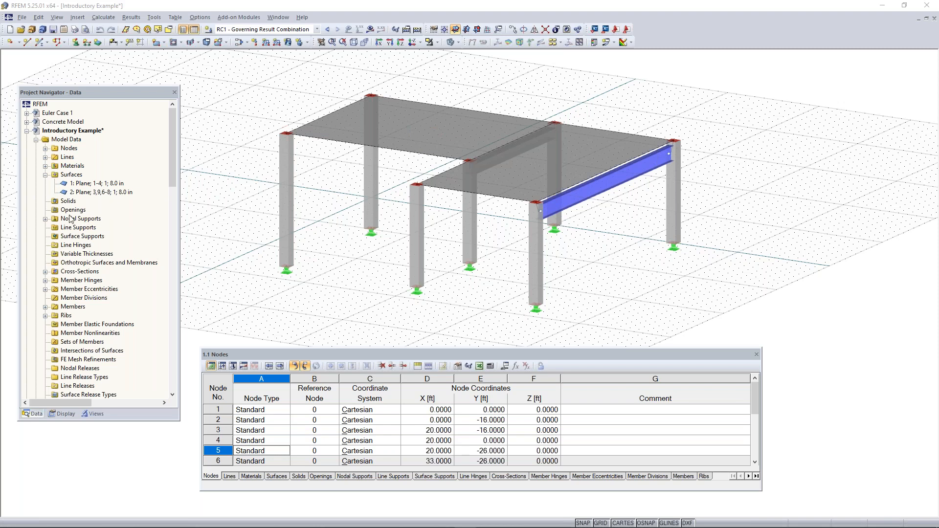
# Expand the cross-sections in the model data and highlight the W 18x50 section and surface 1 in the model
pyautogui.scroll(-1, 72, 219)
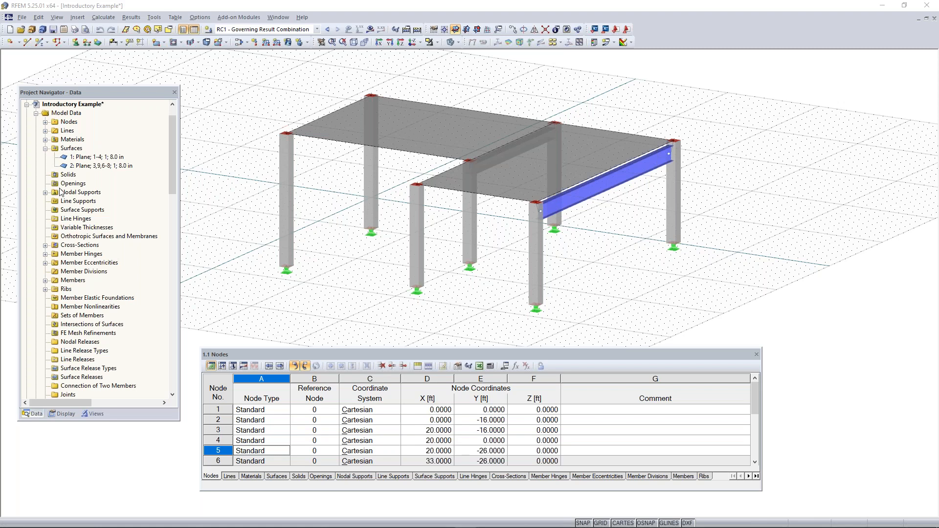
pyautogui.click(45, 122)
pyautogui.click(45, 122)
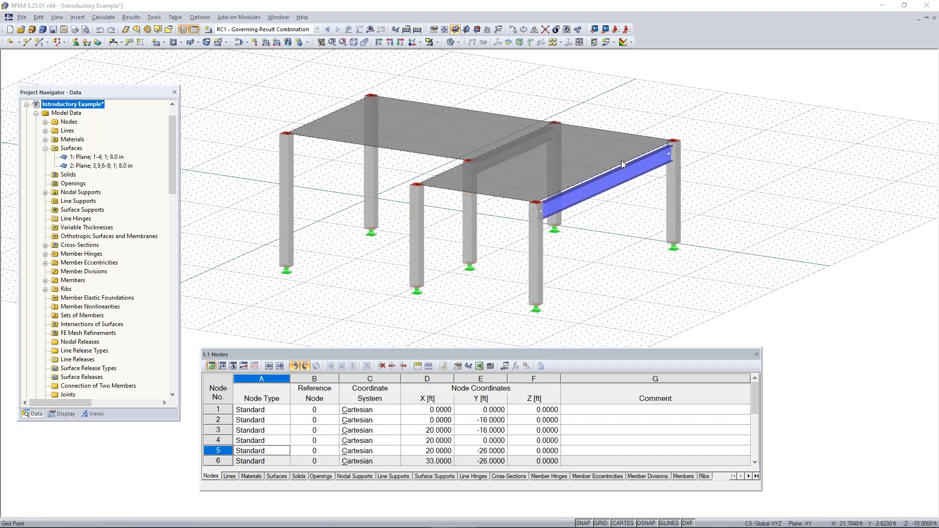
pyautogui.click(46, 245)
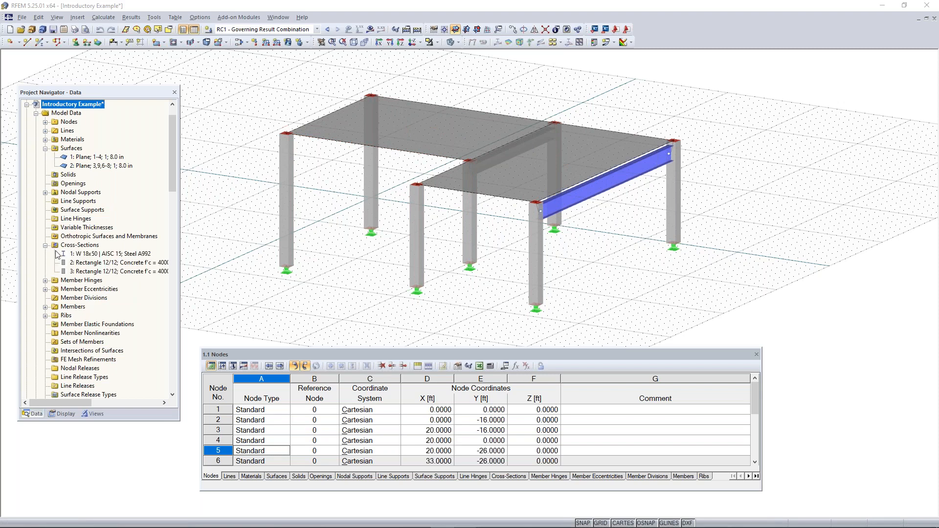
pyautogui.click(109, 254)
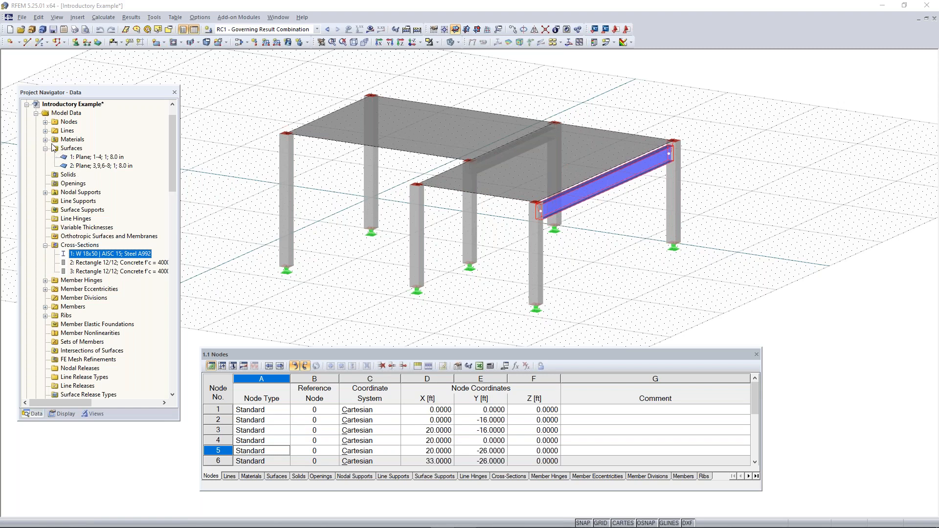
pyautogui.click(88, 157)
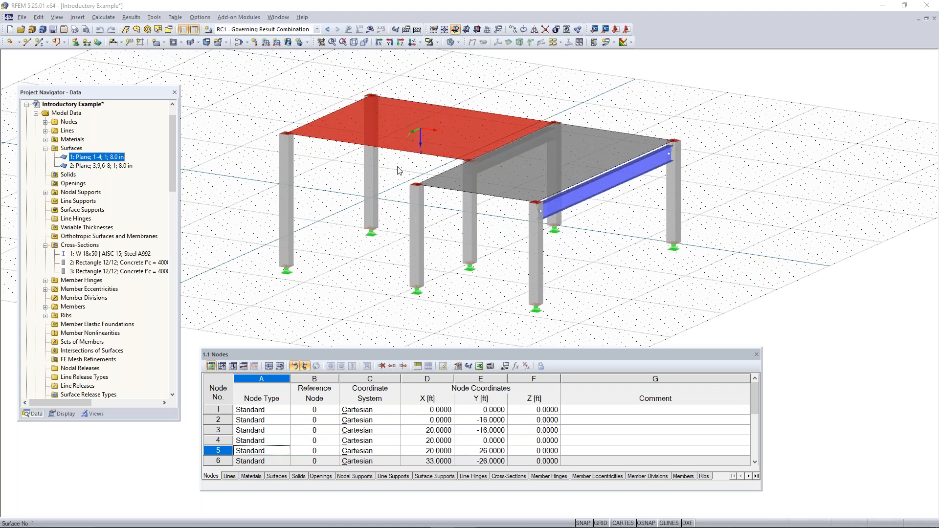
# Reposition the floating data table and look through its Lines and Materials data before returning to the Nodes data
pyautogui.moveTo(474, 351); pyautogui.dragTo(504, 341)
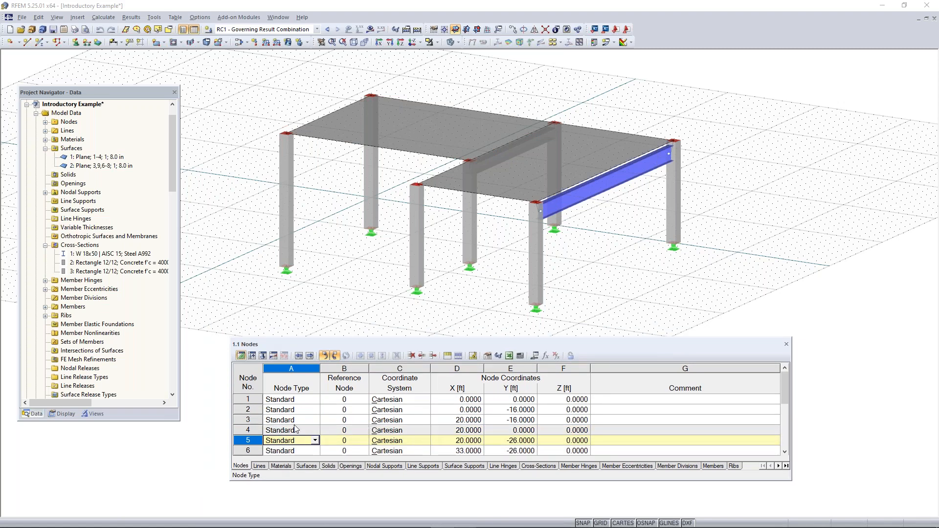
pyautogui.click(259, 466)
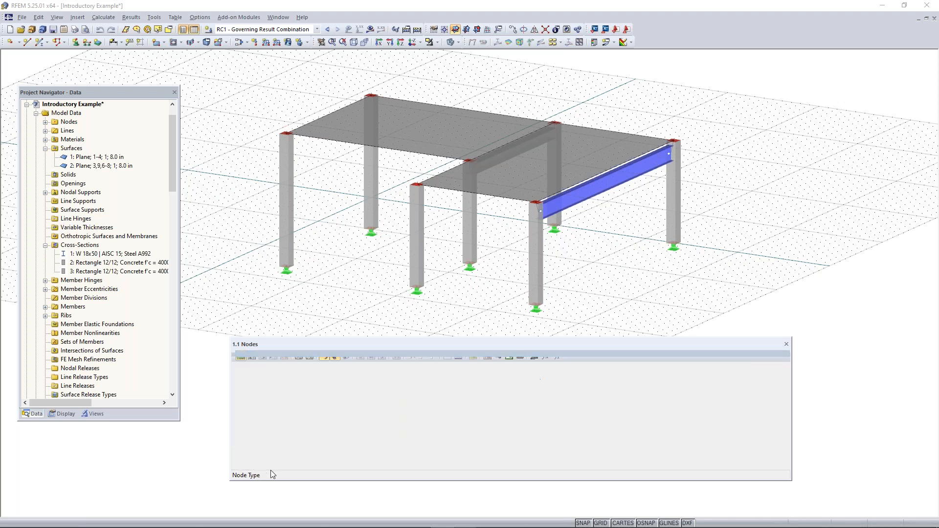
pyautogui.click(280, 465)
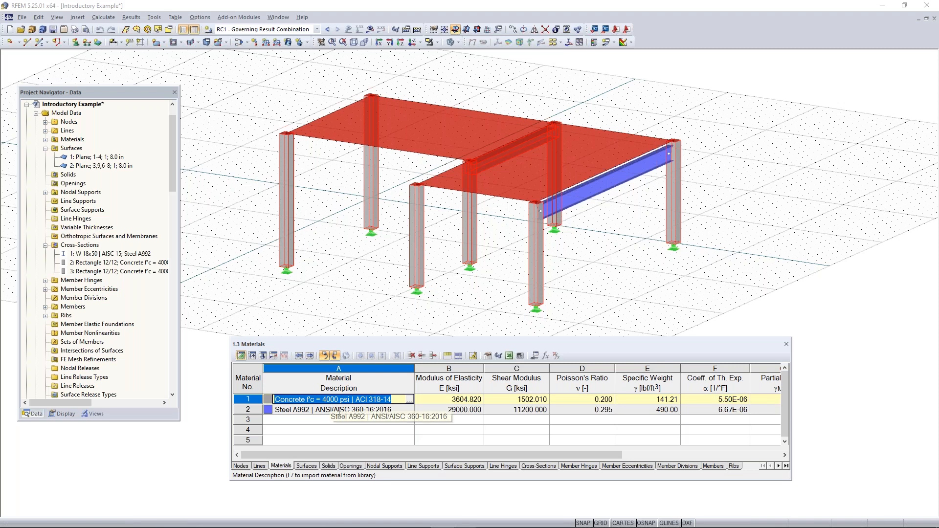
pyautogui.click(244, 468)
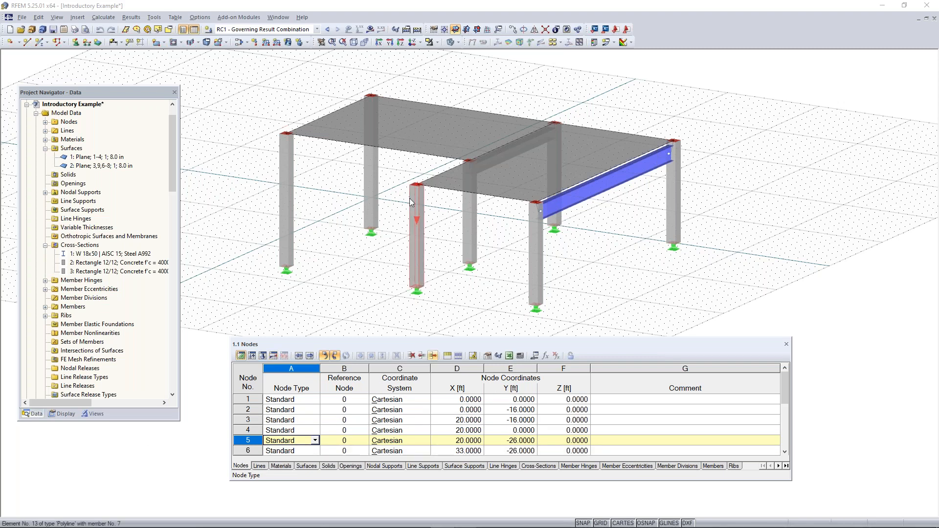
pyautogui.scroll(-1, 451, 244)
pyautogui.moveTo(451, 244); pyautogui.dragTo(459, 251, button='middle')
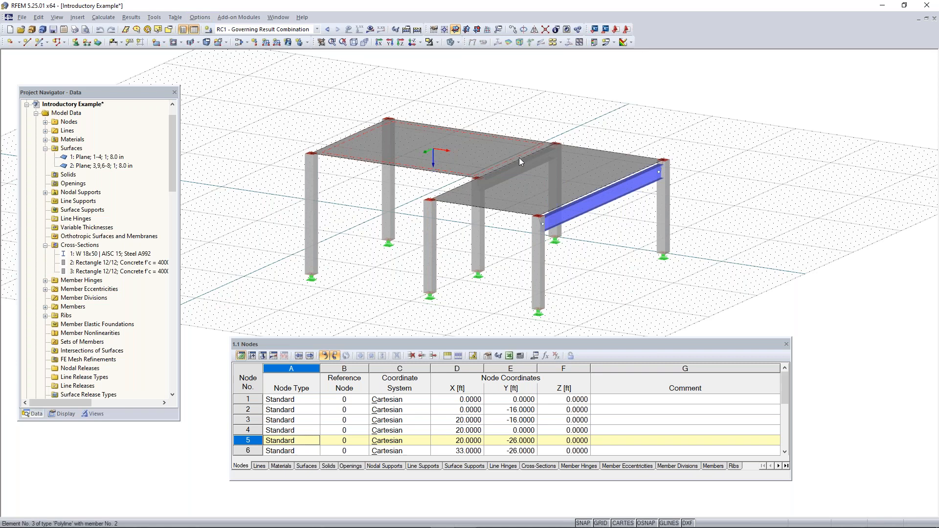
# View the available display configurations and settings in the Configuration Manager, then close it without changes
pyautogui.click(199, 18)
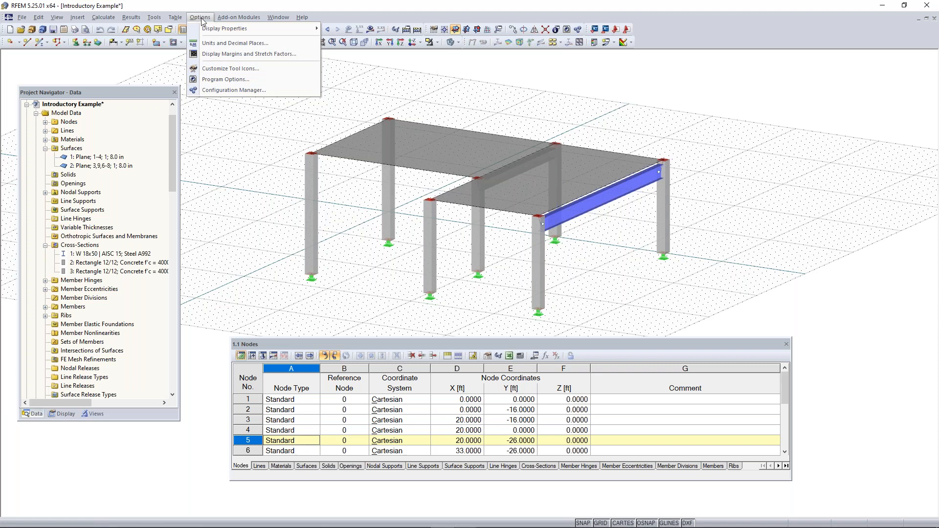
pyautogui.click(235, 94)
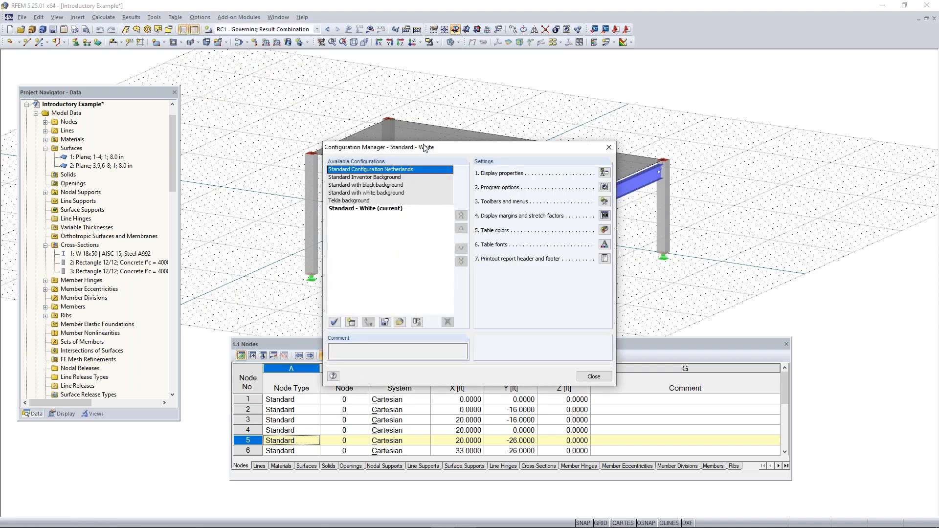
pyautogui.moveTo(424, 148); pyautogui.dragTo(414, 117)
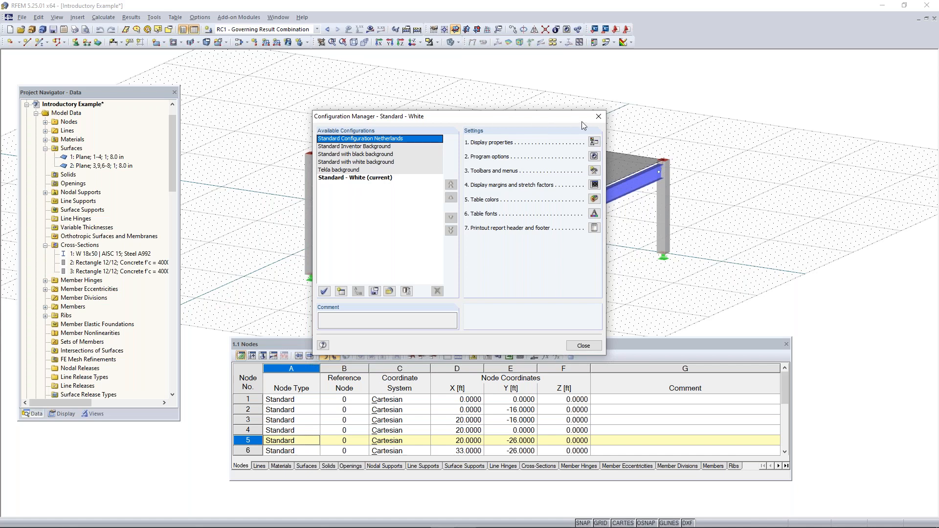
pyautogui.click(599, 117)
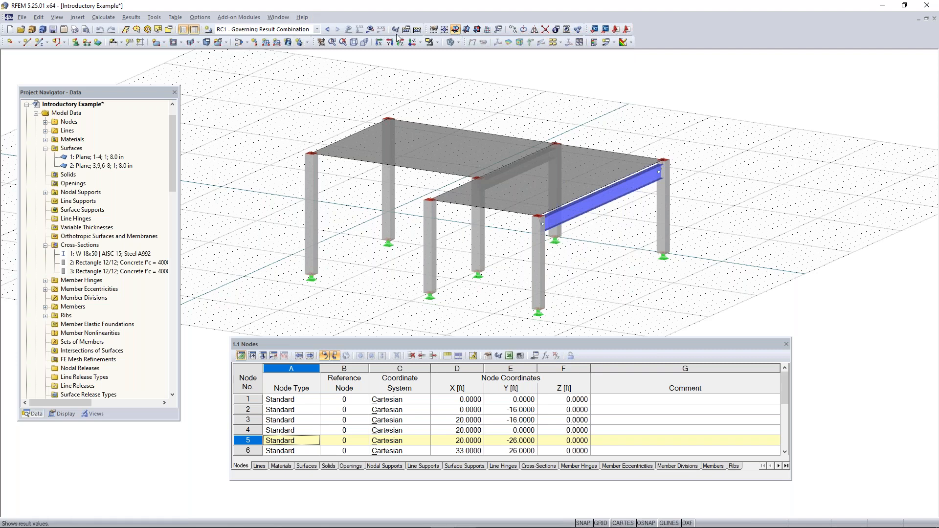
# Reset all toolbars and menus to their default arrangement and confirm the reset
pyautogui.rightClick(650, 37)
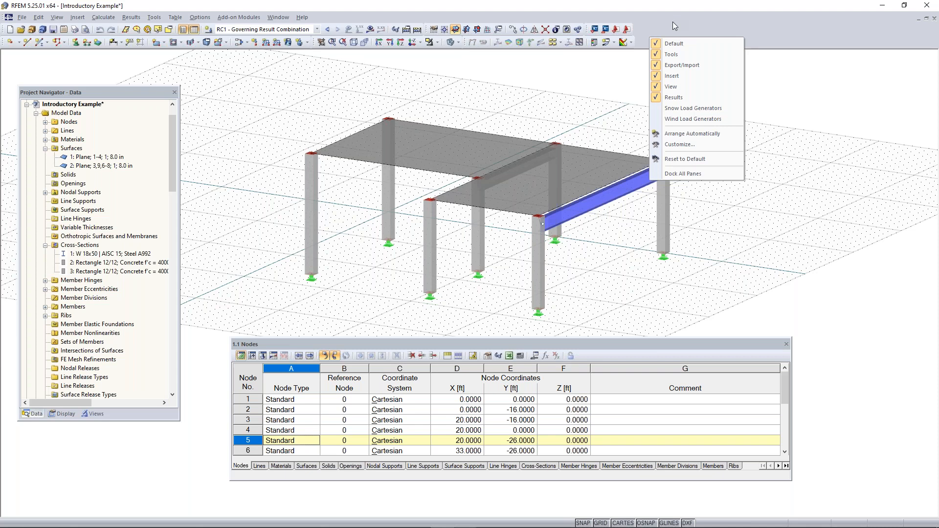
pyautogui.click(685, 159)
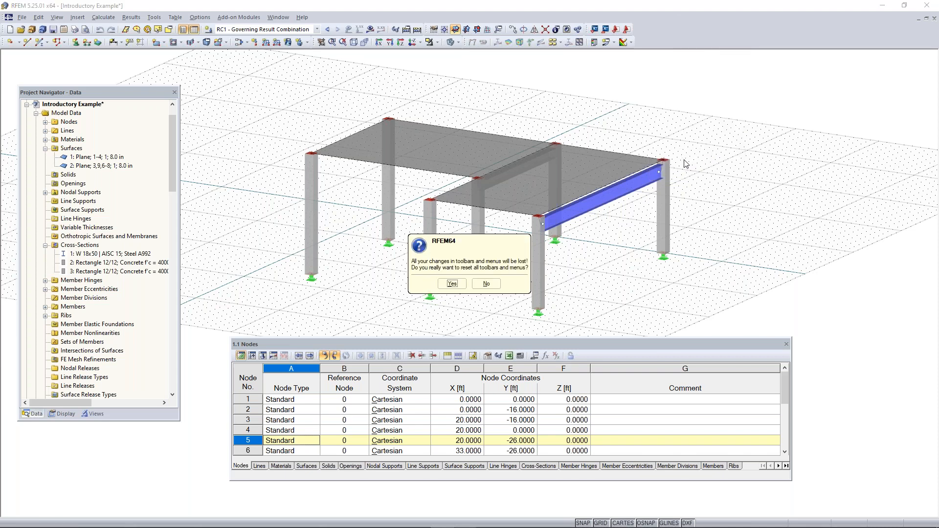
pyautogui.click(452, 284)
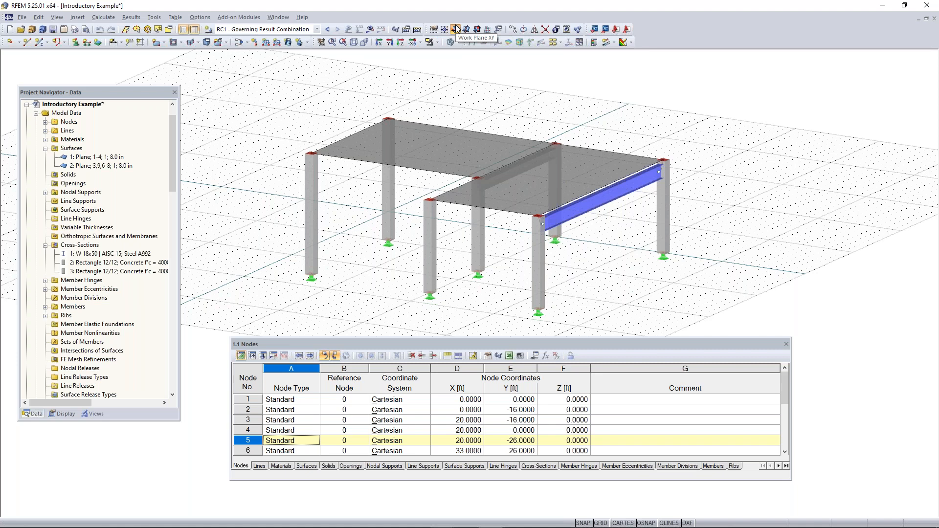
pyautogui.click(78, 21)
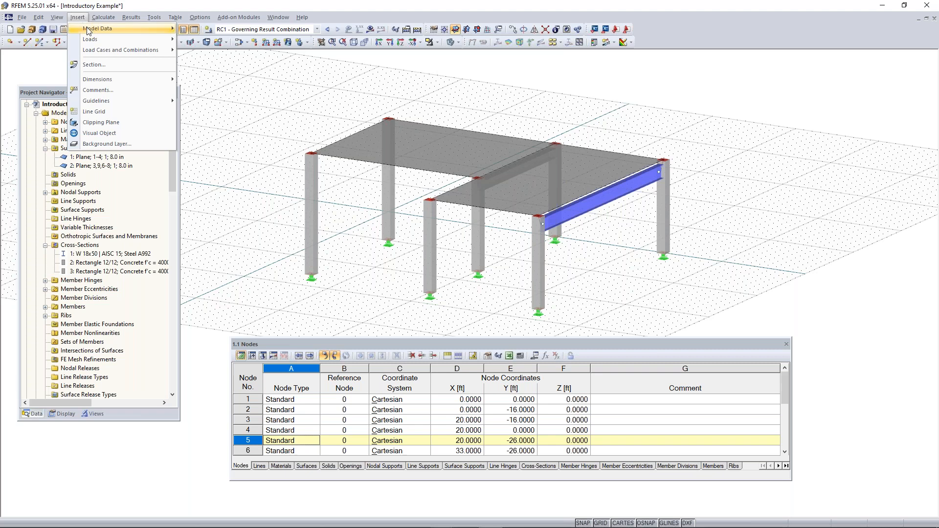
pyautogui.moveTo(89, 31)
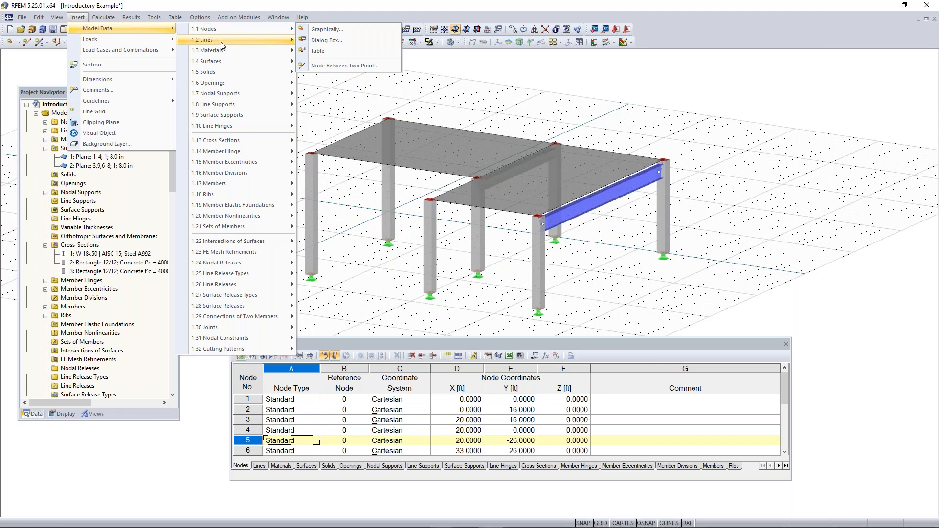
pyautogui.moveTo(264, 72)
pyautogui.click(421, 45)
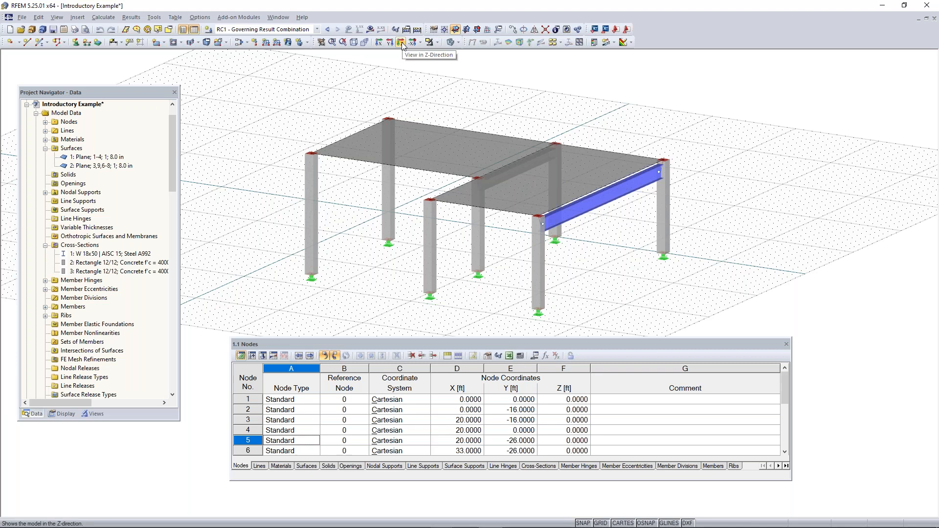
# View the model in the X-, Y- and Z-directions, ending with the whole plan in sight
pyautogui.click(419, 43)
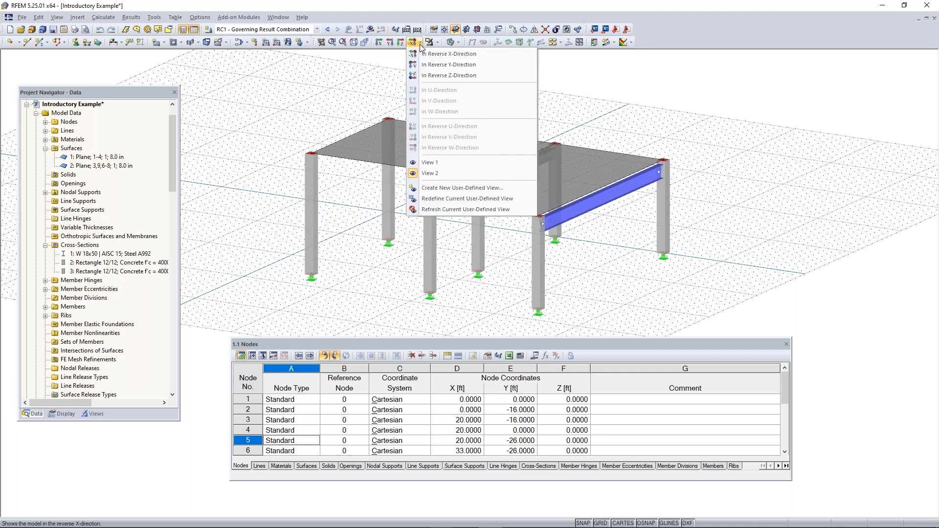
pyautogui.click(380, 43)
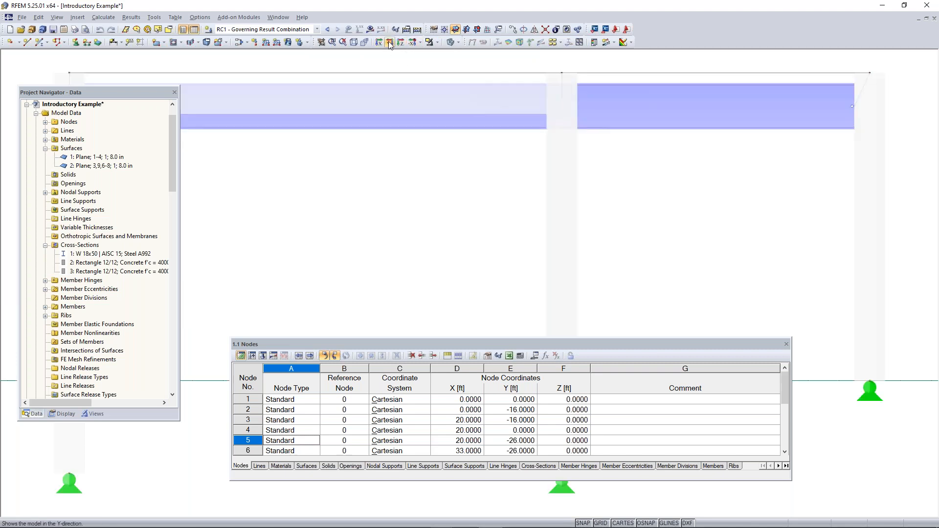
pyautogui.scroll(-5, 435, 129)
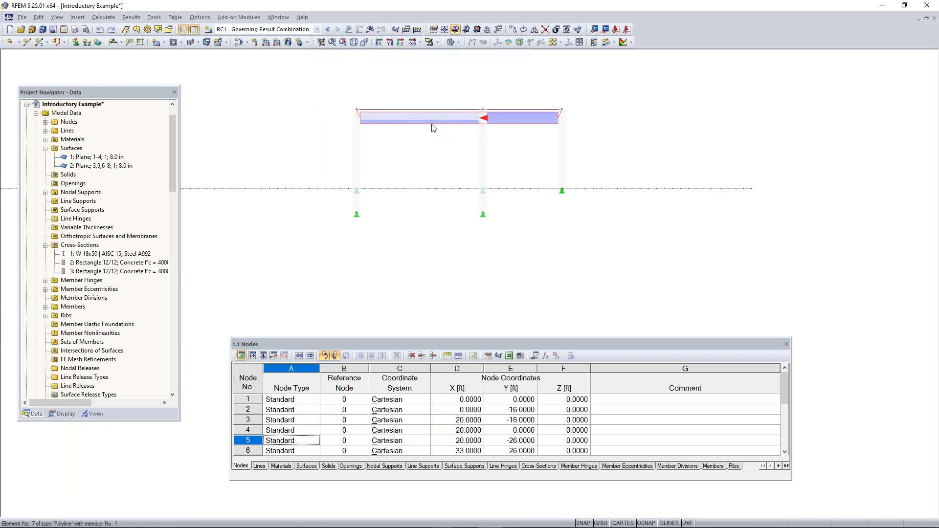
pyautogui.click(400, 43)
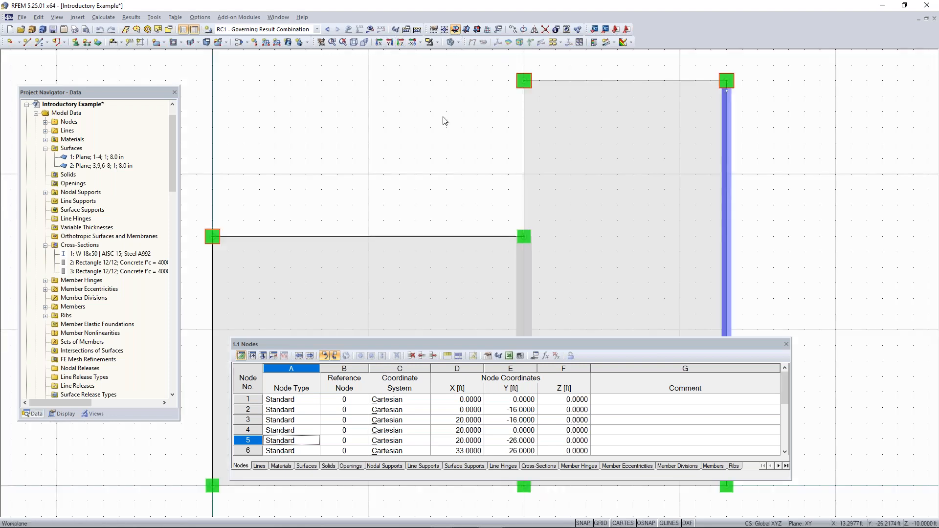
pyautogui.scroll(-2, 448, 141)
pyautogui.moveTo(452, 162); pyautogui.dragTo(445, 106, button='middle')
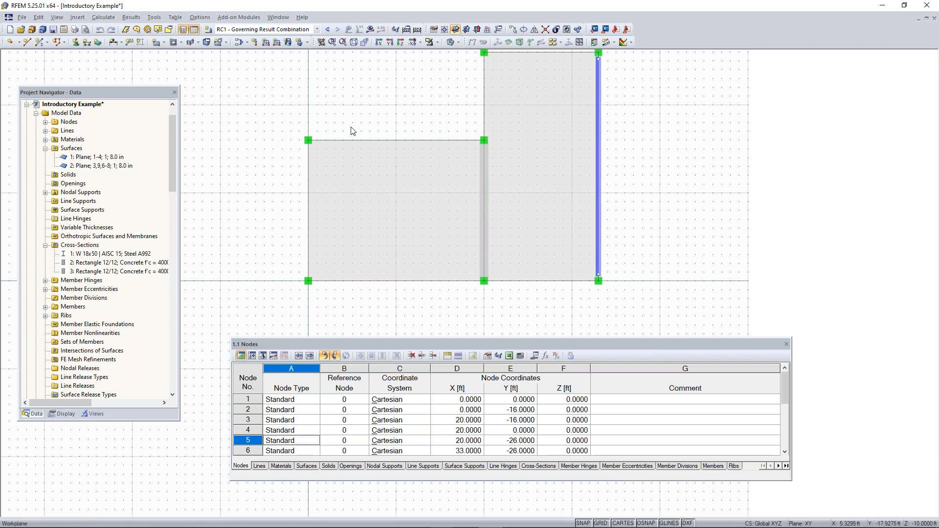
# Examine the add-on modules listed in the project data and the add-on categories offered by the program
pyautogui.moveTo(173, 140); pyautogui.dragTo(168, 246)
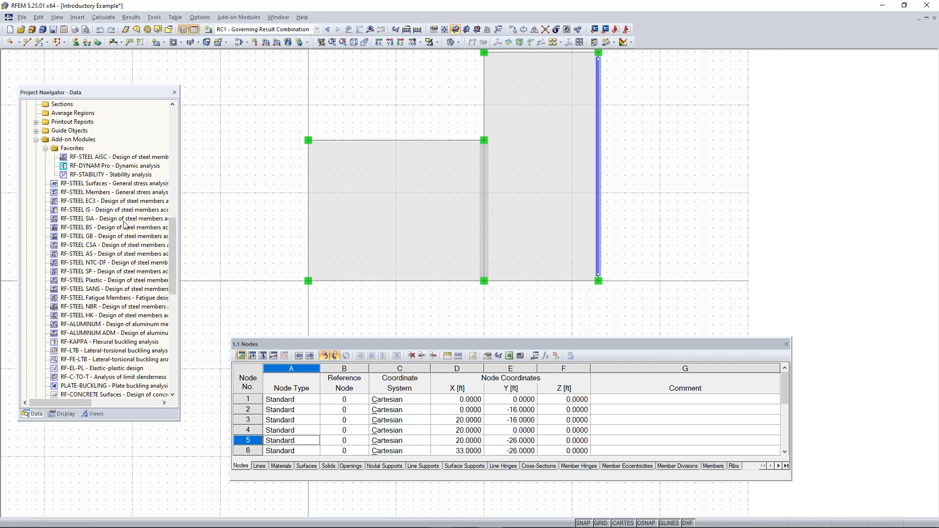
pyautogui.scroll(-1, 143, 196)
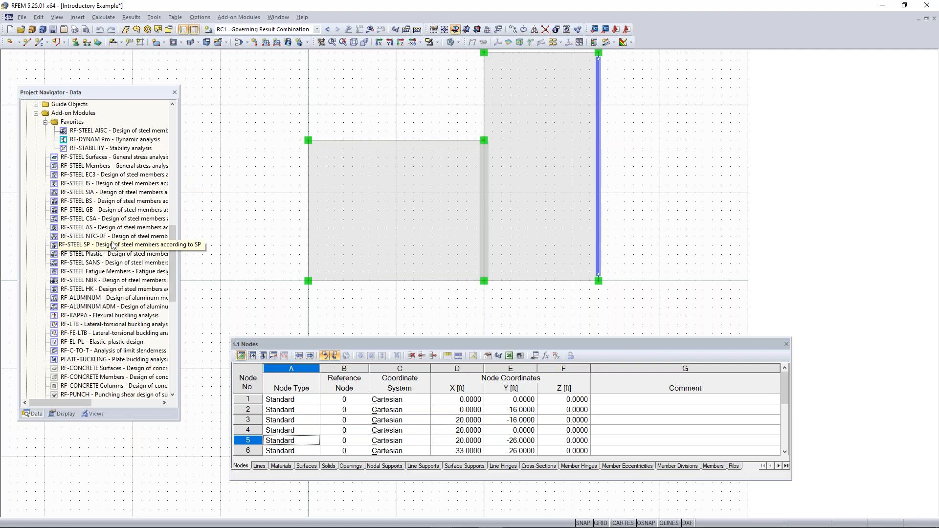
pyautogui.scroll(2, 112, 245)
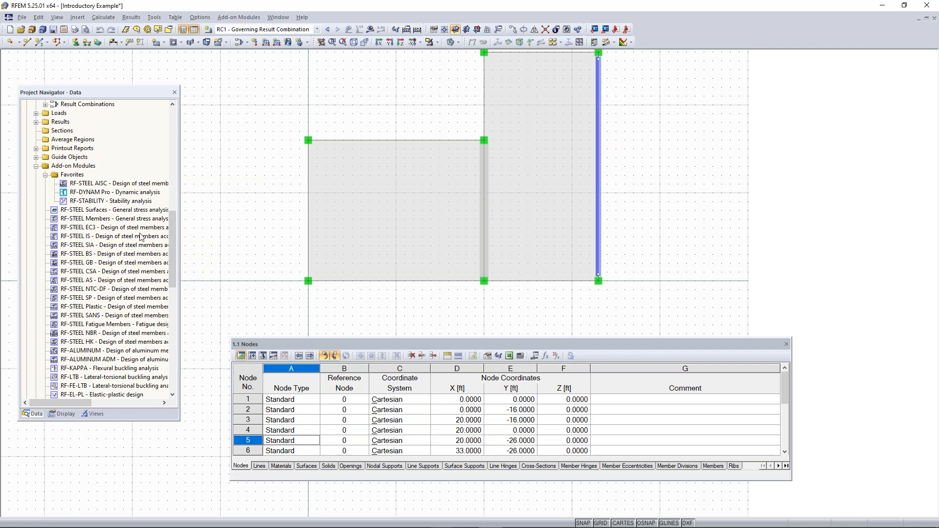
pyautogui.scroll(-3, 132, 287)
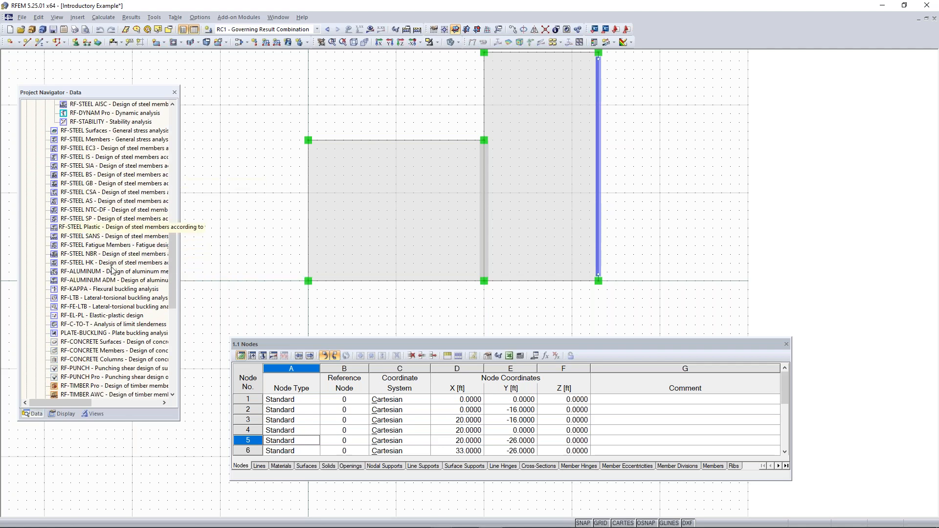
pyautogui.scroll(-1, 118, 231)
pyautogui.scroll(5, 118, 231)
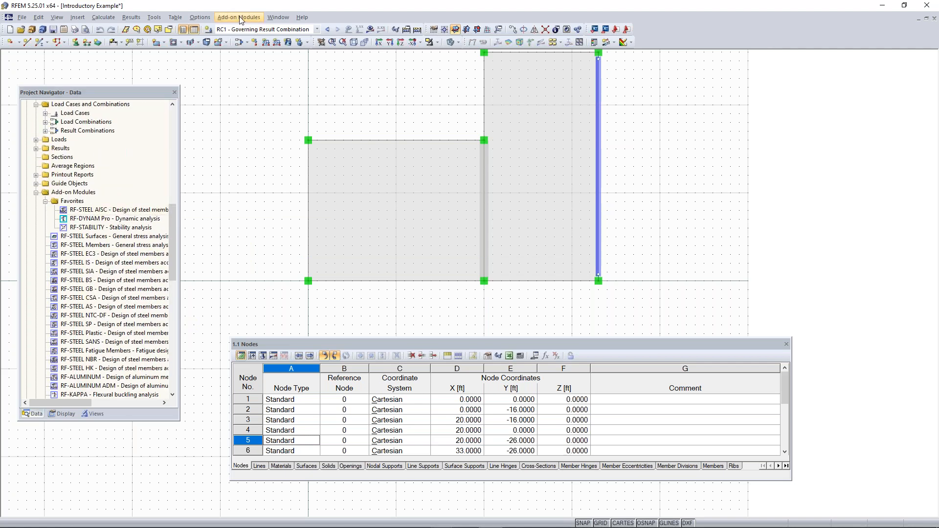
pyautogui.click(239, 18)
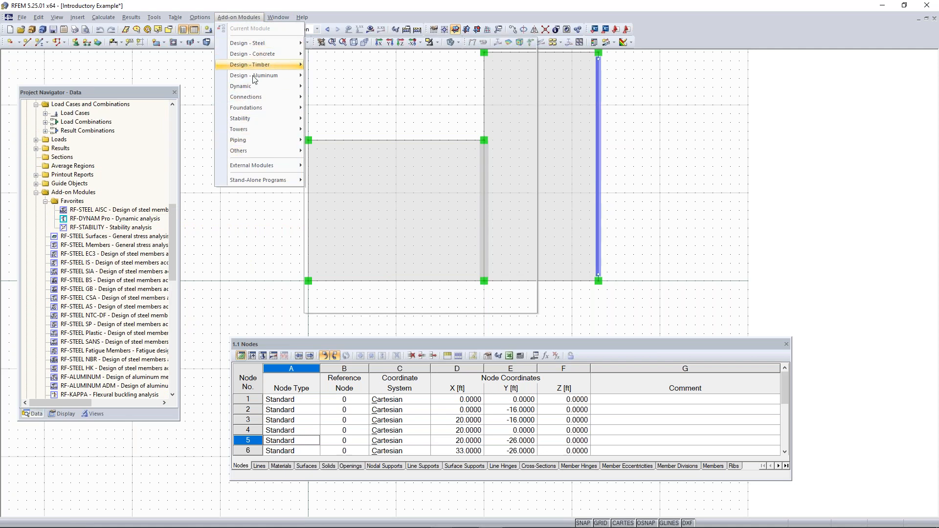
pyautogui.click(201, 70)
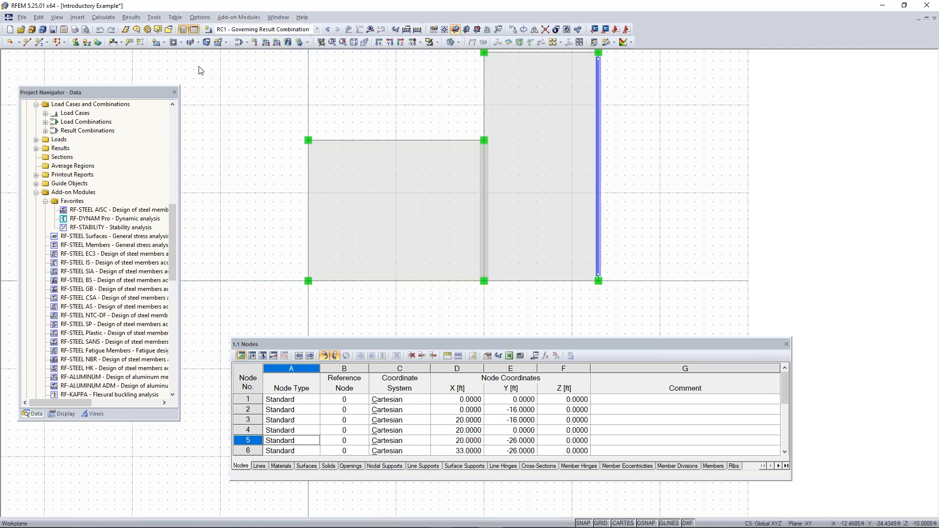
# Reposition the project navigator, show its display settings, and return the model to the isometric view
pyautogui.moveTo(124, 93); pyautogui.dragTo(140, 69)
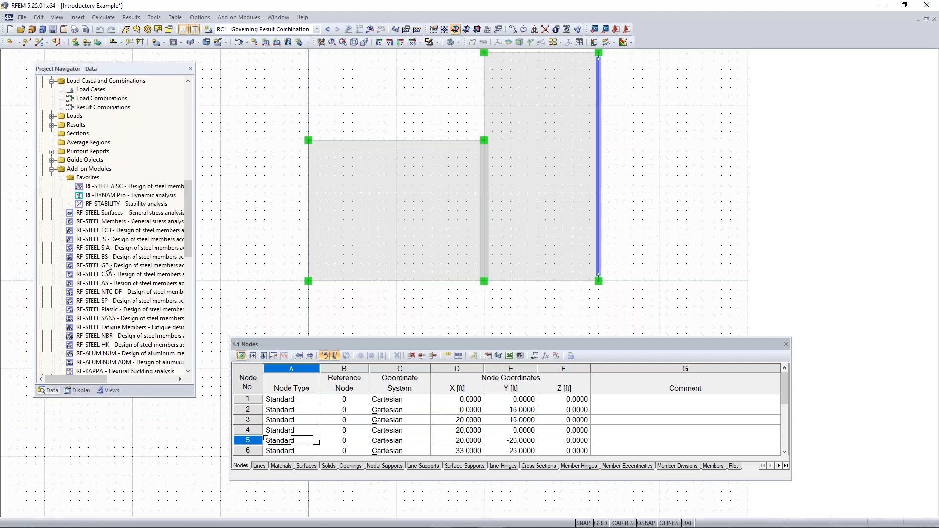
pyautogui.click(76, 391)
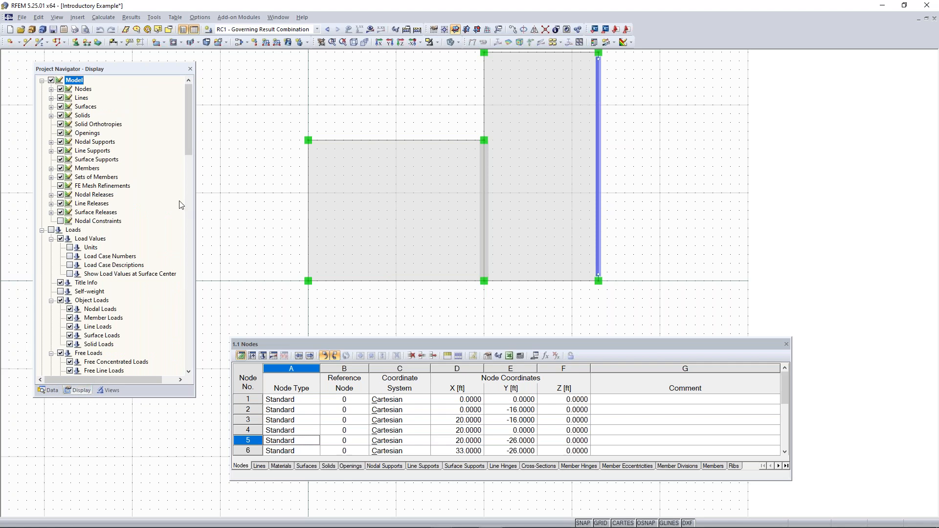
pyautogui.click(354, 42)
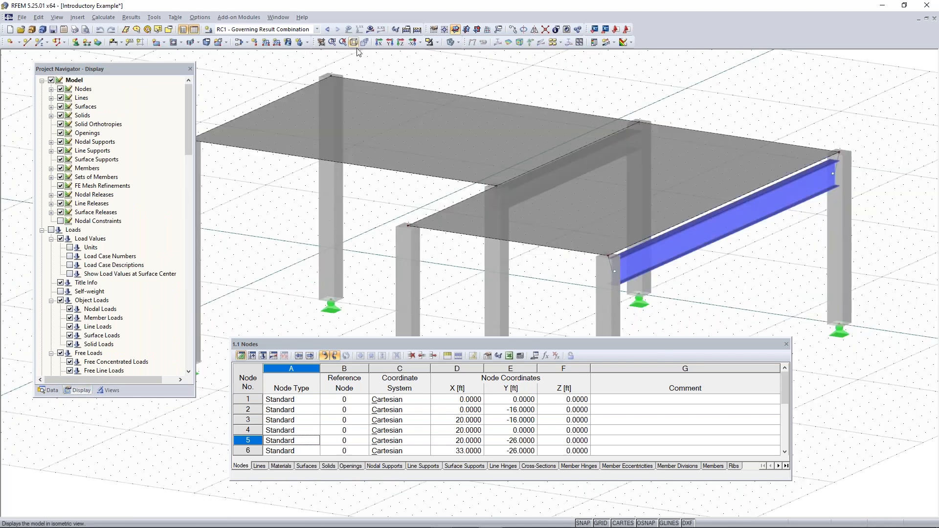
# Turn the display of the model's surfaces off and back on
pyautogui.scroll(-3, 416, 172)
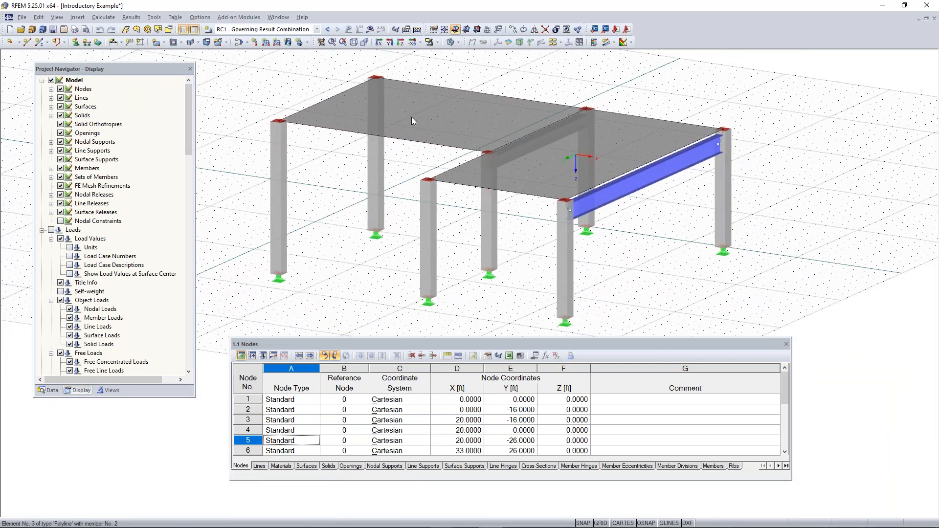
pyautogui.click(61, 106)
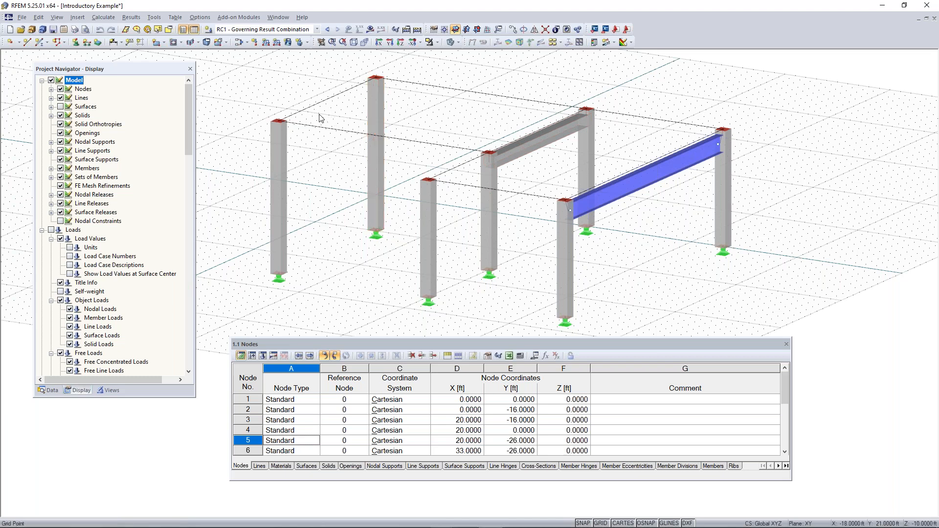
pyautogui.click(61, 106)
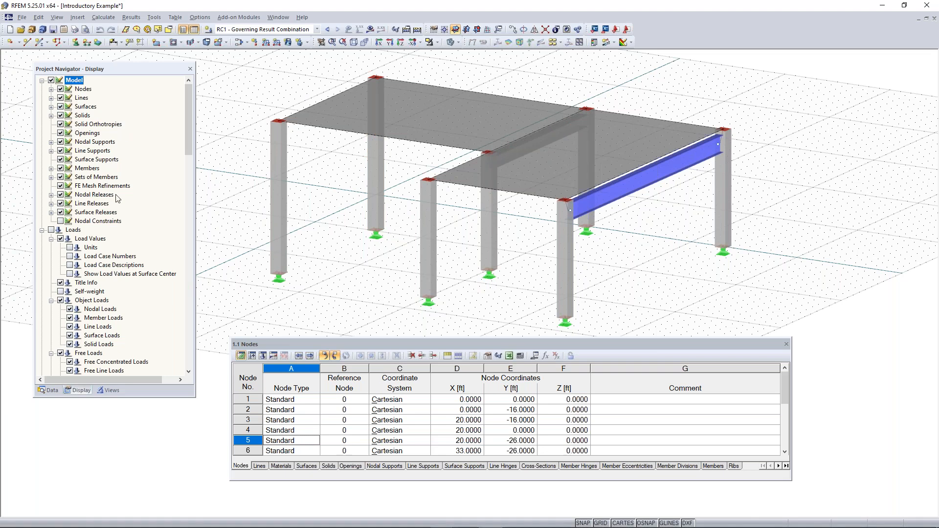
# Look through the load display options, collapse the Model and Loads categories, and examine the Results display options
pyautogui.scroll(-5, 116, 198)
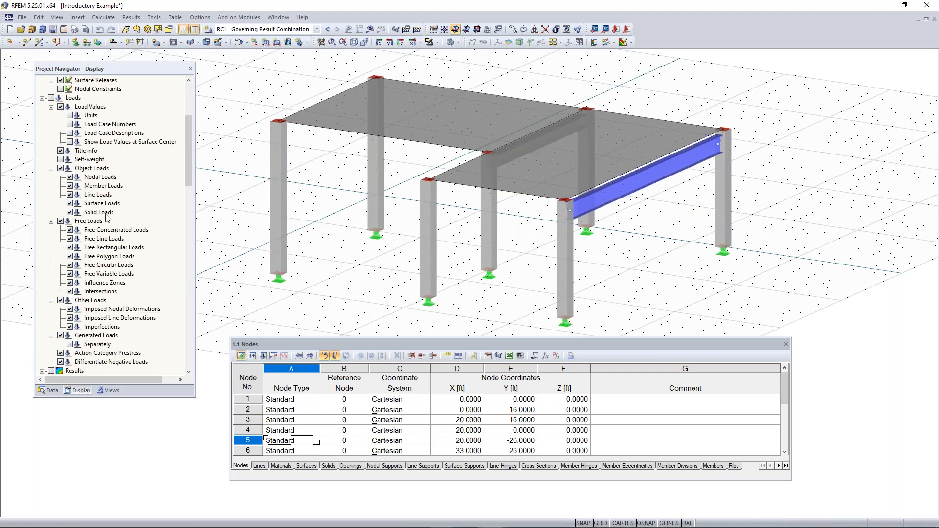
pyautogui.scroll(5, 54, 105)
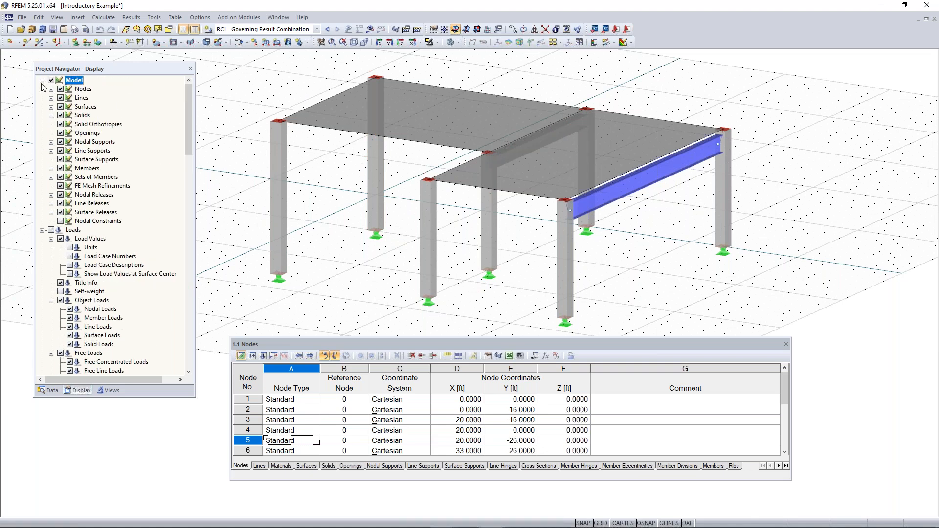
pyautogui.click(42, 80)
pyautogui.click(42, 89)
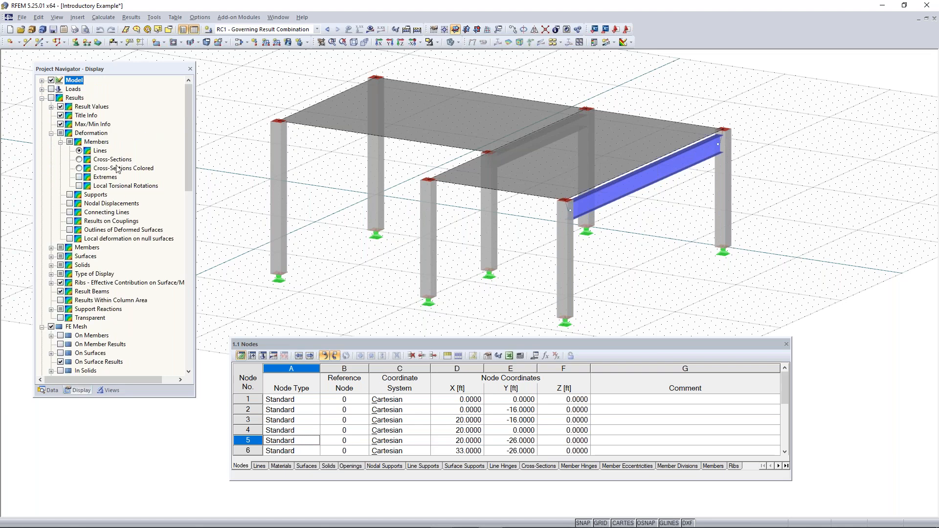
pyautogui.scroll(-1, 128, 215)
pyautogui.scroll(1, 90, 221)
# Show the navigator's views and activate Visibilities so the generated Members by Cross-Section filter for 2 - Rectangle 12/12 applies
pyautogui.click(109, 389)
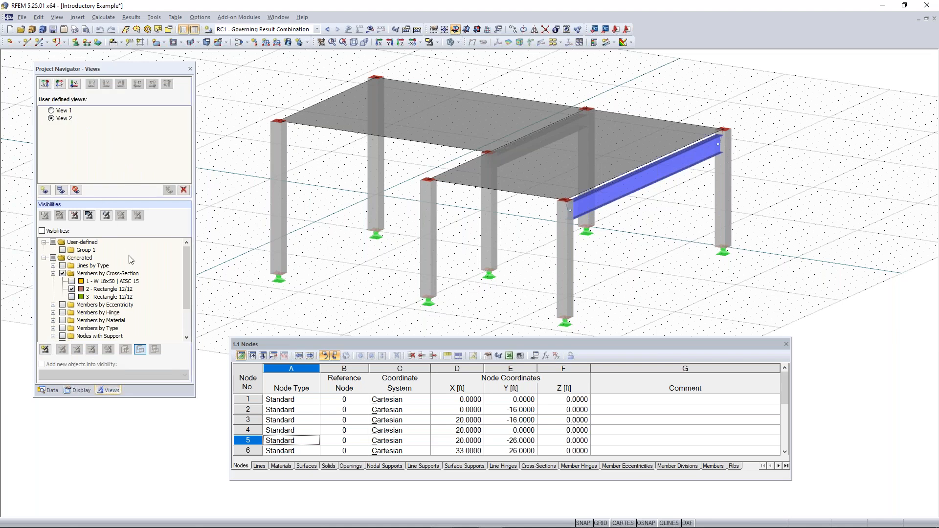
pyautogui.click(42, 232)
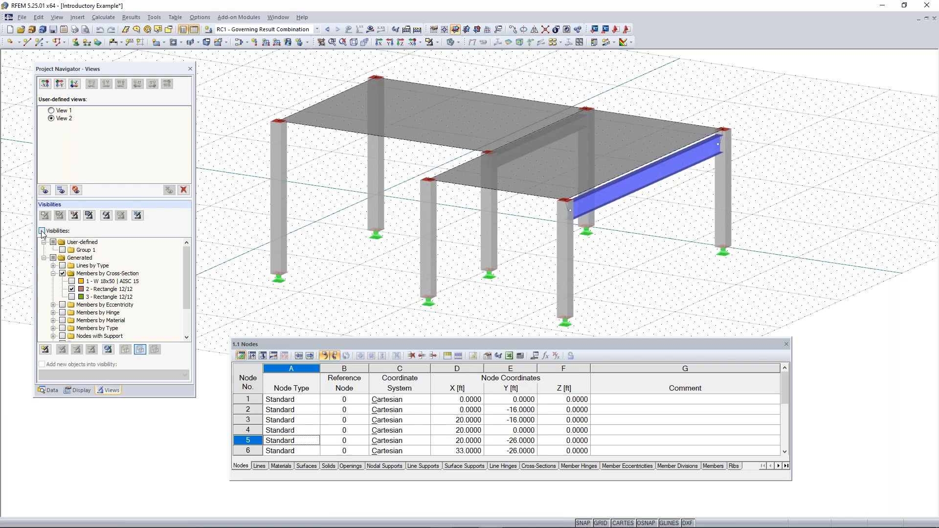
pyautogui.click(102, 275)
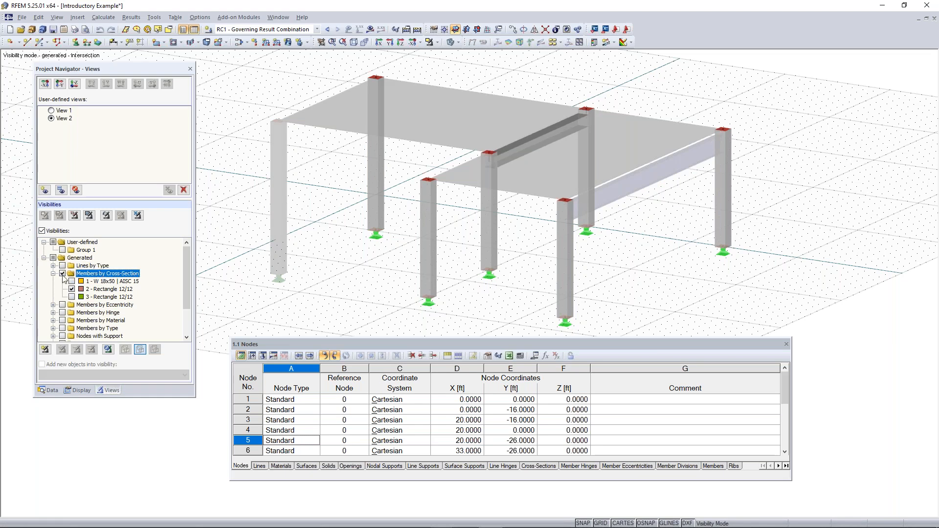
pyautogui.scroll(-2, 63, 279)
pyautogui.scroll(2, 63, 279)
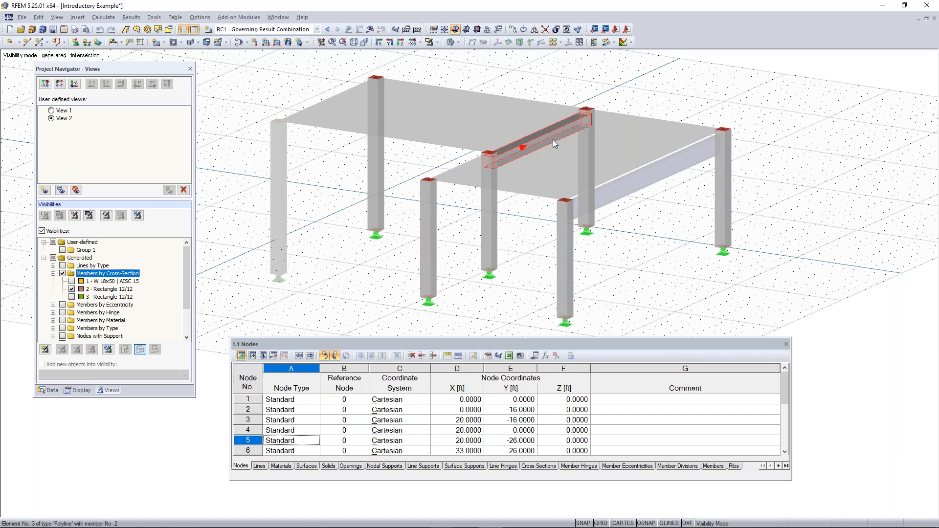
# Replace the 2 - Rectangle 12/12 cross-section filter with Members by Material, keeping only 2 - Steel A992 selected
pyautogui.click(72, 289)
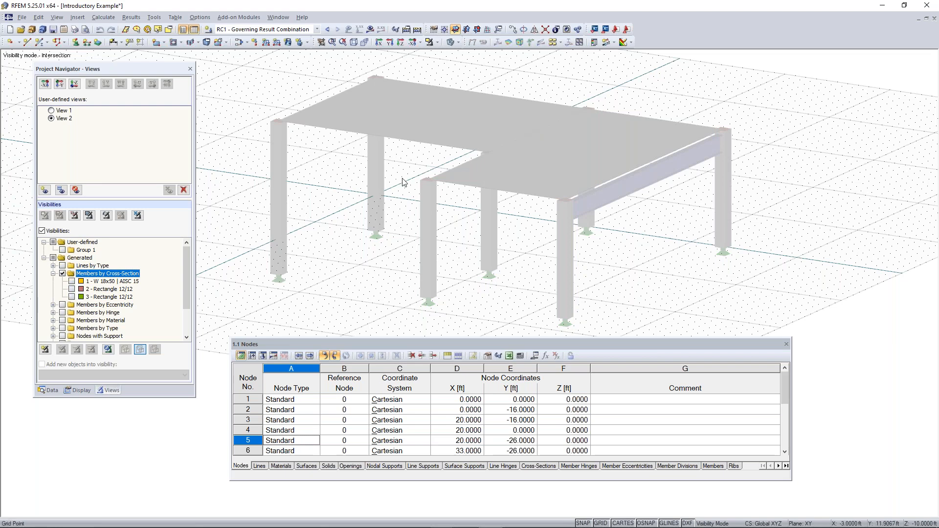
pyautogui.click(53, 274)
pyautogui.click(62, 297)
pyautogui.click(53, 297)
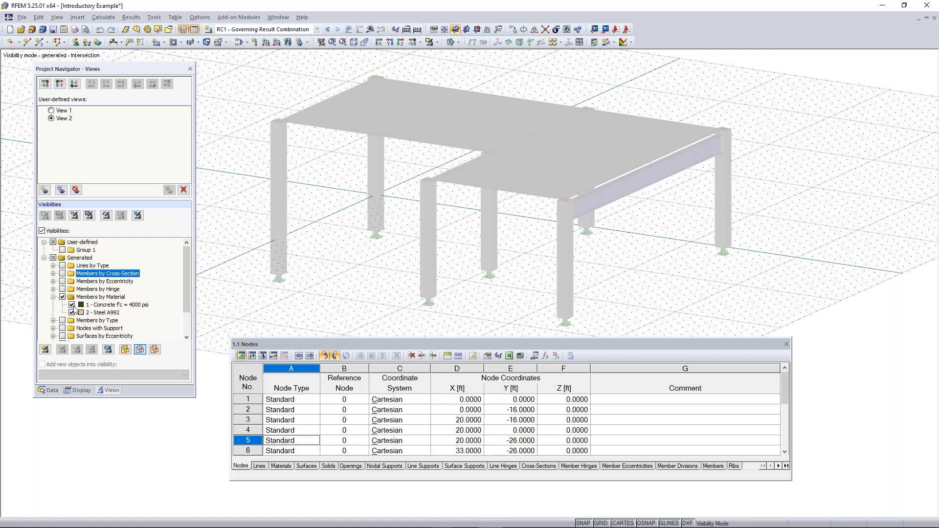
pyautogui.click(72, 305)
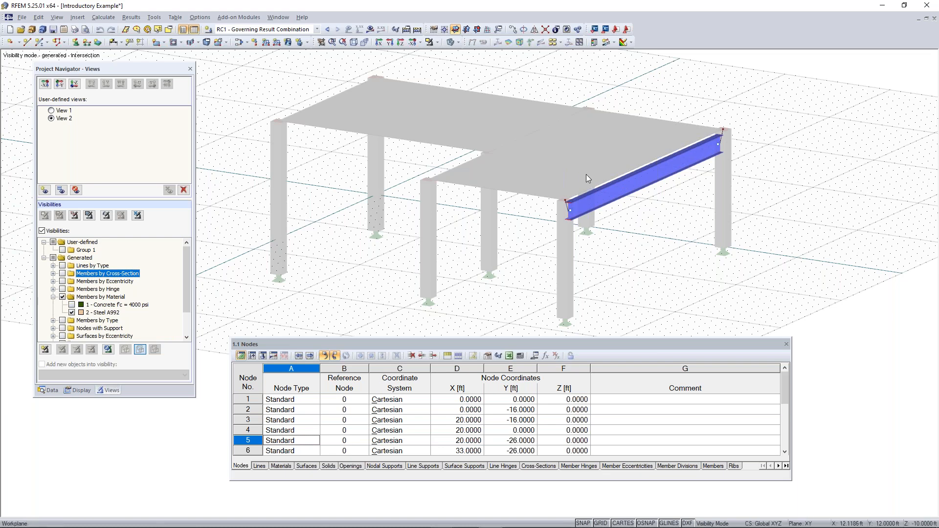
# Turn off the display of hidden objects in the background, and deactivate Visibilities to bring back the whole model
pyautogui.click(644, 172)
pyautogui.keyDown('ctrl'); pyautogui.moveTo(437, 259); pyautogui.dragTo(412, 279, button='middle'); pyautogui.keyUp('ctrl')
pyautogui.rightClick(412, 279)
pyautogui.click(384, 170)
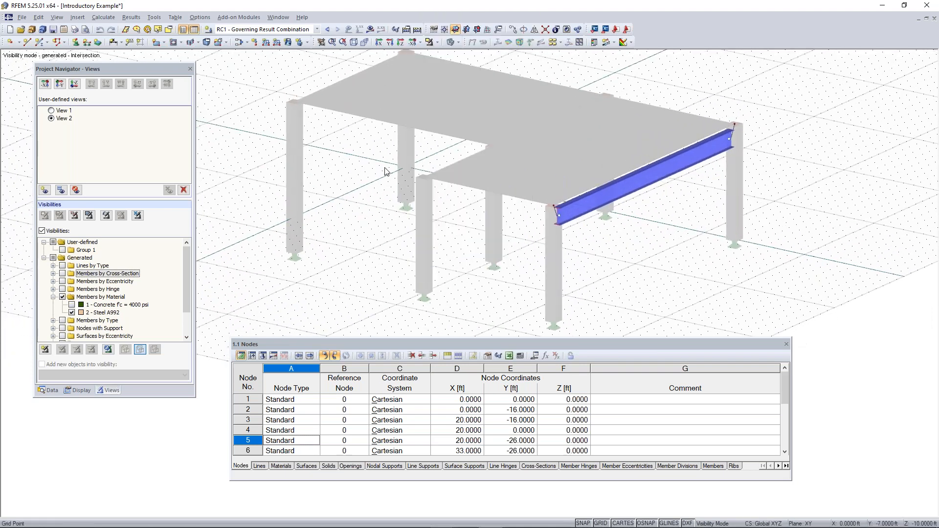
pyautogui.rightClick(363, 168)
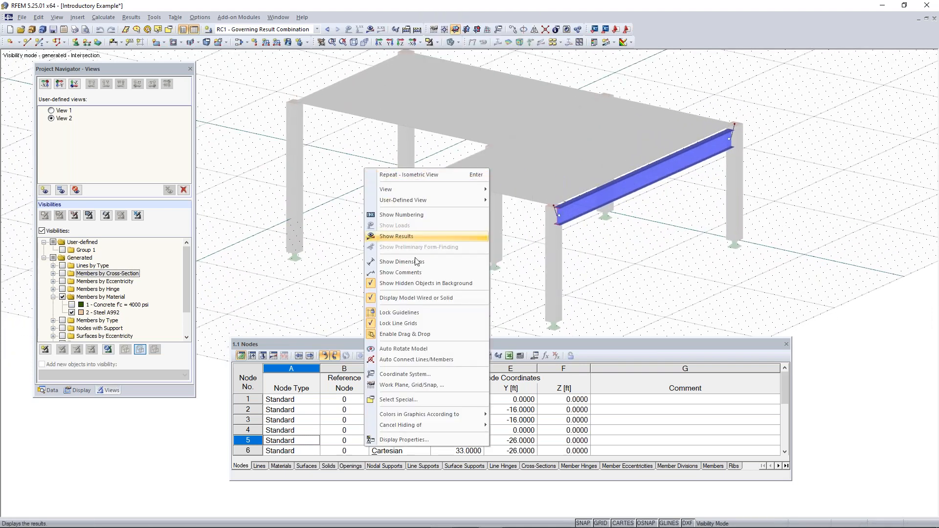
pyautogui.click(417, 286)
pyautogui.moveTo(694, 245); pyautogui.dragTo(537, 253, button='middle')
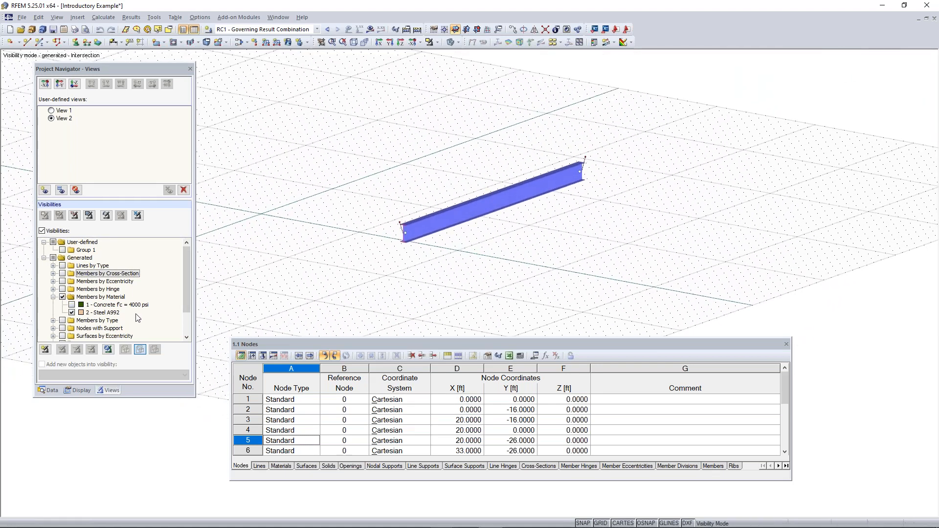
pyautogui.click(51, 231)
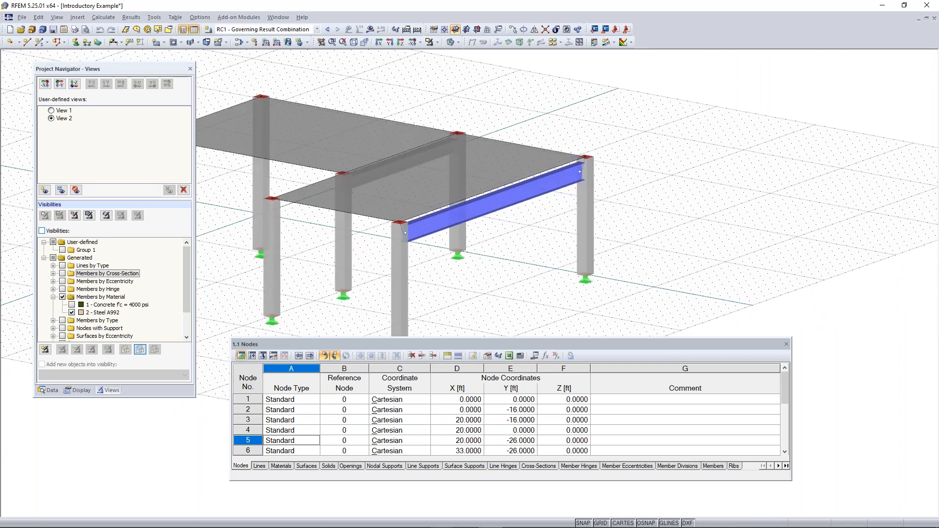
pyautogui.moveTo(406, 228); pyautogui.dragTo(528, 208, button='middle')
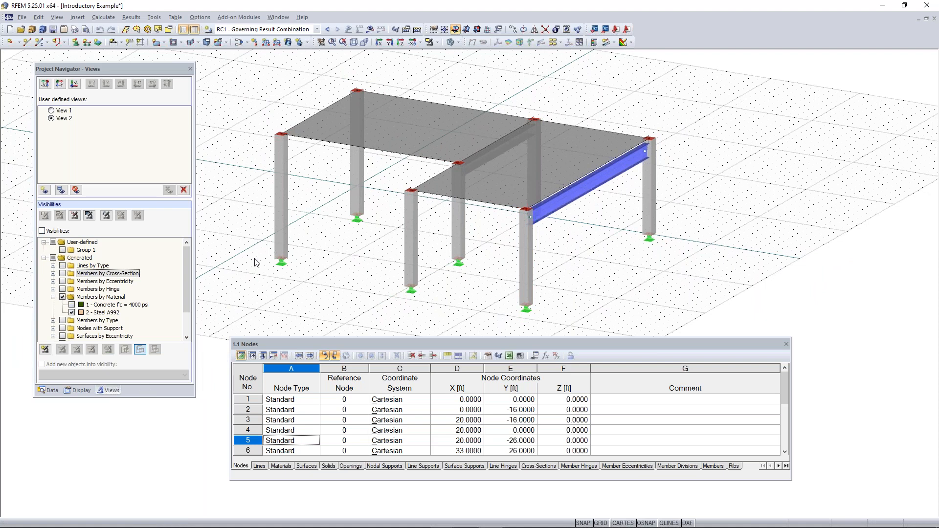
# Display the calculation results, examine the deformation, member, surface and support reaction options, and hide the results again
pyautogui.click(370, 30)
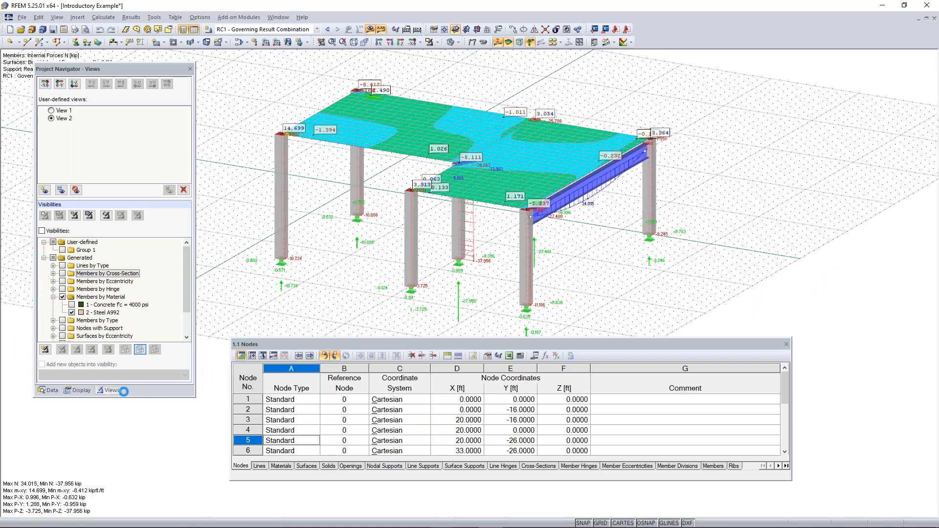
pyautogui.click(137, 393)
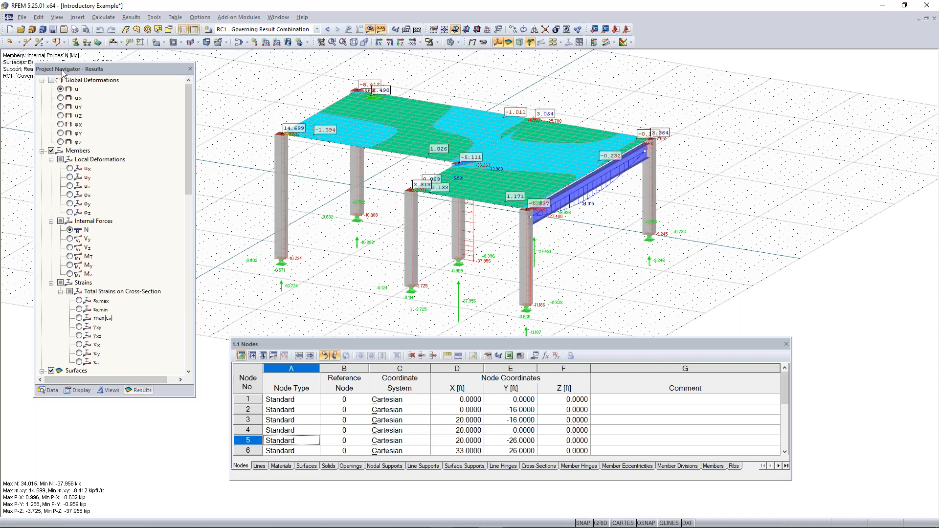
pyautogui.click(43, 151)
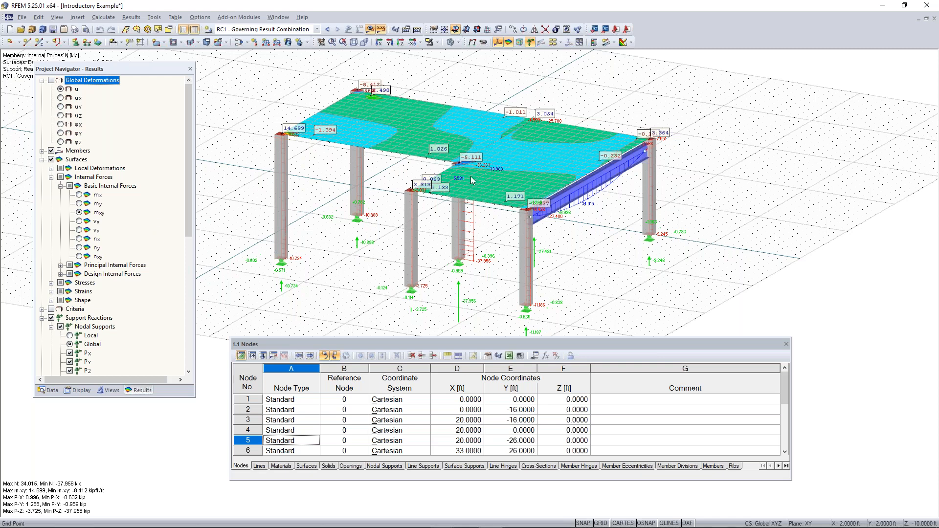
pyautogui.scroll(-1, 510, 129)
pyautogui.click(370, 30)
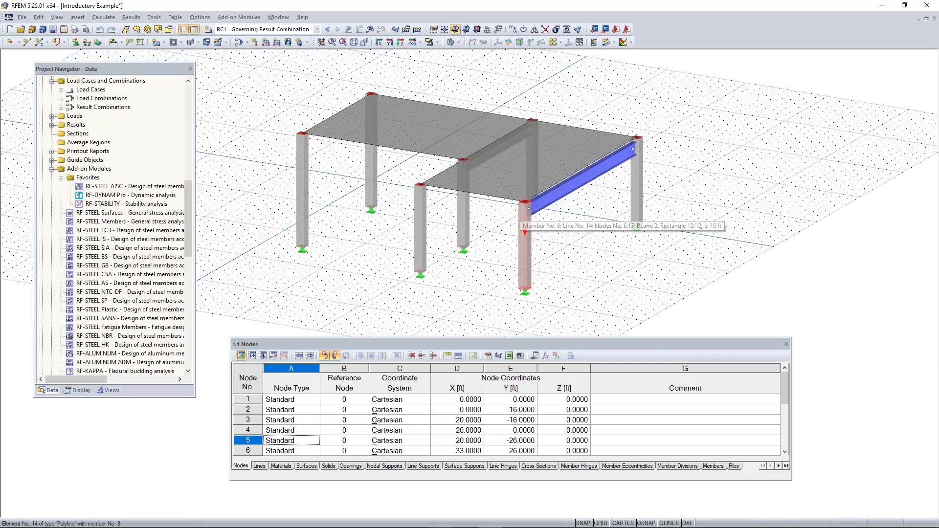
# Pan, zoom and rotate the view of the model directly in the work window
pyautogui.moveTo(392, 265); pyautogui.dragTo(367, 254, button='middle')
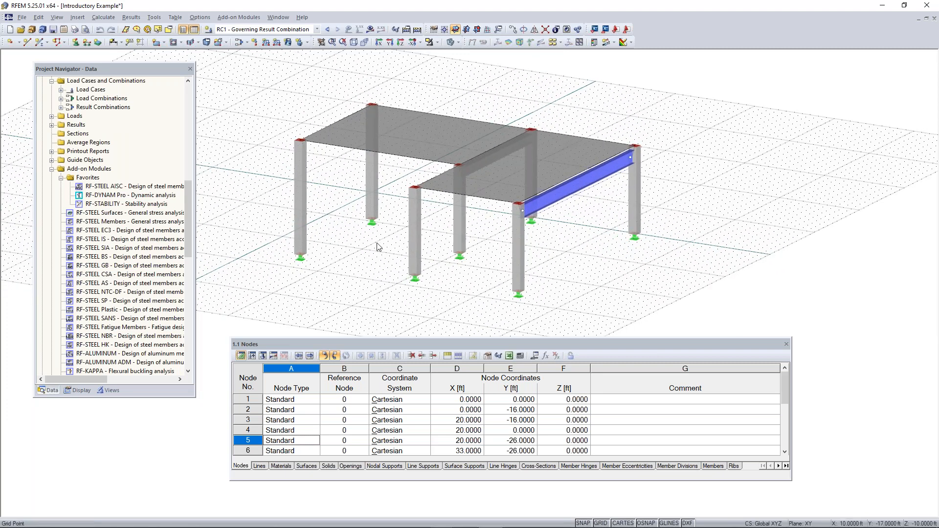
pyautogui.moveTo(378, 247); pyautogui.dragTo(414, 225, button='middle')
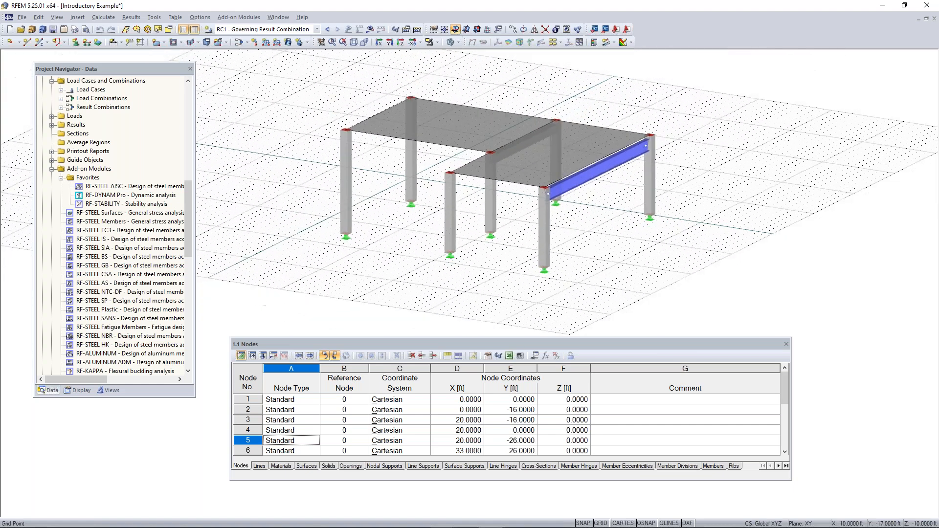
pyautogui.scroll(1, 416, 222)
pyautogui.moveTo(416, 222); pyautogui.dragTo(402, 245, button='middle')
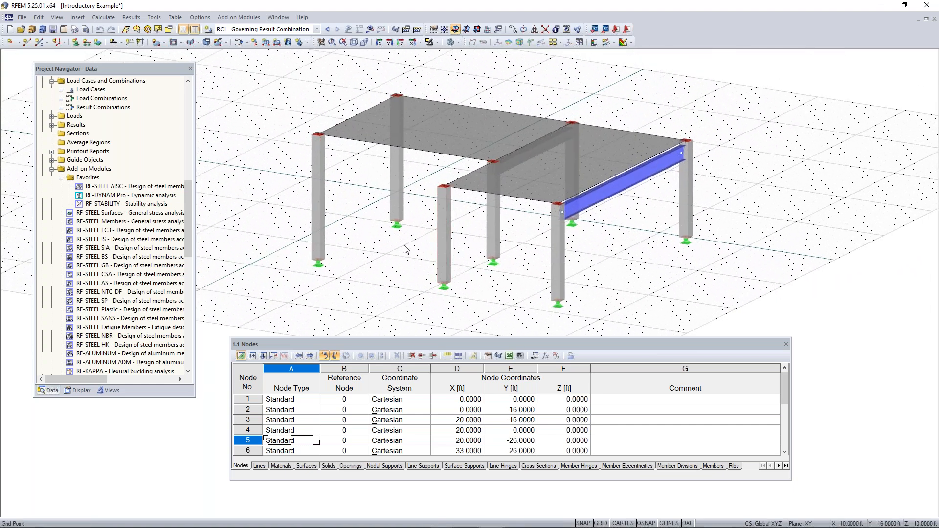
pyautogui.keyDown('ctrl'); pyautogui.moveTo(404, 246); pyautogui.dragTo(471, 233, button='middle'); pyautogui.keyUp('ctrl')
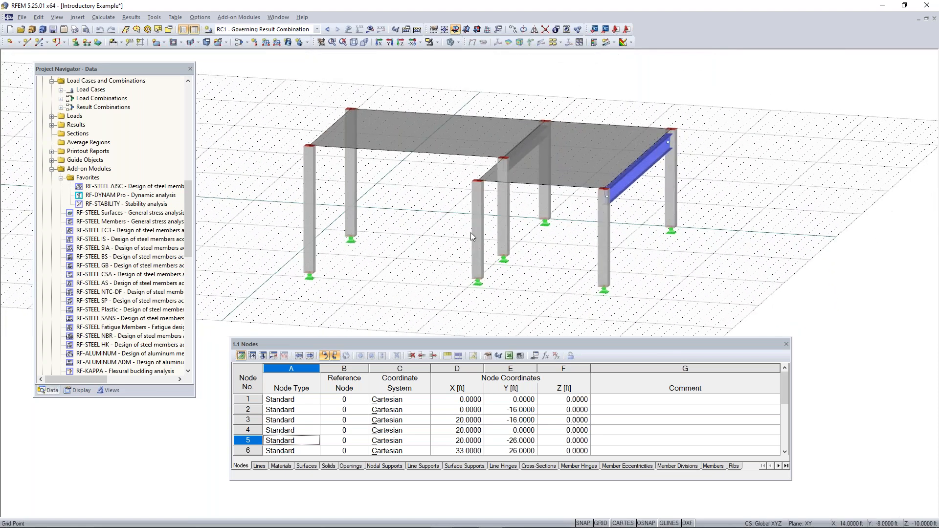
# Use the dedicated view-moving tool to pan, zoom and rotate the model, leave the tool, and recenter the structure
pyautogui.click(321, 42)
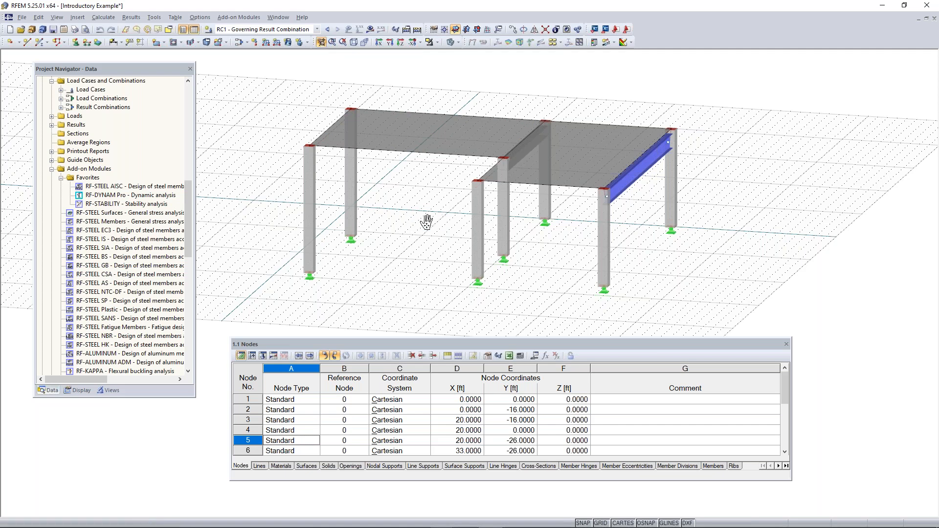
pyautogui.moveTo(450, 223); pyautogui.dragTo(446, 197)
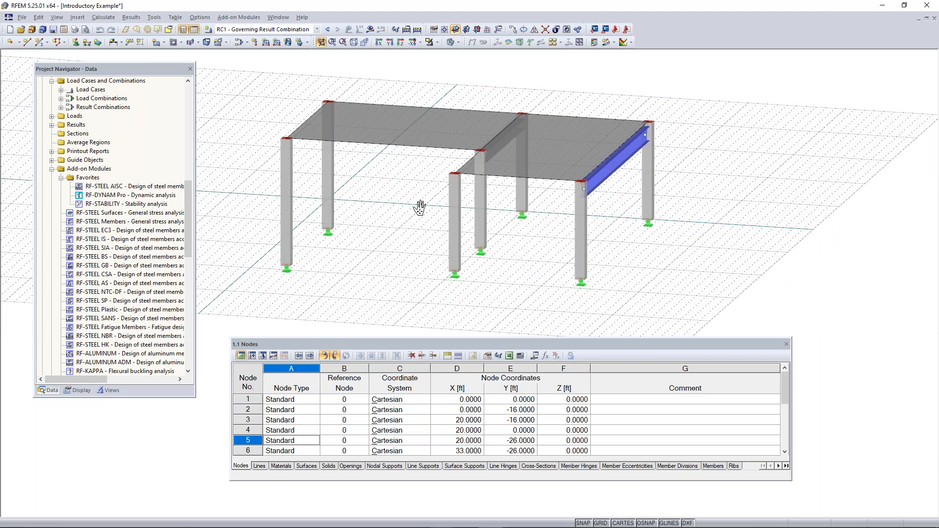
pyautogui.moveTo(419, 208); pyautogui.dragTo(410, 188)
pyautogui.scroll(-3, 410, 188)
pyautogui.scroll(2, 409, 189)
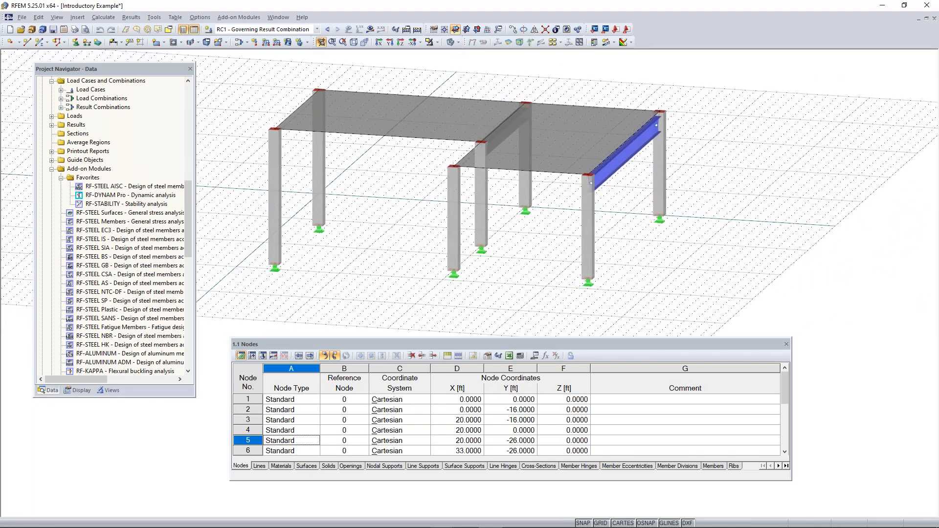
pyautogui.keyDown('ctrl'); pyautogui.moveTo(416, 180); pyautogui.dragTo(390, 184); pyautogui.keyUp('ctrl')
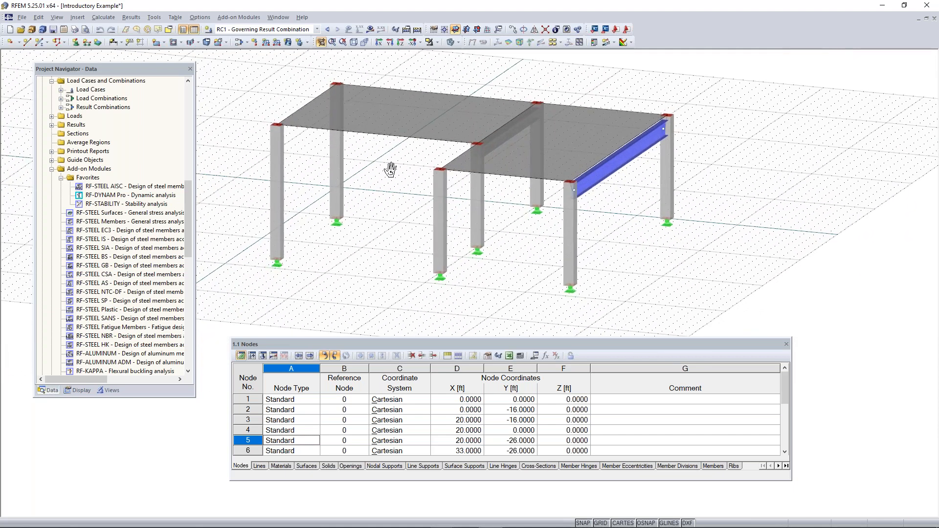
pyautogui.press('Escape')
pyautogui.moveTo(402, 173)
pyautogui.mouseDown(button='middle')
pyautogui.moveTo(356, 173)
pyautogui.moveTo(403, 173)
pyautogui.mouseUp(button='middle')
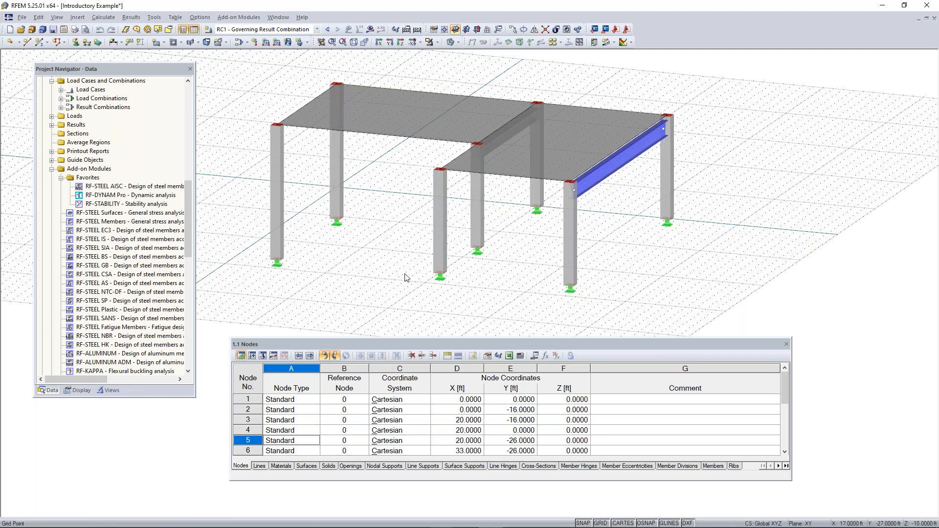
pyautogui.moveTo(384, 226); pyautogui.dragTo(414, 238, button='middle')
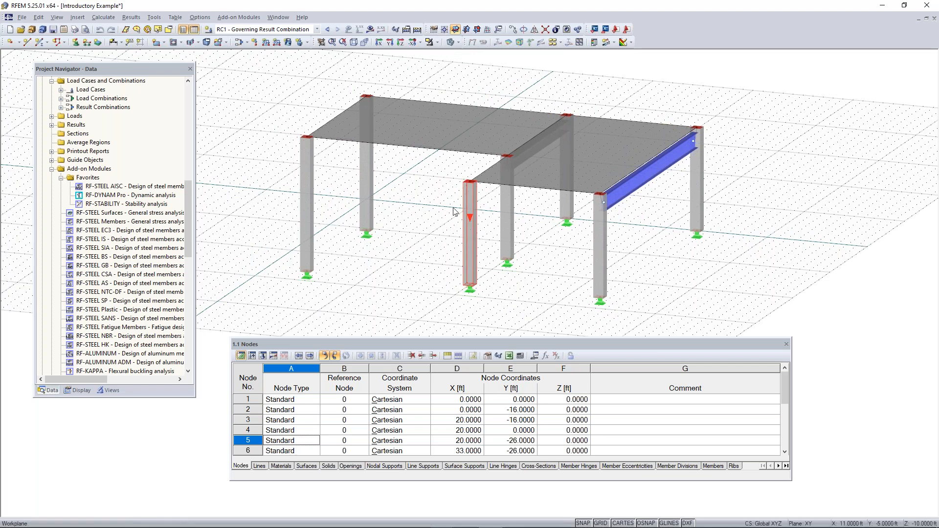
# Start a new model and name it "Continous Plate Example" in its general data
pyautogui.click(8, 30)
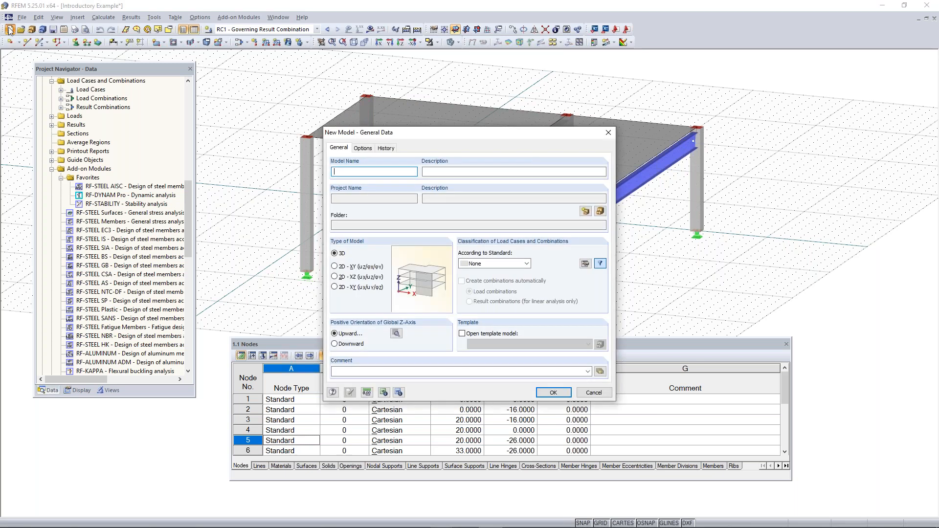
pyautogui.click(608, 133)
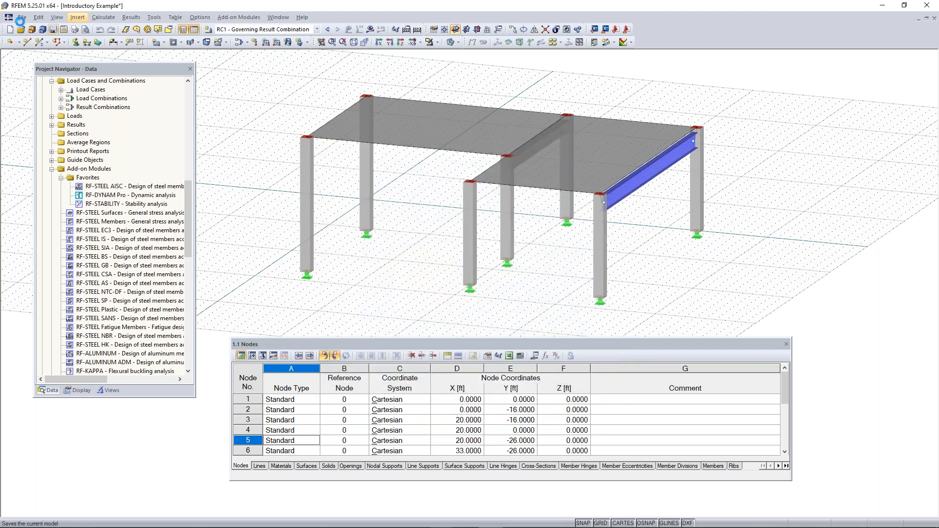
pyautogui.click(21, 17)
pyautogui.click(26, 29)
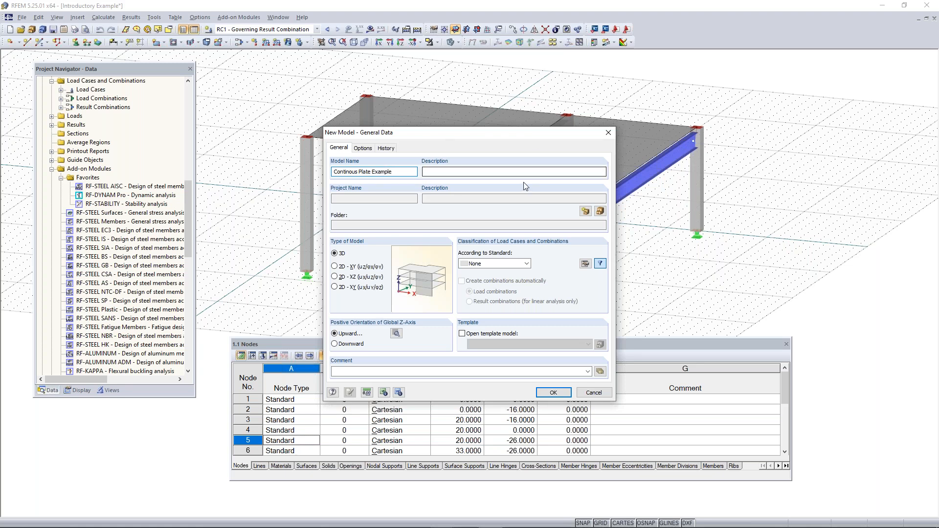
pyautogui.press('Tab')
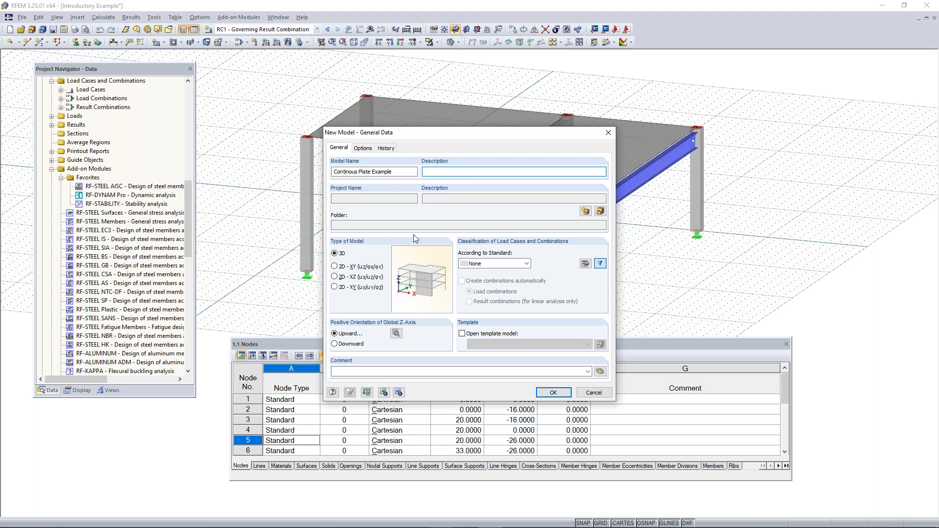
# Preview the three 2D types of model for the new model, and set the type back to 3D
pyautogui.click(353, 267)
pyautogui.click(355, 277)
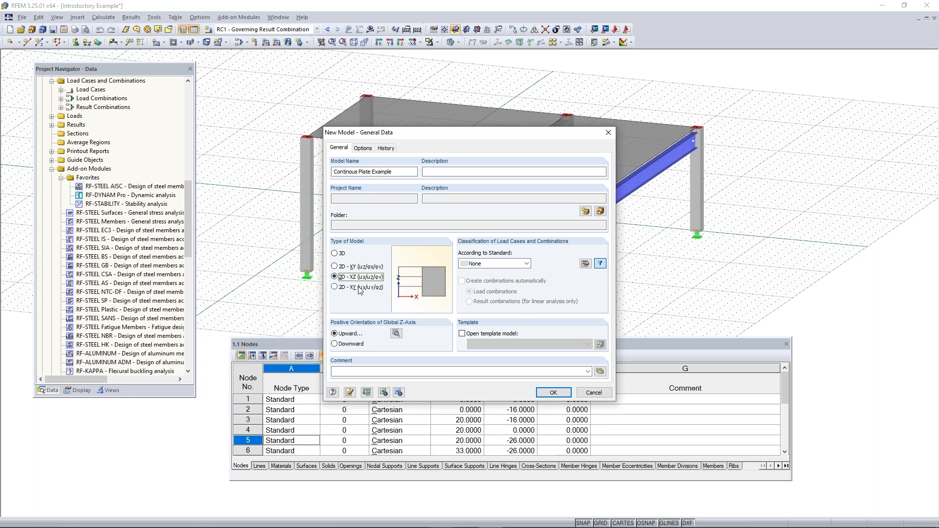
pyautogui.click(360, 287)
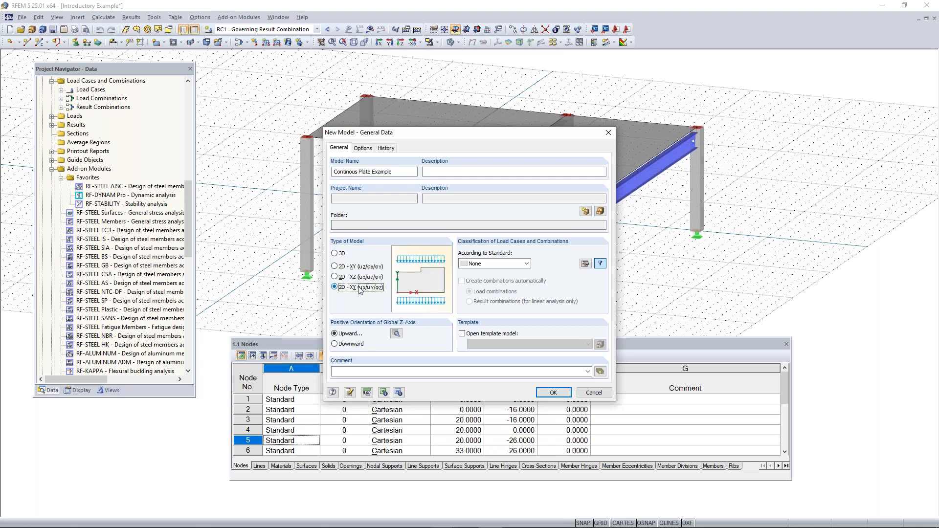
pyautogui.click(341, 269)
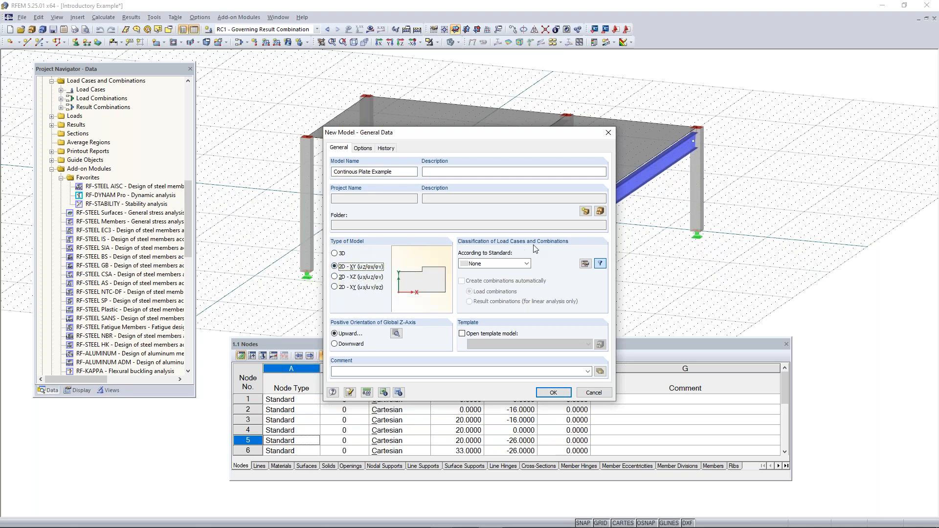
pyautogui.click(335, 254)
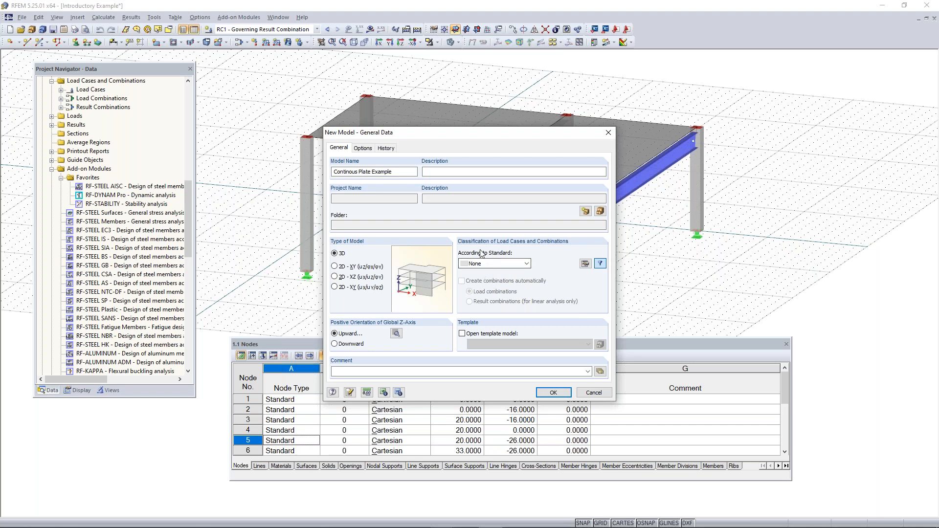
# Browse the standards for classifying load cases and combinations, try ASCE 7-16, and return the setting to None
pyautogui.click(496, 264)
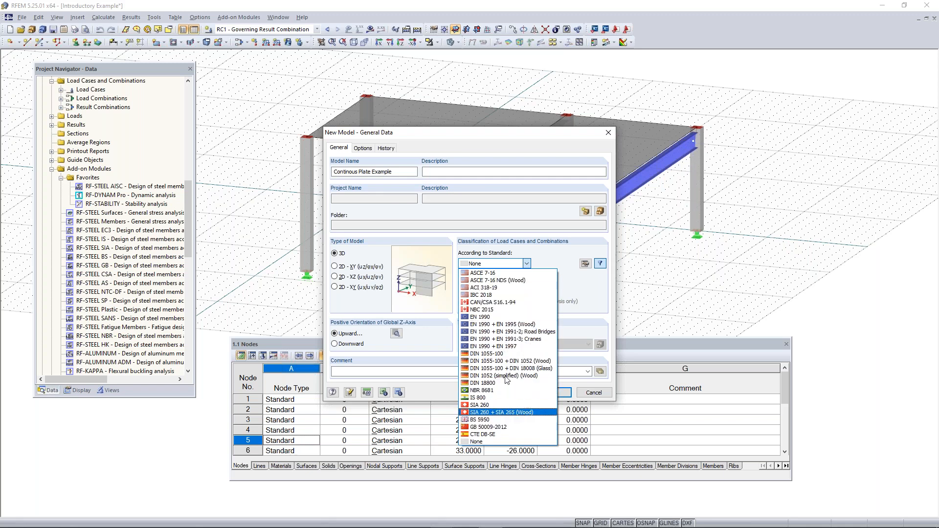
pyautogui.click(484, 265)
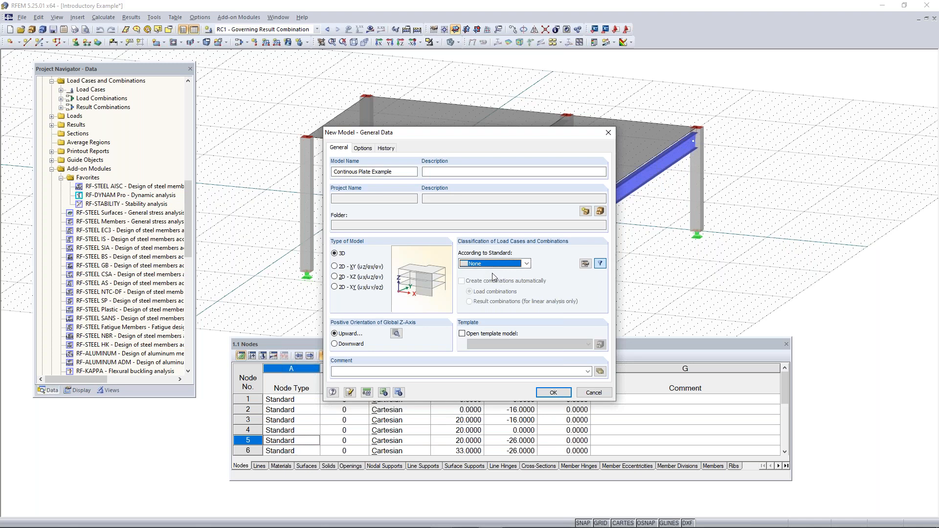
pyautogui.click(485, 265)
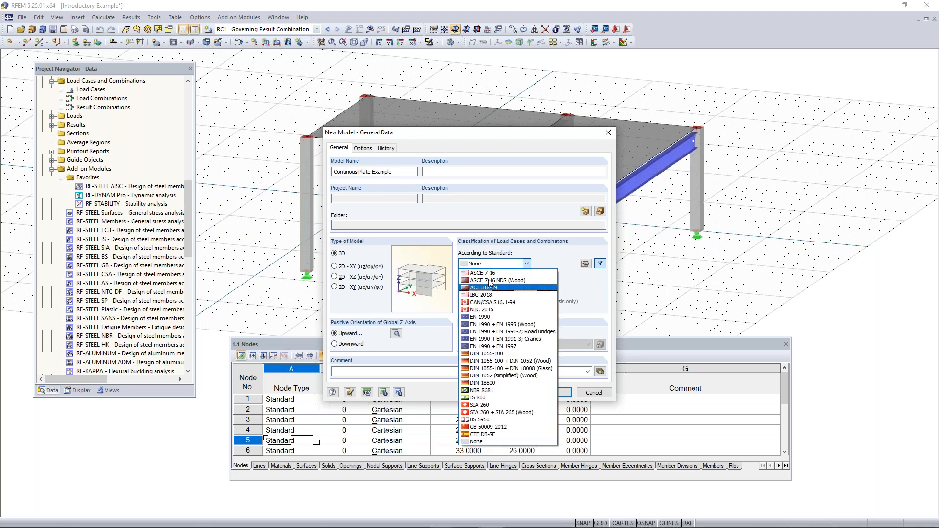
pyautogui.click(489, 275)
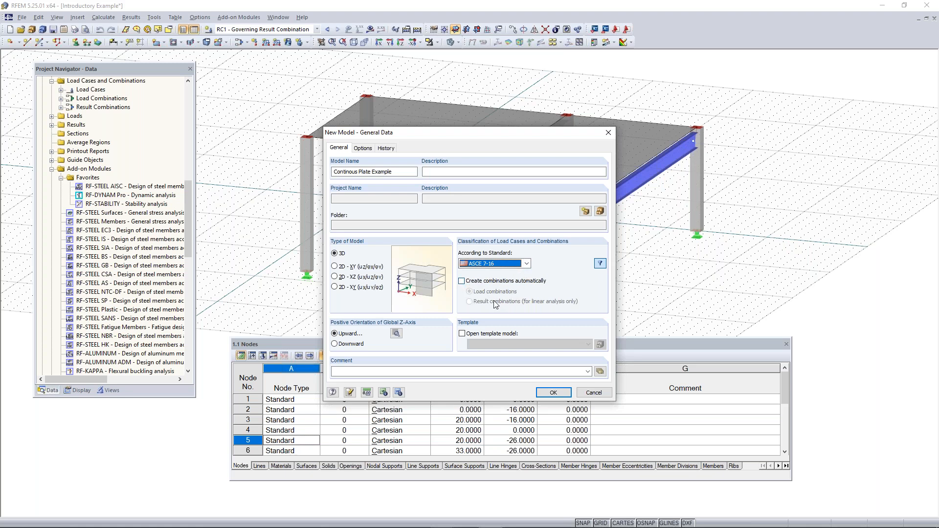
pyautogui.click(493, 266)
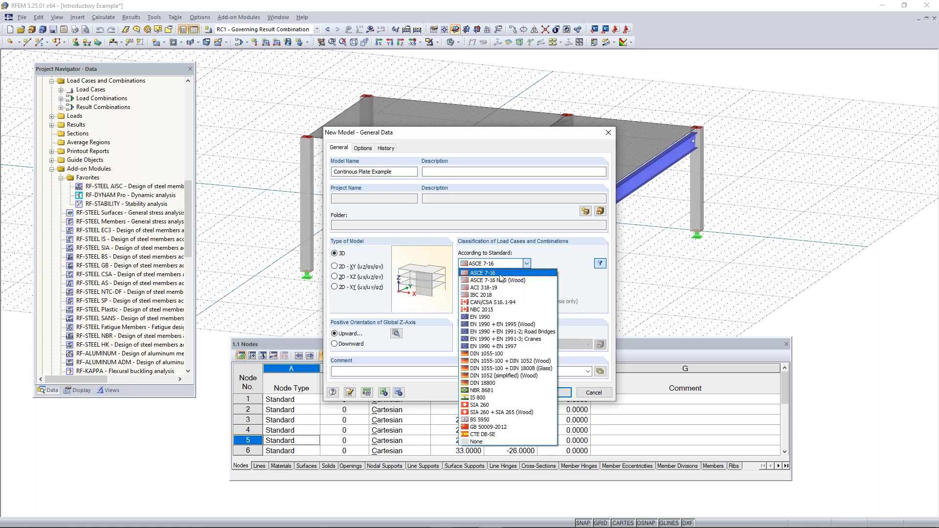
pyautogui.click(491, 442)
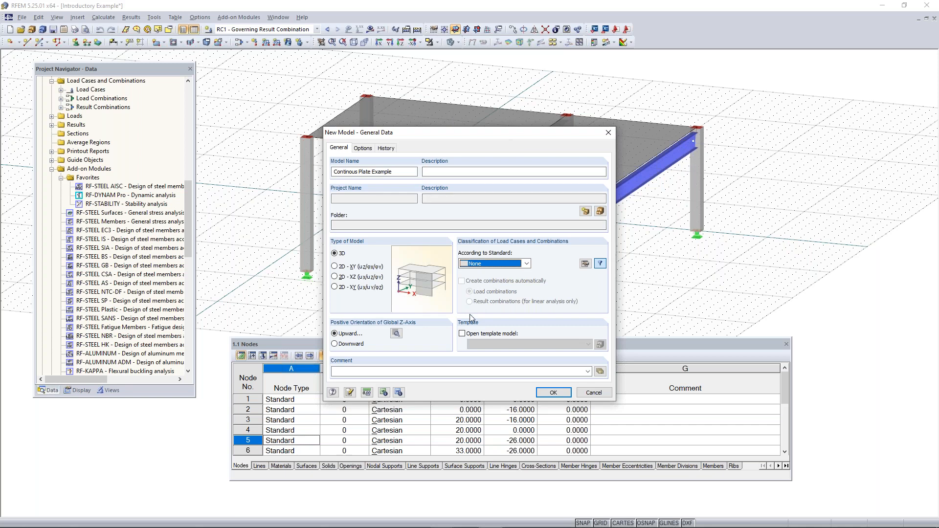
# Review the orientation of the local z-axis for the new model and accept Downward
pyautogui.click(396, 334)
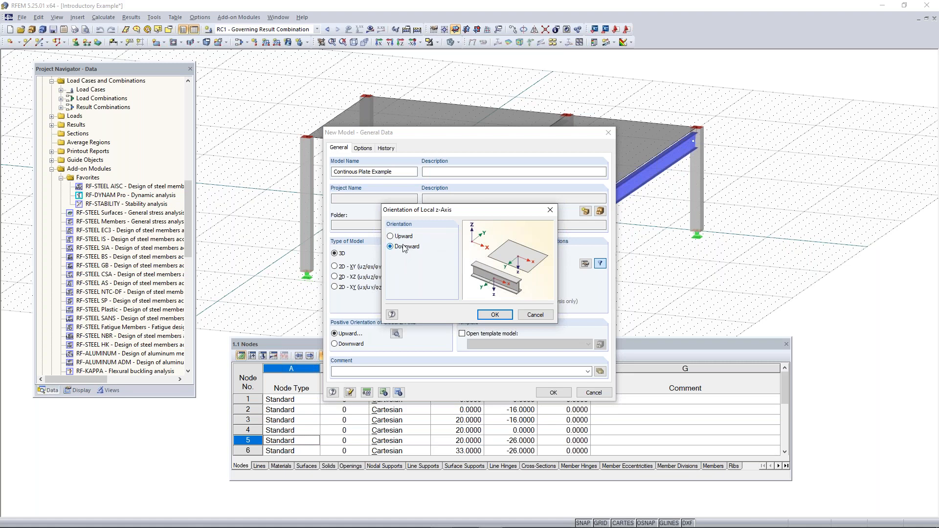
pyautogui.click(495, 315)
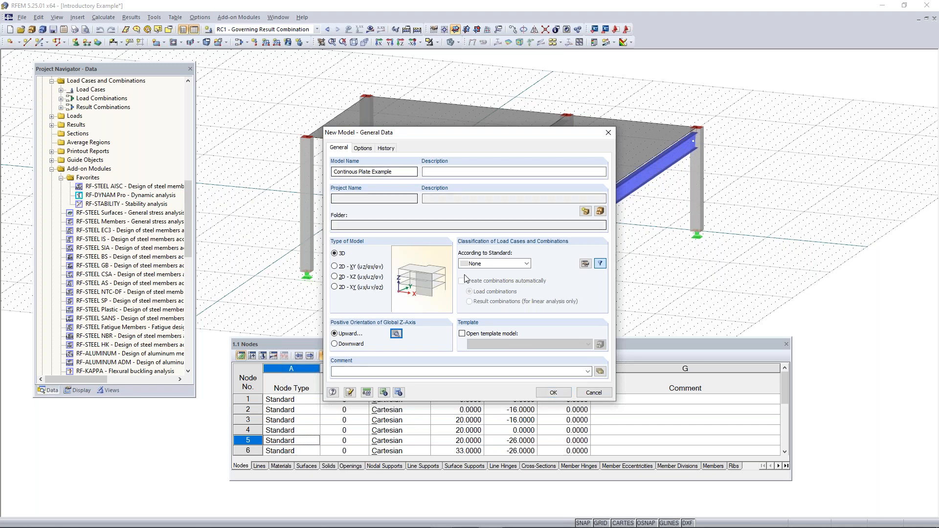
# Load the Metric profile for the new model's units and decimal places
pyautogui.click(366, 393)
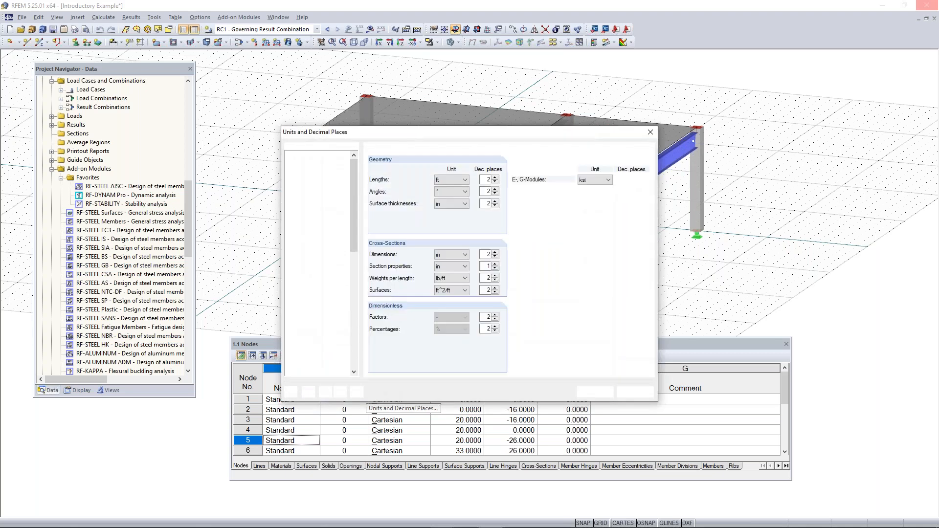
pyautogui.moveTo(487, 138); pyautogui.dragTo(486, 62)
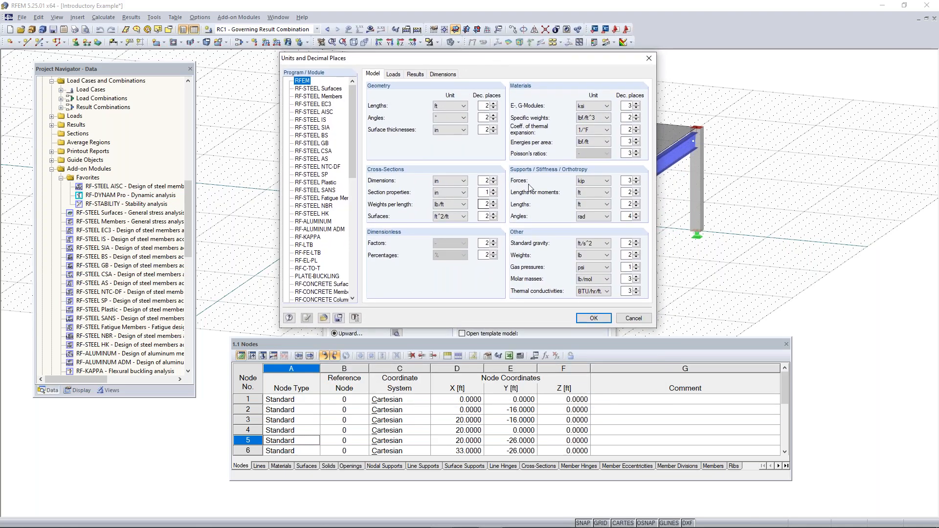
pyautogui.click(323, 318)
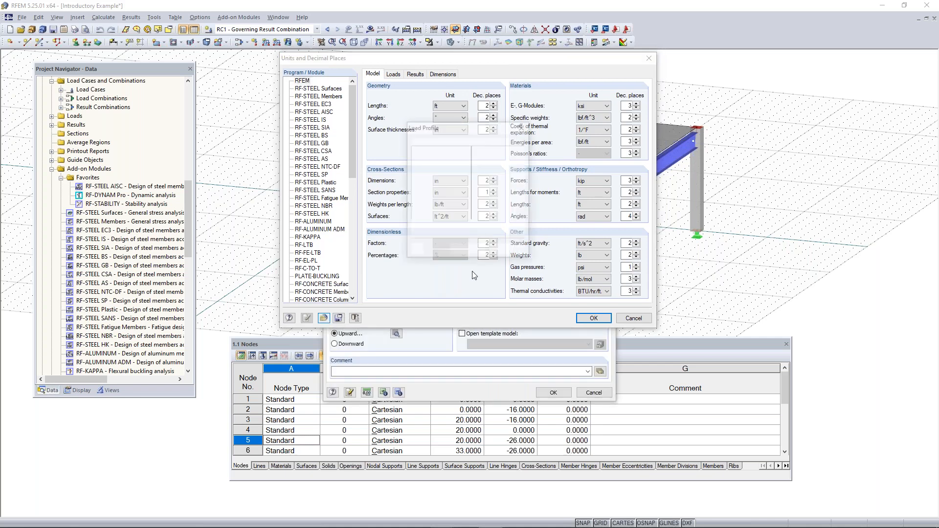
pyautogui.moveTo(460, 131); pyautogui.dragTo(446, 148)
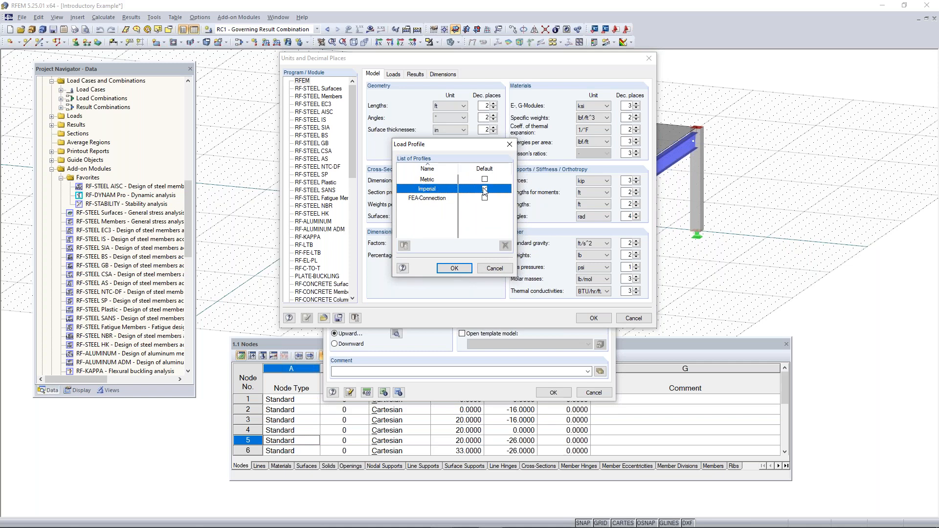
pyautogui.doubleClick(428, 180)
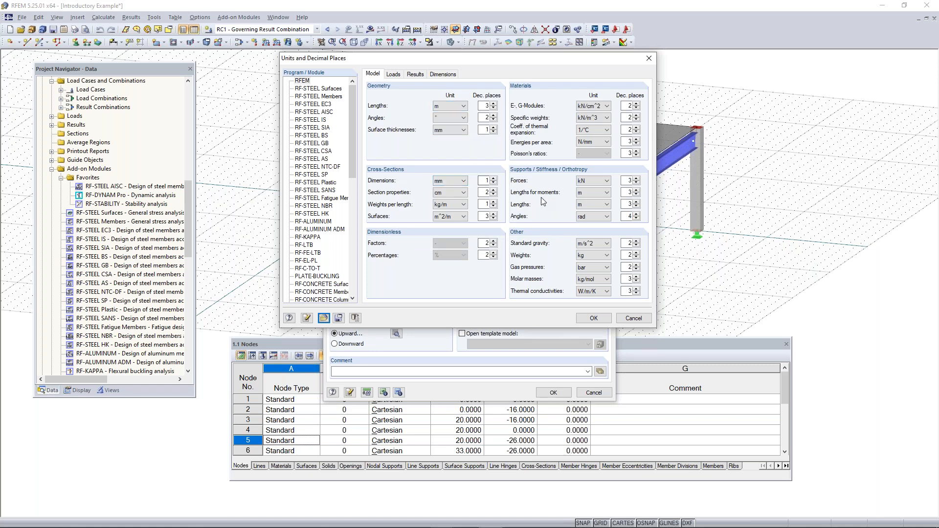
# Load the Imperial unit profile, review the load units, and accept the units and general data to create the model
pyautogui.click(323, 318)
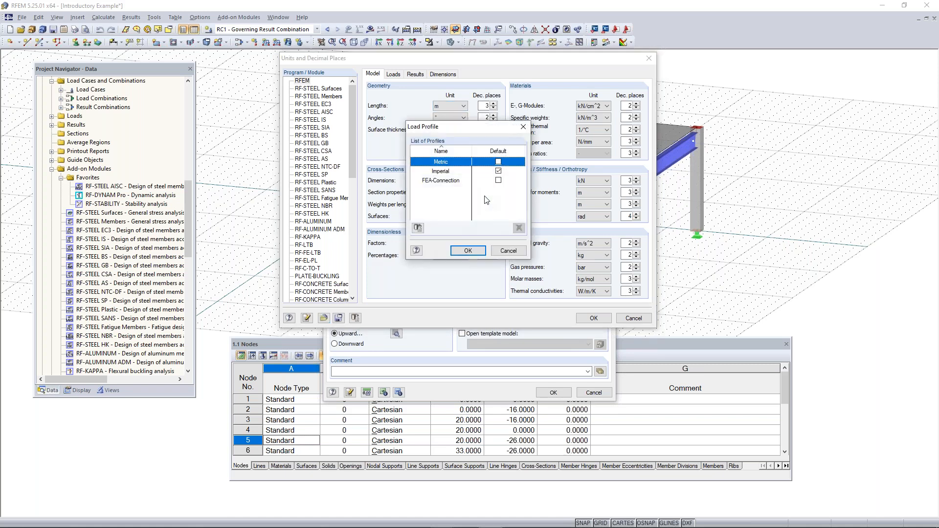
pyautogui.doubleClick(445, 172)
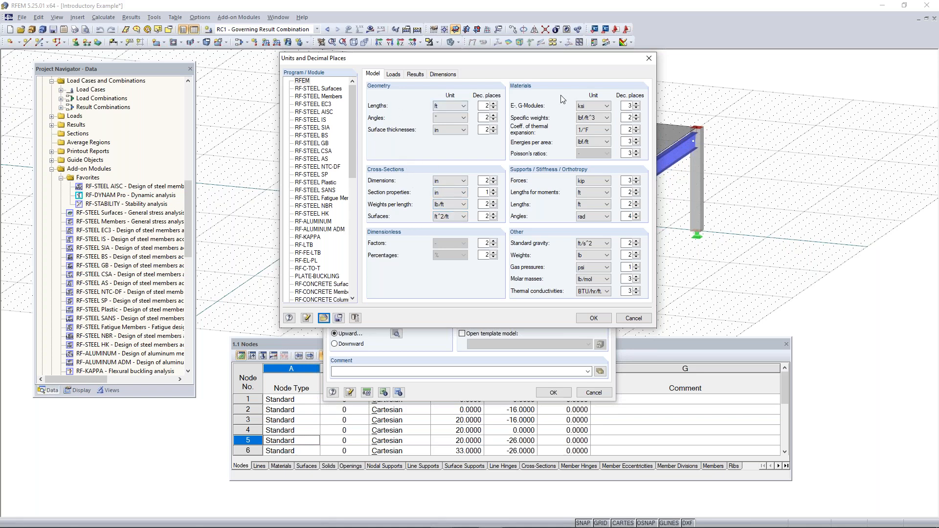
pyautogui.click(399, 75)
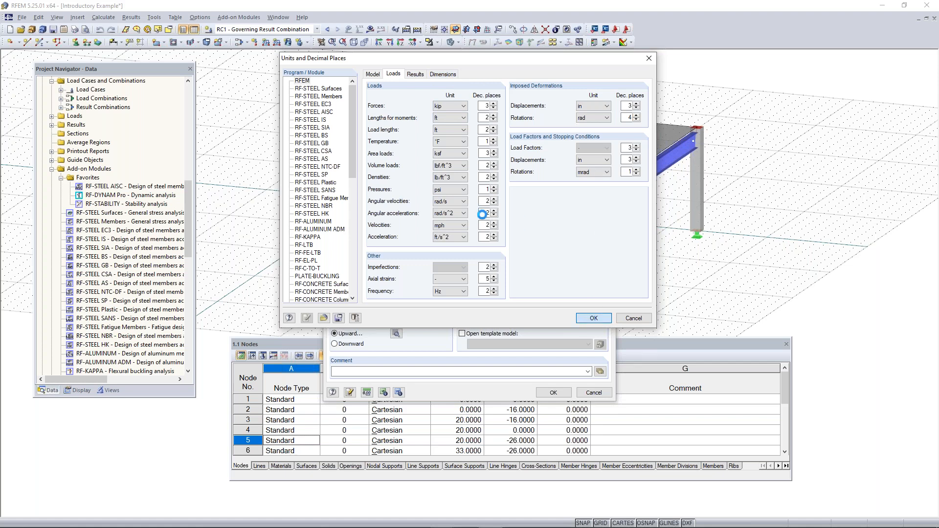
pyautogui.press('Return')
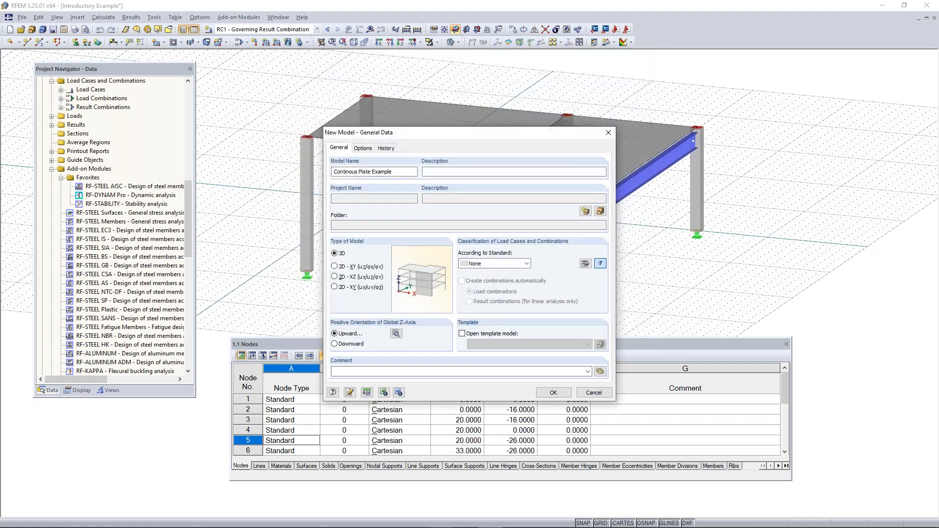
pyautogui.click(552, 393)
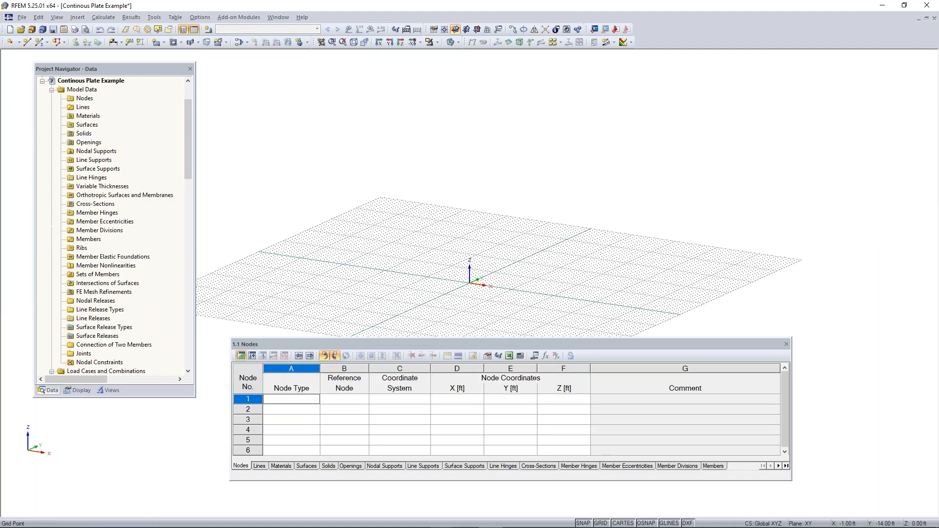
# Move the floating nodes table clear of the work plane grid, and examine the preset materials in the model data
pyautogui.moveTo(433, 299); pyautogui.dragTo(523, 272, button='middle')
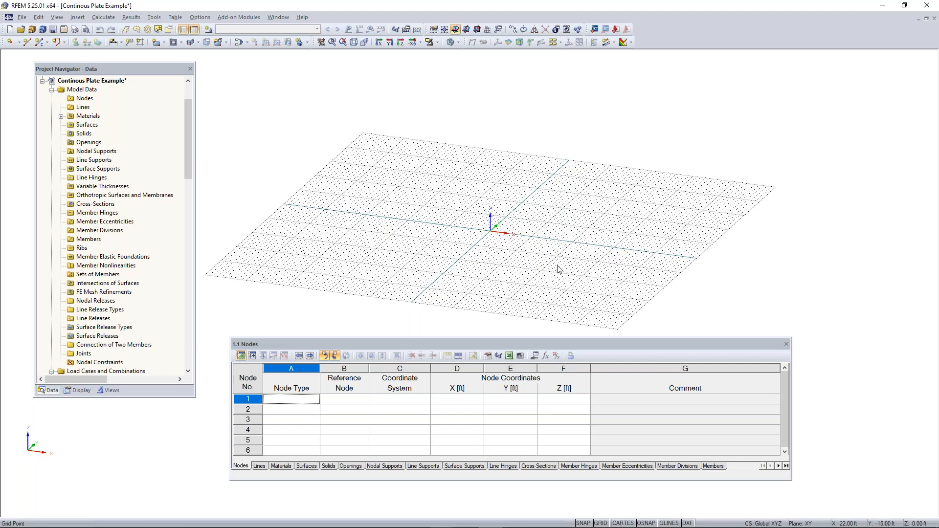
pyautogui.moveTo(490, 346); pyautogui.dragTo(490, 365)
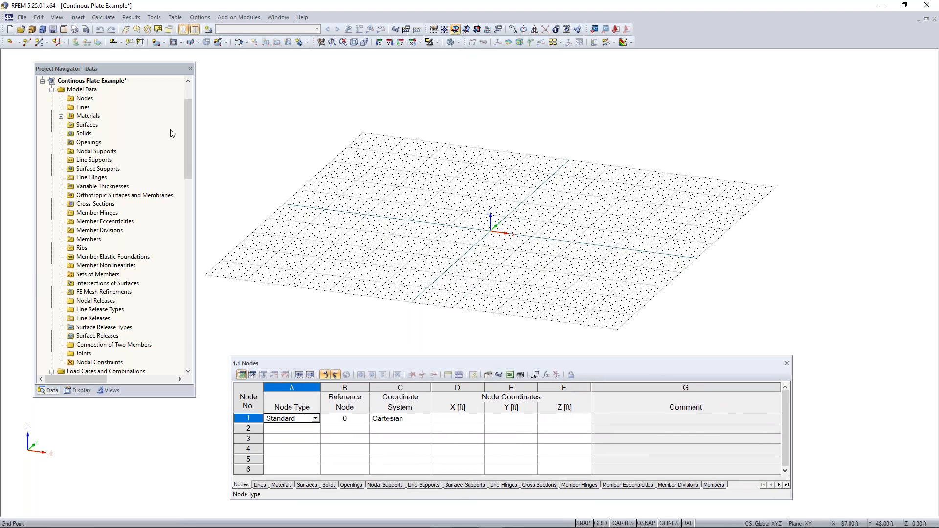
pyautogui.click(61, 116)
pyautogui.click(97, 124)
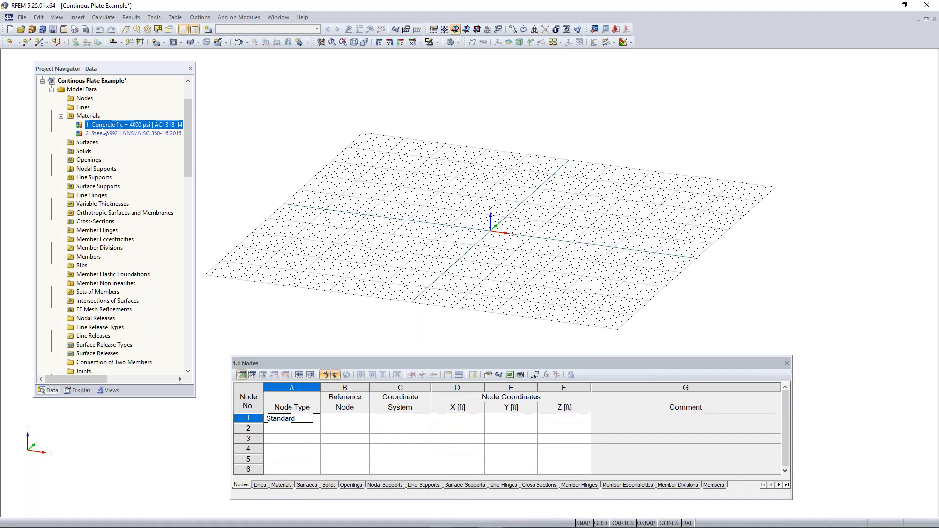
pyautogui.press('Left')
pyautogui.press('Left')
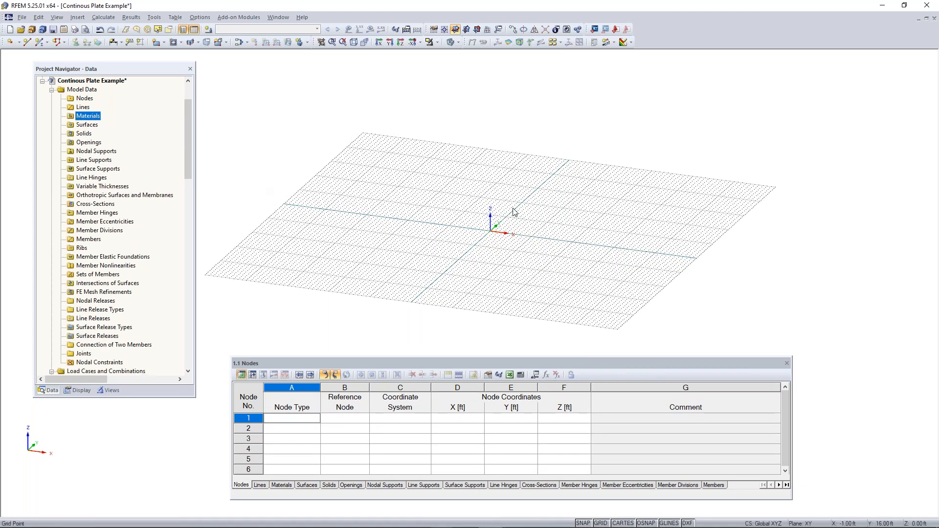
pyautogui.keyDown('ctrl'); pyautogui.moveTo(547, 222); pyautogui.dragTo(560, 256, button='middle'); pyautogui.keyUp('ctrl')
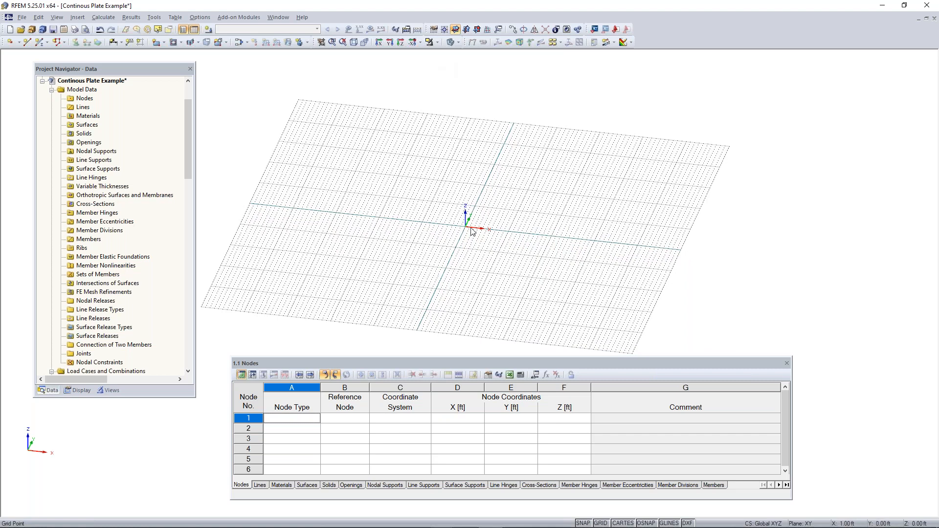
pyautogui.scroll(3, 468, 231)
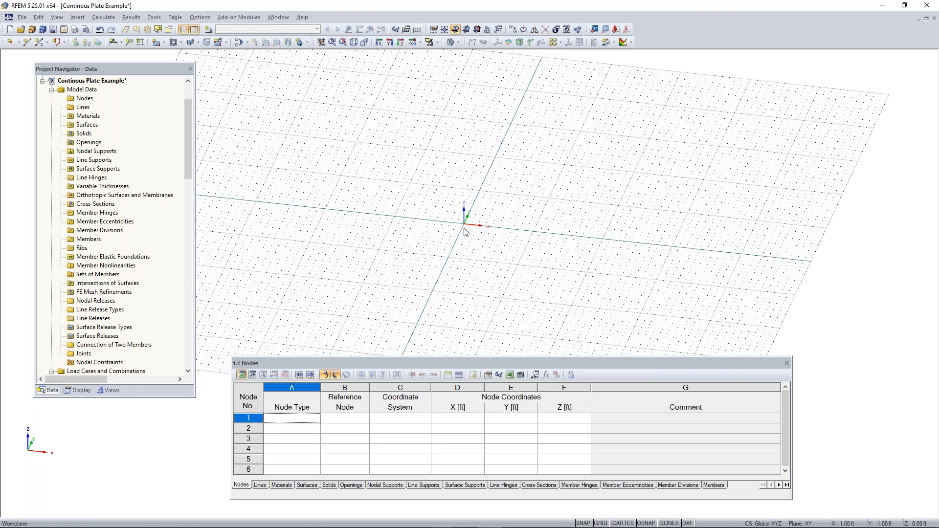
pyautogui.scroll(2, 476, 226)
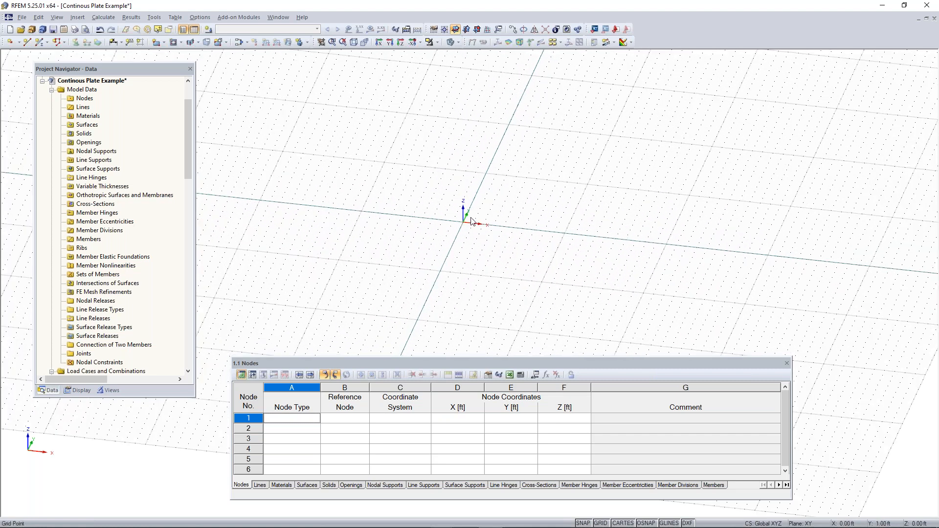
pyautogui.scroll(-3, 481, 227)
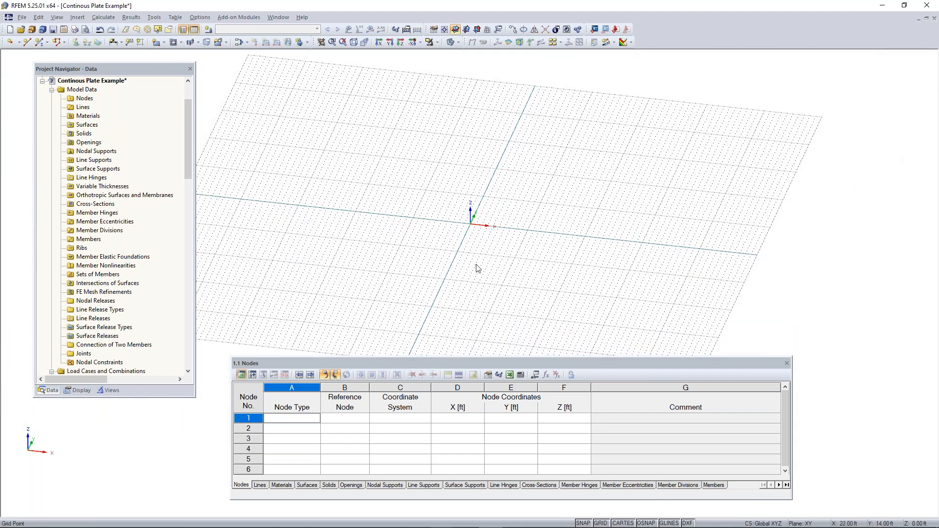
# Review the work plane, grid point count and grid point spacing settings, keep the global XY plane, and accept the settings
pyautogui.click(438, 32)
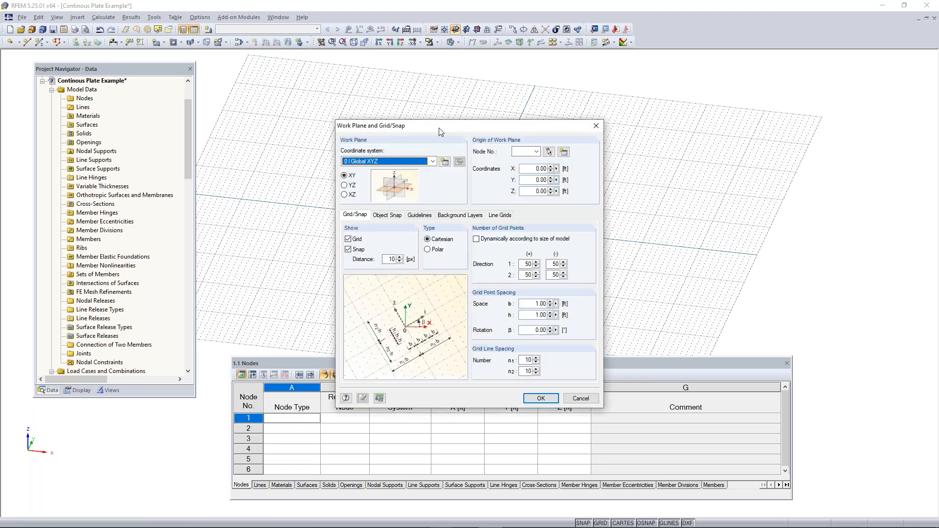
pyautogui.moveTo(432, 130); pyautogui.dragTo(403, 98)
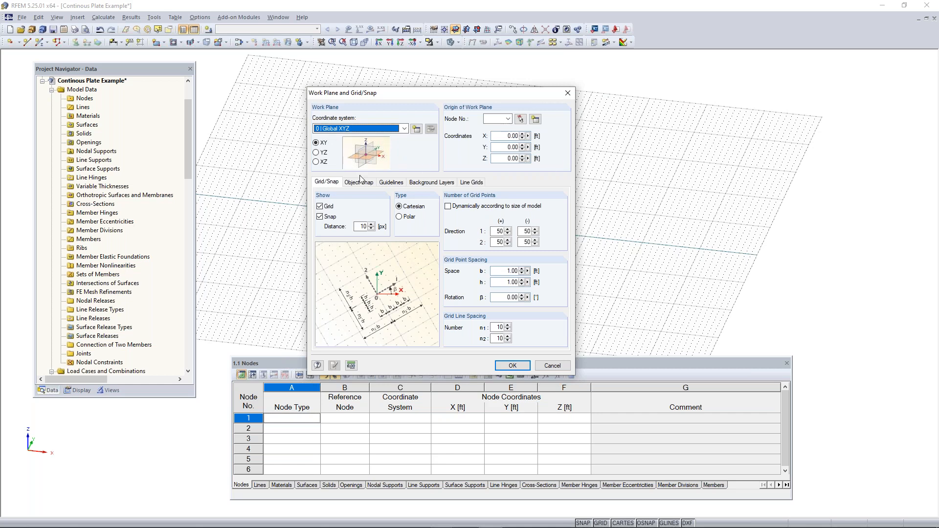
pyautogui.click(317, 152)
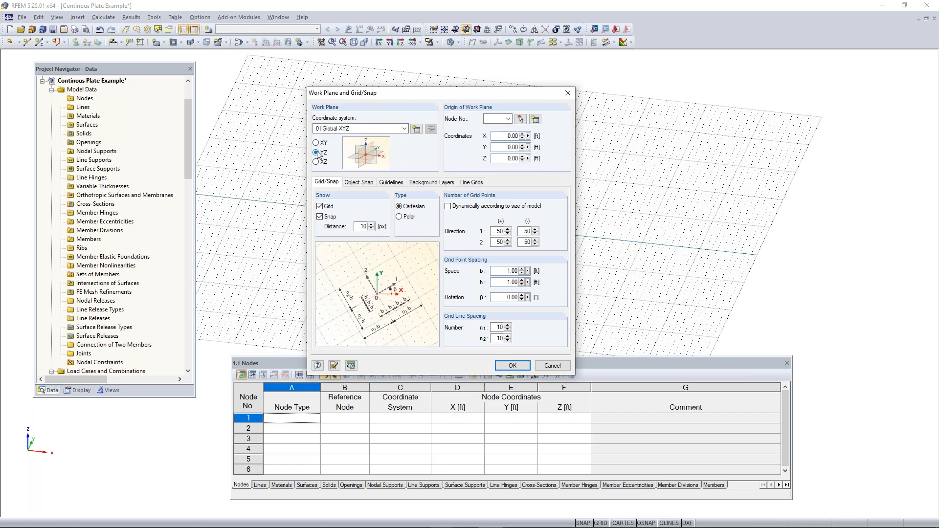
pyautogui.click(316, 142)
pyautogui.doubleClick(526, 232)
pyautogui.click(501, 271)
pyautogui.click(502, 282)
pyautogui.click(512, 365)
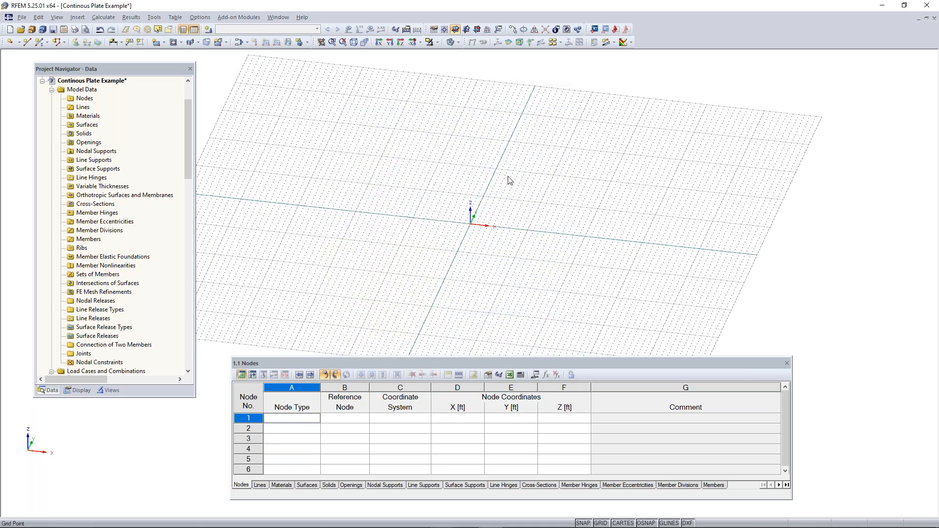
# Move the floating project navigator further away from the centre of the work plane grid
pyautogui.moveTo(539, 241); pyautogui.dragTo(447, 298, button='middle')
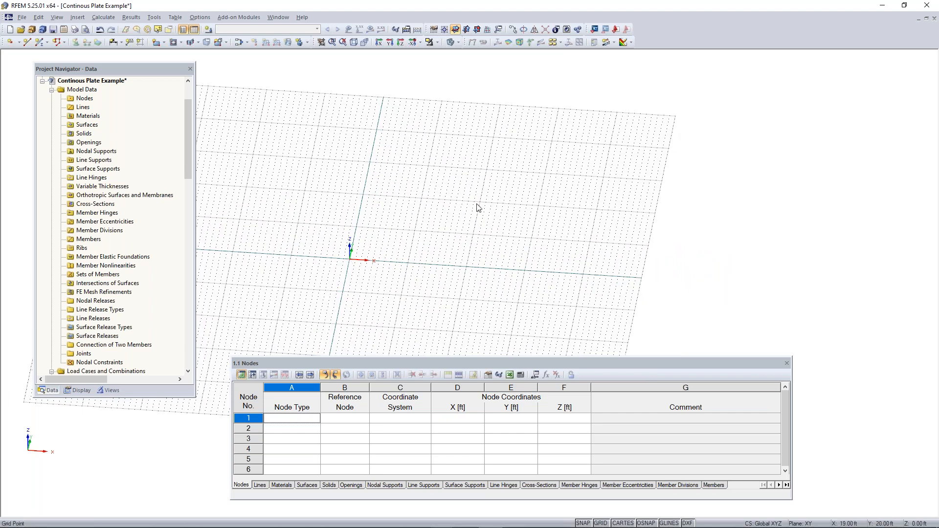
pyautogui.click(88, 116)
pyautogui.moveTo(129, 69); pyautogui.dragTo(100, 75)
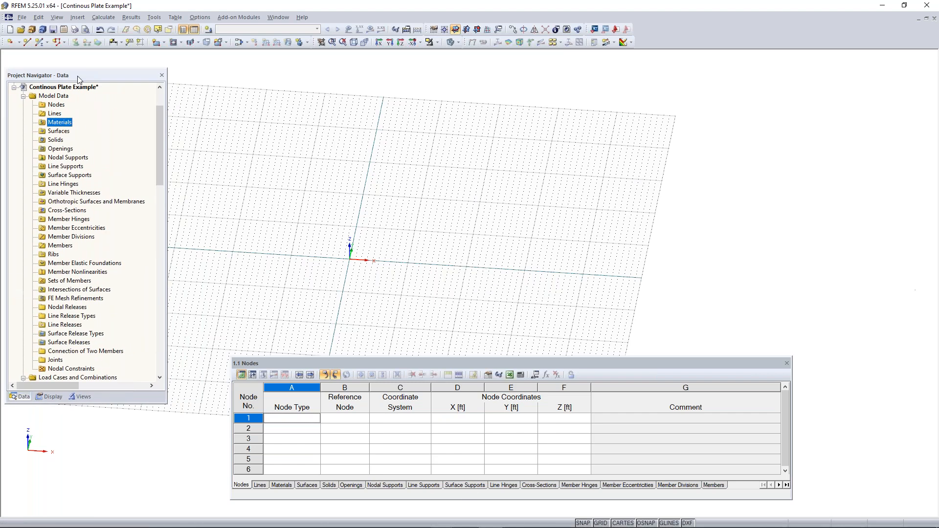
# Examine the surface types available for insertion and the shapes offered for drawing a plane surface graphically
pyautogui.click(78, 19)
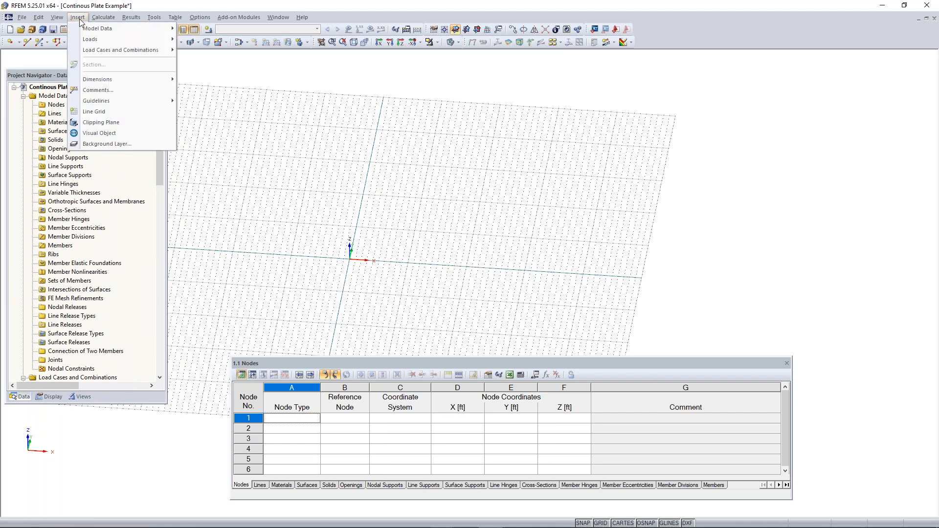
pyautogui.moveTo(110, 30)
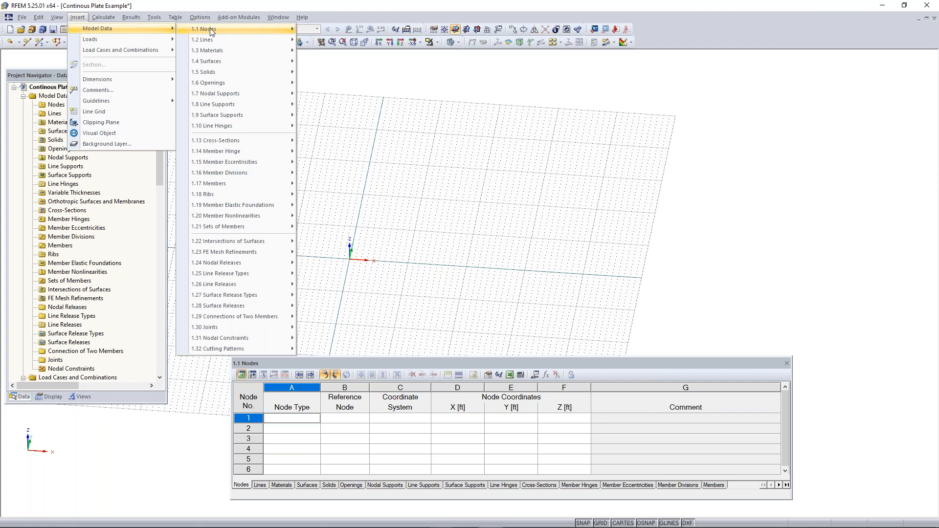
pyautogui.moveTo(227, 62)
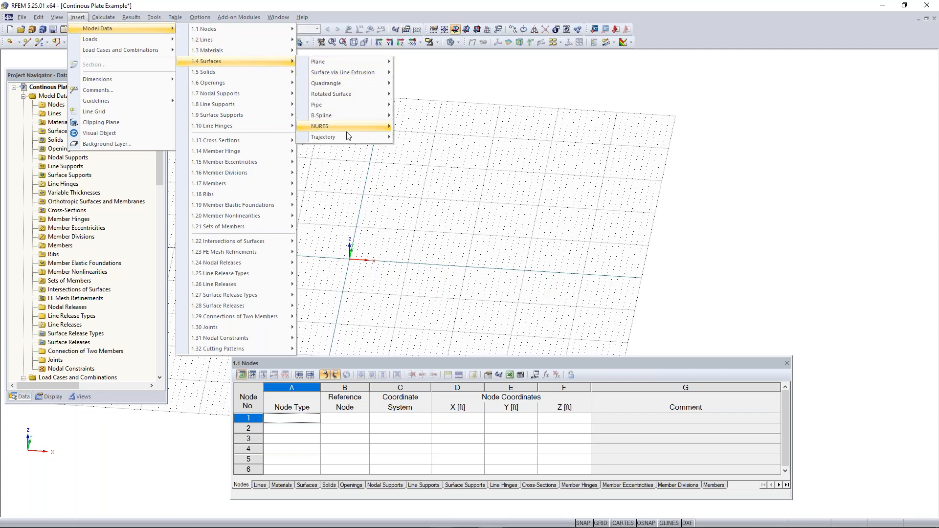
pyautogui.moveTo(339, 62)
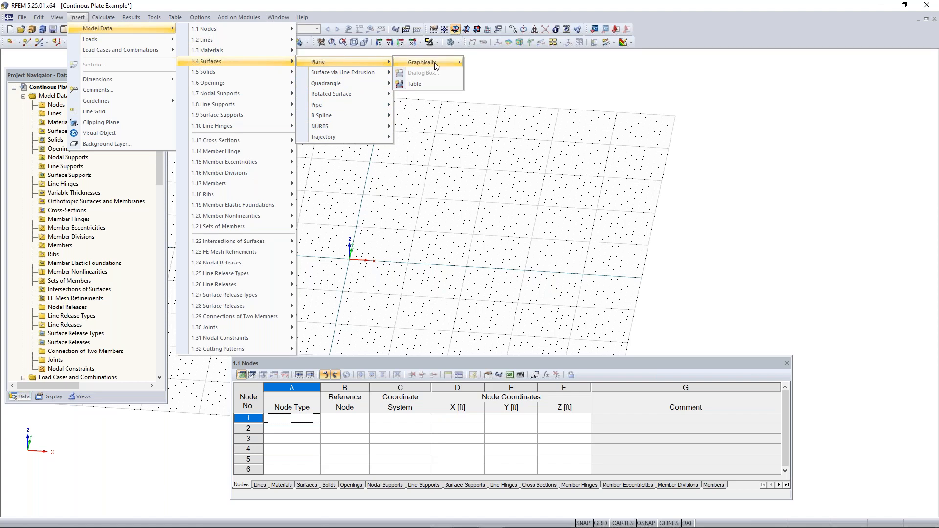
pyautogui.moveTo(432, 62)
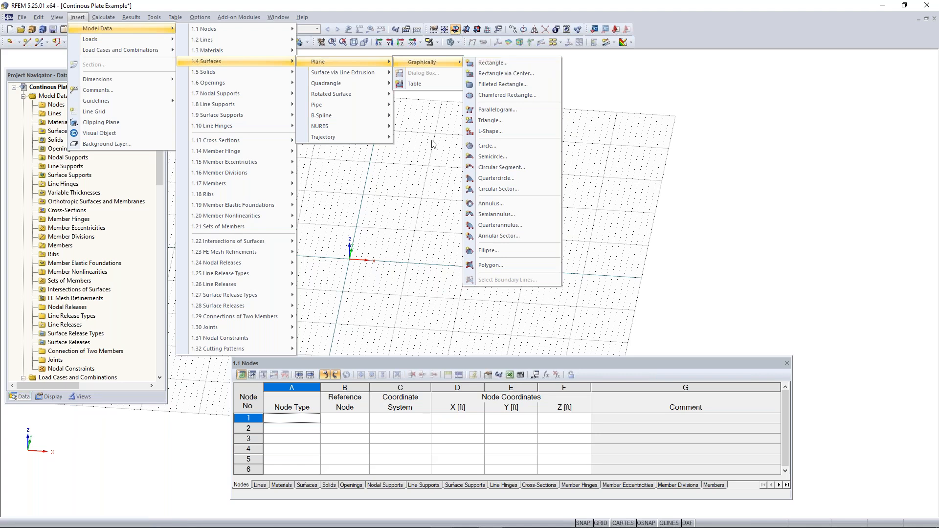
pyautogui.press('Escape')
pyautogui.press('Escape')
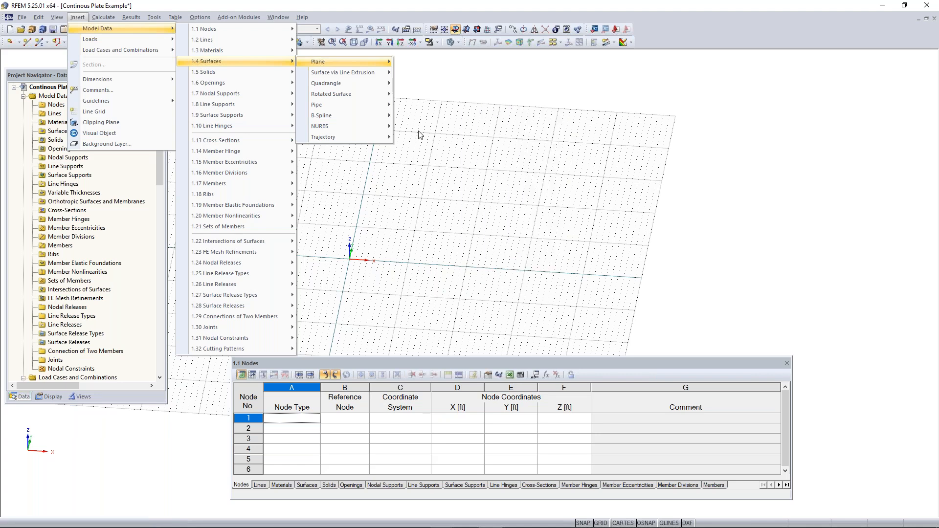
pyautogui.press('Escape')
pyautogui.press('Escape')
pyautogui.press('Escape')
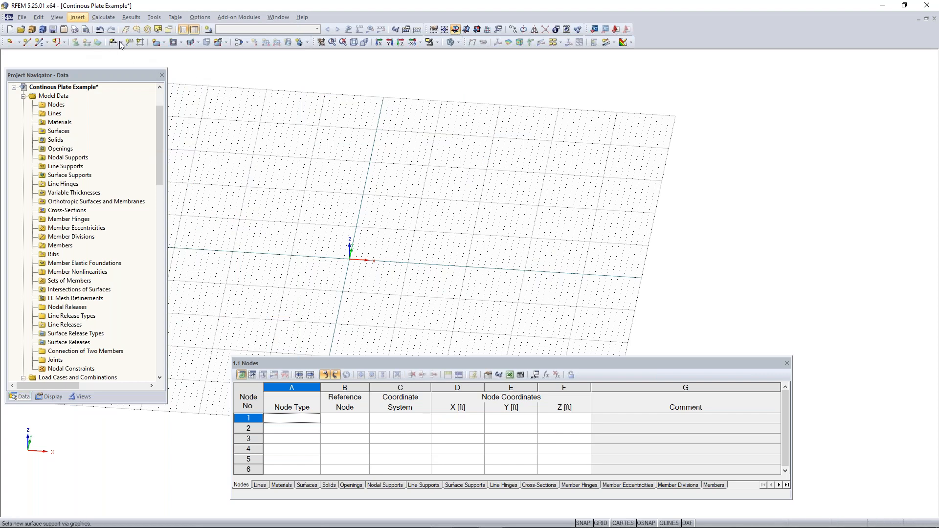
# Start a new rectangular plane surface and open the material library to choose its material
pyautogui.click(157, 42)
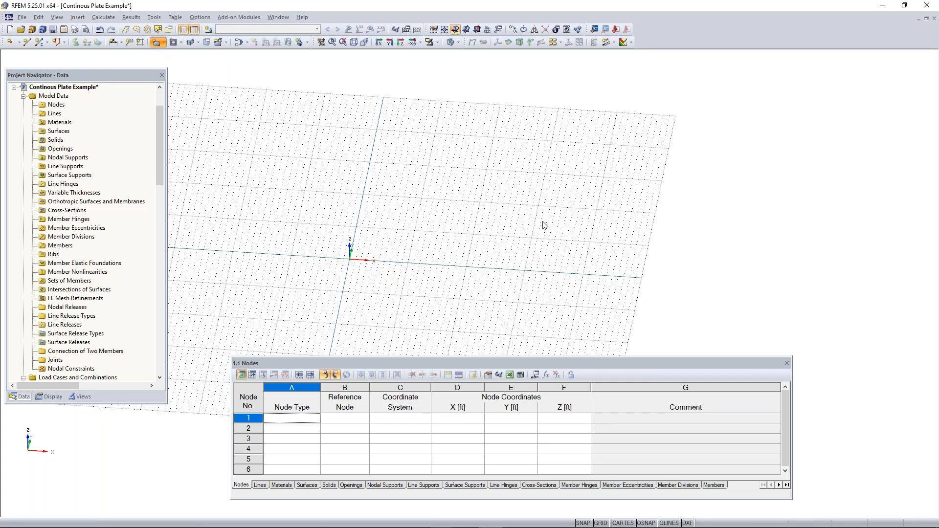
pyautogui.moveTo(480, 148); pyautogui.dragTo(460, 124)
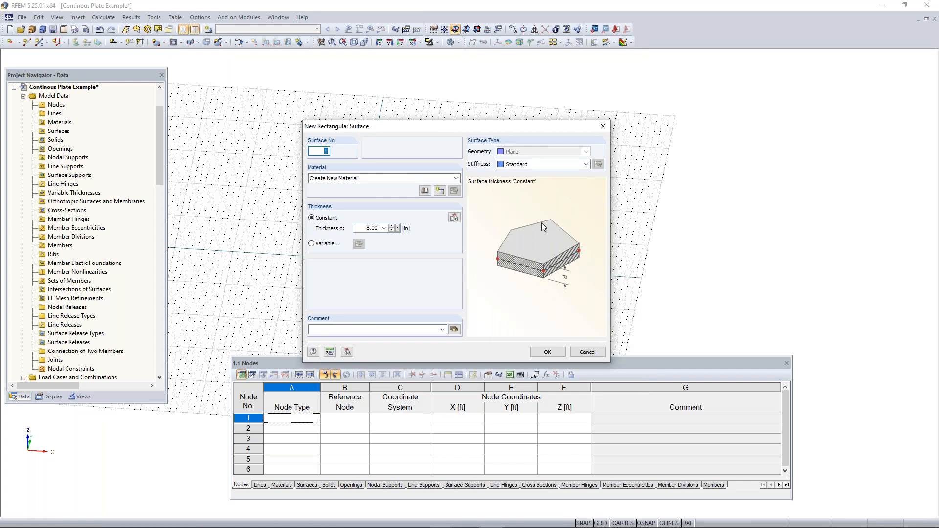
pyautogui.moveTo(457, 130); pyautogui.dragTo(466, 100)
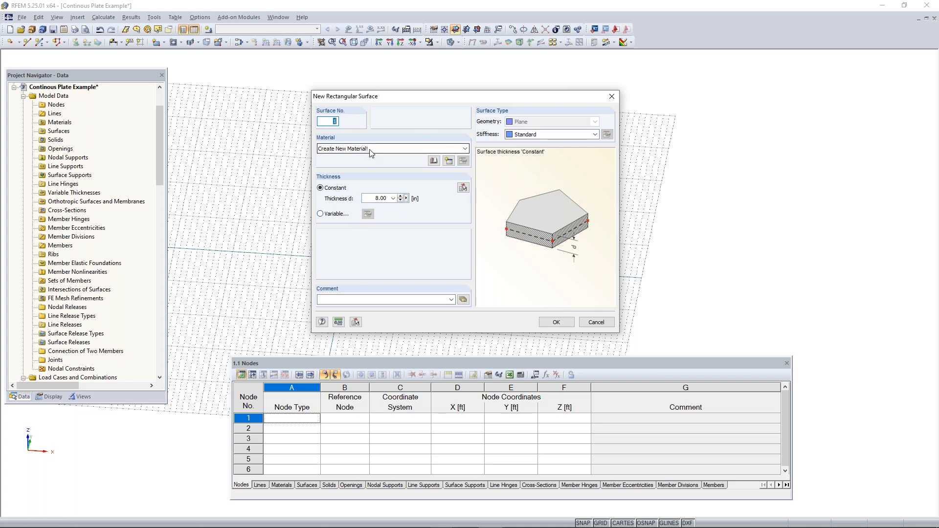
pyautogui.click(375, 198)
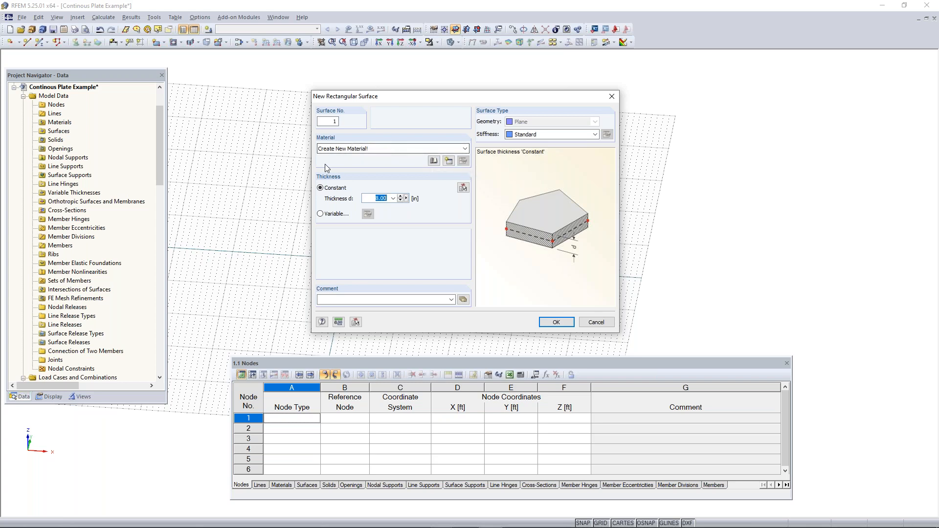
pyautogui.click(434, 161)
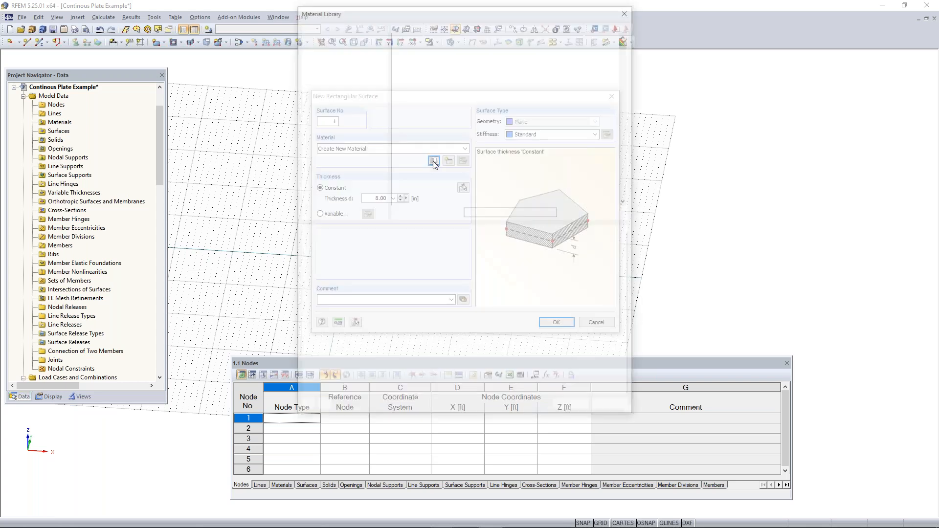
pyautogui.moveTo(434, 14); pyautogui.dragTo(432, 46)
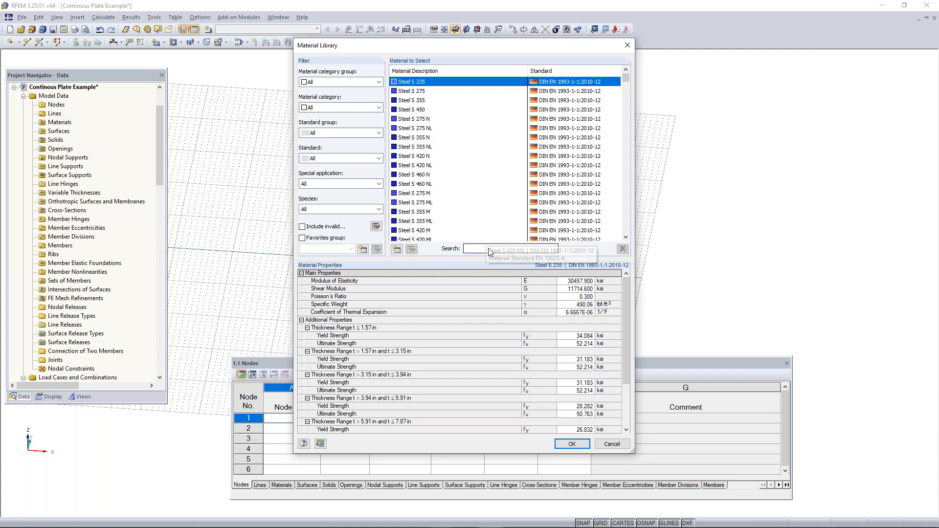
# Filter the material library to category group Concrete, category Concrete, standard group ACI and standard ACI 318-19
pyautogui.click(345, 83)
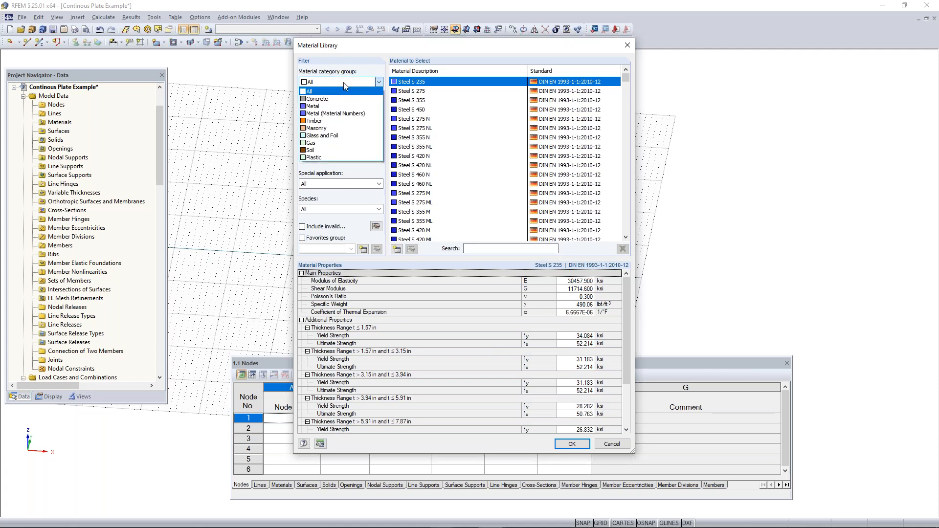
pyautogui.click(335, 99)
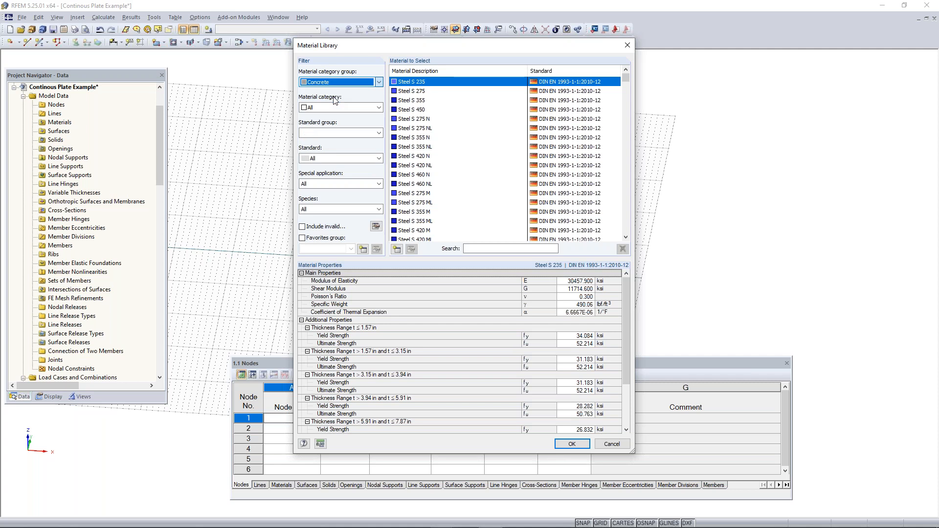
pyautogui.click(336, 108)
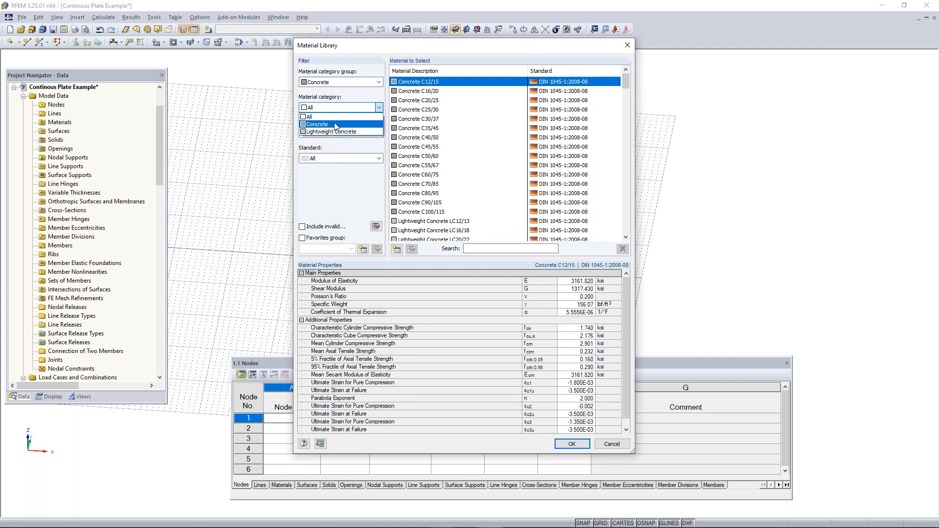
pyautogui.click(336, 116)
pyautogui.click(336, 134)
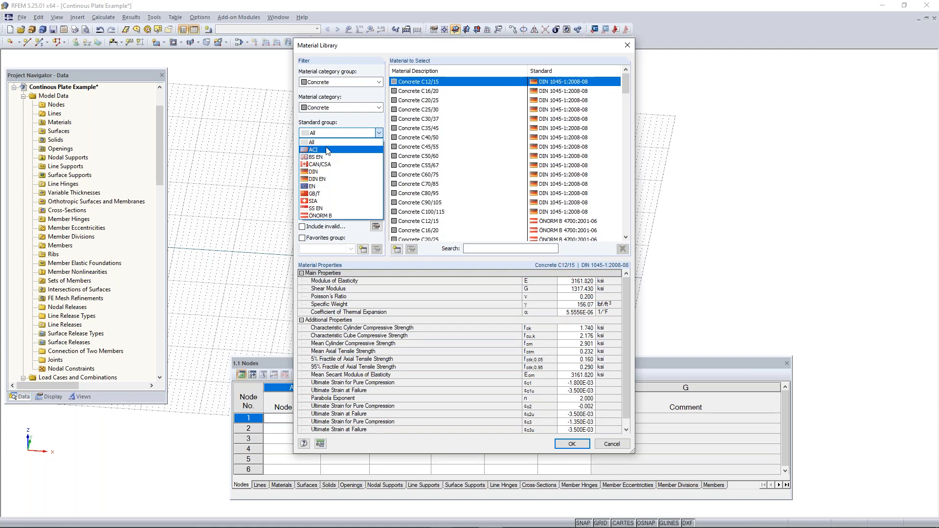
pyautogui.click(328, 150)
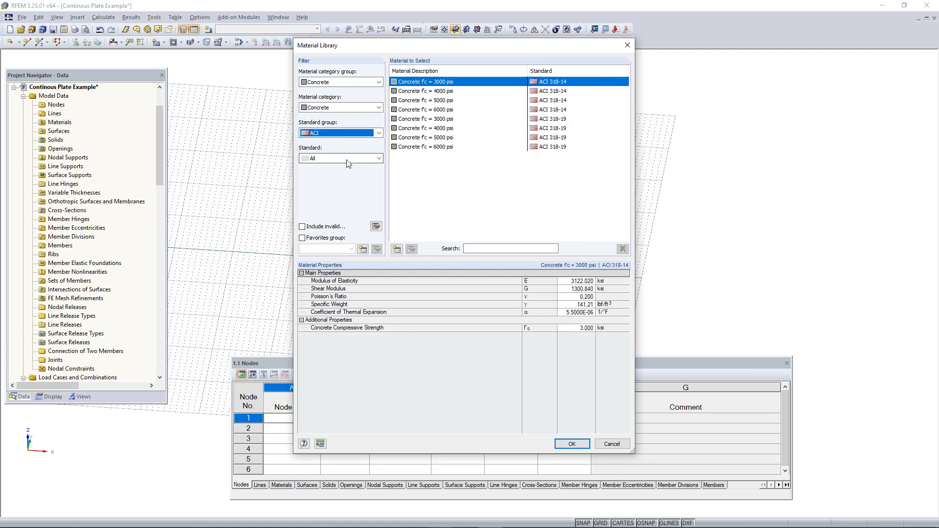
pyautogui.click(347, 159)
pyautogui.click(323, 184)
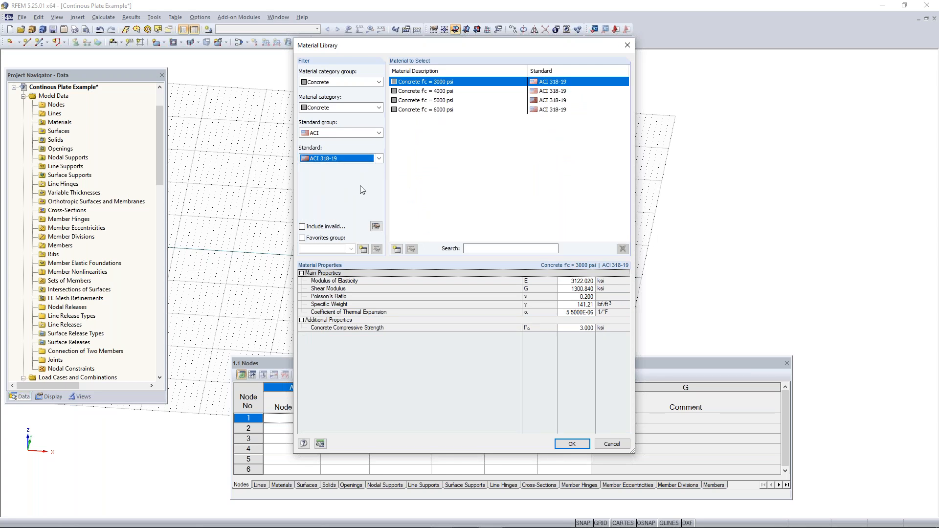
# Assign Concrete f'c = 4000 psi to the new surface, set its constant thickness to 12 in, and accept the surface settings
pyautogui.click(446, 91)
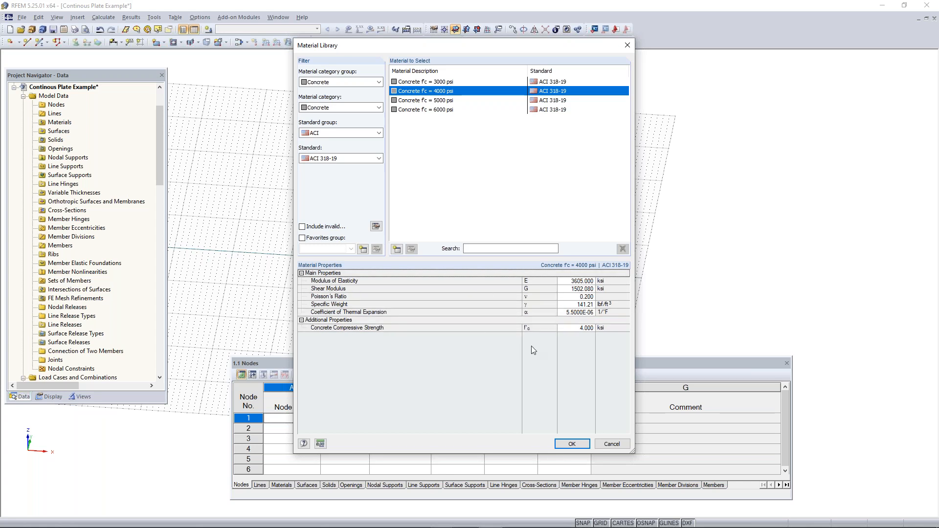
pyautogui.click(572, 445)
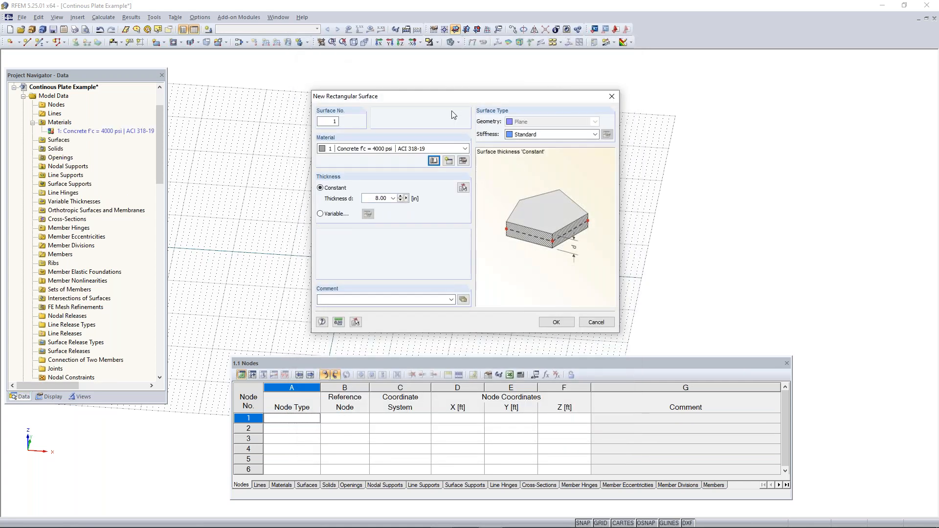
pyautogui.click(370, 198)
pyautogui.write('12')
pyautogui.click(556, 322)
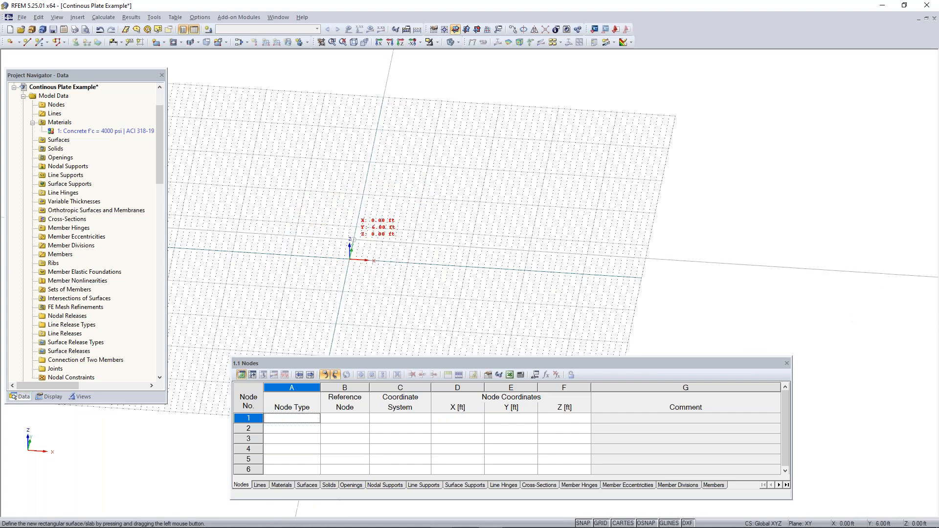
# Draw the rectangular surface on the work plane from the origin to the opposite corner at X 32 ft, Y 16 ft
pyautogui.scroll(2, 366, 260)
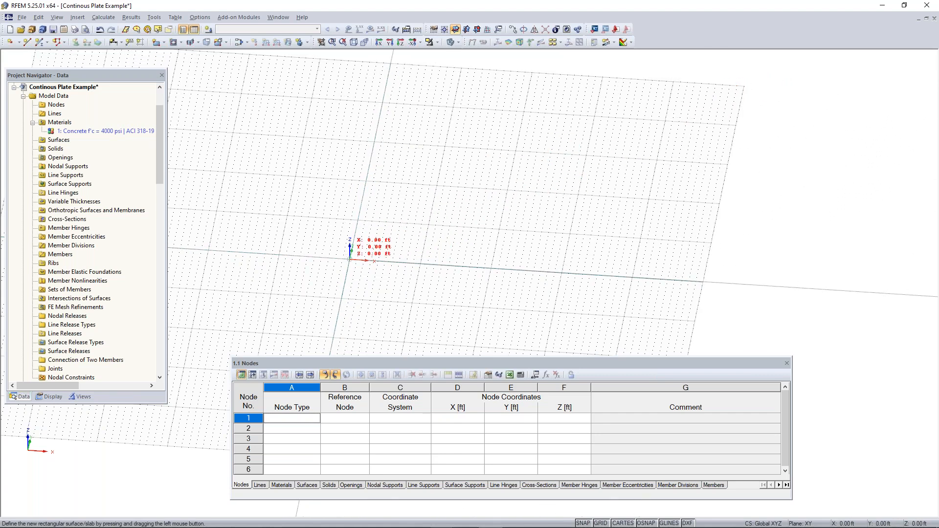
pyautogui.click(350, 260)
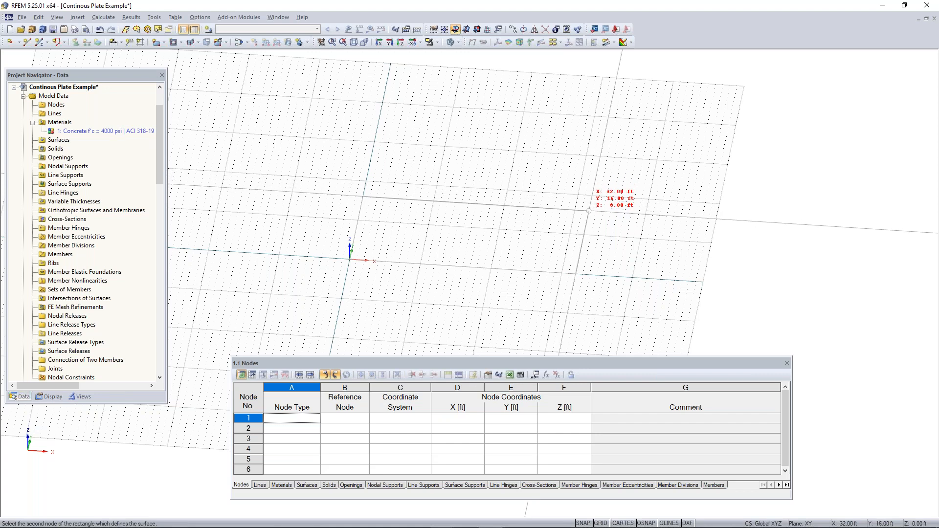
pyautogui.click(589, 211)
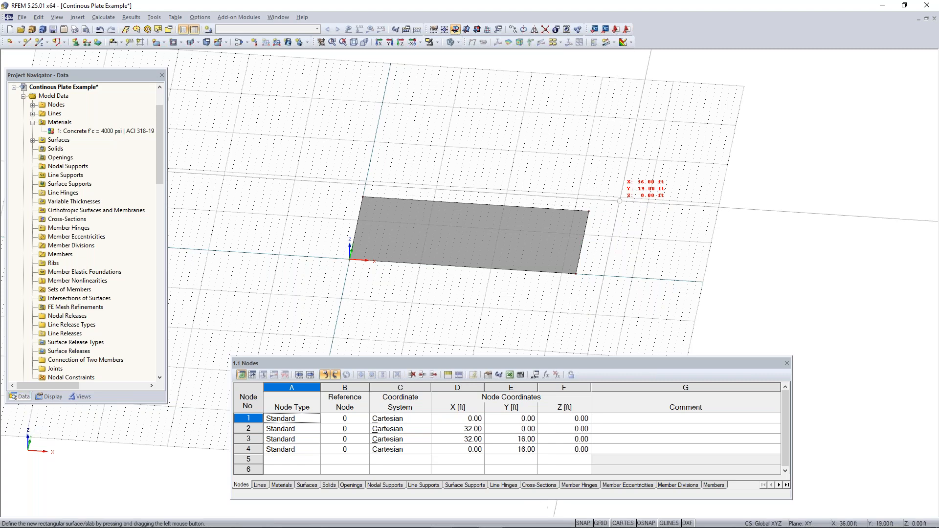
pyautogui.keyDown('ctrl'); pyautogui.moveTo(630, 266); pyautogui.dragTo(580, 290, button='middle'); pyautogui.keyUp('ctrl')
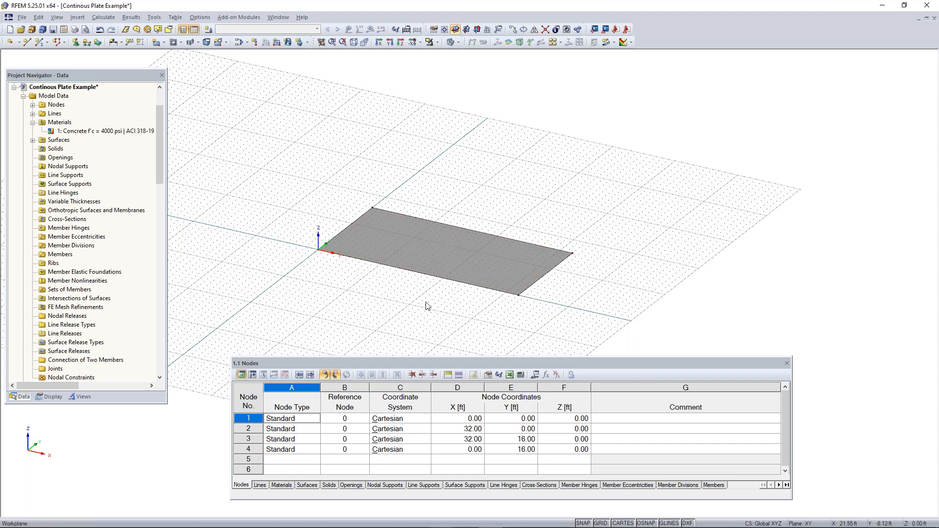
pyautogui.moveTo(452, 303); pyautogui.dragTo(417, 269, button='middle')
pyautogui.scroll(3, 449, 226)
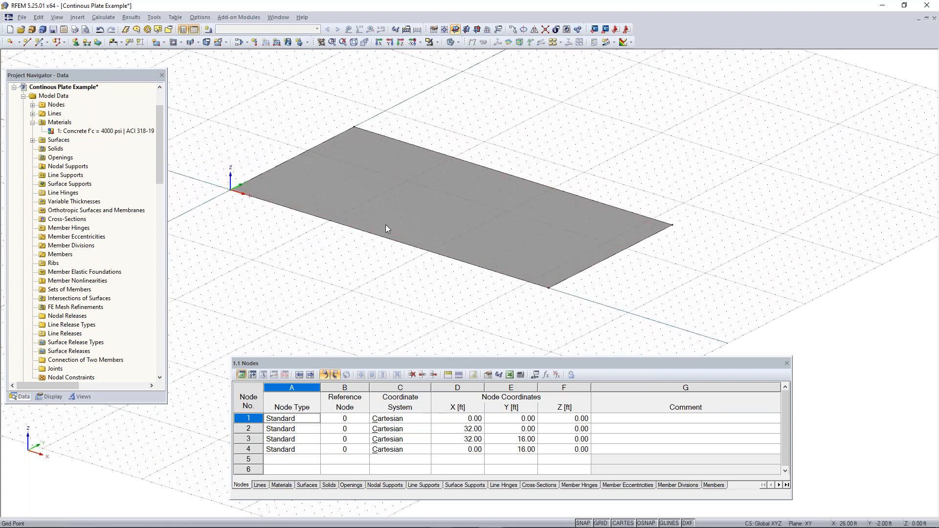
pyautogui.moveTo(577, 308); pyautogui.dragTo(542, 301, button='middle')
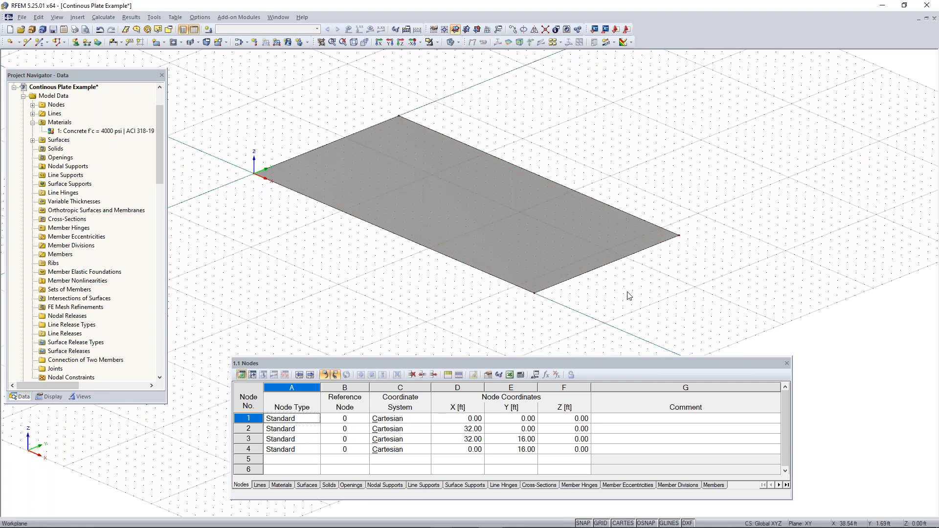
pyautogui.moveTo(598, 318)
pyautogui.keyDown('ctrl'); pyautogui.mouseDown(button='middle')
pyautogui.moveTo(587, 295)
pyautogui.moveTo(610, 307)
pyautogui.mouseUp(button='middle'); pyautogui.keyUp('ctrl')
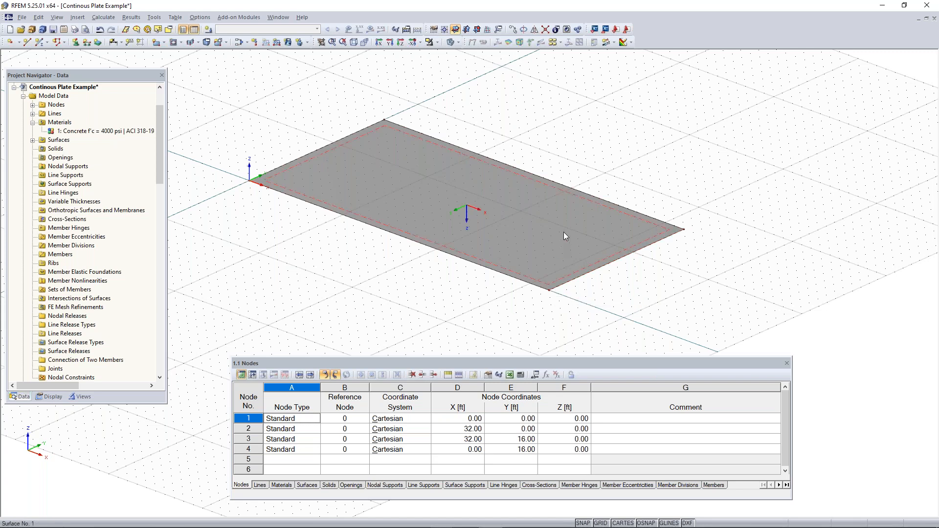
pyautogui.moveTo(577, 306)
pyautogui.keyDown('ctrl'); pyautogui.mouseDown(button='middle')
pyautogui.moveTo(541, 230)
pyautogui.moveTo(575, 308)
pyautogui.mouseUp(button='middle'); pyautogui.keyUp('ctrl')
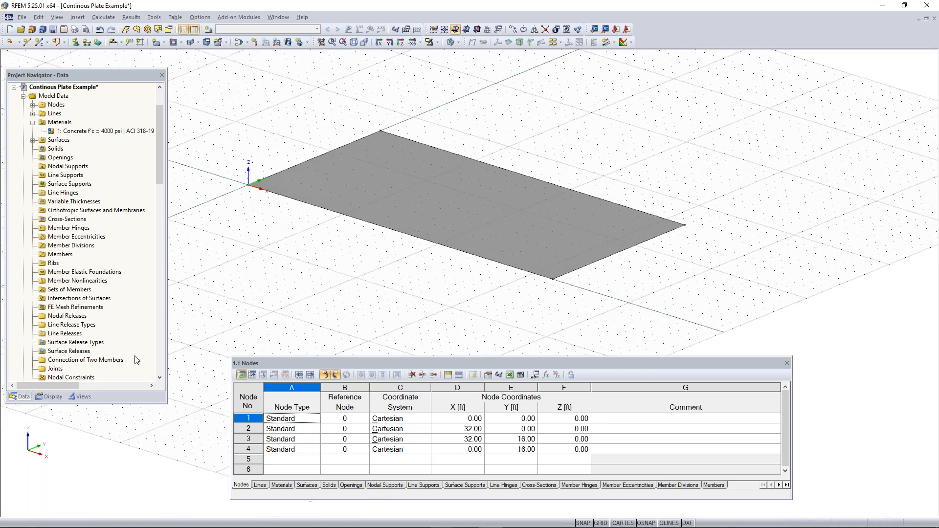
# Render the solid-model surfaces as Filled incl. thickness and examine the slab's edges from close up
pyautogui.click(51, 397)
pyautogui.moveTo(161, 179); pyautogui.dragTo(162, 353)
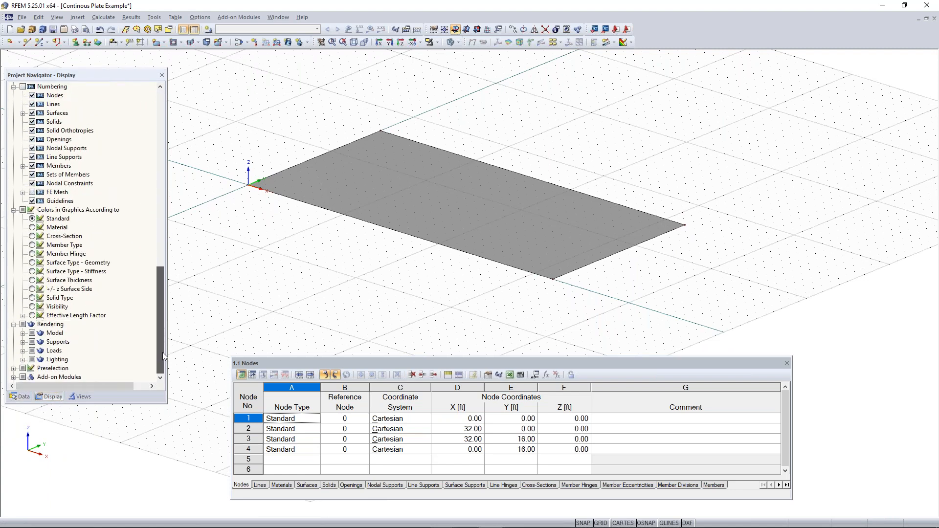
pyautogui.click(23, 333)
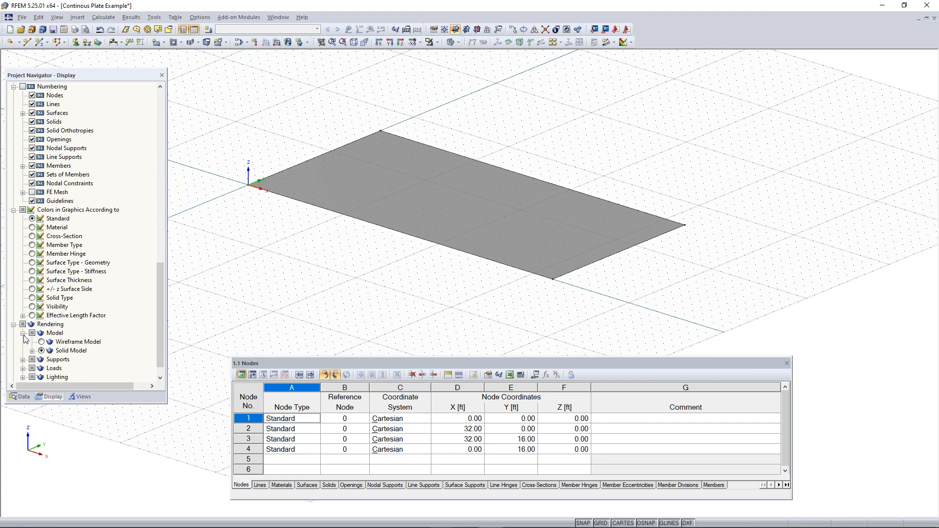
pyautogui.click(42, 351)
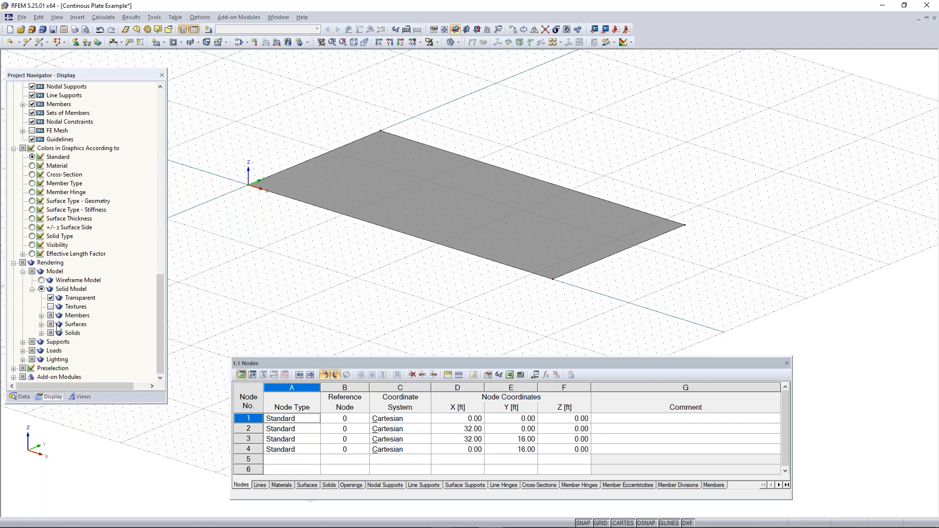
pyautogui.click(41, 324)
pyautogui.scroll(-1, 59, 329)
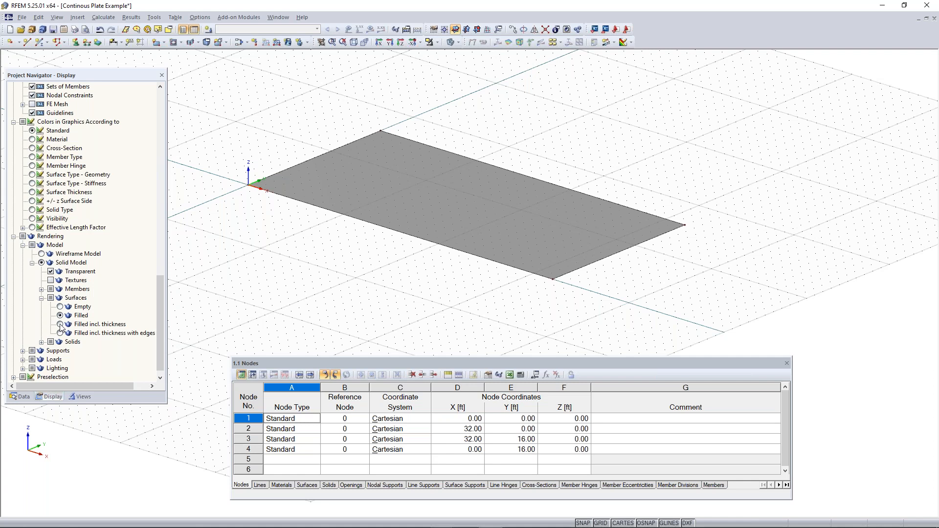
pyautogui.click(60, 325)
pyautogui.keyDown('ctrl'); pyautogui.moveTo(583, 297); pyautogui.dragTo(461, 265, button='middle'); pyautogui.keyUp('ctrl')
pyautogui.scroll(2, 435, 252)
pyautogui.scroll(1, 435, 253)
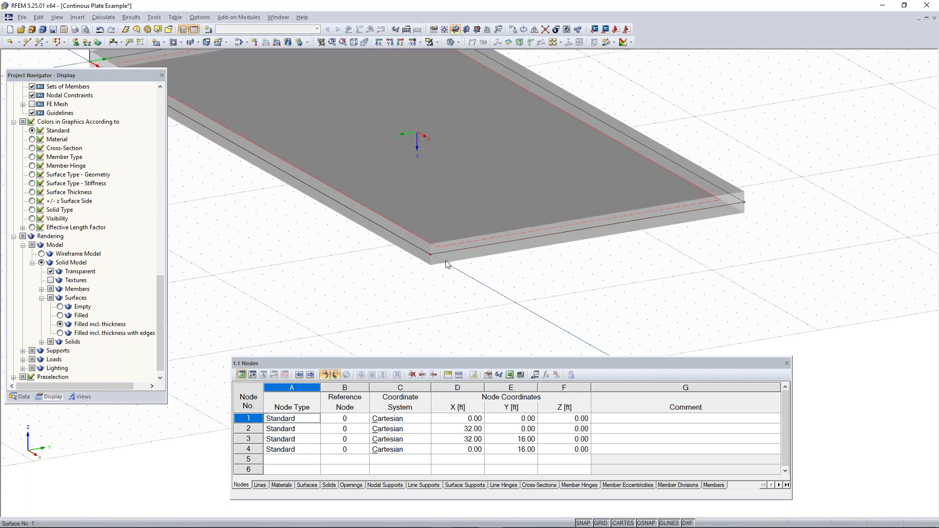
pyautogui.moveTo(352, 277); pyautogui.dragTo(514, 324, button='middle')
pyautogui.scroll(-2, 431, 266)
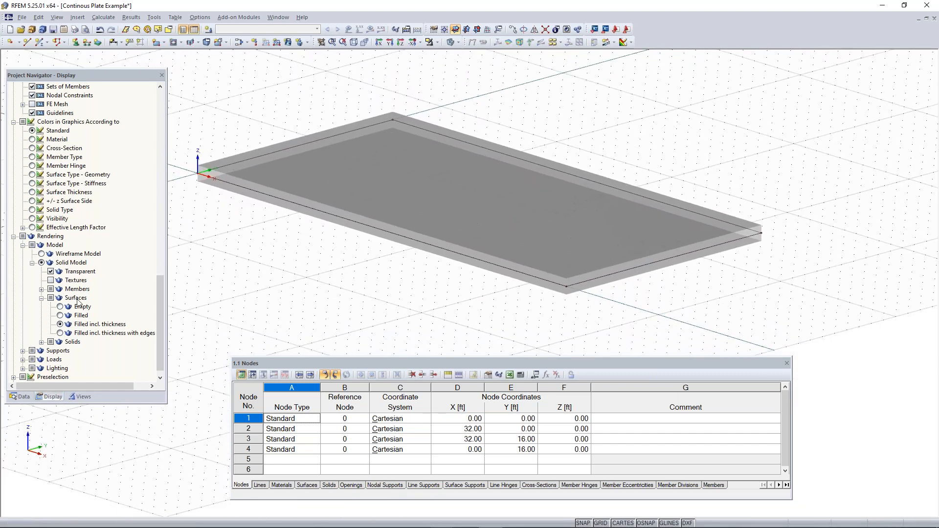
# Set the surface rendering to Filled and return to the navigator's model data
pyautogui.click(60, 316)
pyautogui.click(22, 396)
pyautogui.scroll(-1, 426, 276)
pyautogui.keyDown('ctrl'); pyautogui.moveTo(426, 276); pyautogui.dragTo(473, 313, button='middle'); pyautogui.keyUp('ctrl')
pyautogui.scroll(-1, 473, 313)
pyautogui.moveTo(557, 289); pyautogui.dragTo(481, 317, button='middle')
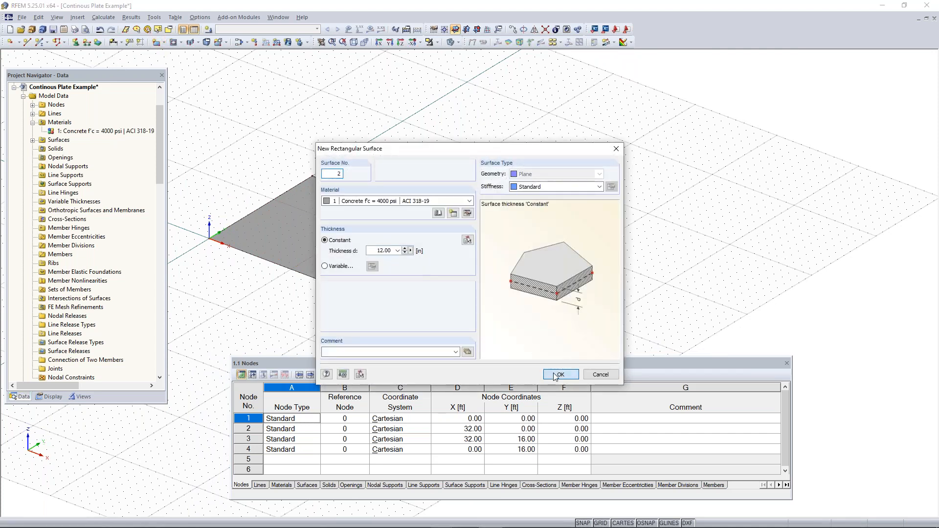
# Draw a second 12 in thick 4000 psi concrete rectangle from X 0, Y 21 ft to an opposite corner at X 32 ft, matching the first surface's size
pyautogui.click(560, 375)
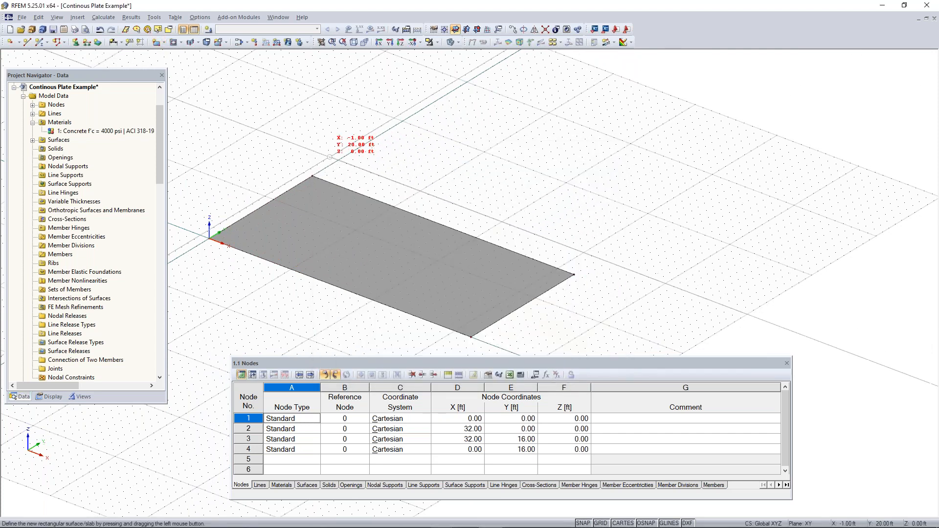
pyautogui.scroll(2, 330, 157)
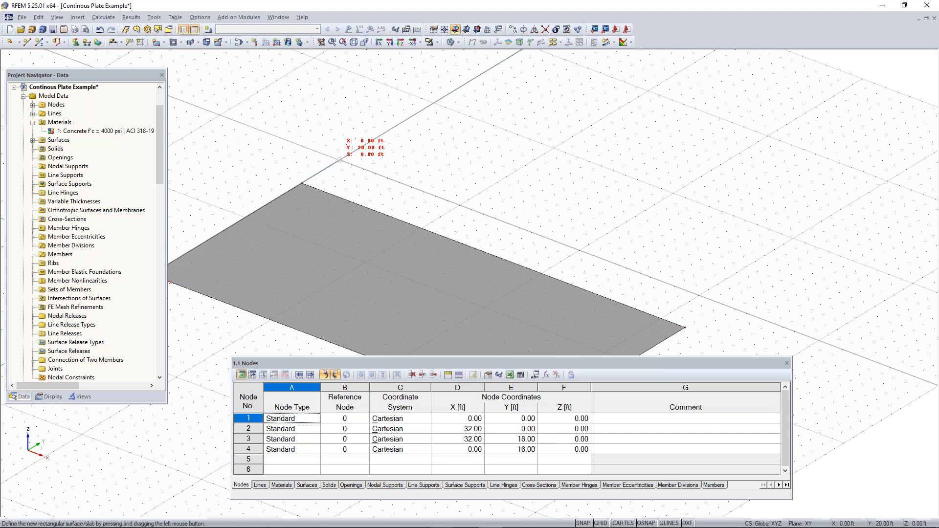
pyautogui.click(348, 154)
pyautogui.keyDown('ctrl'); pyautogui.moveTo(649, 204); pyautogui.dragTo(641, 257, button='middle'); pyautogui.keyUp('ctrl')
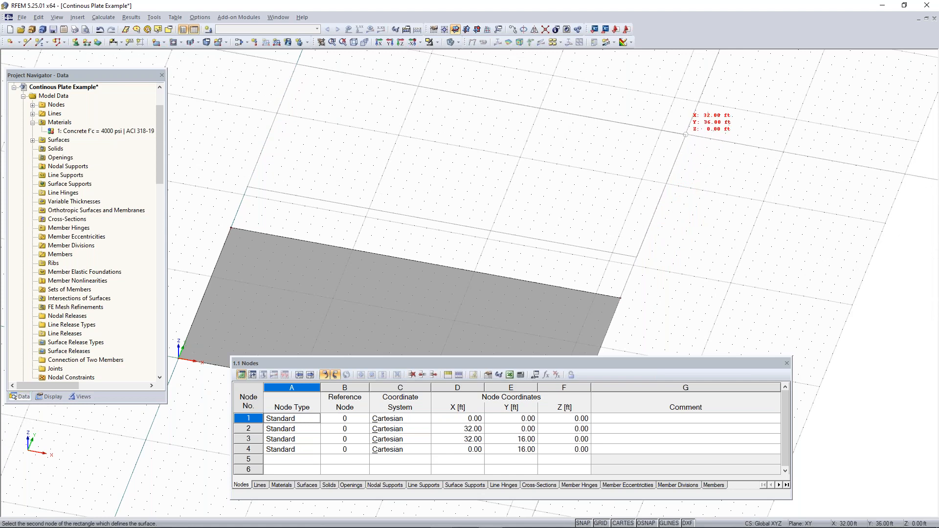
pyautogui.click(686, 132)
pyautogui.scroll(-3, 661, 166)
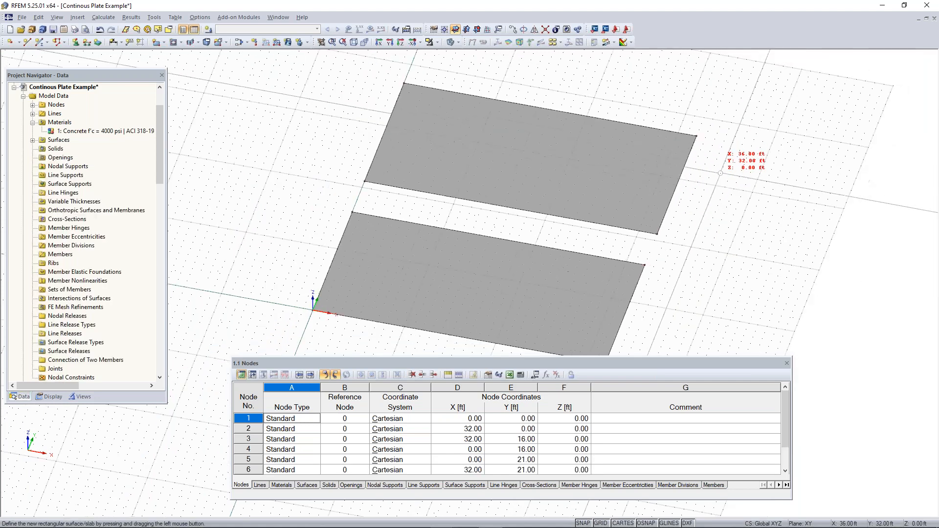
pyautogui.keyDown('ctrl'); pyautogui.moveTo(622, 275); pyautogui.dragTo(639, 187, button='middle'); pyautogui.keyUp('ctrl')
pyautogui.press('Escape')
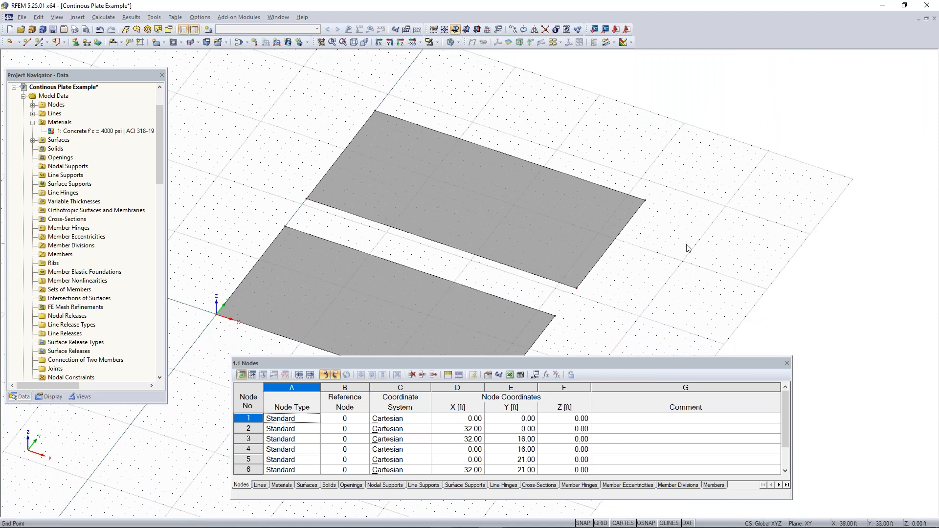
pyautogui.scroll(-2, 630, 269)
pyautogui.keyDown('ctrl'); pyautogui.moveTo(630, 269); pyautogui.dragTo(604, 236, button='middle'); pyautogui.keyUp('ctrl')
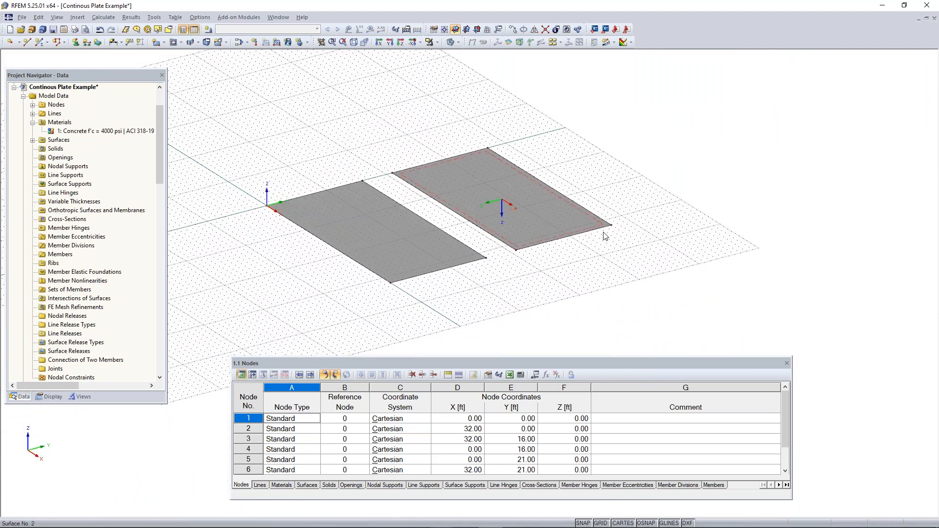
pyautogui.moveTo(660, 245); pyautogui.dragTo(592, 284, button='middle')
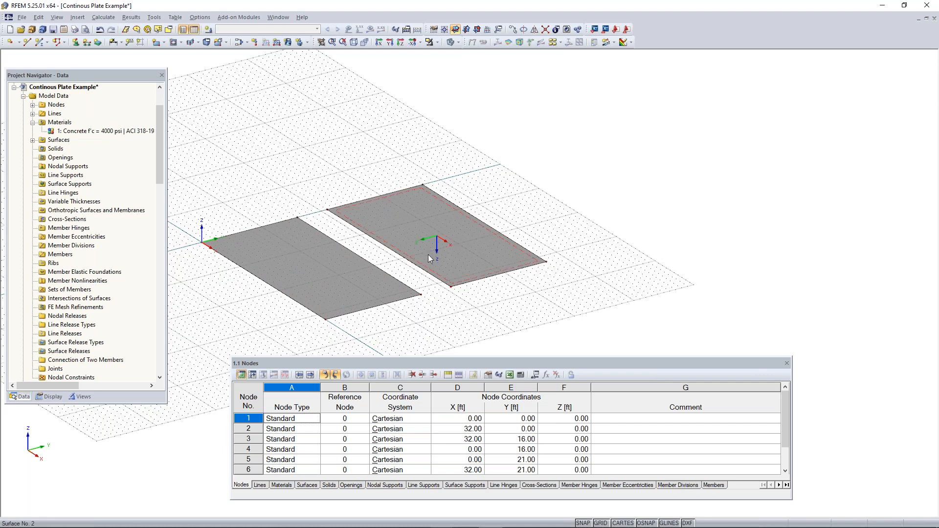
pyautogui.moveTo(544, 274)
pyautogui.mouseDown(button='middle')
pyautogui.moveTo(526, 268)
pyautogui.moveTo(534, 266)
pyautogui.mouseUp(button='middle')
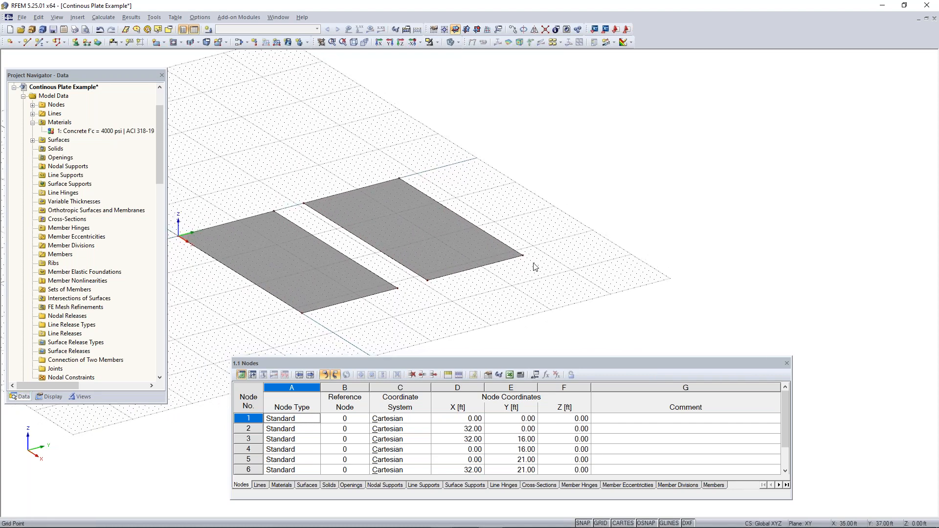
pyautogui.click(355, 267)
pyautogui.moveTo(358, 266); pyautogui.dragTo(469, 296, button='right')
pyautogui.click(540, 310)
pyautogui.click(346, 250)
# Select the second rectangular surface and start Move or Copy on it with the number of copies set to 1
pyautogui.moveTo(422, 266); pyautogui.dragTo(498, 285, button='middle')
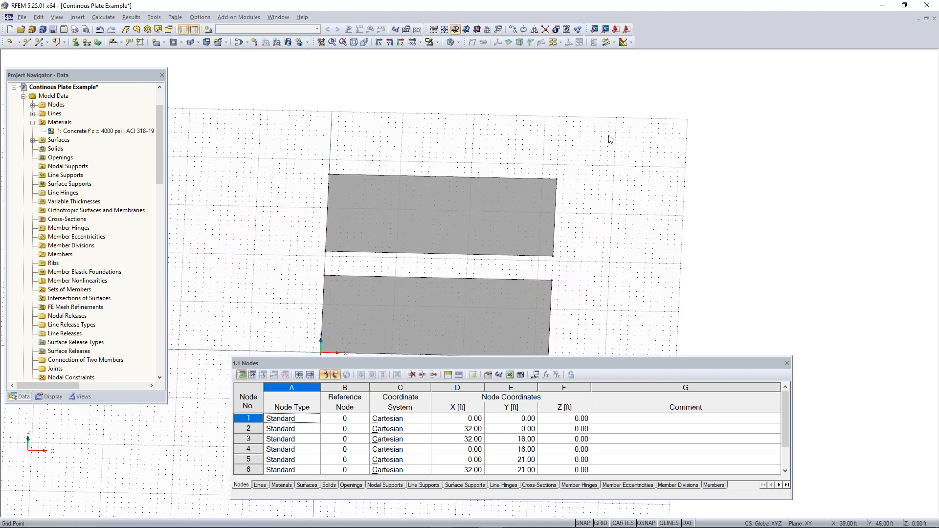
pyautogui.moveTo(589, 151); pyautogui.dragTo(283, 264)
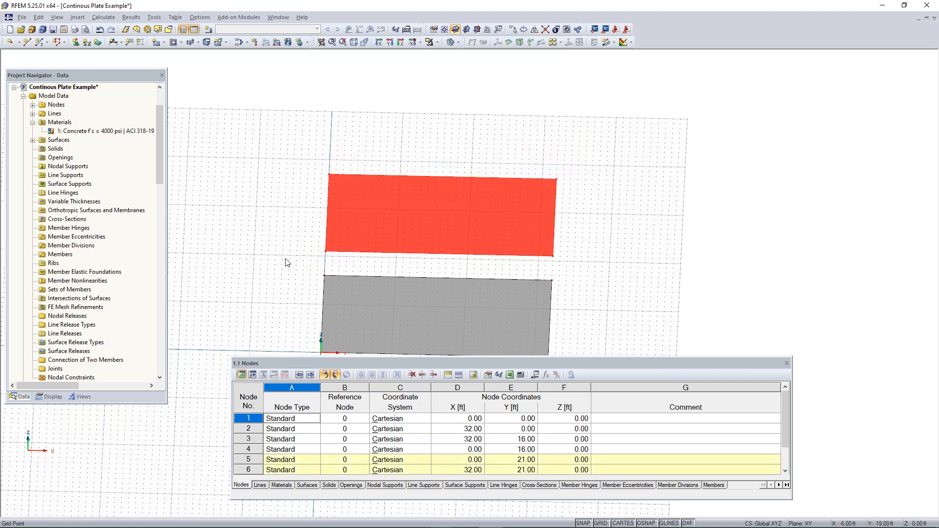
pyautogui.keyDown('ctrl'); pyautogui.moveTo(679, 226); pyautogui.dragTo(522, 190, button='middle'); pyautogui.keyUp('ctrl')
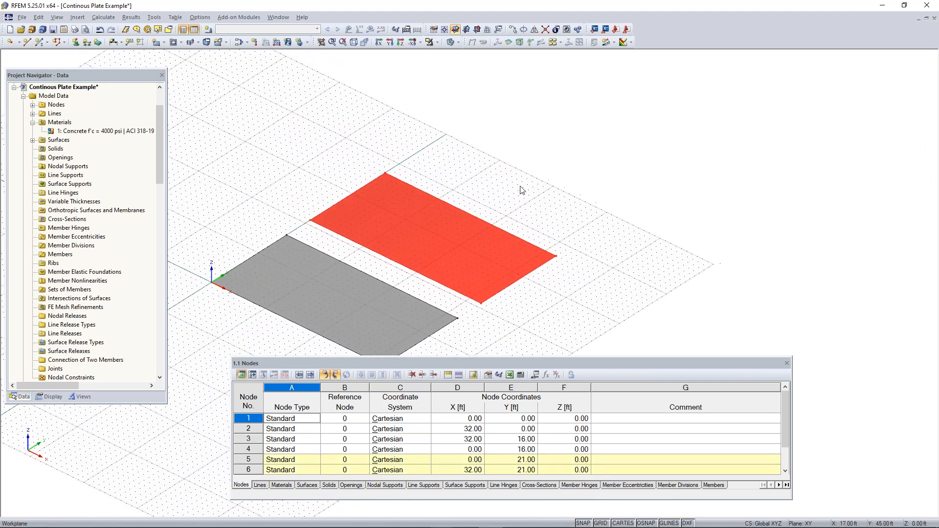
pyautogui.click(512, 30)
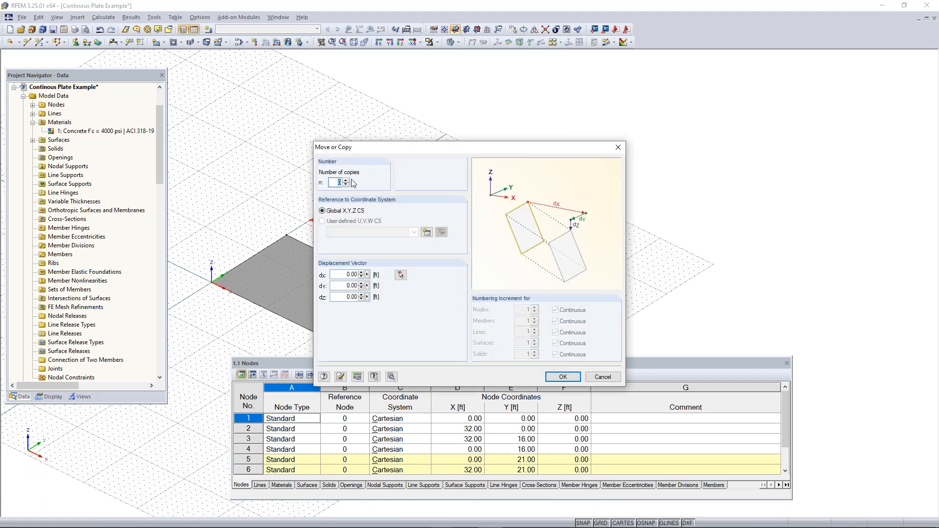
pyautogui.moveTo(401, 152); pyautogui.dragTo(606, 161)
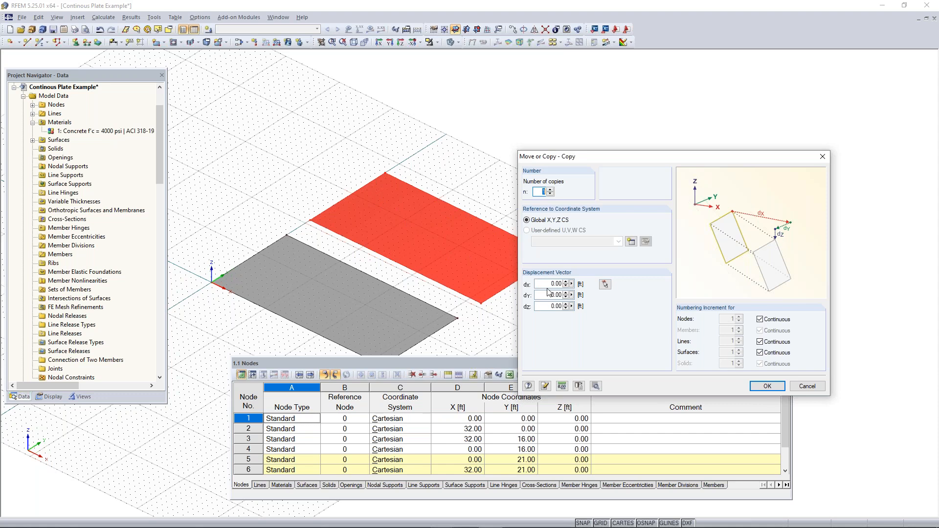
# Pick the displacement vector from the second surface's corner at Y 21 ft to X 0, Y 42 ft, create the copy and clear the selection
pyautogui.click(605, 284)
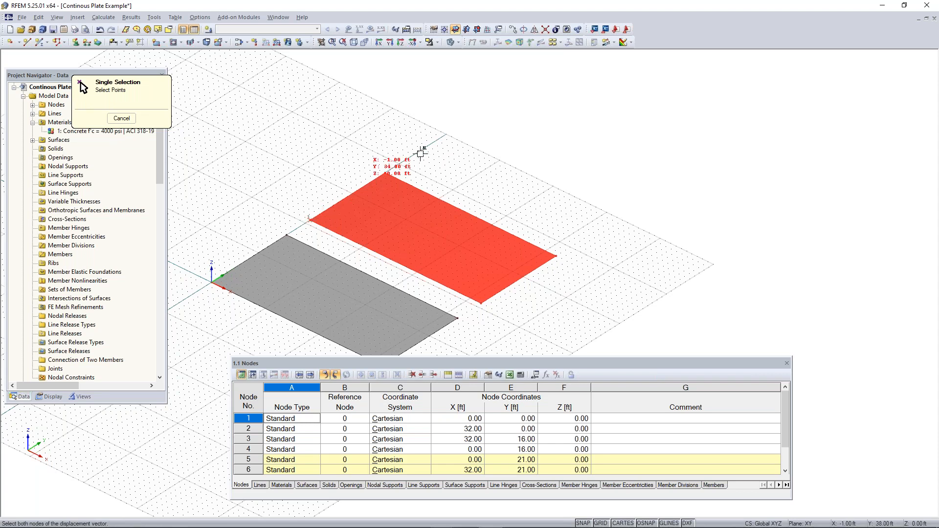
pyautogui.moveTo(419, 181); pyautogui.dragTo(391, 241, button='middle')
pyautogui.scroll(5, 380, 224)
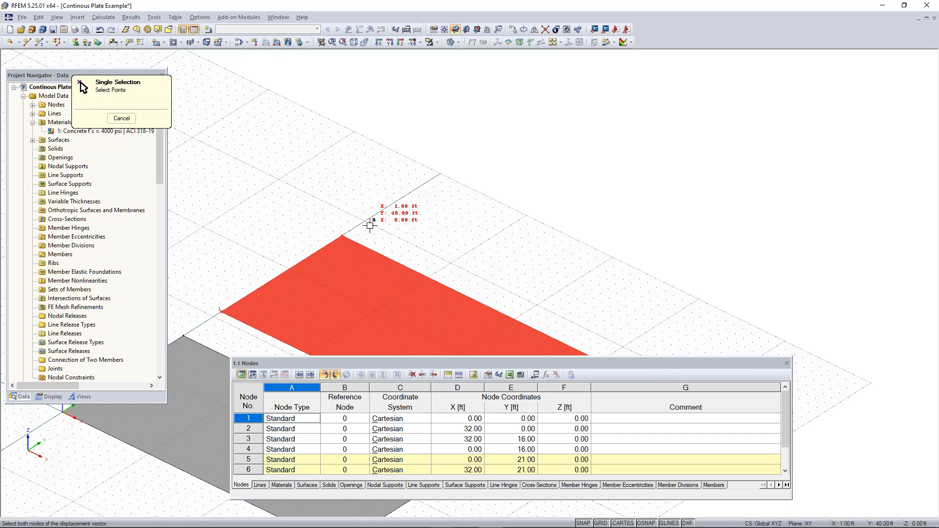
pyautogui.click(380, 211)
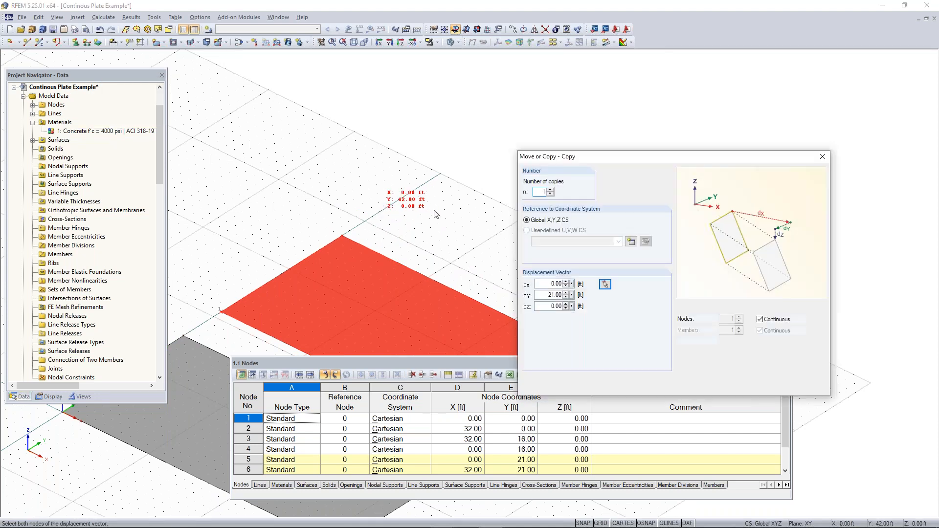
pyautogui.click(767, 386)
pyautogui.scroll(-2, 612, 294)
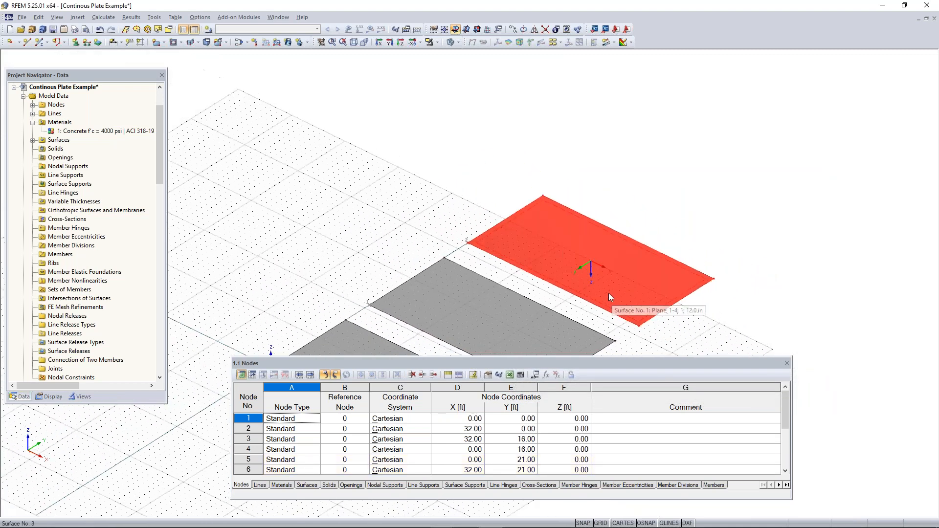
pyautogui.moveTo(675, 310); pyautogui.dragTo(593, 234, button='middle')
pyautogui.click(608, 224)
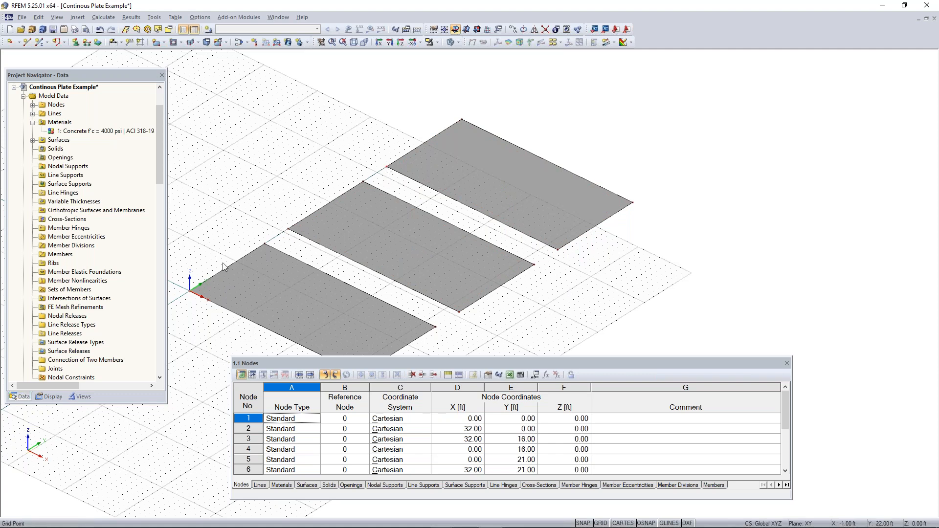
# Select all three surfaces and move them together so the middle surface's corner at X 0, Y 21 ft lands on the origin
pyautogui.scroll(-2, 529, 259)
pyautogui.moveTo(531, 275)
pyautogui.keyDown('ctrl'); pyautogui.mouseDown(button='middle')
pyautogui.moveTo(567, 269)
pyautogui.moveTo(523, 284)
pyautogui.mouseUp(button='middle'); pyautogui.keyUp('ctrl')
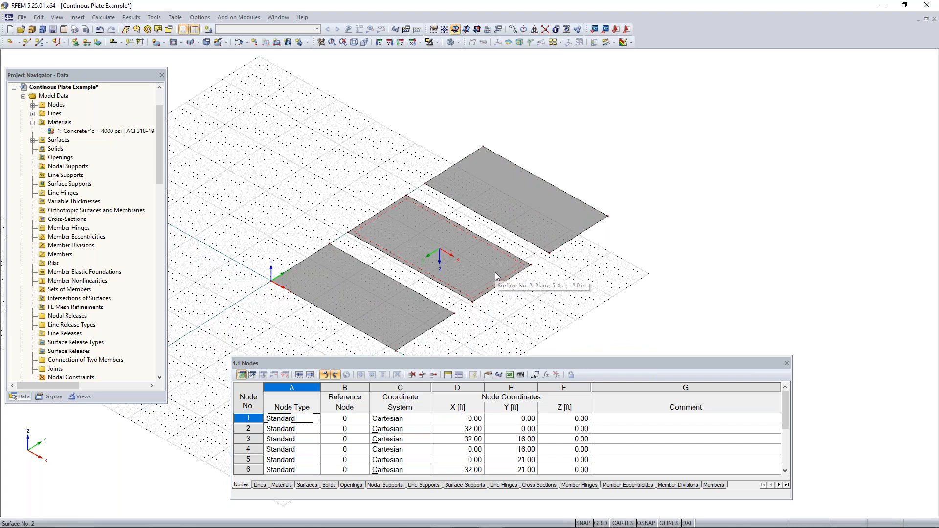
pyautogui.scroll(-3, 472, 254)
pyautogui.moveTo(467, 273); pyautogui.dragTo(503, 230, button='middle')
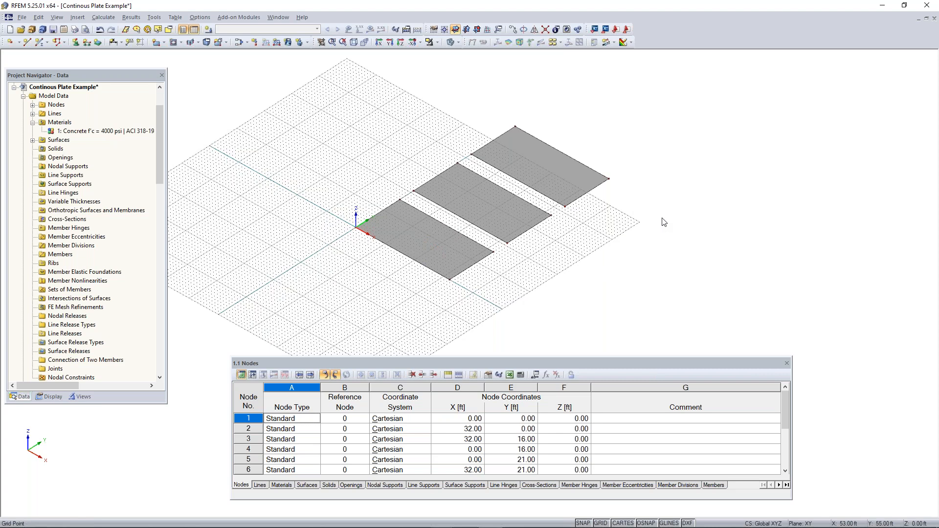
pyautogui.moveTo(611, 252); pyautogui.dragTo(670, 254, button='middle')
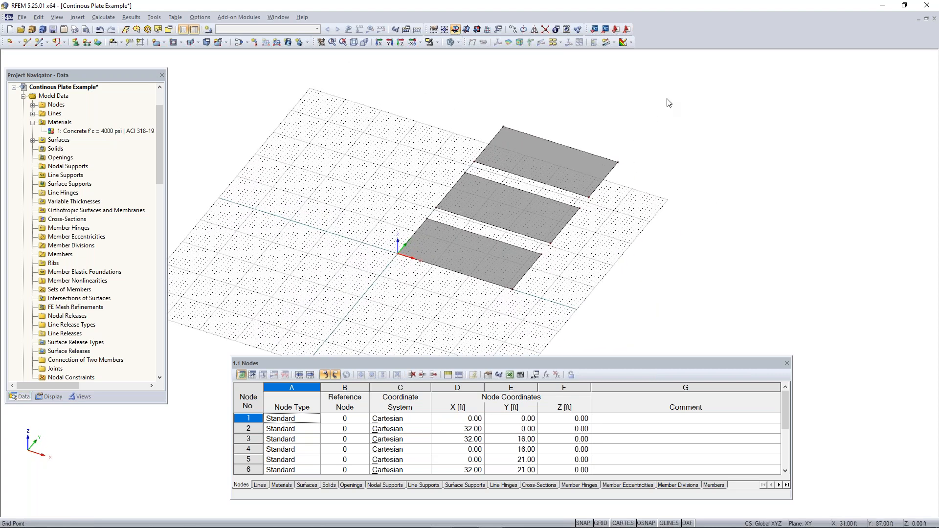
pyautogui.moveTo(671, 99); pyautogui.dragTo(343, 323)
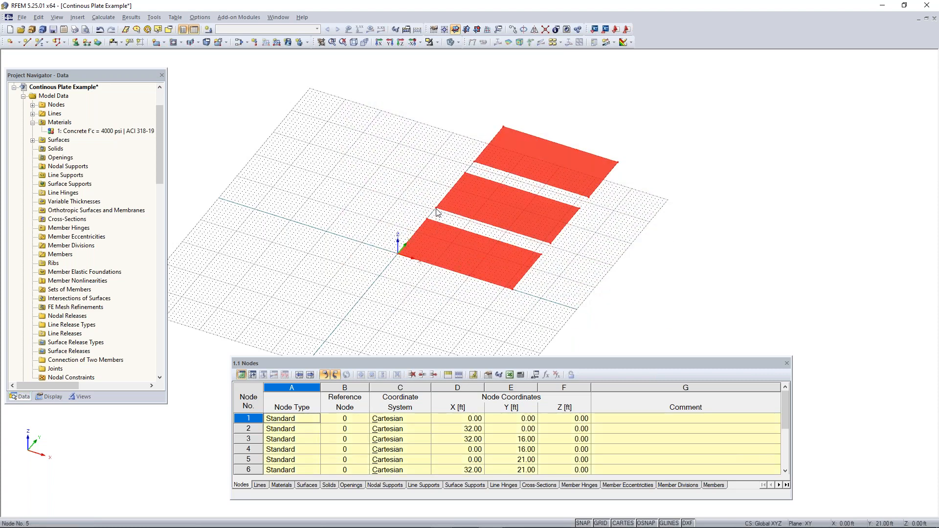
pyautogui.moveTo(437, 211); pyautogui.dragTo(398, 257)
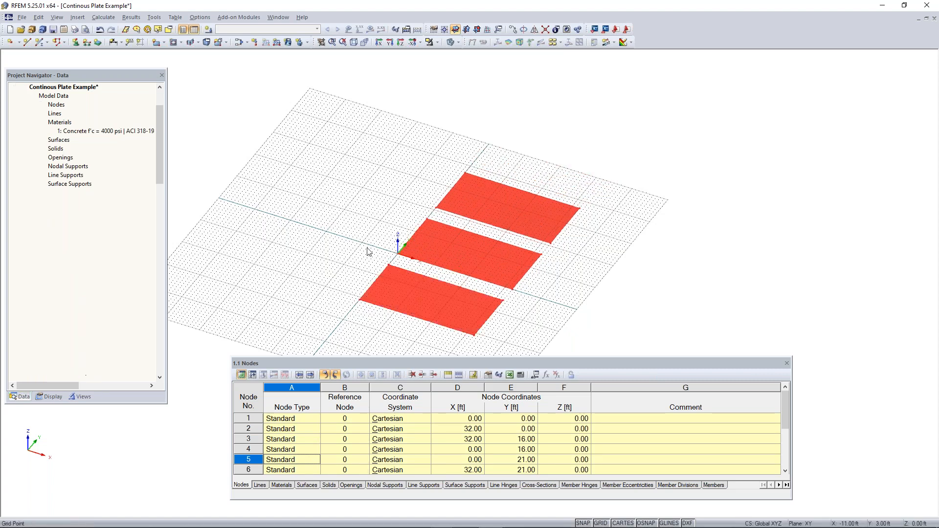
# Clear the selection of the three moved surfaces
pyautogui.click(378, 234)
pyautogui.scroll(-2, 377, 243)
pyautogui.moveTo(377, 244); pyautogui.dragTo(391, 213, button='middle')
pyautogui.scroll(1, 427, 245)
pyautogui.scroll(1, 427, 245)
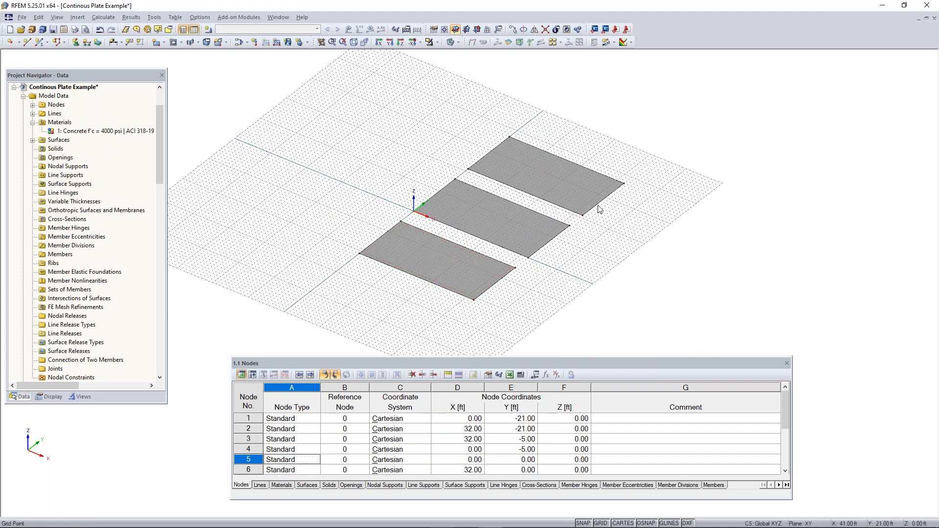
pyautogui.moveTo(601, 208); pyautogui.dragTo(514, 256, button='middle')
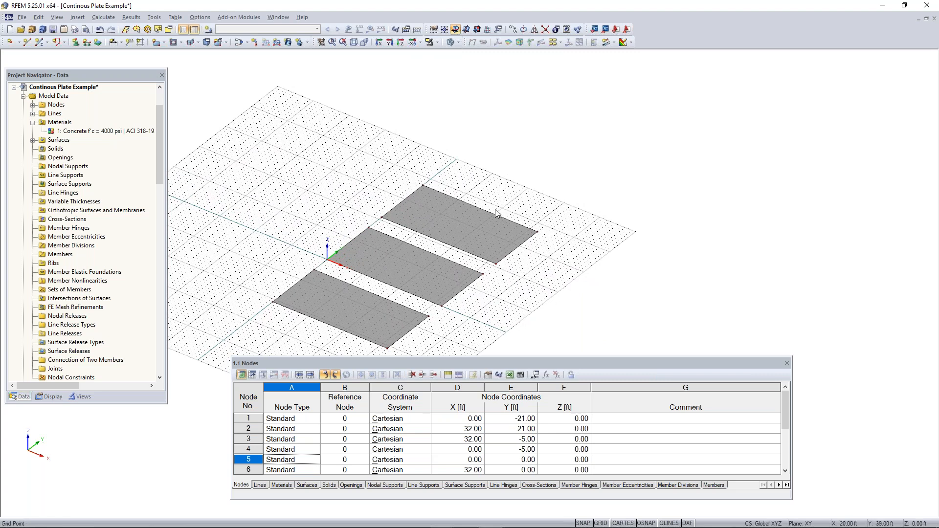
pyautogui.scroll(3, 493, 211)
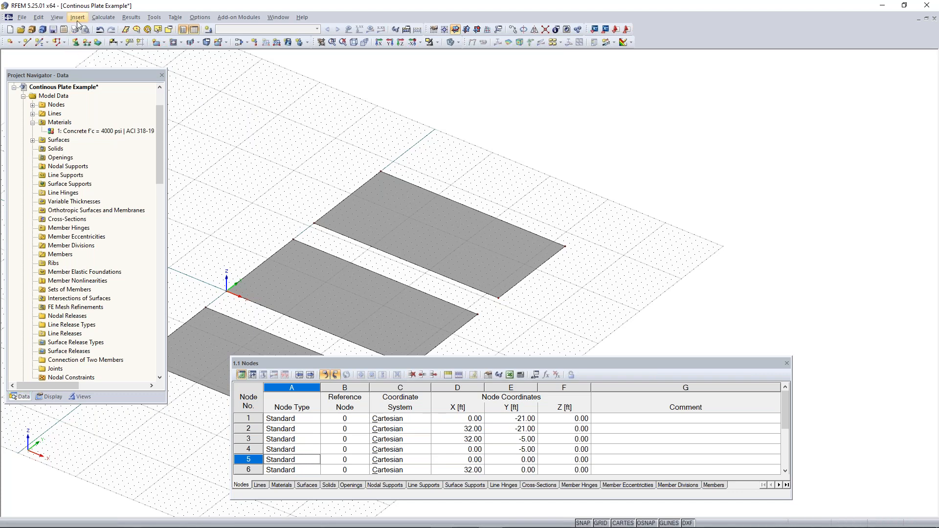
# Set up a new beam member with a solid rectangular cross-section, b 40 in and h 12 in, in 4000 psi ACI 318-19 concrete
pyautogui.click(39, 43)
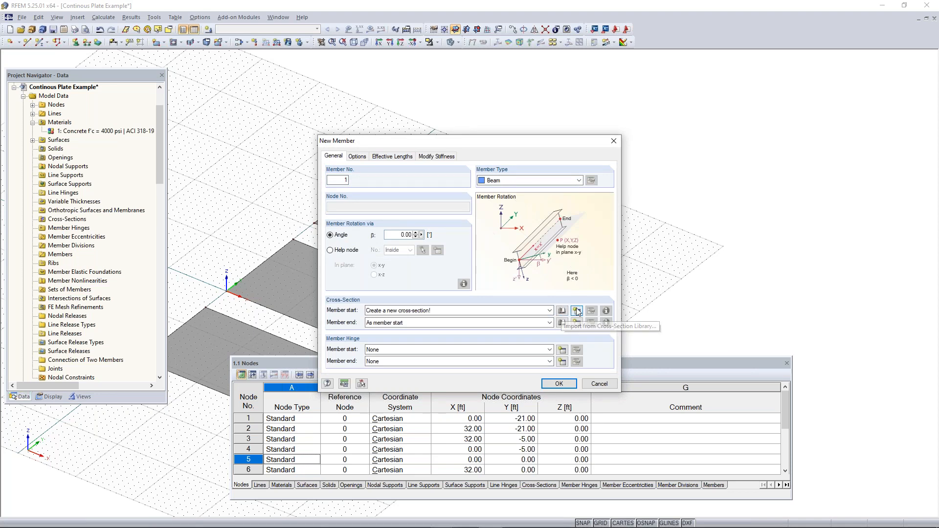
pyautogui.moveTo(448, 141); pyautogui.dragTo(428, 99)
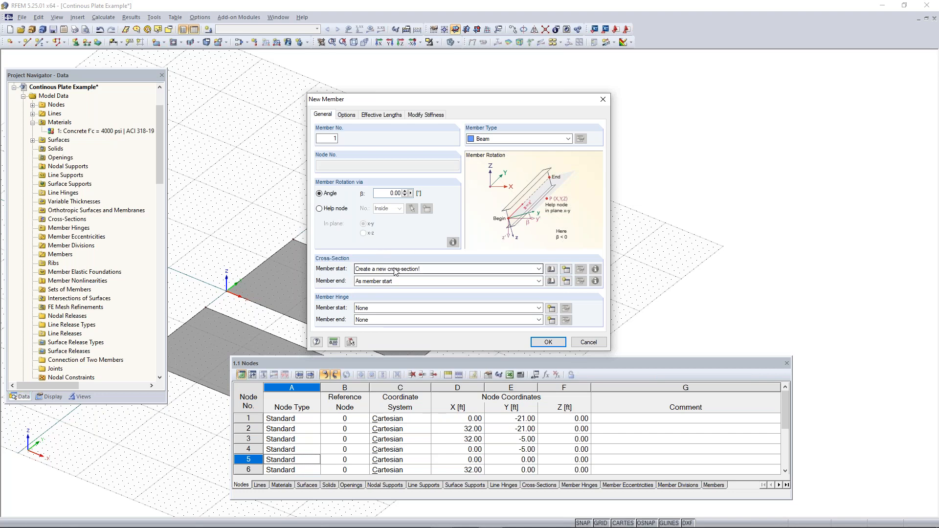
pyautogui.click(553, 269)
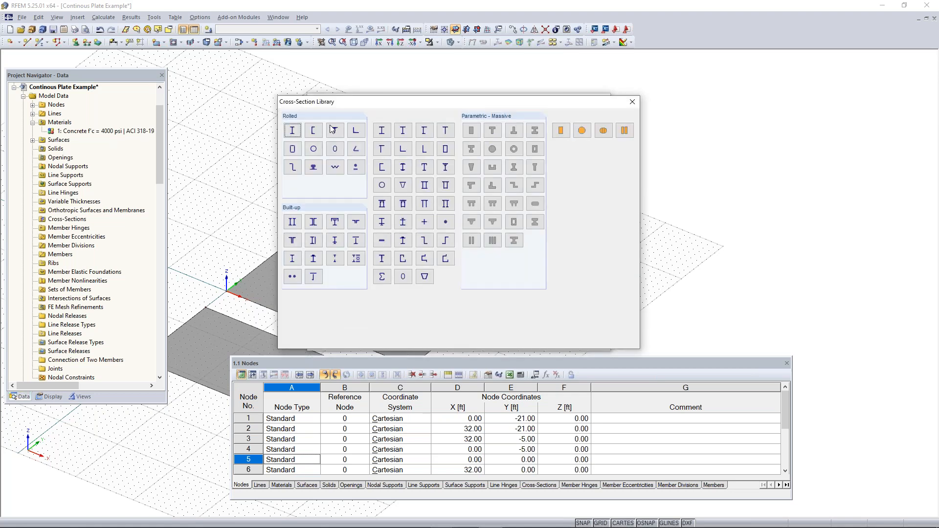
pyautogui.moveTo(424, 101); pyautogui.dragTo(431, 94)
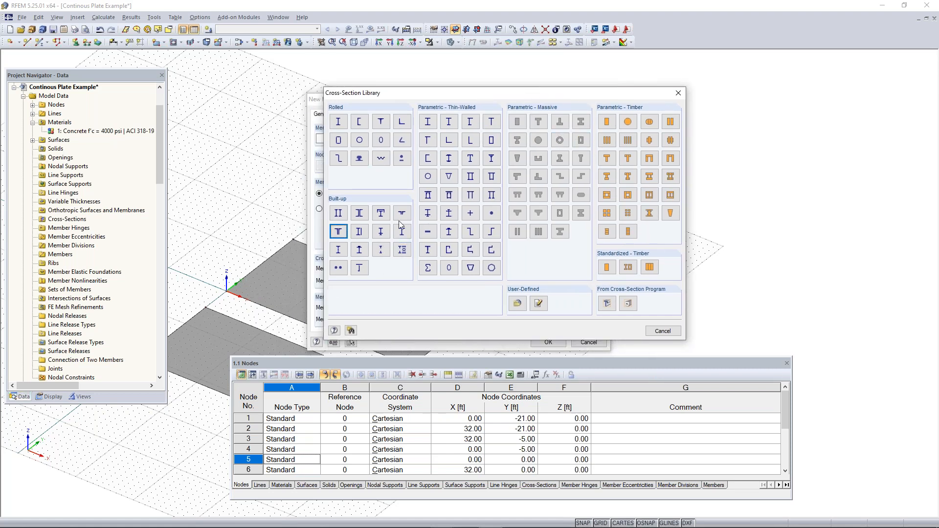
pyautogui.click(517, 122)
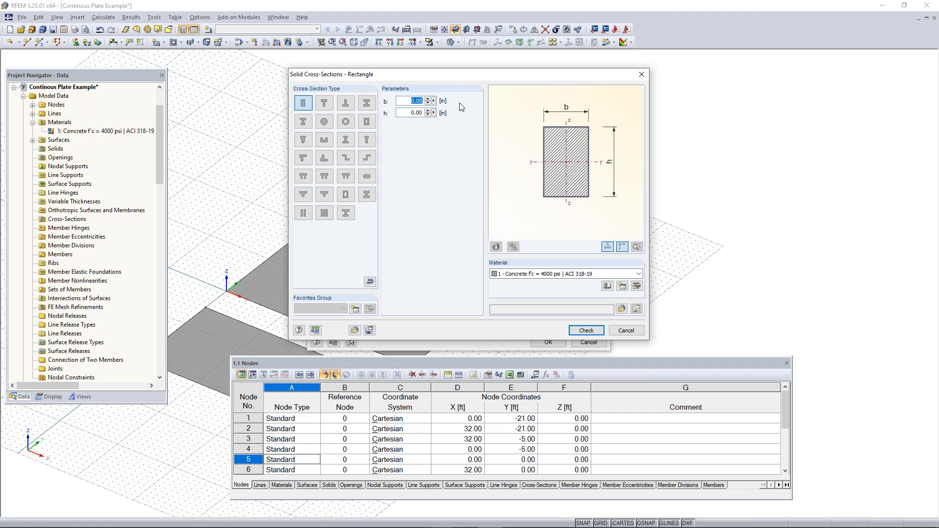
pyautogui.write('40')
pyautogui.click(405, 112)
pyautogui.write('12')
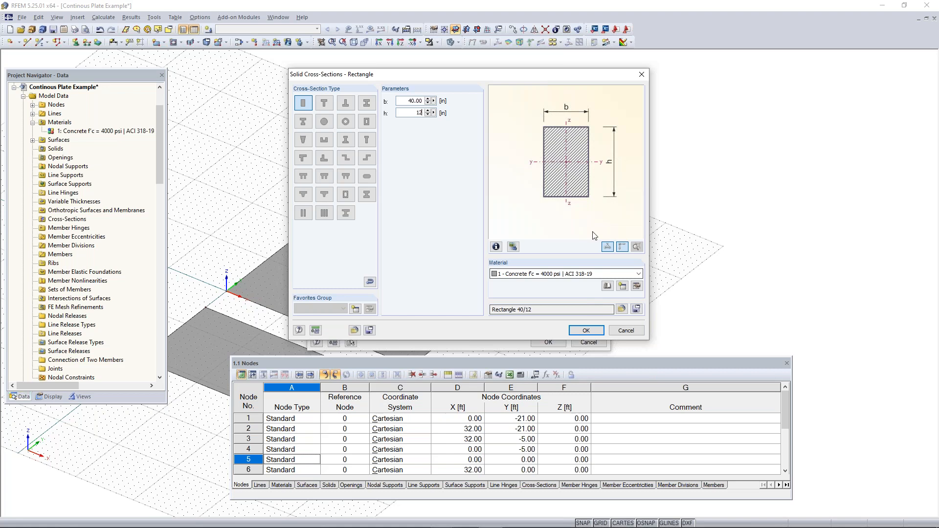
pyautogui.click(546, 279)
pyautogui.click(546, 279)
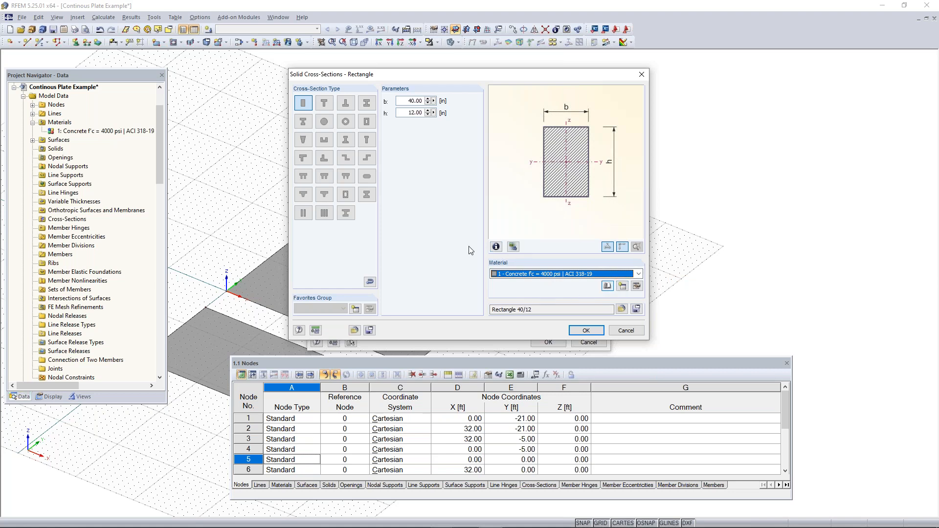
pyautogui.click(589, 331)
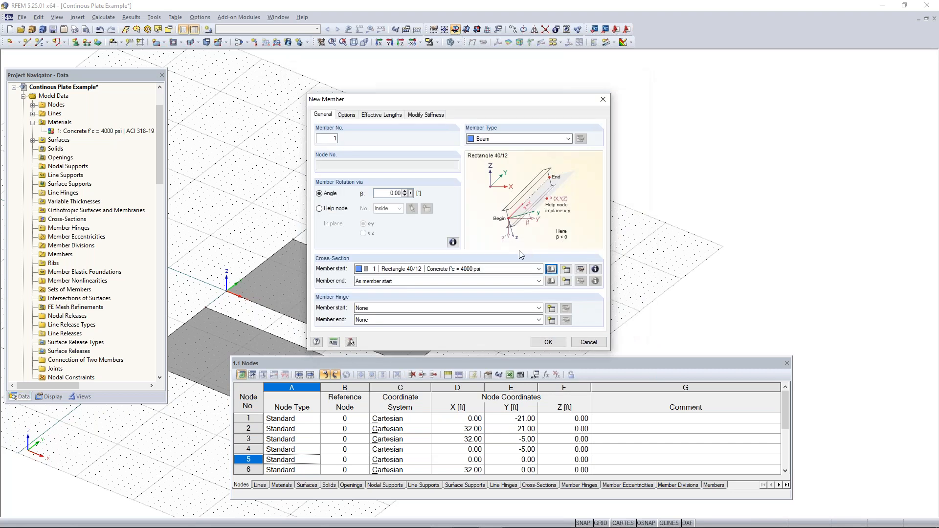
pyautogui.click(548, 342)
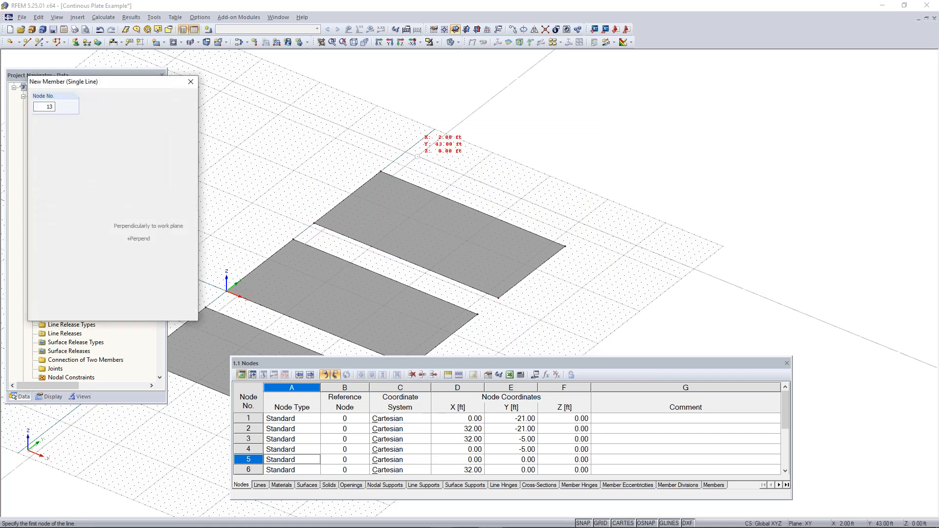
# Draw the beam member 32 ft long in the X direction from X 0, Y 42 ft and end the member command
pyautogui.scroll(3, 406, 151)
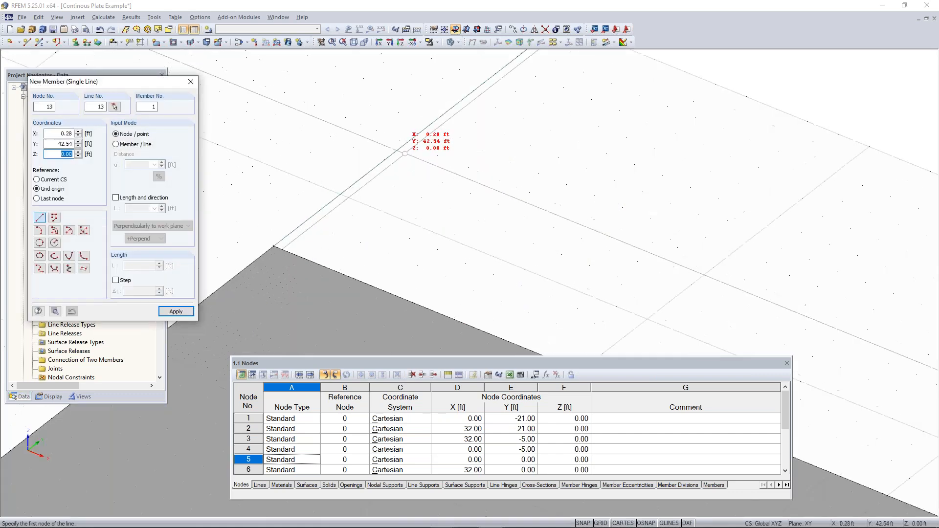
pyautogui.scroll(-2, 405, 153)
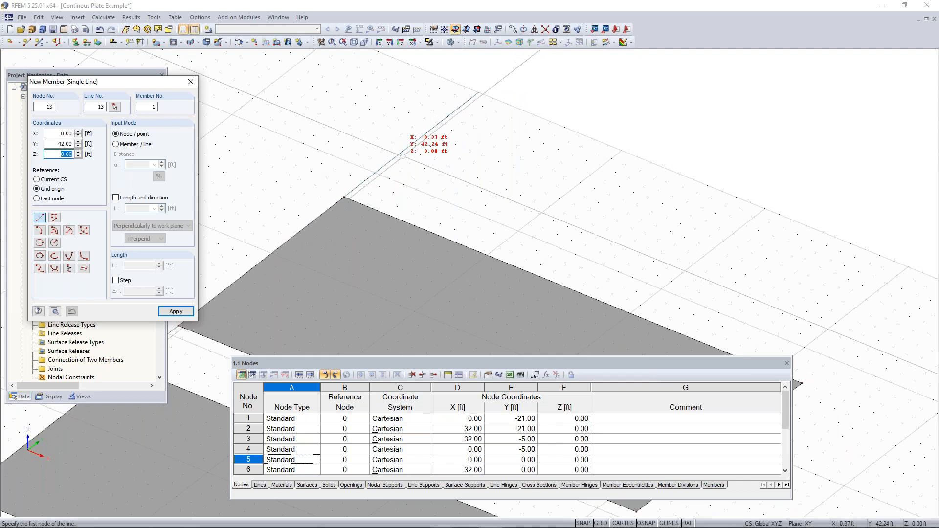
pyautogui.click(365, 180)
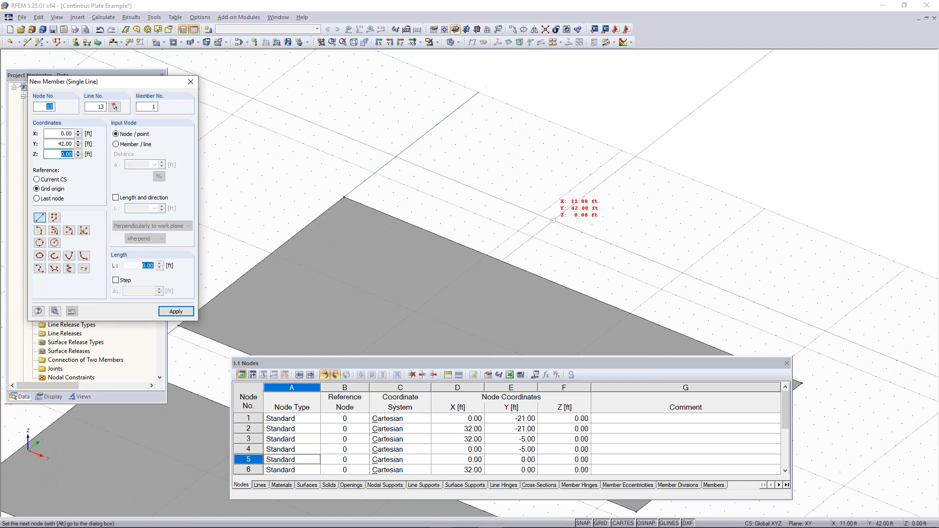
pyautogui.moveTo(617, 246); pyautogui.dragTo(317, 119, button='middle')
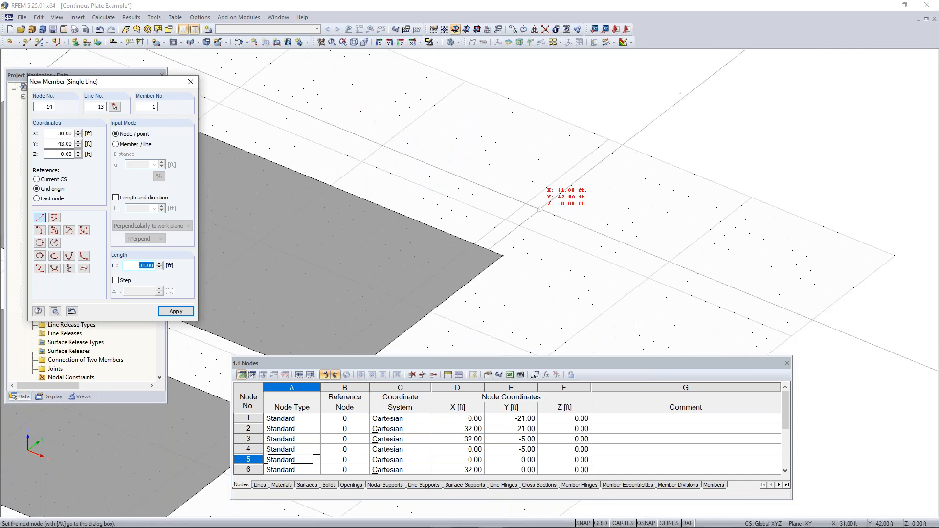
pyautogui.click(555, 215)
pyautogui.scroll(-4, 528, 170)
pyautogui.press('Escape')
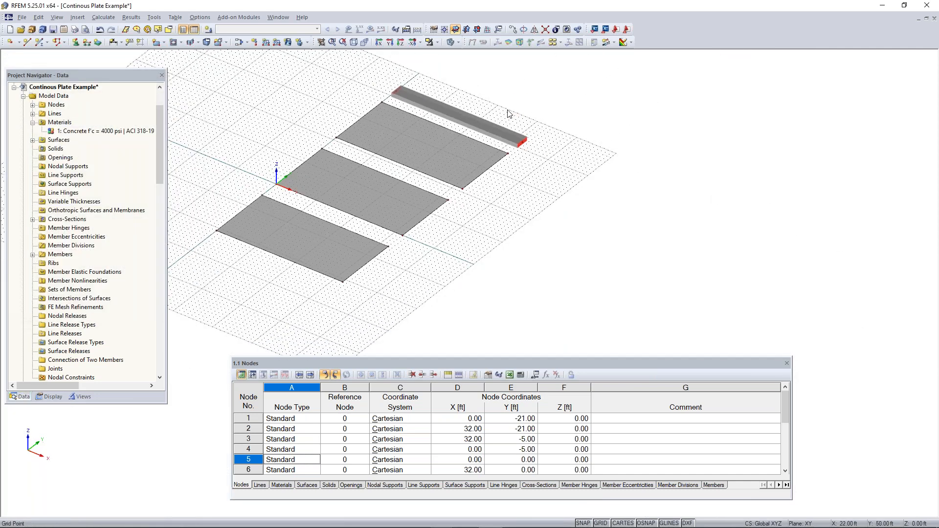
# Examine the new beam beside the three surfaces, alternating between wireframe and solid display and ending in solid display
pyautogui.scroll(4, 411, 179)
pyautogui.scroll(1, 410, 179)
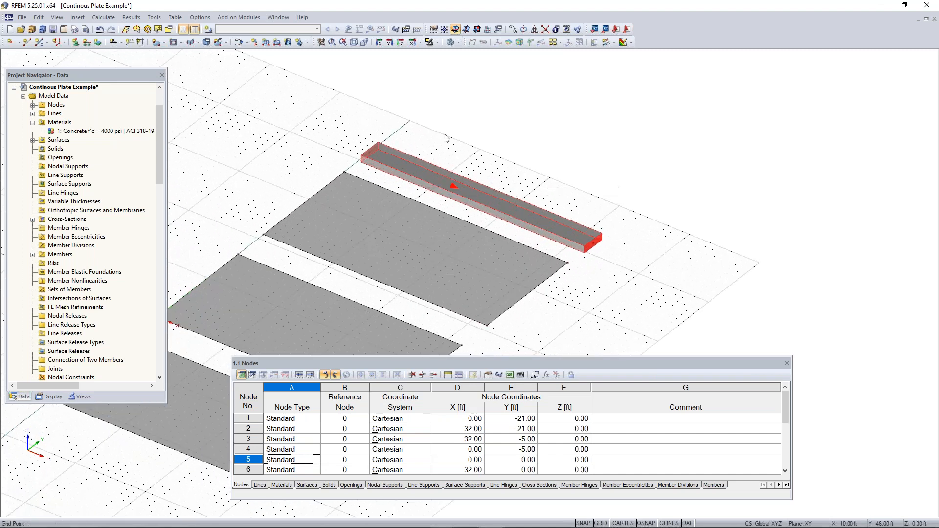
pyautogui.keyDown('ctrl'); pyautogui.moveTo(618, 276); pyautogui.dragTo(541, 232, button='middle'); pyautogui.keyUp('ctrl')
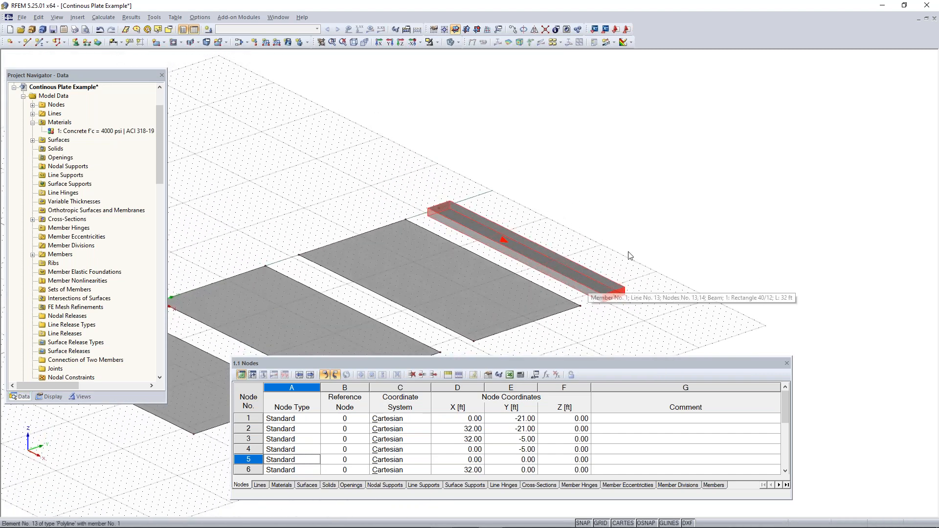
pyautogui.click(450, 42)
pyautogui.scroll(-2, 439, 138)
pyautogui.moveTo(458, 142); pyautogui.dragTo(529, 101, button='middle')
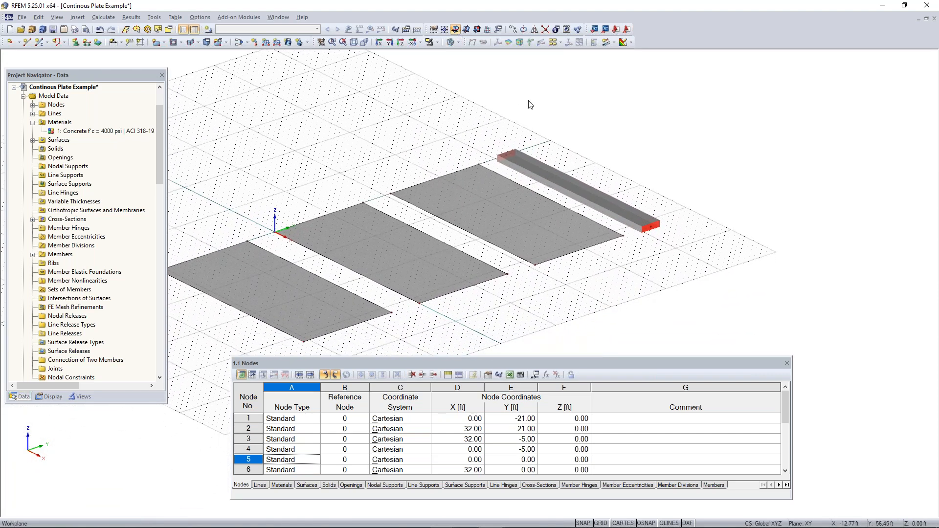
pyautogui.click(452, 42)
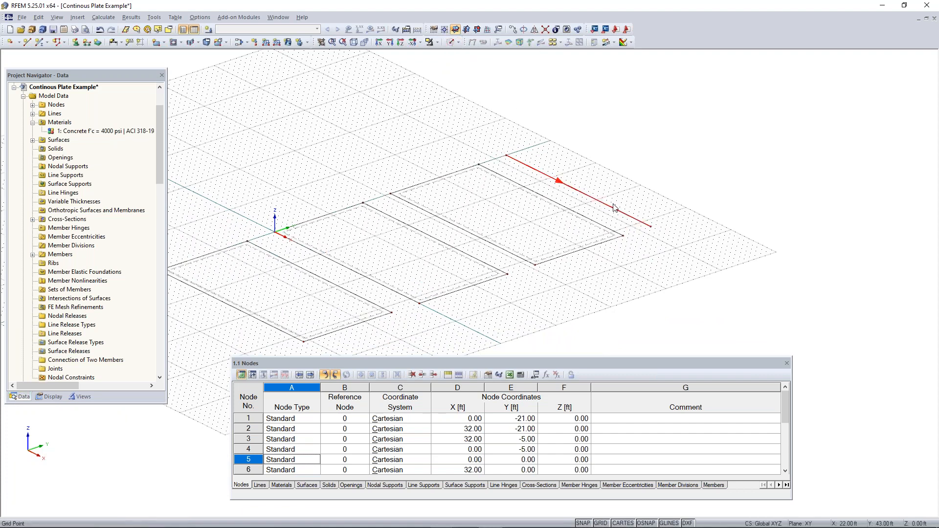
pyautogui.scroll(-2, 621, 215)
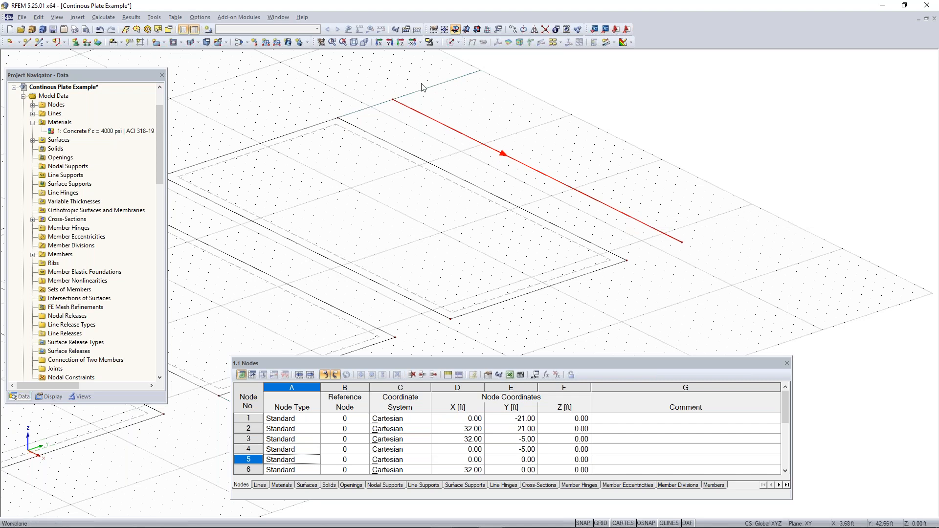
pyautogui.click(450, 42)
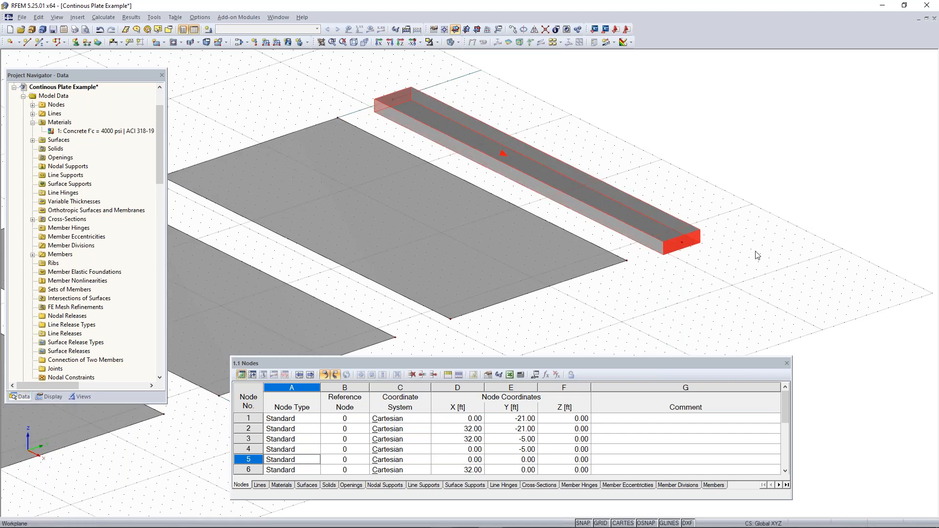
pyautogui.click(450, 42)
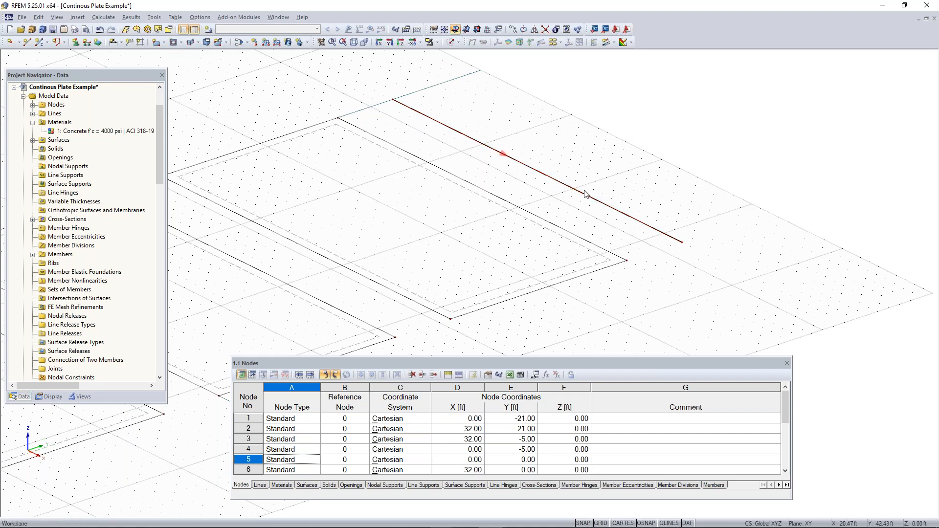
pyautogui.scroll(-1, 453, 128)
pyautogui.scroll(-2, 453, 126)
pyautogui.moveTo(492, 135); pyautogui.dragTo(634, 121, button='middle')
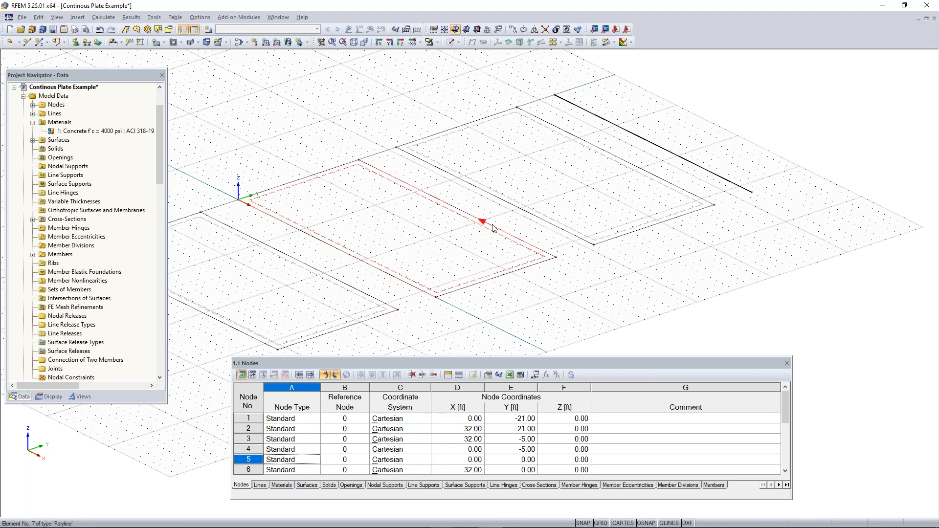
pyautogui.click(417, 29)
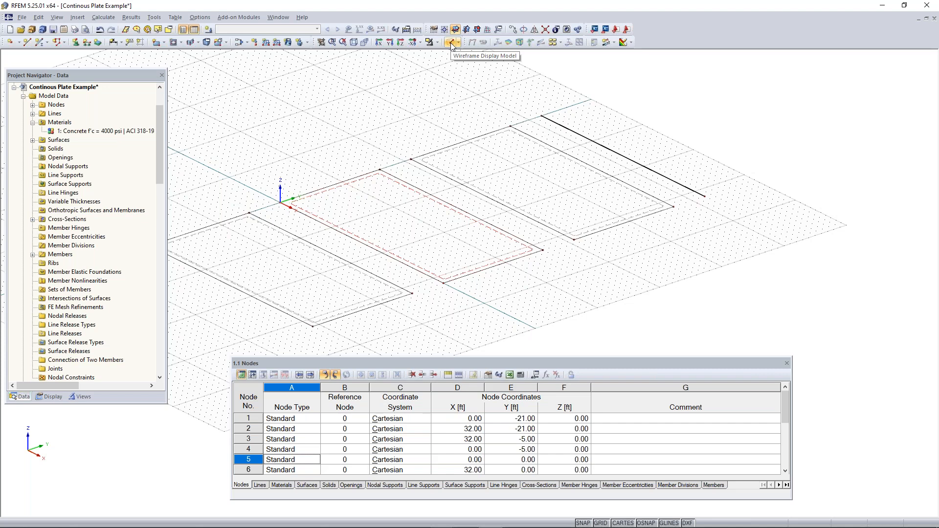
pyautogui.click(451, 44)
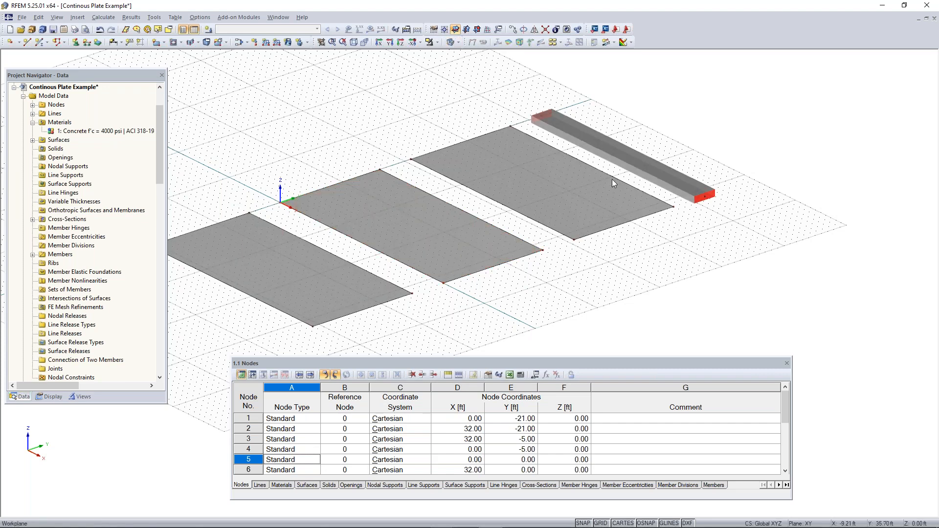
# Graphically divide the two long edges of the surface at Y -21 ft to Y -5 ft at their midpoints, 16 ft along each
pyautogui.scroll(-1, 603, 290)
pyautogui.keyDown('ctrl'); pyautogui.moveTo(603, 291); pyautogui.dragTo(670, 273, button='middle'); pyautogui.keyUp('ctrl')
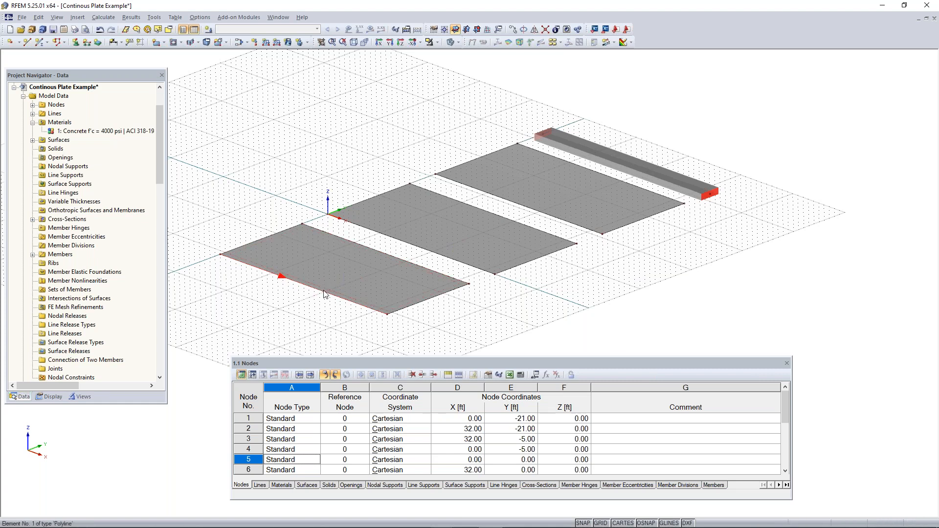
pyautogui.scroll(2, 321, 295)
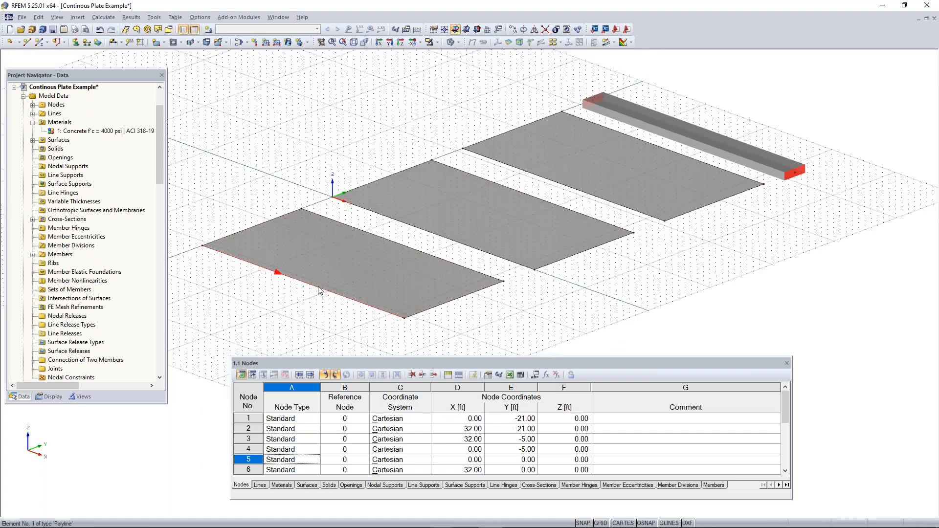
pyautogui.rightClick(318, 291)
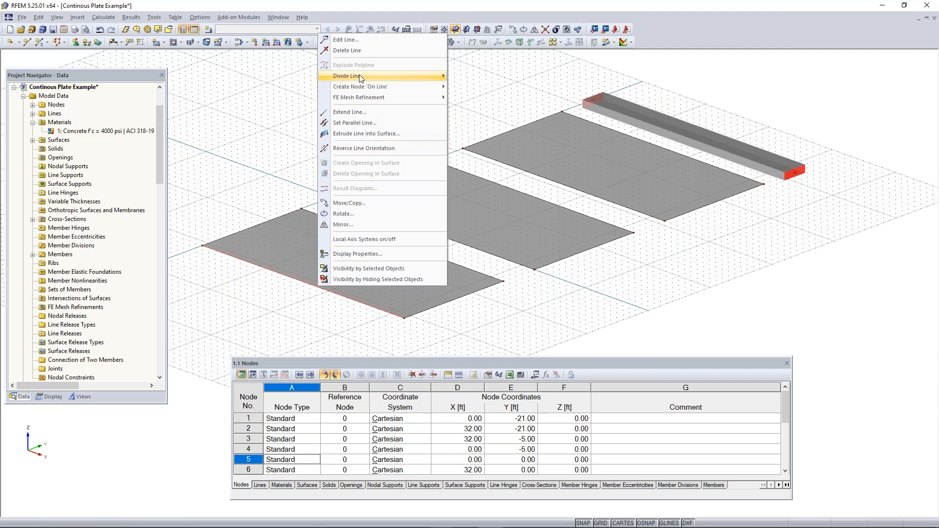
pyautogui.moveTo(360, 77)
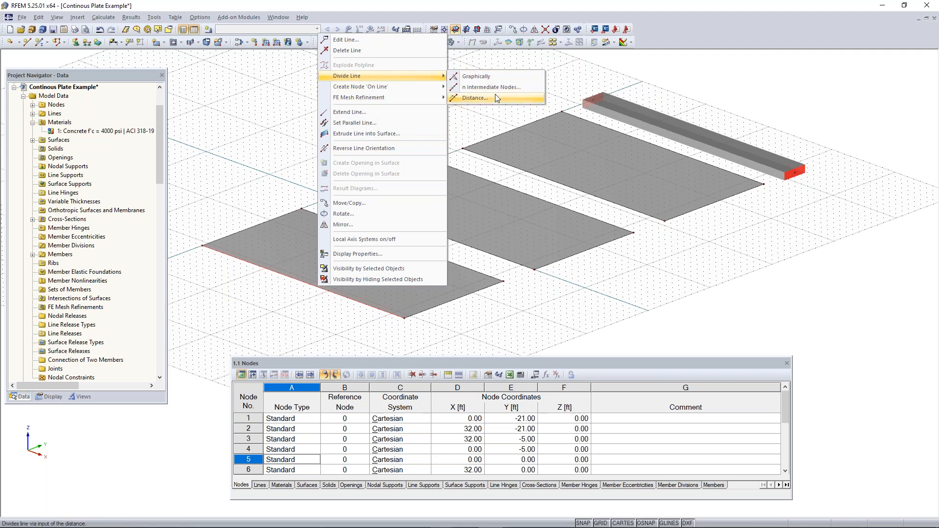
pyautogui.click(497, 77)
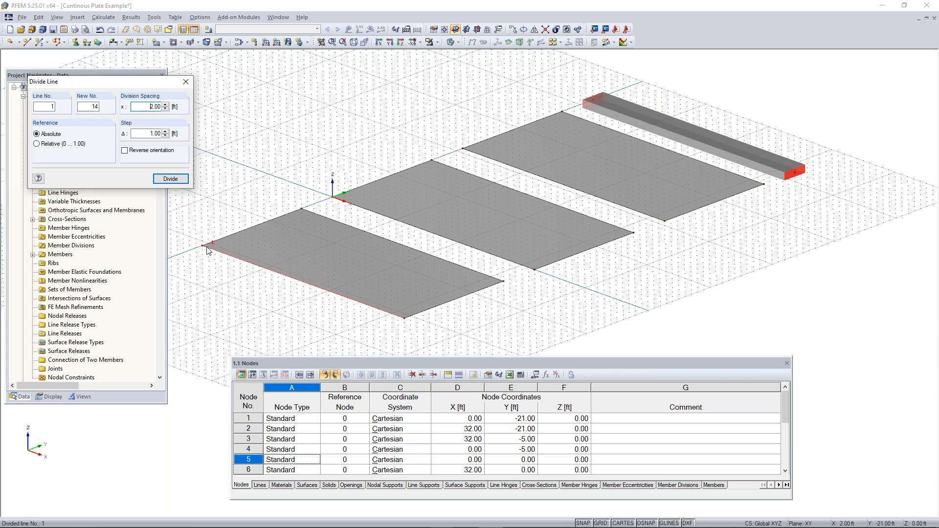
pyautogui.click(304, 286)
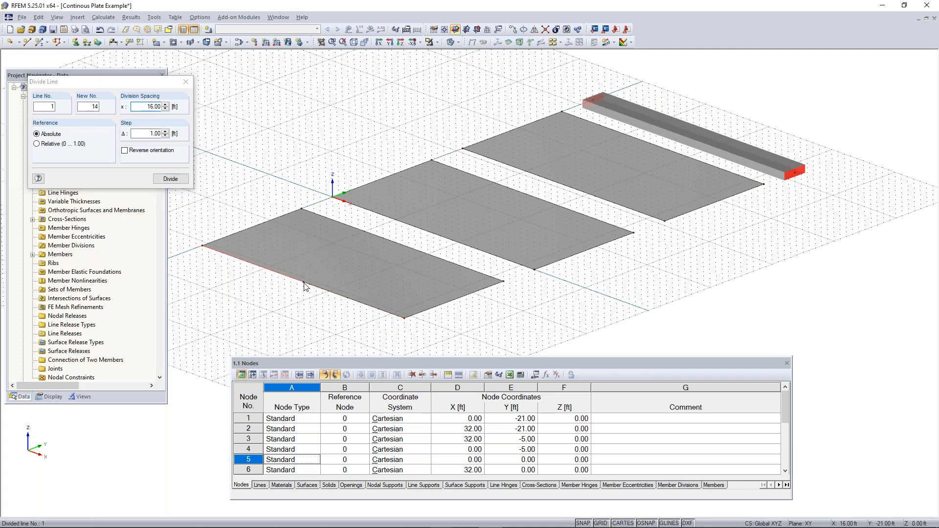
pyautogui.click(402, 247)
pyautogui.press('Escape')
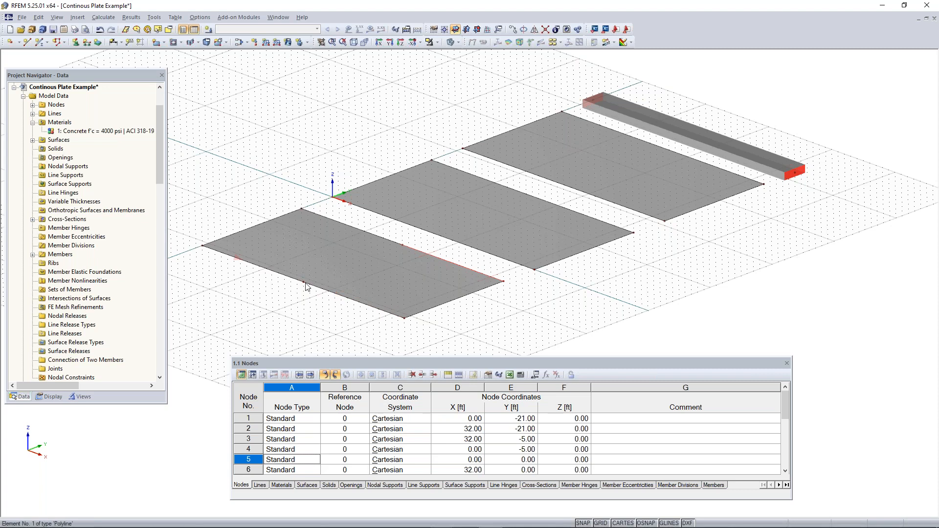
pyautogui.moveTo(426, 272); pyautogui.dragTo(390, 304, button='middle')
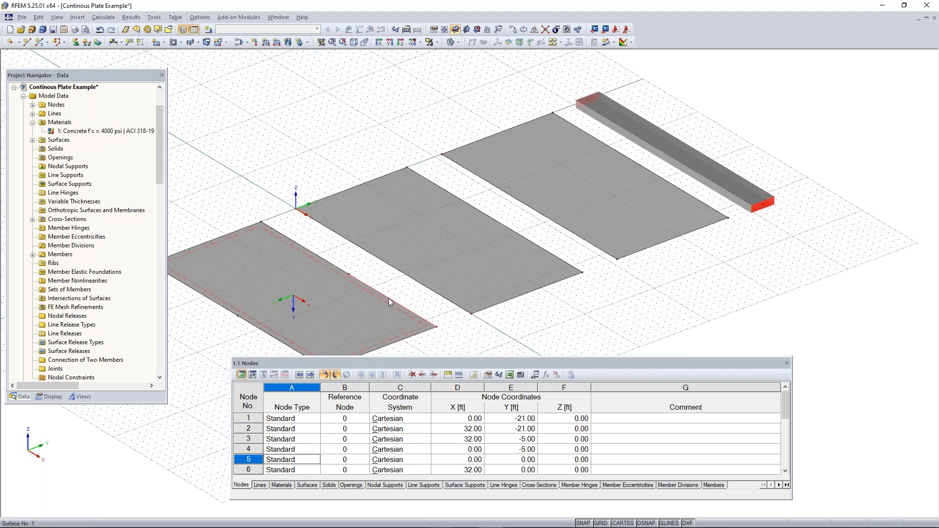
# Divide the middle surface's long edge at Y 0 ft using one intermediate node
pyautogui.rightClick(383, 266)
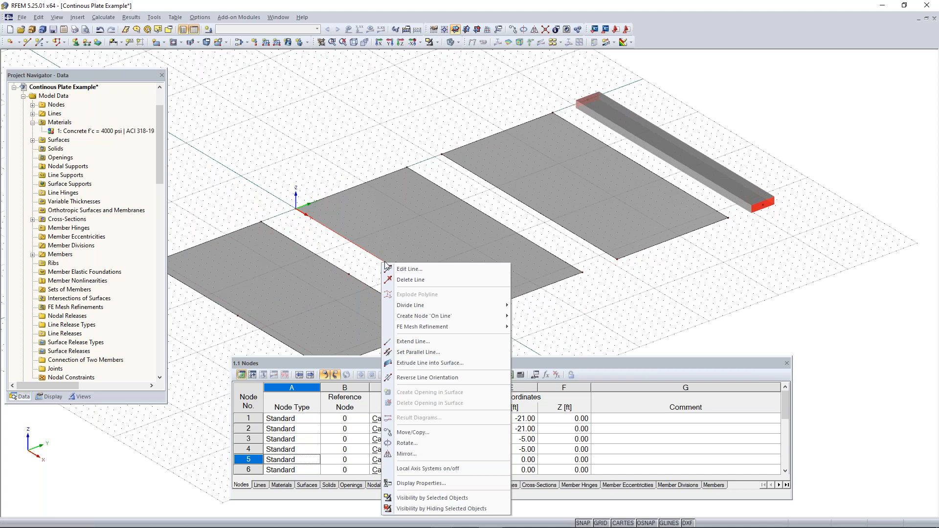
pyautogui.moveTo(439, 304)
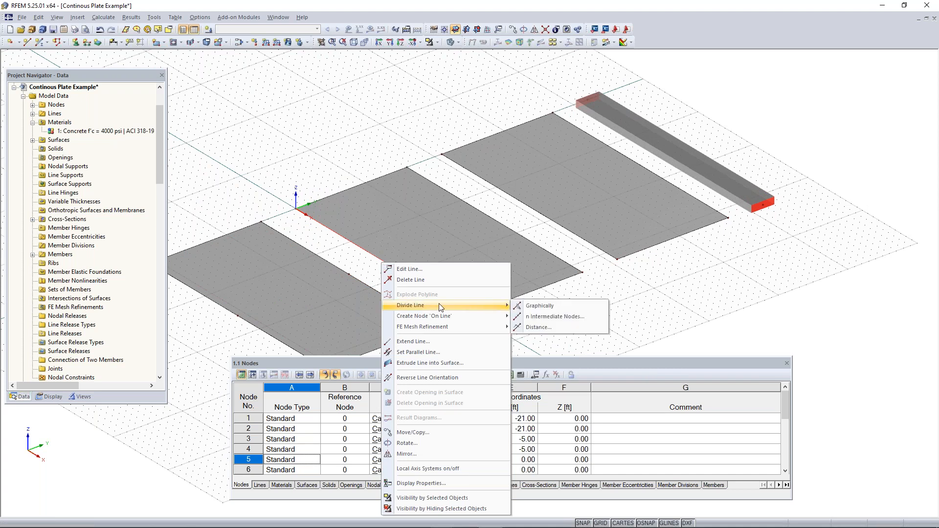
pyautogui.click(546, 319)
pyautogui.moveTo(503, 169); pyautogui.dragTo(643, 98)
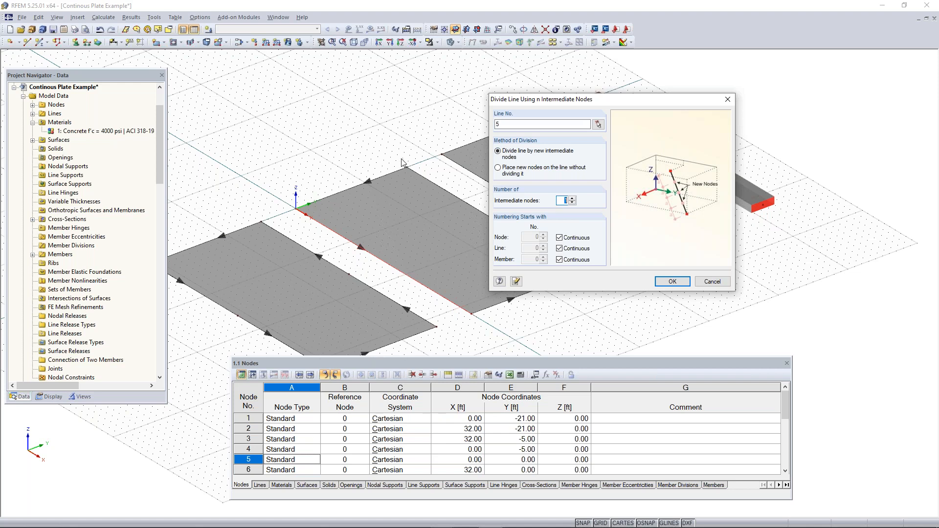
pyautogui.moveTo(612, 104); pyautogui.dragTo(244, 137)
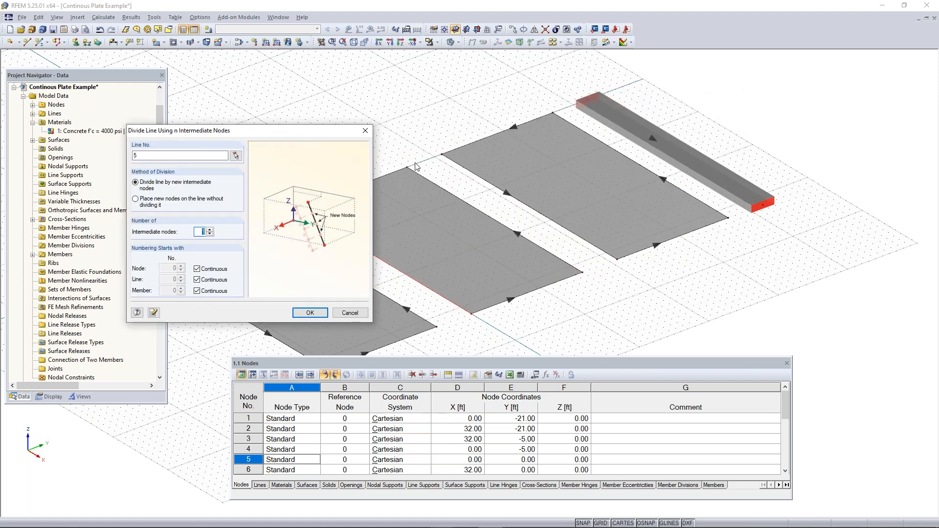
pyautogui.moveTo(300, 136); pyautogui.dragTo(675, 129)
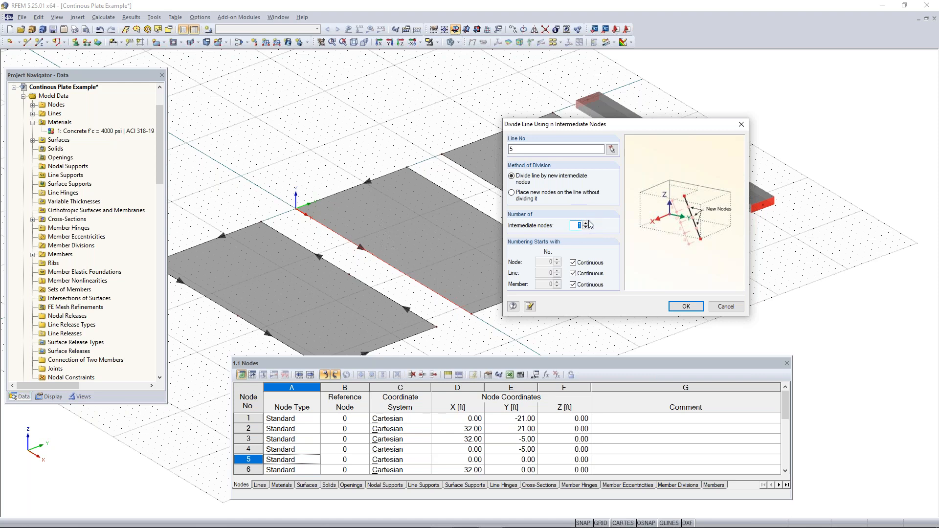
pyautogui.click(684, 307)
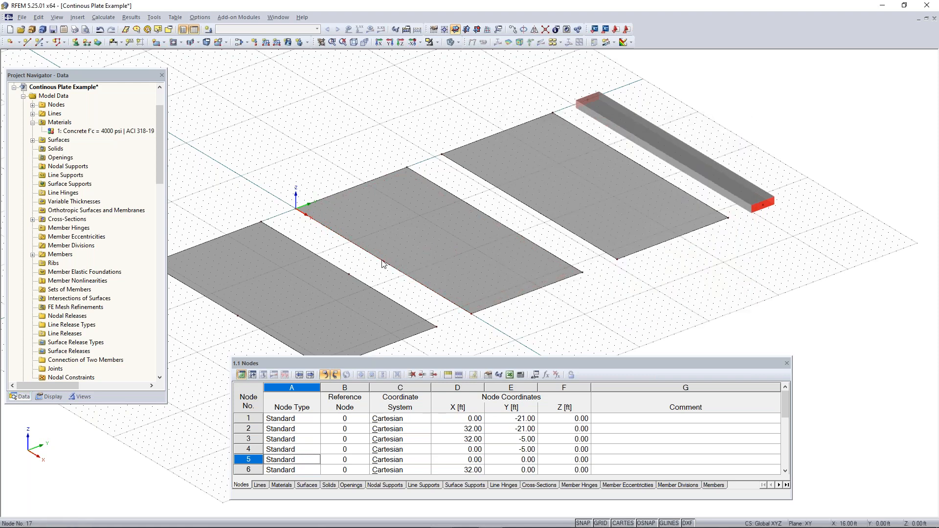
# Divide the middle surface's opposite long edge at Y 16 ft using one intermediate node
pyautogui.scroll(2, 382, 266)
pyautogui.scroll(-2, 433, 246)
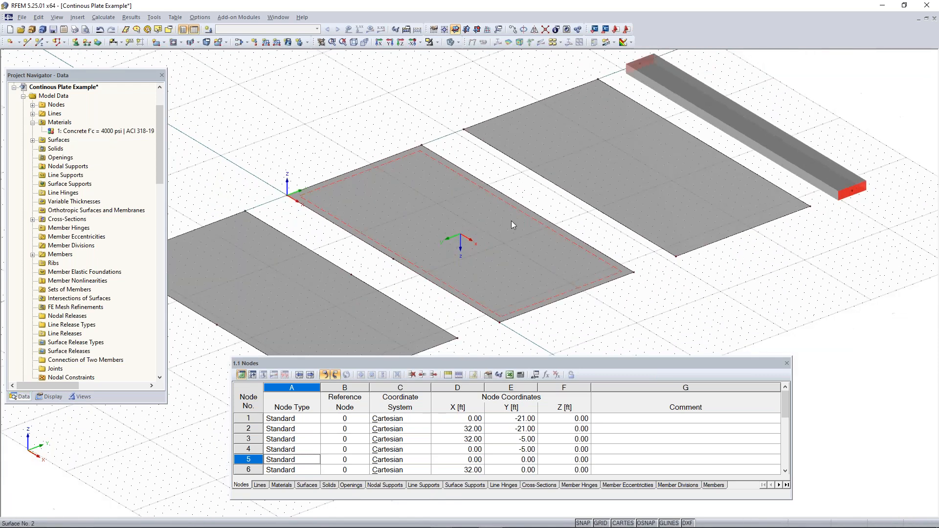
pyautogui.rightClick(539, 214)
pyautogui.moveTo(580, 255)
pyautogui.click(691, 267)
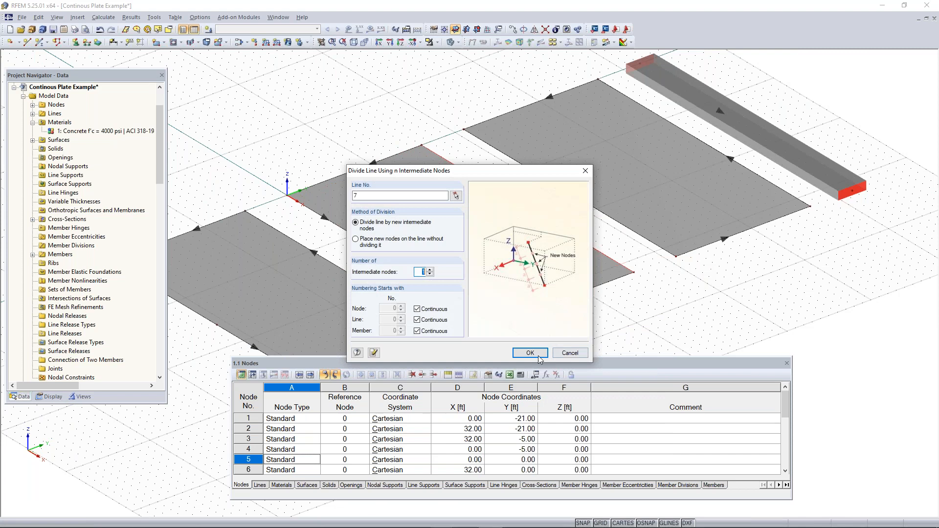
pyautogui.click(531, 353)
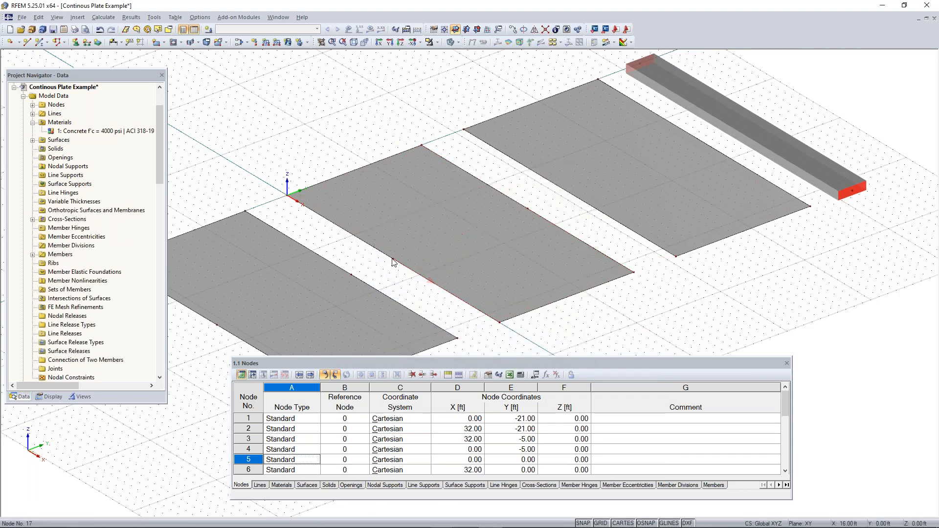
# Divide the third surface's long edge at Y 21 ft by distance, with the new node 16 ft (50%) from the line start
pyautogui.scroll(-1, 393, 259)
pyautogui.moveTo(595, 258); pyautogui.dragTo(478, 303, button='middle')
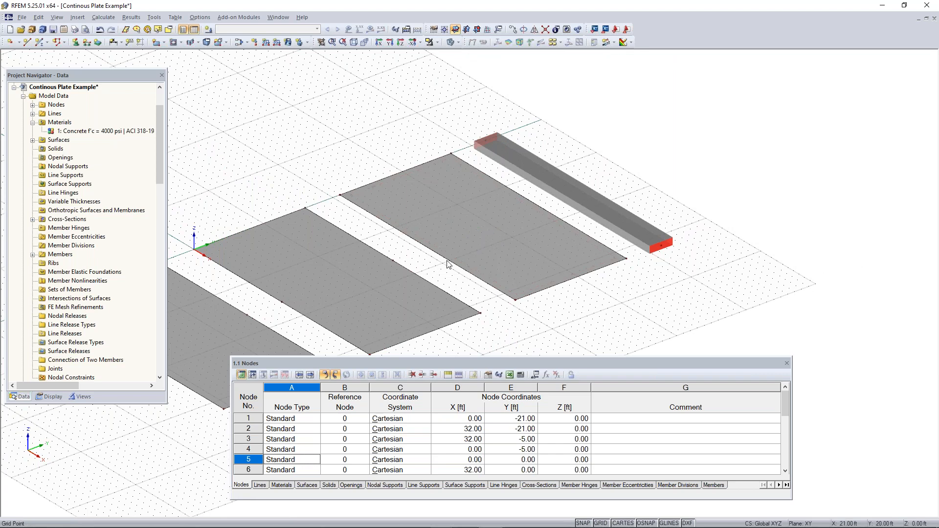
pyautogui.rightClick(453, 261)
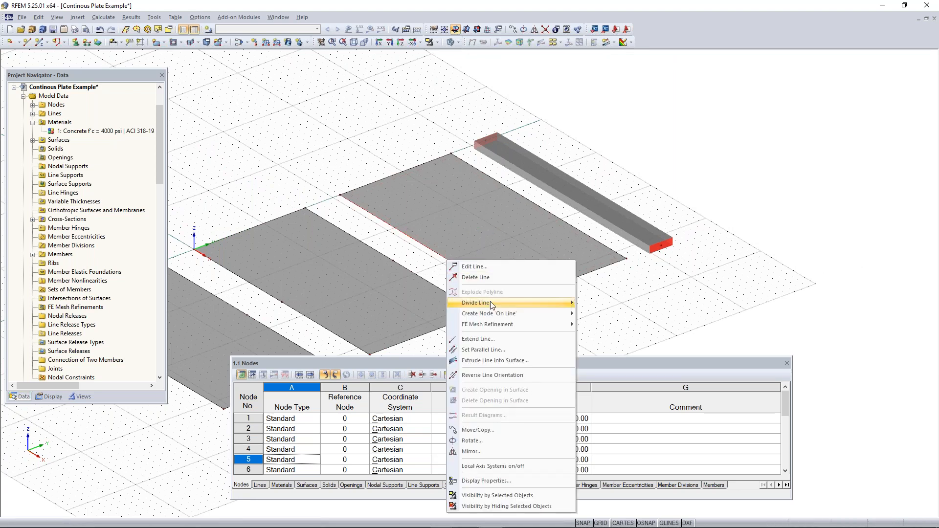
pyautogui.moveTo(491, 303)
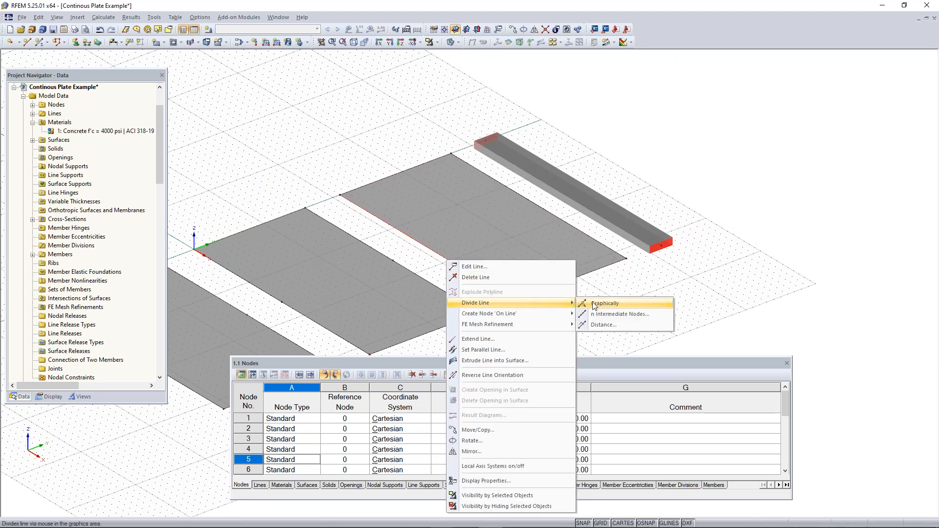
pyautogui.click(608, 324)
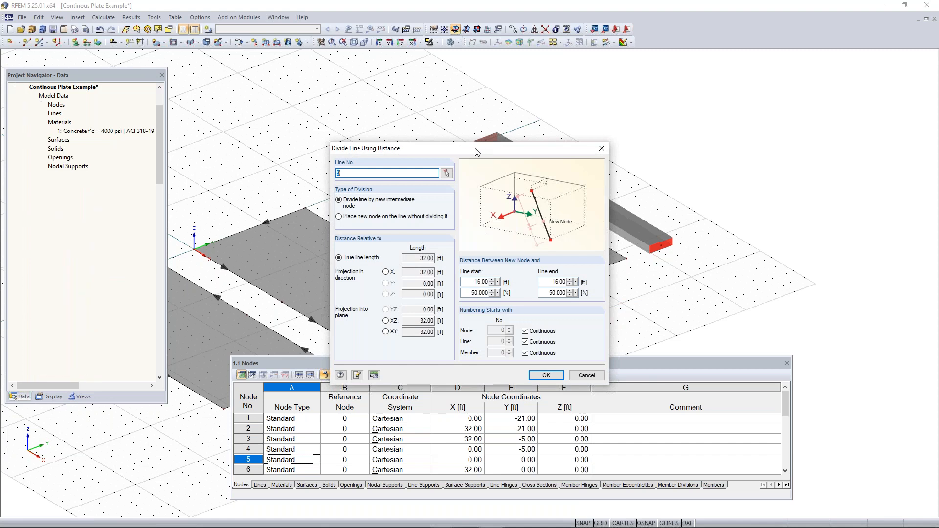
pyautogui.moveTo(471, 152); pyautogui.dragTo(730, 71)
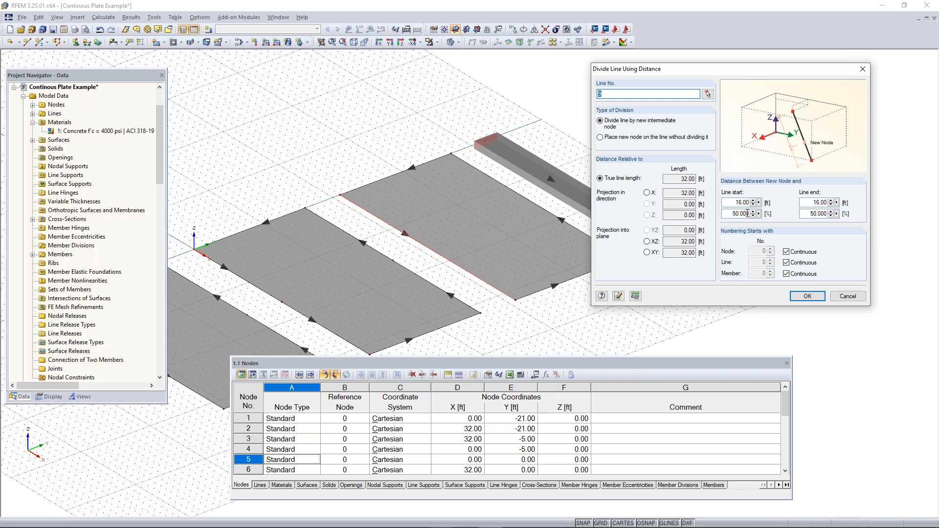
pyautogui.moveTo(806, 214); pyautogui.dragTo(841, 215)
pyautogui.moveTo(732, 203); pyautogui.dragTo(849, 205)
pyautogui.moveTo(733, 214); pyautogui.dragTo(772, 213)
pyautogui.moveTo(742, 203); pyautogui.dragTo(769, 203)
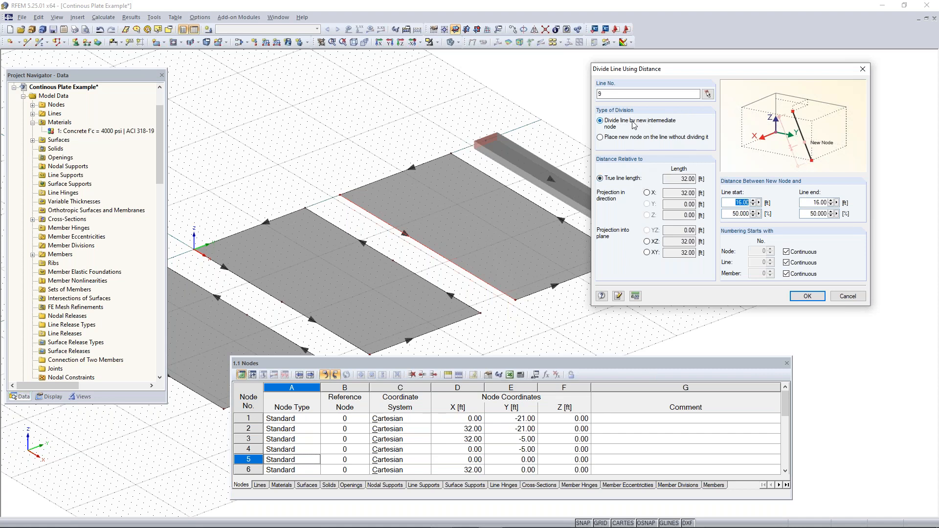
pyautogui.click(808, 296)
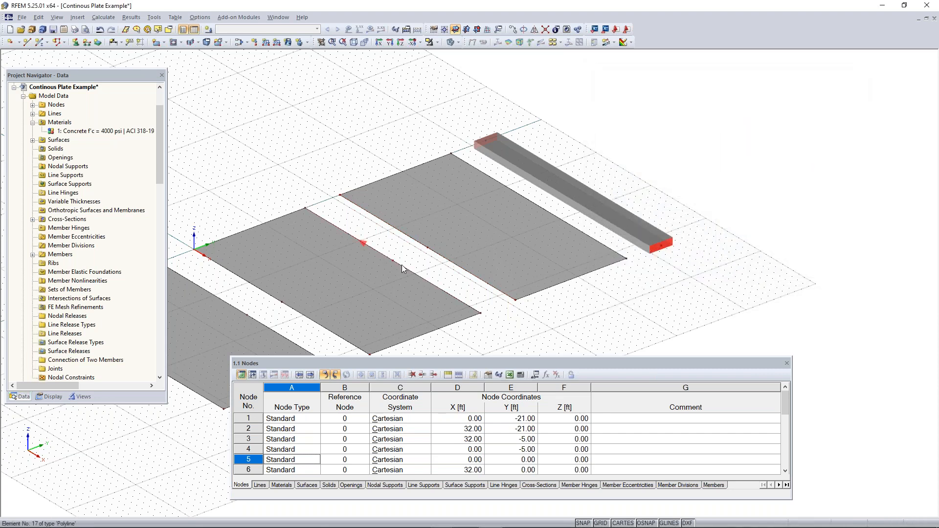
# Divide the third surface's other long edge, at Y 37 ft beside the beam, by distance at its midpoint, 16 ft
pyautogui.rightClick(548, 211)
pyautogui.moveTo(602, 256)
pyautogui.click(714, 276)
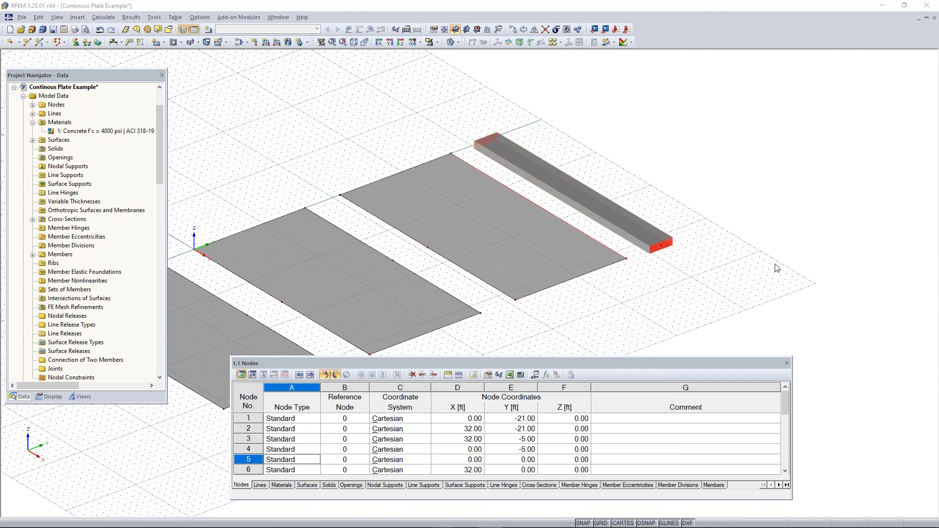
pyautogui.click(546, 374)
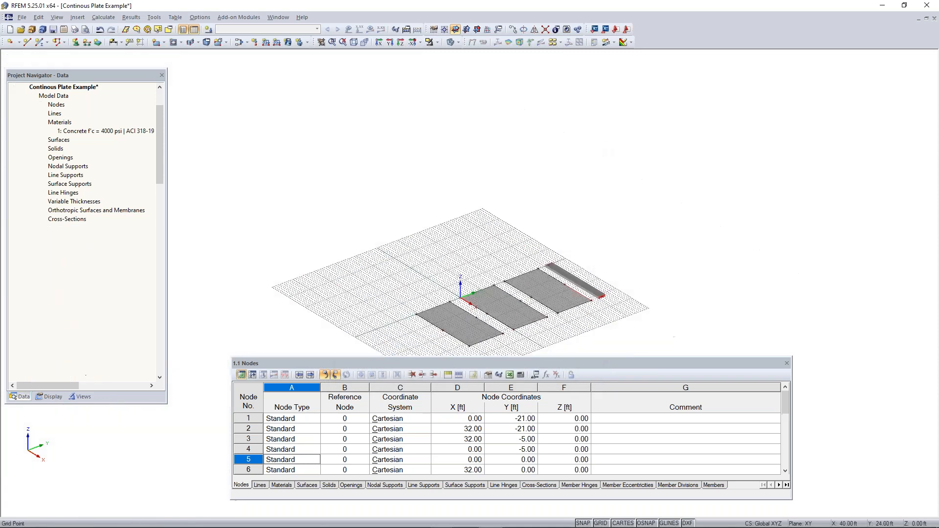
# Divide the beam member by distance with a new intermediate node 16 ft (50%) from its start
pyautogui.scroll(4, 548, 255)
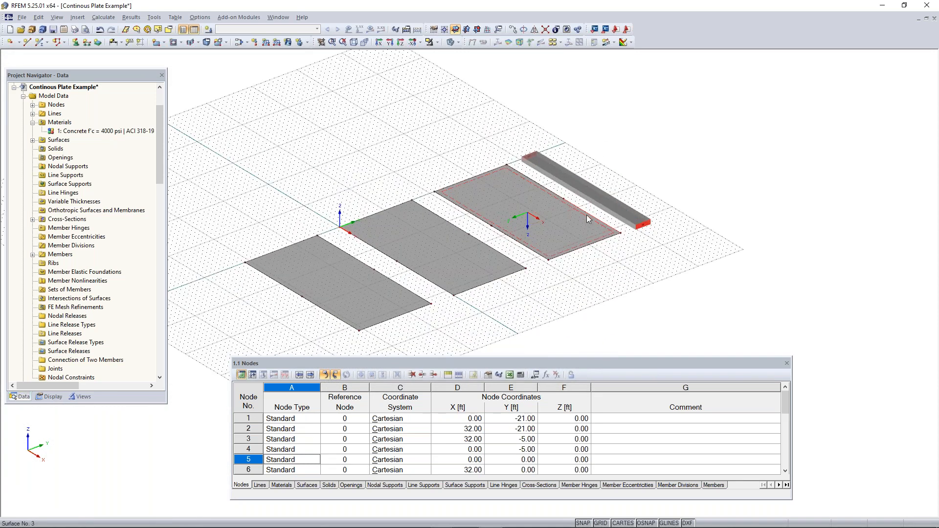
pyautogui.scroll(3, 540, 245)
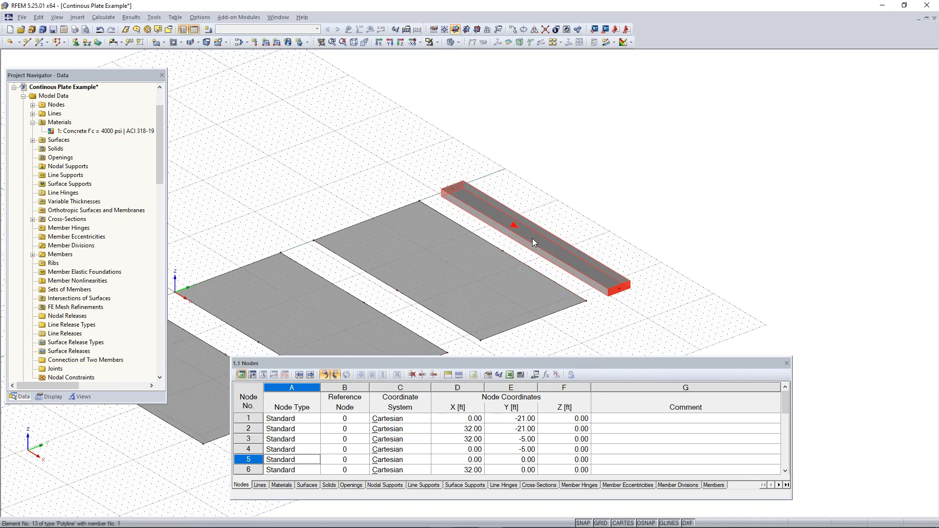
pyautogui.rightClick(532, 240)
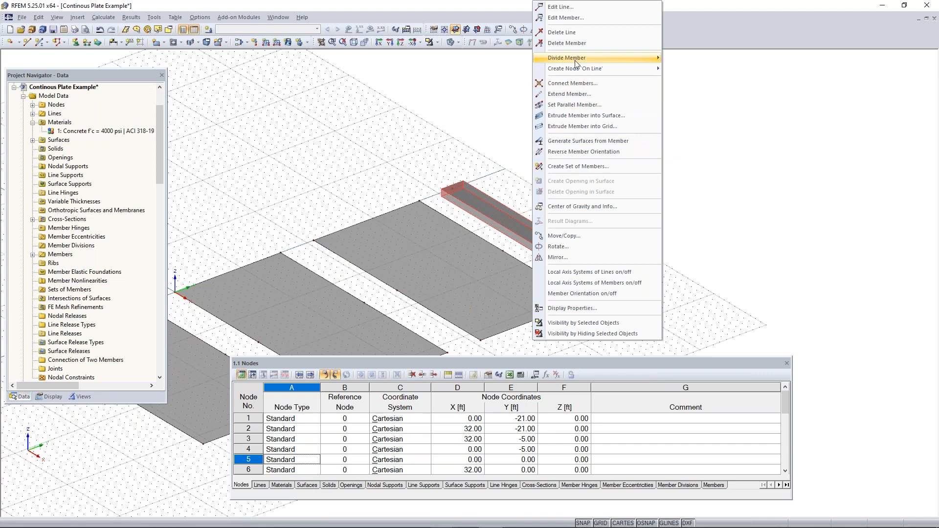
pyautogui.moveTo(576, 60)
pyautogui.click(699, 82)
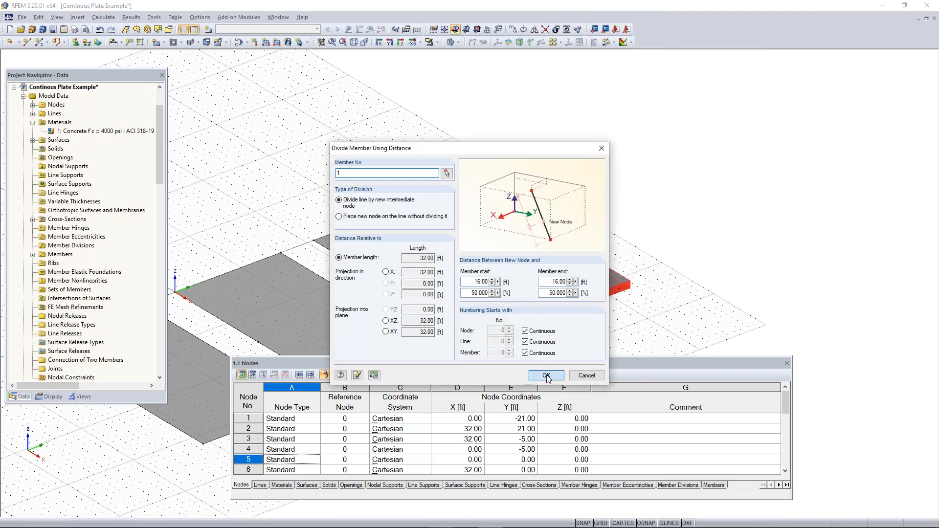
pyautogui.click(547, 376)
# Draw a line across the first surface between its edge midpoints, from X 16, Y -21 ft to X 16, Y -5 ft, and end the line command
pyautogui.scroll(3, 650, 251)
pyautogui.scroll(-1, 716, 231)
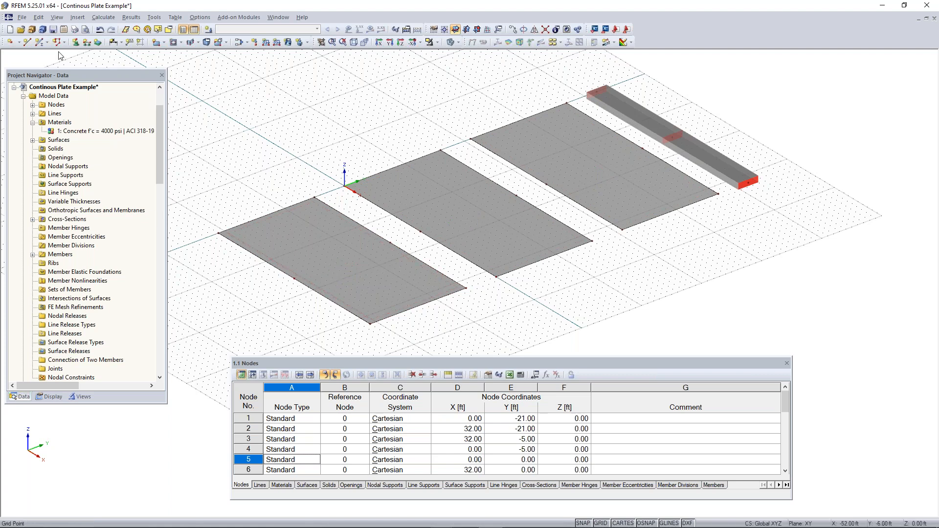
pyautogui.click(27, 43)
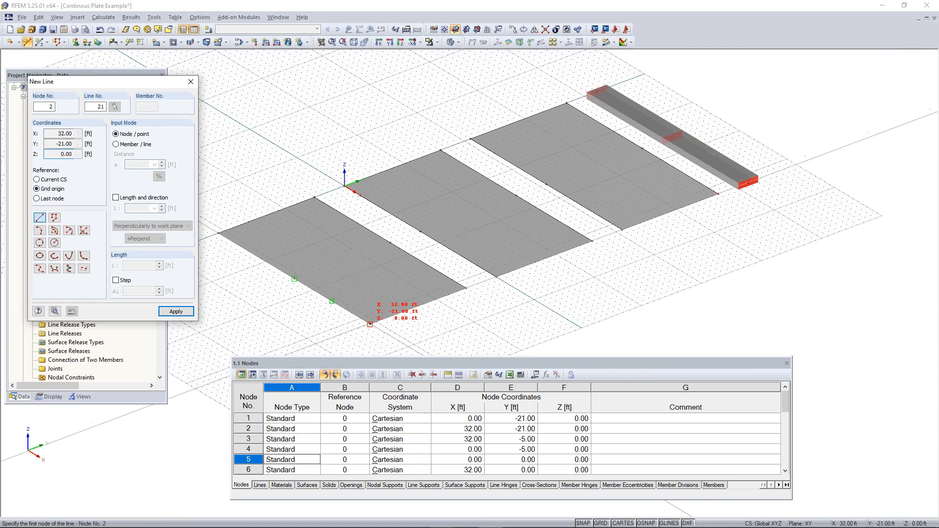
pyautogui.click(294, 279)
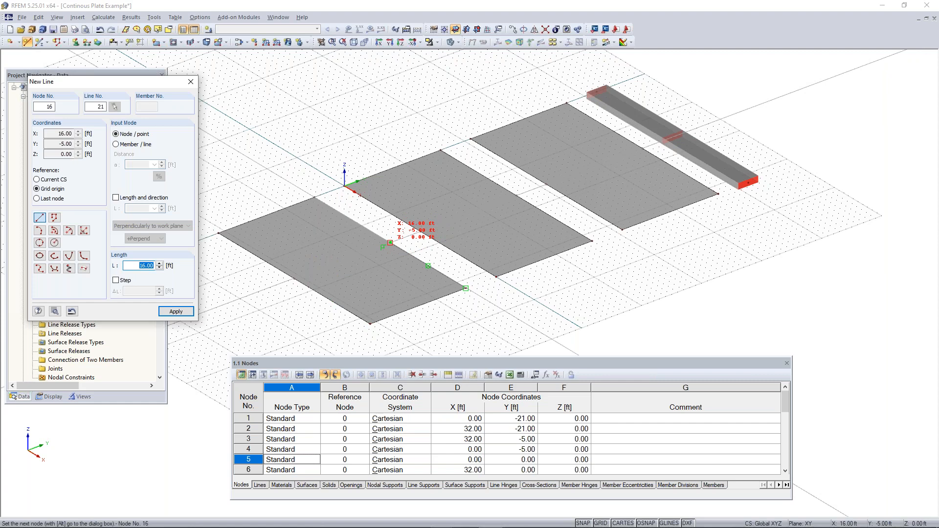
pyautogui.click(390, 243)
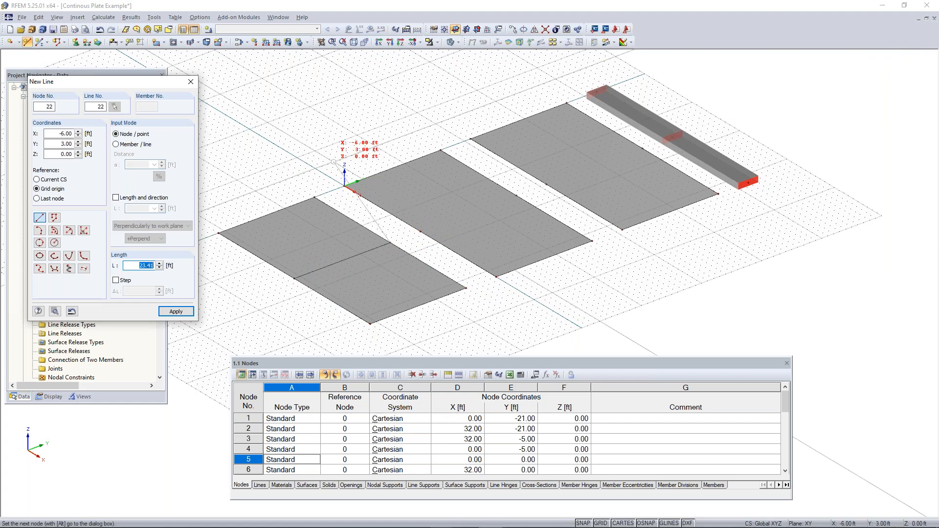
pyautogui.press('Escape')
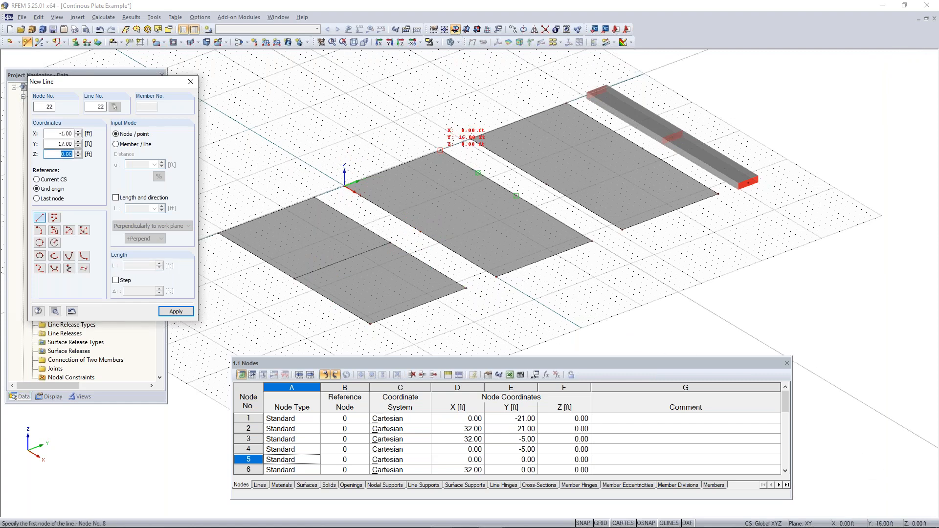
pyautogui.press('Escape')
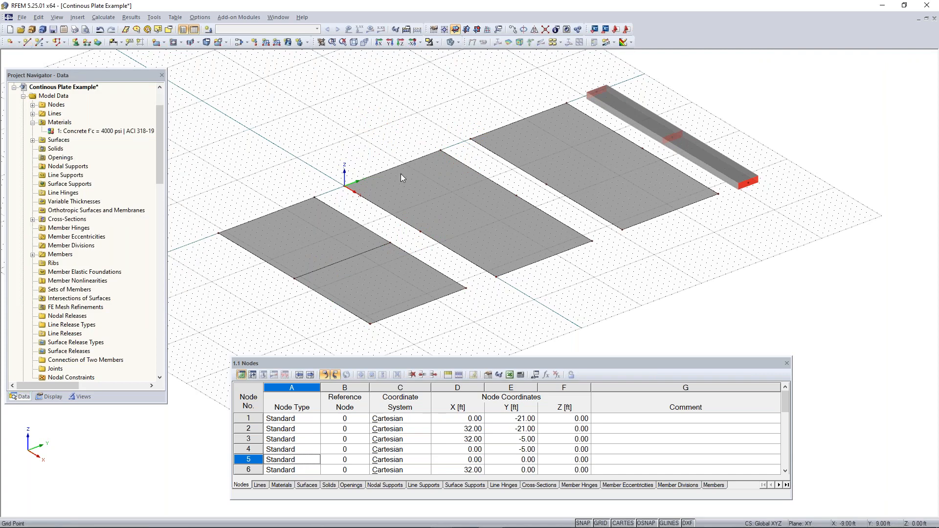
# Copy the first surface's midspan line onto the second and third surfaces, joining their edge midpoints at X 16 ft
pyautogui.scroll(2, 416, 240)
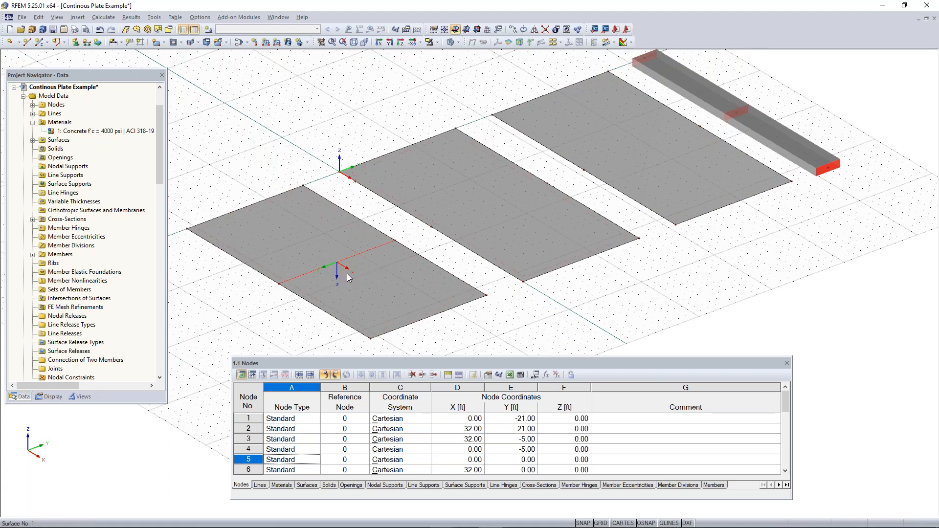
pyautogui.click(279, 285)
pyautogui.keyDown('ctrl'); pyautogui.moveTo(433, 228); pyautogui.dragTo(432, 227); pyautogui.keyUp('ctrl')
pyautogui.click(611, 199)
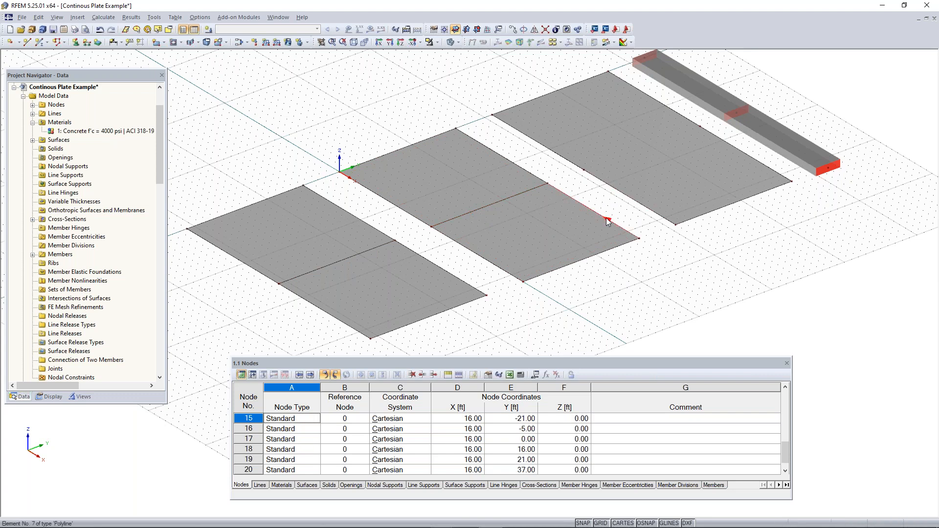
pyautogui.moveTo(607, 218); pyautogui.dragTo(545, 242, button='middle')
pyautogui.click(454, 227)
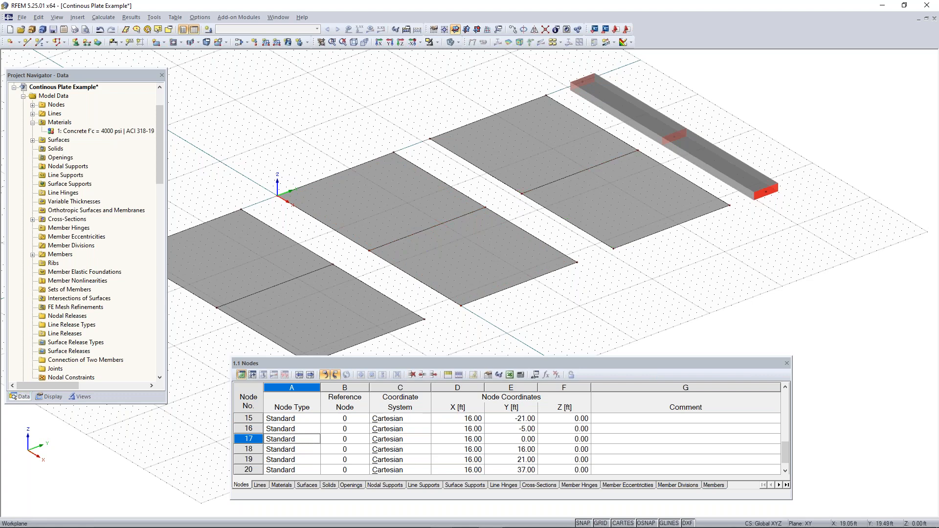
# Place hinged line supports on the first surface's start edge at X 0, its midspan line and its end edge
pyautogui.scroll(-1, 556, 184)
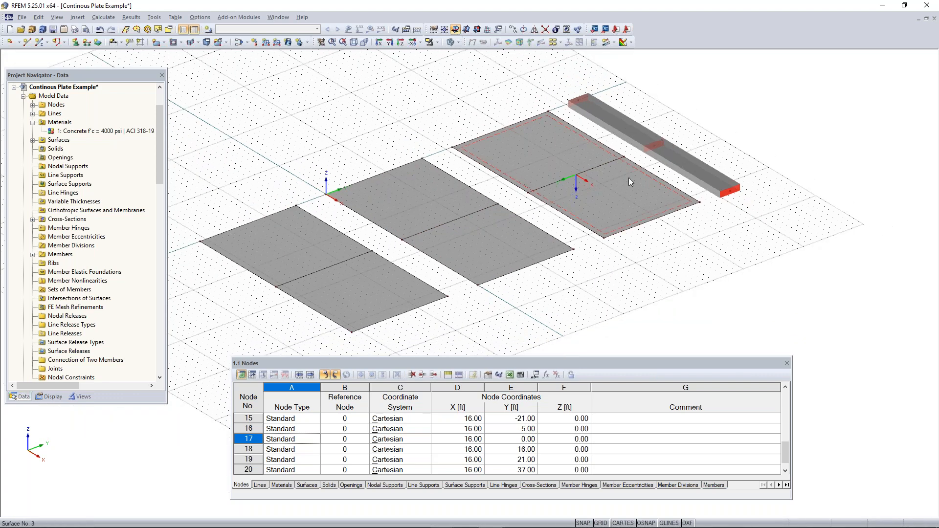
pyautogui.keyDown('ctrl'); pyautogui.moveTo(630, 182); pyautogui.dragTo(561, 209, button='middle'); pyautogui.keyUp('ctrl')
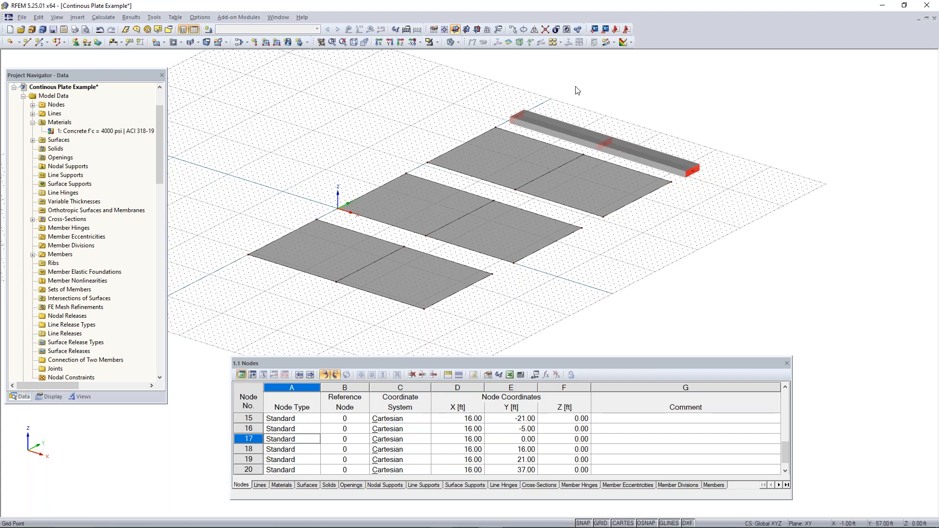
pyautogui.click(86, 42)
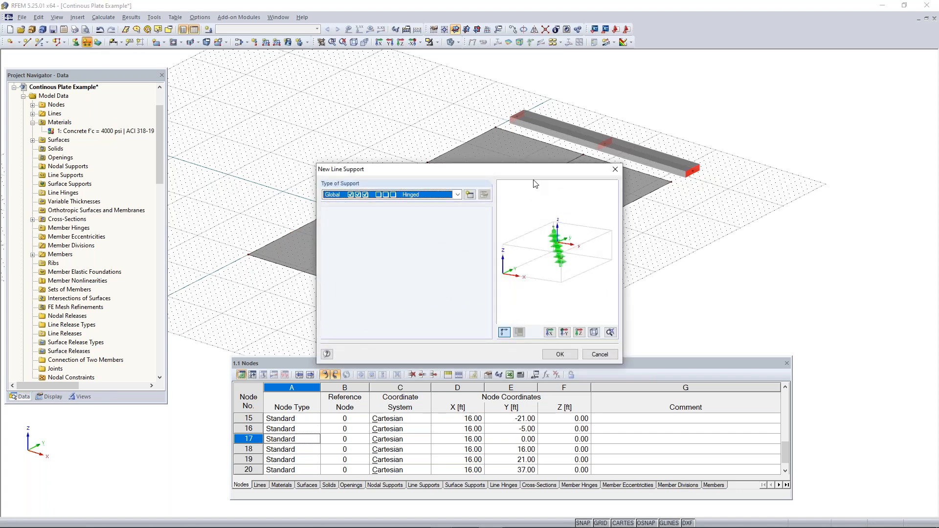
pyautogui.moveTo(523, 175); pyautogui.dragTo(538, 200)
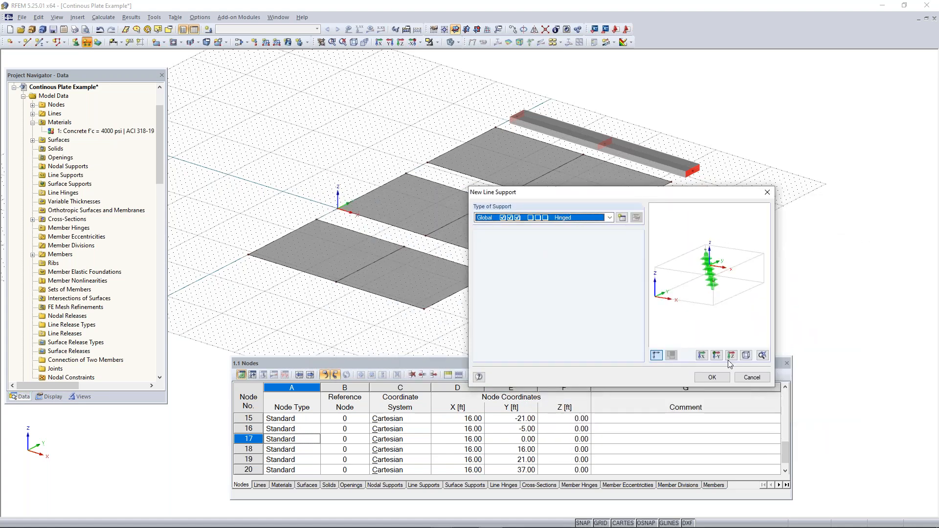
pyautogui.click(610, 218)
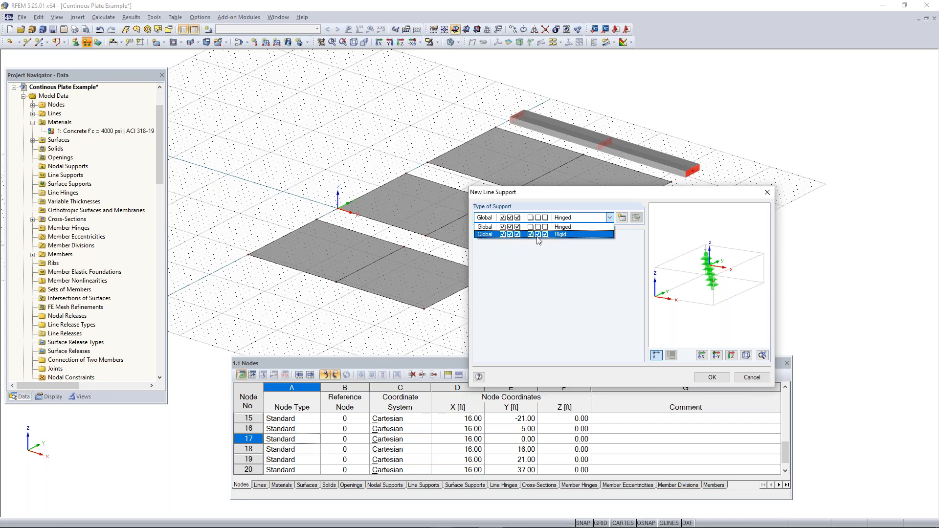
pyautogui.click(561, 228)
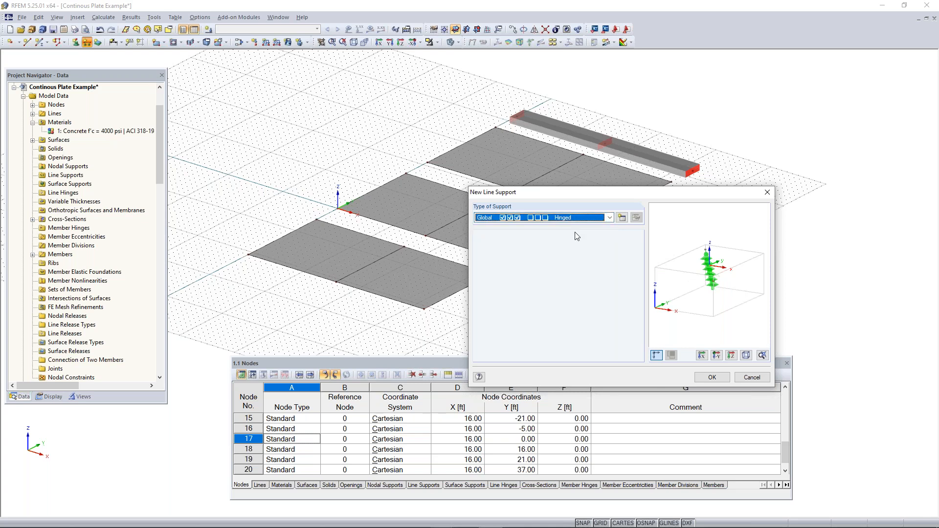
pyautogui.click(712, 377)
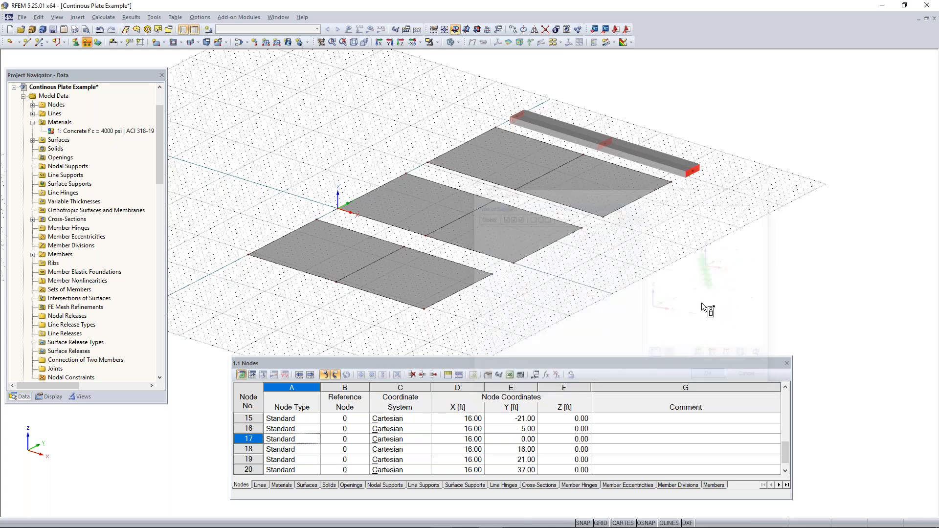
pyautogui.click(288, 233)
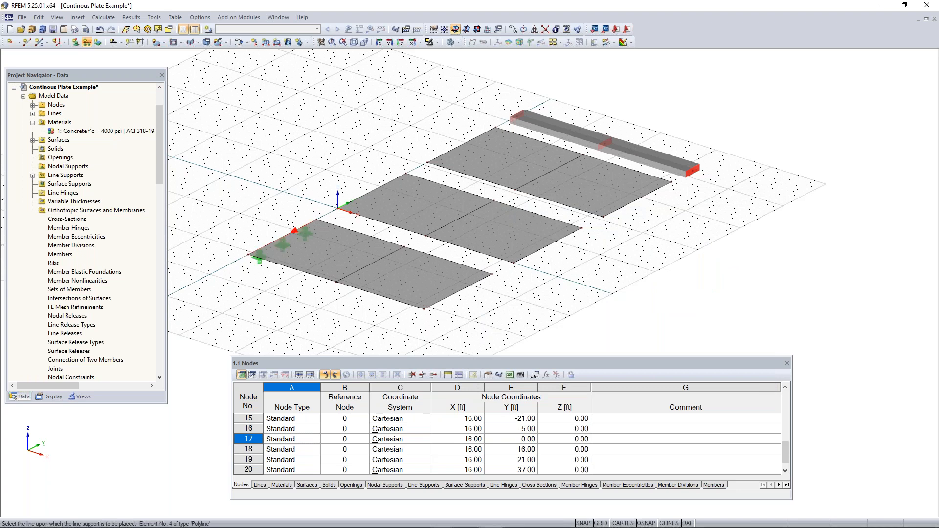
pyautogui.click(374, 262)
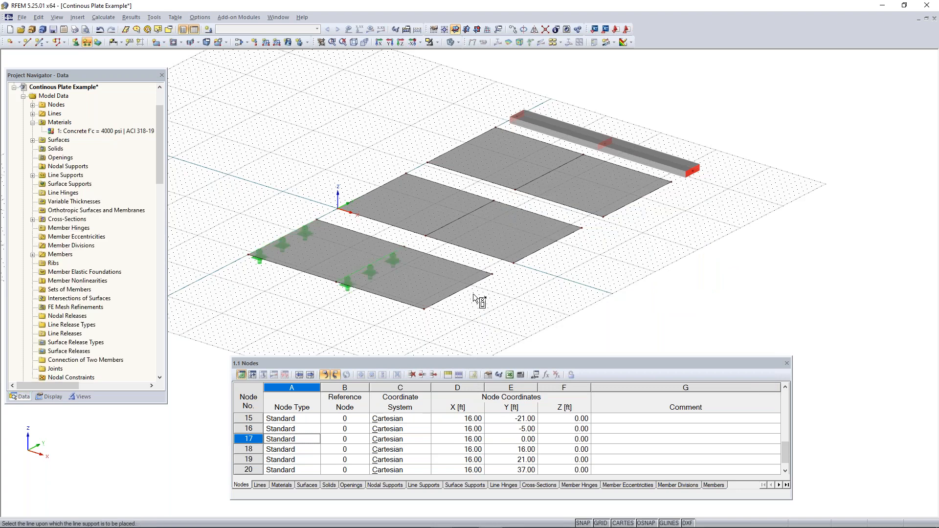
pyautogui.click(445, 298)
# Add the same hinged line supports to the start edges, midspan lines and end edges of the second and third surfaces
pyautogui.click(371, 191)
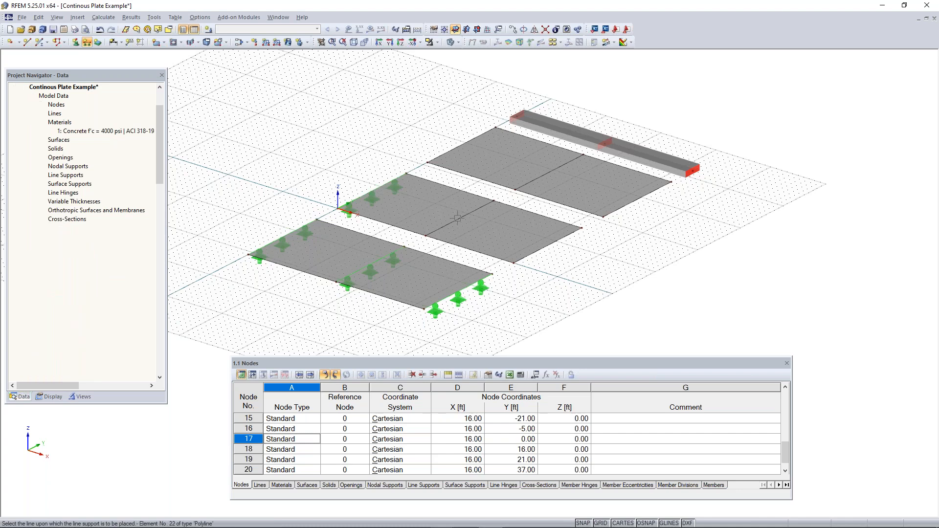
pyautogui.click(460, 218)
pyautogui.click(547, 246)
pyautogui.click(466, 143)
pyautogui.click(545, 178)
pyautogui.click(641, 198)
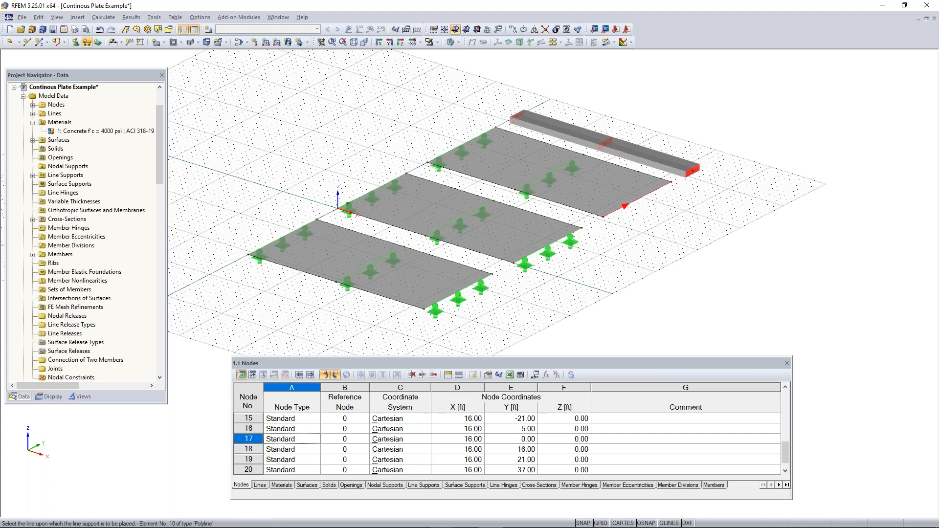
# Start a new nodal support and preview the Sliding in X' and Sliding in Y' support types
pyautogui.keyDown('ctrl'); pyautogui.moveTo(708, 226); pyautogui.dragTo(589, 194, button='middle'); pyautogui.keyUp('ctrl')
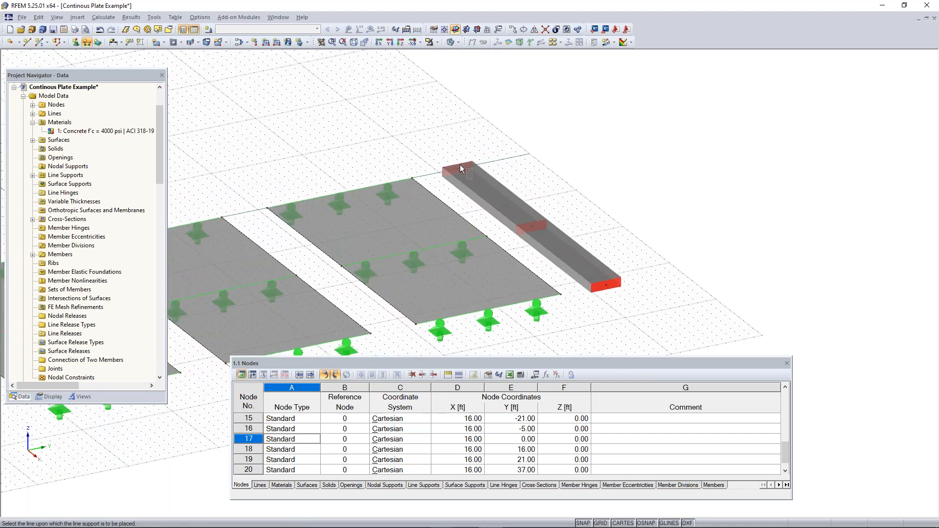
pyautogui.scroll(-3, 447, 220)
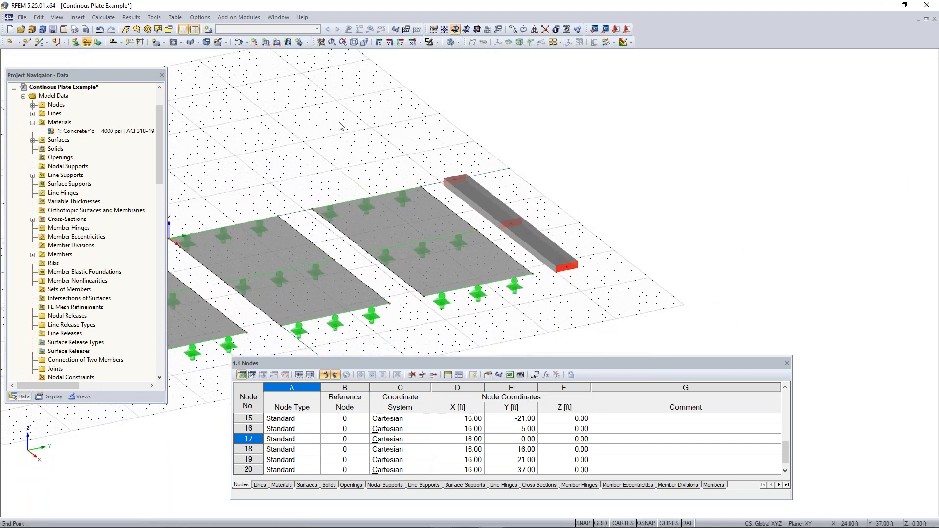
pyautogui.keyDown('ctrl'); pyautogui.moveTo(482, 248); pyautogui.dragTo(588, 288, button='middle'); pyautogui.keyUp('ctrl')
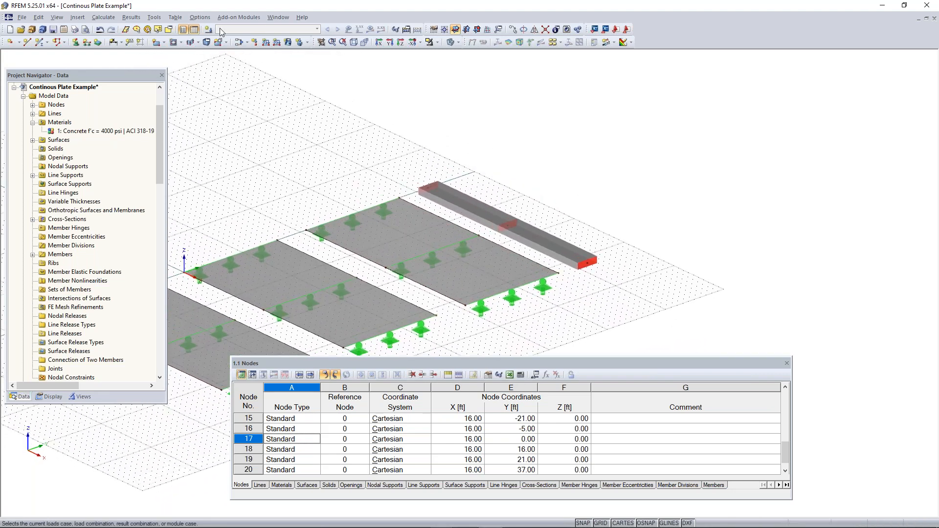
pyautogui.click(76, 43)
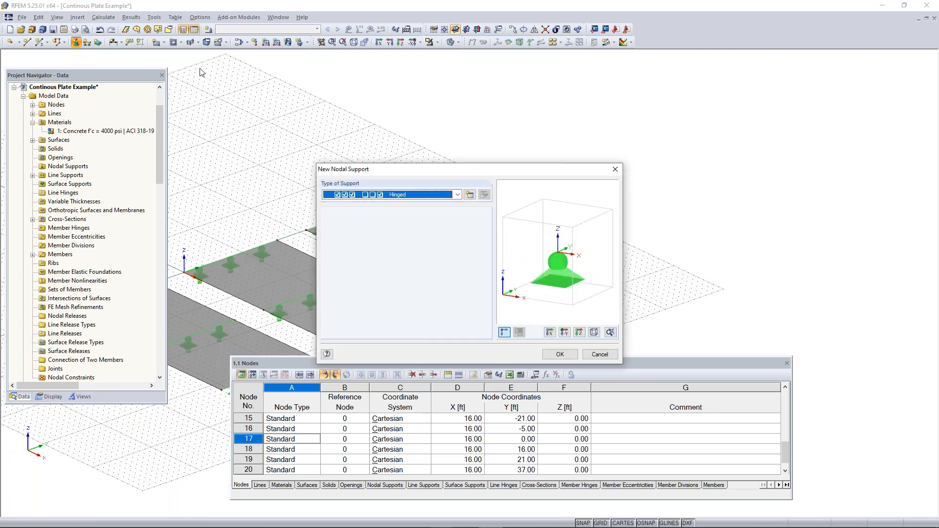
pyautogui.click(457, 195)
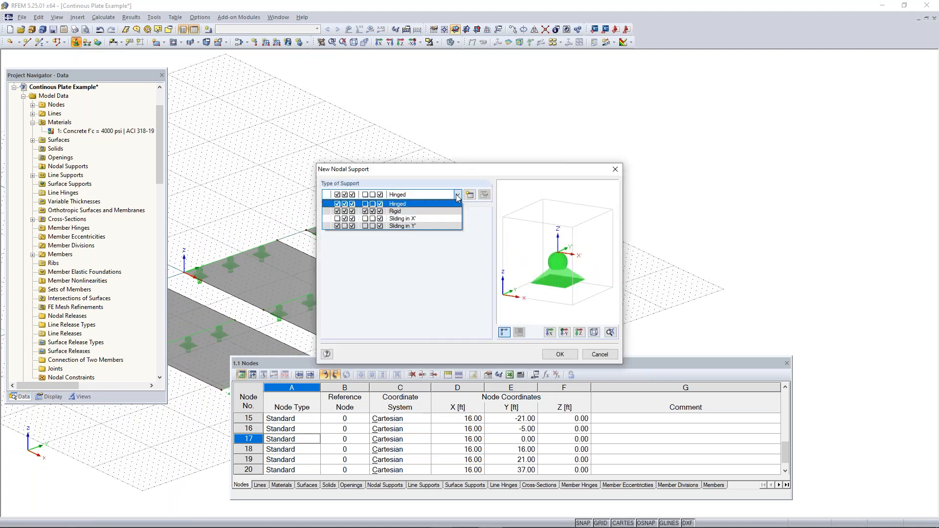
pyautogui.click(433, 218)
pyautogui.click(426, 195)
pyautogui.click(422, 225)
pyautogui.click(420, 195)
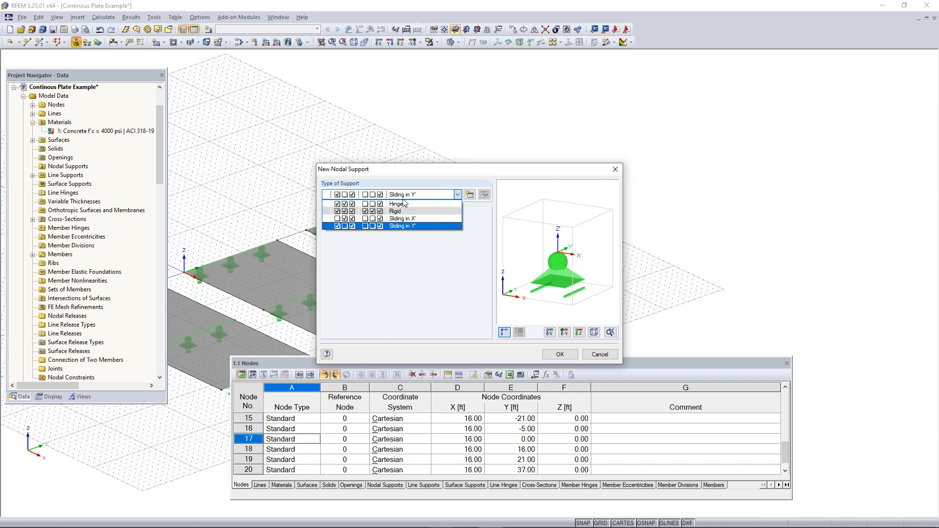
# Choose the Hinged nodal support type and place it on the beam's midspan node and far end node
pyautogui.click(397, 203)
pyautogui.click(560, 354)
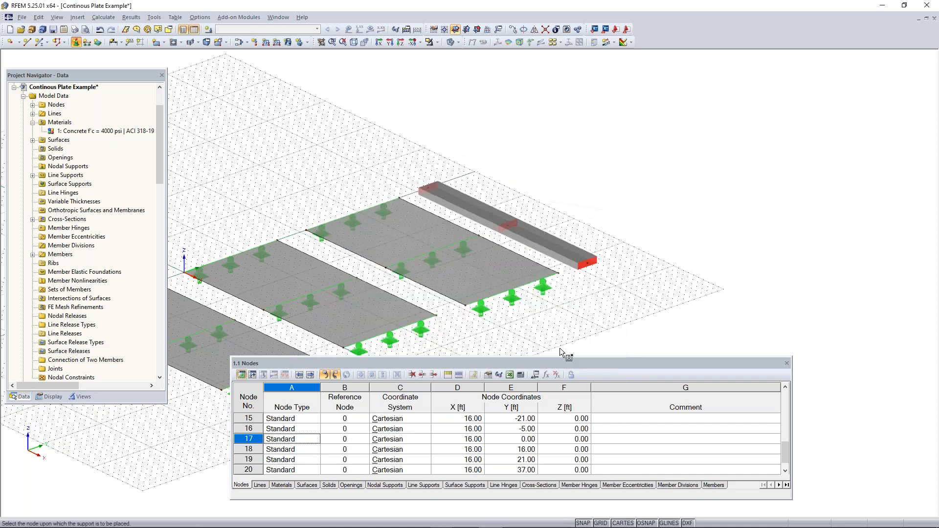
pyautogui.click(508, 226)
pyautogui.rightClick(595, 288)
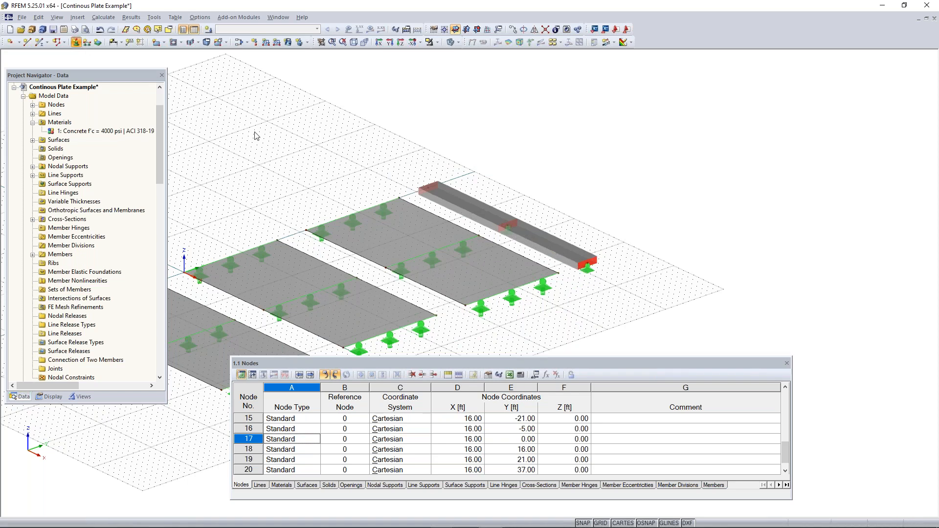
# Create a nodal support type that additionally restrains rotation φX, place it on the beam's start node at X 0, and end the command
pyautogui.moveTo(435, 174); pyautogui.dragTo(205, 149)
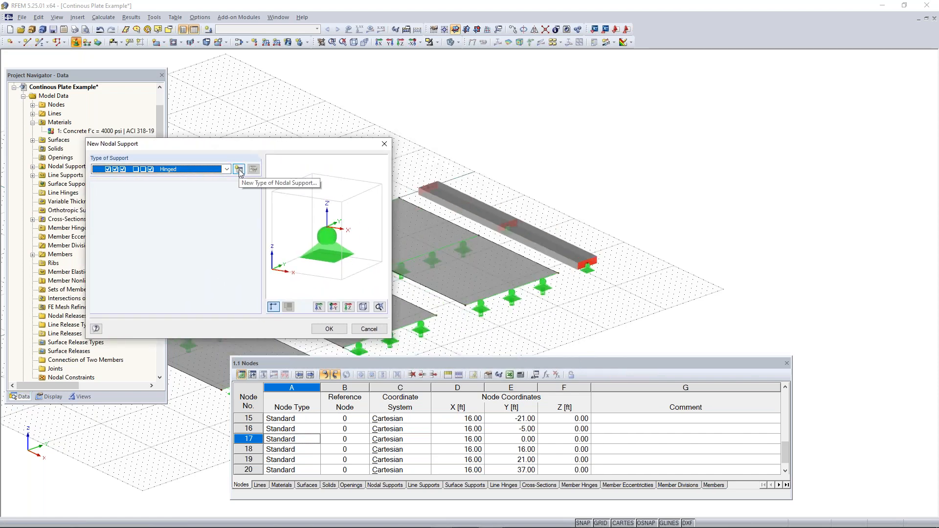
pyautogui.click(238, 169)
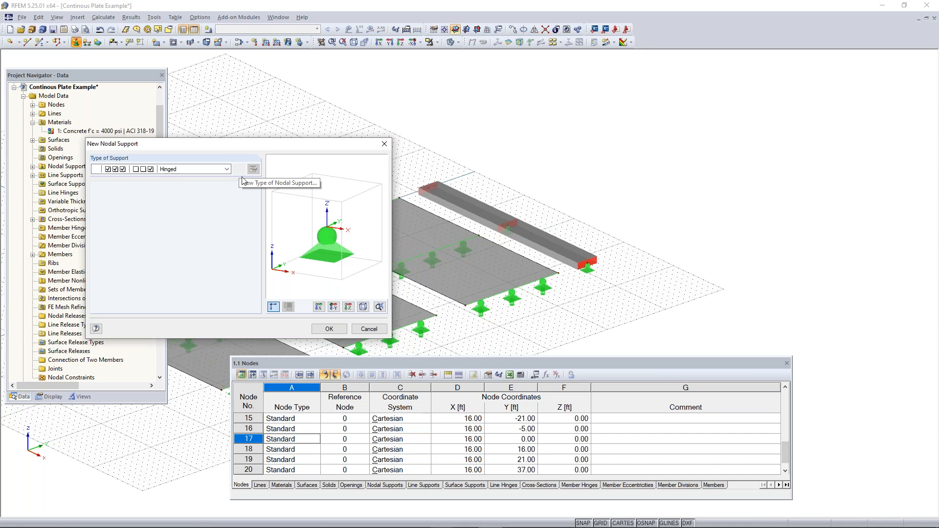
pyautogui.click(239, 169)
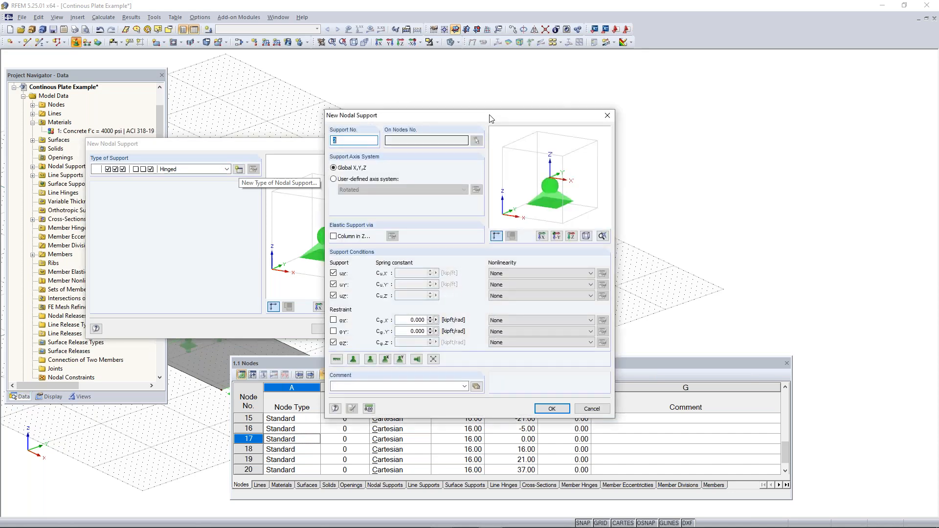
pyautogui.moveTo(490, 118); pyautogui.dragTo(250, 96)
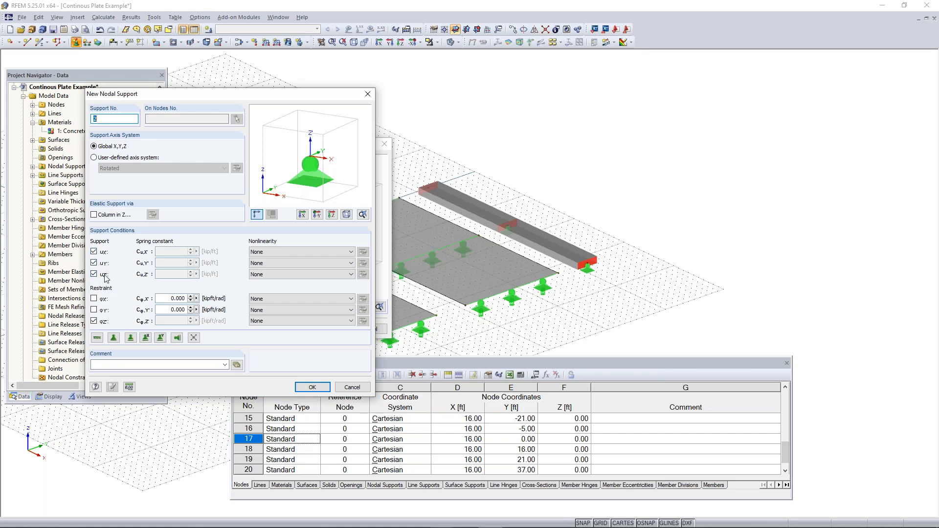
pyautogui.click(94, 299)
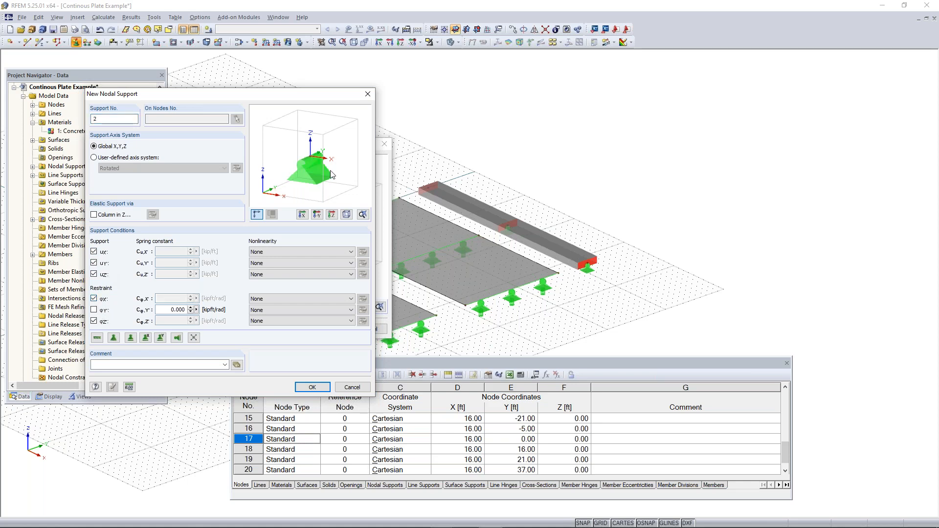
pyautogui.click(321, 390)
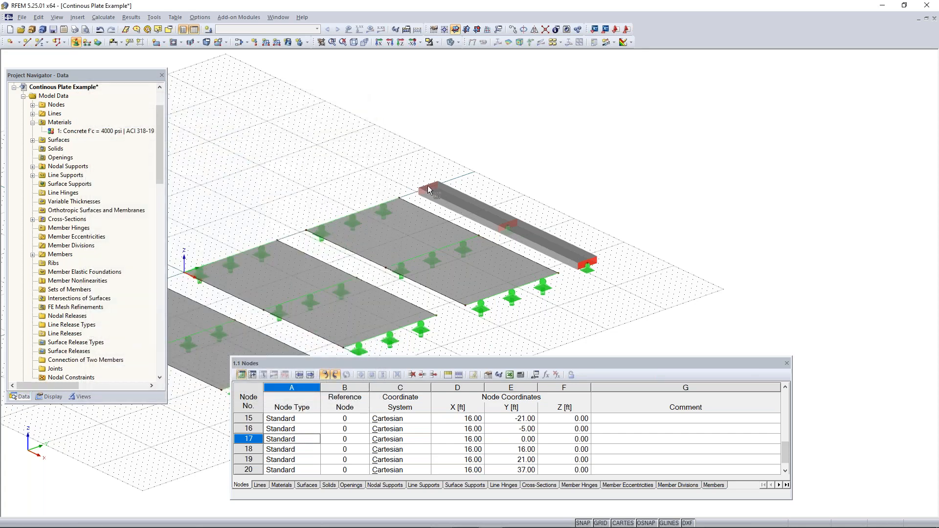
pyautogui.press('Escape')
# Display the model as a wireframe and examine the three nodal supports along the beam
pyautogui.scroll(2, 509, 230)
pyautogui.click(451, 42)
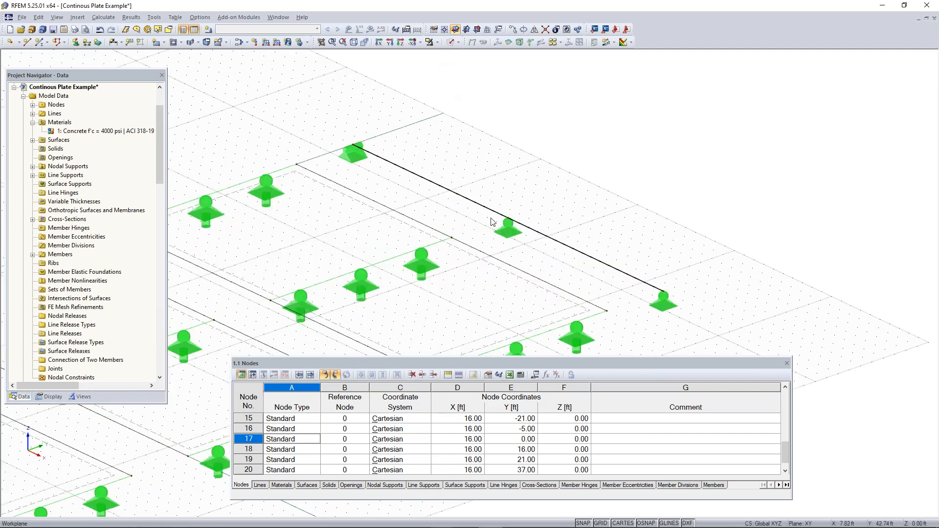
pyautogui.scroll(2, 509, 230)
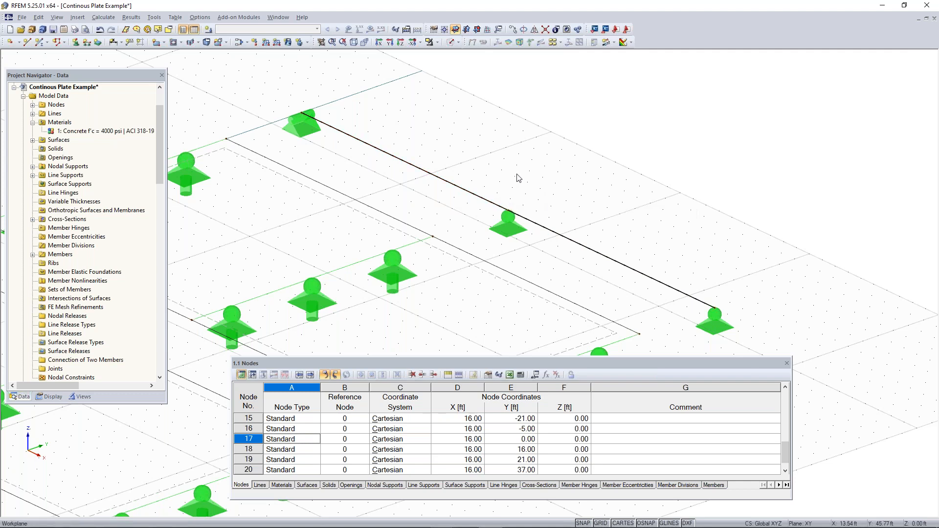
pyautogui.scroll(-2, 510, 178)
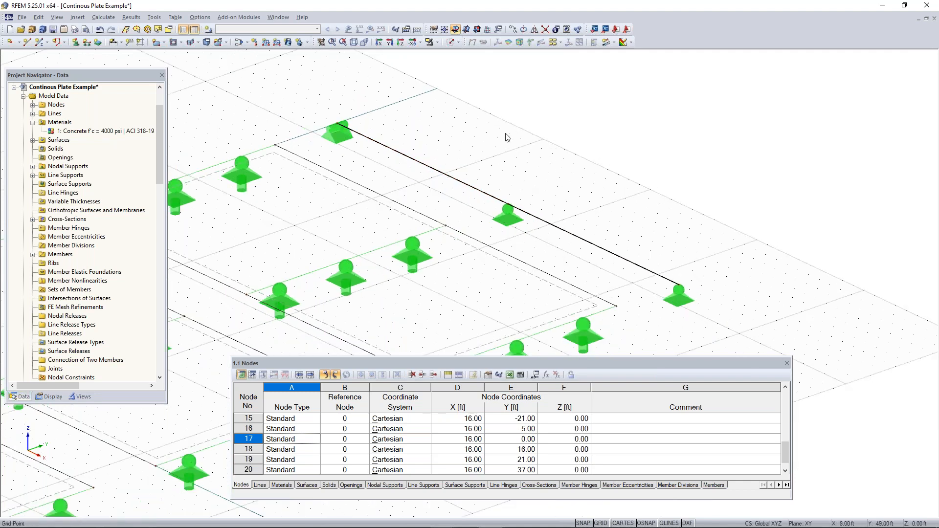
pyautogui.scroll(3, 333, 135)
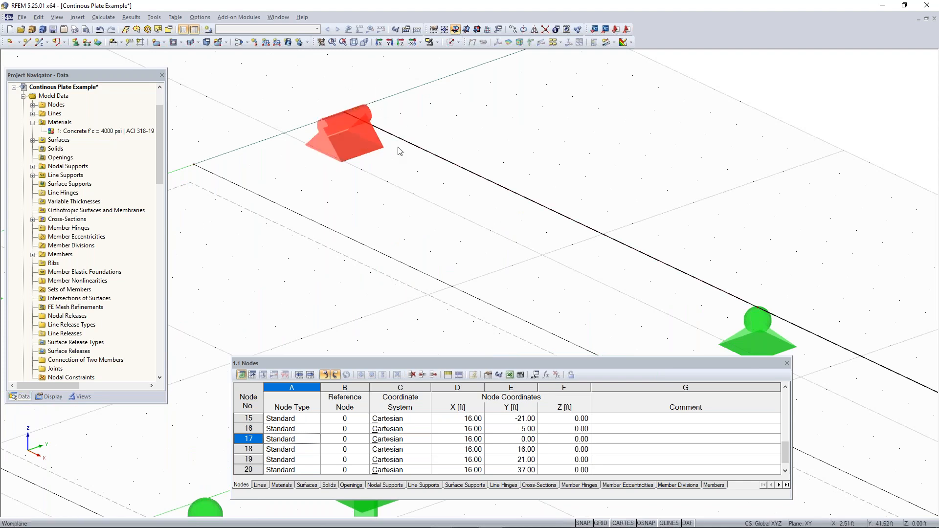
pyautogui.scroll(-2, 377, 131)
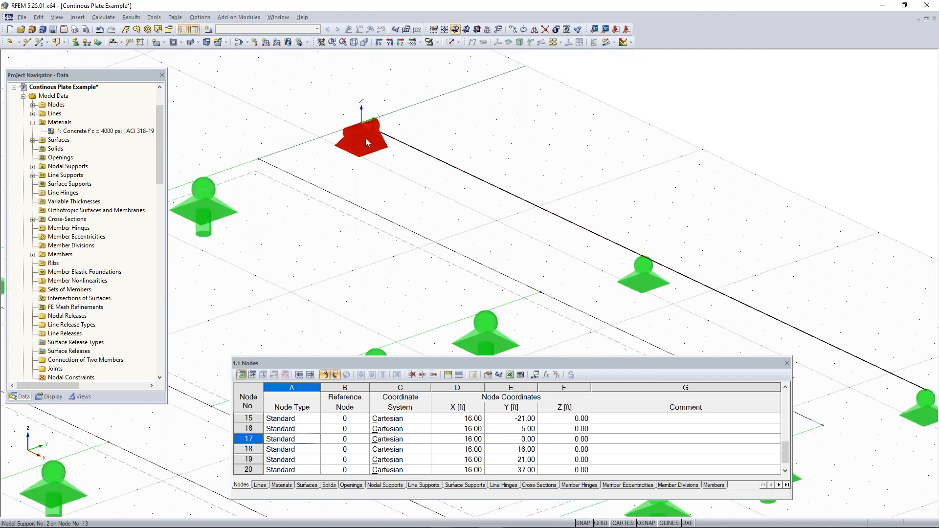
# Turn on the local axis systems of members and check the axis directions on both halves of the beam
pyautogui.scroll(-2, 366, 138)
pyautogui.rightClick(444, 167)
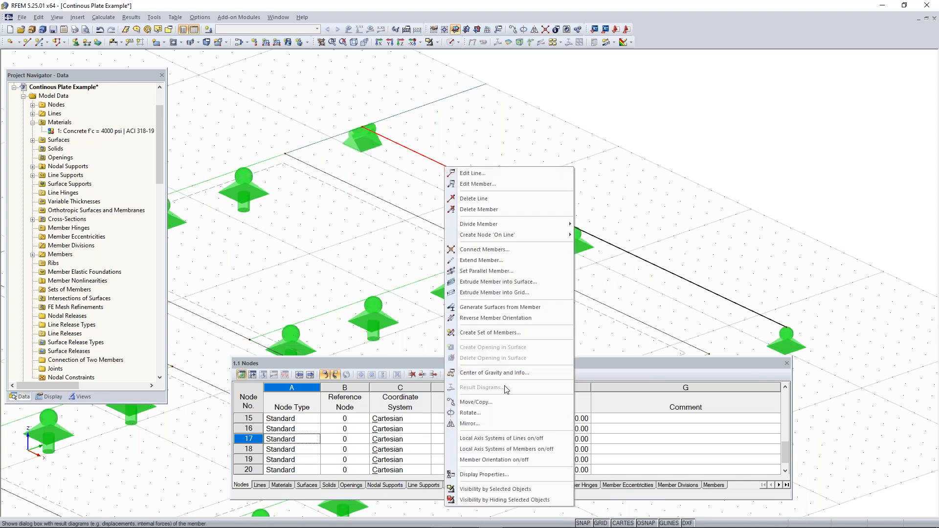
pyautogui.click(507, 449)
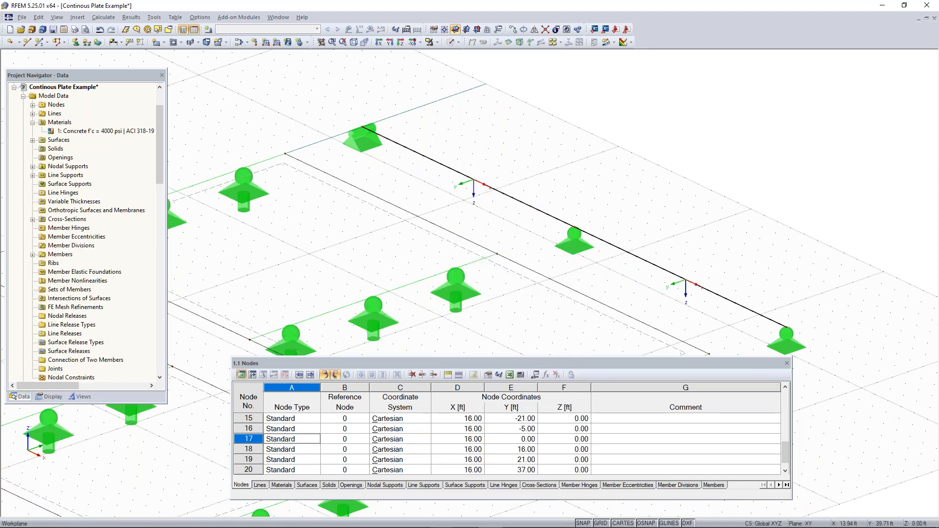
pyautogui.moveTo(620, 278); pyautogui.dragTo(546, 253, button='middle')
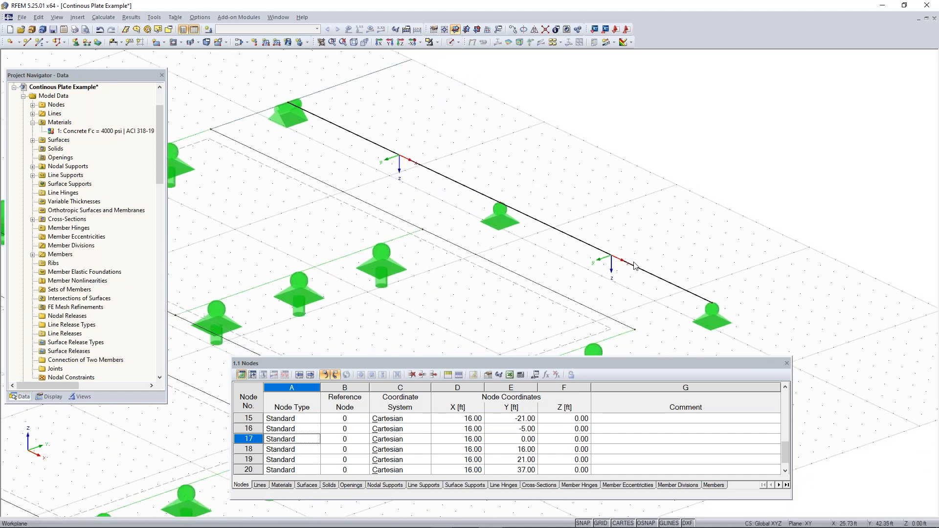
pyautogui.scroll(1, 614, 266)
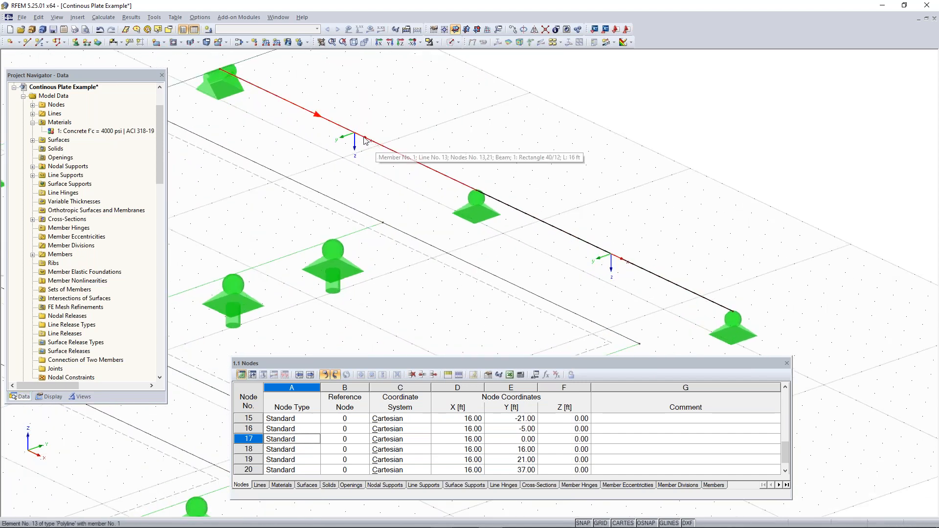
pyautogui.scroll(-3, 376, 146)
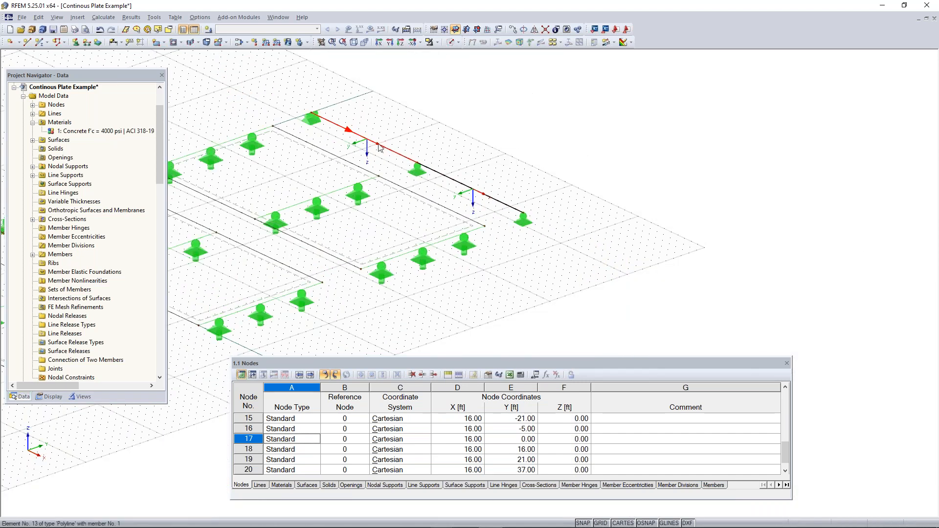
# Turn off the display of the members' local axis systems on the beam
pyautogui.rightClick(379, 143)
pyautogui.click(439, 429)
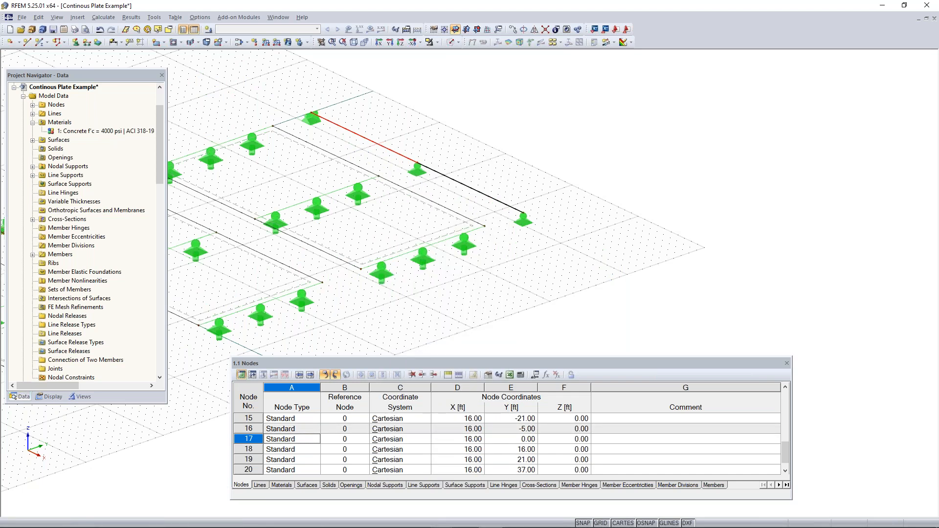
pyautogui.scroll(-2, 419, 227)
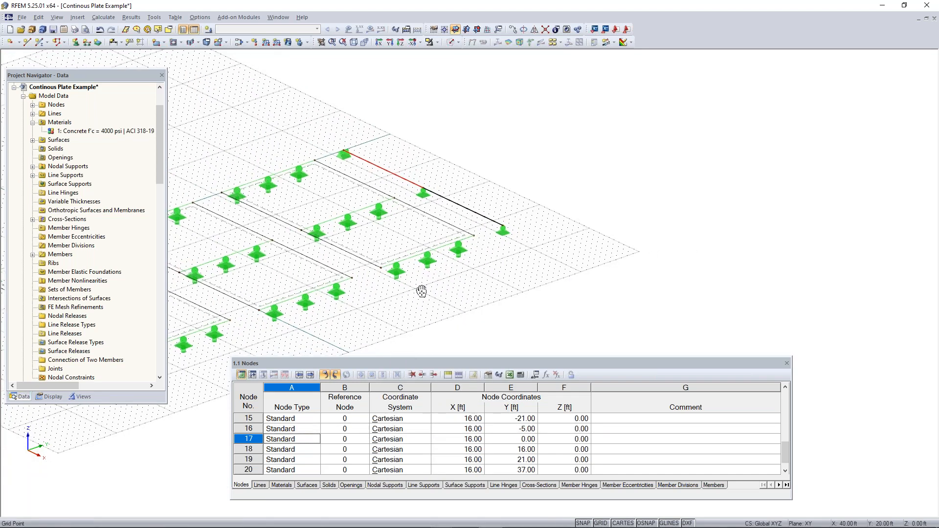
pyautogui.moveTo(422, 291); pyautogui.dragTo(587, 254, button='middle')
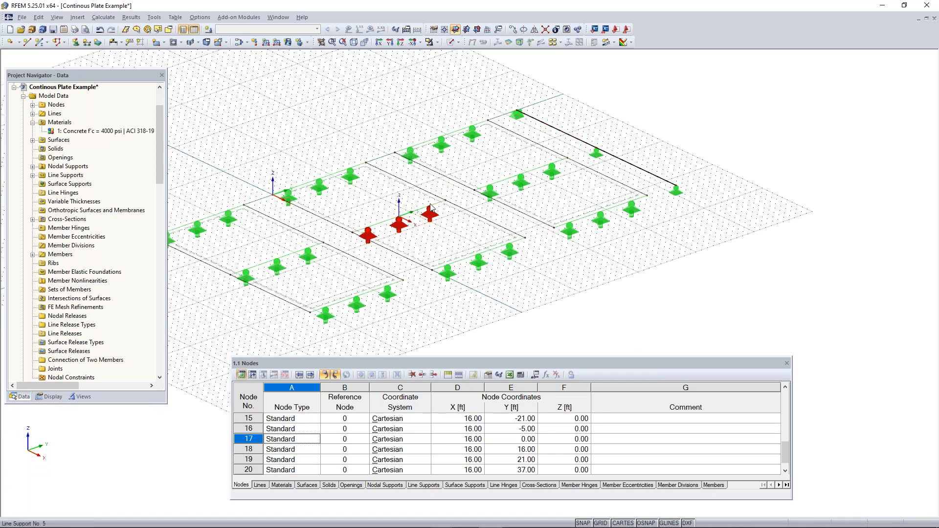
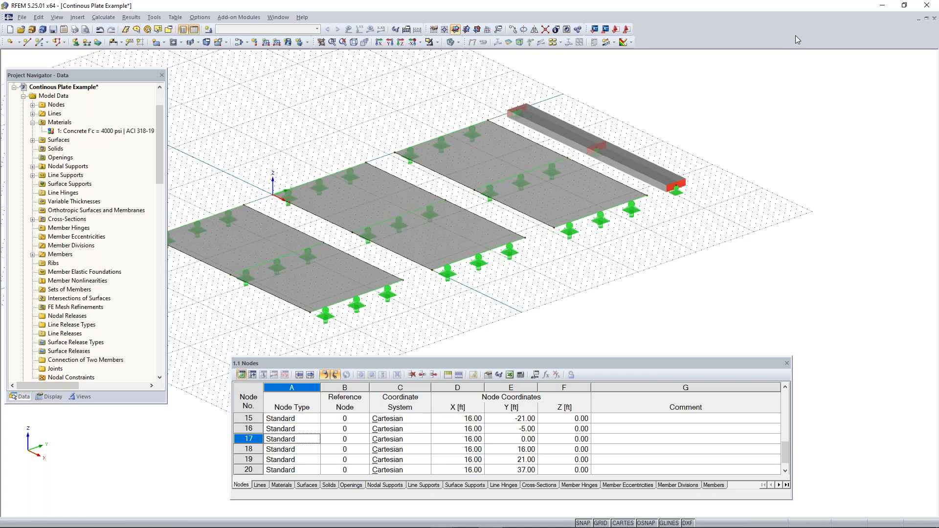
pyautogui.moveTo(375, 128); pyautogui.dragTo(440, 118, button='middle')
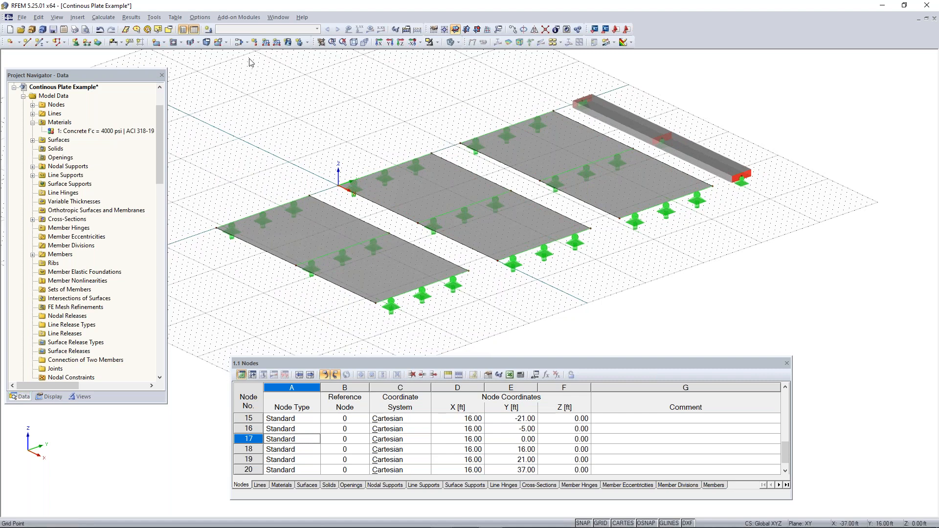
# Create a new load case in the Dead action category with the description Load Case 1
pyautogui.click(209, 30)
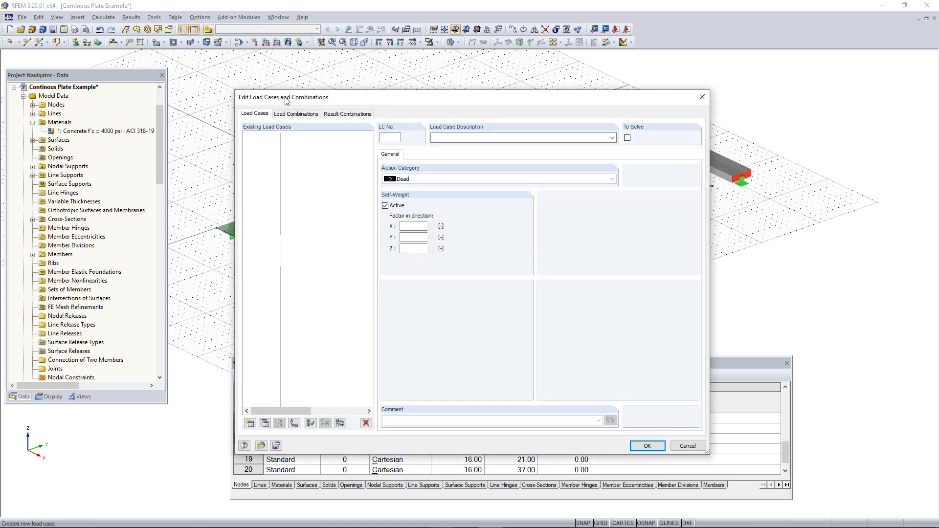
pyautogui.moveTo(395, 82); pyautogui.dragTo(330, 87)
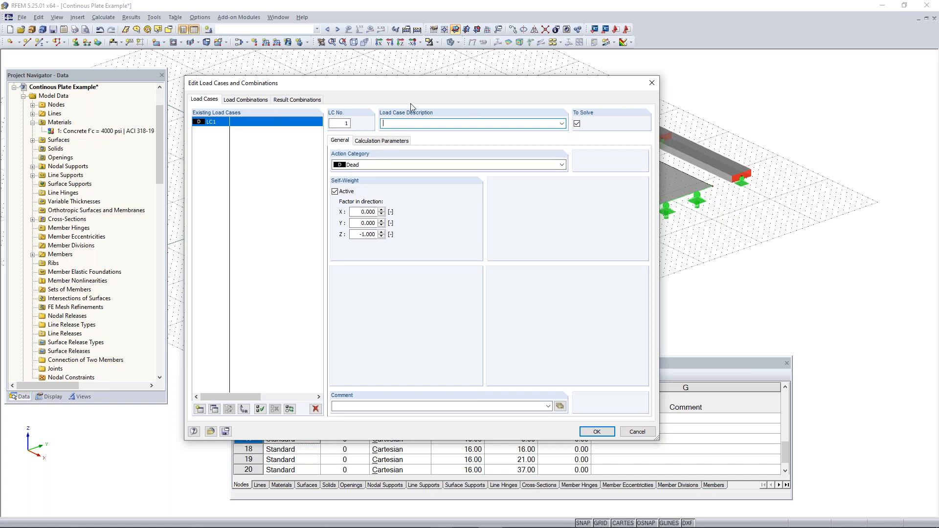
pyautogui.click(413, 123)
pyautogui.write('Load cas')
pyautogui.press('BackSpace')
pyautogui.press('BackSpace')
pyautogui.press('BackSpace')
pyautogui.write('ase')
# Deactivate self-weight for Load Case 1 and accept the load case settings
pyautogui.click(345, 194)
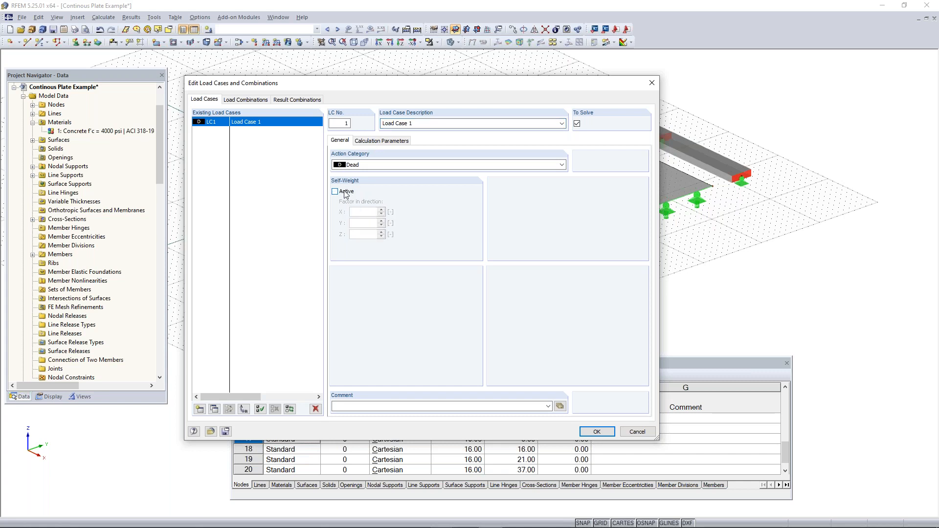
pyautogui.click(345, 192)
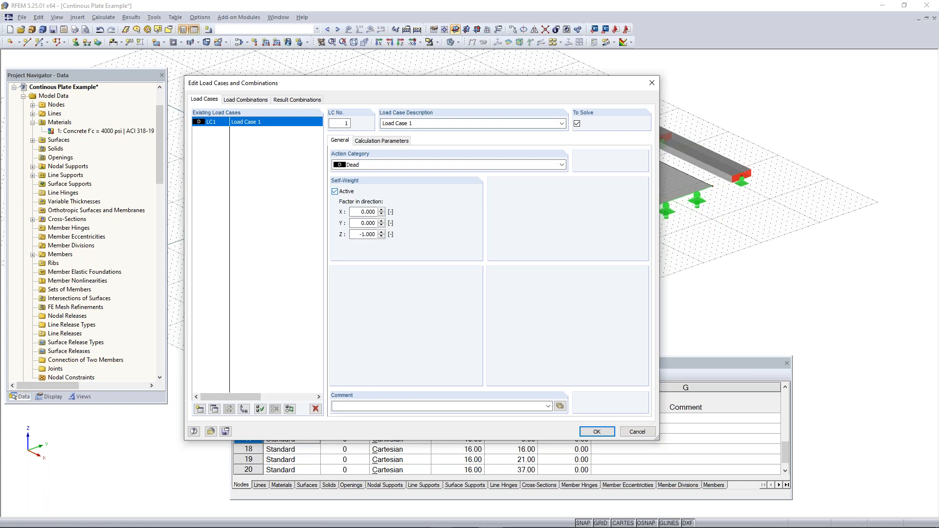
pyautogui.doubleClick(364, 234)
pyautogui.click(359, 234)
pyautogui.click(335, 191)
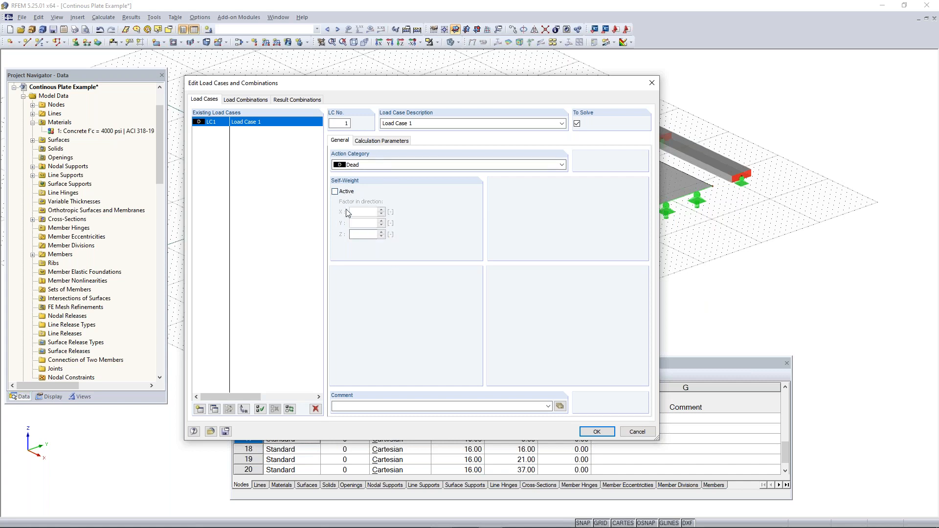
pyautogui.click(598, 432)
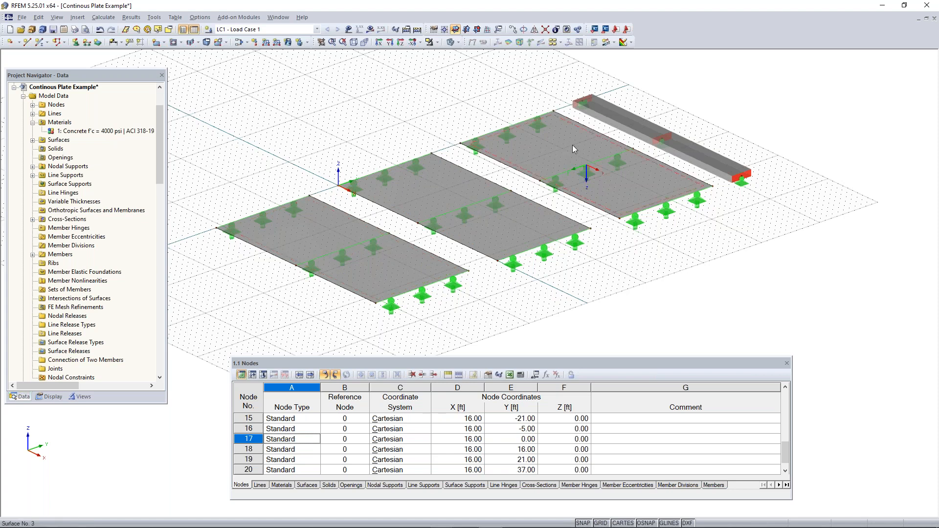
pyautogui.click(289, 43)
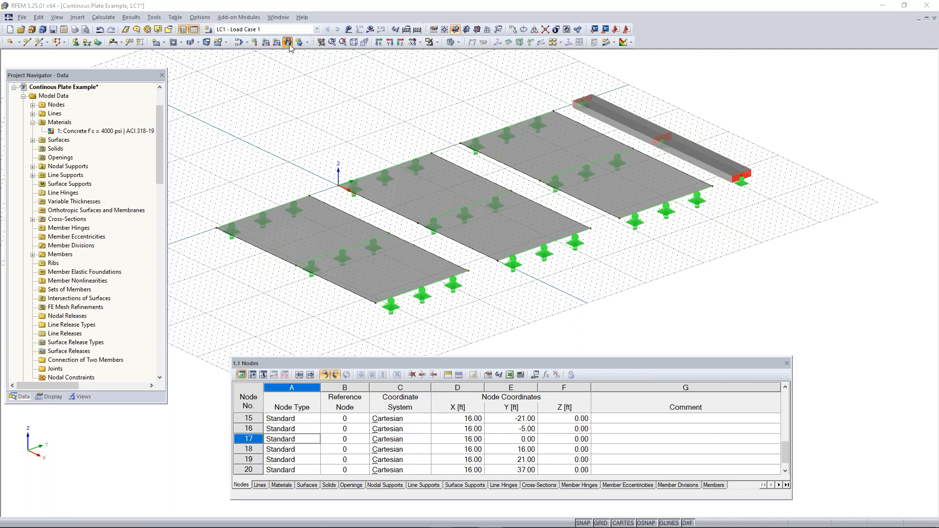
pyautogui.press('Return')
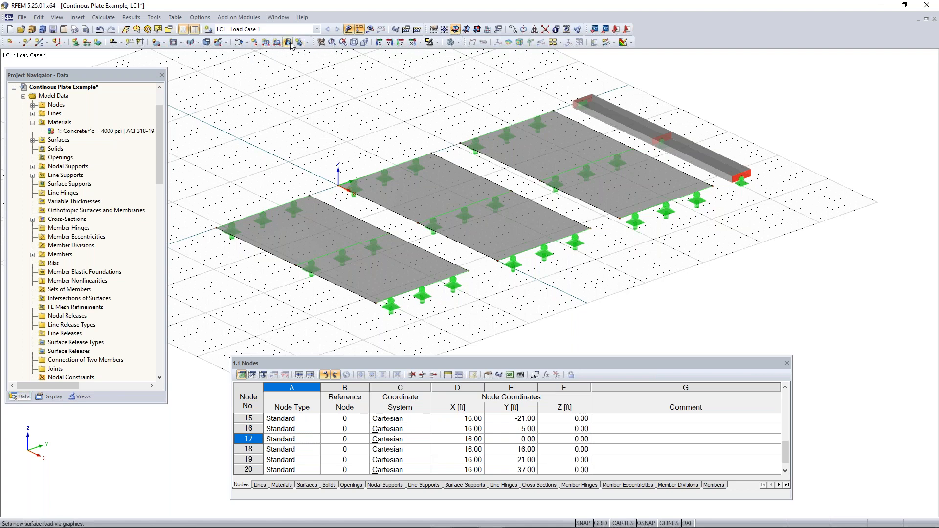
pyautogui.click(77, 17)
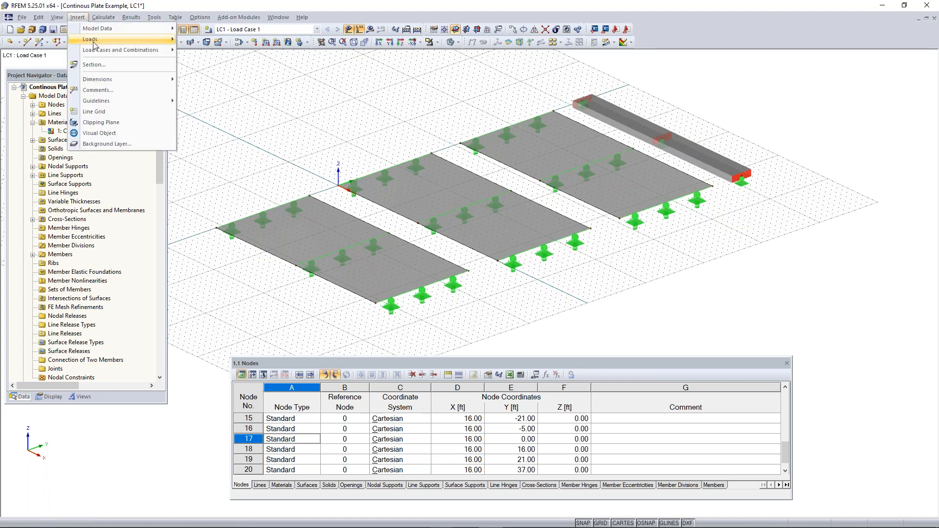
pyautogui.moveTo(95, 44)
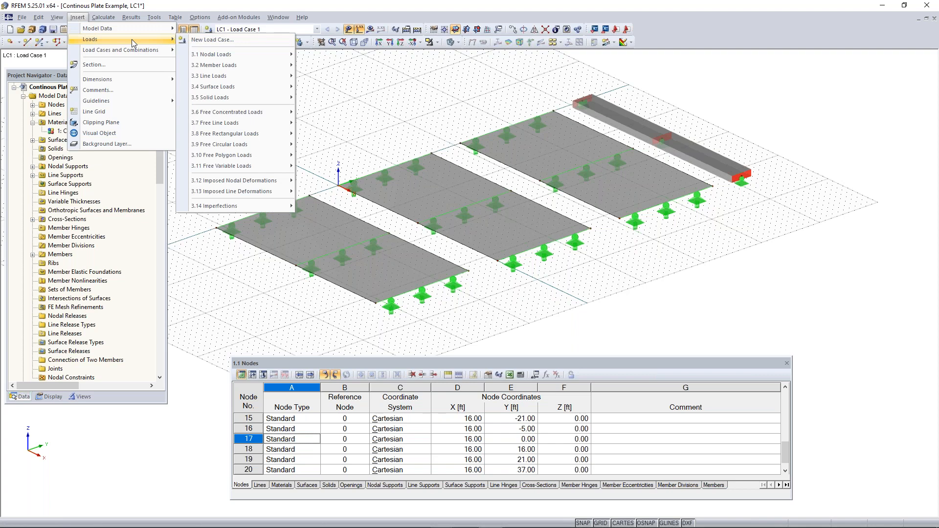
pyautogui.click(341, 86)
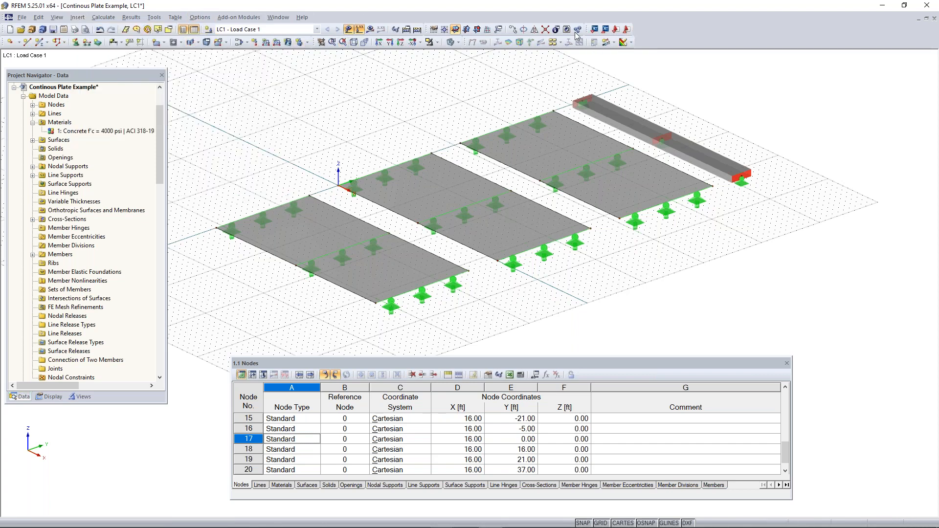
# Define a uniform surface force of 0.210 ksf in global direction ZL and apply it to all three plate surfaces
pyautogui.click(288, 42)
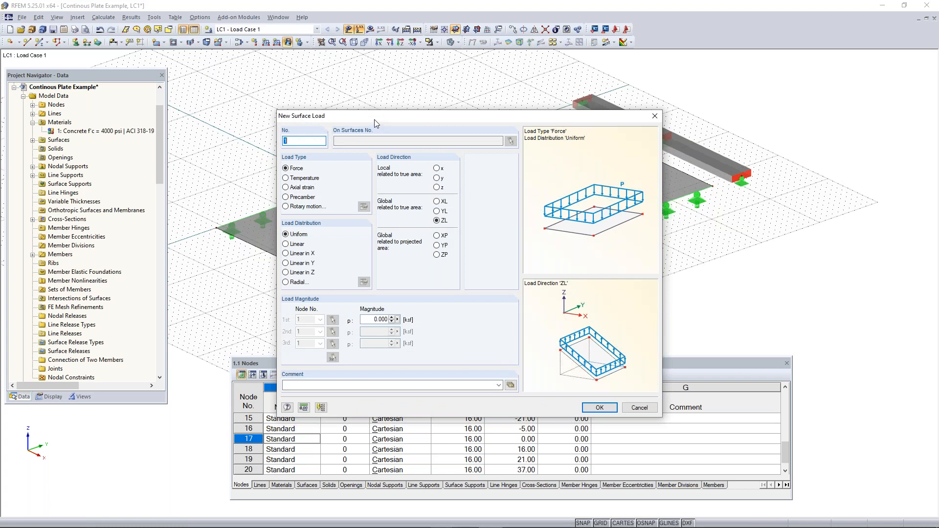
pyautogui.moveTo(400, 119); pyautogui.dragTo(376, 108)
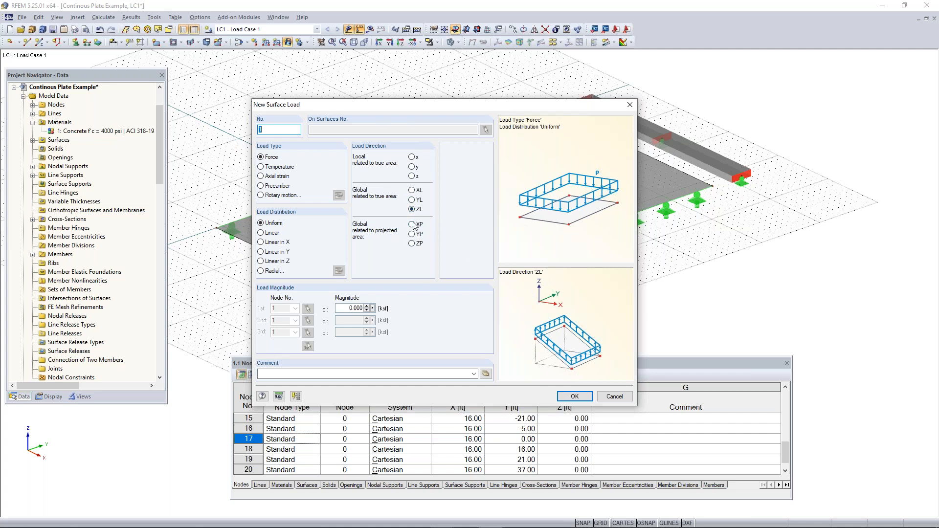
pyautogui.doubleClick(354, 308)
pyautogui.write('0.210')
pyautogui.click(572, 396)
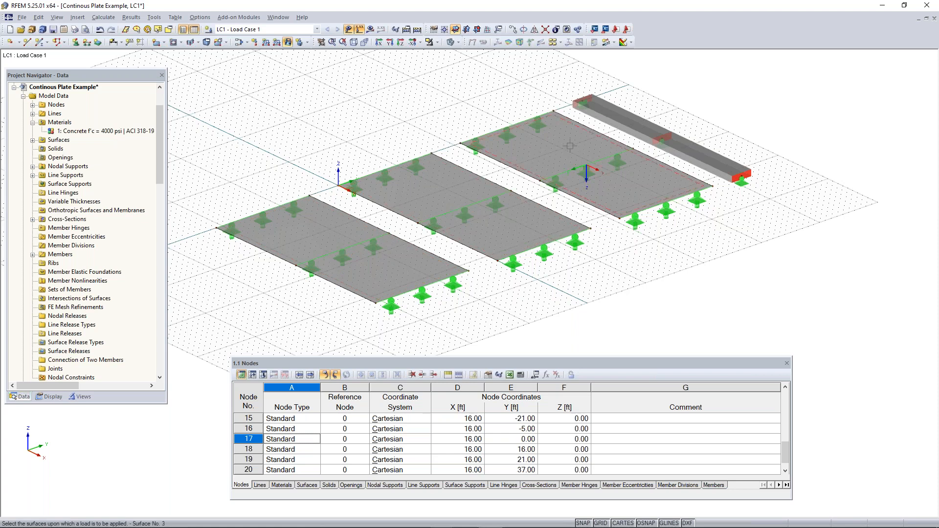
pyautogui.click(300, 237)
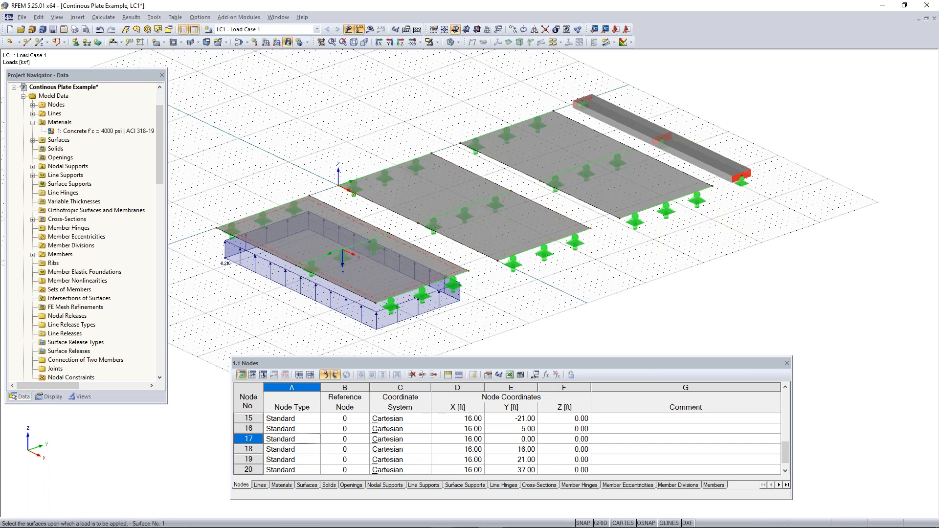
pyautogui.click(445, 189)
pyautogui.click(592, 173)
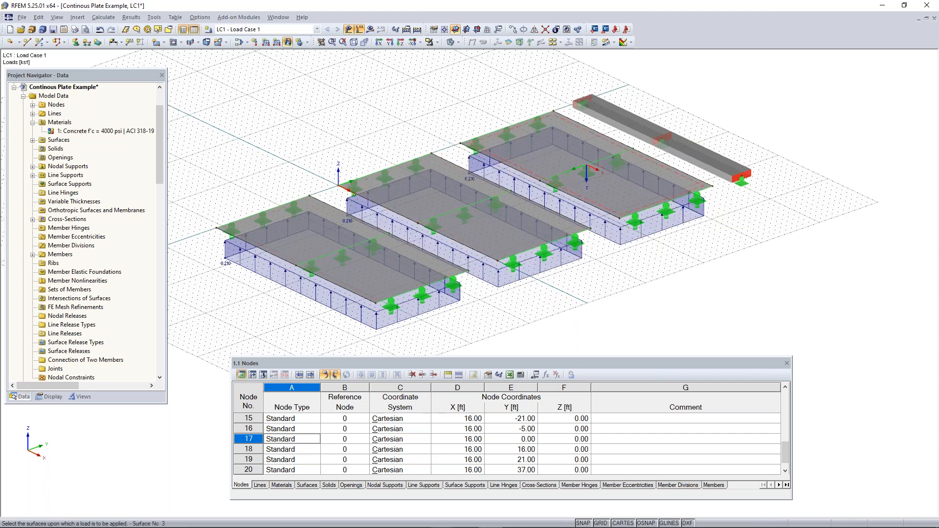
pyautogui.rightClick(611, 295)
# Select the surface loads on all three plates and set their magnitude to -0.210 ksf so they act downward
pyautogui.keyDown('ctrl'); pyautogui.moveTo(611, 295); pyautogui.dragTo(586, 286, button='middle'); pyautogui.keyUp('ctrl')
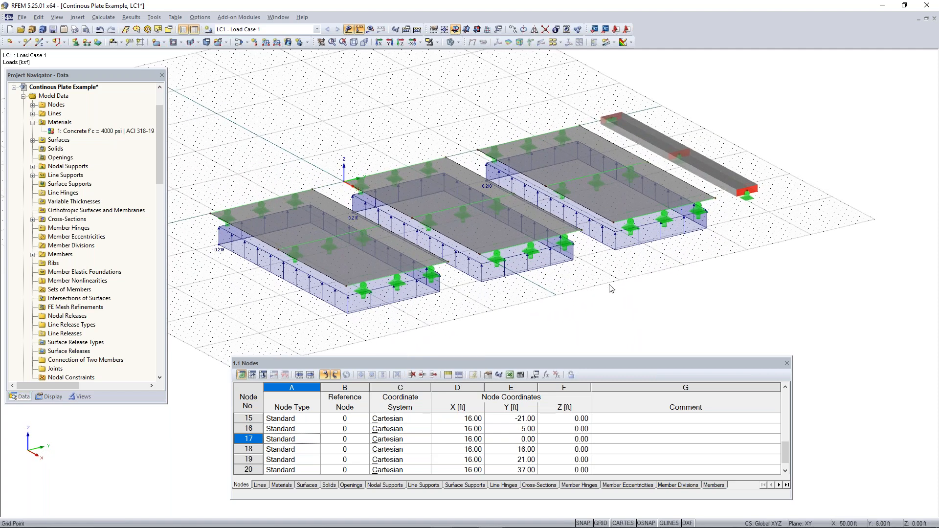
pyautogui.rightClick(610, 286)
pyautogui.click(602, 301)
pyautogui.keyDown('ctrl'); pyautogui.moveTo(623, 312); pyautogui.dragTo(473, 222, button='middle'); pyautogui.keyUp('ctrl')
pyautogui.rightClick(473, 220)
pyautogui.click(558, 138)
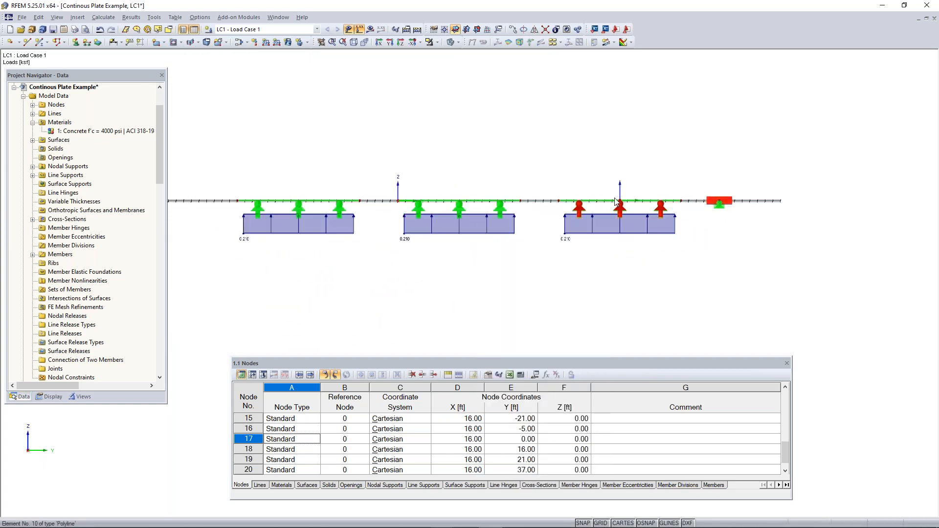
pyautogui.moveTo(700, 224); pyautogui.dragTo(226, 300)
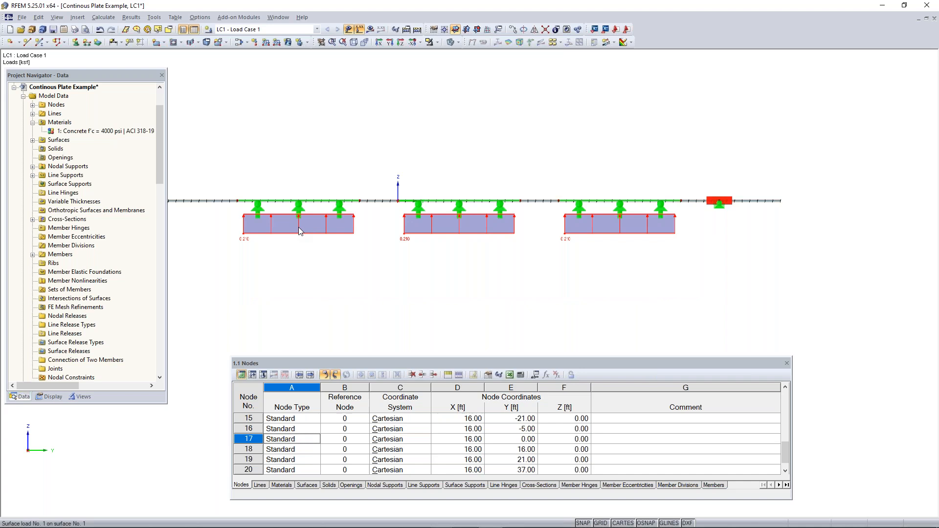
pyautogui.moveTo(299, 227)
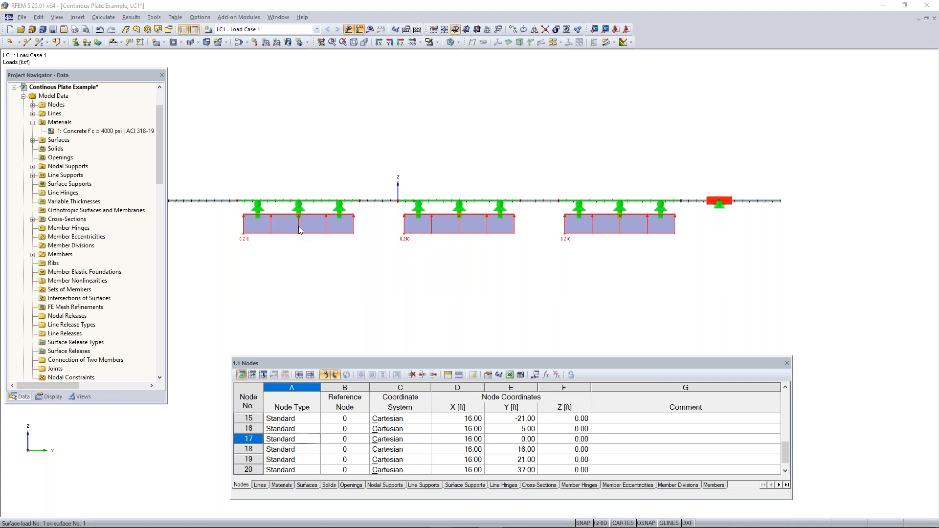
pyautogui.doubleClick(299, 227)
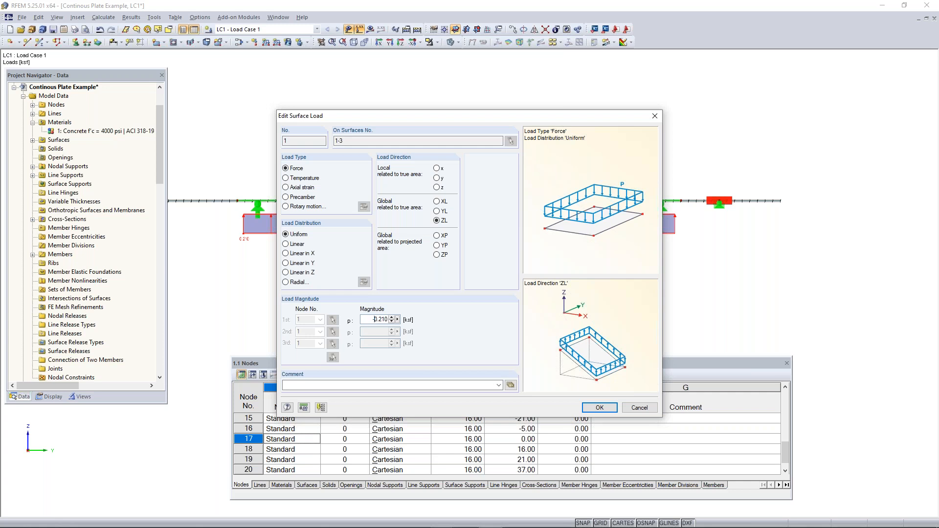
pyautogui.click(599, 408)
# Switch the work plane grid to polar and back to Cartesian, and turn the grid display off
pyautogui.keyDown('ctrl'); pyautogui.moveTo(400, 255); pyautogui.dragTo(572, 338, button='middle'); pyautogui.keyUp('ctrl')
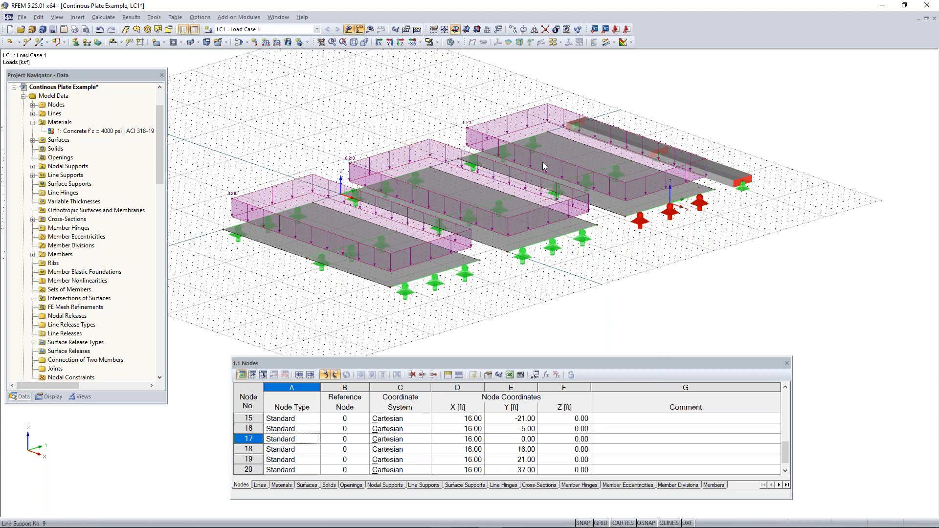
pyautogui.scroll(-1, 300, 175)
pyautogui.moveTo(300, 172); pyautogui.dragTo(446, 222, button='middle')
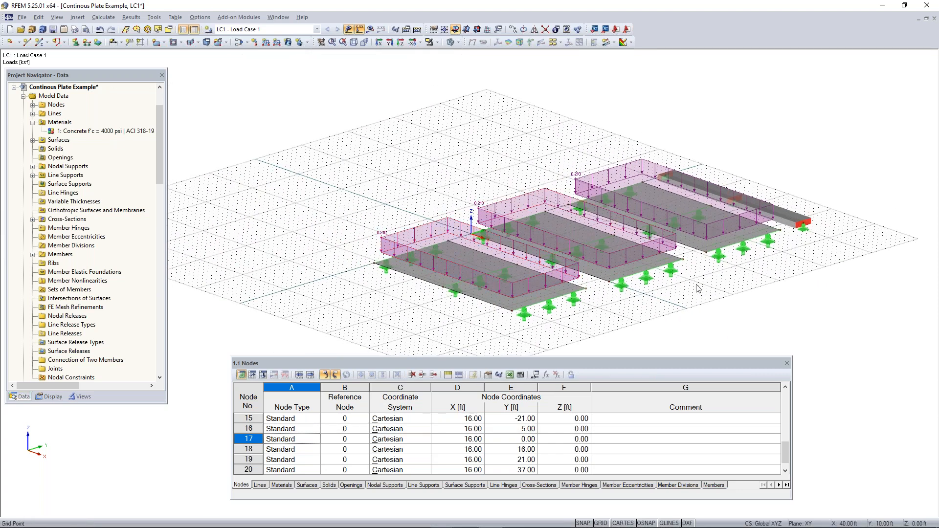
pyautogui.moveTo(698, 286); pyautogui.dragTo(626, 238, button='middle')
pyautogui.scroll(1, 628, 241)
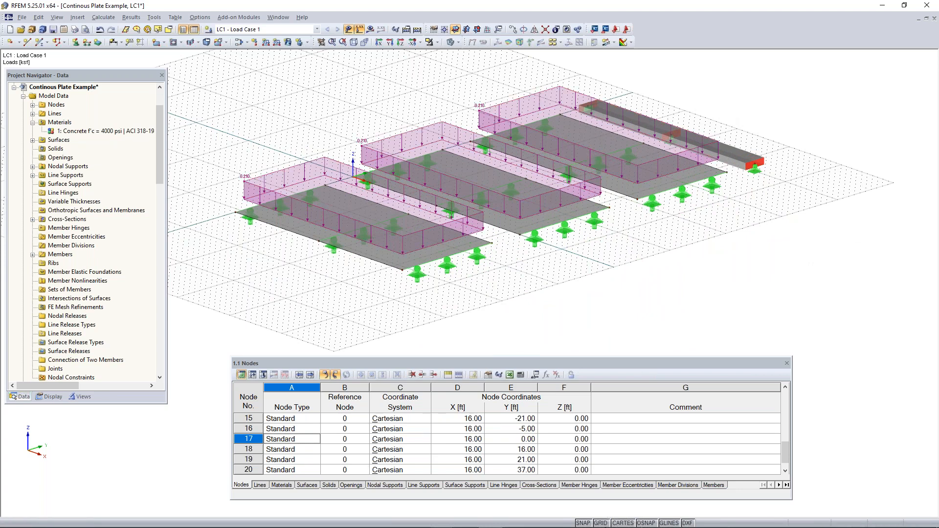
pyautogui.click(629, 523)
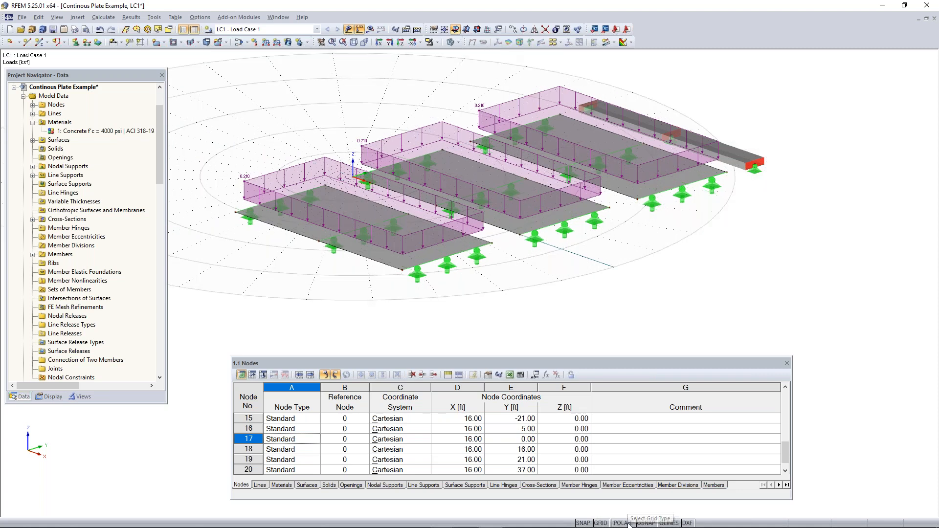
pyautogui.click(629, 523)
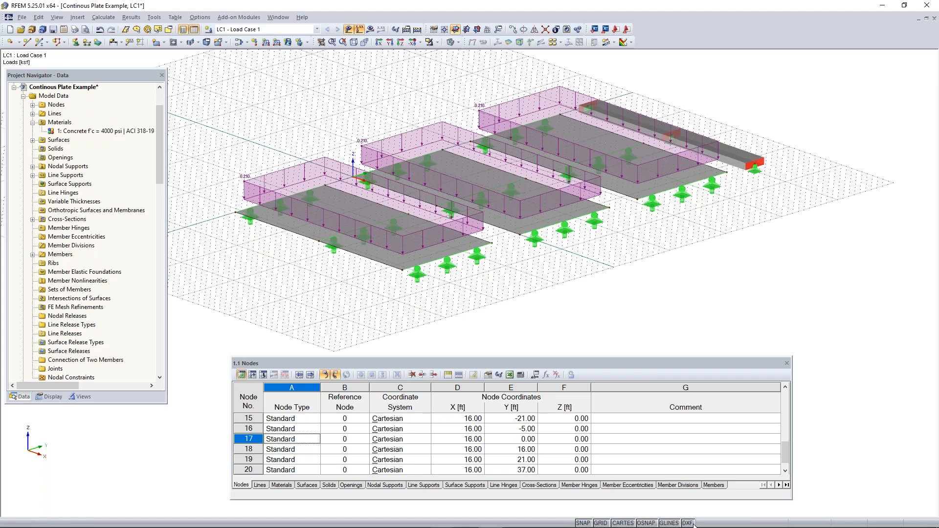
pyautogui.click(601, 524)
# Define a new uniform member force of 0.210 kip/ft in global direction ZL
pyautogui.moveTo(494, 286)
pyautogui.mouseDown(button='middle')
pyautogui.moveTo(534, 292)
pyautogui.moveTo(547, 306)
pyautogui.moveTo(612, 264)
pyautogui.moveTo(485, 303)
pyautogui.moveTo(512, 291)
pyautogui.mouseUp(button='middle')
pyautogui.keyDown('ctrl'); pyautogui.moveTo(608, 270); pyautogui.dragTo(538, 235, button='middle'); pyautogui.keyUp('ctrl')
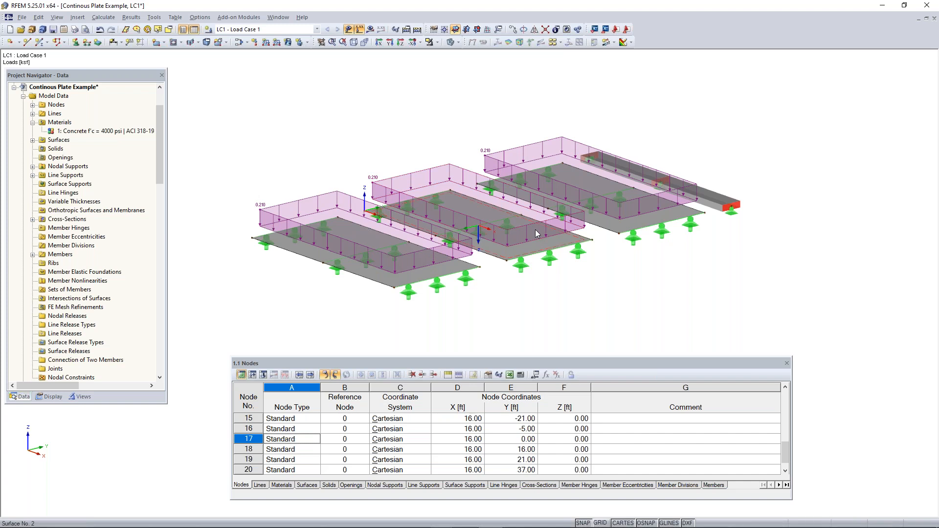
pyautogui.moveTo(535, 234)
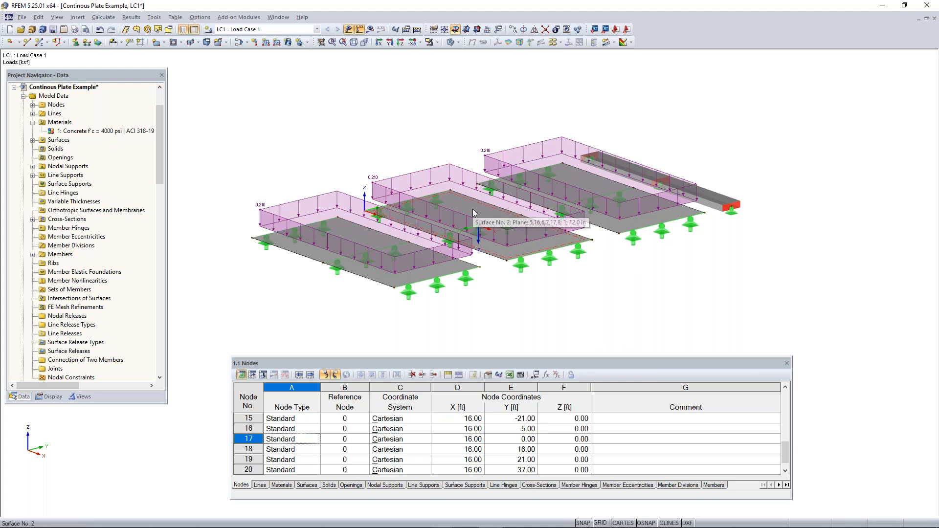
pyautogui.keyDown('ctrl'); pyautogui.moveTo(627, 183); pyautogui.dragTo(687, 201, button='middle'); pyautogui.keyUp('ctrl')
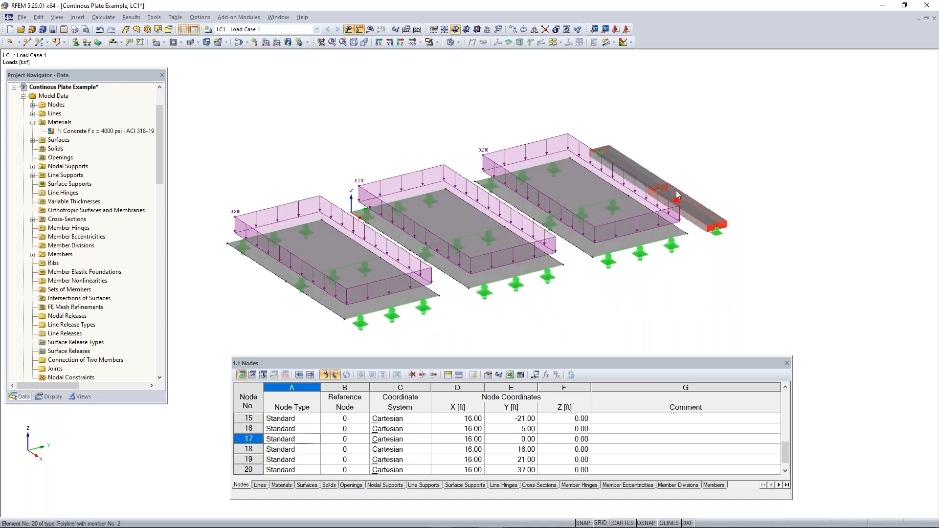
pyautogui.click(267, 43)
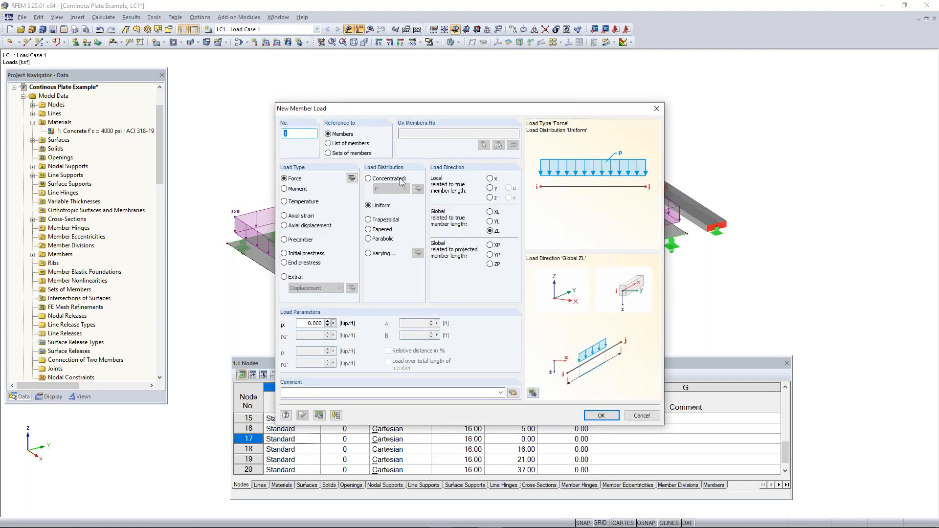
pyautogui.moveTo(400, 108); pyautogui.dragTo(589, 142)
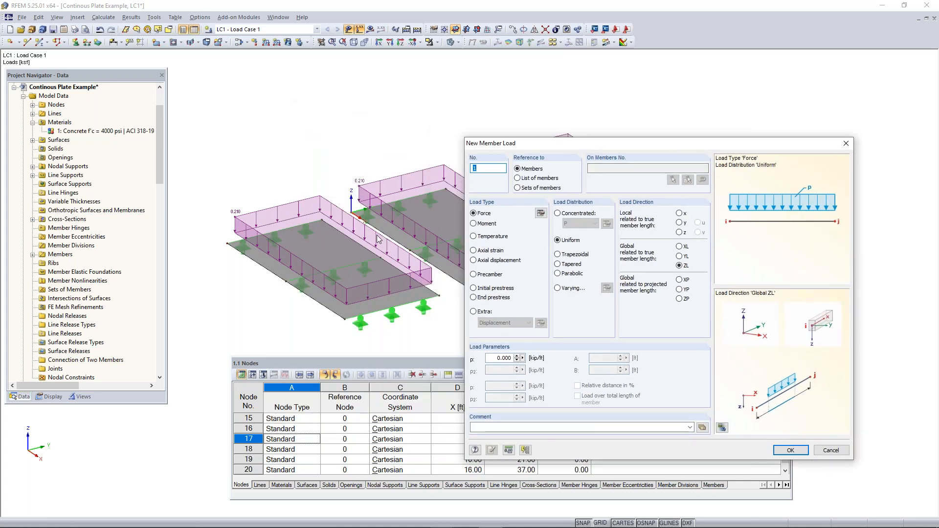
pyautogui.moveTo(648, 144); pyautogui.dragTo(319, 99)
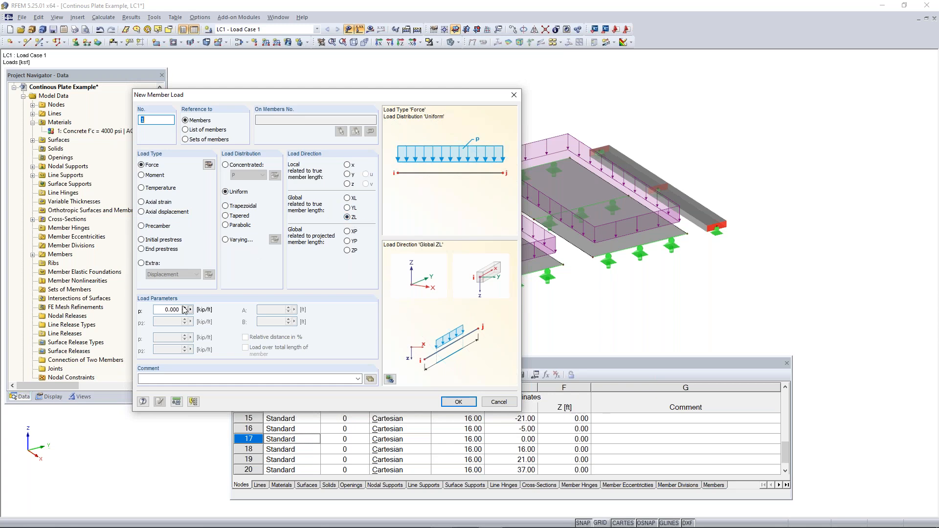
pyautogui.doubleClick(165, 309)
pyautogui.write('0.')
pyautogui.click(458, 401)
# Apply the uniform member load to both spans of the beam
pyautogui.keyDown('ctrl'); pyautogui.moveTo(716, 244); pyautogui.dragTo(463, 235, button='middle'); pyautogui.keyUp('ctrl')
pyautogui.scroll(2, 538, 220)
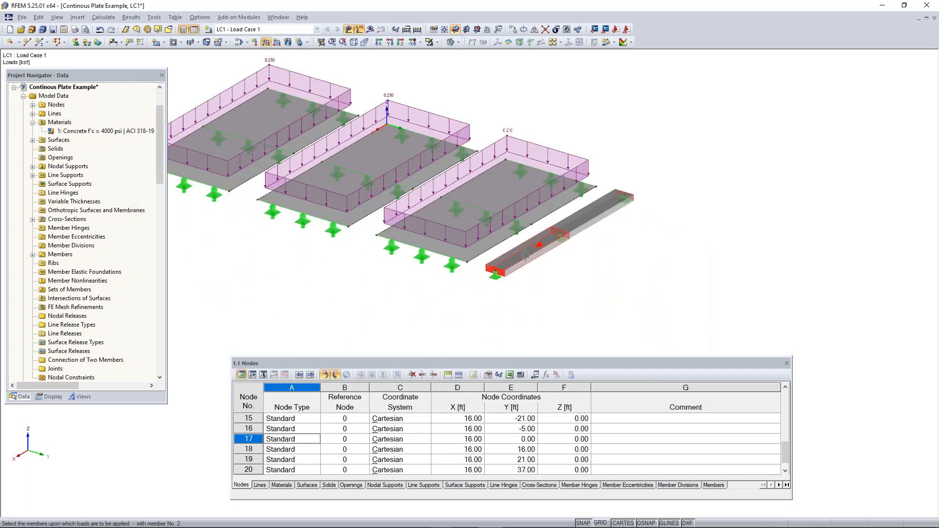
pyautogui.click(585, 208)
pyautogui.click(584, 208)
pyautogui.moveTo(644, 237); pyautogui.dragTo(533, 328)
# Reverse the sign of the beam's 0.210 kip/ft member load so it acts downward on both members
pyautogui.keyDown('ctrl'); pyautogui.moveTo(694, 273); pyautogui.dragTo(630, 215, button='middle'); pyautogui.keyUp('ctrl')
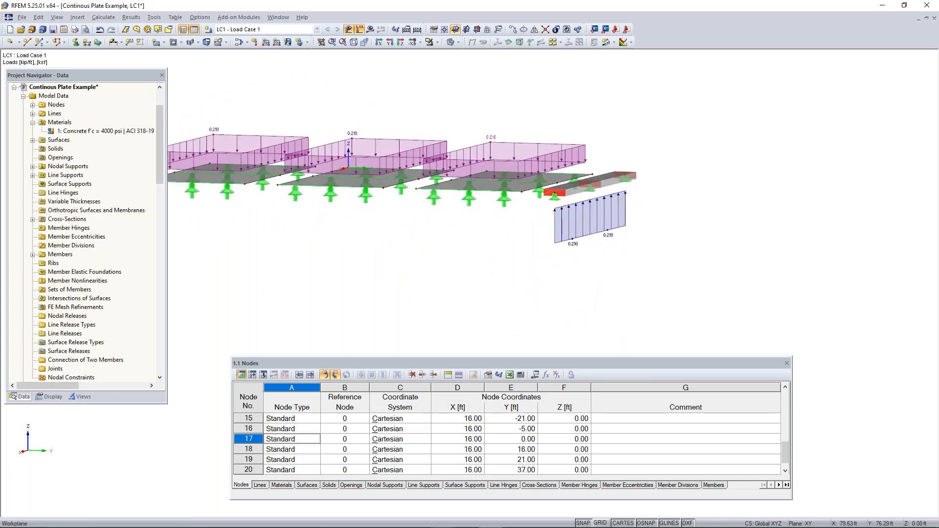
pyautogui.click(564, 239)
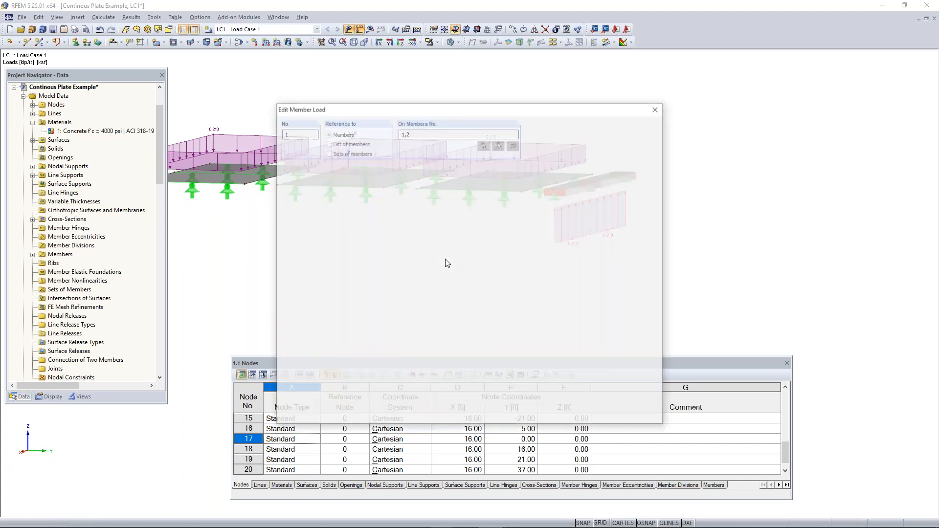
pyautogui.click(305, 321)
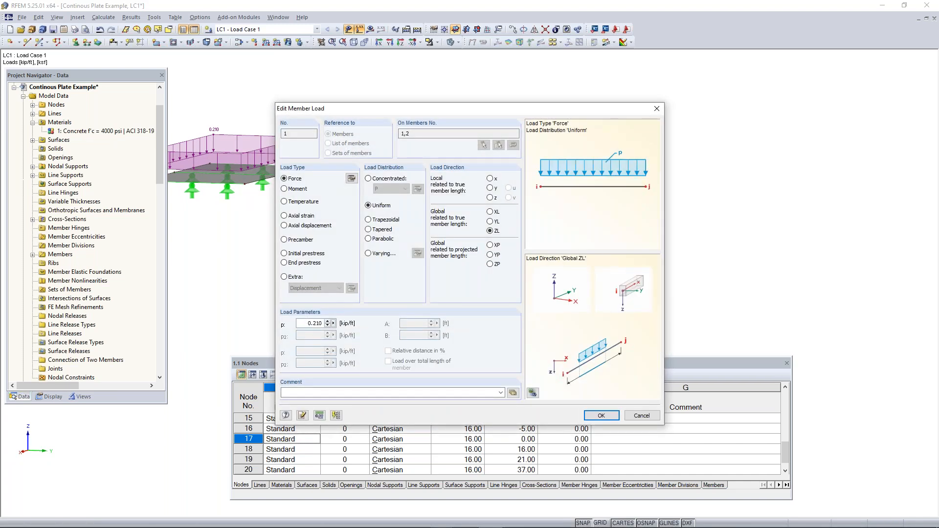
pyautogui.click(590, 414)
# Hide the load display and generate the FE mesh for the model
pyautogui.moveTo(409, 247); pyautogui.dragTo(648, 317, button='middle')
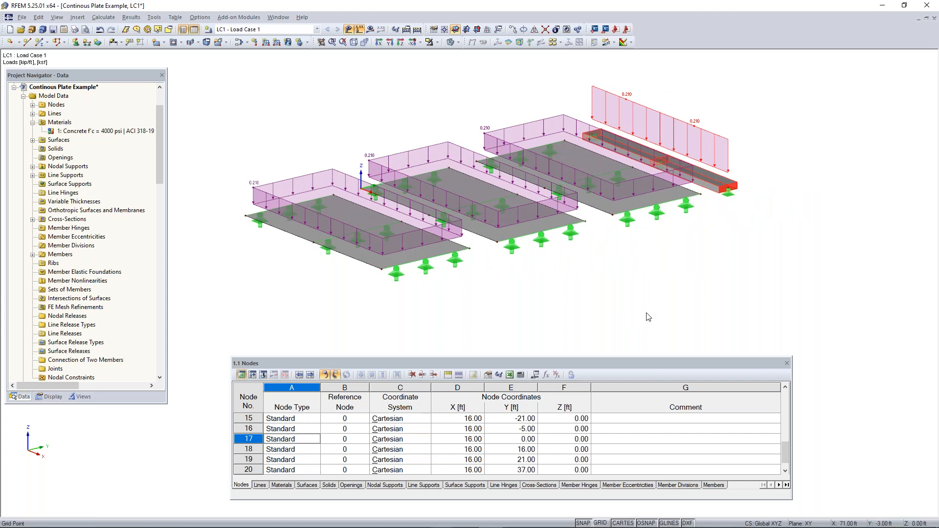
pyautogui.keyDown('ctrl'); pyautogui.moveTo(556, 292); pyautogui.dragTo(628, 280, button='middle'); pyautogui.keyUp('ctrl')
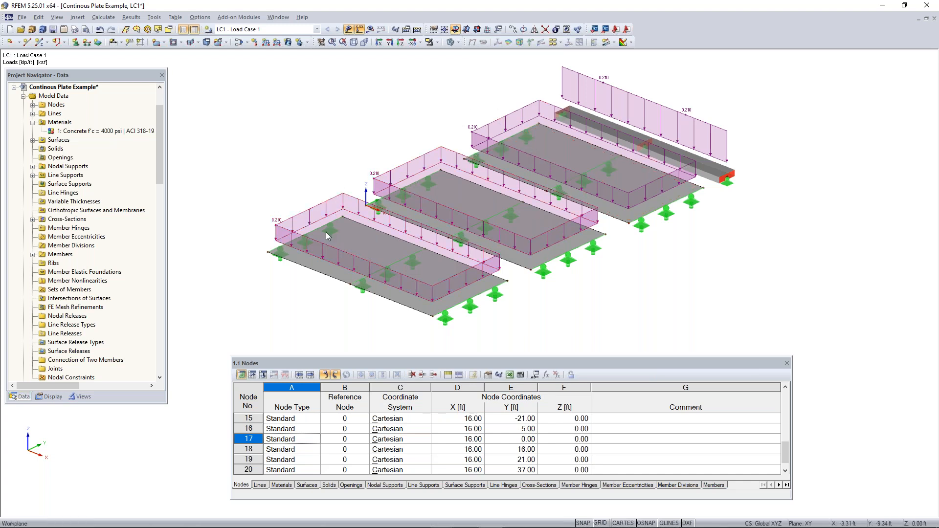
pyautogui.click(360, 29)
pyautogui.keyDown('ctrl'); pyautogui.moveTo(524, 101); pyautogui.dragTo(491, 104, button='middle'); pyautogui.keyUp('ctrl')
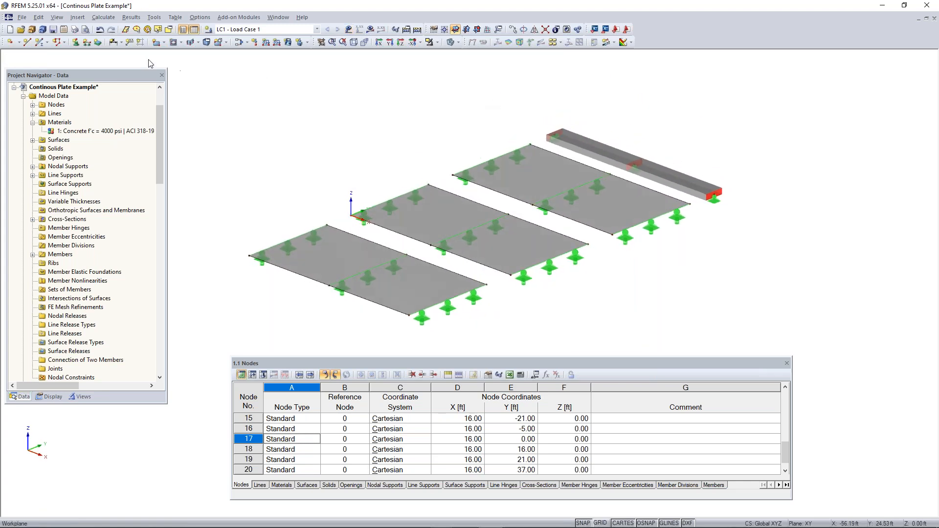
pyautogui.click(104, 17)
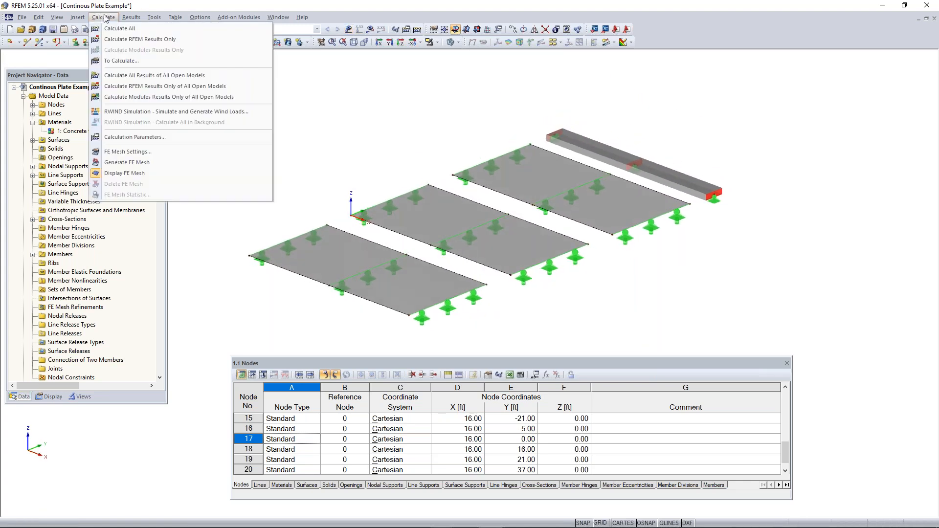
pyautogui.click(146, 163)
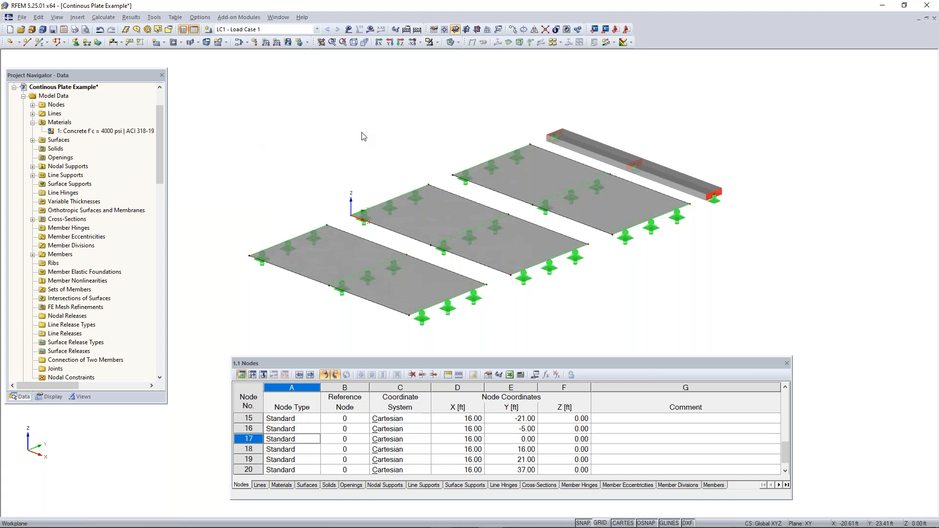
# Switch the model to wireframe display and inspect the FE mesh on the three plates
pyautogui.click(454, 235)
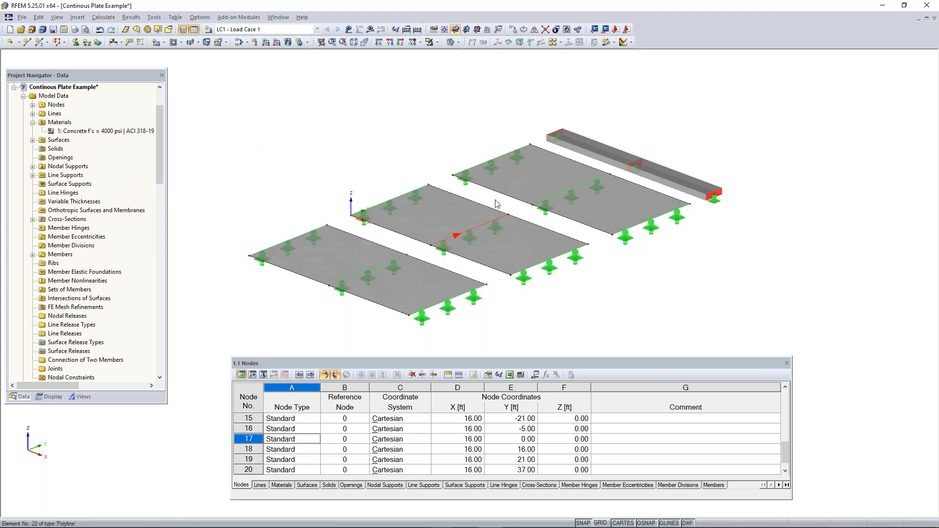
pyautogui.click(449, 43)
pyautogui.click(450, 43)
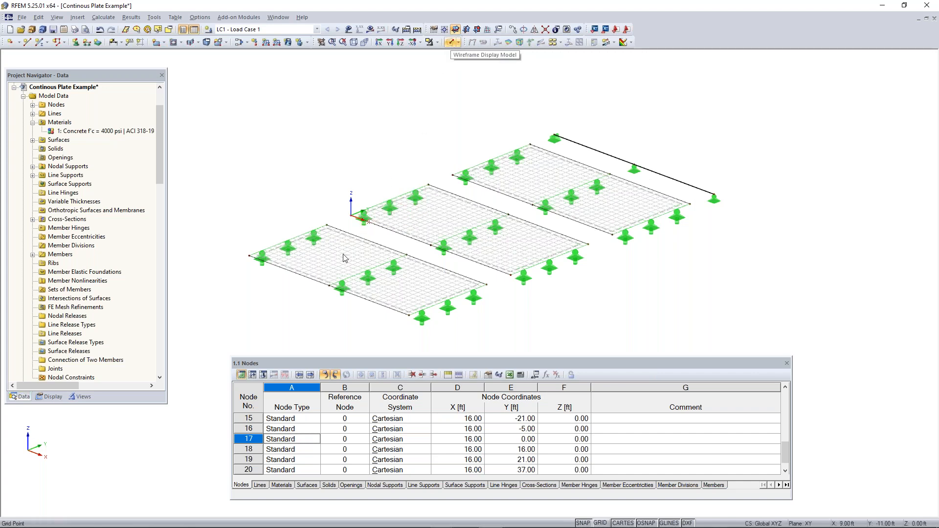
pyautogui.scroll(3, 336, 251)
pyautogui.scroll(2, 318, 269)
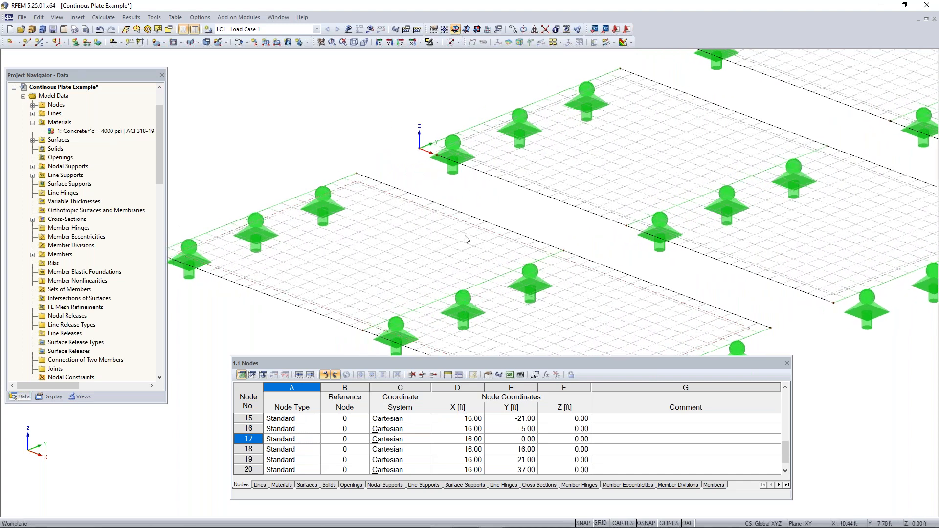
pyautogui.moveTo(635, 181); pyautogui.dragTo(521, 162, button='middle')
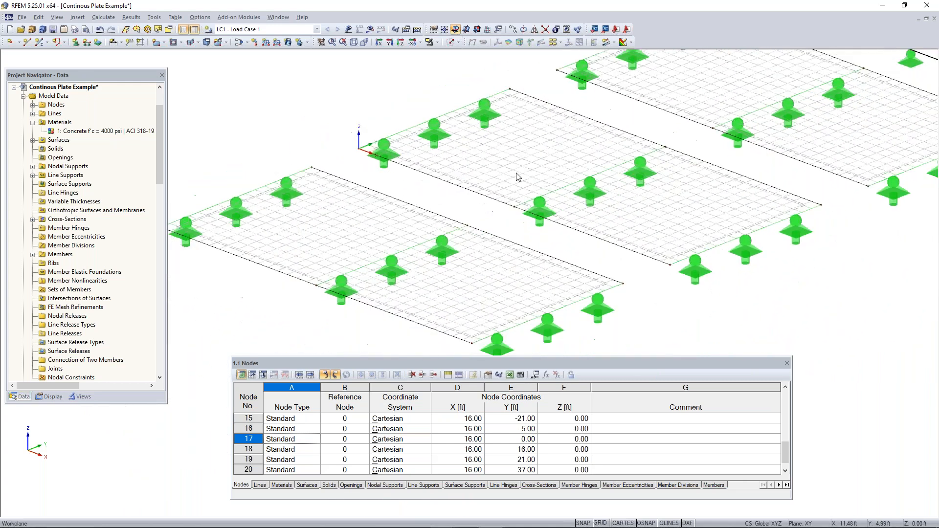
# Review the target length of finite elements in the FE mesh settings and close them
pyautogui.click(101, 18)
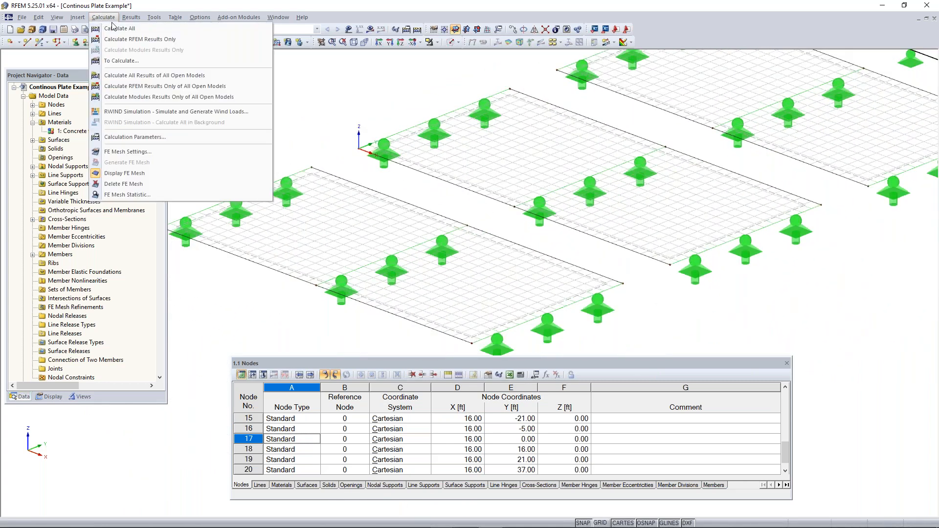
pyautogui.click(118, 151)
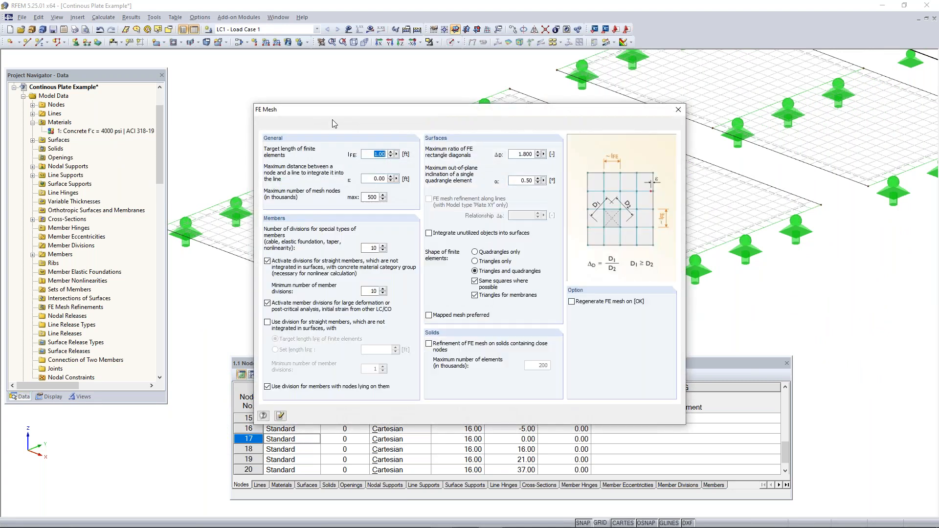
pyautogui.doubleClick(372, 154)
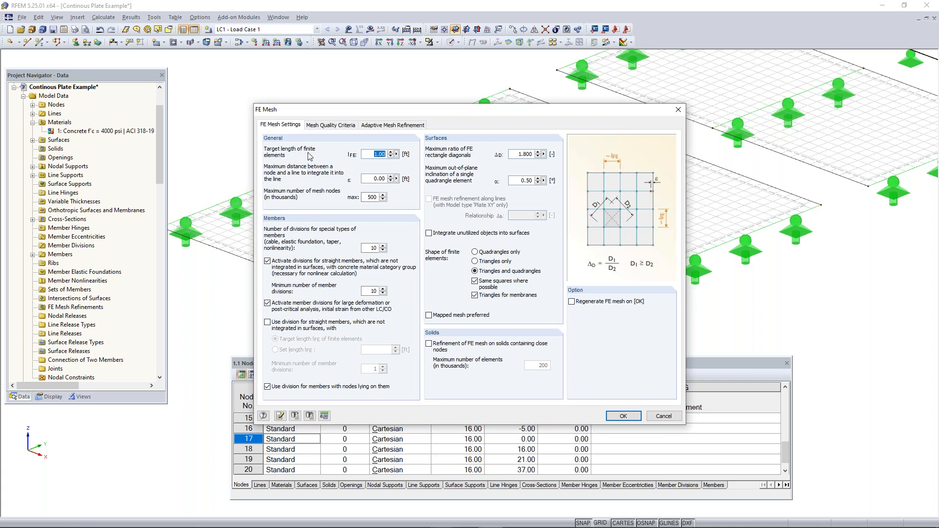
pyautogui.moveTo(379, 112); pyautogui.dragTo(440, 159)
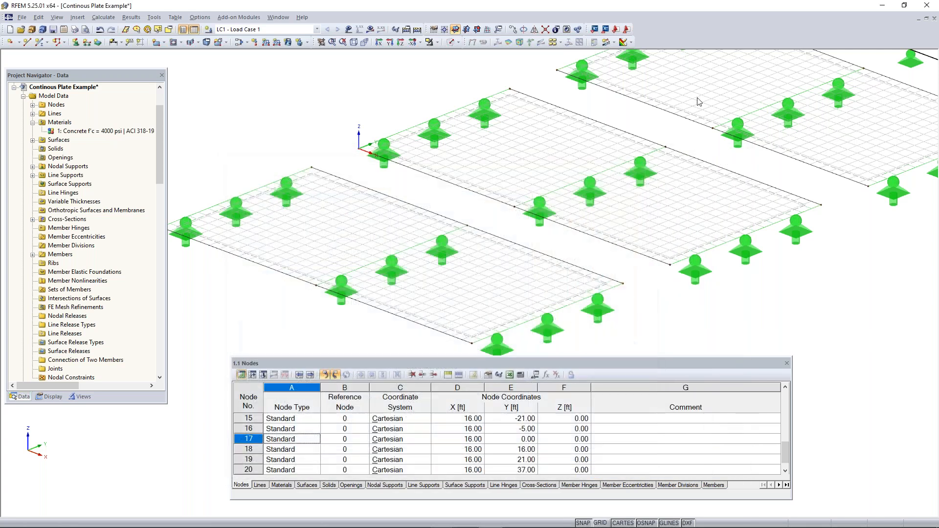
pyautogui.moveTo(604, 169); pyautogui.dragTo(544, 198, button='middle')
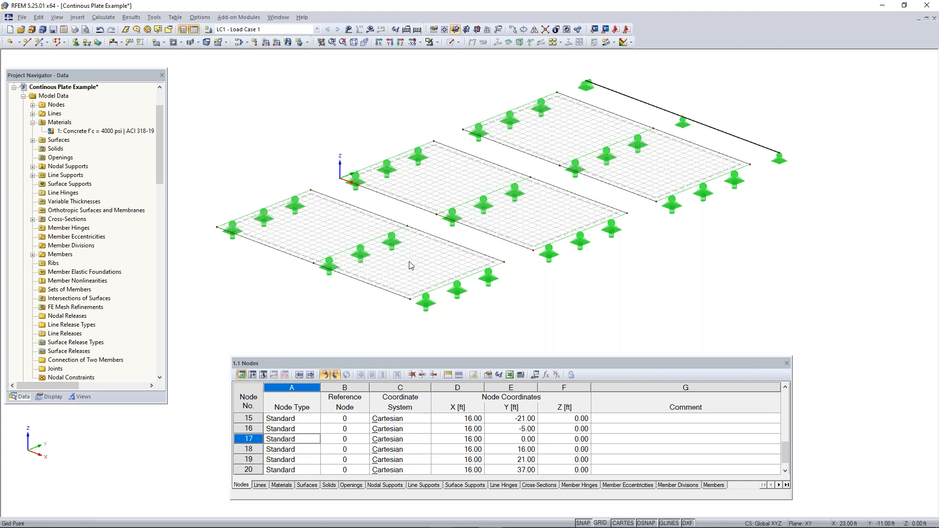
pyautogui.scroll(2, 418, 267)
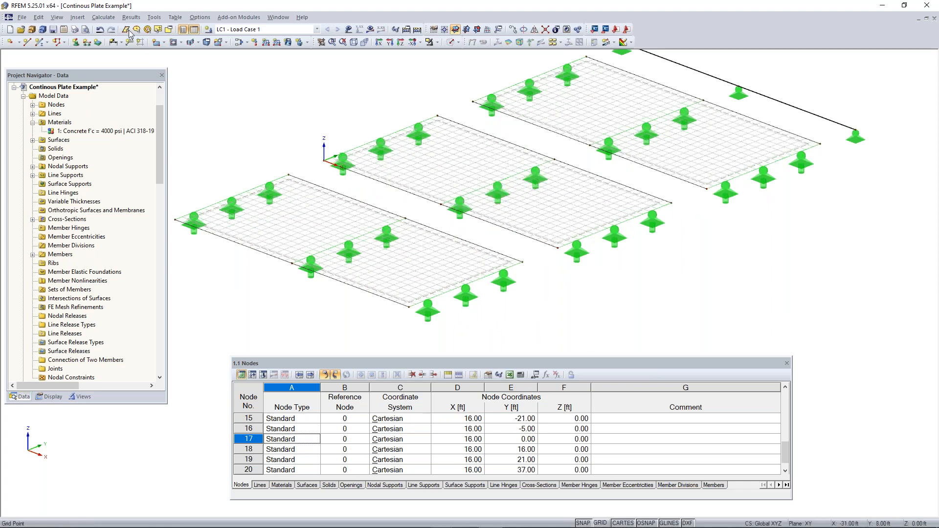
# Turn off the FE mesh display and return the model to solid transparent display
pyautogui.click(103, 18)
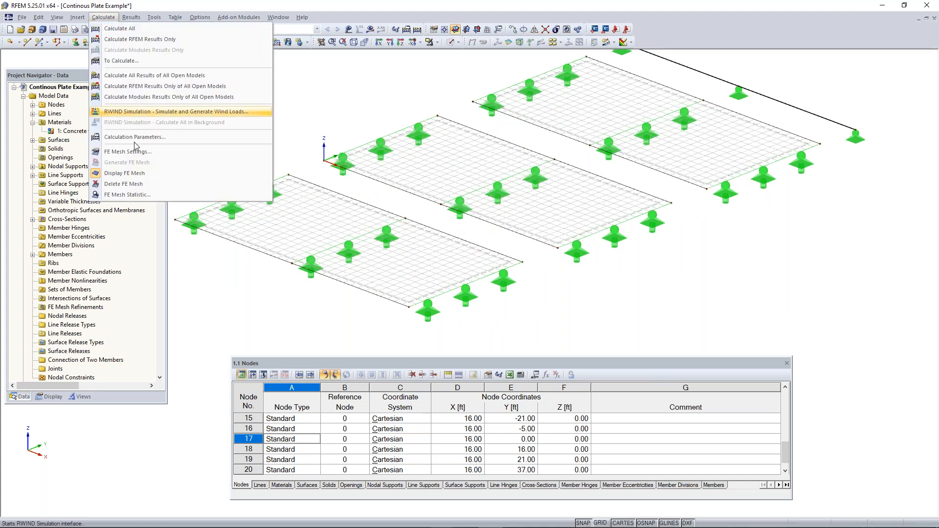
pyautogui.click(137, 175)
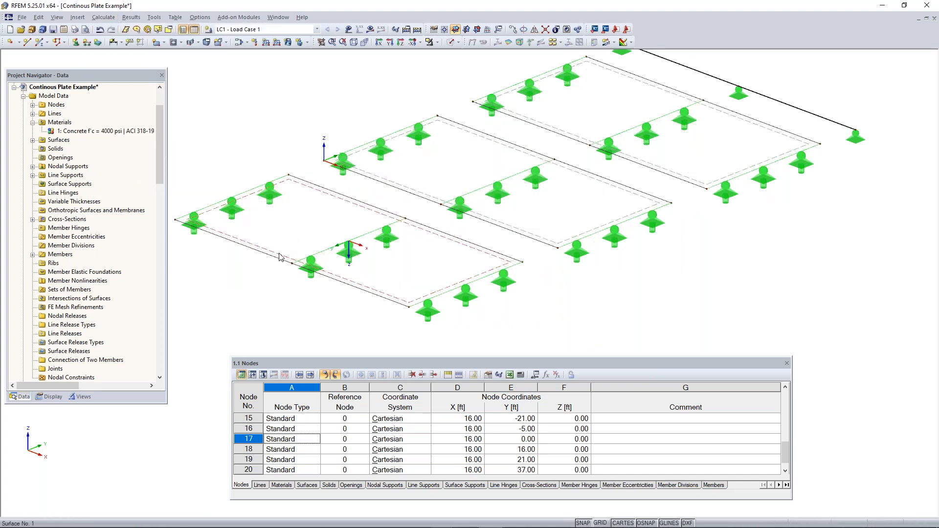
pyautogui.scroll(3, 280, 257)
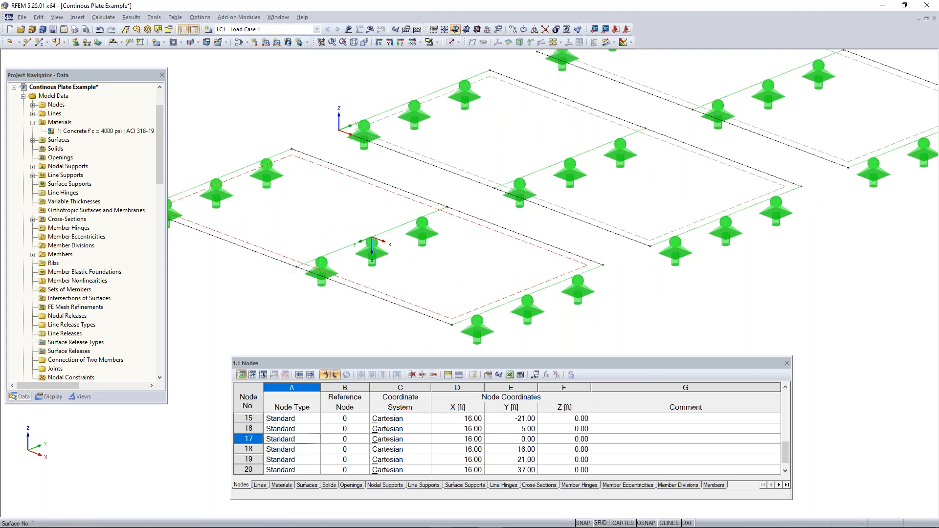
pyautogui.rightClick(280, 257)
pyautogui.press('Escape')
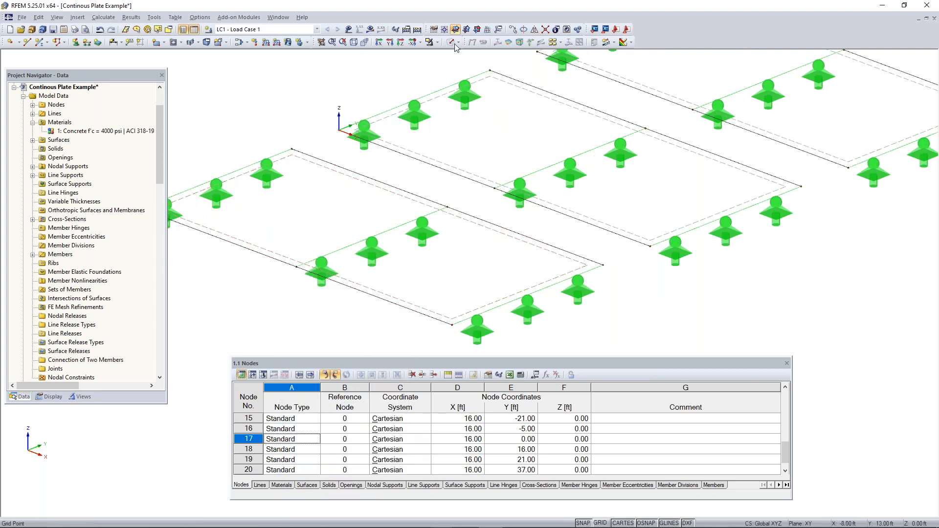
pyautogui.click(450, 43)
pyautogui.click(450, 44)
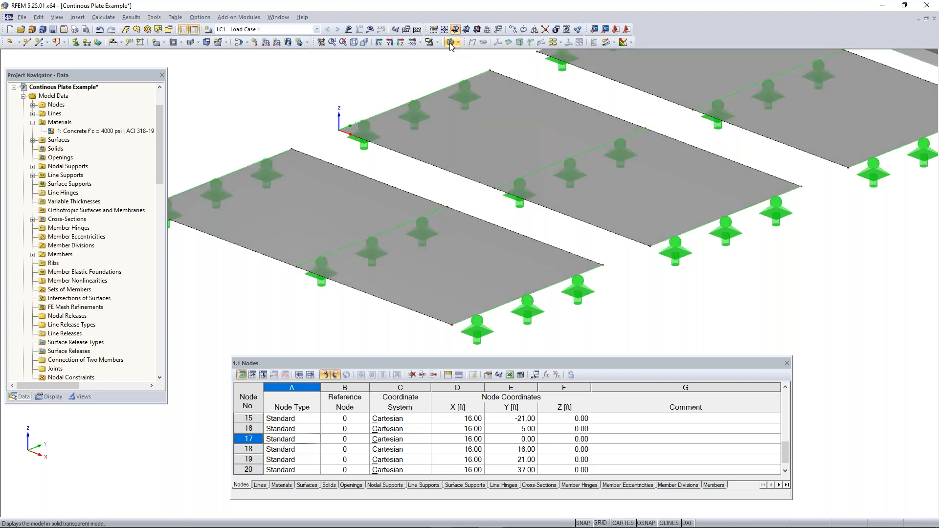
# Add a surface FE mesh refinement with a target FE length of 0.20 ft to the first plate, surface 1
pyautogui.rightClick(462, 257)
pyautogui.moveTo(506, 290)
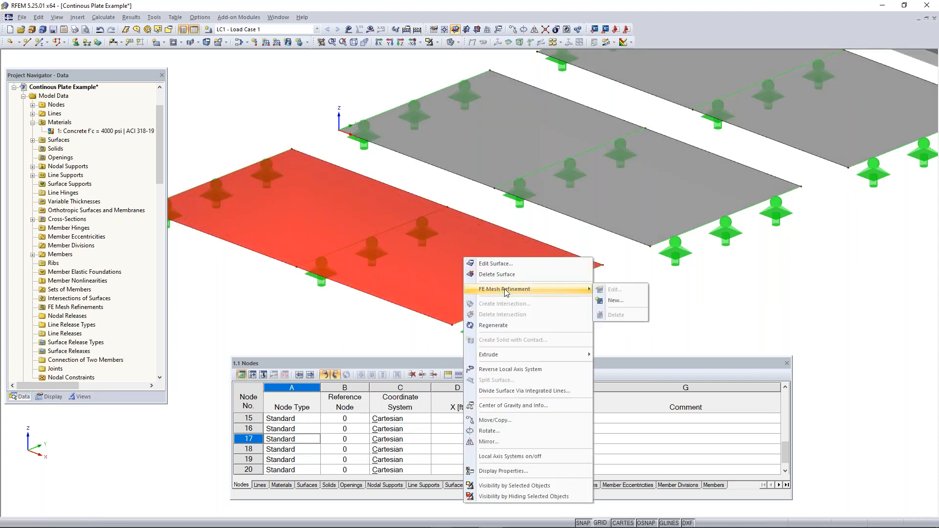
pyautogui.click(625, 300)
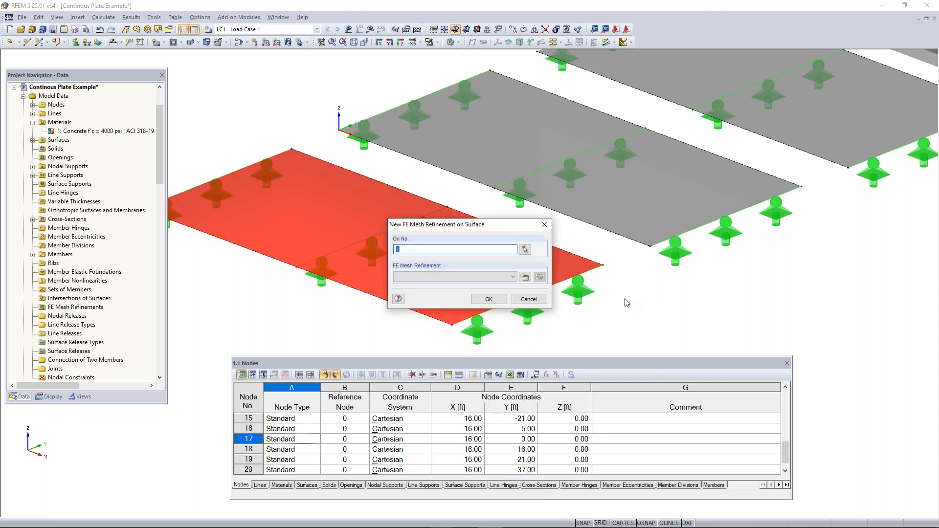
pyautogui.moveTo(450, 228); pyautogui.dragTo(401, 198)
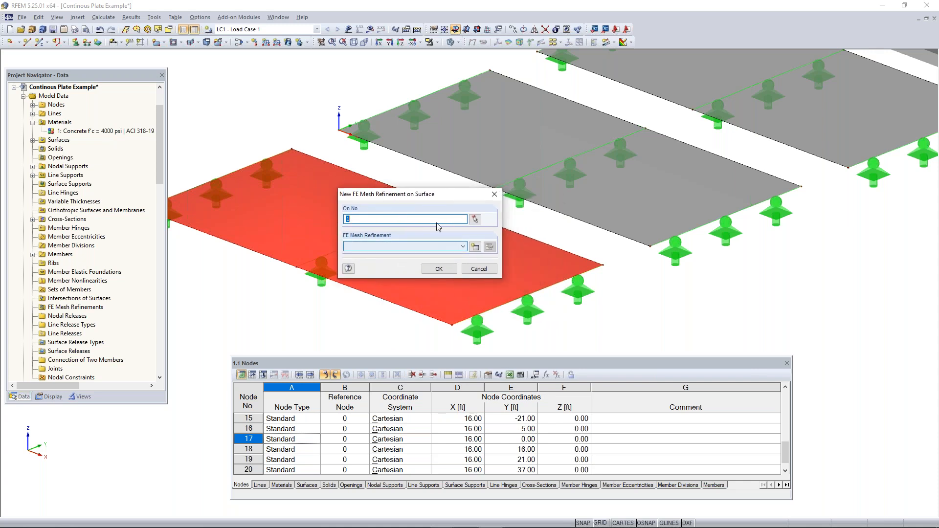
pyautogui.click(475, 247)
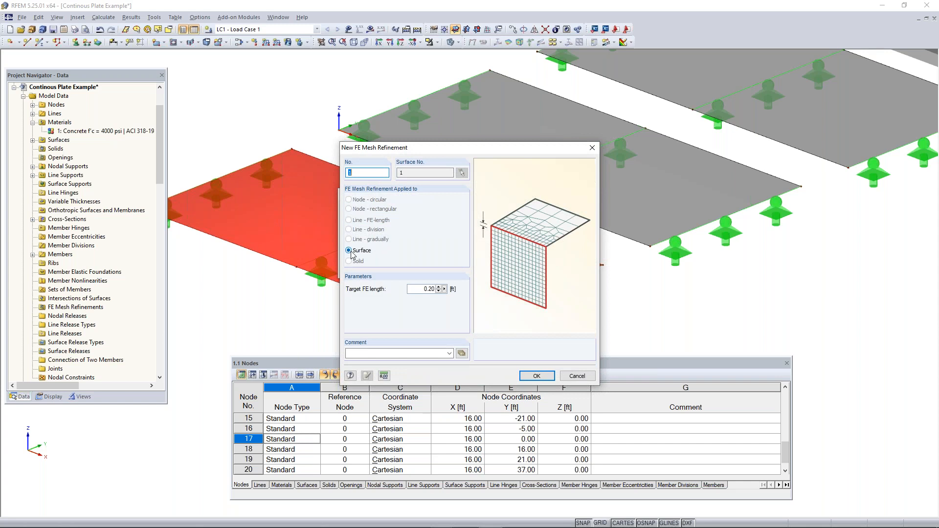
pyautogui.doubleClick(420, 291)
pyautogui.click(536, 376)
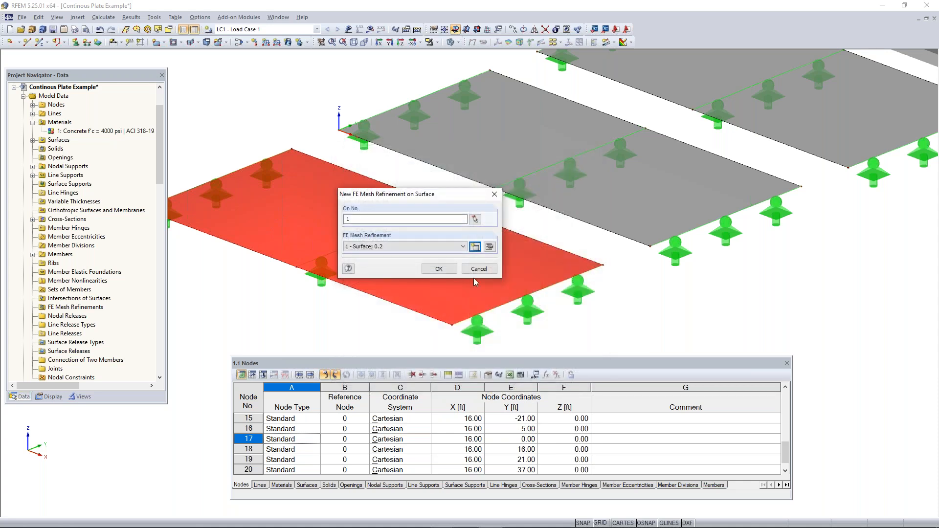
pyautogui.click(440, 269)
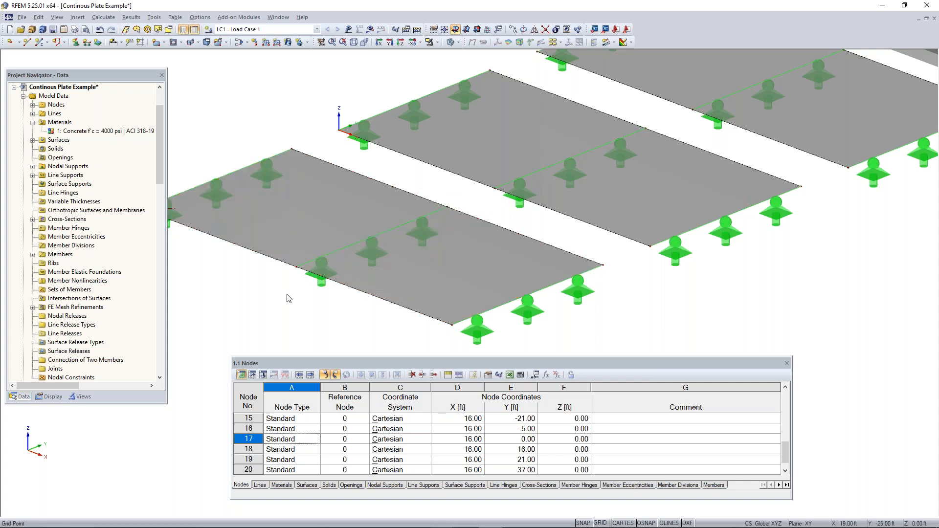
# Add a new surface FE mesh refinement with a target FE length of 0.4 ft to the middle plate, surface 2
pyautogui.scroll(-1, 289, 298)
pyautogui.keyDown('ctrl'); pyautogui.moveTo(571, 268); pyautogui.dragTo(531, 264, button='middle'); pyautogui.keyUp('ctrl')
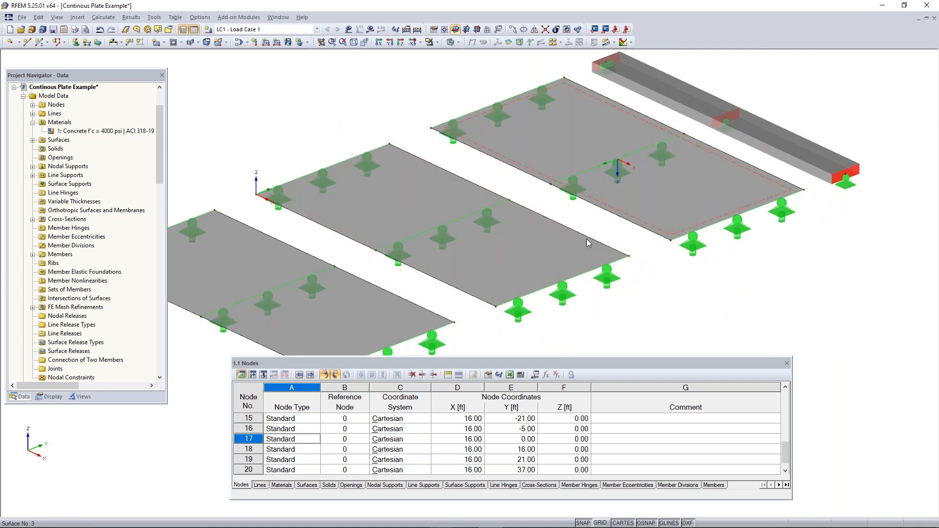
pyautogui.rightClick(530, 258)
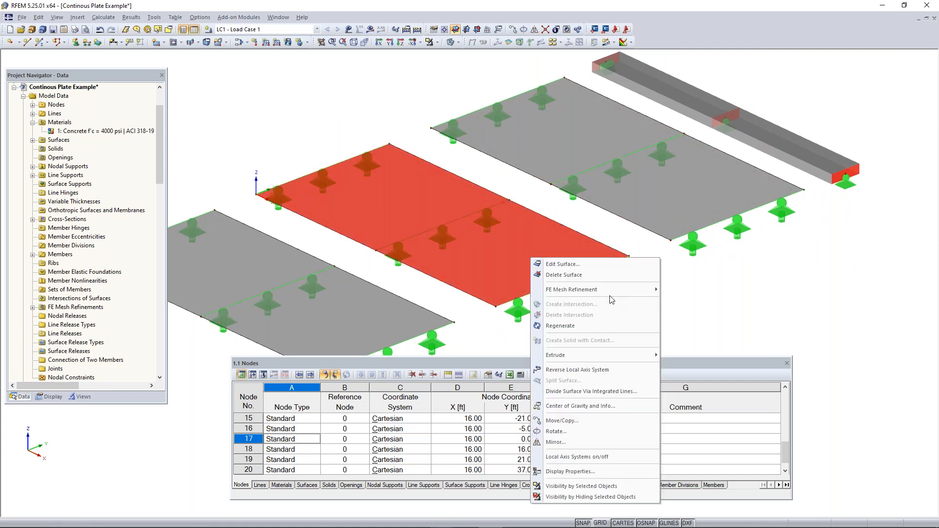
pyautogui.moveTo(591, 293)
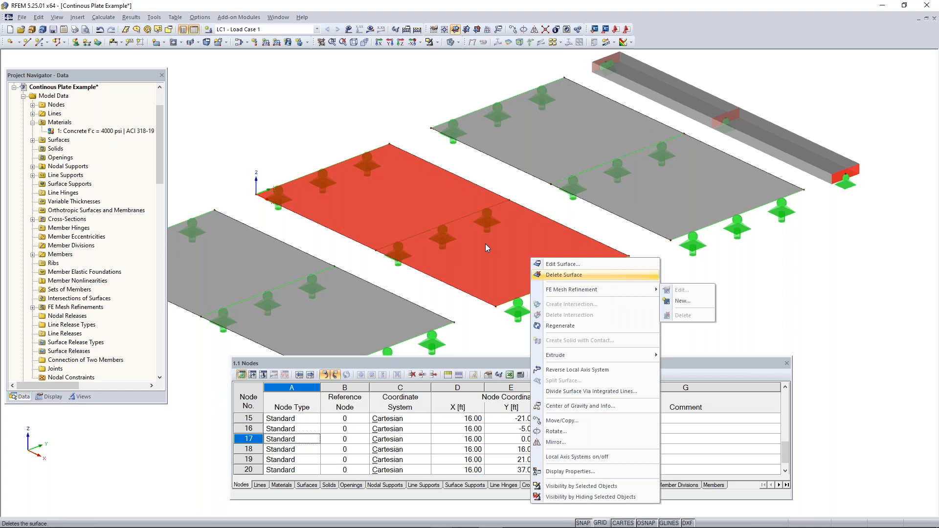
pyautogui.click(688, 300)
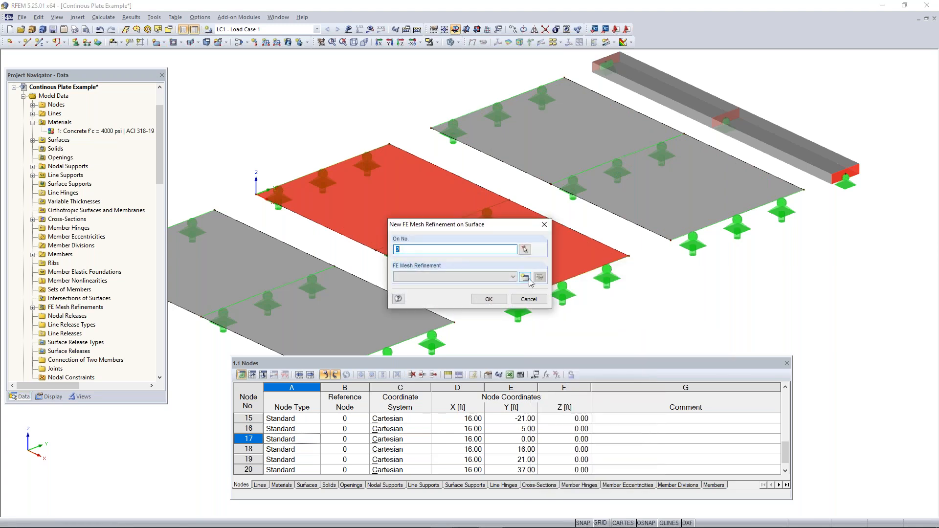
pyautogui.click(539, 277)
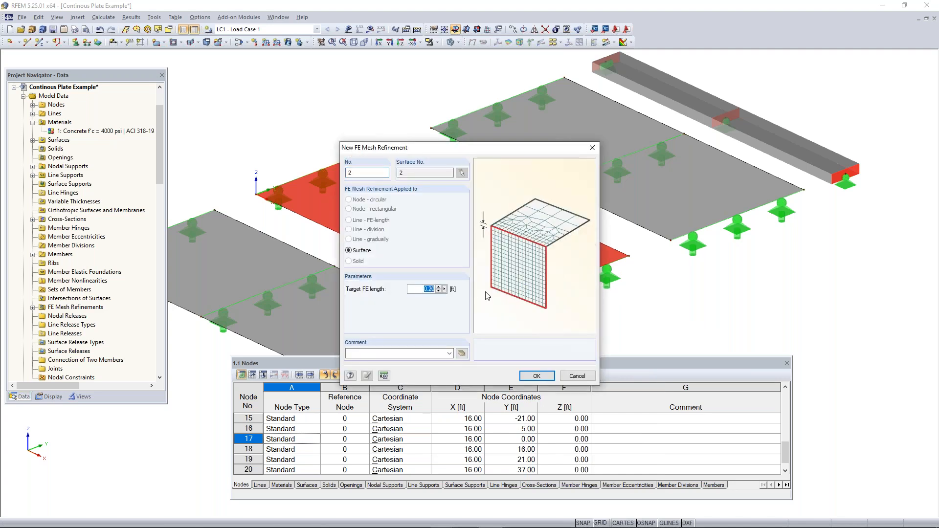
pyautogui.write('0.4')
pyautogui.click(528, 376)
pyautogui.click(491, 299)
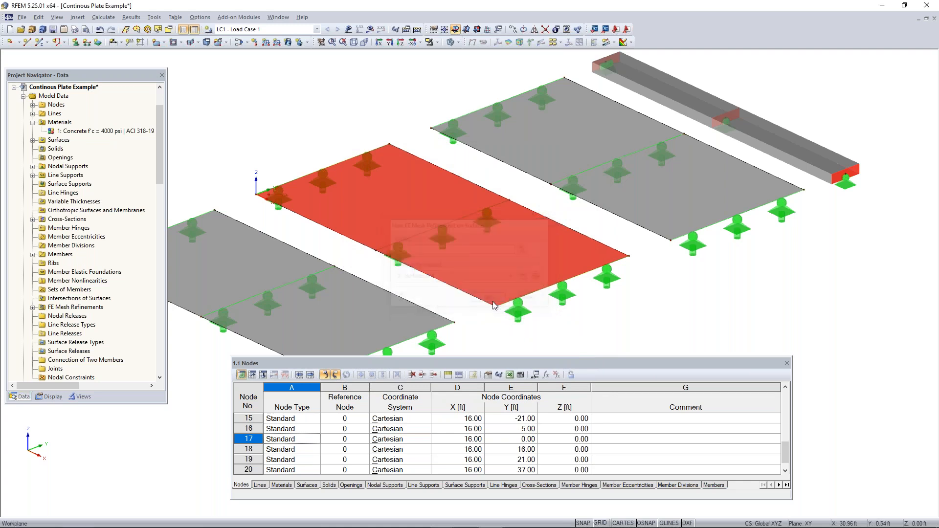
# Create a surface FE mesh refinement with a target FE length of 0.6 ft on surface 3, the plate nearest the beam
pyautogui.moveTo(648, 270); pyautogui.dragTo(556, 297, button='middle')
pyautogui.click(556, 293)
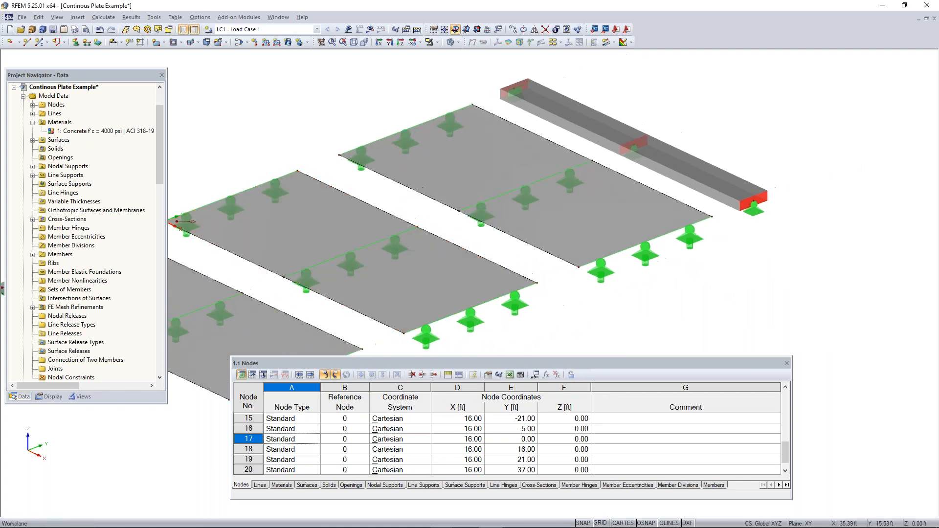
pyautogui.click(553, 225)
pyautogui.rightClick(553, 225)
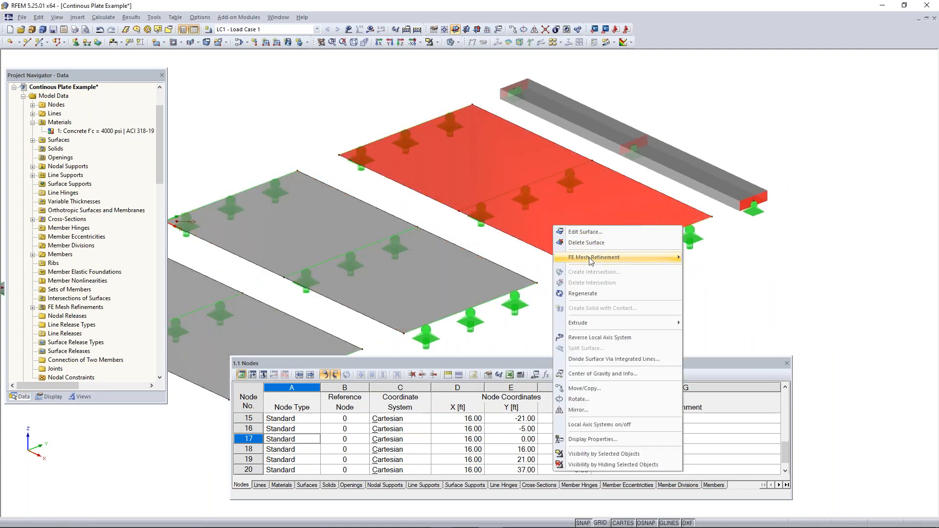
pyautogui.moveTo(589, 257)
pyautogui.click(707, 268)
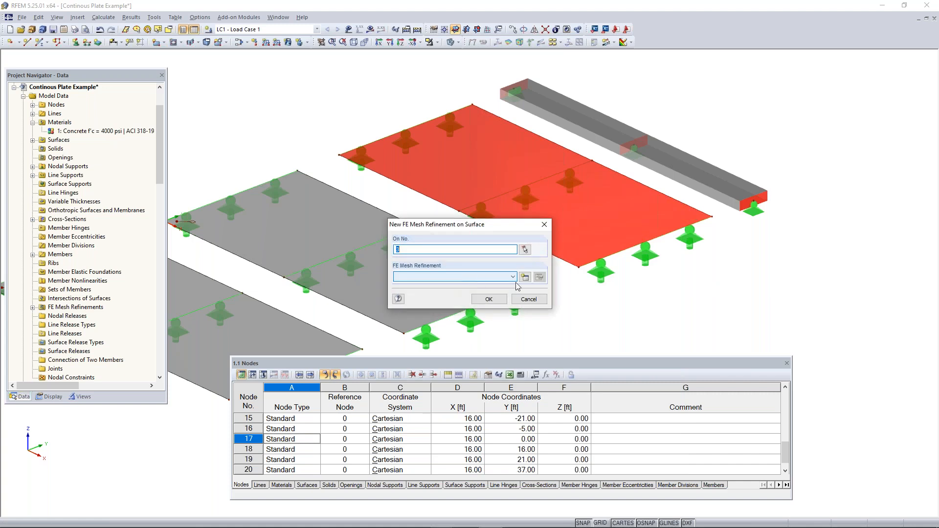
pyautogui.click(509, 279)
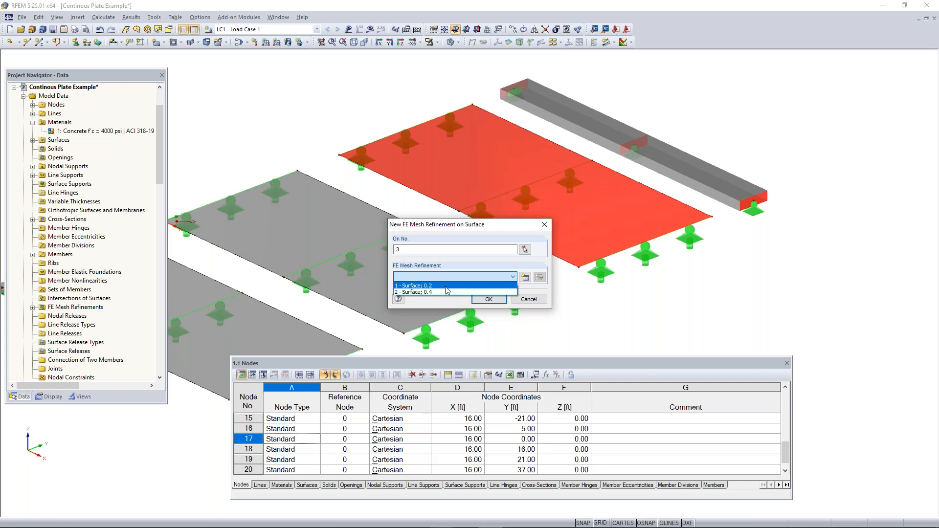
pyautogui.click(517, 283)
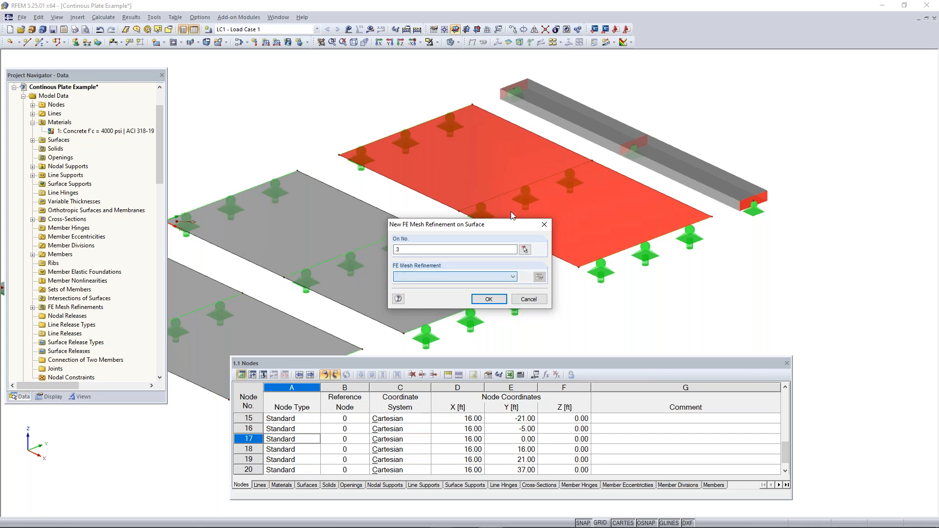
pyautogui.press('Return')
pyautogui.moveTo(425, 287); pyautogui.dragTo(455, 294)
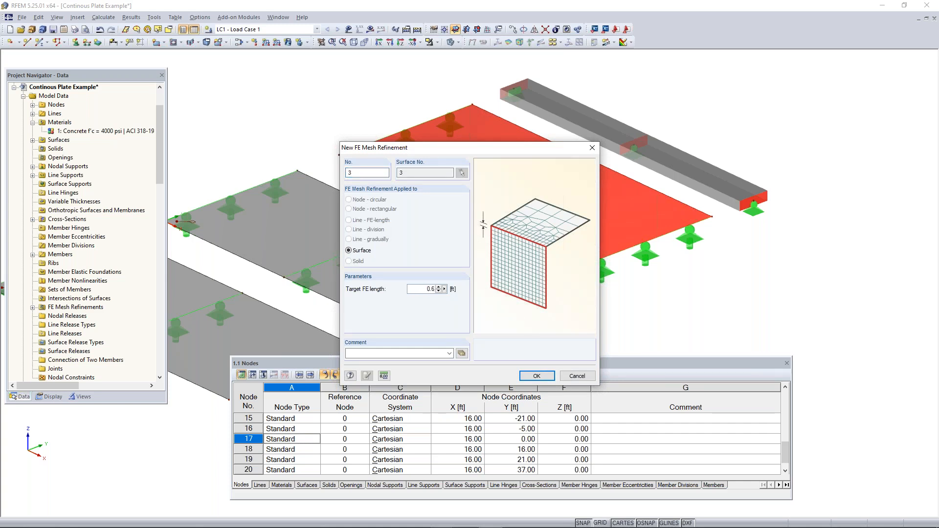
pyautogui.click(536, 376)
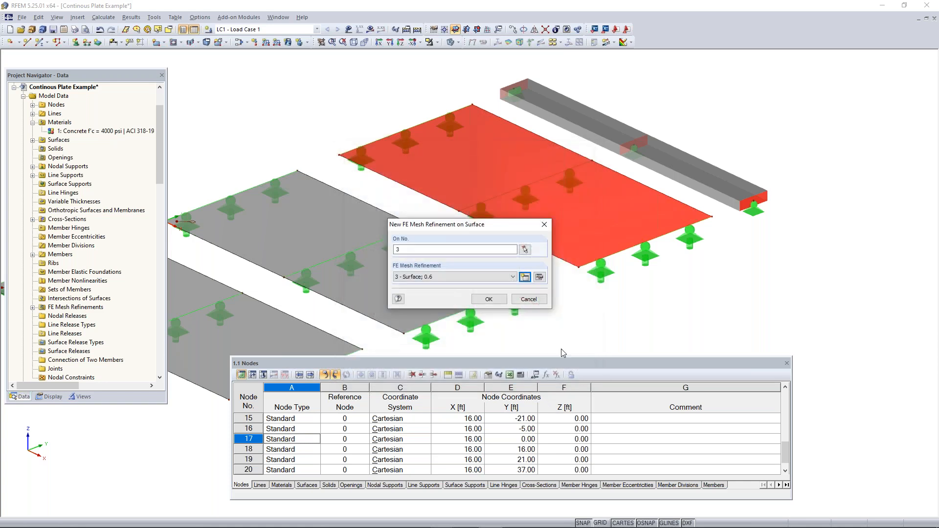
pyautogui.click(492, 303)
# Generate the FE mesh with the new refinements and display it with the model in wireframe
pyautogui.scroll(-2, 586, 322)
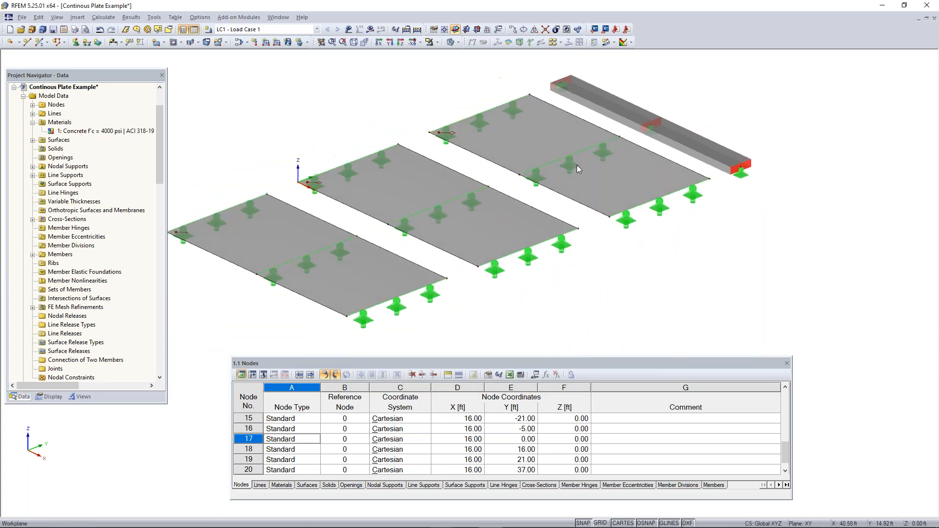
pyautogui.click(104, 20)
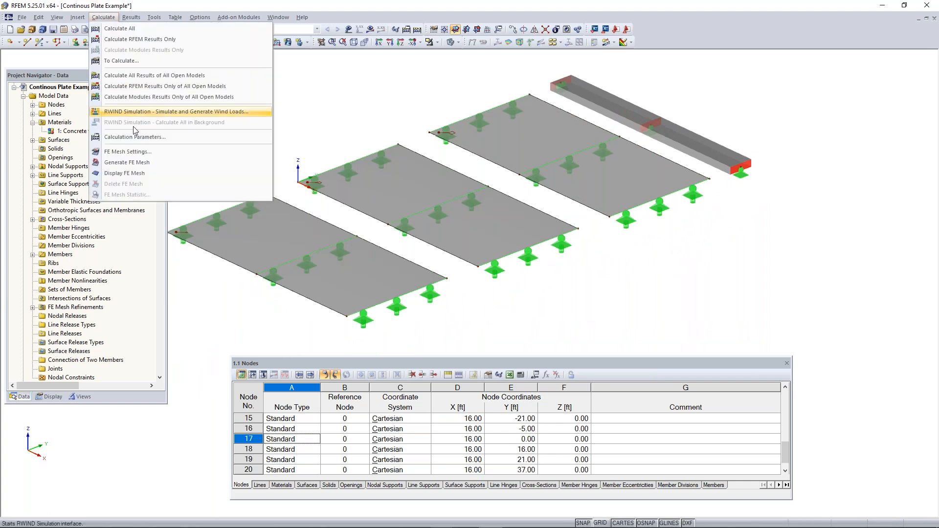
pyautogui.click(133, 168)
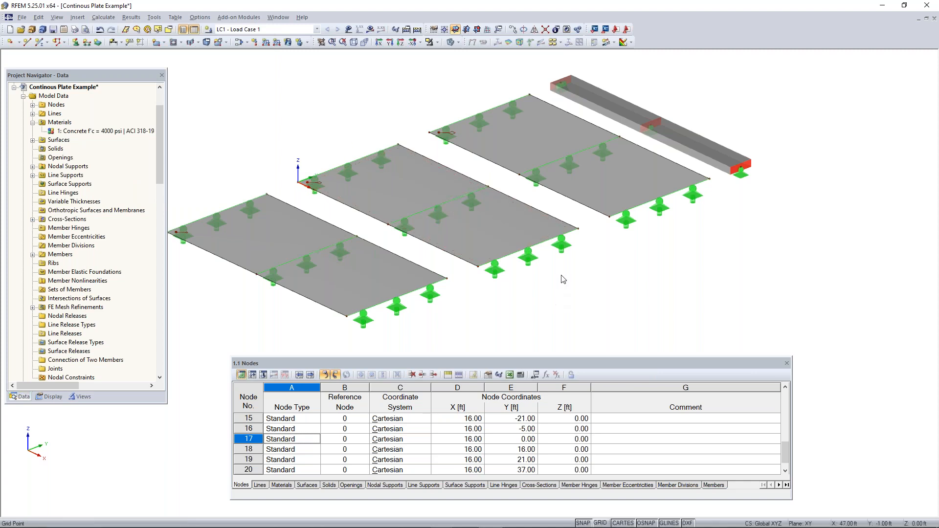
pyautogui.click(450, 42)
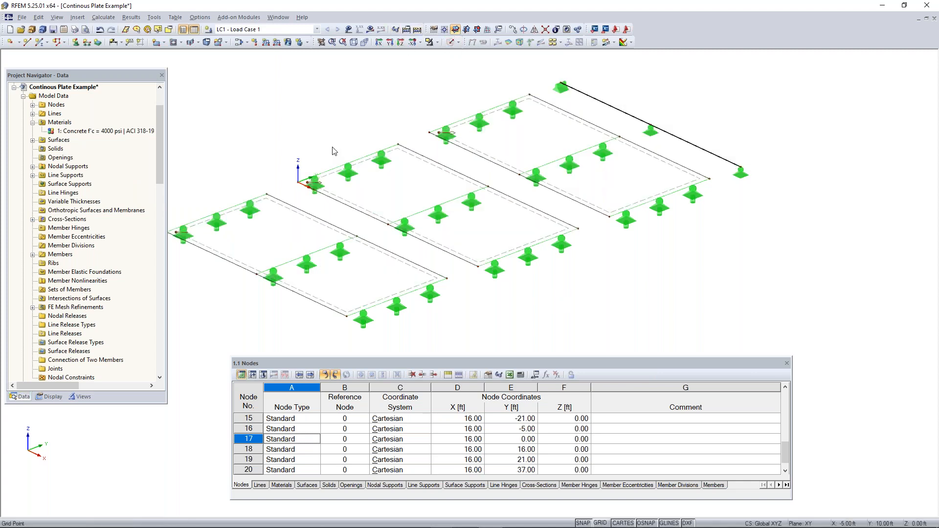
pyautogui.click(103, 17)
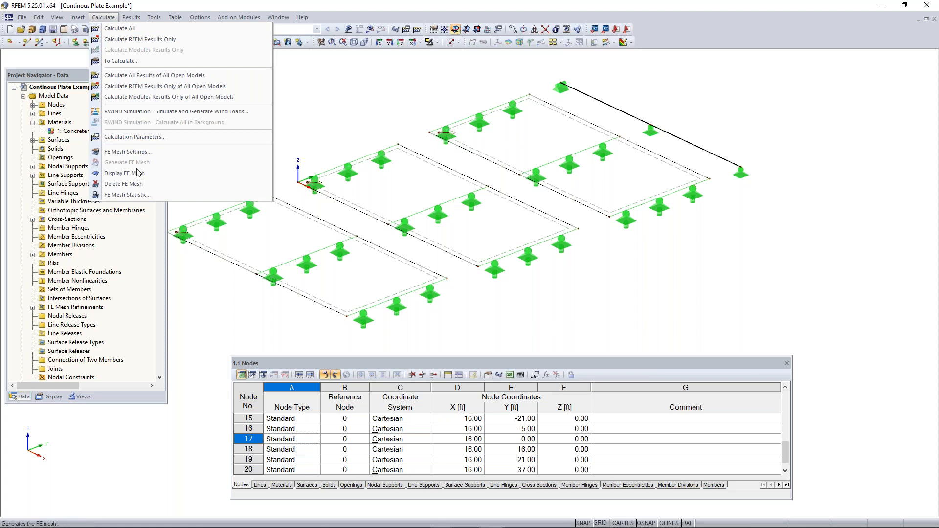
pyautogui.click(128, 173)
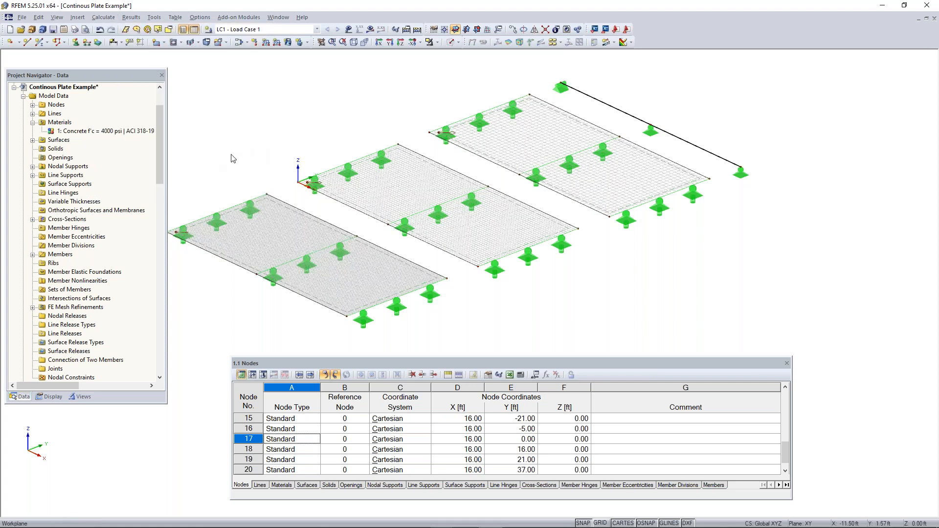
# Examine the refined FE mesh and the refinement markers on each of the three plates and compare their element sizes
pyautogui.keyDown('ctrl'); pyautogui.moveTo(234, 160); pyautogui.dragTo(280, 149, button='middle'); pyautogui.keyUp('ctrl')
pyautogui.moveTo(292, 208); pyautogui.dragTo(382, 175, button='middle')
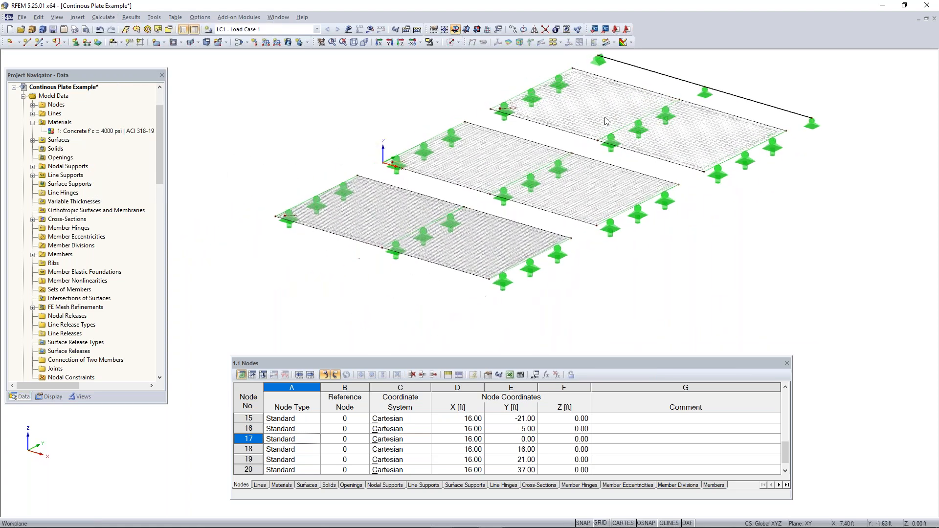
pyautogui.scroll(5, 286, 216)
pyautogui.scroll(3, 288, 212)
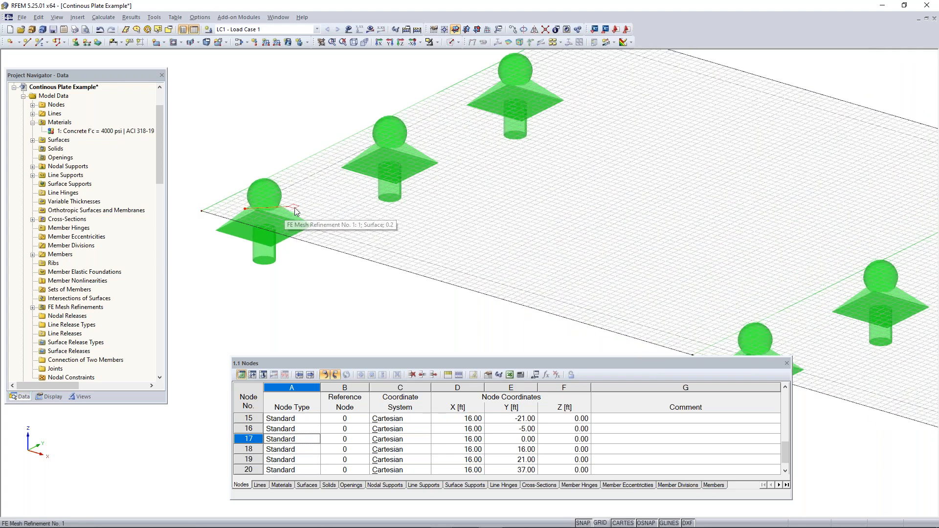
pyautogui.moveTo(296, 211); pyautogui.dragTo(433, 231, button='middle')
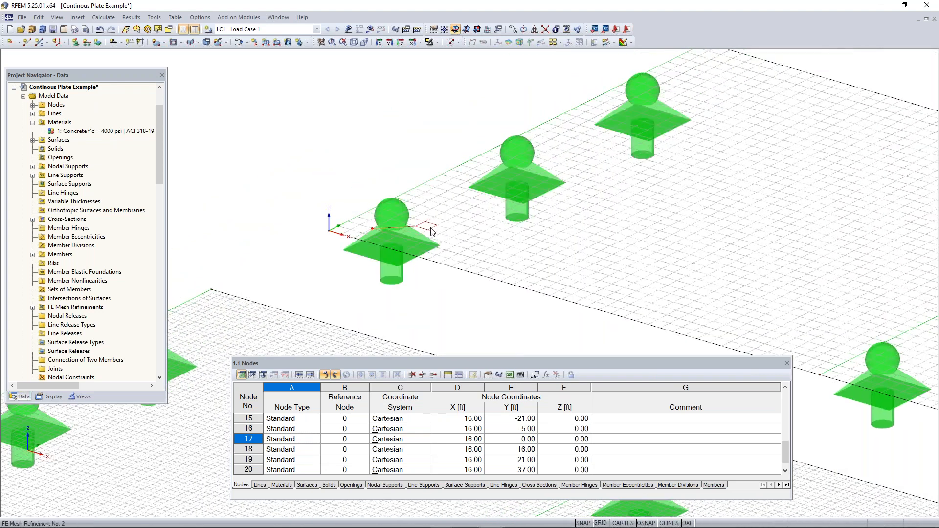
pyautogui.moveTo(559, 194); pyautogui.dragTo(403, 270, button='middle')
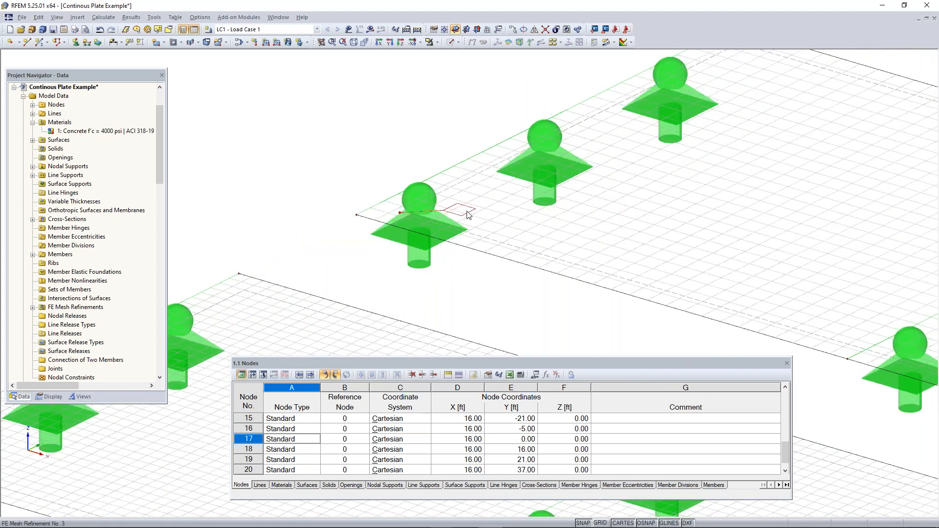
pyautogui.moveTo(265, 293); pyautogui.dragTo(490, 128, button='middle')
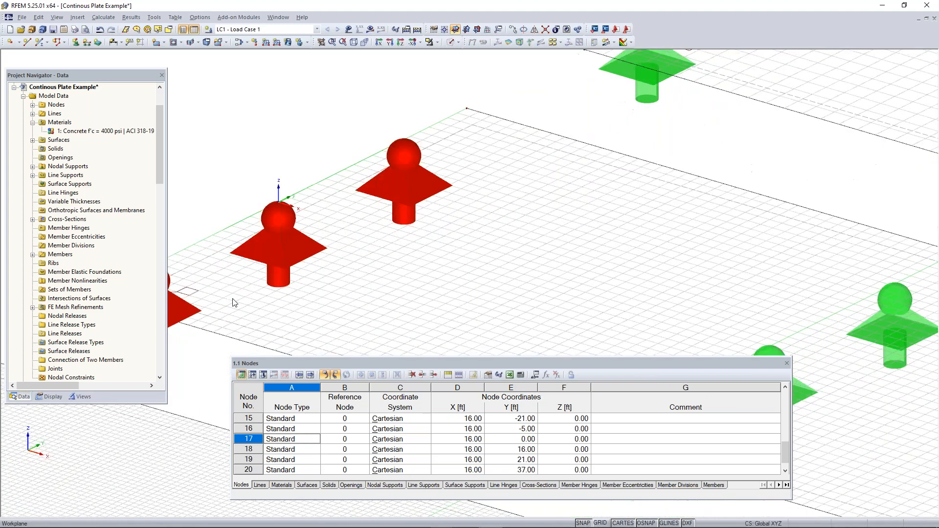
pyautogui.moveTo(556, 192); pyautogui.dragTo(263, 318, button='middle')
pyautogui.scroll(-1, 396, 196)
pyautogui.moveTo(429, 210); pyautogui.dragTo(656, 82, button='middle')
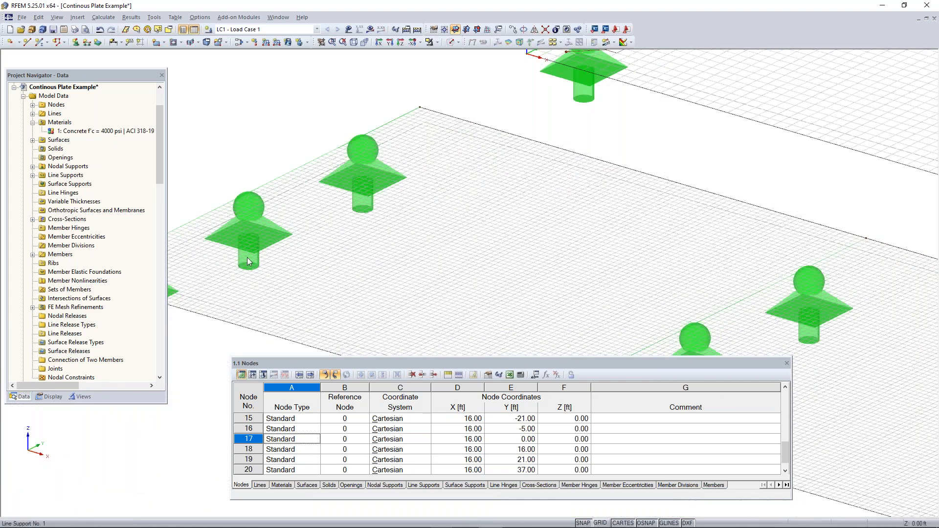
pyautogui.moveTo(248, 258); pyautogui.dragTo(415, 185, button='middle')
pyautogui.scroll(7, 333, 206)
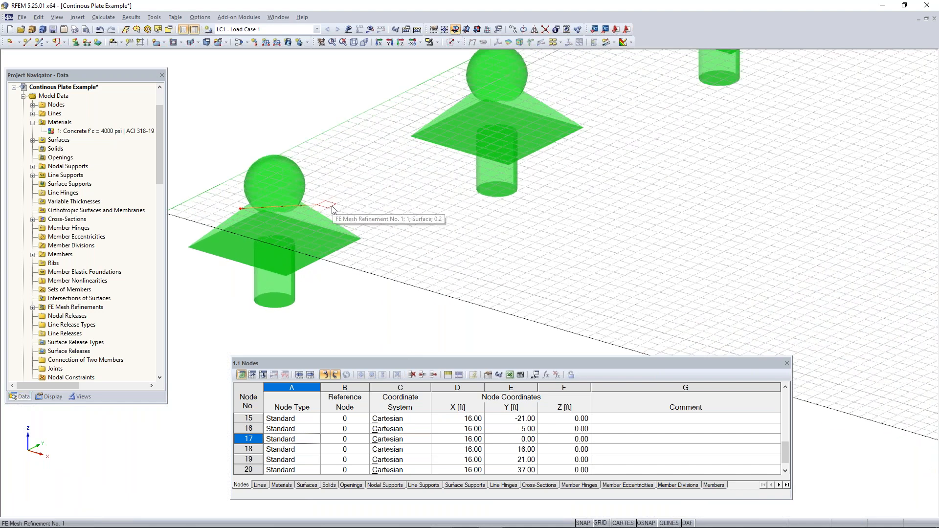
pyautogui.scroll(3, 333, 209)
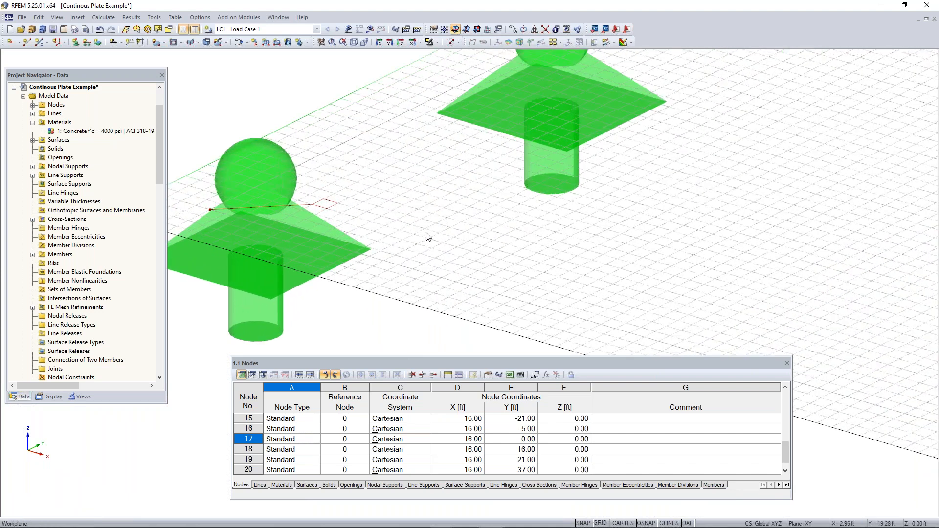
pyautogui.scroll(-6, 488, 244)
pyautogui.scroll(-2, 634, 238)
pyautogui.moveTo(698, 250); pyautogui.dragTo(323, 326, button='middle')
pyautogui.moveTo(648, 212); pyautogui.dragTo(299, 354, button='middle')
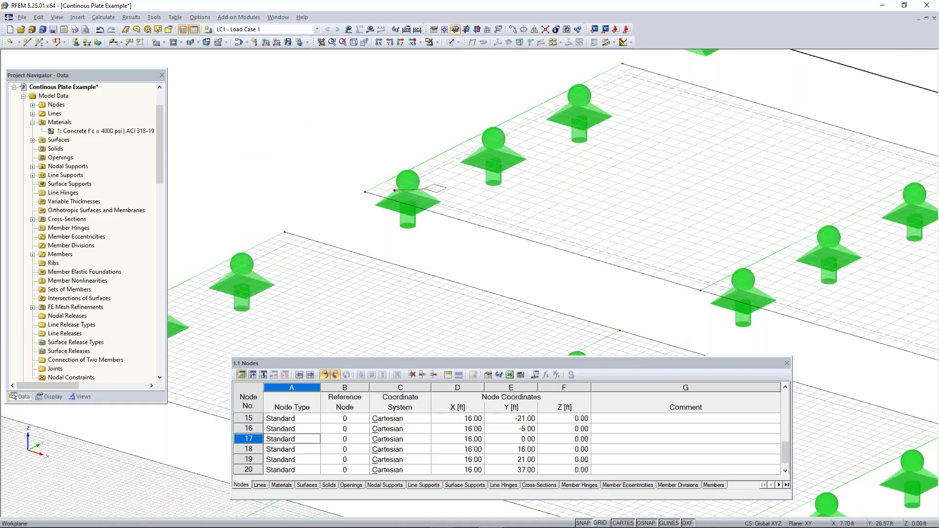
pyautogui.moveTo(591, 211); pyautogui.dragTo(507, 266, button='middle')
pyautogui.scroll(-2, 507, 266)
pyautogui.moveTo(210, 482); pyautogui.dragTo(329, 352, button='middle')
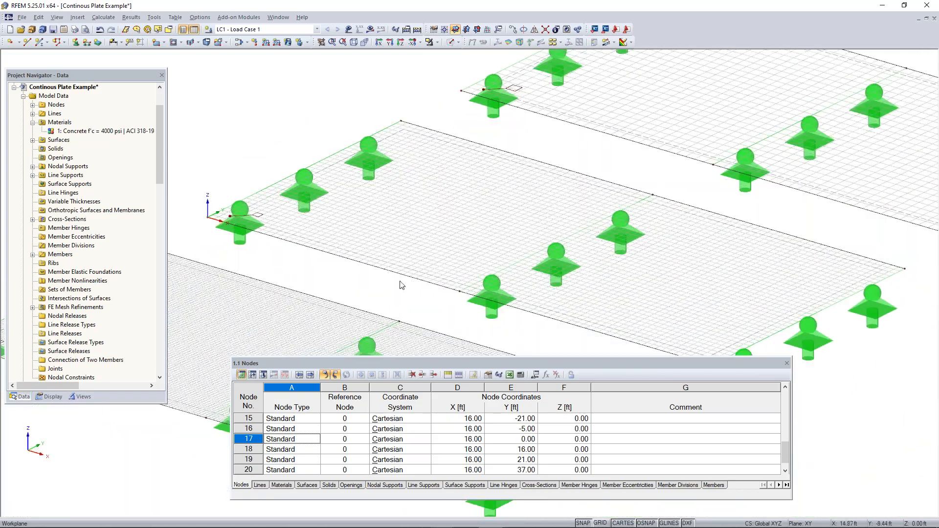
# Examine the overall model, viewing the three meshed plates with their line supports and the two-span beam together
pyautogui.moveTo(582, 172); pyautogui.dragTo(401, 291, button='middle')
pyautogui.scroll(-3, 514, 254)
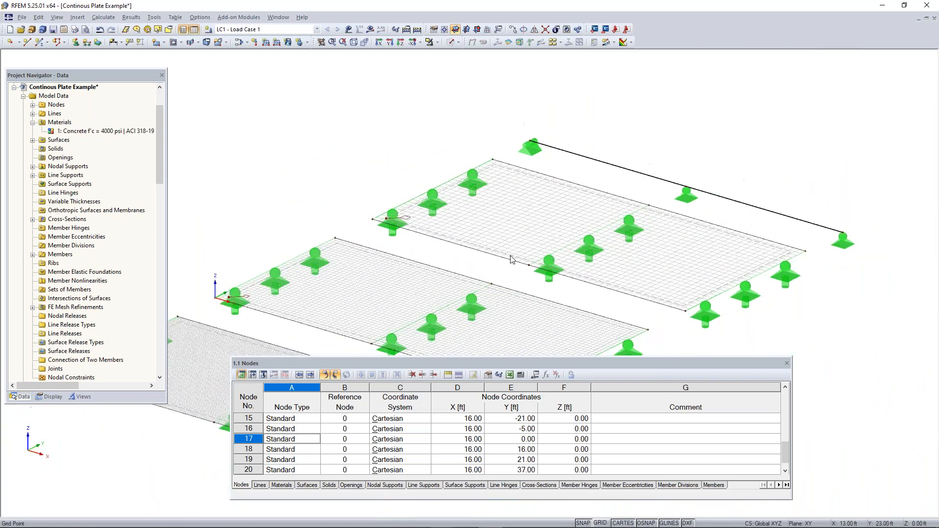
pyautogui.moveTo(509, 297); pyautogui.dragTo(530, 151, button='middle')
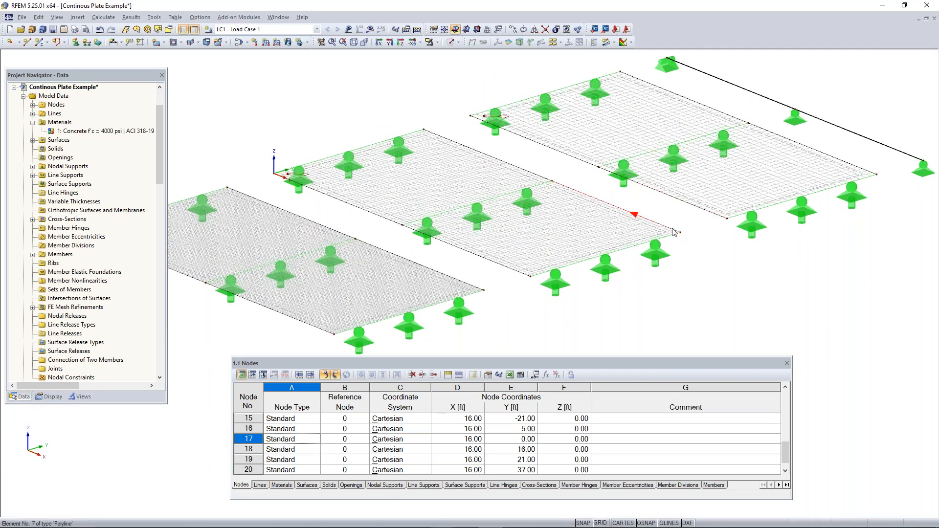
pyautogui.keyDown('ctrl'); pyautogui.moveTo(675, 234); pyautogui.dragTo(590, 228, button='middle'); pyautogui.keyUp('ctrl')
pyautogui.keyDown('ctrl'); pyautogui.moveTo(551, 262); pyautogui.dragTo(449, 303, button='middle'); pyautogui.keyUp('ctrl')
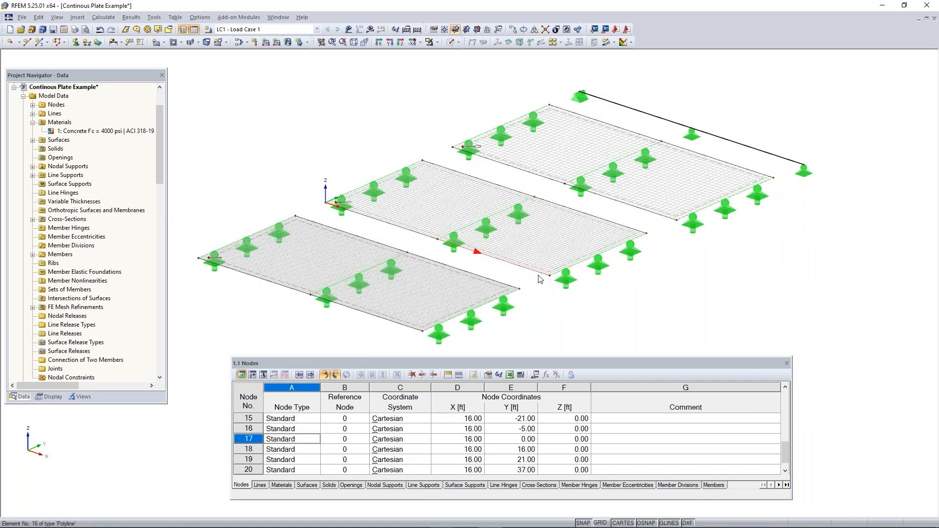
pyautogui.moveTo(391, 266)
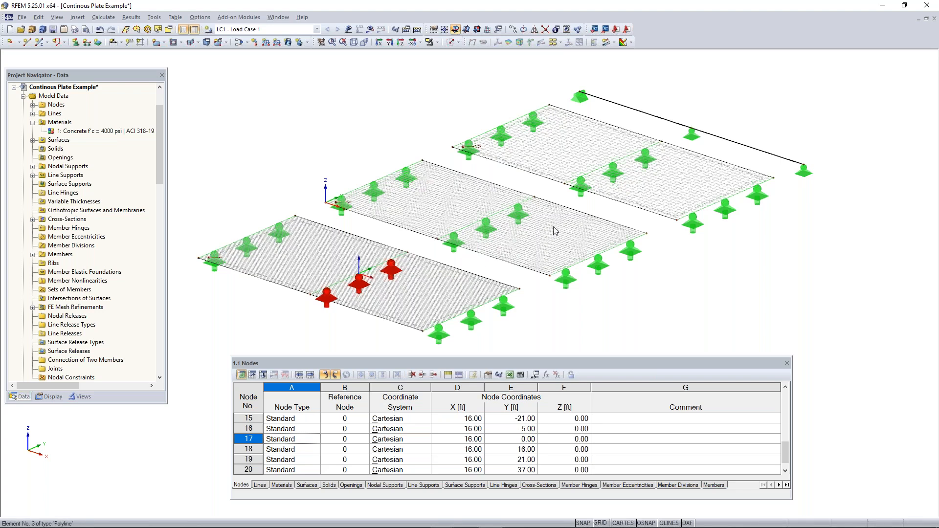
pyautogui.scroll(-1, 523, 274)
pyautogui.keyDown('ctrl'); pyautogui.moveTo(524, 274); pyautogui.dragTo(508, 294, button='middle'); pyautogui.keyUp('ctrl')
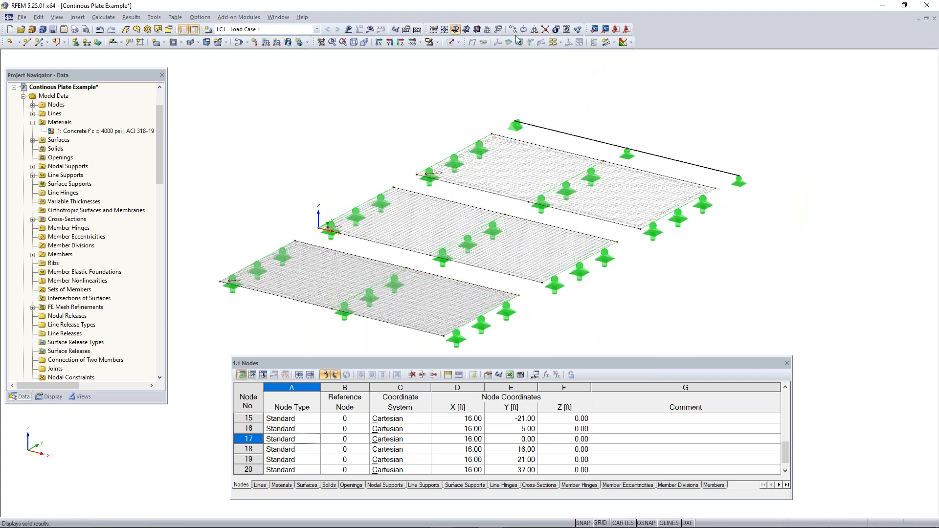
# Start a numerically defined surface section named AA via plane, from (0, -13, 0) to (32, -13, 0) ft along the plate farthest from the beam
pyautogui.click(552, 42)
pyautogui.click(614, 44)
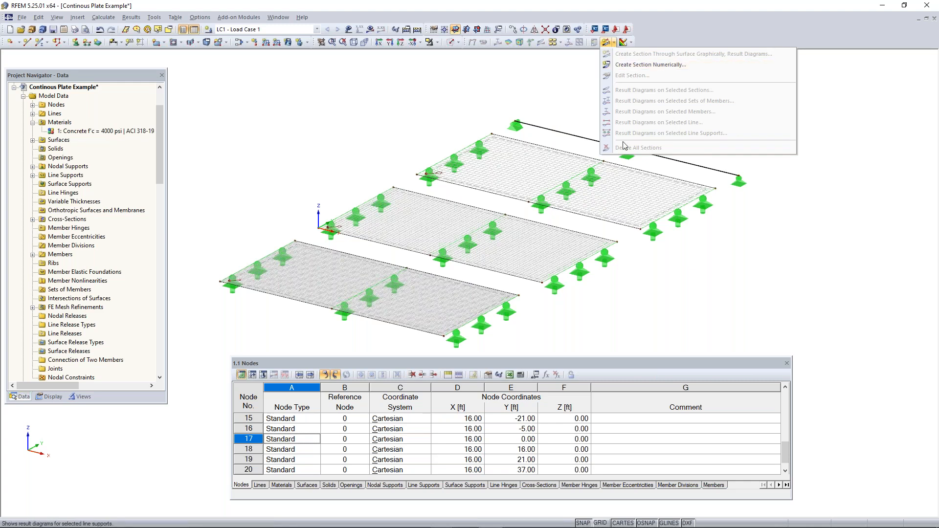
pyautogui.click(635, 69)
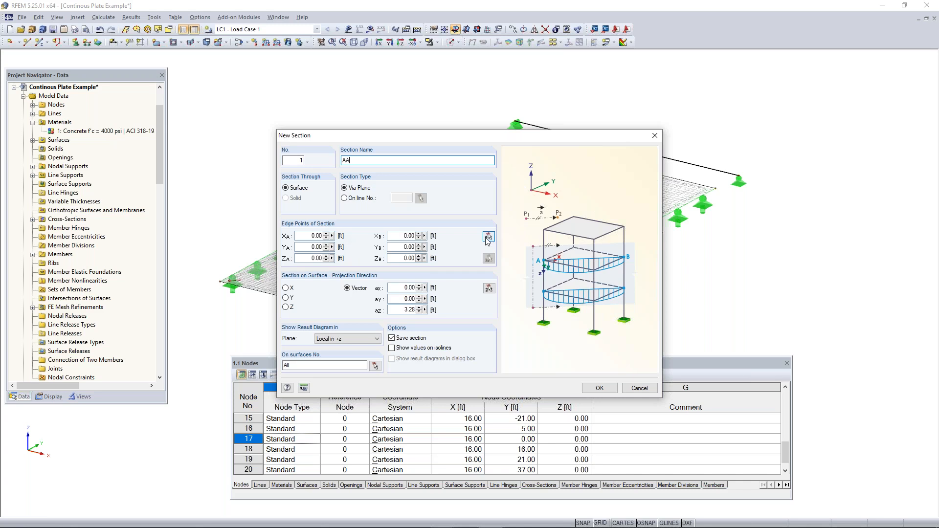
pyautogui.click(307, 235)
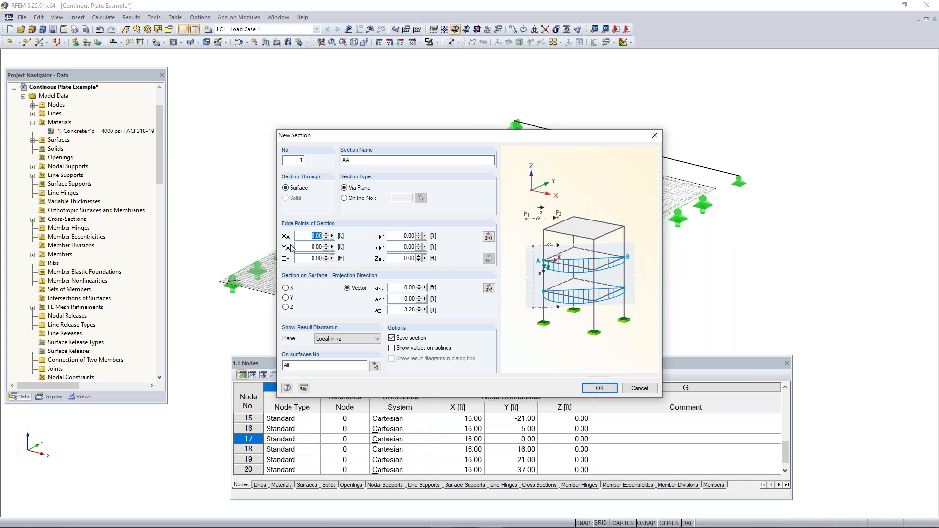
pyautogui.click(489, 237)
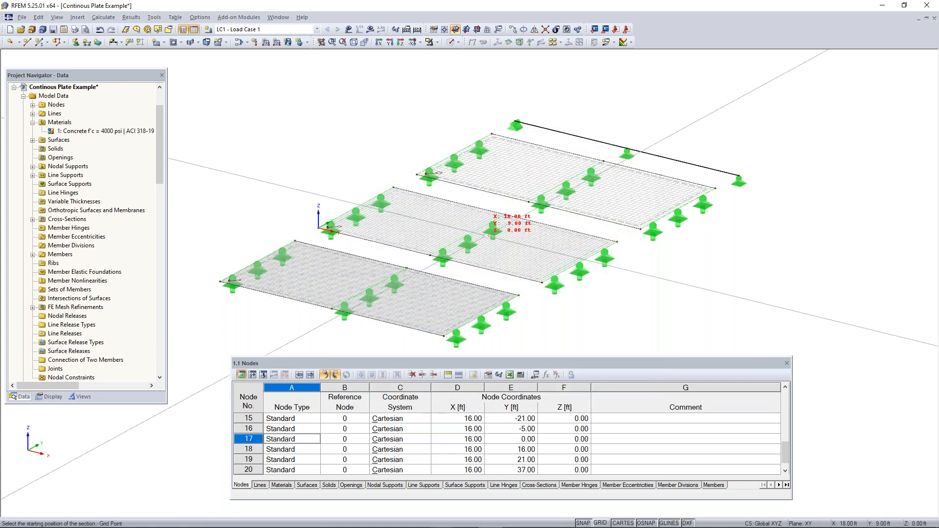
pyautogui.click(257, 262)
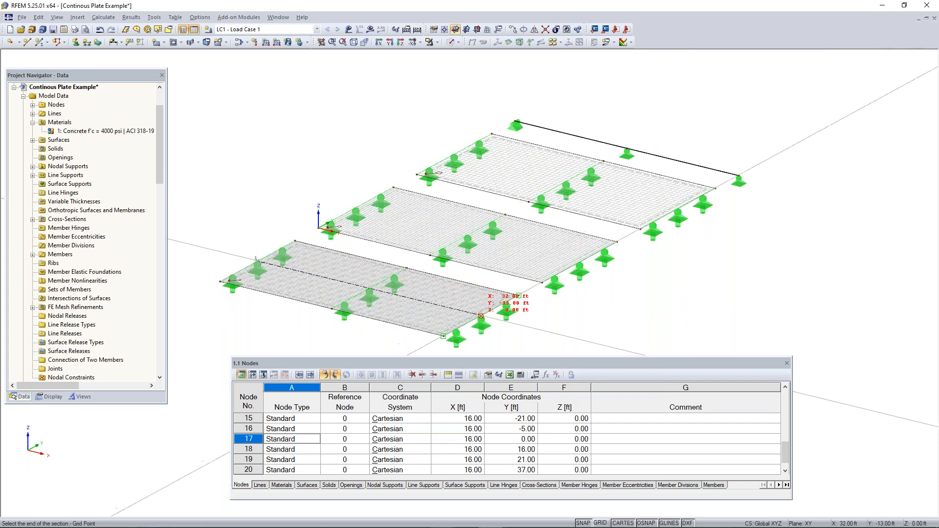
pyautogui.click(481, 316)
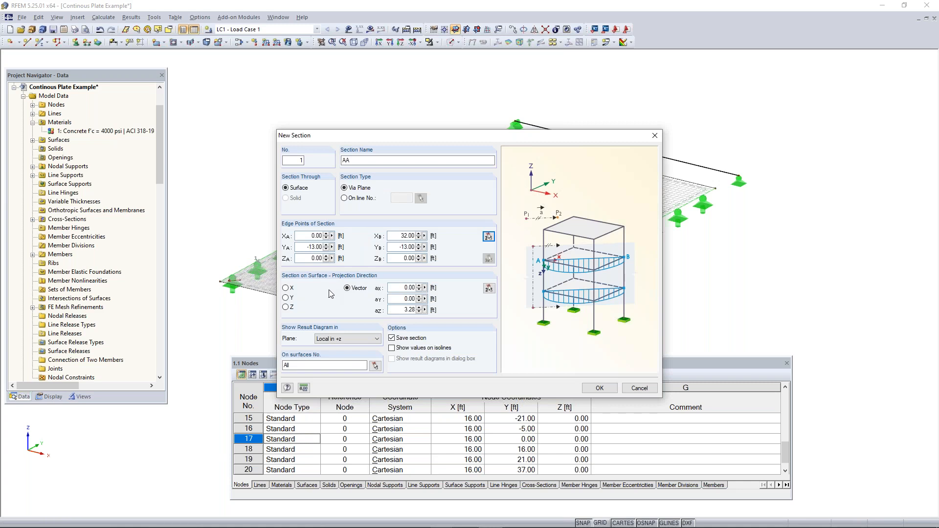
# Review the result diagram plane options, keep Local in +z on all surfaces, and save section AA
pyautogui.click(344, 344)
pyautogui.click(337, 349)
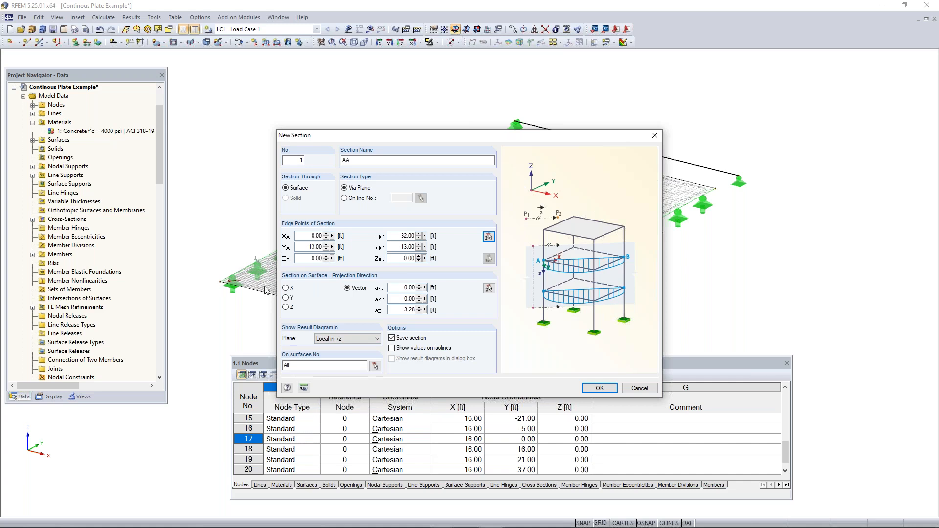
pyautogui.click(360, 340)
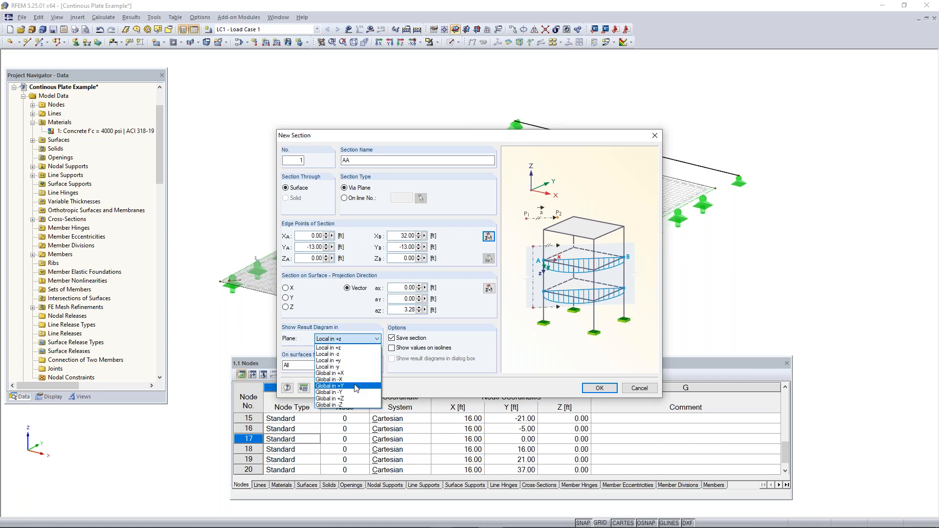
pyautogui.click(349, 342)
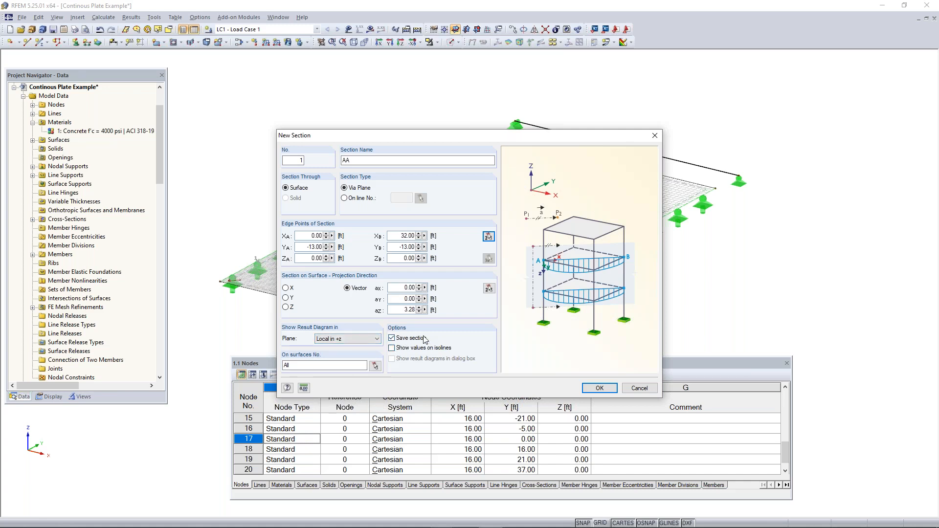
pyautogui.click(599, 388)
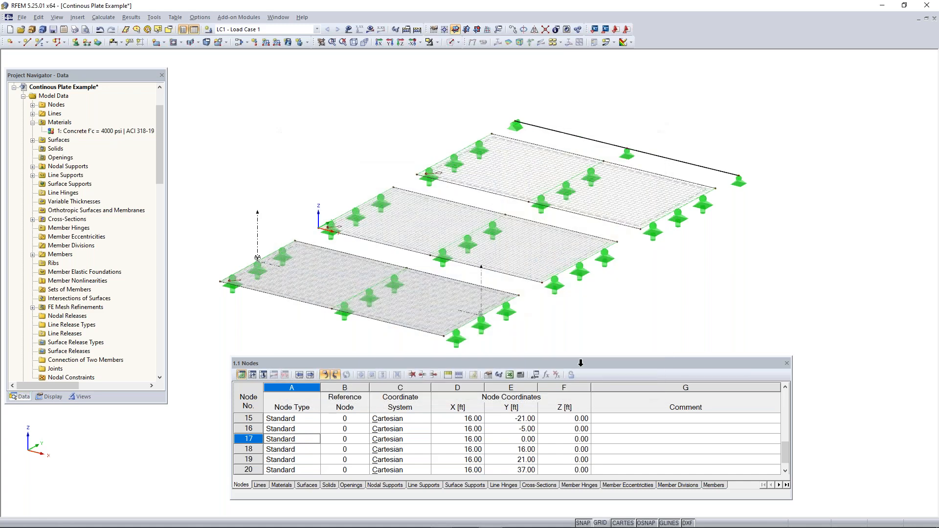
pyautogui.scroll(3, 304, 206)
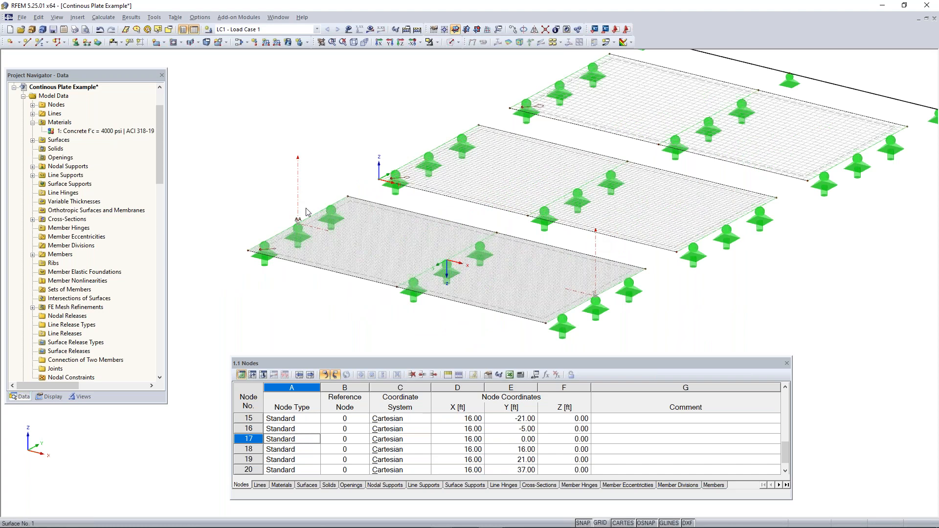
pyautogui.scroll(-2, 303, 228)
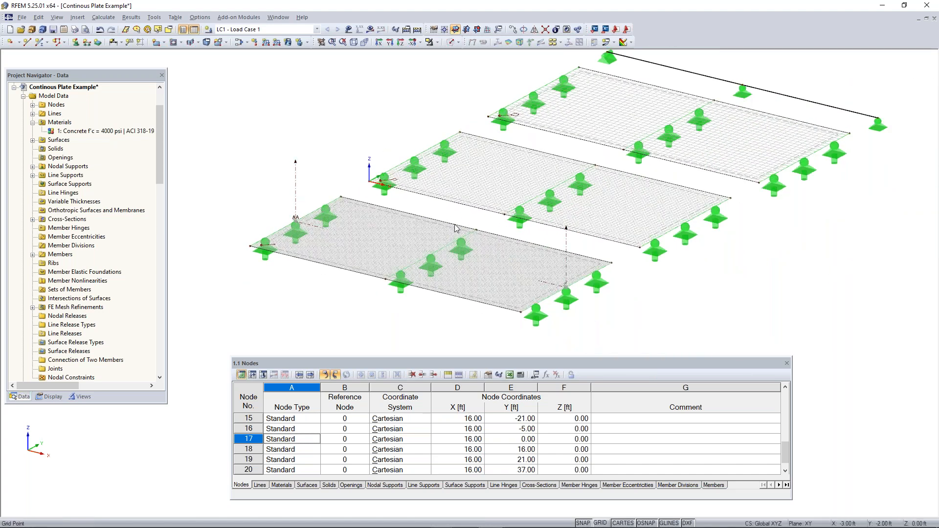
pyautogui.moveTo(653, 306); pyautogui.dragTo(533, 333, button='middle')
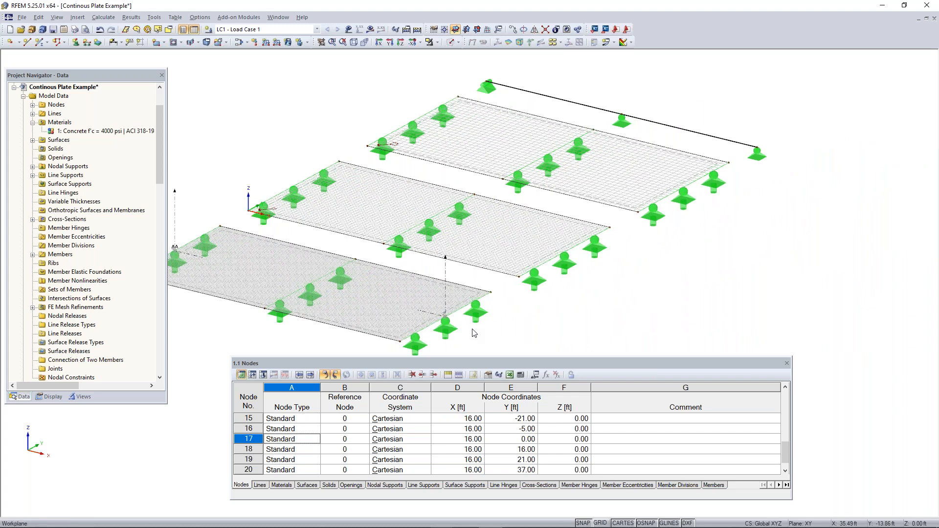
pyautogui.moveTo(471, 327); pyautogui.dragTo(521, 330, button='middle')
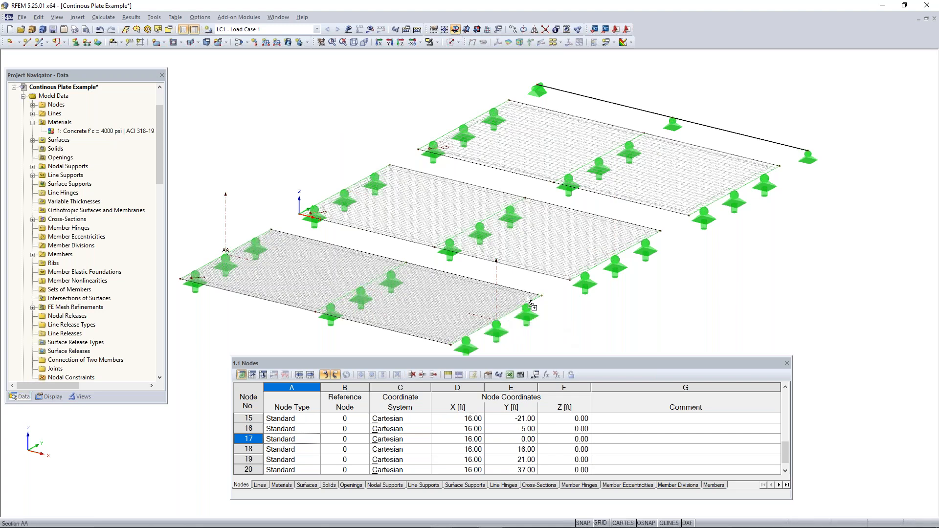
# Try to copy section AA from the front plate to the middle plate
pyautogui.click(618, 244)
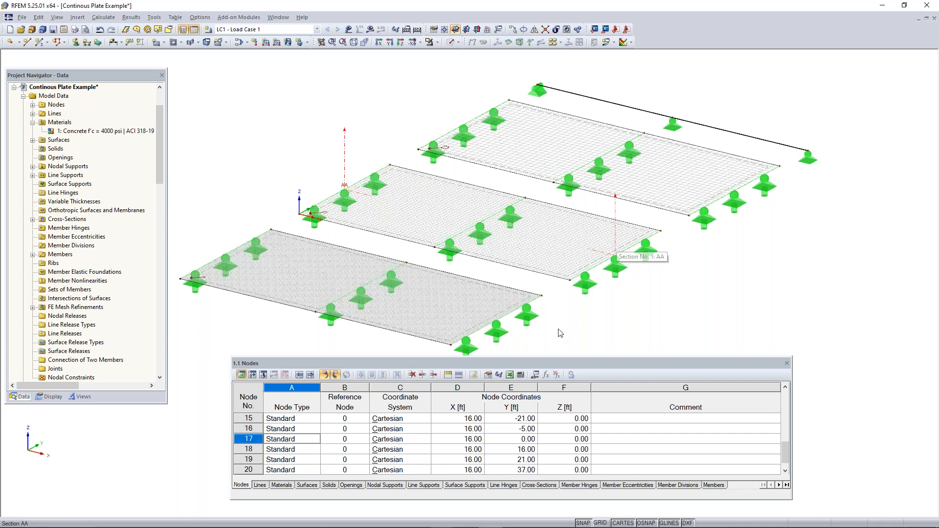
pyautogui.moveTo(564, 320); pyautogui.dragTo(569, 300, button='middle')
pyautogui.scroll(2, 509, 298)
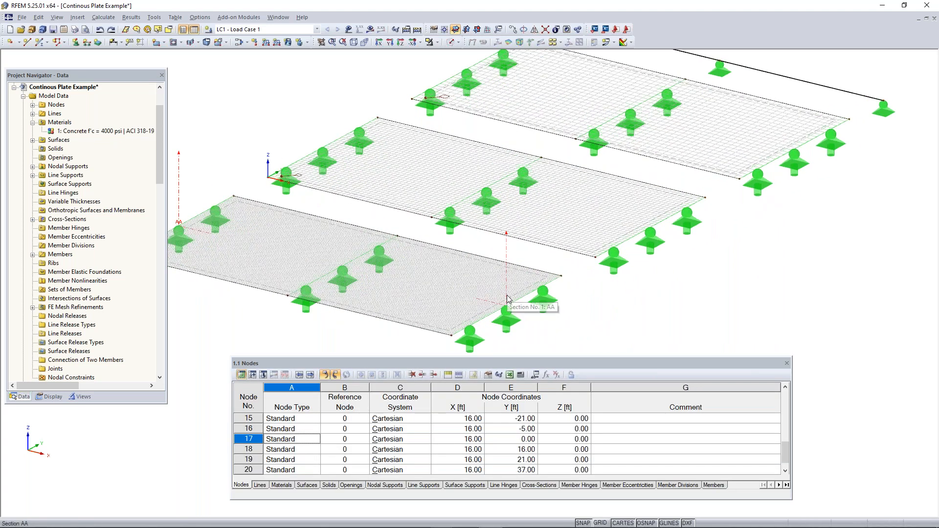
pyautogui.click(650, 236)
pyautogui.press('Escape')
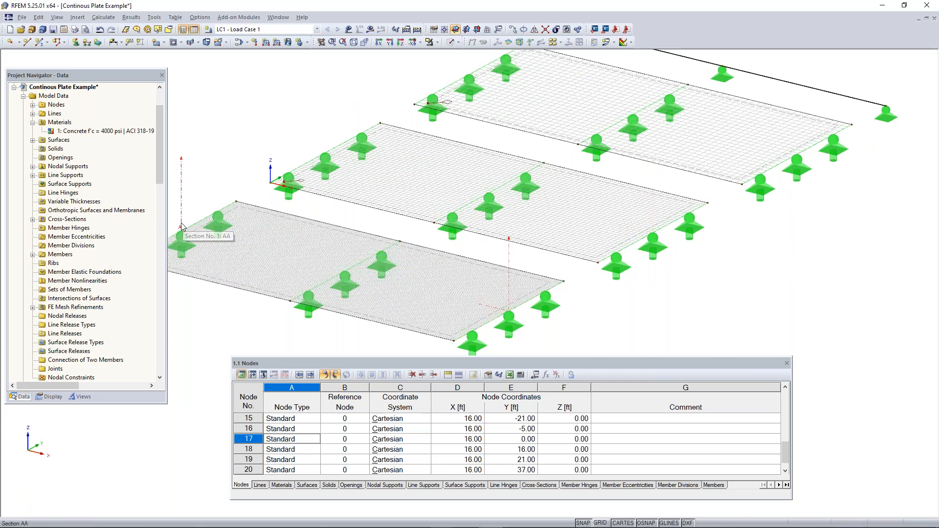
# Copy section AA from the front plate to the middle and rear plates
pyautogui.click(182, 226)
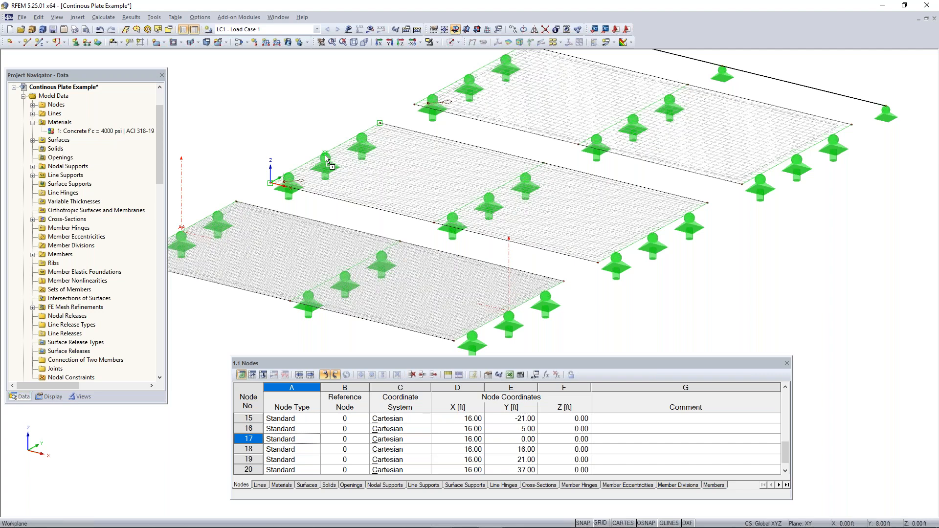
pyautogui.moveTo(327, 154); pyautogui.dragTo(223, 183, button='middle')
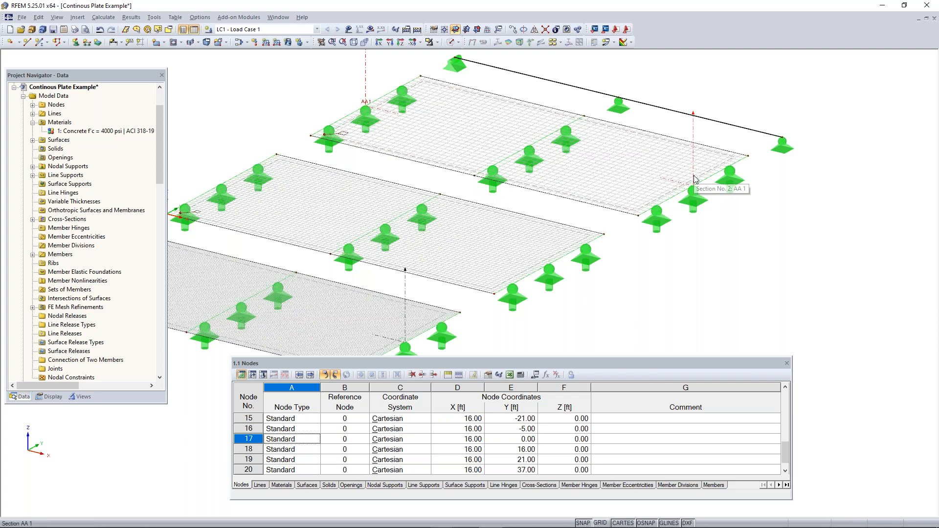
pyautogui.keyDown('ctrl'); pyautogui.moveTo(556, 268); pyautogui.dragTo(450, 213, button='middle'); pyautogui.keyUp('ctrl')
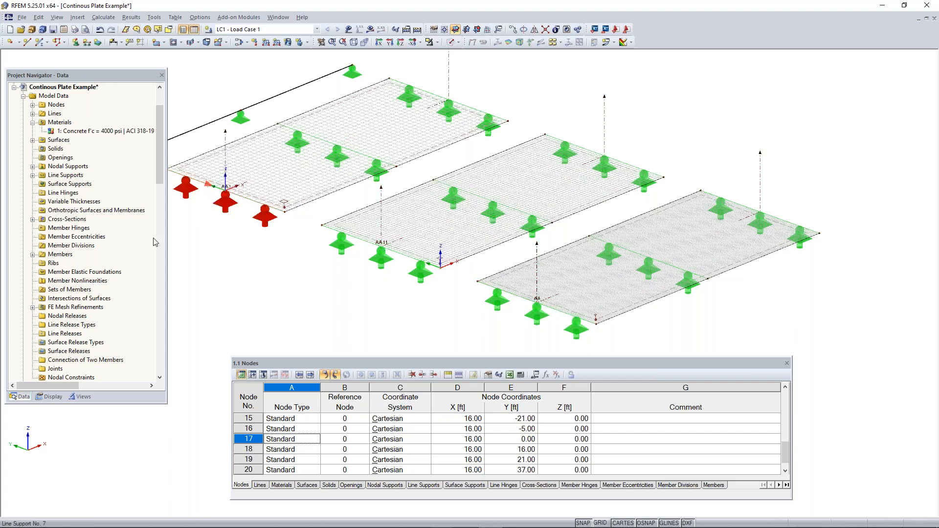
# Rename section 2, the copy through the rear plate next to the beam, as AB
pyautogui.scroll(-7, 121, 273)
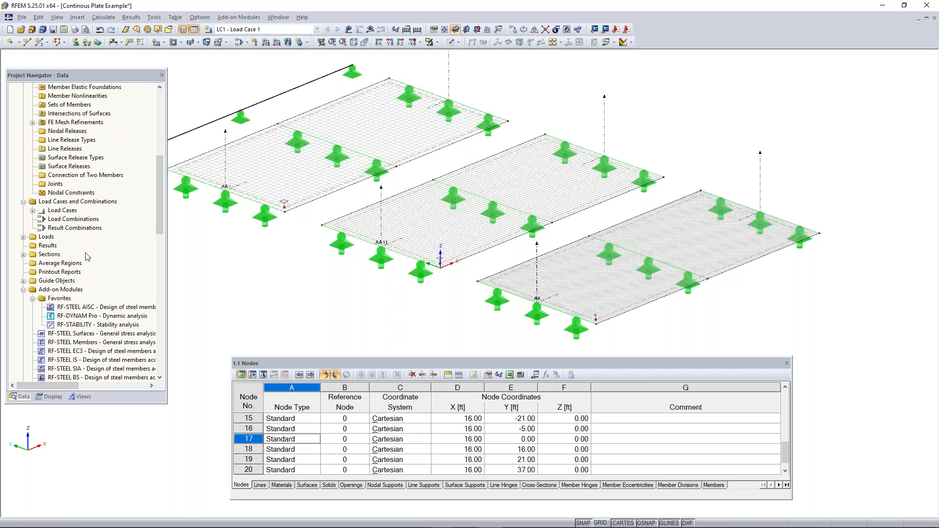
pyautogui.rightClick(40, 255)
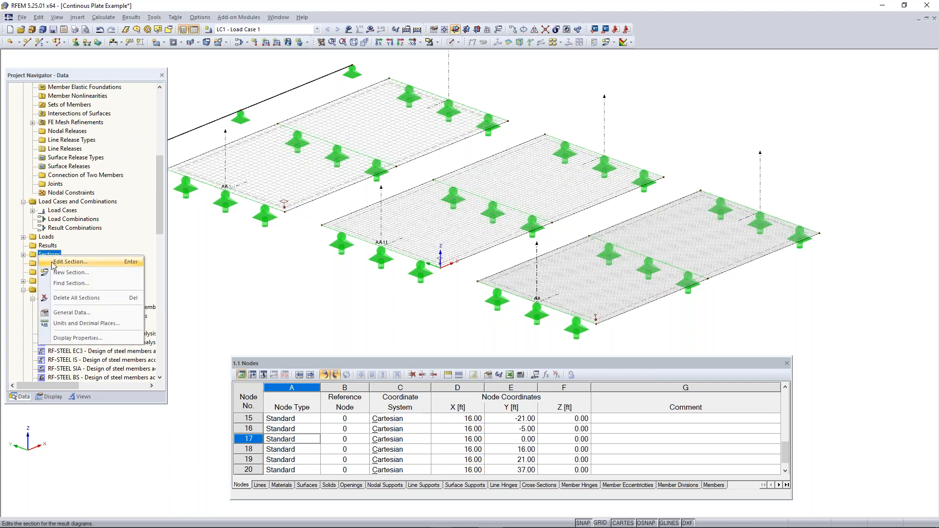
pyautogui.click(24, 255)
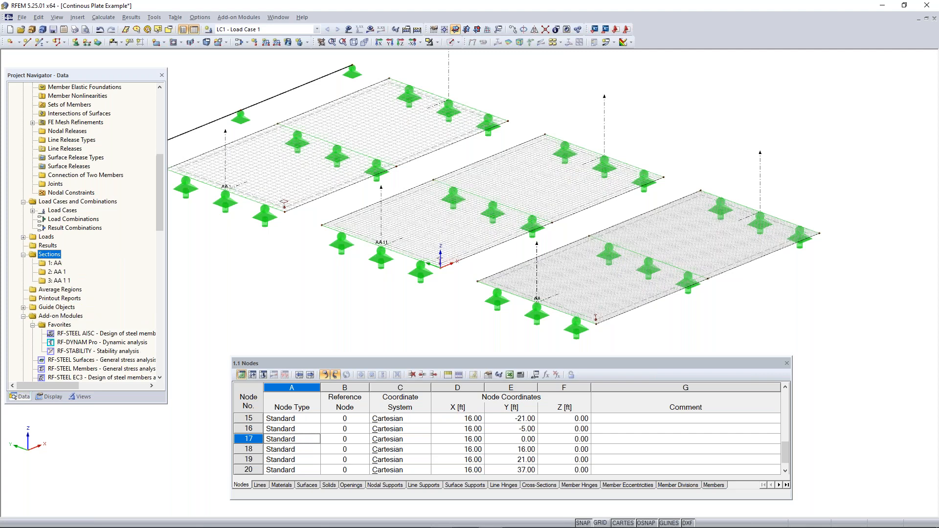
pyautogui.click(57, 272)
pyautogui.doubleClick(57, 272)
pyautogui.click(422, 161)
pyautogui.press('BackSpace')
pyautogui.press('BackSpace')
pyautogui.press('BackSpace')
pyautogui.write('B')
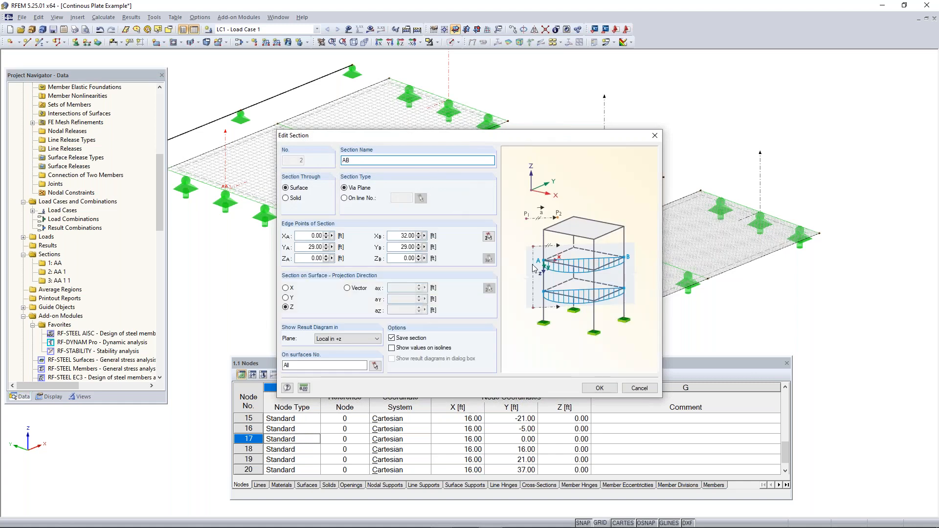
pyautogui.click(598, 387)
# Rename section 3, the copy through the middle plate, as AC
pyautogui.click(59, 282)
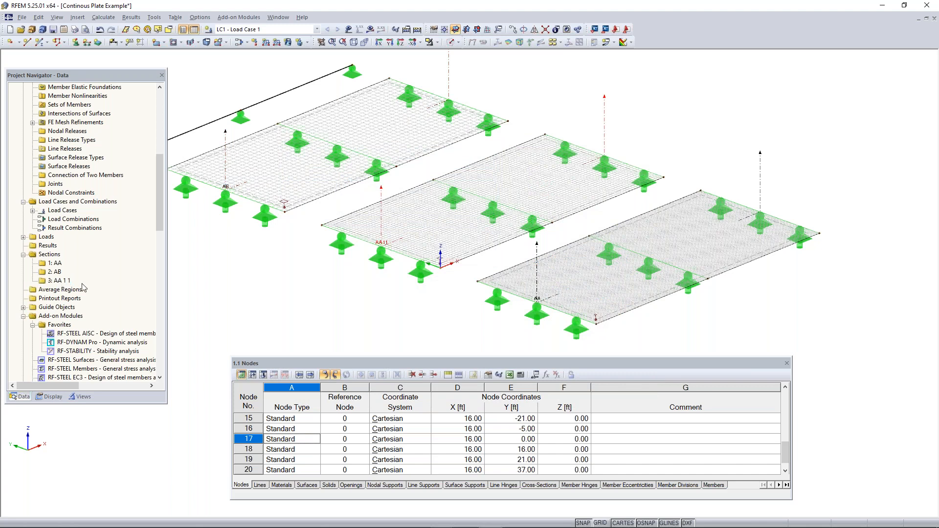
pyautogui.doubleClick(59, 281)
pyautogui.click(358, 160)
pyautogui.press('BackSpace')
pyautogui.press('BackSpace')
pyautogui.press('BackSpace')
pyautogui.write('C')
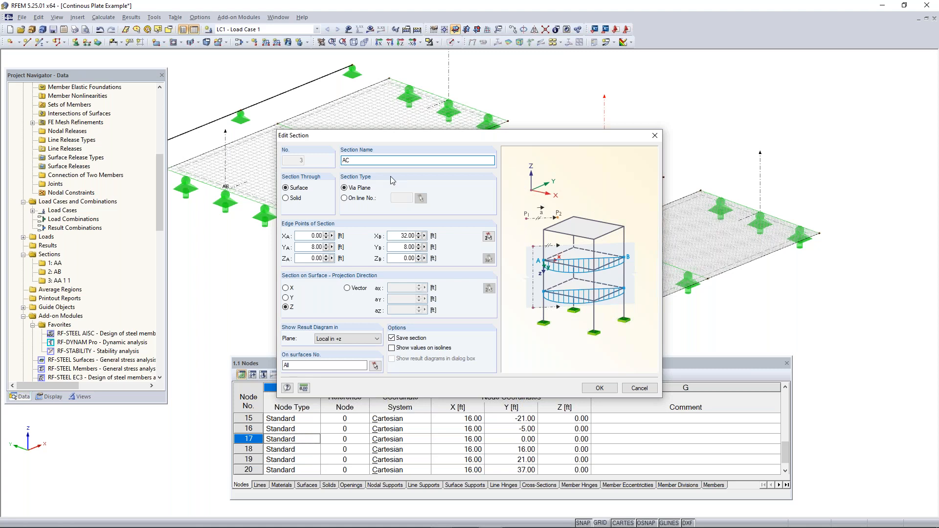
pyautogui.click(600, 388)
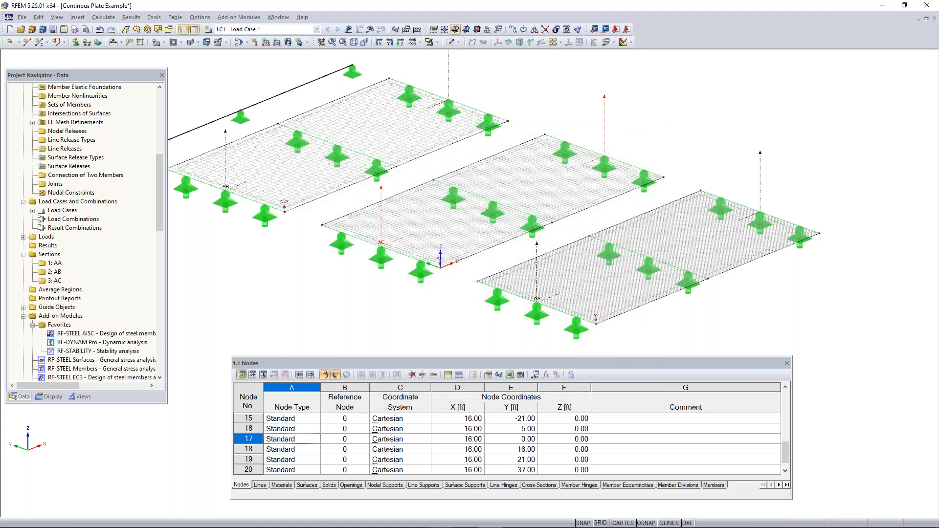
# Display the three plates and the beam as a solid rendered model instead of wireframe
pyautogui.scroll(-1, 377, 284)
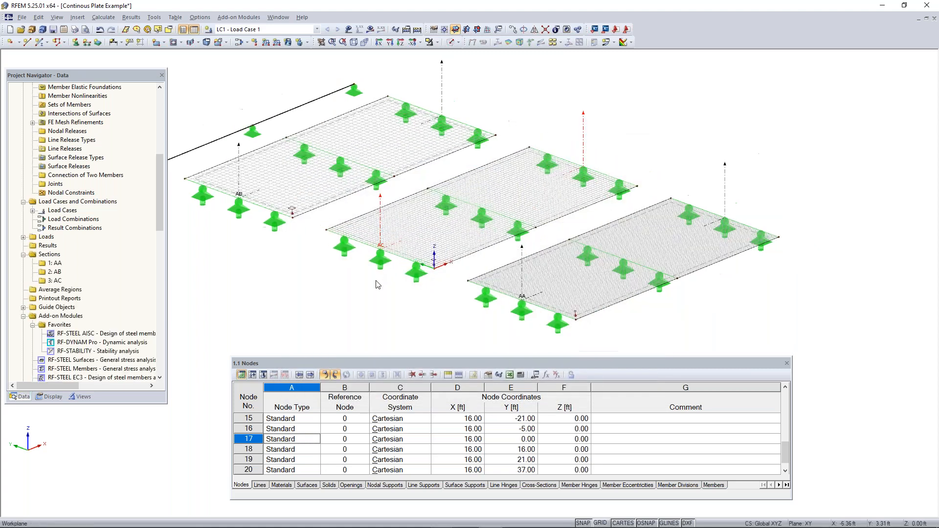
pyautogui.scroll(-1, 378, 284)
pyautogui.keyDown('ctrl'); pyautogui.moveTo(759, 226); pyautogui.dragTo(435, 157, button='middle'); pyautogui.keyUp('ctrl')
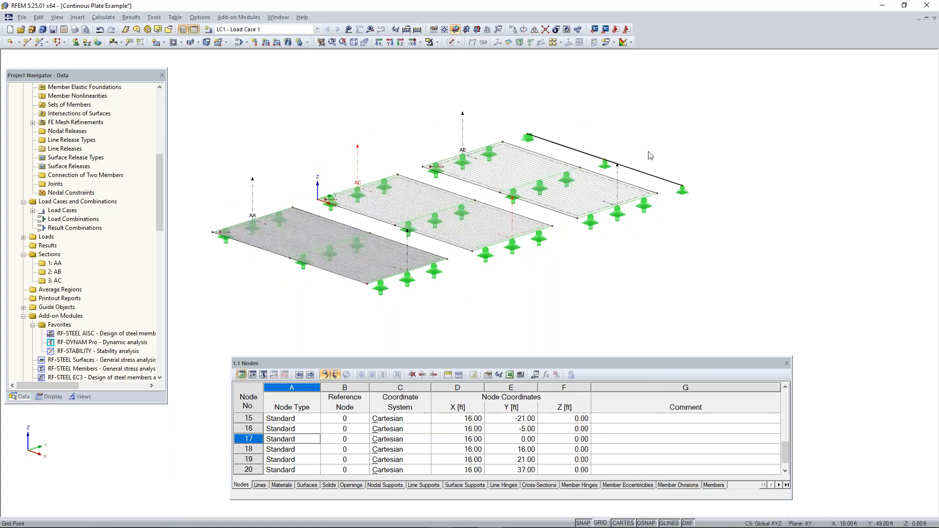
pyautogui.click(451, 43)
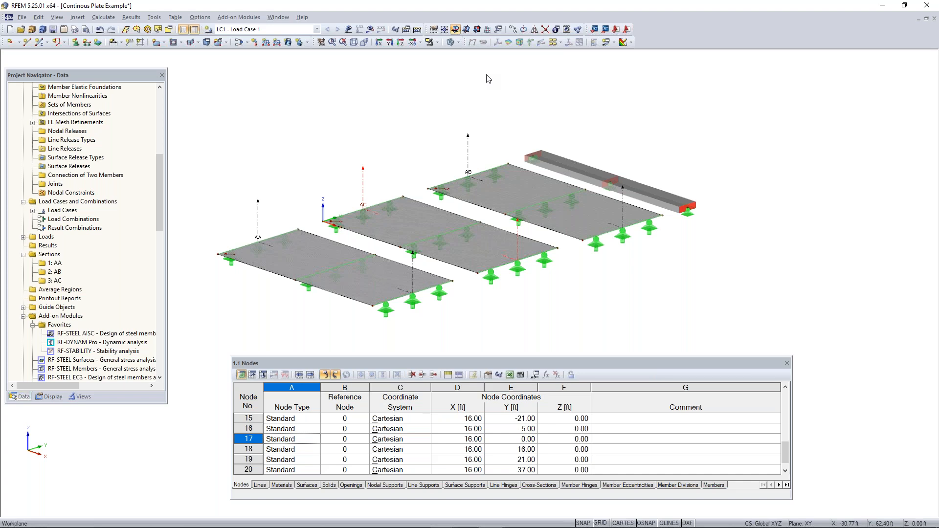
# Switch to the PowerPoint slide show and advance to the Any Questions slide
pyautogui.press('super')
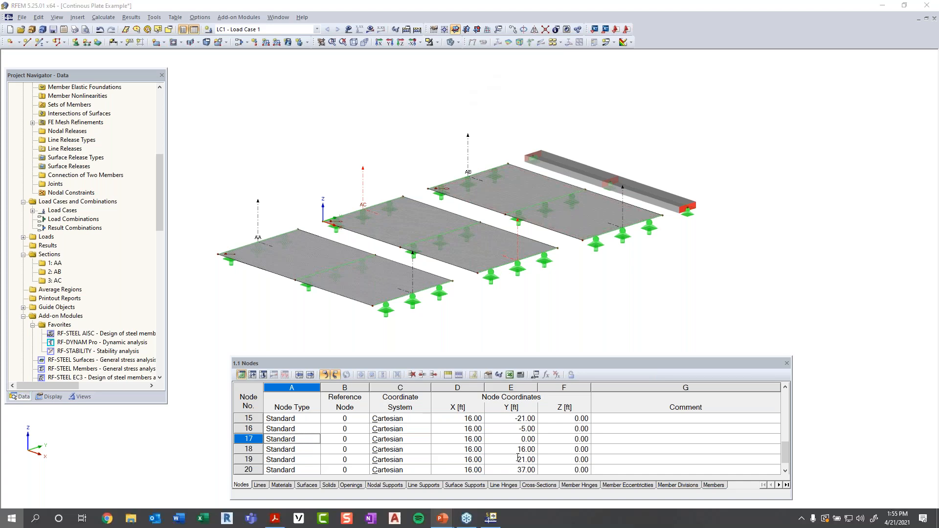
pyautogui.moveTo(445, 518)
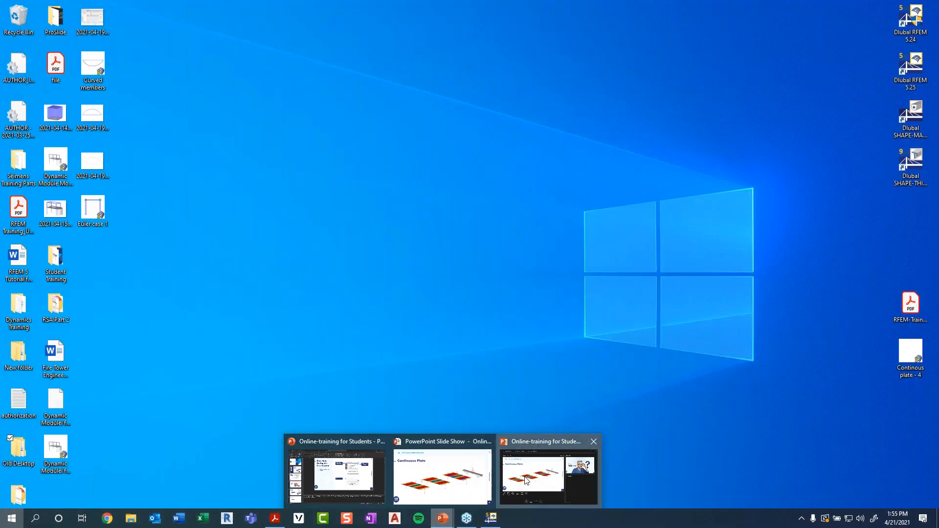
pyautogui.click(547, 471)
pyautogui.click(577, 400)
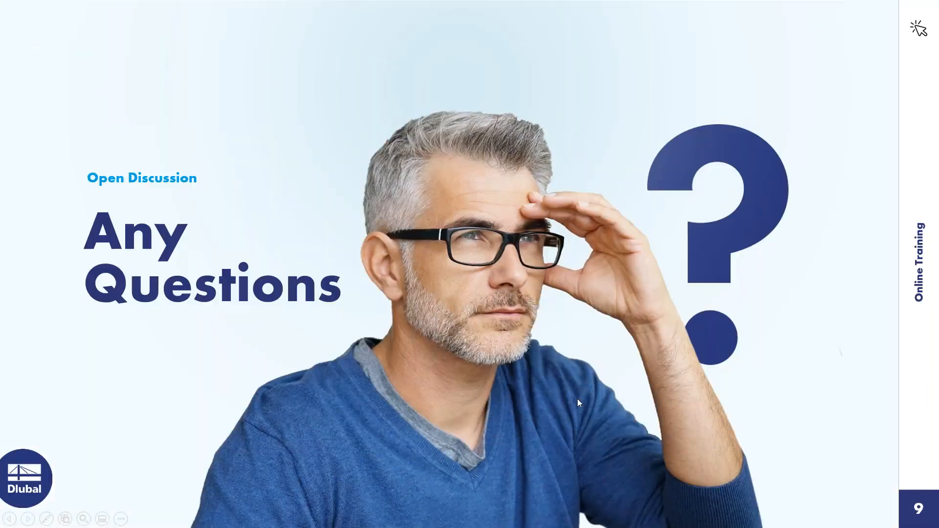
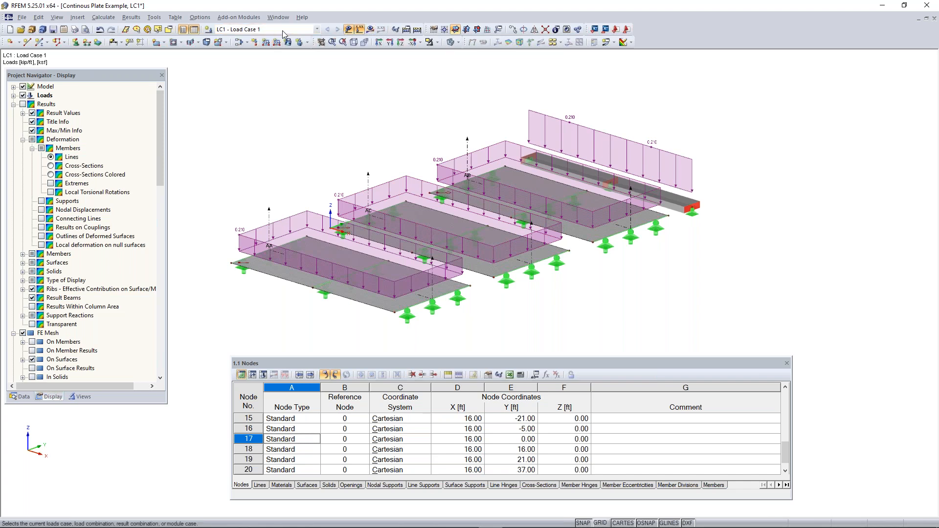
# Calculate LC1 - Load Case 1 and display its results on the plates and beam
pyautogui.click(317, 30)
pyautogui.click(287, 31)
pyautogui.click(317, 29)
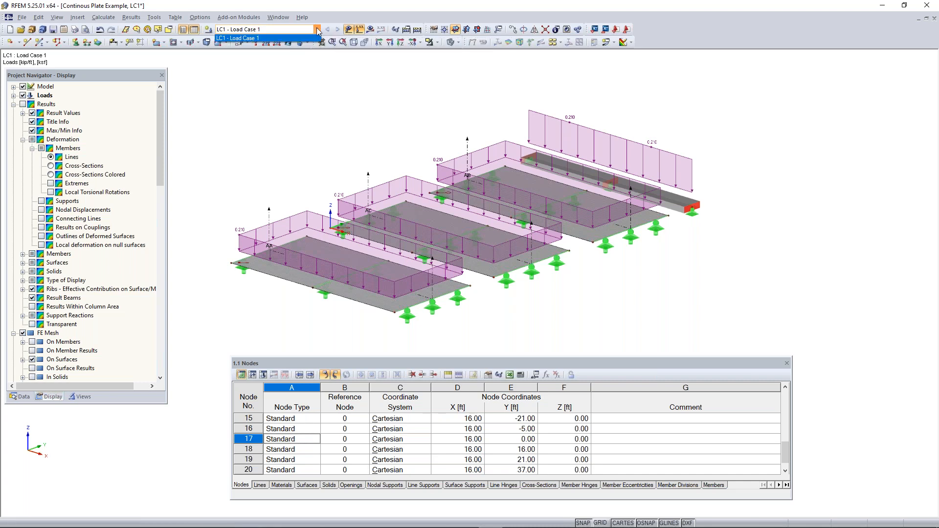
pyautogui.click(310, 27)
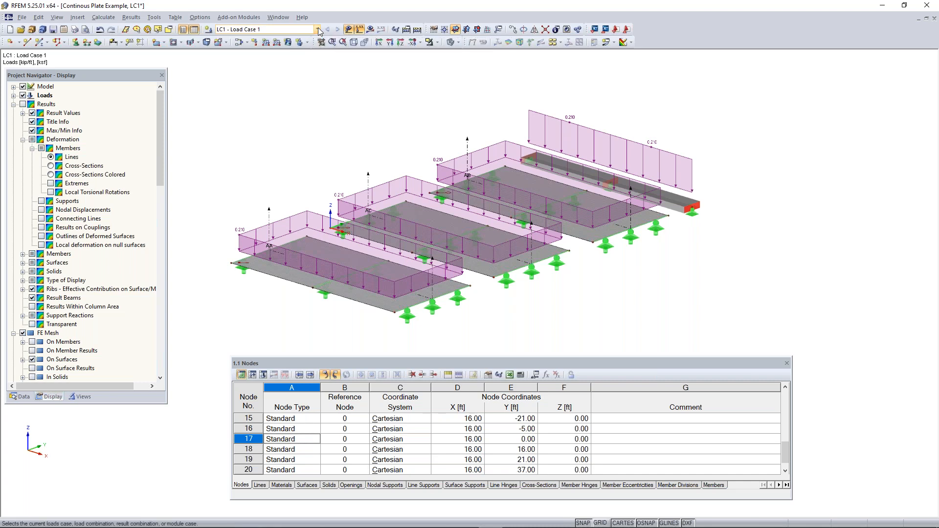
pyautogui.click(370, 30)
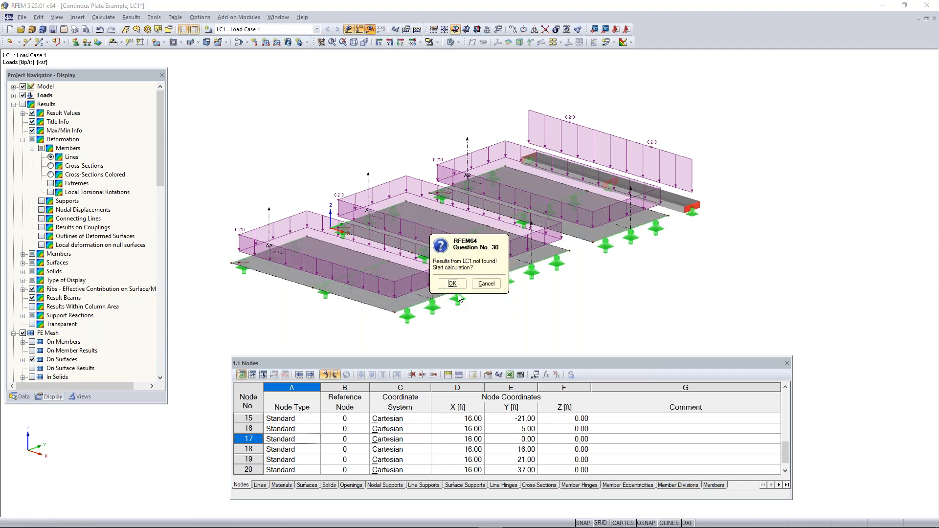
pyautogui.click(451, 284)
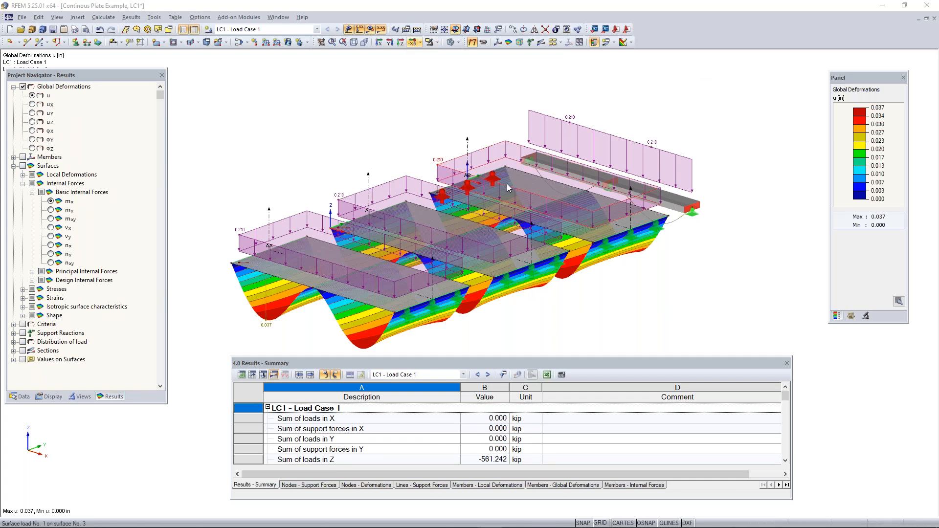
# Hide the load display so the global deformations of the plates can be examined
pyautogui.keyDown('ctrl'); pyautogui.moveTo(605, 292); pyautogui.dragTo(630, 278, button='middle'); pyautogui.keyUp('ctrl')
pyautogui.click(360, 29)
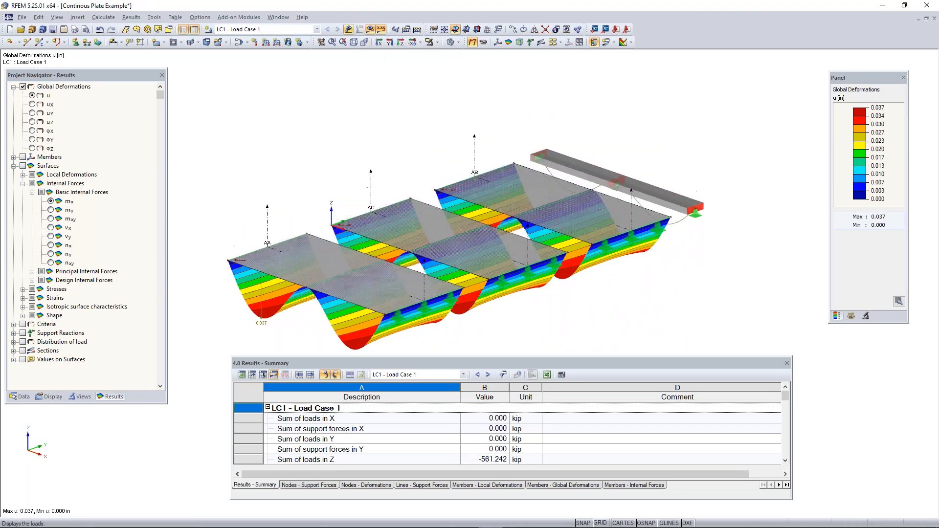
pyautogui.moveTo(428, 163); pyautogui.dragTo(434, 117, button='middle')
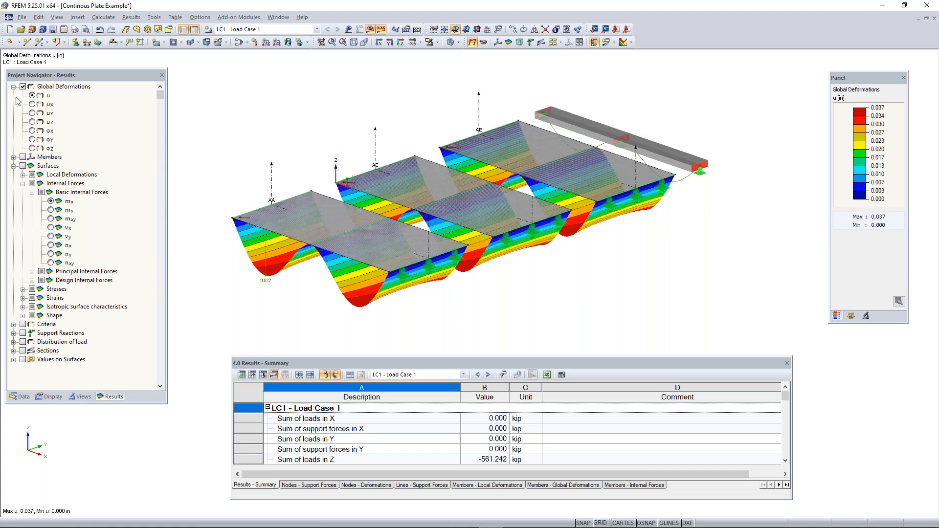
pyautogui.keyDown('ctrl'); pyautogui.moveTo(341, 318); pyautogui.dragTo(283, 279, button='middle'); pyautogui.keyUp('ctrl')
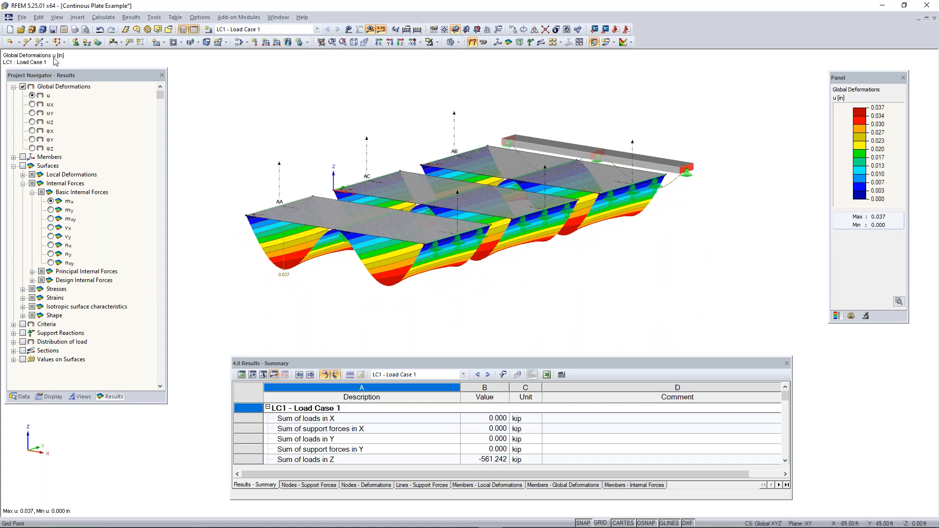
# Move the deformation colour scale panel closer to the model and examine the beam's deformed shape beside the plates
pyautogui.moveTo(869, 78); pyautogui.dragTo(799, 101)
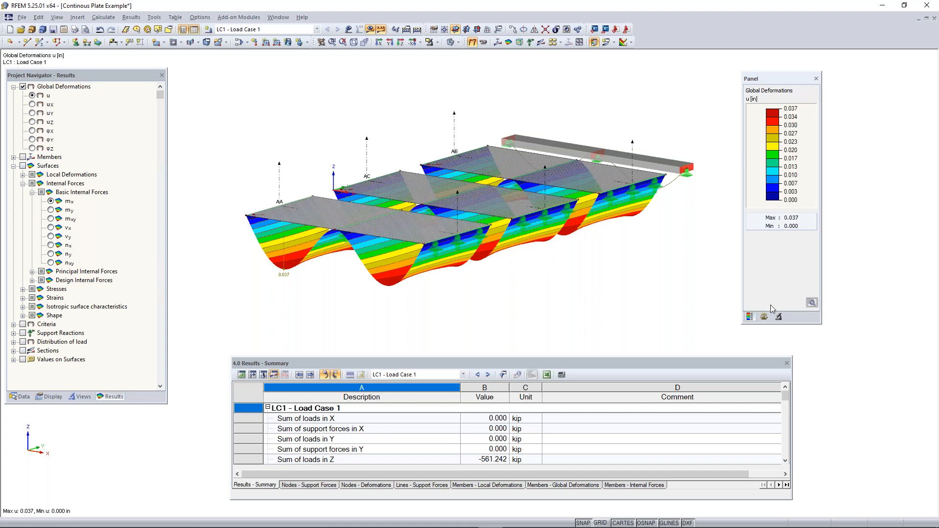
pyautogui.keyDown('ctrl'); pyautogui.moveTo(684, 226); pyautogui.dragTo(376, 249, button='middle'); pyautogui.keyUp('ctrl')
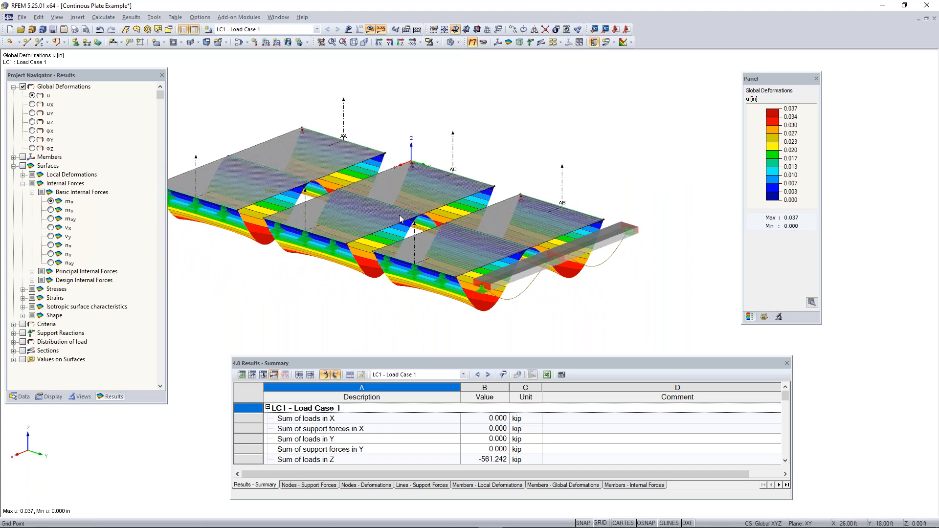
pyautogui.scroll(5, 387, 244)
pyautogui.keyDown('ctrl'); pyautogui.moveTo(446, 250); pyautogui.dragTo(482, 213, button='middle'); pyautogui.keyUp('ctrl')
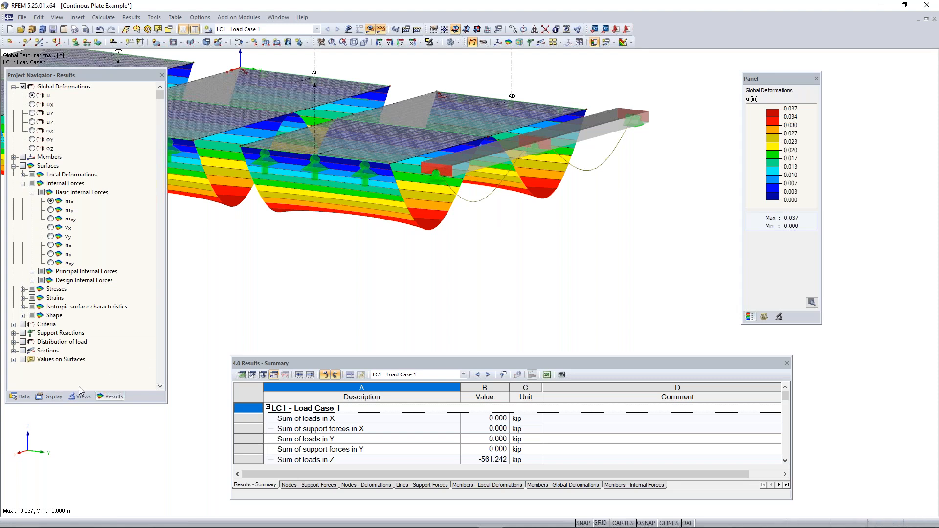
# Set the member deformation display to Cross-Sections Colored so the beam's deflected shape can be compared with the plates
pyautogui.click(52, 397)
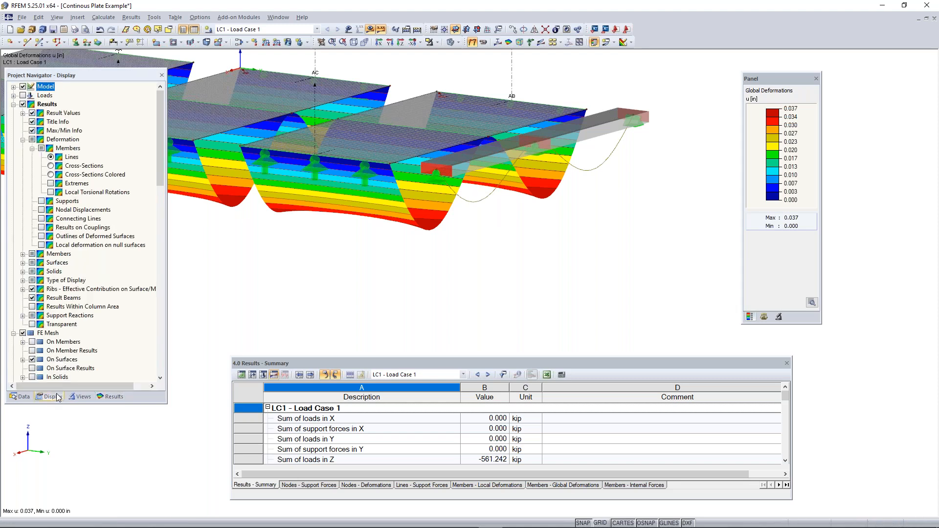
pyautogui.scroll(-5, 55, 238)
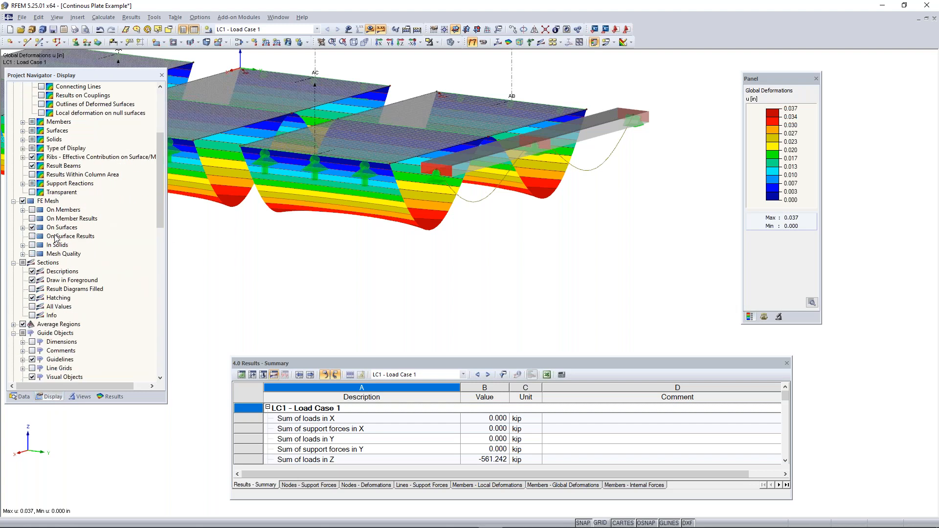
pyautogui.scroll(-3, 55, 239)
pyautogui.scroll(8, 56, 239)
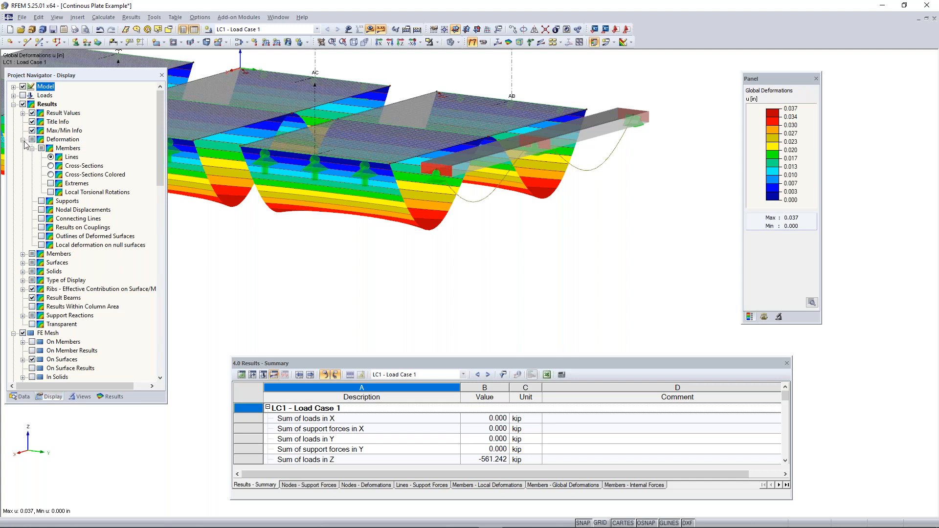
pyautogui.click(51, 140)
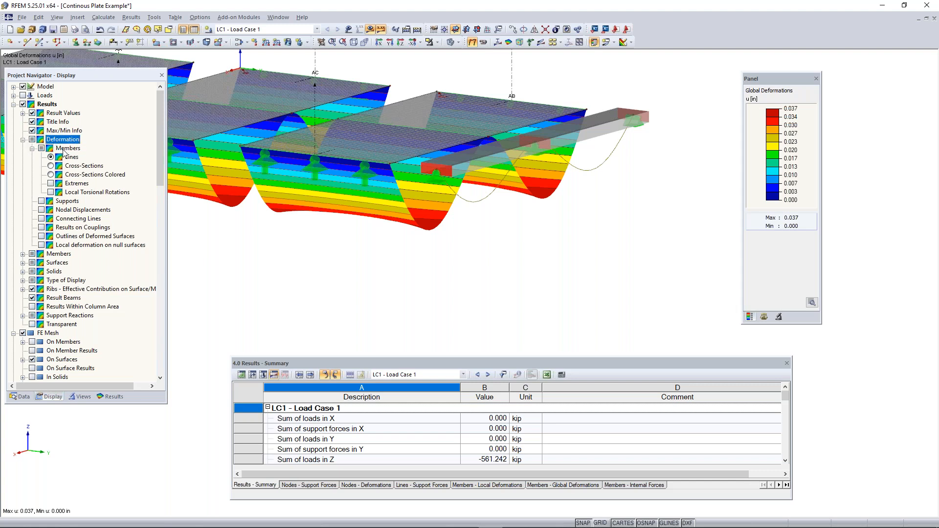
pyautogui.click(64, 149)
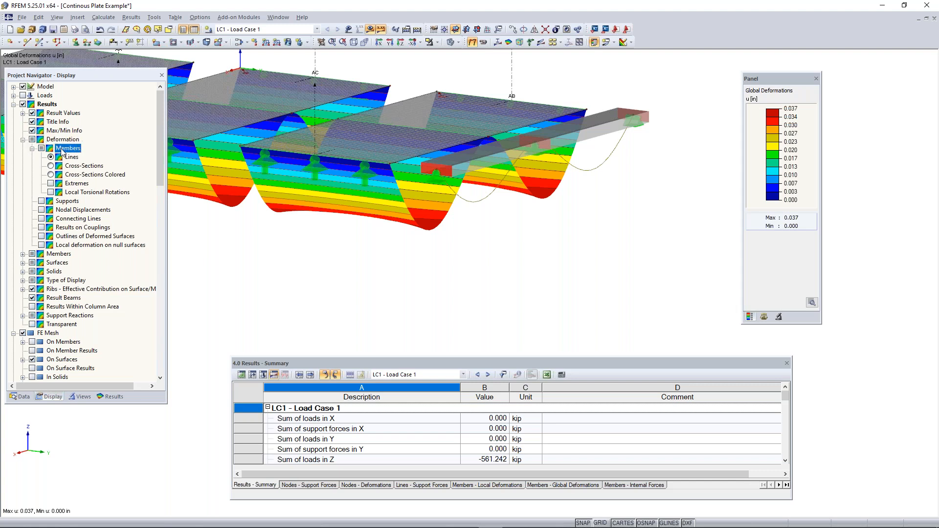
pyautogui.click(51, 175)
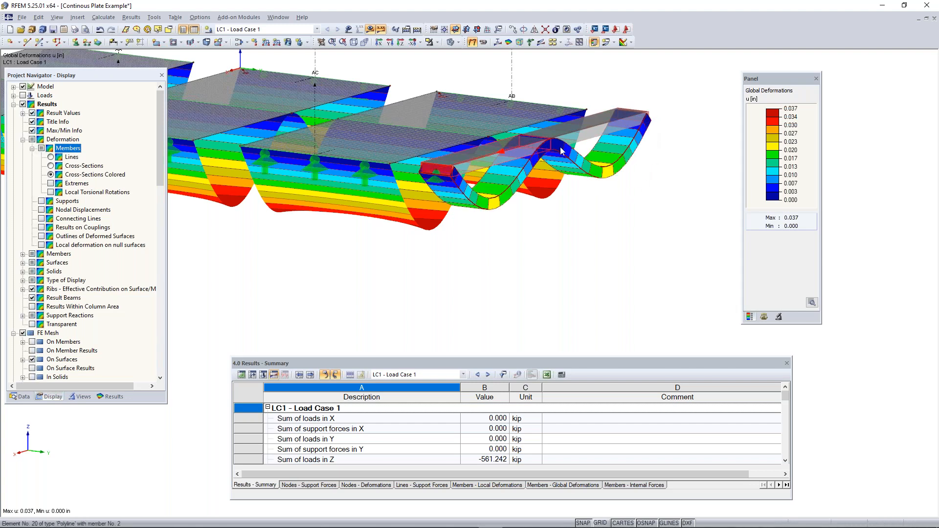
pyautogui.keyDown('ctrl'); pyautogui.moveTo(327, 255); pyautogui.dragTo(459, 287, button='middle'); pyautogui.keyUp('ctrl')
pyautogui.rightClick(458, 287)
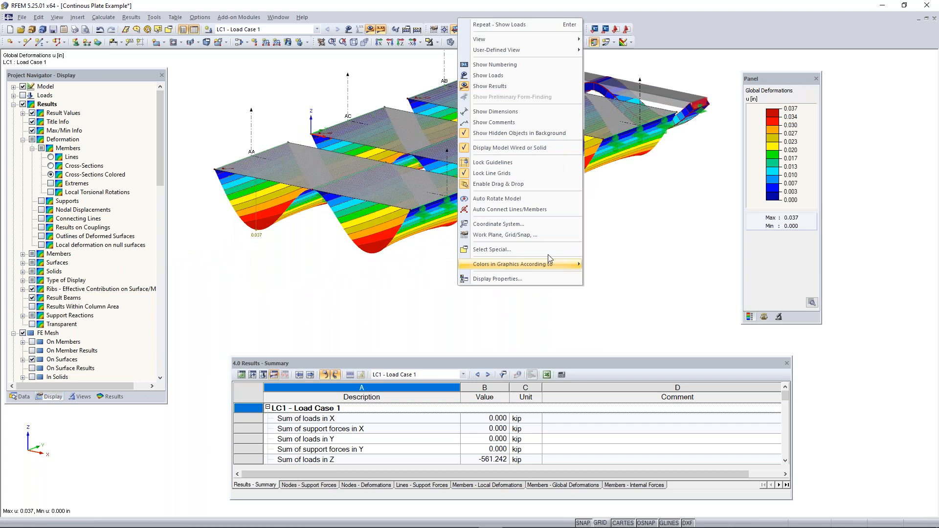
pyautogui.click(638, 235)
pyautogui.moveTo(590, 211); pyautogui.dragTo(553, 243, button='middle')
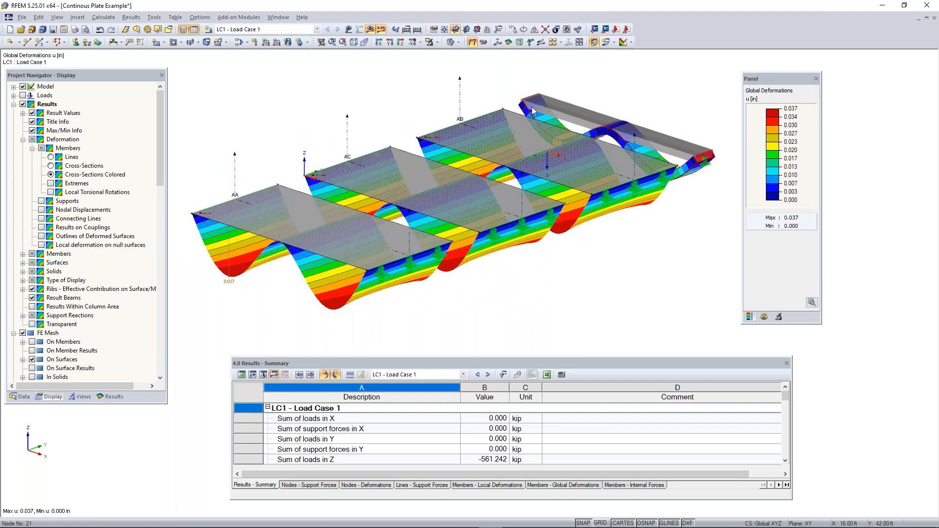
# Turn off the global deformation results on the plates and beam
pyautogui.click(14, 105)
pyautogui.click(118, 397)
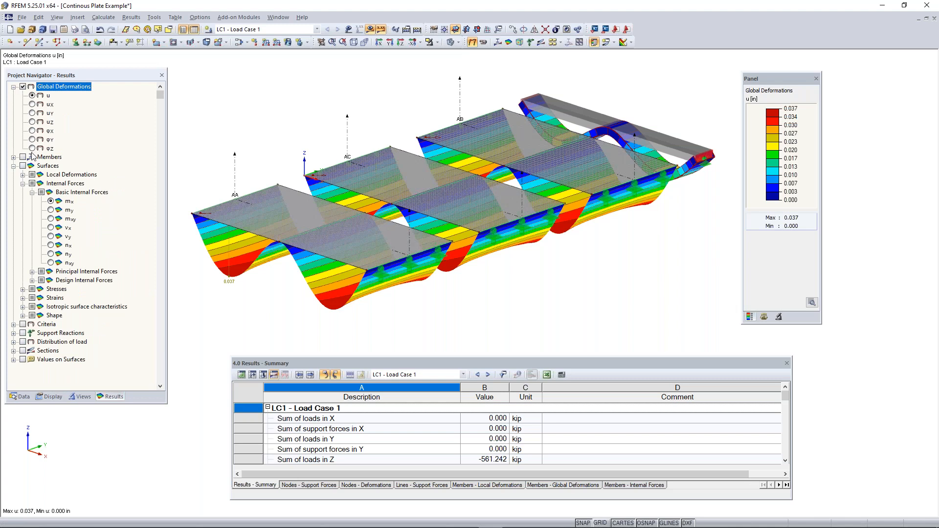
pyautogui.click(23, 87)
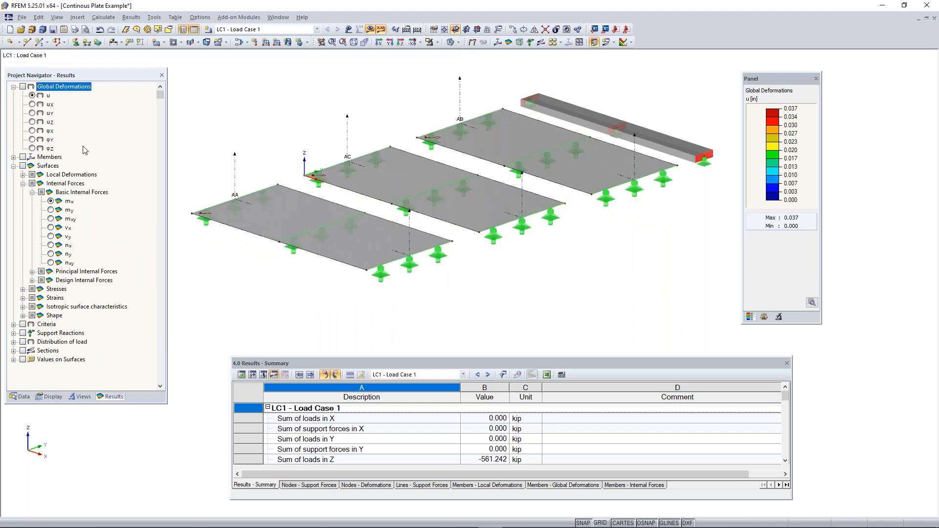
pyautogui.keyDown('ctrl'); pyautogui.moveTo(444, 312); pyautogui.dragTo(453, 307, button='middle'); pyautogui.keyUp('ctrl')
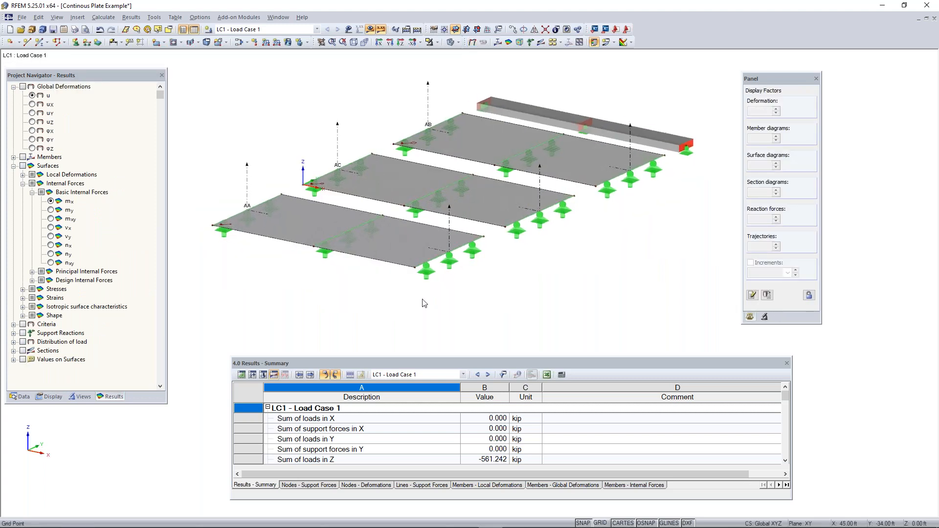
# Turn on the member results and view the beam's internal force diagrams My, N and finally the shear force Vz
pyautogui.click(23, 158)
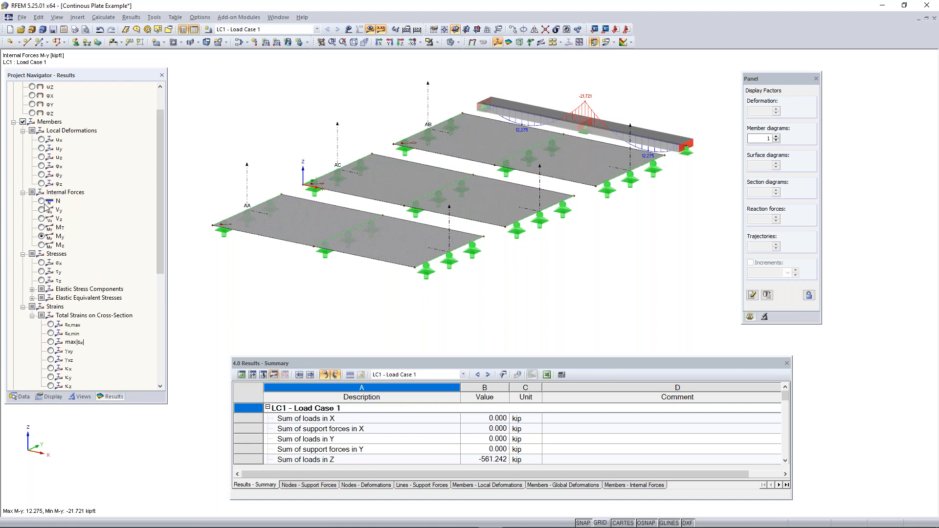
pyautogui.moveTo(536, 158); pyautogui.dragTo(506, 196, button='middle')
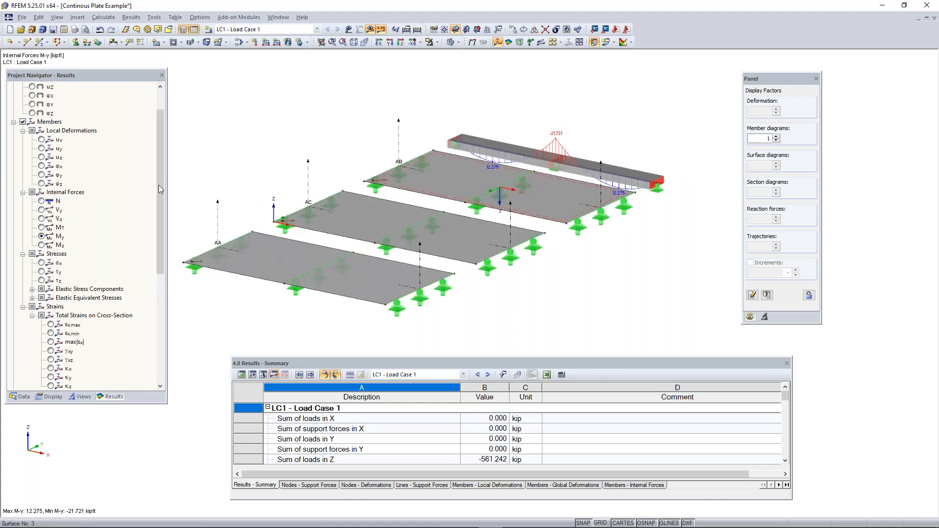
pyautogui.click(41, 201)
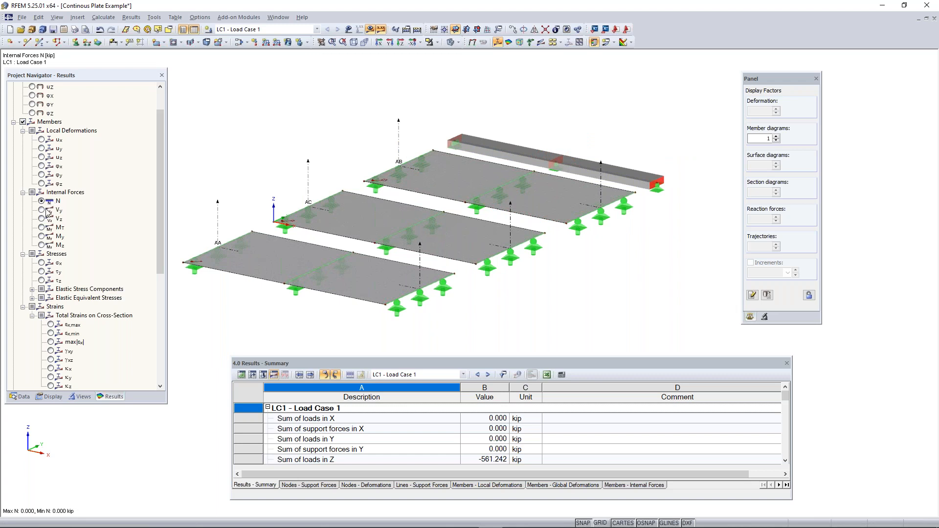
pyautogui.click(42, 218)
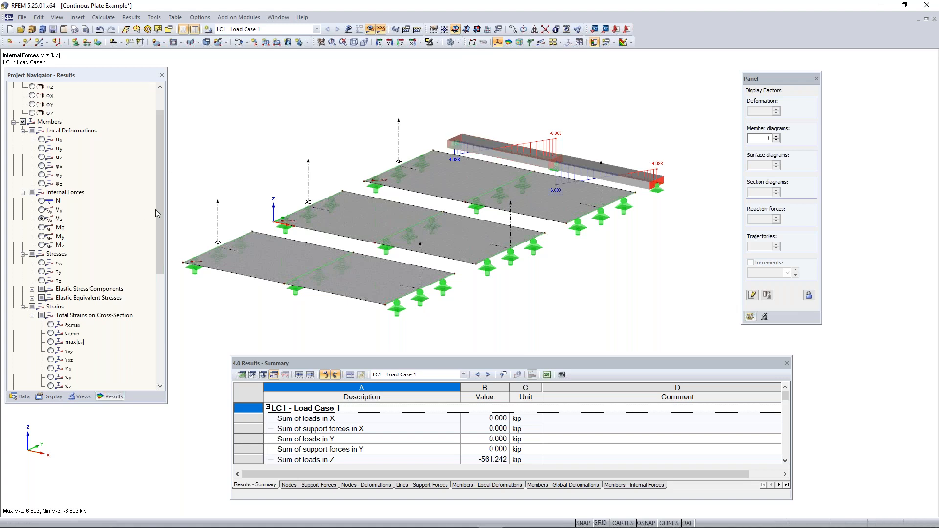
# Turn on the local axis systems of the members to relate the beam's Vz diagram to its z-axis
pyautogui.scroll(2, 533, 162)
pyautogui.rightClick(533, 163)
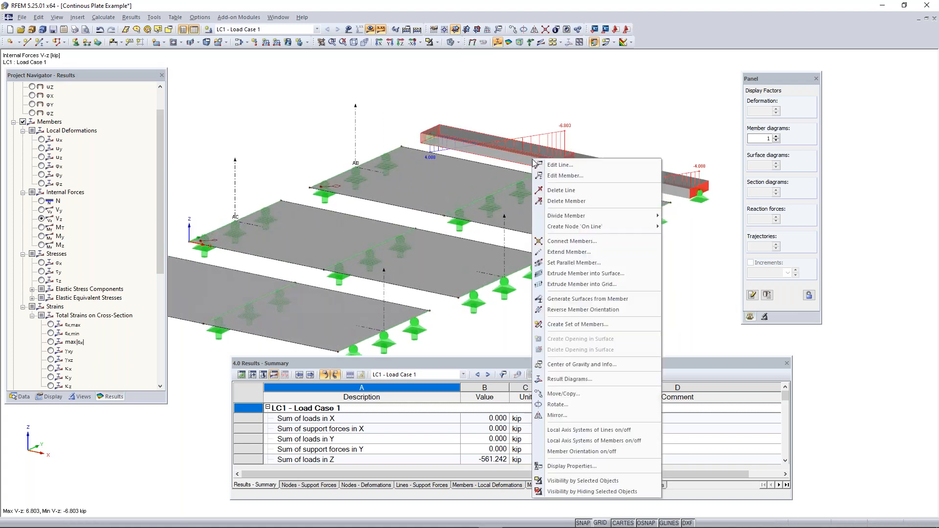
pyautogui.click(593, 441)
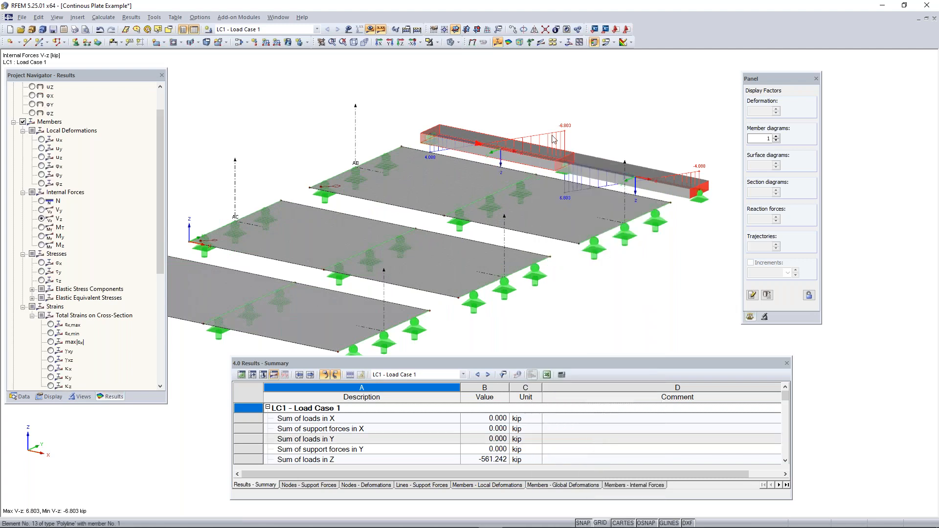
pyautogui.scroll(2, 556, 214)
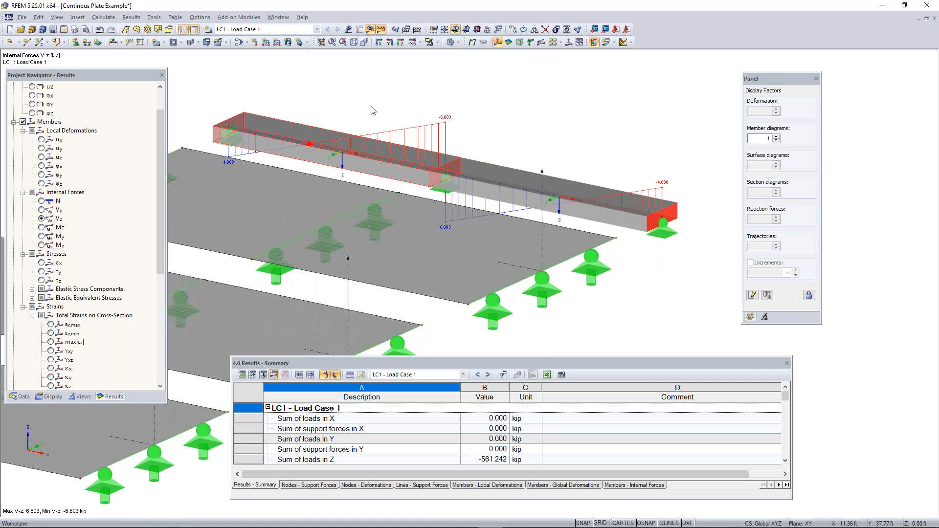
pyautogui.scroll(-2, 459, 176)
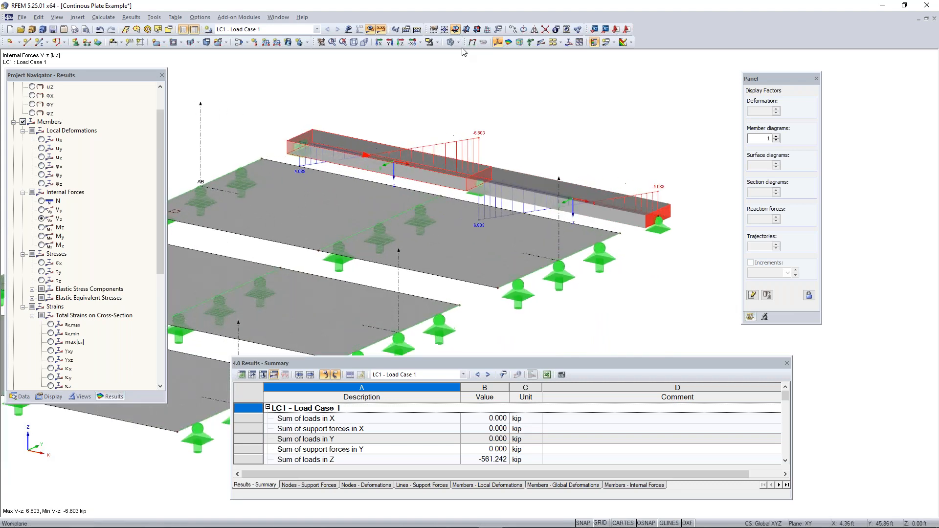
# Switch the model to the wireframe display and examine the beam's Vz diagram at the supports
pyautogui.click(451, 43)
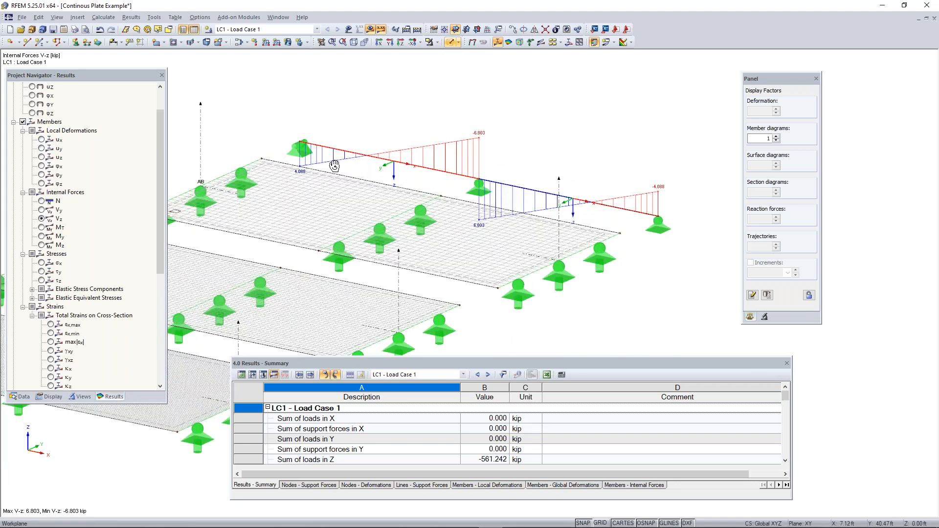
pyautogui.scroll(3, 332, 183)
pyautogui.scroll(1, 264, 165)
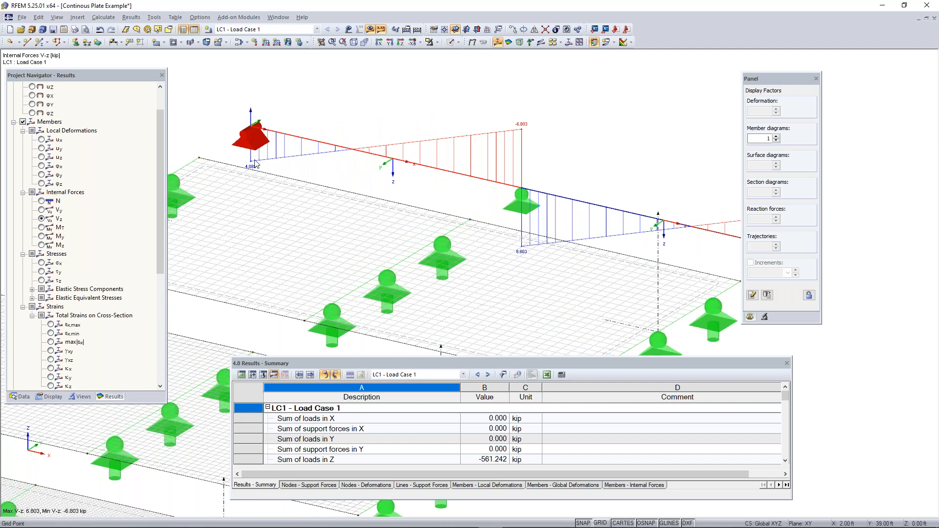
pyautogui.scroll(-2, 613, 214)
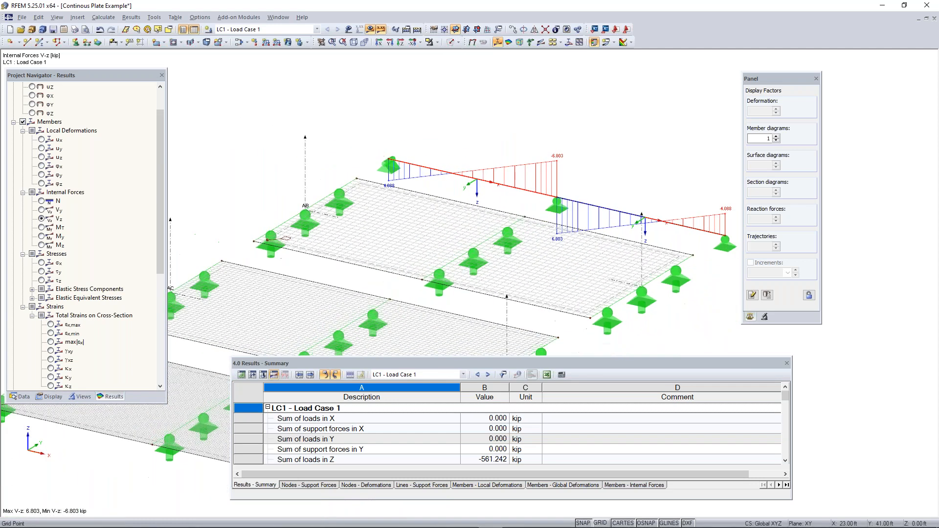
pyautogui.scroll(-3, 613, 215)
pyautogui.scroll(-2, 502, 162)
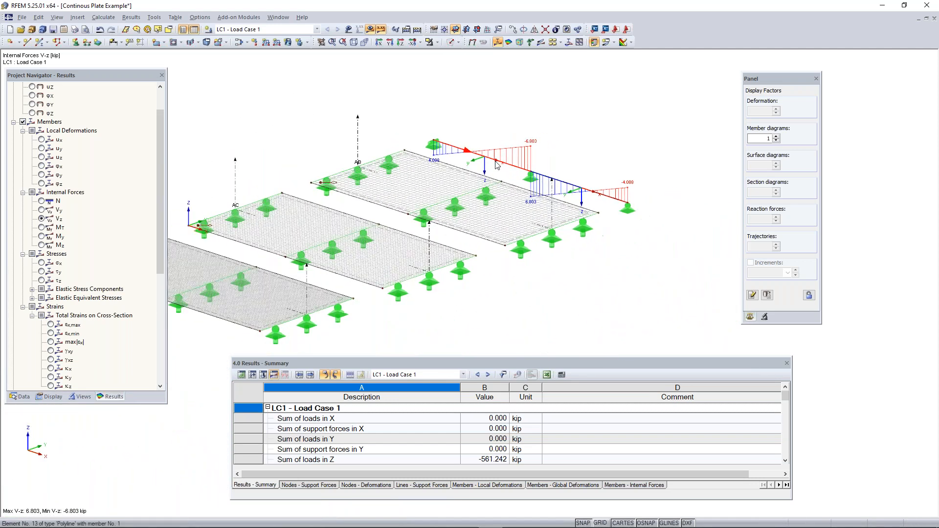
pyautogui.moveTo(502, 162); pyautogui.dragTo(525, 175, button='middle')
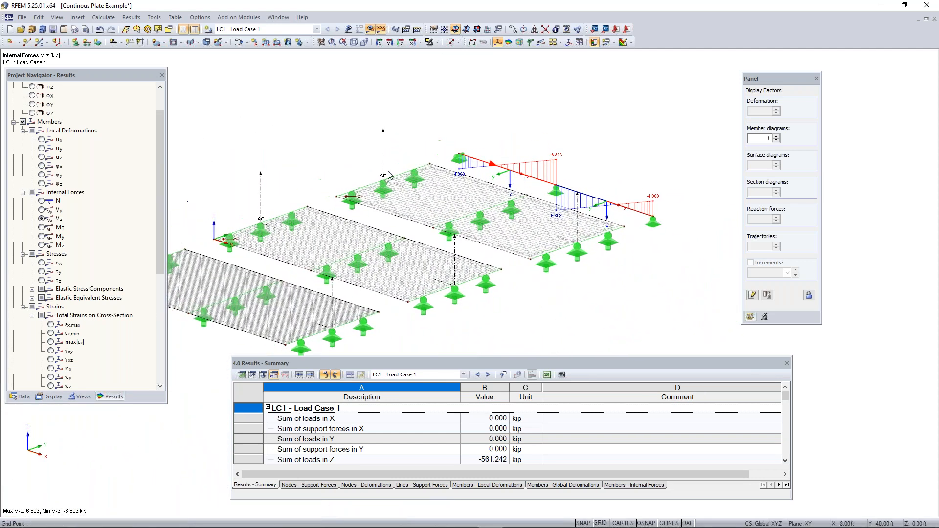
# Display the bending moment My on the beam and examine the diagram over both spans
pyautogui.click(42, 236)
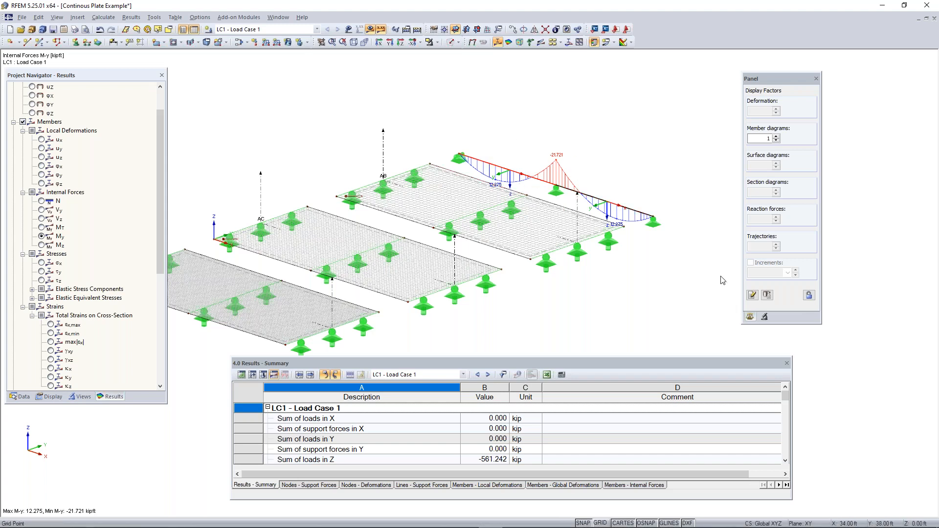
pyautogui.scroll(2, 555, 160)
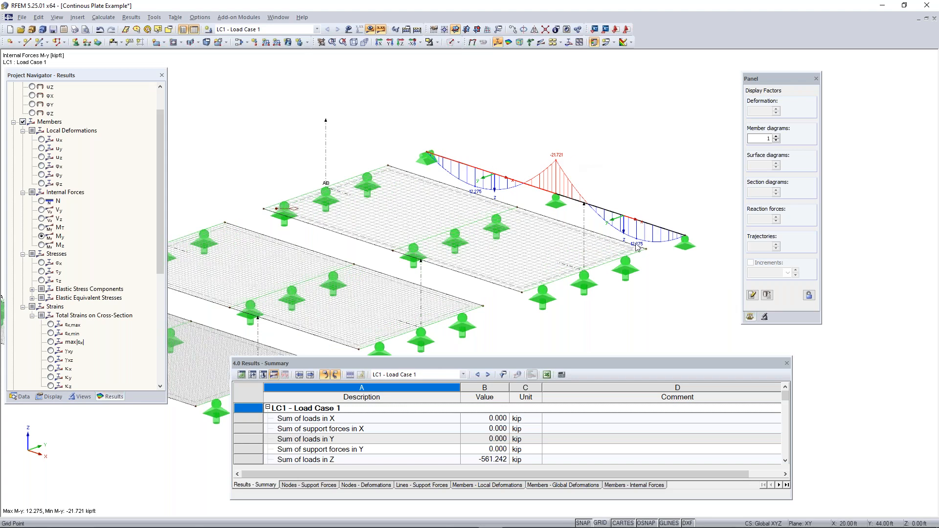
pyautogui.scroll(-4, 516, 232)
# Turn on the surface results to display the basic internal force mx on the three plates
pyautogui.moveTo(517, 228); pyautogui.dragTo(567, 178, button='middle')
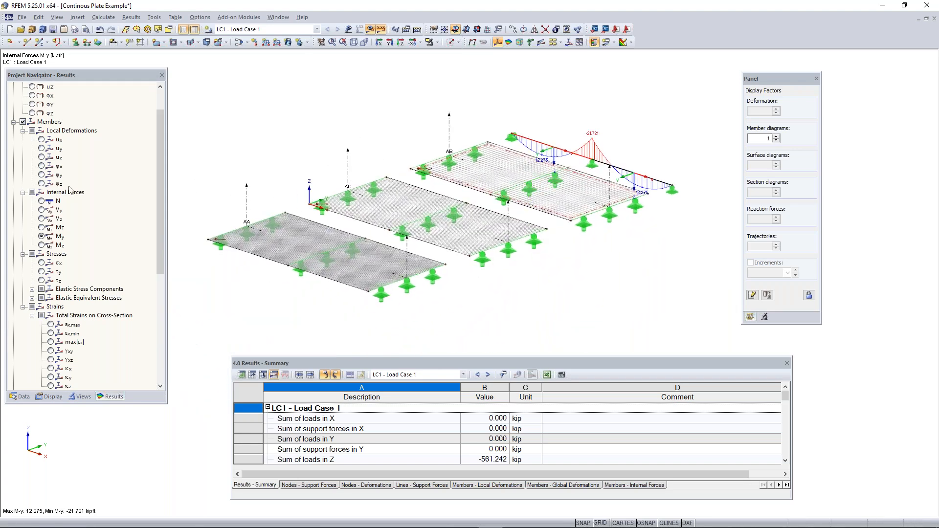
pyautogui.scroll(-8, 63, 188)
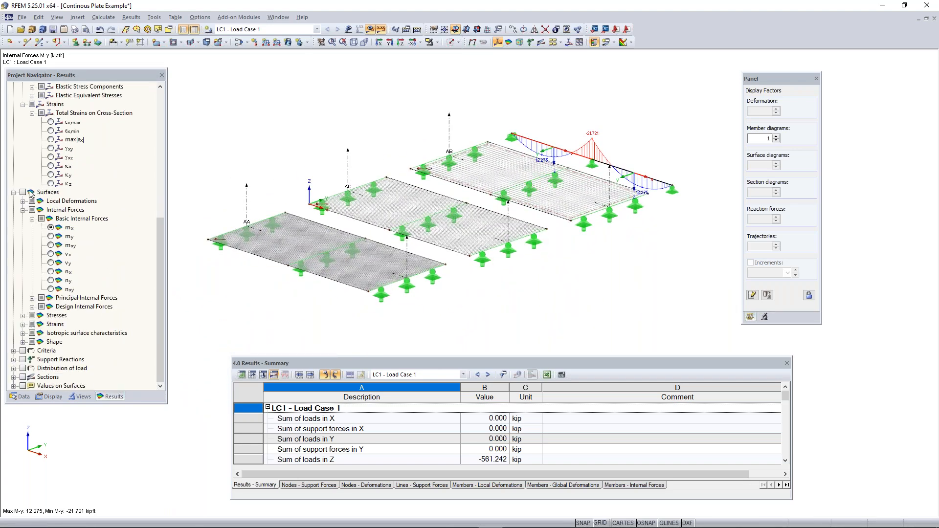
pyautogui.click(23, 192)
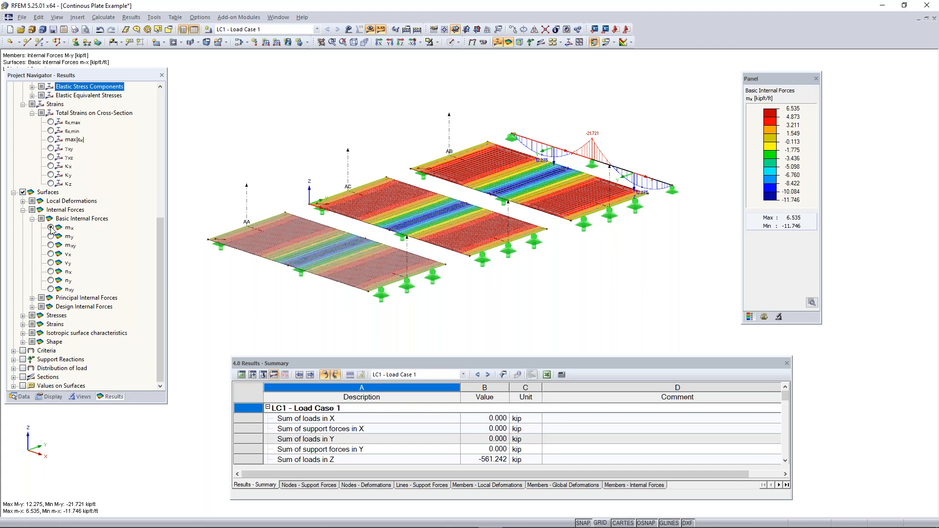
# Turn on the local axis systems of the surfaces so the mx direction can be read on each plate
pyautogui.rightClick(281, 243)
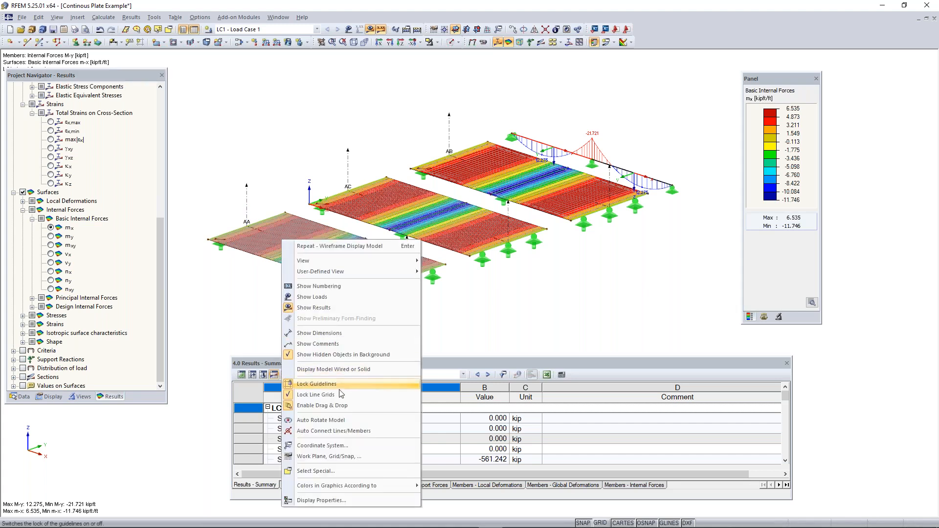
pyautogui.click(431, 306)
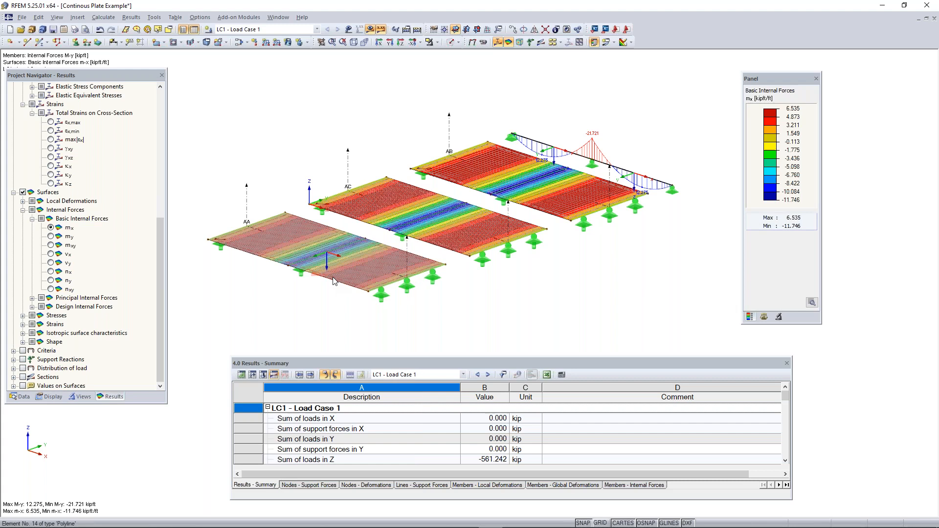
pyautogui.rightClick(331, 280)
pyautogui.rightClick(329, 277)
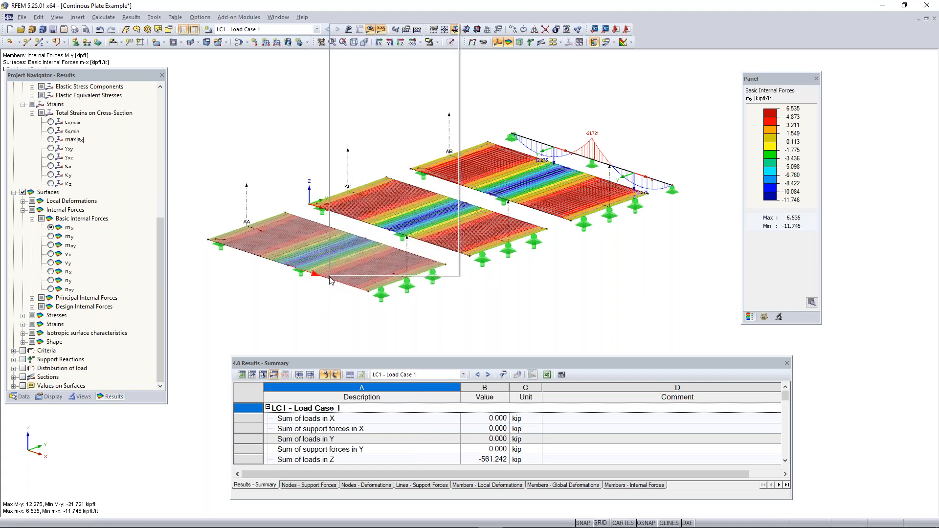
pyautogui.click(319, 289)
pyautogui.scroll(2, 327, 275)
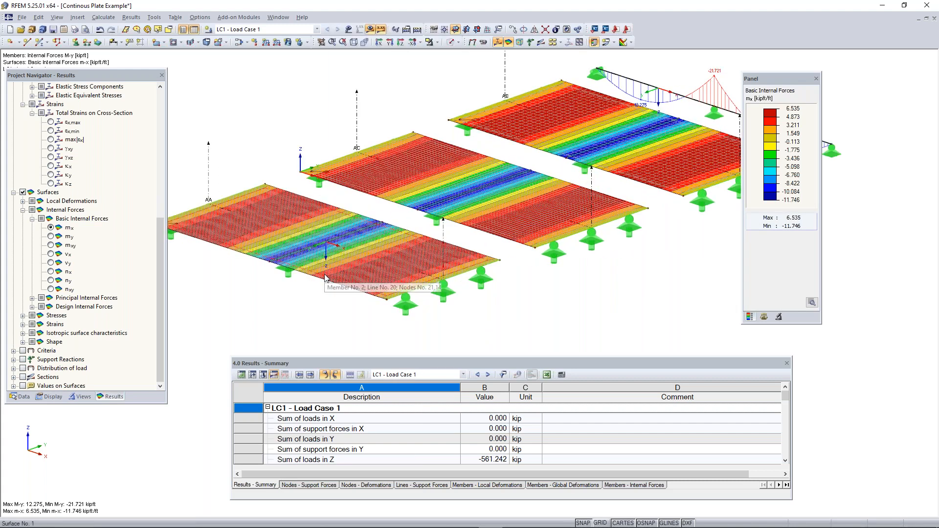
pyautogui.rightClick(326, 278)
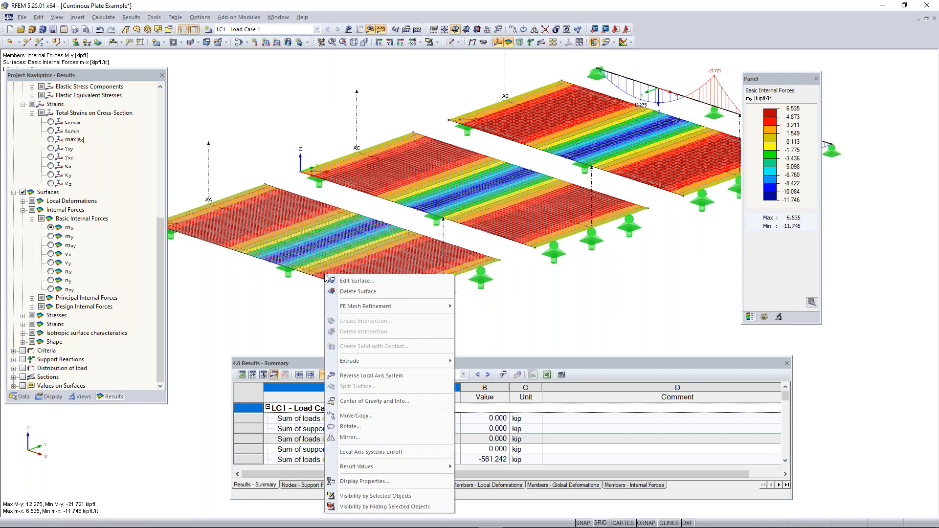
pyautogui.click(391, 453)
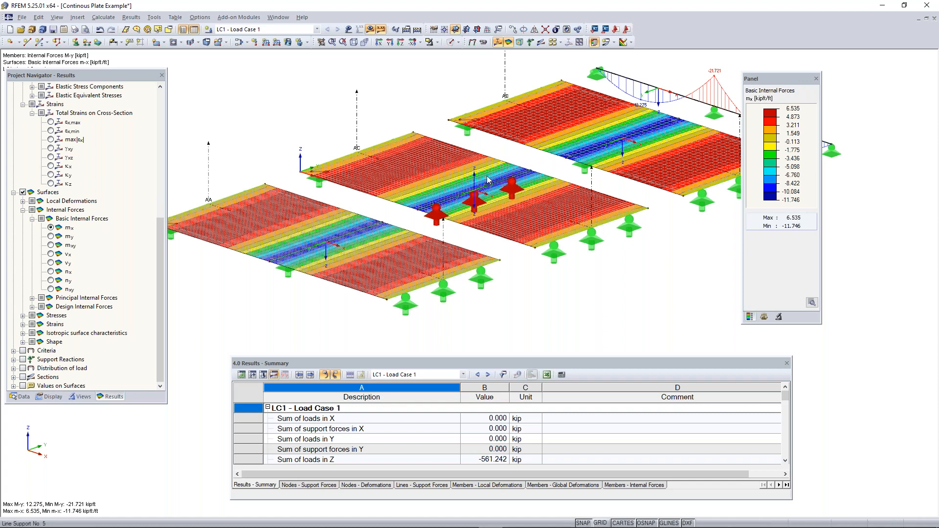
# Move the color scale panel aside to uncover the beam's My diagram next to the plates' mx results
pyautogui.moveTo(630, 150); pyautogui.dragTo(562, 170, button='middle')
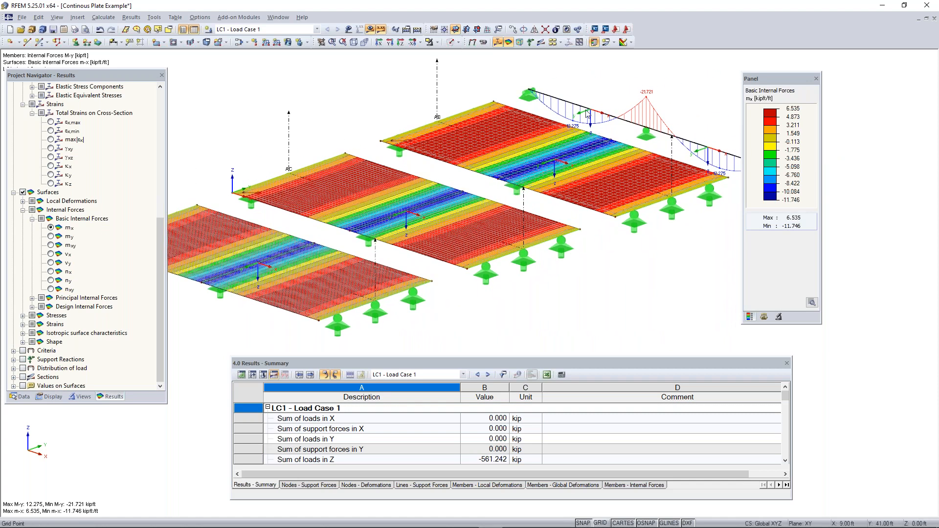
pyautogui.scroll(-1, 671, 154)
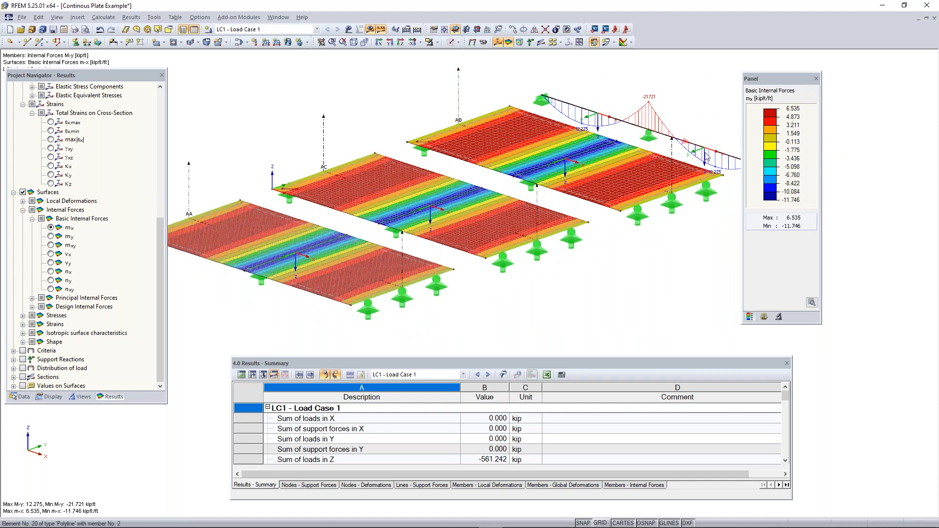
pyautogui.moveTo(465, 243); pyautogui.dragTo(520, 251, button='middle')
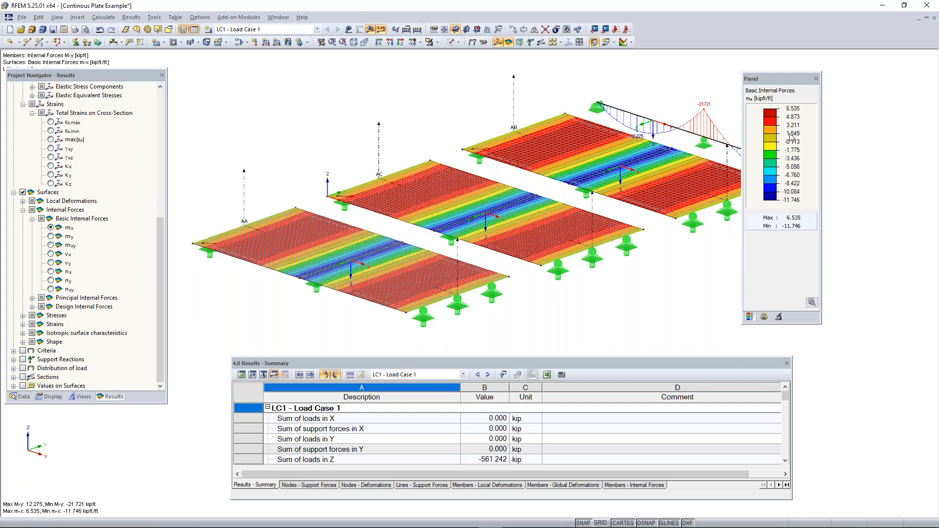
pyautogui.moveTo(772, 81); pyautogui.dragTo(837, 84)
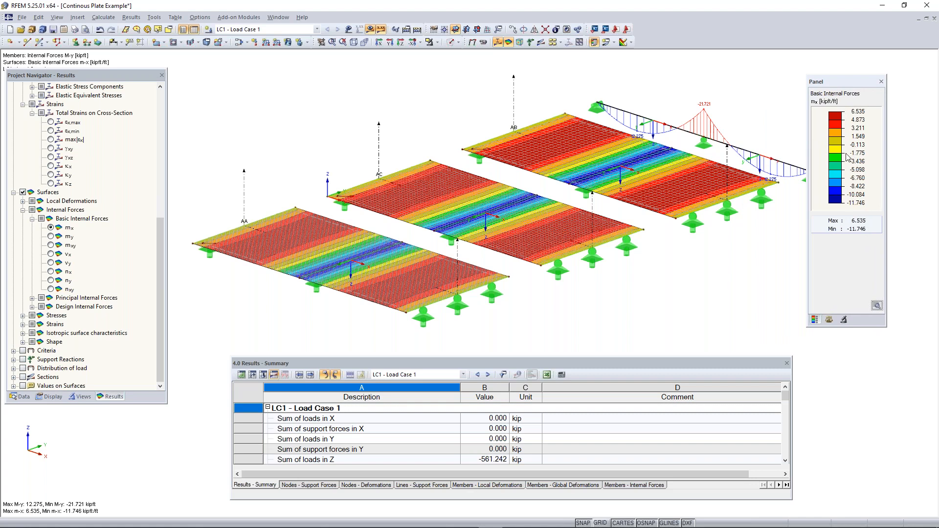
# Show the shear force vx and the membrane forces nx, ny and nxy one after another on the three plates
pyautogui.click(51, 254)
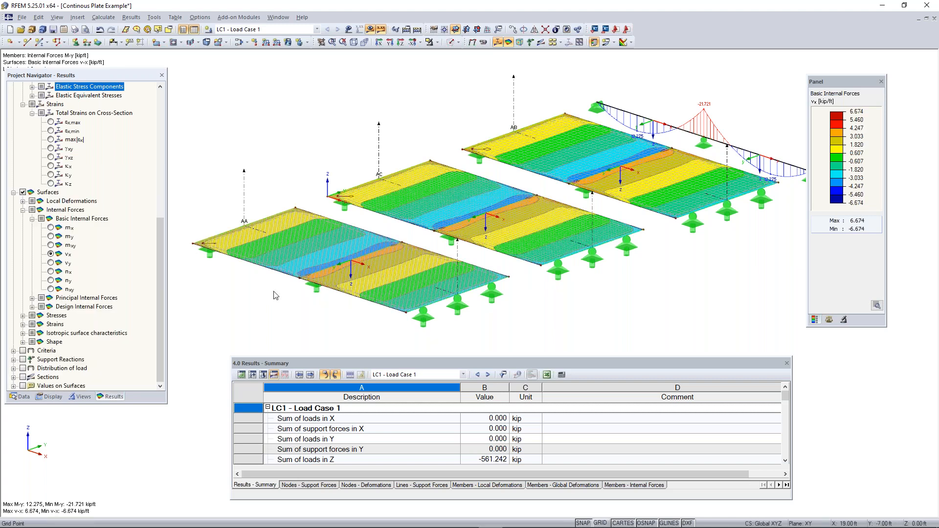
pyautogui.click(51, 272)
pyautogui.click(52, 281)
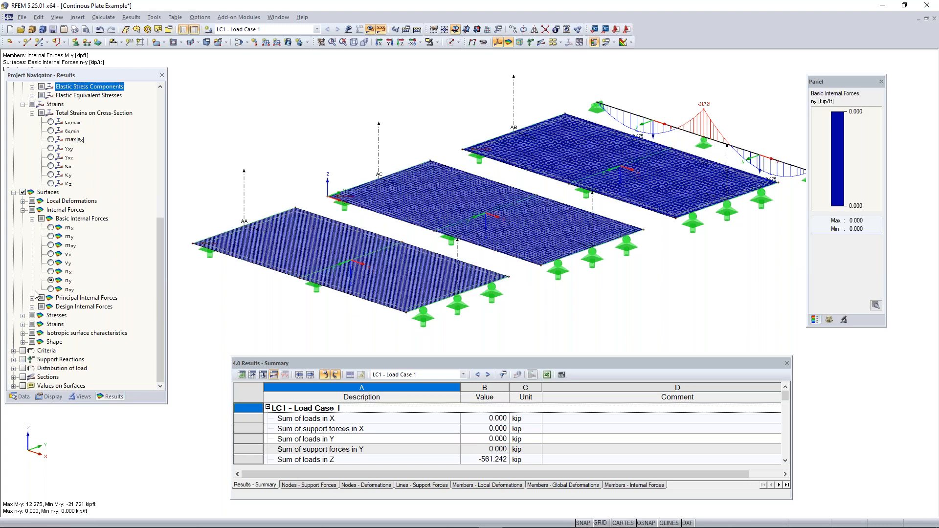
pyautogui.click(51, 289)
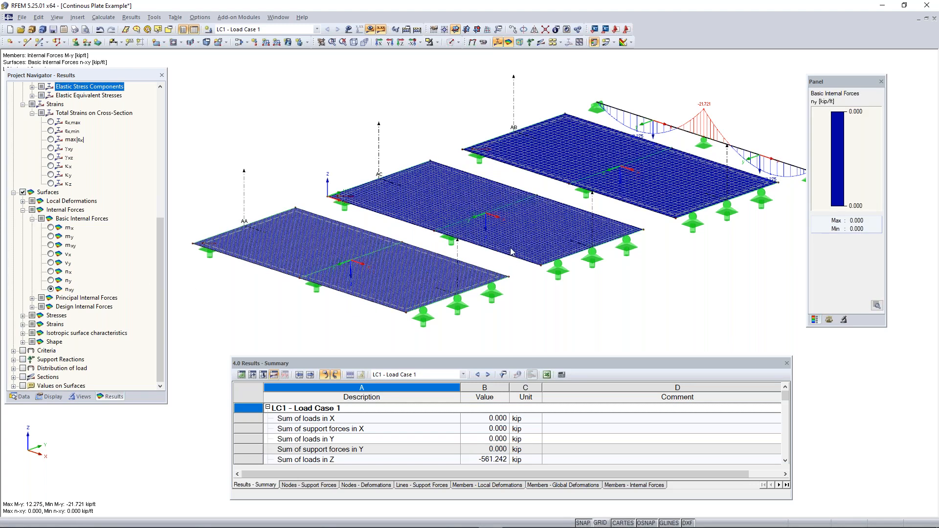
pyautogui.click(50, 272)
# Display the shear force vy on the plates, and return the surface results to vx
pyautogui.scroll(1, 51, 228)
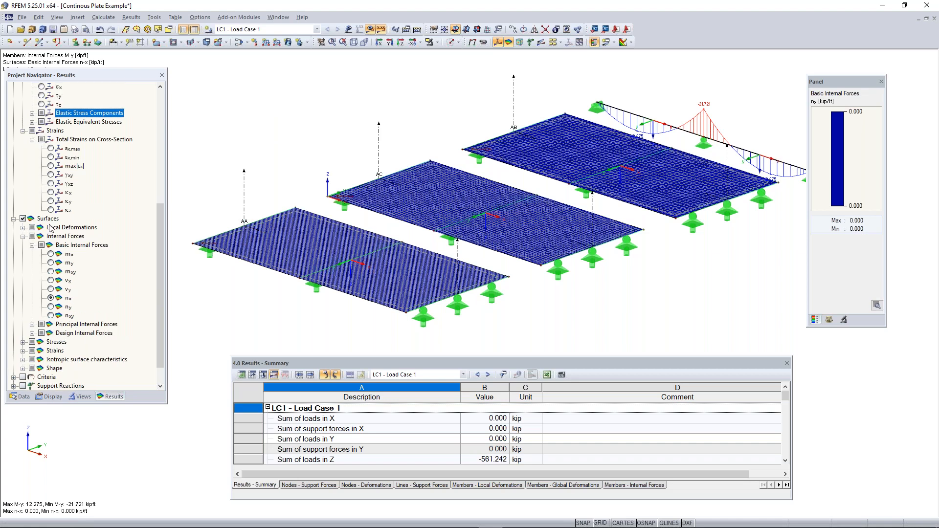
pyautogui.click(52, 289)
pyautogui.click(50, 281)
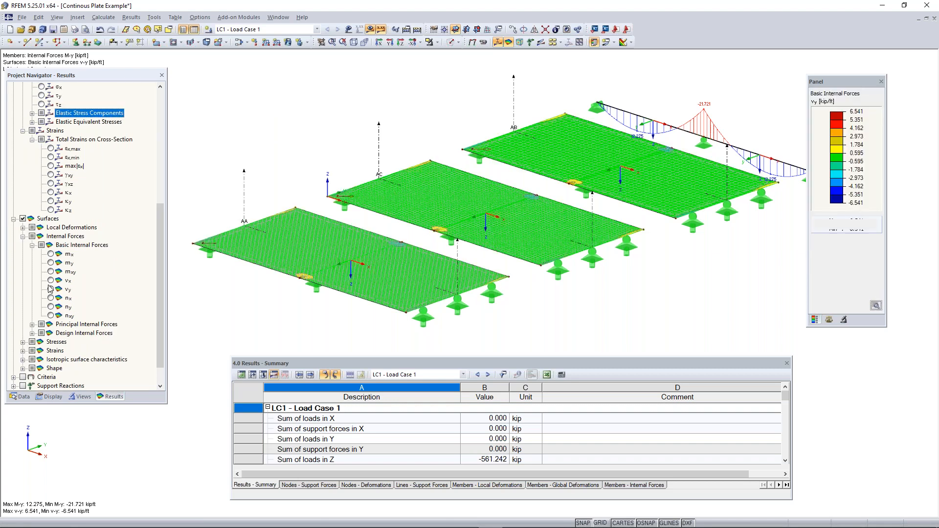
# Expand the support reactions results and turn on their display for the nodal and line supports
pyautogui.scroll(-1, 63, 313)
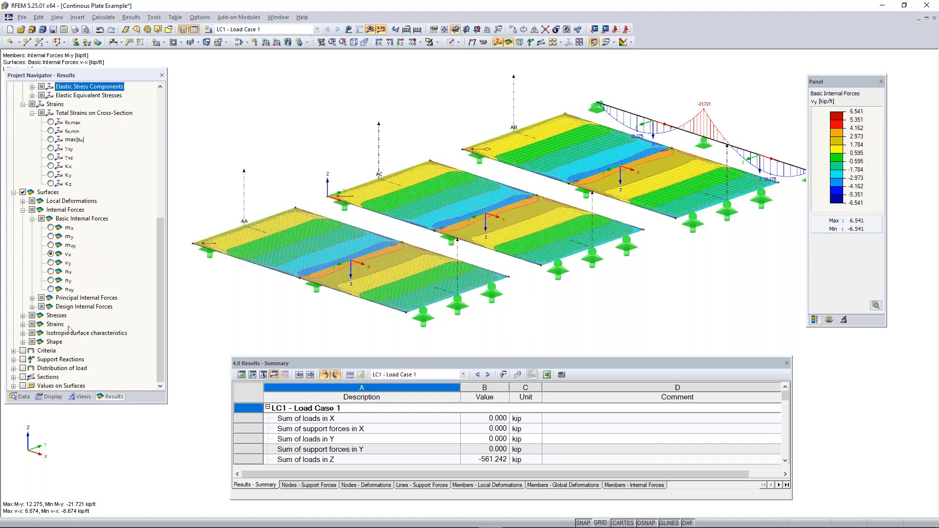
pyautogui.click(14, 360)
pyautogui.scroll(-1, 30, 337)
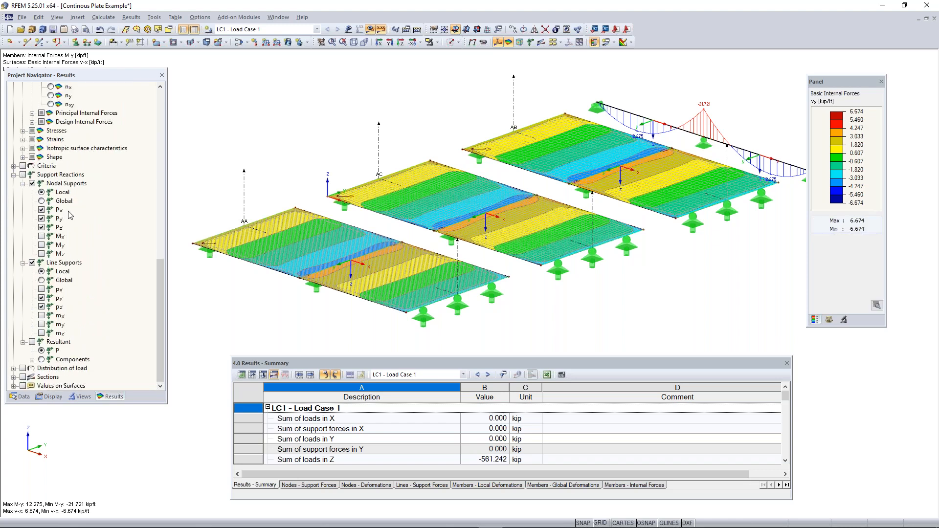
pyautogui.click(22, 175)
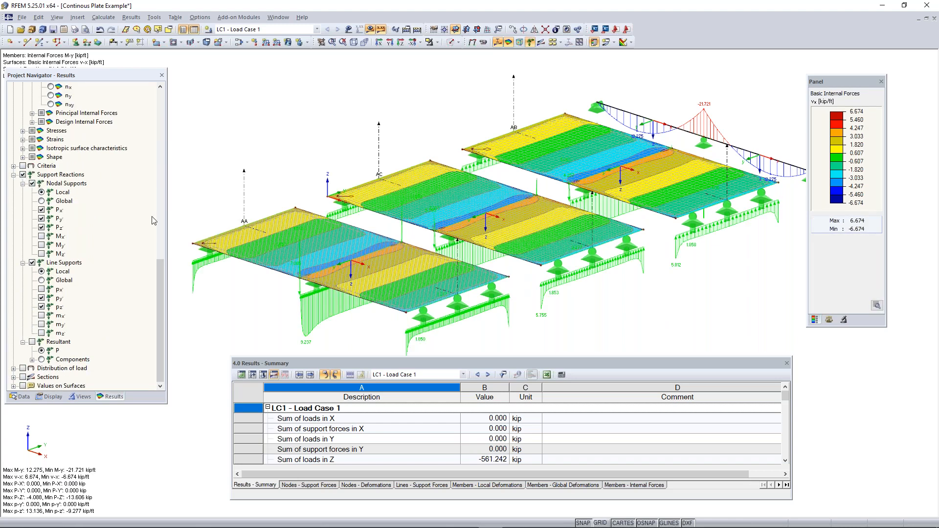
# Examine the line support reactions under the three plates and the nodal reactions at the beam's supports
pyautogui.moveTo(634, 214); pyautogui.dragTo(363, 234, button='middle')
pyautogui.moveTo(478, 338); pyautogui.dragTo(758, 230, button='middle')
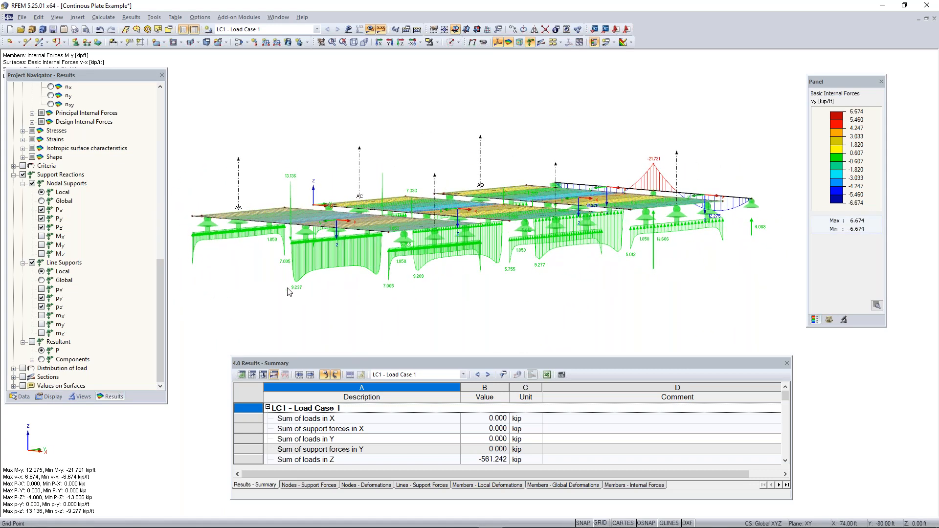
pyautogui.scroll(3, 307, 251)
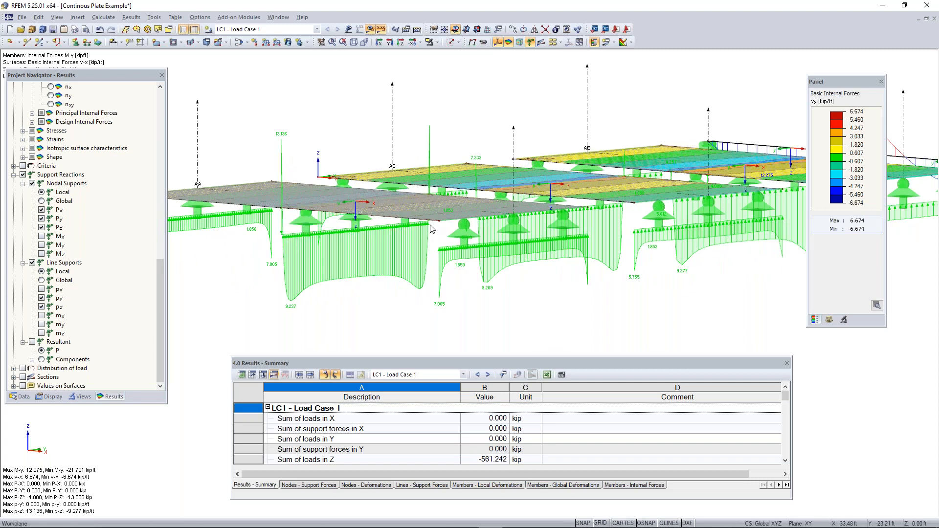
pyautogui.scroll(-1, 326, 285)
pyautogui.scroll(-2, 326, 285)
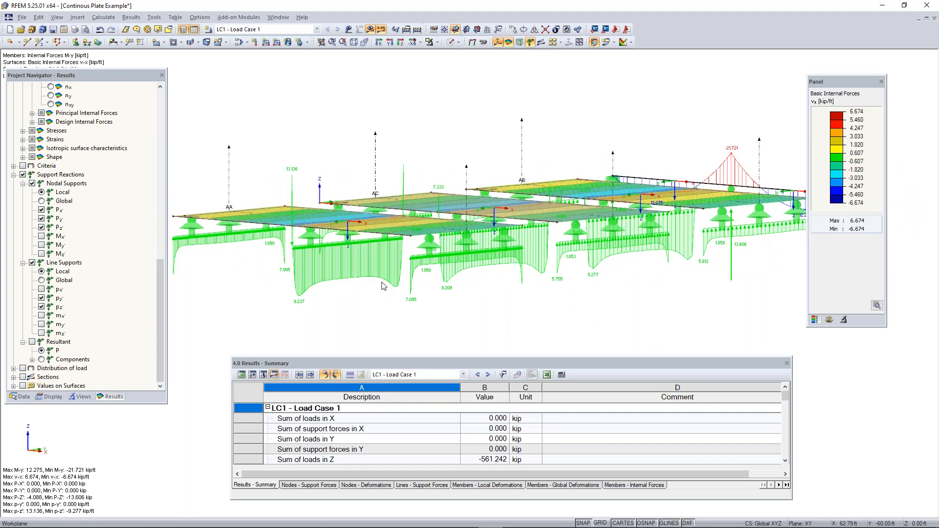
pyautogui.scroll(-2, 521, 279)
pyautogui.moveTo(595, 277); pyautogui.dragTo(506, 238, button='middle')
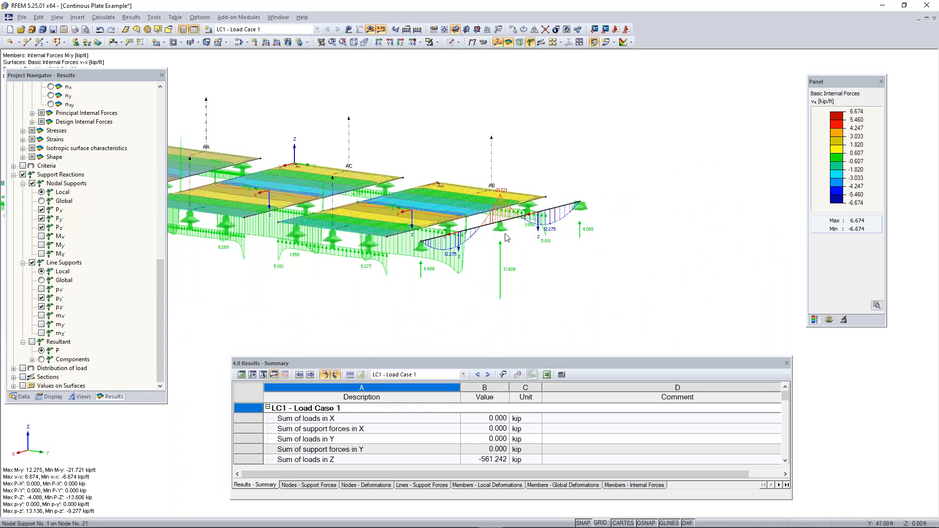
pyautogui.scroll(1, 506, 238)
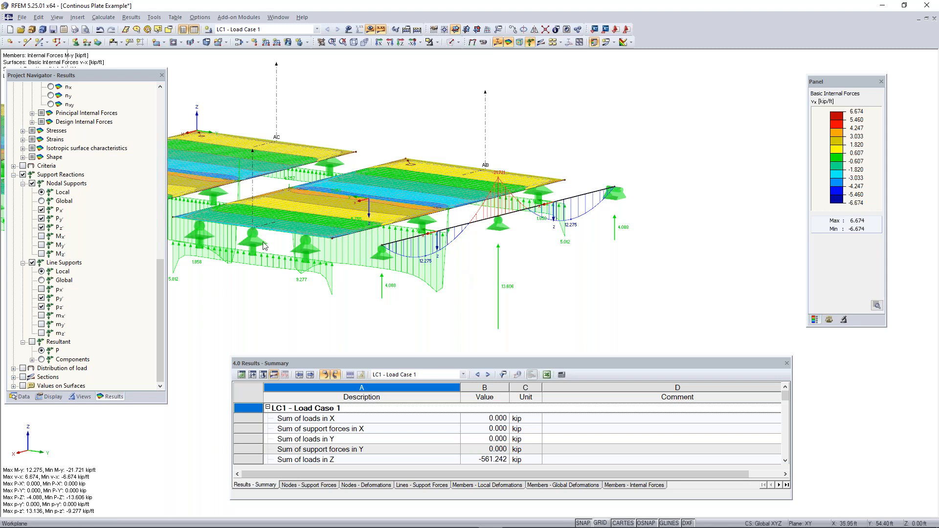
# Add the moments Mx', My' and Mz' to the nodal support reactions shown on the model
pyautogui.click(41, 245)
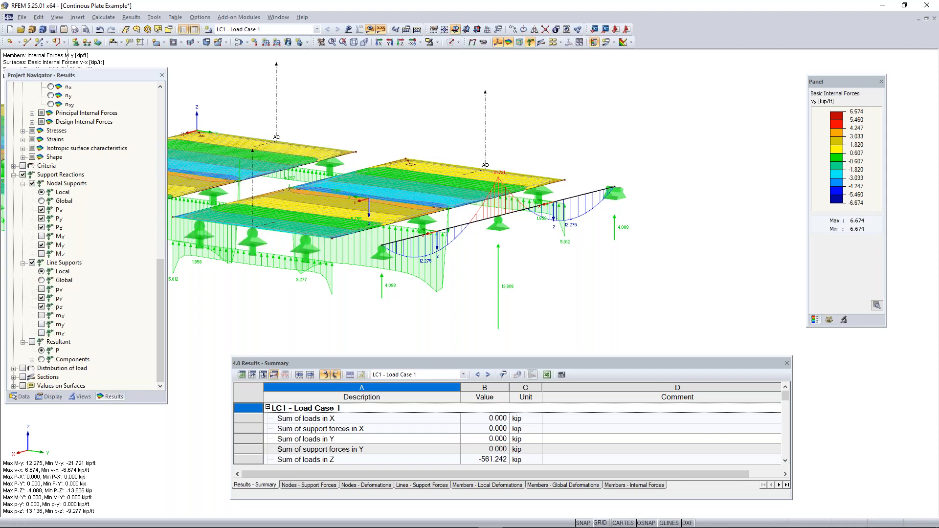
pyautogui.click(41, 254)
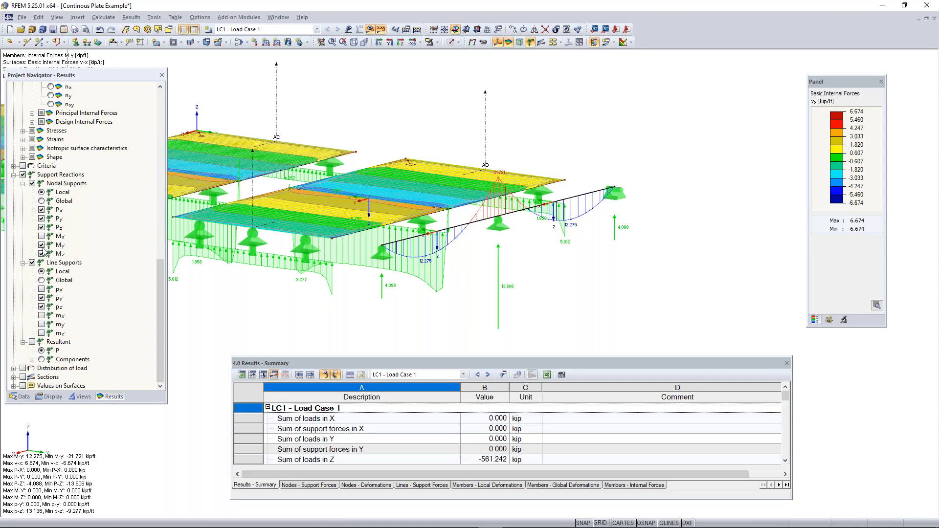
pyautogui.click(41, 245)
pyautogui.scroll(-5, 568, 276)
pyautogui.keyDown('ctrl'); pyautogui.moveTo(530, 293); pyautogui.dragTo(446, 315, button='middle'); pyautogui.keyUp('ctrl')
pyautogui.click(42, 245)
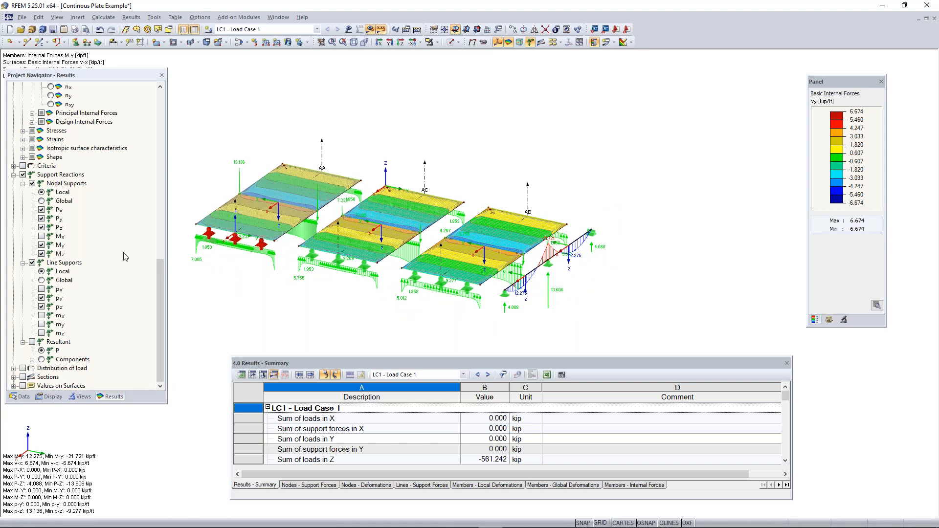
pyautogui.click(41, 236)
pyautogui.keyDown('ctrl'); pyautogui.moveTo(337, 303); pyautogui.dragTo(518, 286, button='middle'); pyautogui.keyUp('ctrl')
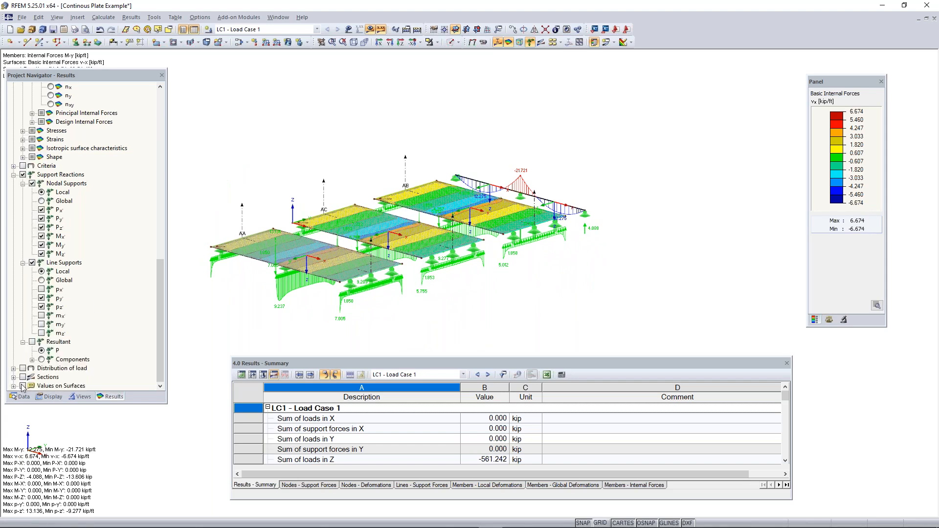
# Hide the support reactions, turn on the vx values on surfaces, and examine the labels on the three plates
pyautogui.click(22, 175)
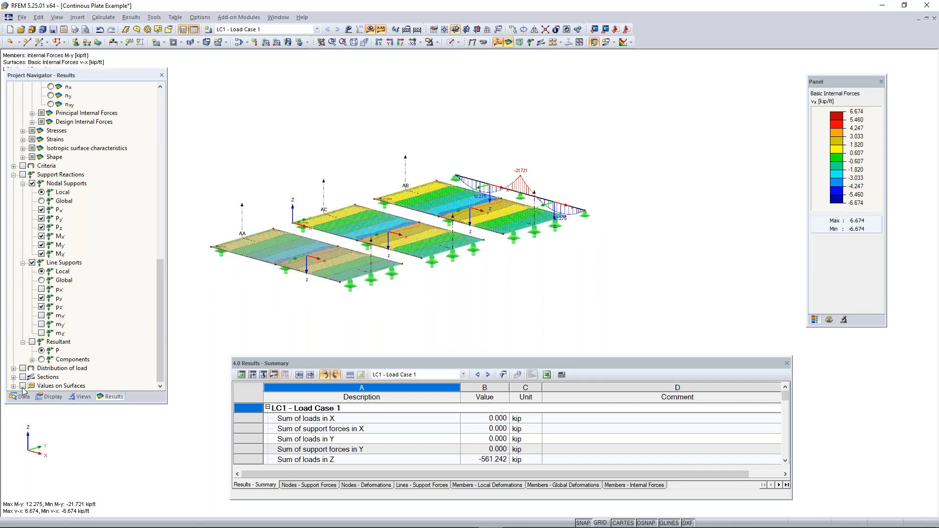
pyautogui.click(22, 386)
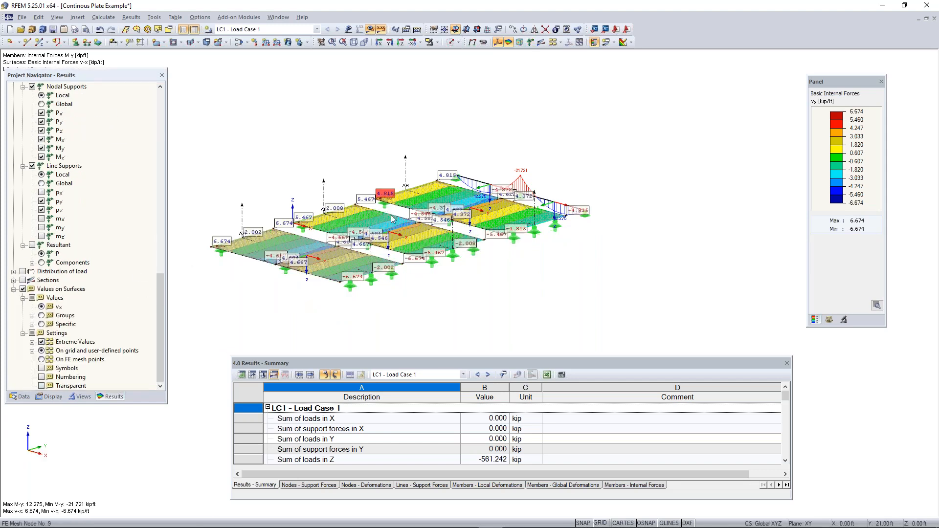
pyautogui.moveTo(285, 268); pyautogui.dragTo(306, 314, button='right')
pyautogui.press('Escape')
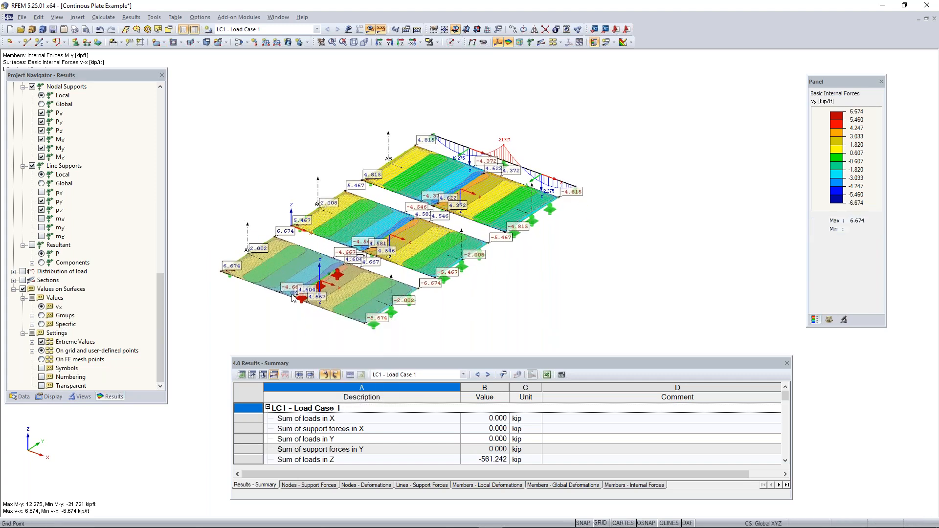
pyautogui.scroll(3, 304, 278)
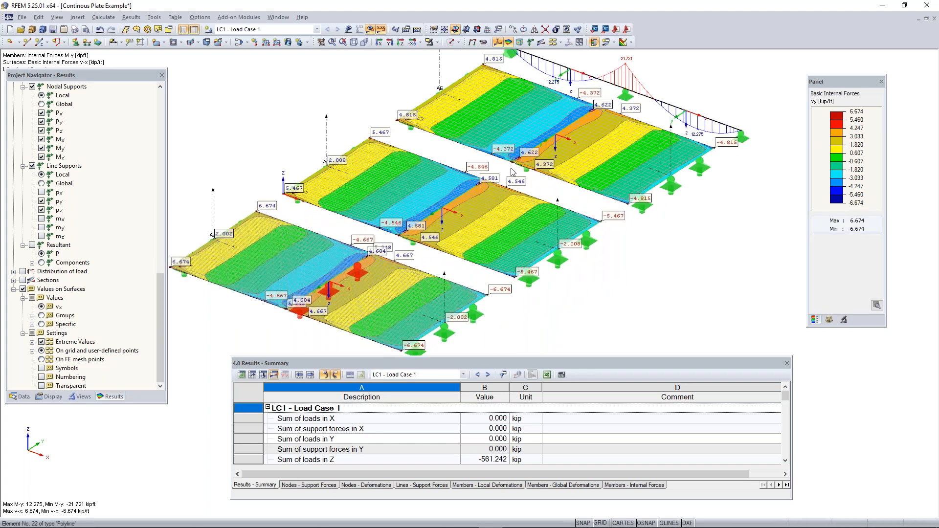
pyautogui.scroll(-2, 561, 219)
pyautogui.moveTo(541, 240); pyautogui.dragTo(559, 236, button='right')
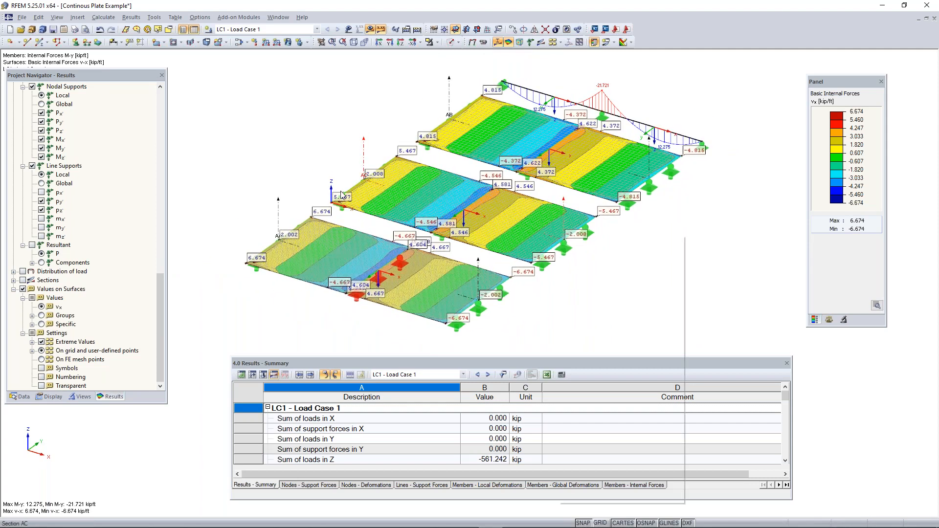
# Hide the values on surfaces and display the vx diagrams along sections AA, AB and AC
pyautogui.click(23, 289)
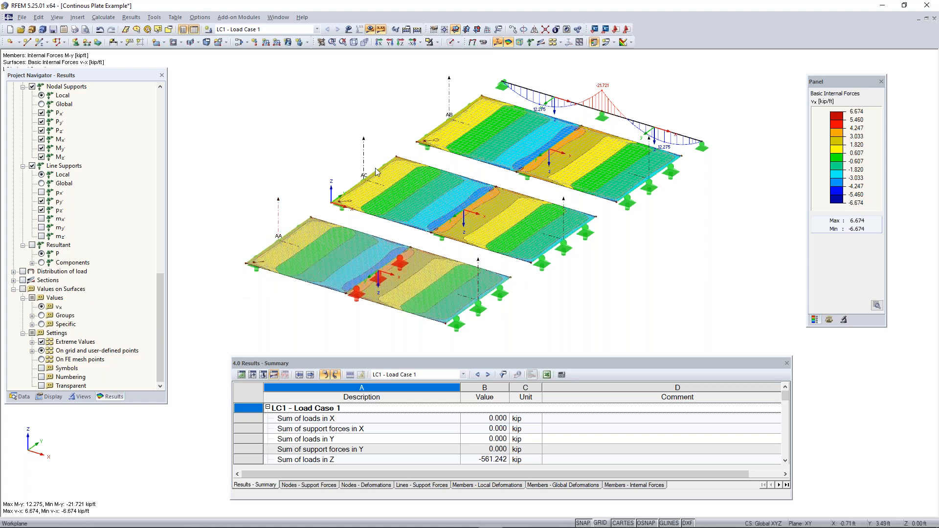
pyautogui.click(22, 281)
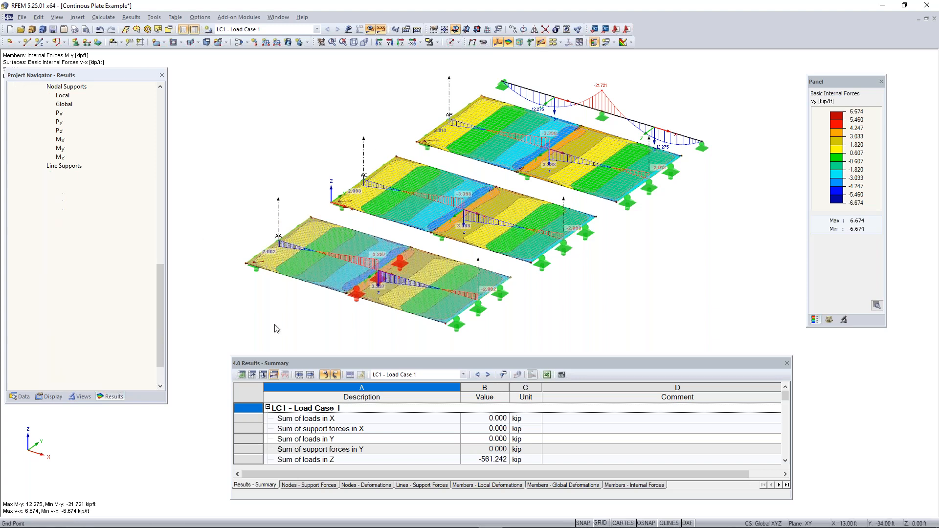
pyautogui.keyDown('ctrl'); pyautogui.moveTo(384, 325); pyautogui.dragTo(350, 297, button='right'); pyautogui.keyUp('ctrl')
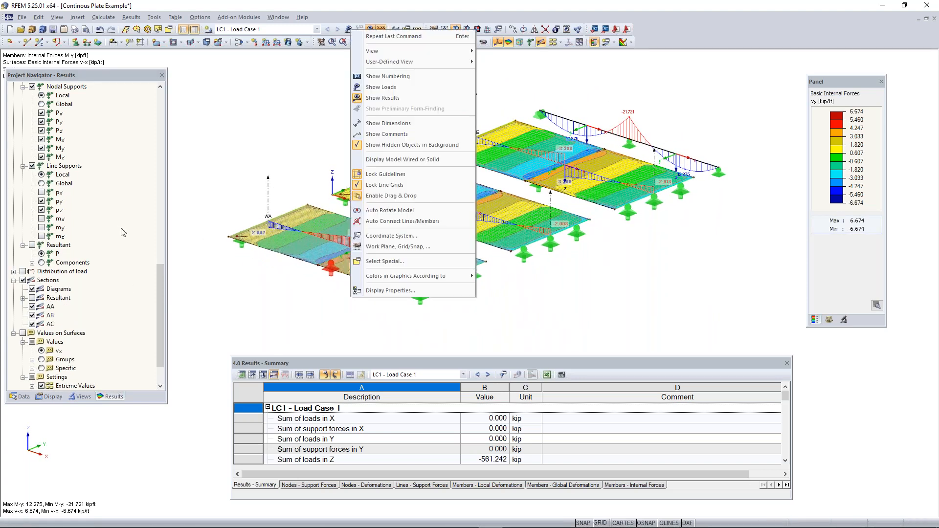
pyautogui.click(108, 245)
pyautogui.scroll(10, 115, 220)
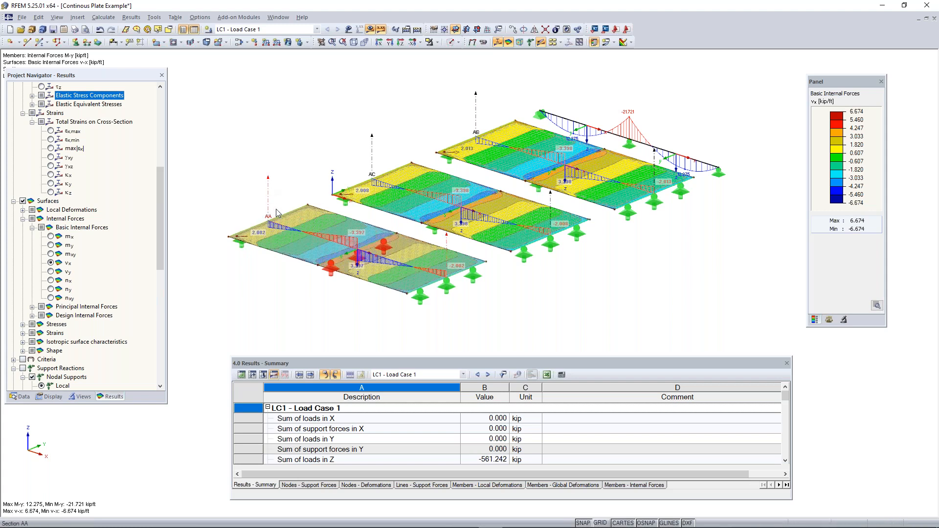
# Compare the vx section diagrams at the plates' middle supports, and move the results navigator clear of the first plate
pyautogui.scroll(2, 391, 264)
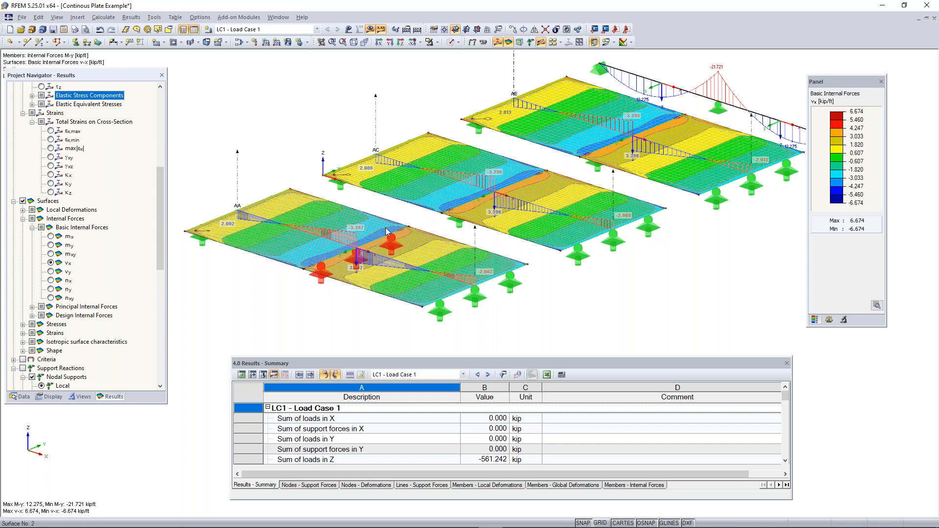
pyautogui.scroll(2, 242, 220)
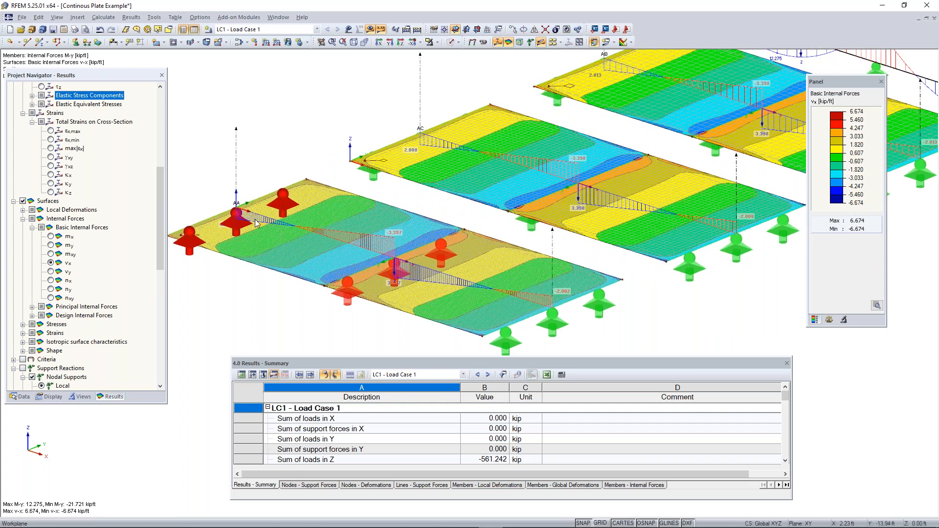
pyautogui.moveTo(641, 117); pyautogui.dragTo(545, 152, button='middle')
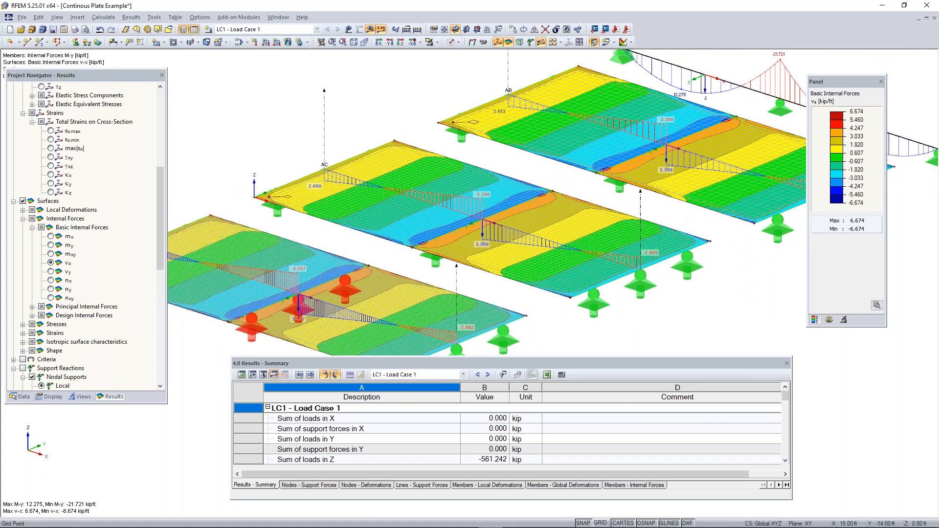
pyautogui.moveTo(283, 302); pyautogui.dragTo(318, 273, button='middle')
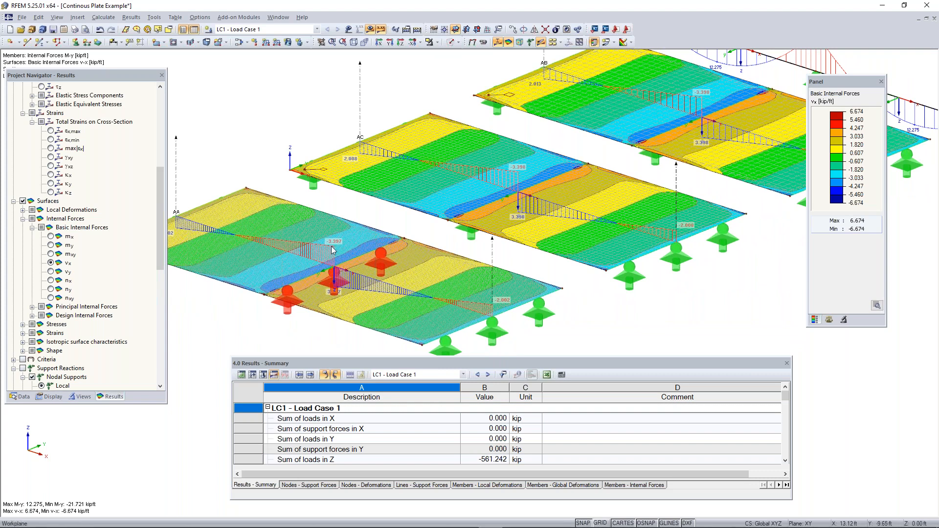
pyautogui.click(104, 99)
pyautogui.moveTo(73, 75); pyautogui.dragTo(60, 135)
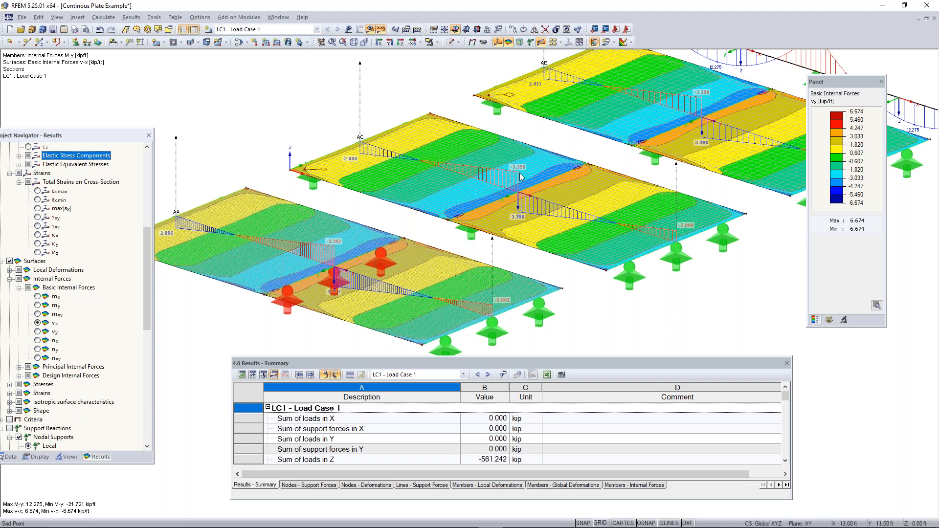
# Deactivate the shear stiffness of members in the global calculation parameters and accept deleting the existing results
pyautogui.moveTo(549, 170); pyautogui.dragTo(600, 157, button='middle')
pyautogui.scroll(-2, 532, 192)
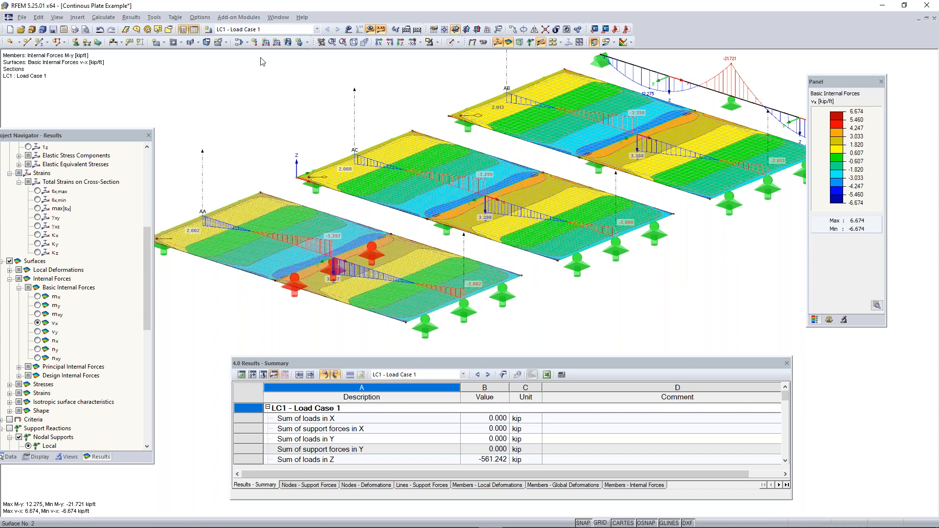
pyautogui.click(103, 17)
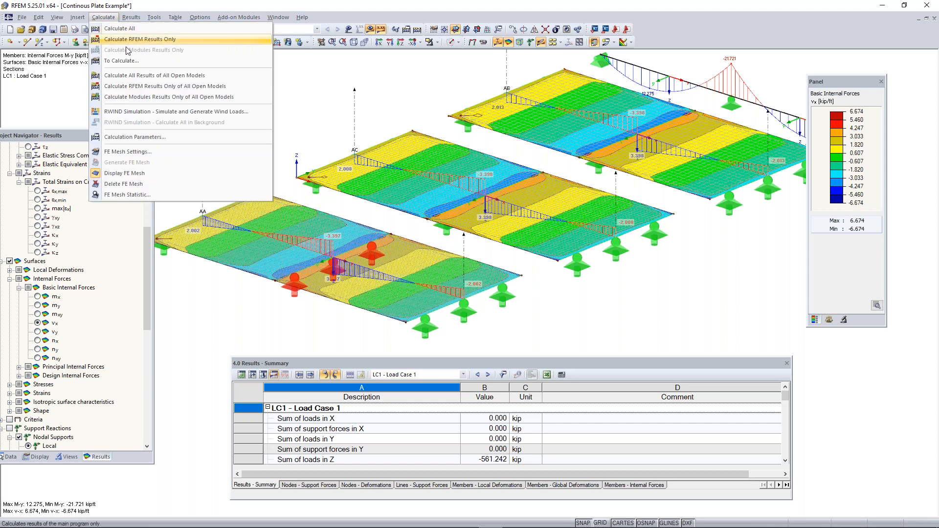
pyautogui.click(146, 138)
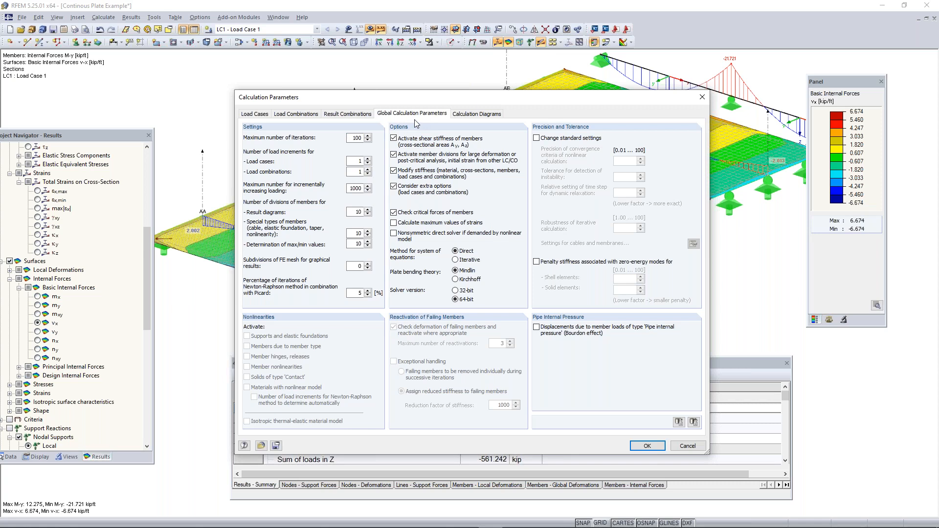
pyautogui.click(398, 141)
pyautogui.click(647, 446)
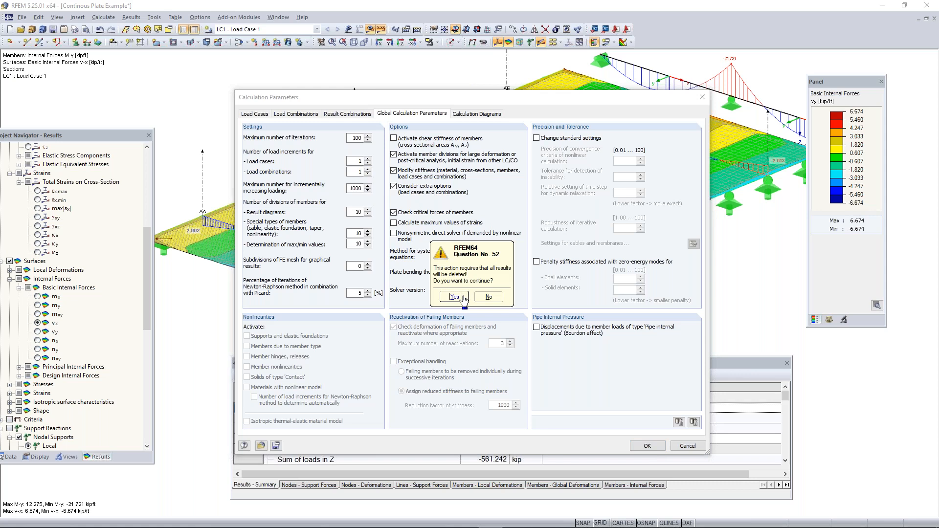
pyautogui.click(462, 298)
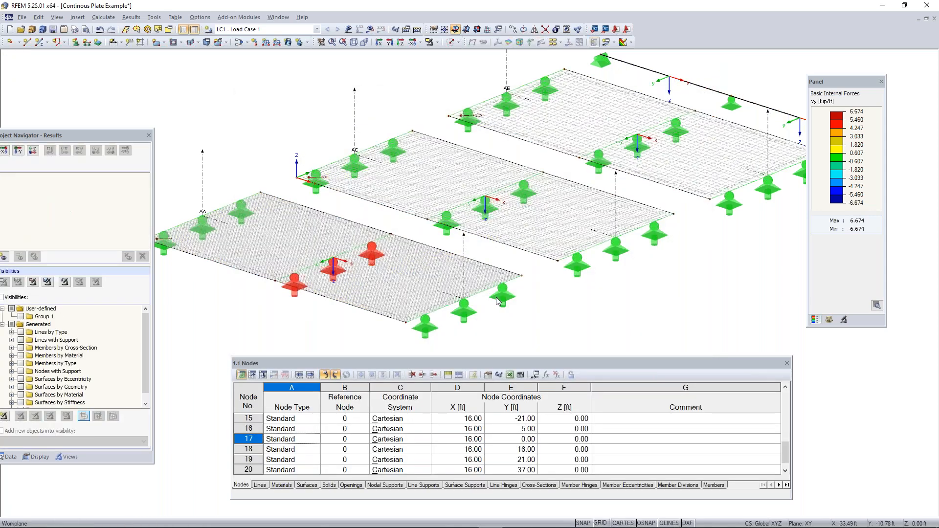
# Recalculate and display the Load Case 1 results, and examine the M-y diagram on the beam beside the plates
pyautogui.moveTo(551, 239); pyautogui.dragTo(526, 268, button='middle')
pyautogui.scroll(-2, 526, 268)
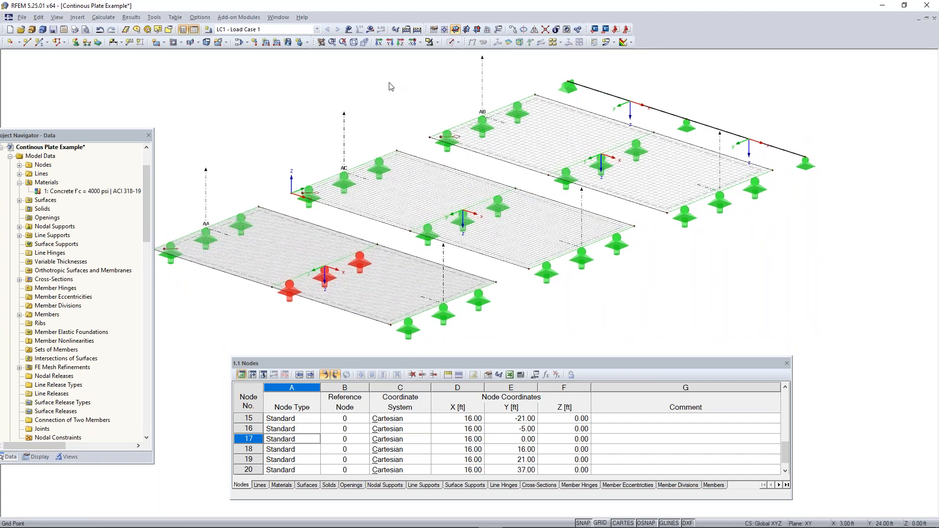
pyautogui.click(419, 29)
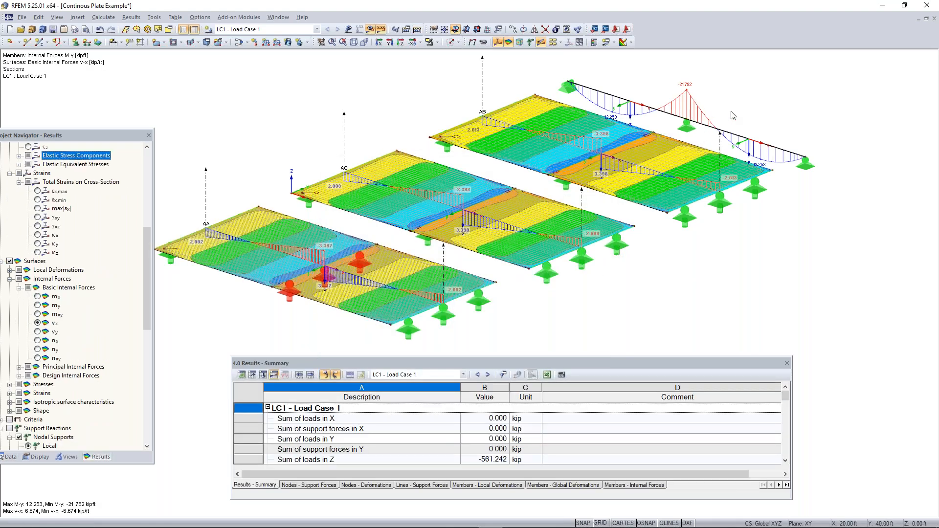
pyautogui.moveTo(722, 116); pyautogui.dragTo(671, 124, button='middle')
pyautogui.scroll(1, 702, 114)
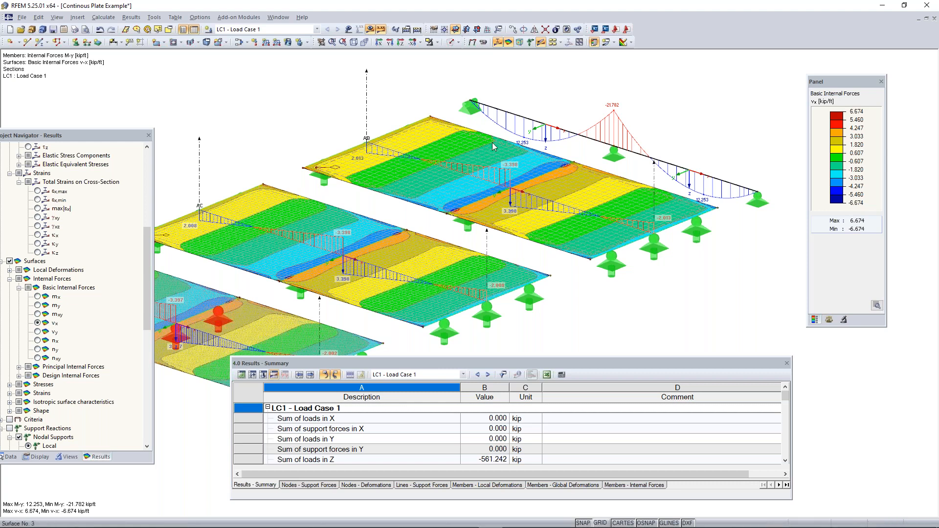
# Switch to the running PowerPoint slide show
pyautogui.press('super')
pyautogui.moveTo(450, 519)
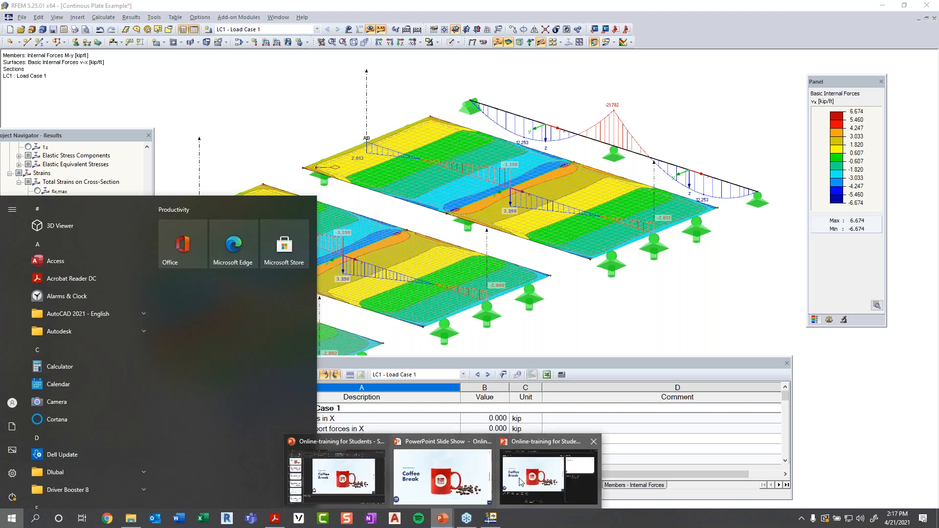
pyautogui.click(481, 482)
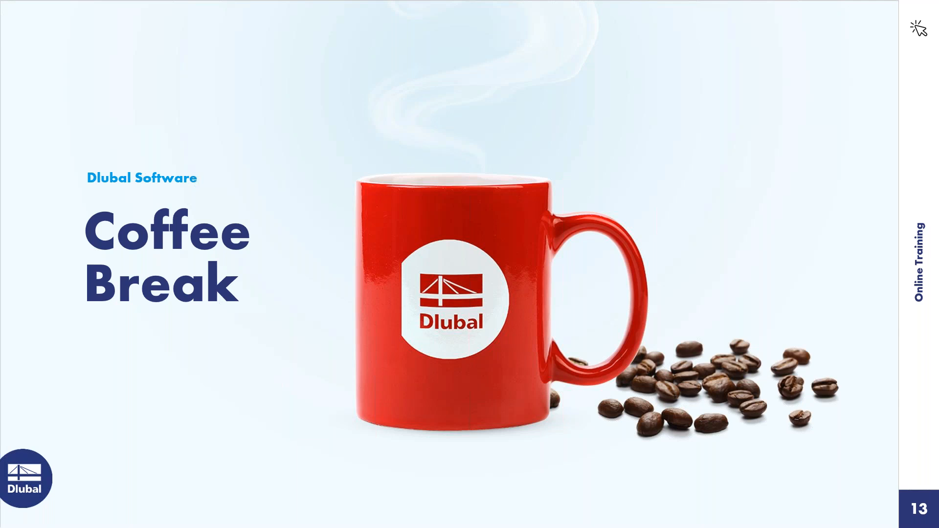
pyautogui.press('Right')
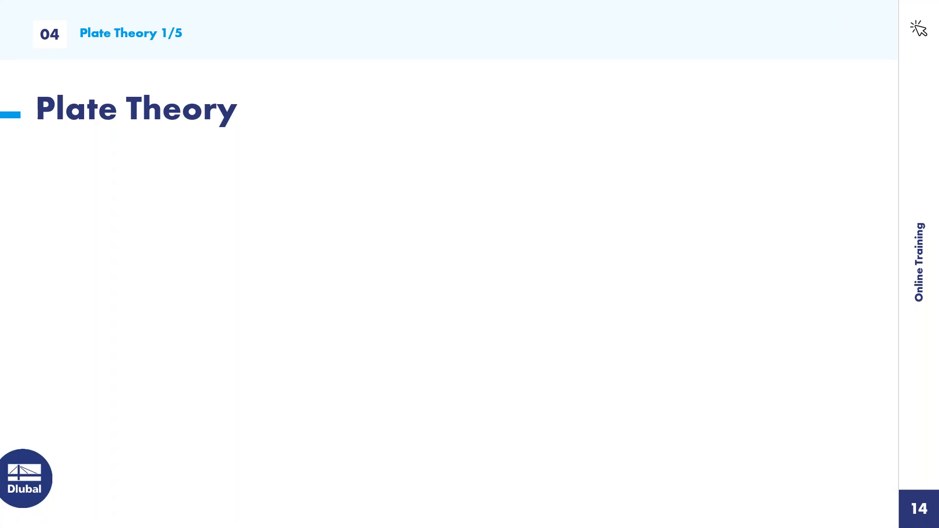
pyautogui.press('Right')
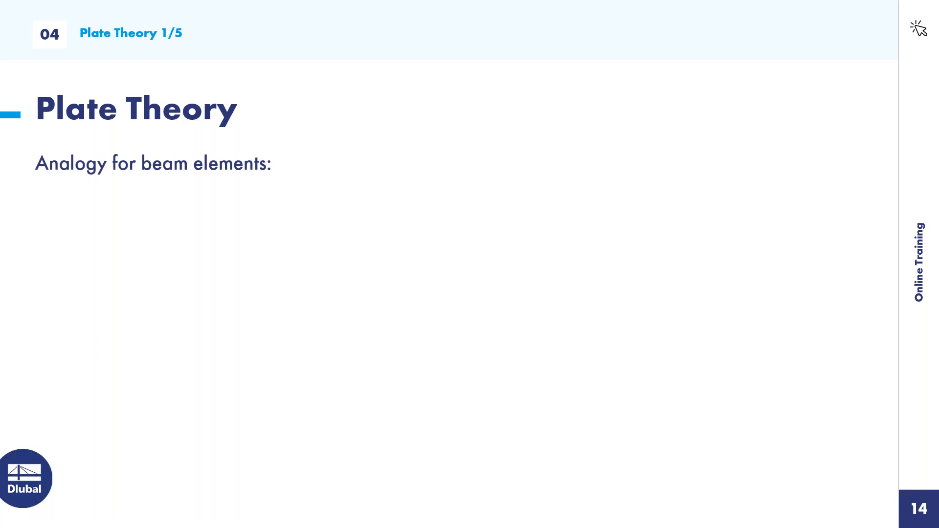
pyautogui.press('Right')
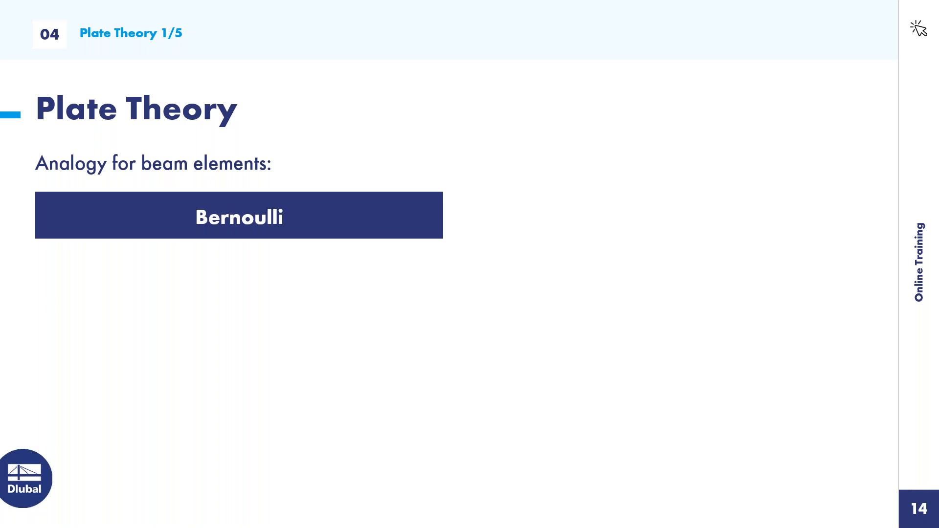
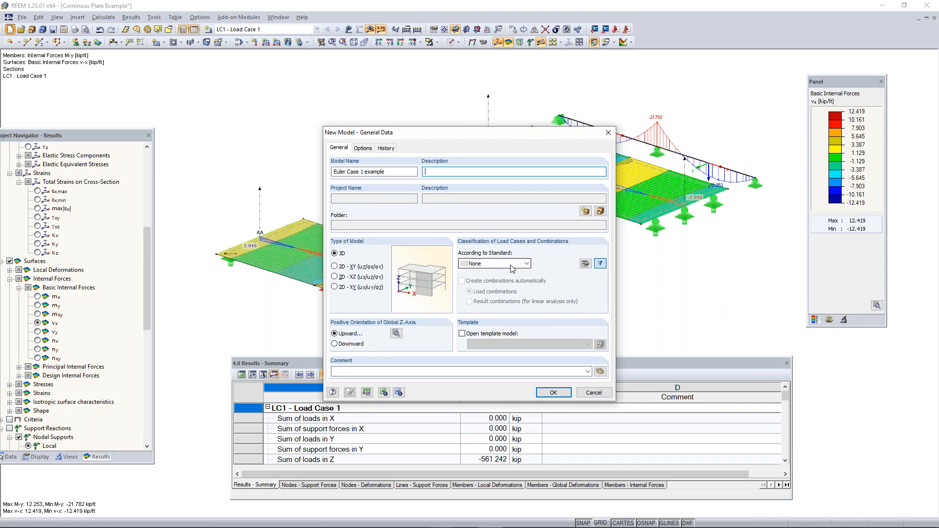
# Create the 3D model "Euler Case 1 example" using standard ASCE 7-16 with load combinations created automatically
pyautogui.click(511, 265)
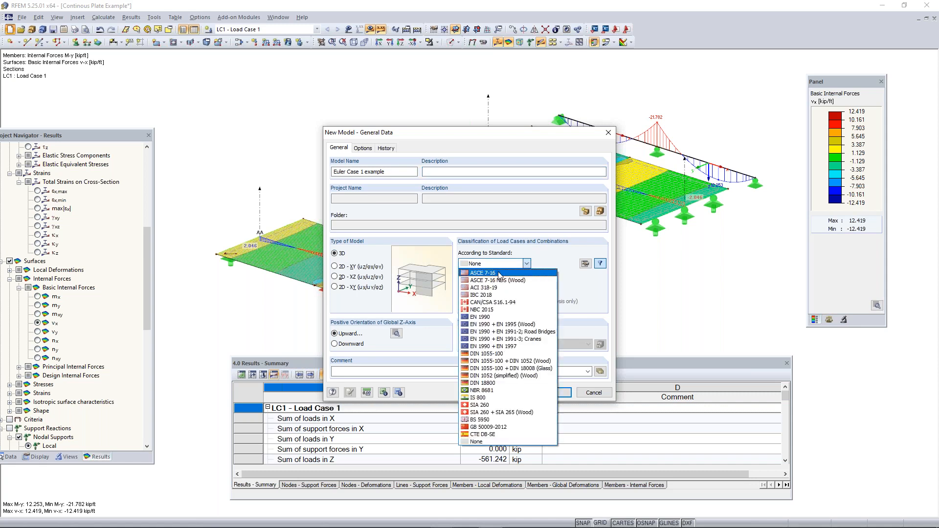
pyautogui.click(499, 274)
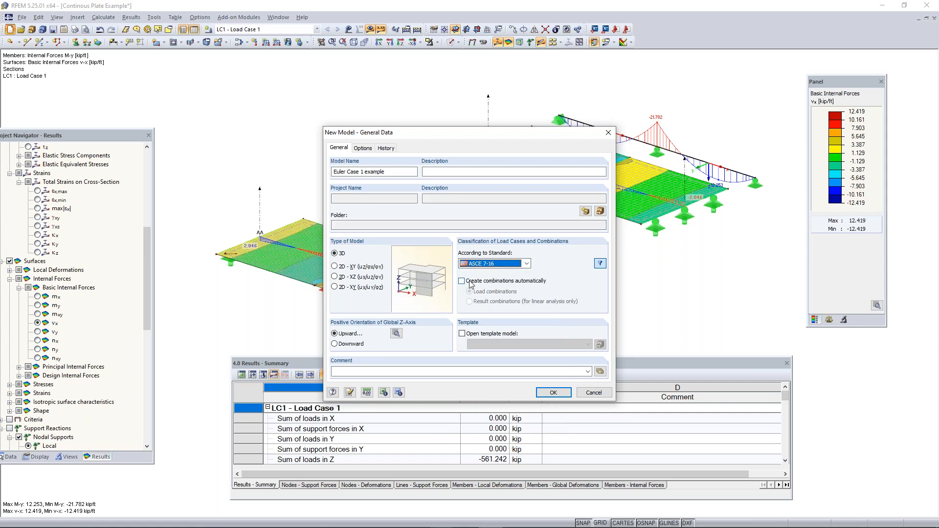
pyautogui.click(462, 282)
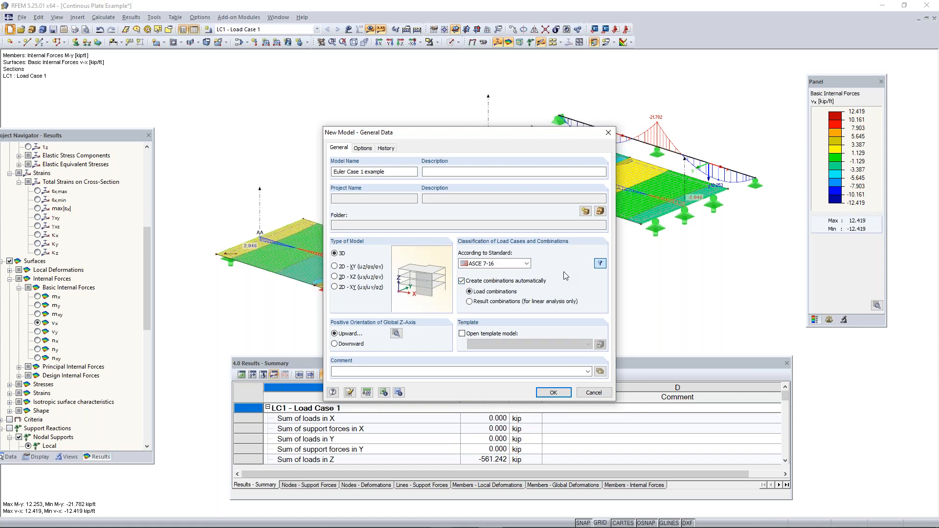
pyautogui.click(560, 397)
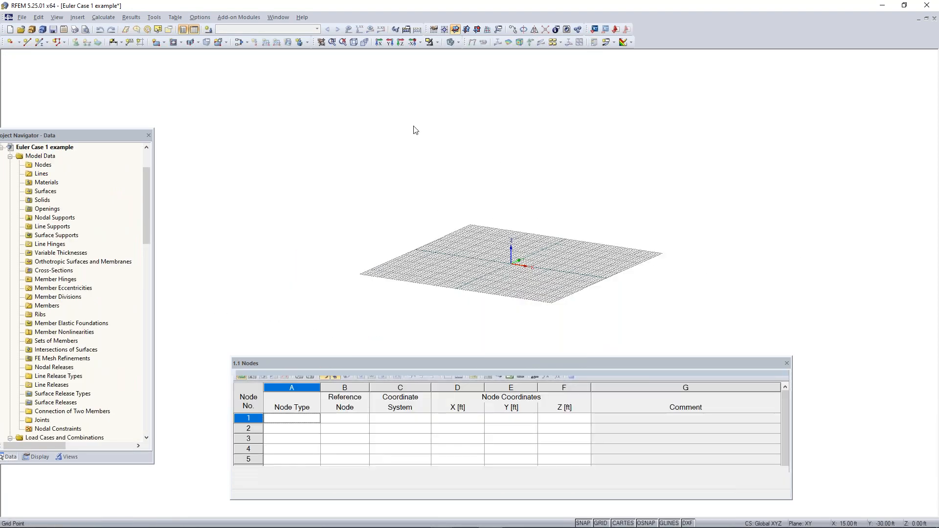
# Start a new single-line member and open the library of rolled I-sections for its cross-section
pyautogui.scroll(4, 519, 267)
pyautogui.keyDown('ctrl'); pyautogui.moveTo(509, 279); pyautogui.dragTo(464, 304, button='middle'); pyautogui.keyUp('ctrl')
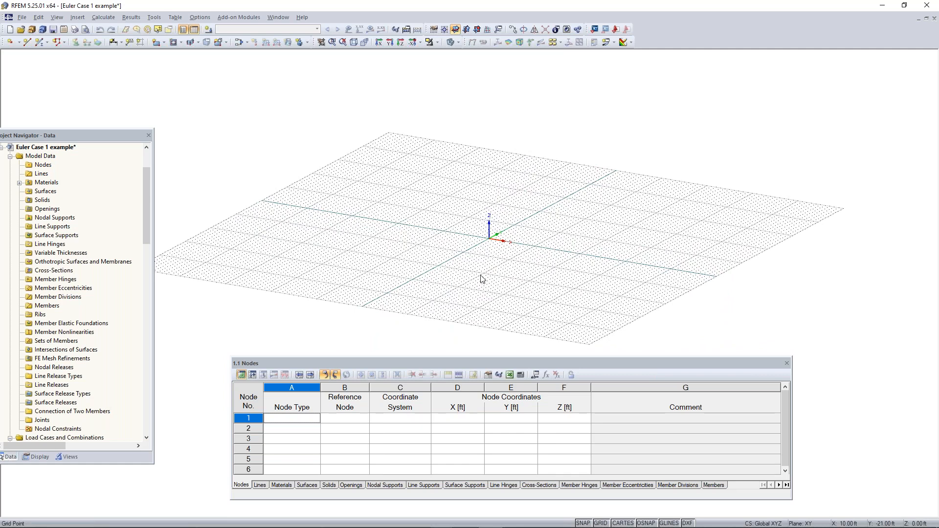
pyautogui.click(39, 42)
pyautogui.press('Escape')
pyautogui.click(38, 44)
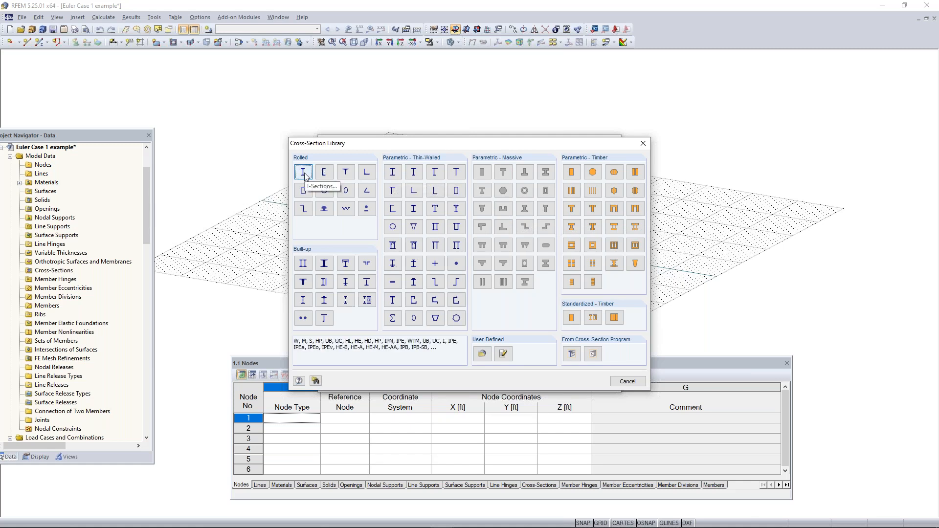
pyautogui.press('Escape')
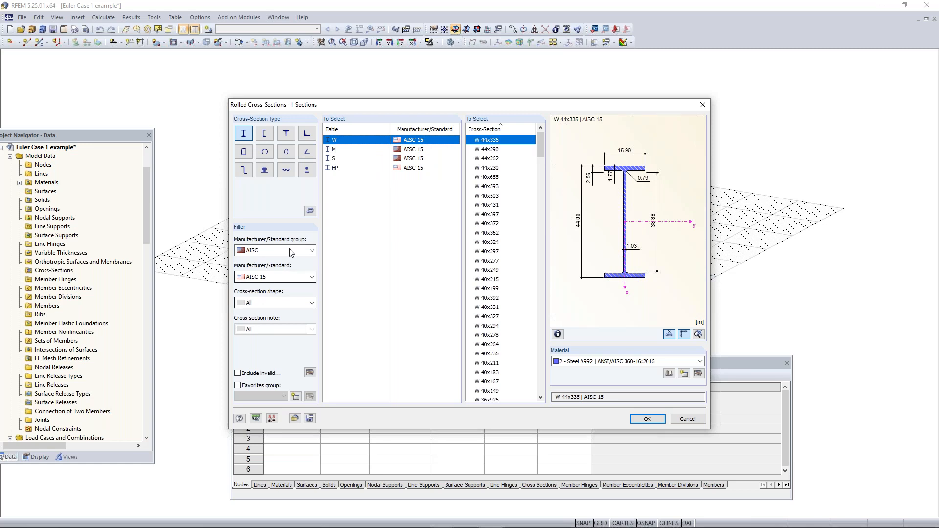
# Look through the manufacturer/standard groups for rolled I-sections and keep AISC
pyautogui.click(284, 250)
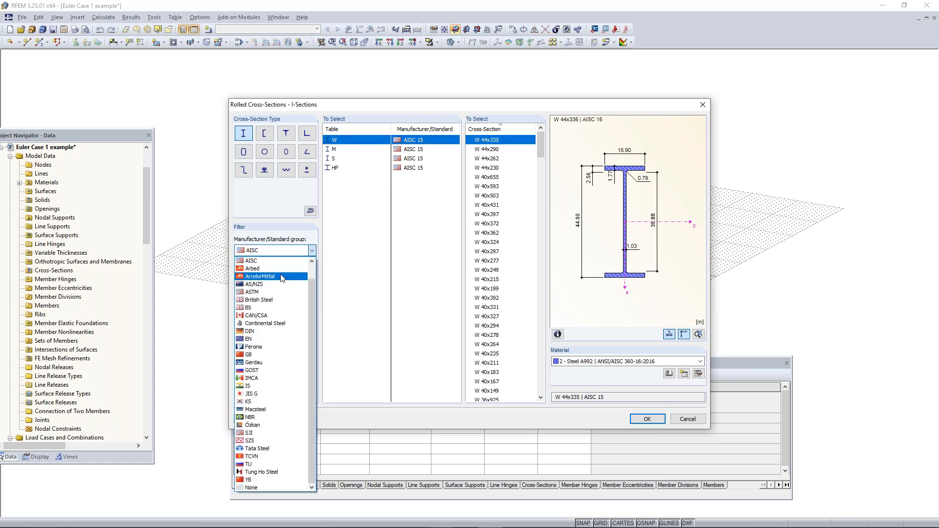
pyautogui.scroll(1, 314, 286)
pyautogui.scroll(-1, 314, 273)
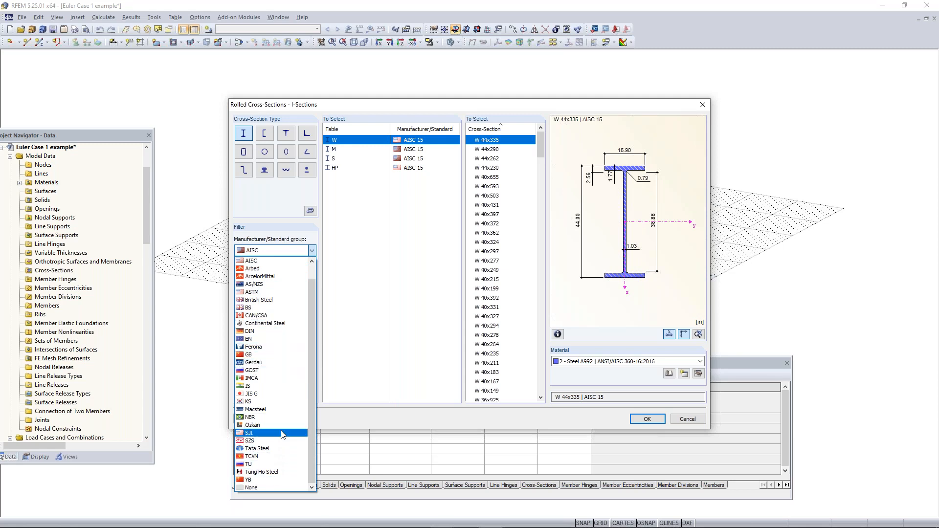
pyautogui.click(263, 260)
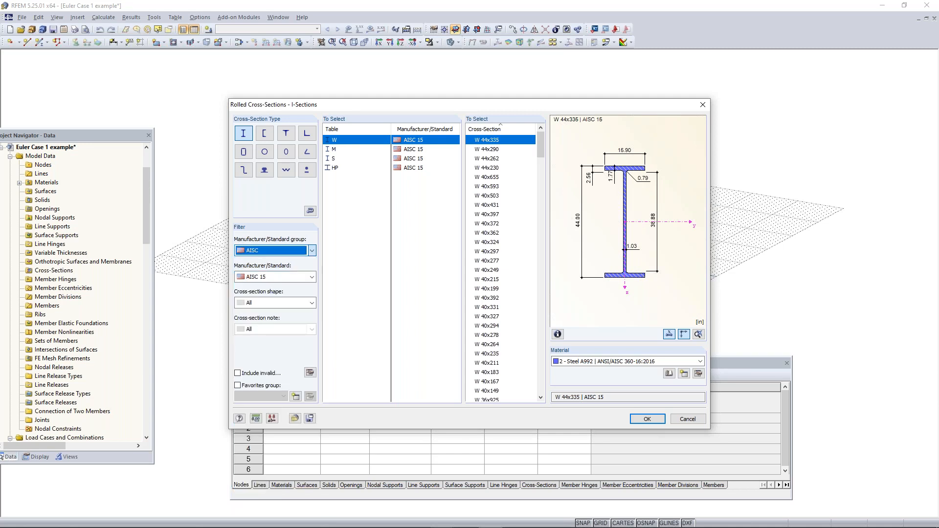
# Filter the AISC 15 cross-section shapes to I-sections with tapered flanges
pyautogui.click(268, 280)
pyautogui.click(270, 300)
pyautogui.click(271, 307)
pyautogui.click(270, 306)
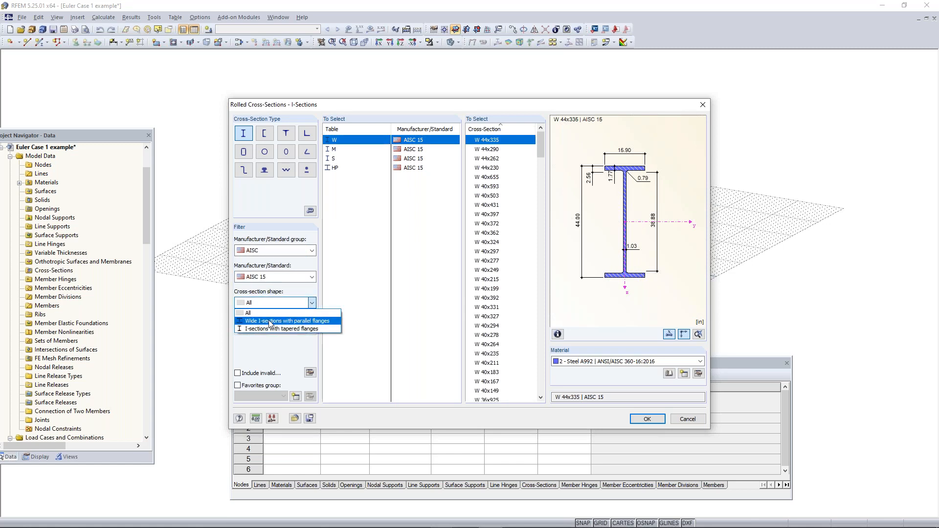
pyautogui.click(273, 329)
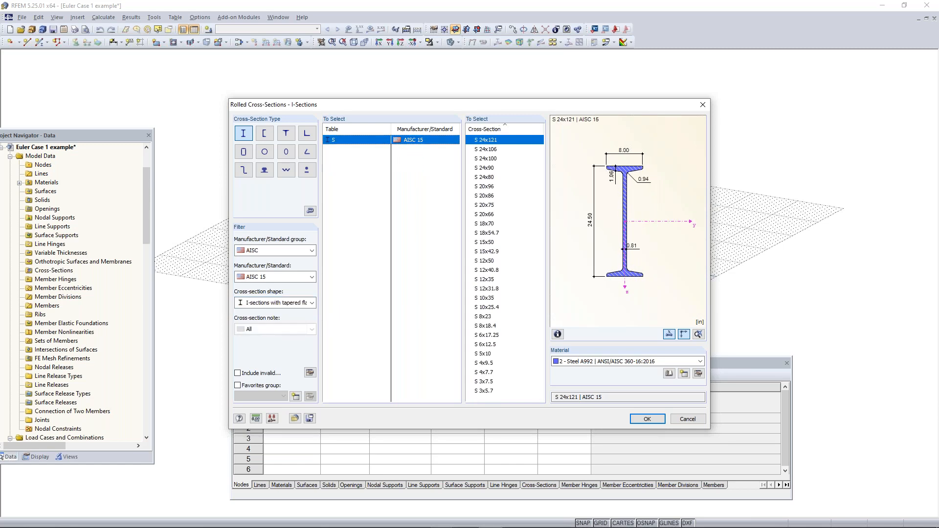
# Filter the shapes to wide I-sections with parallel flanges and select the W 12x35 cross-section
pyautogui.click(263, 304)
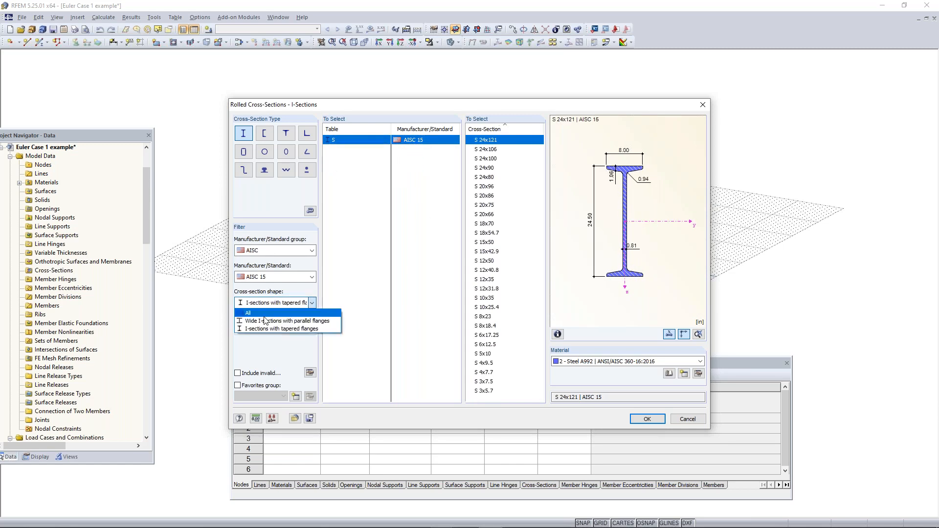
pyautogui.click(264, 323)
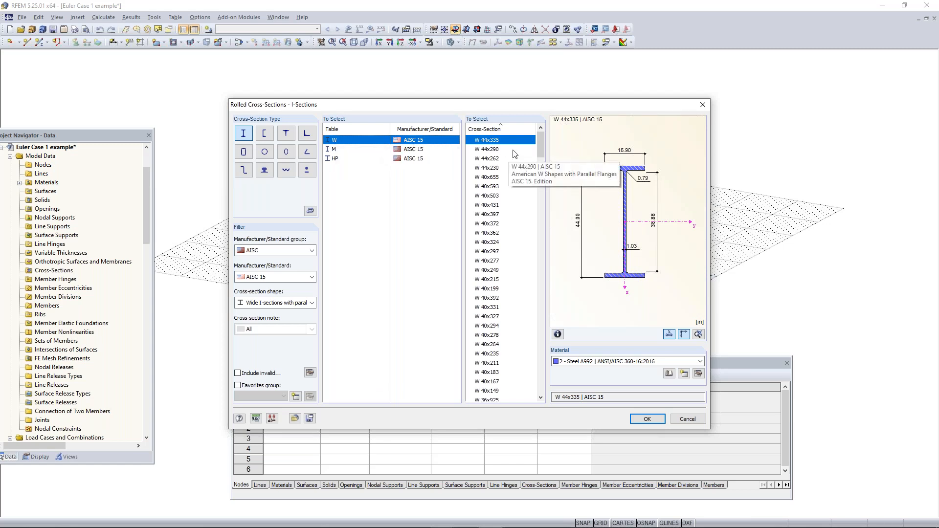
pyautogui.moveTo(539, 143); pyautogui.dragTo(537, 342)
pyautogui.click(523, 326)
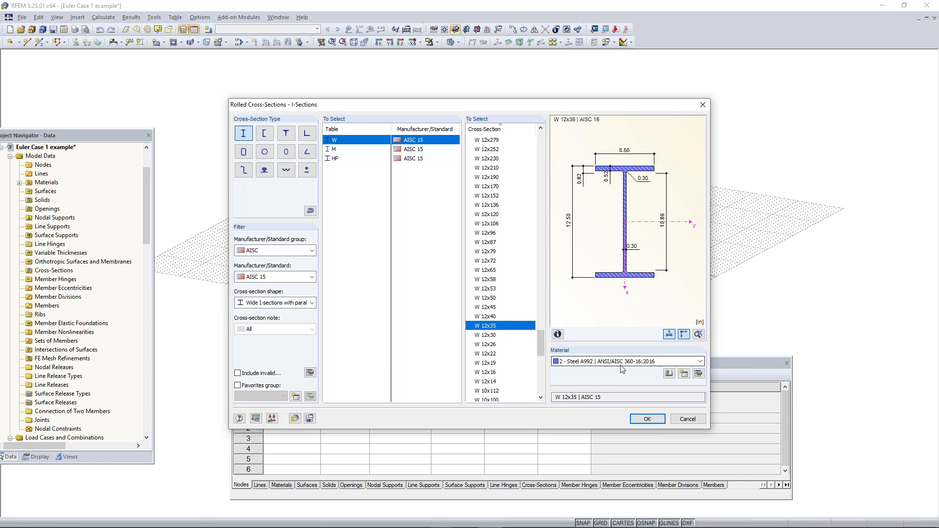
# Inspect Steel A992 in the material library and view the new material definition, closing both without changes
pyautogui.click(672, 374)
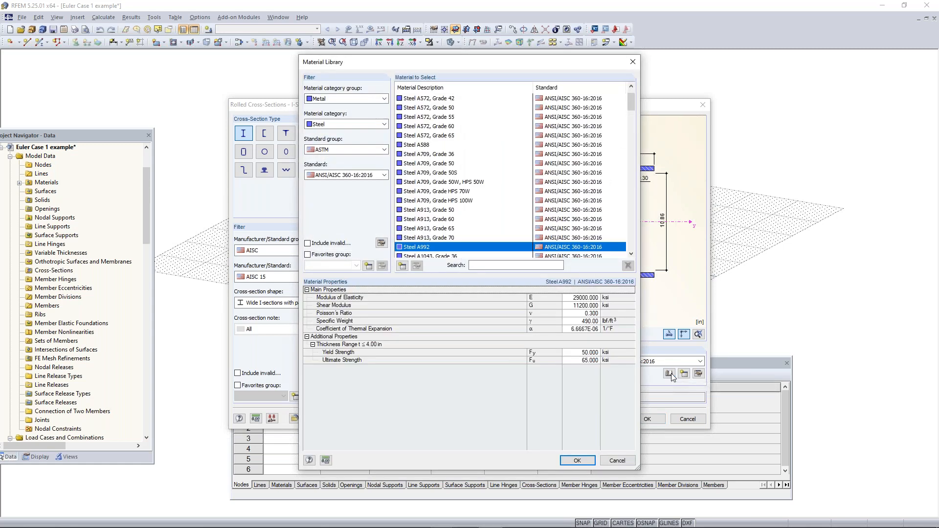
pyautogui.click(633, 62)
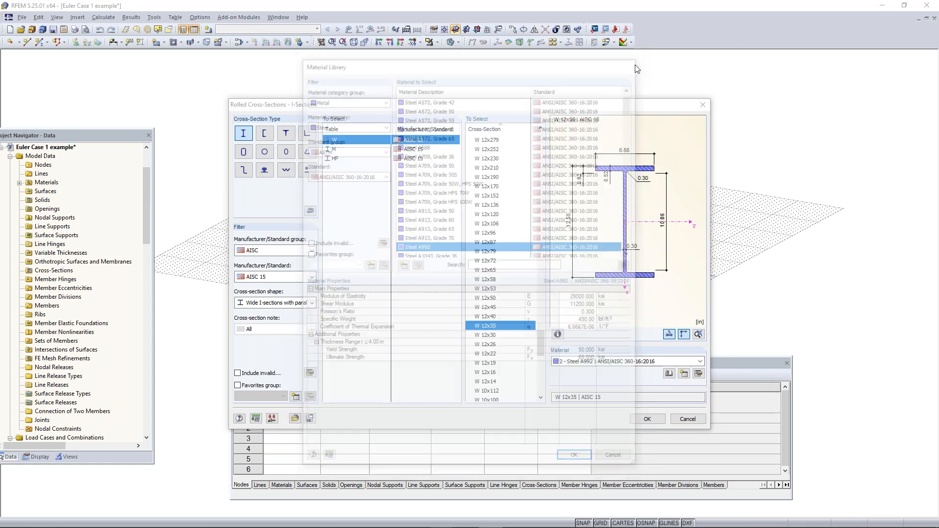
pyautogui.click(684, 375)
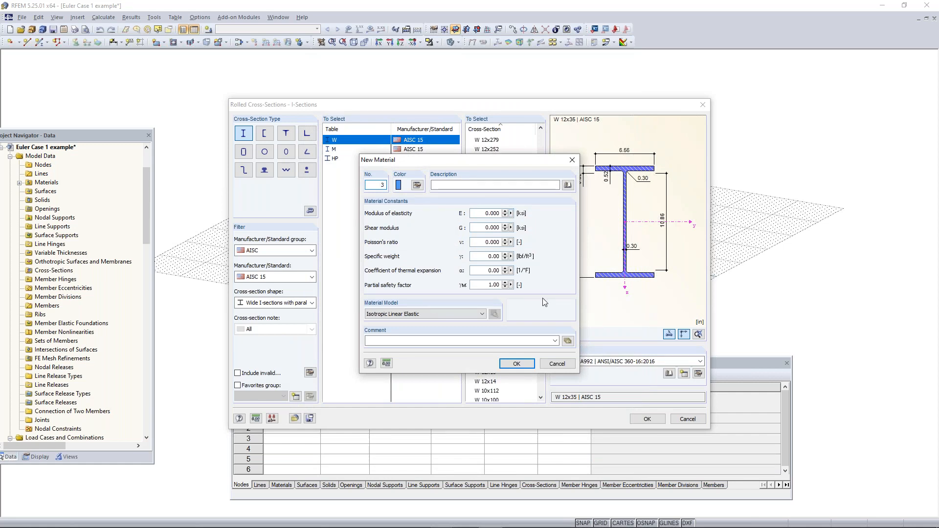
pyautogui.click(572, 160)
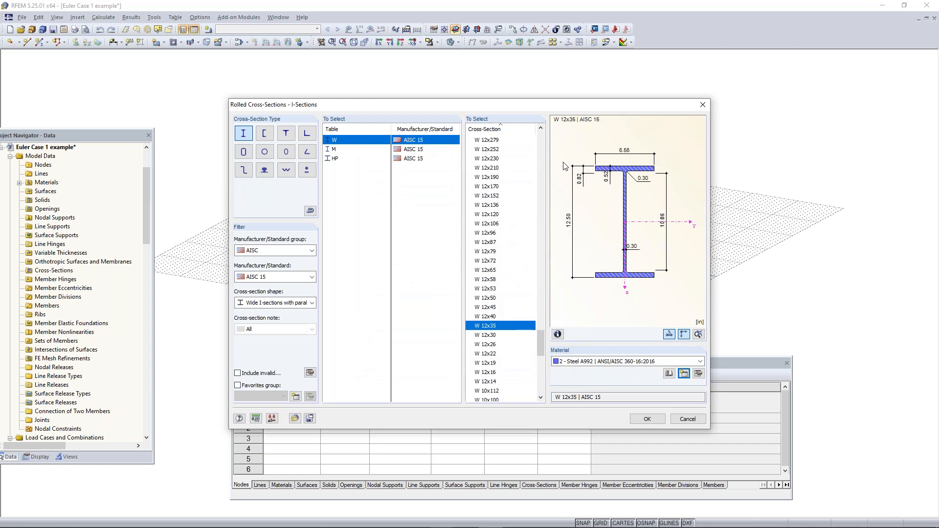
# Accept the W 12x35 section in Steel A992 and confirm the new member as type Beam
pyautogui.click(647, 419)
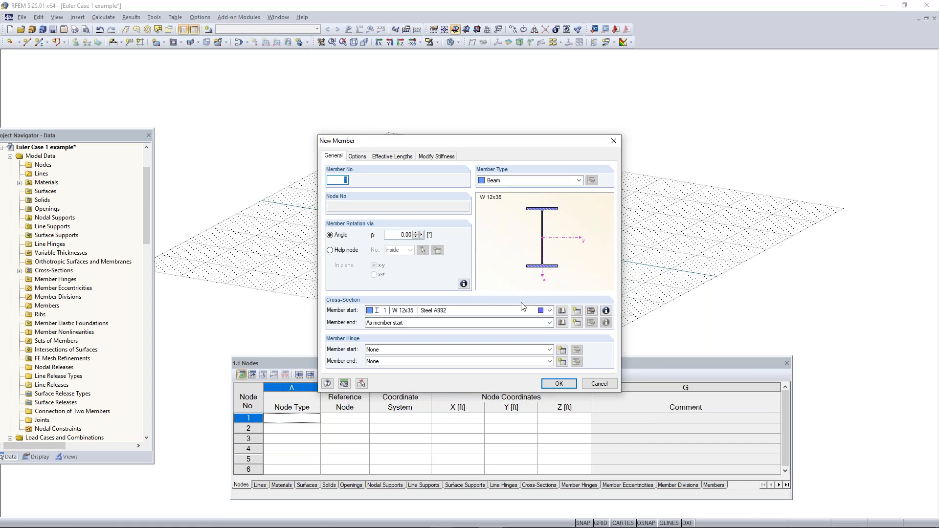
pyautogui.click(558, 384)
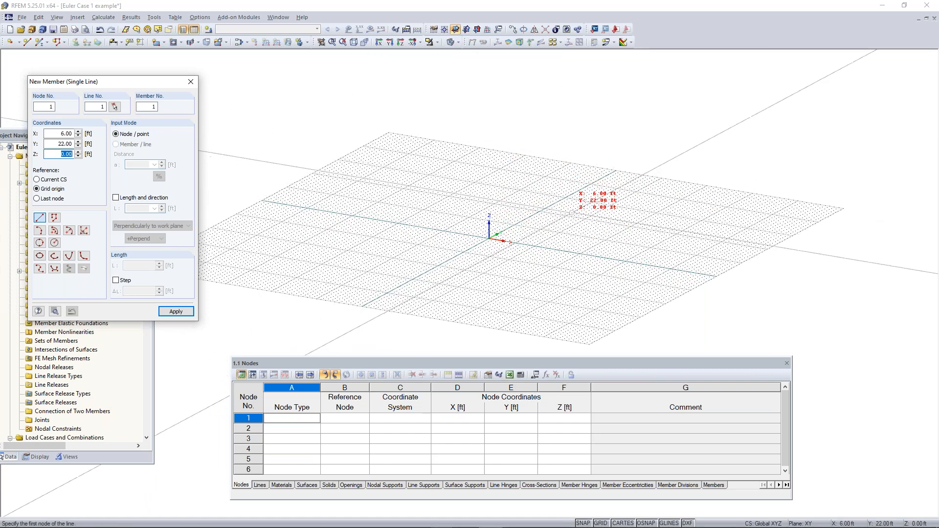
# Switch the work plane to XZ and place the column member from the origin up to Z = 30 ft
pyautogui.click(468, 31)
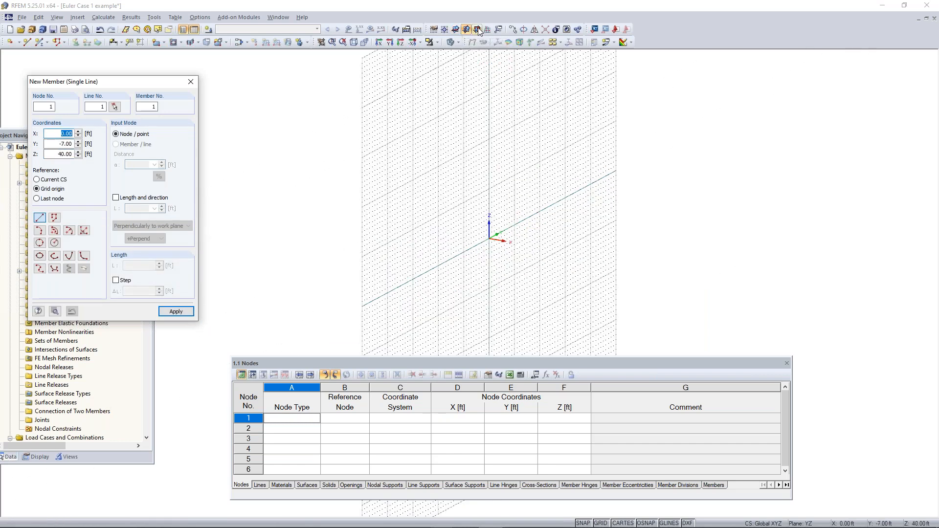
pyautogui.click(478, 30)
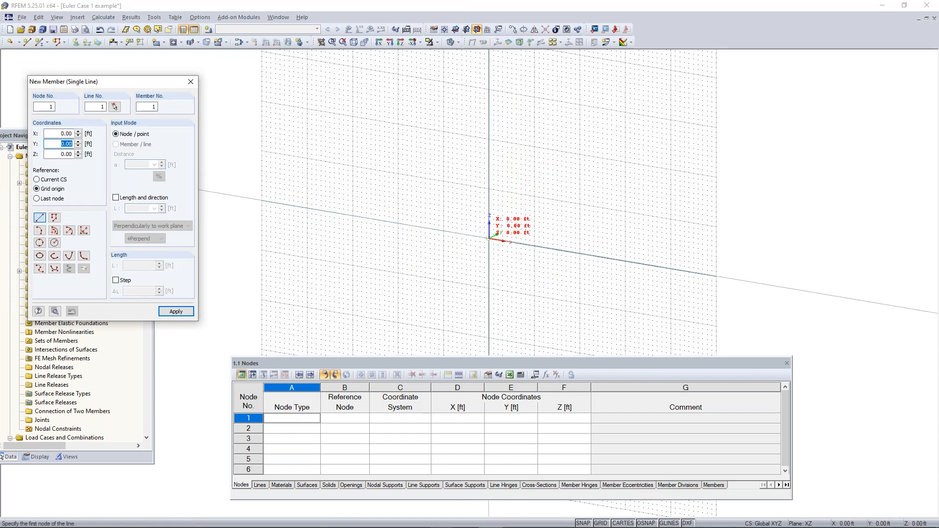
pyautogui.click(489, 239)
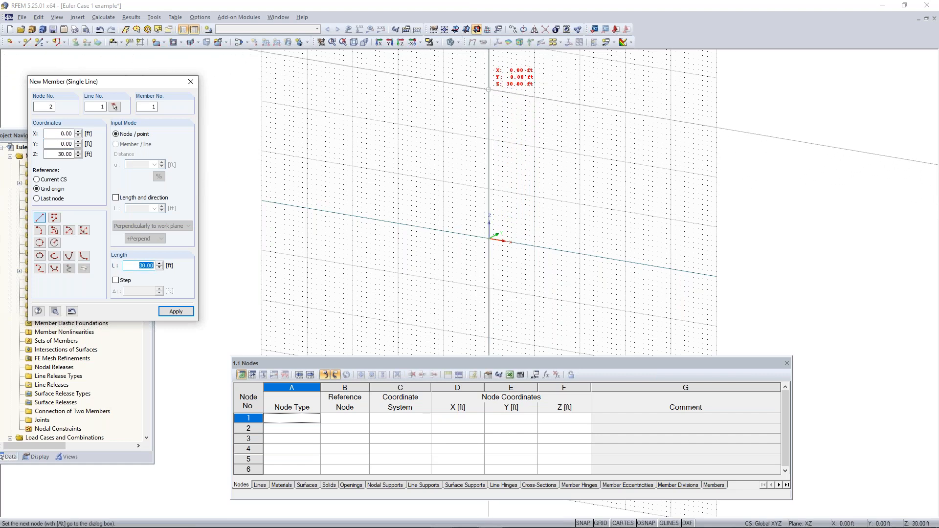
pyautogui.click(489, 90)
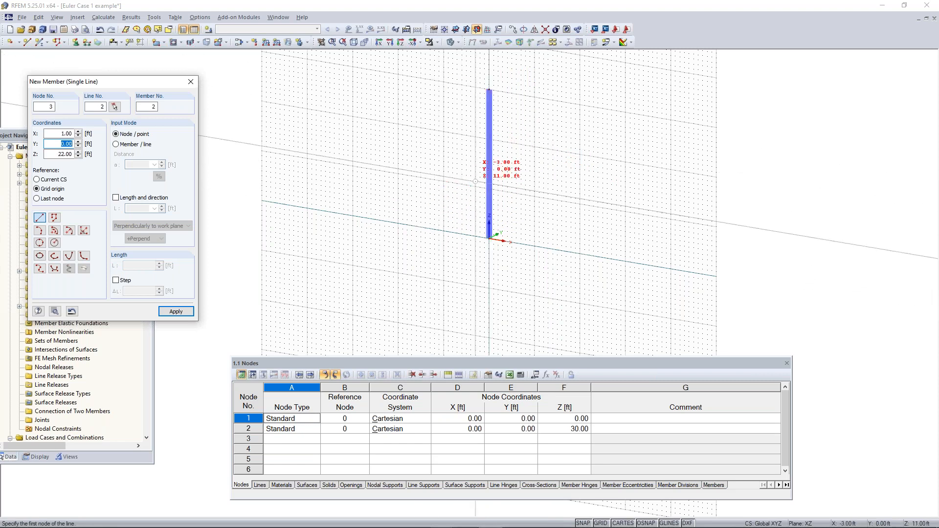
# On the XY work plane, place a second 30 ft member perpendicular to the plane at X = -28 ft, Y = -7 ft
pyautogui.click(454, 31)
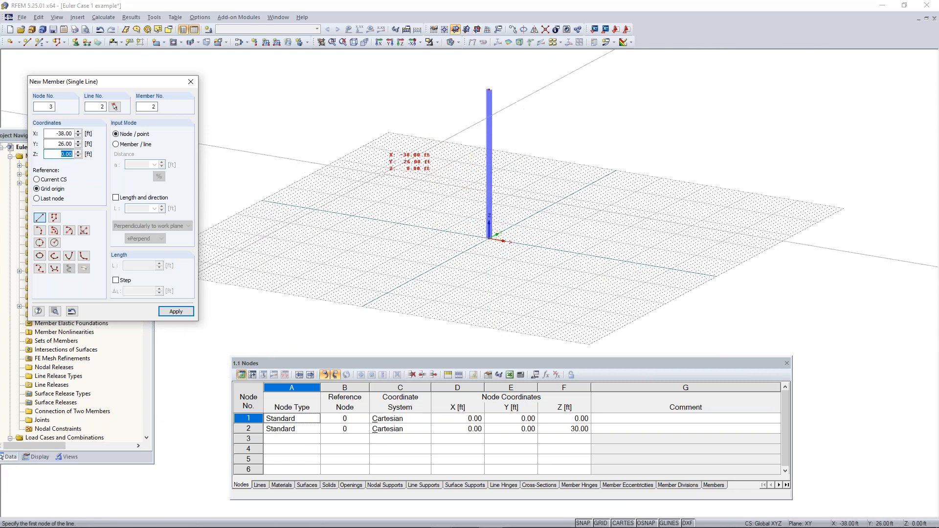
pyautogui.moveTo(110, 82); pyautogui.dragTo(139, 88)
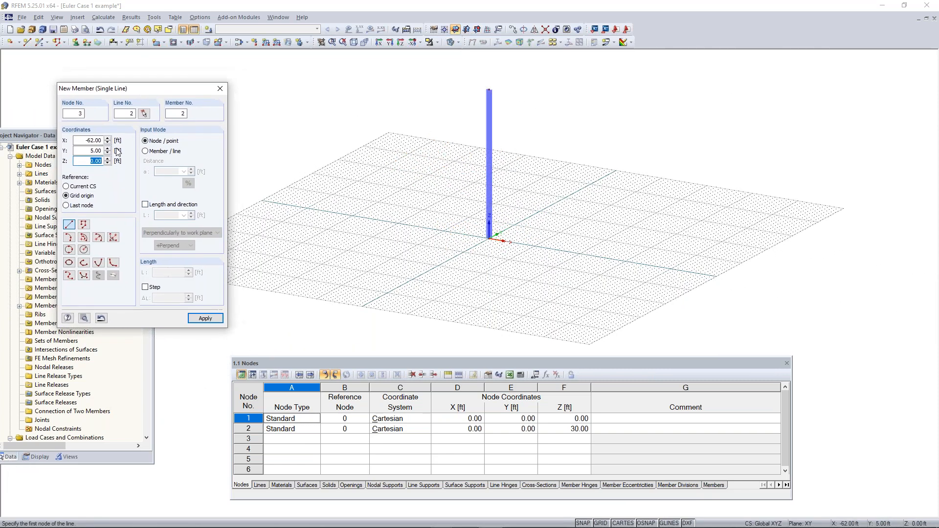
pyautogui.click(165, 205)
pyautogui.doubleClick(165, 216)
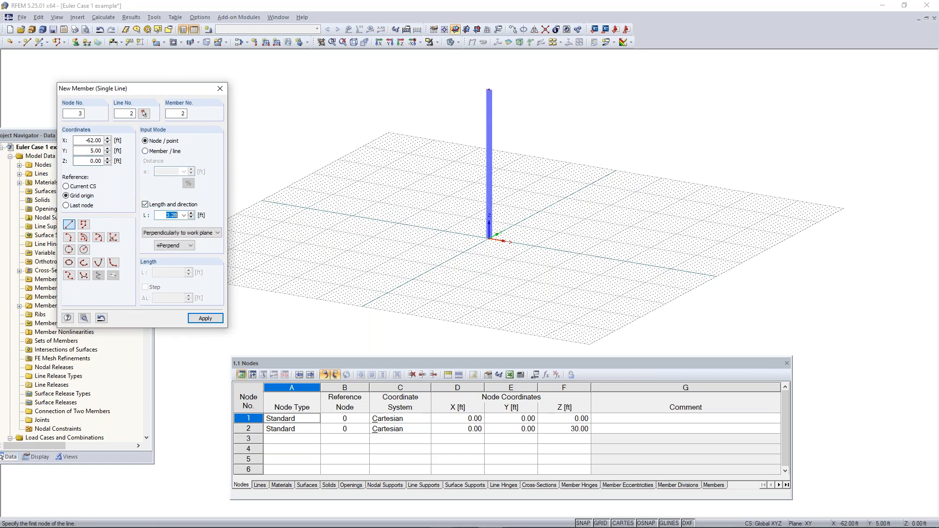
pyautogui.click(199, 233)
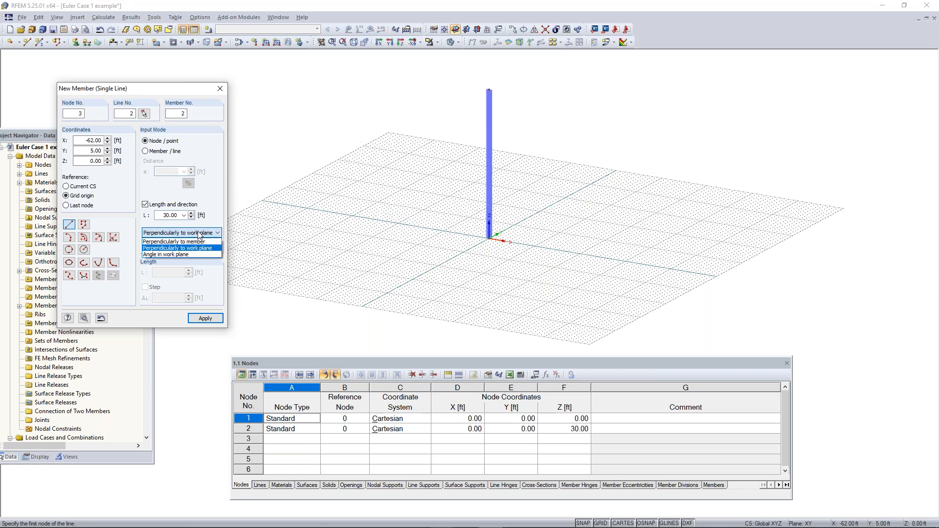
pyautogui.click(189, 248)
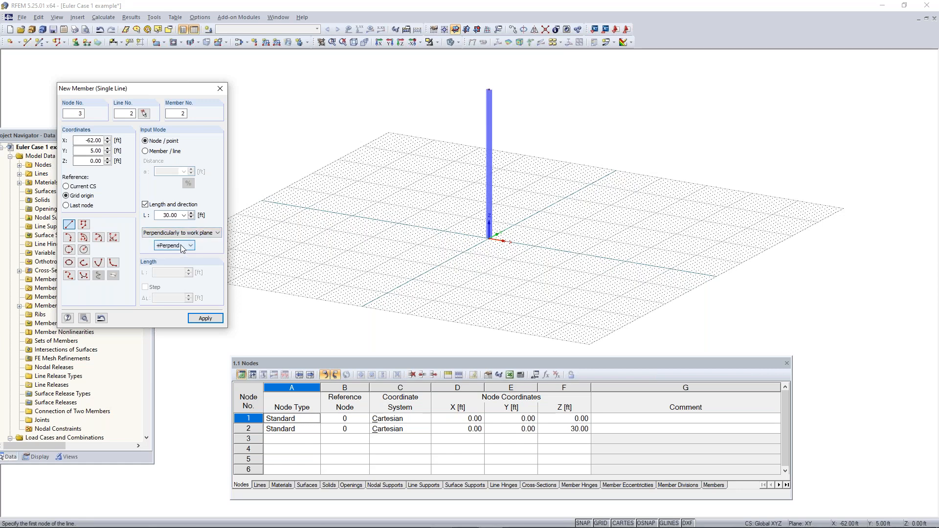
pyautogui.click(181, 245)
pyautogui.click(181, 246)
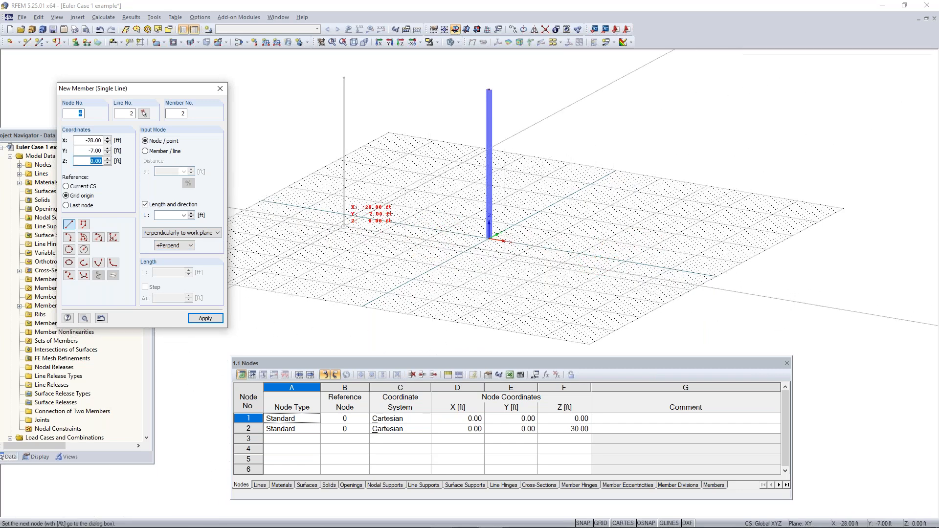
pyautogui.click(344, 226)
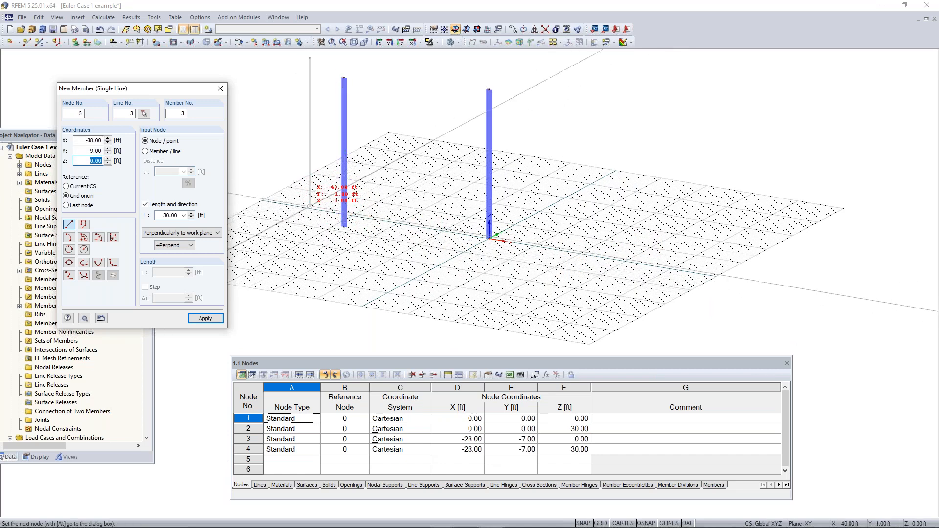
pyautogui.press('Escape')
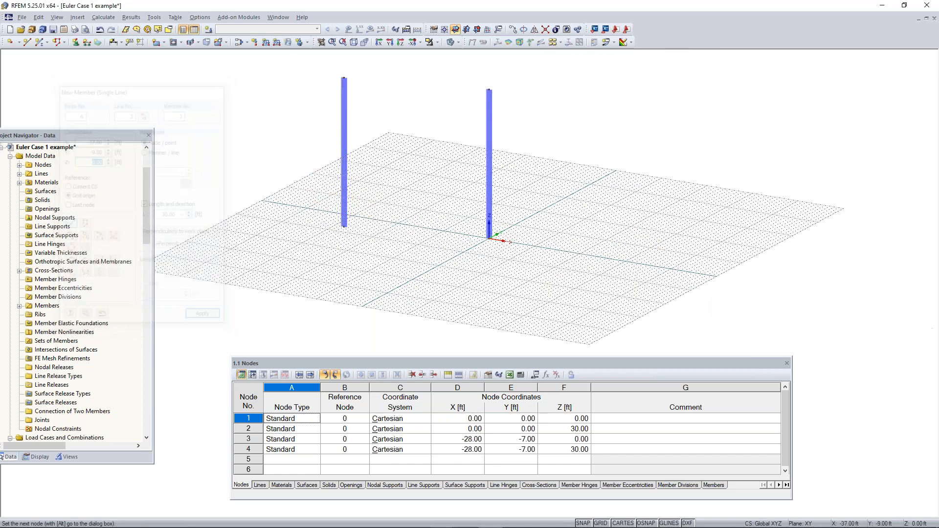
# Delete the second column together with its two nodes
pyautogui.moveTo(385, 69); pyautogui.dragTo(281, 252)
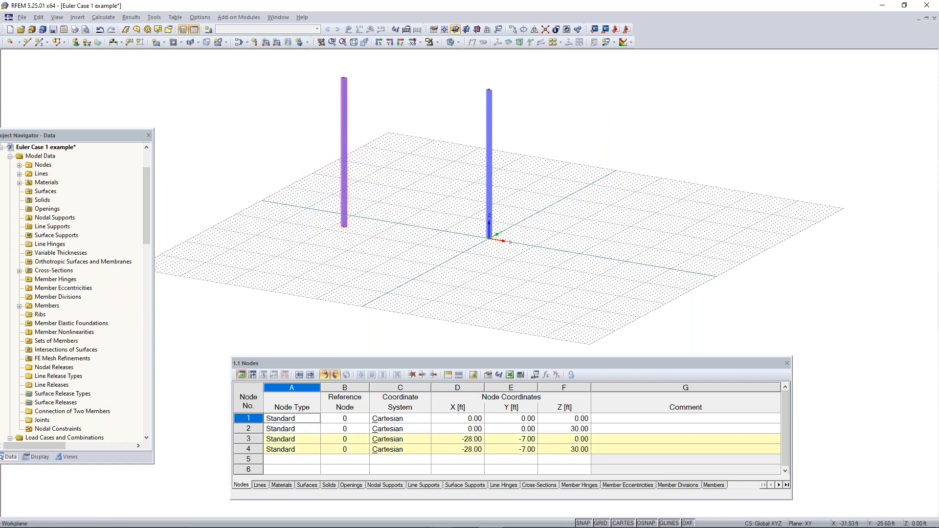
pyautogui.press('Delete')
# Select only the node at the column base with an enclosing selection window
pyautogui.keyDown('ctrl'); pyautogui.moveTo(533, 114); pyautogui.dragTo(503, 136, button='middle'); pyautogui.keyUp('ctrl')
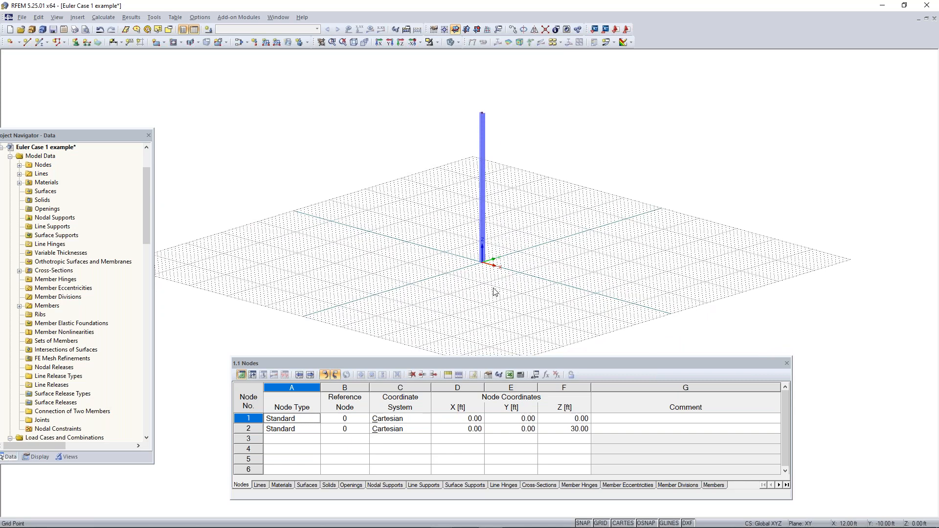
pyautogui.scroll(5, 481, 268)
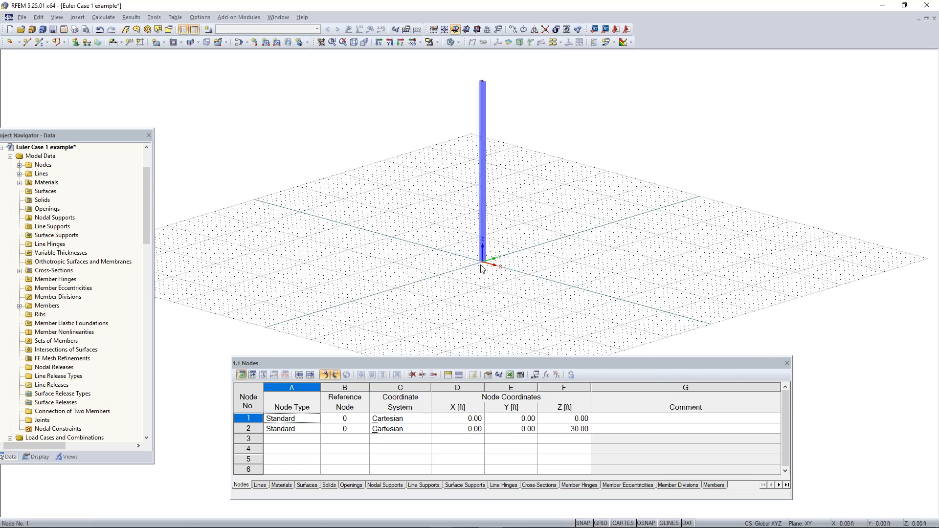
pyautogui.moveTo(417, 134); pyautogui.dragTo(396, 143, button='middle')
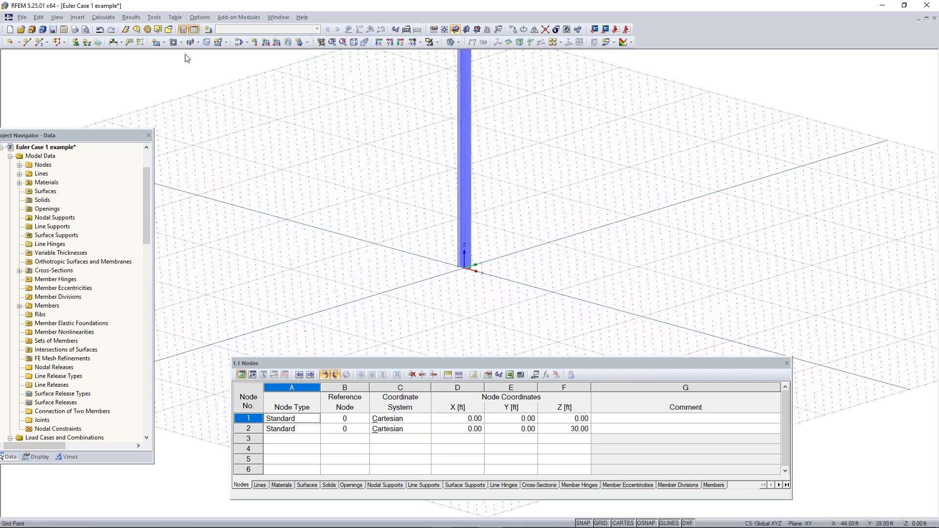
pyautogui.click(77, 43)
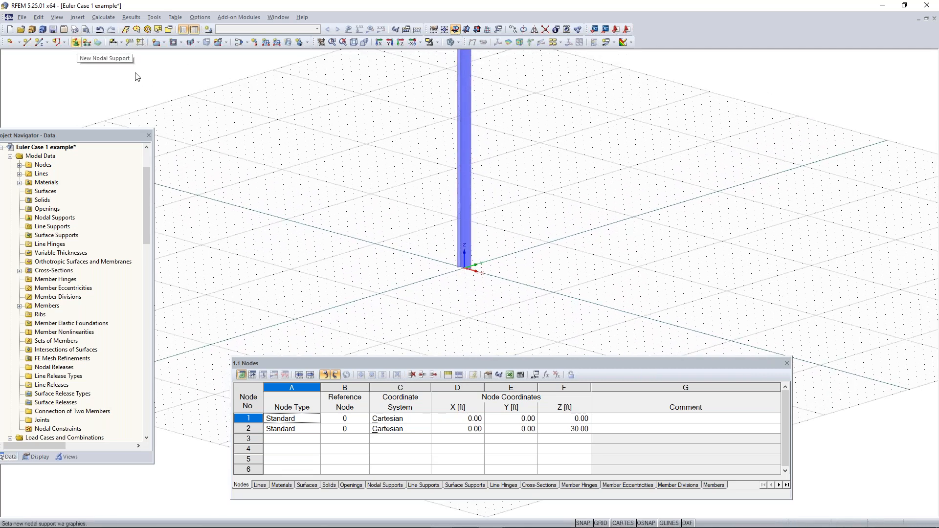
pyautogui.keyDown('ctrl'); pyautogui.moveTo(488, 293); pyautogui.dragTo(519, 264, button='middle'); pyautogui.keyUp('ctrl')
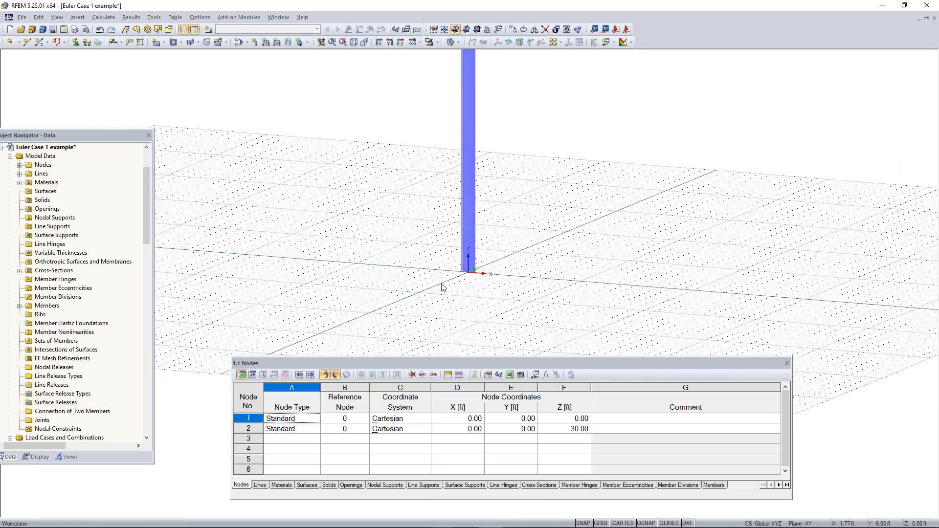
pyautogui.moveTo(364, 230); pyautogui.dragTo(270, 304)
pyautogui.scroll(2, 440, 294)
pyautogui.moveTo(423, 294); pyautogui.dragTo(629, 171)
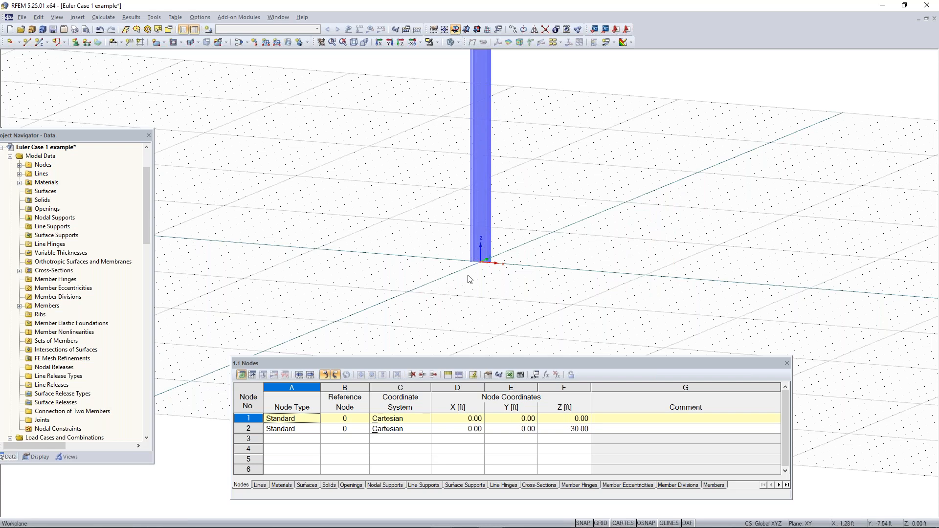
pyautogui.moveTo(443, 291); pyautogui.dragTo(487, 264)
pyautogui.scroll(3, 487, 264)
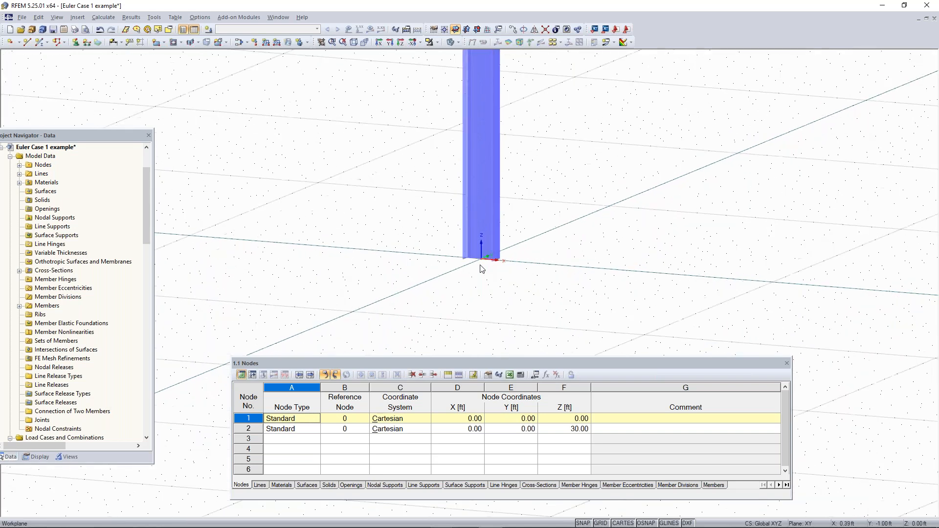
# Try enclosing and crossing window selections on the column's top node and member, then clear the selection
pyautogui.scroll(-5, 487, 255)
pyautogui.keyDown('ctrl'); pyautogui.moveTo(524, 157); pyautogui.dragTo(451, 183, button='middle'); pyautogui.keyUp('ctrl')
pyautogui.moveTo(429, 197); pyautogui.dragTo(598, 99)
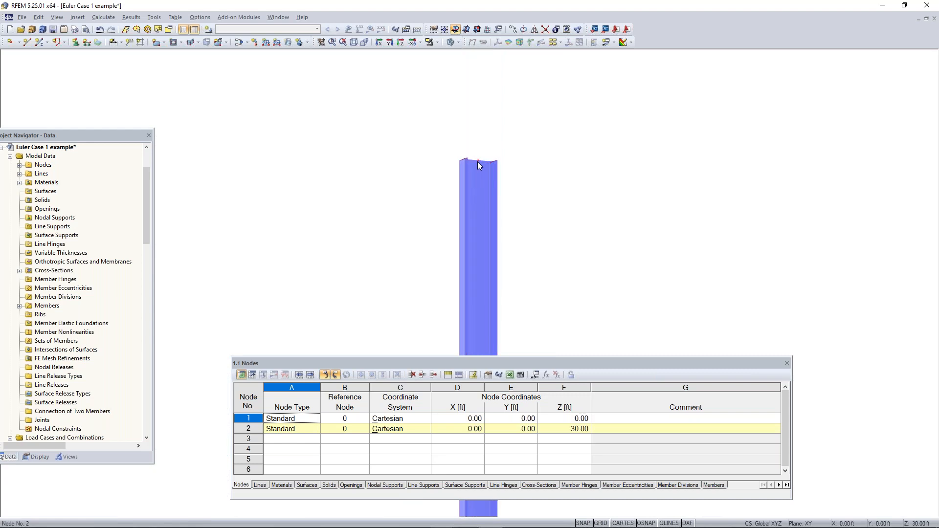
pyautogui.click(480, 160)
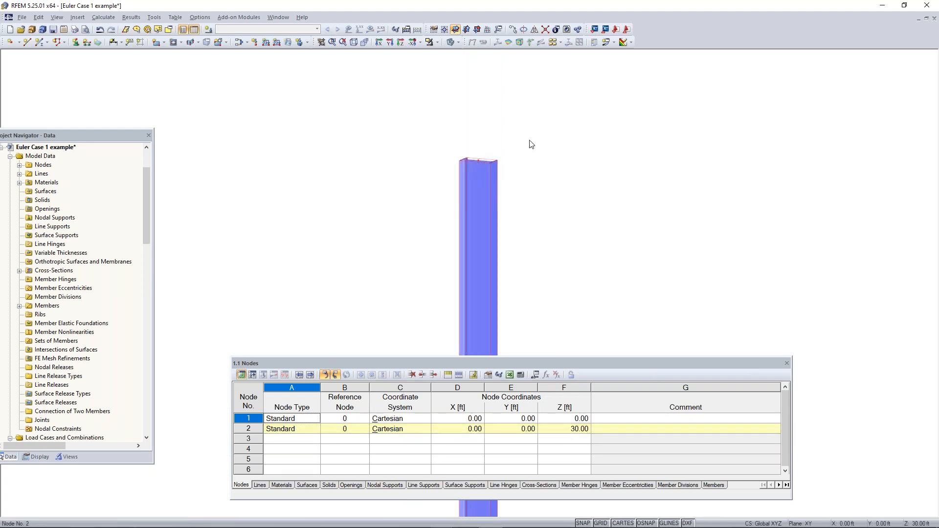
pyautogui.moveTo(578, 101); pyautogui.dragTo(351, 227)
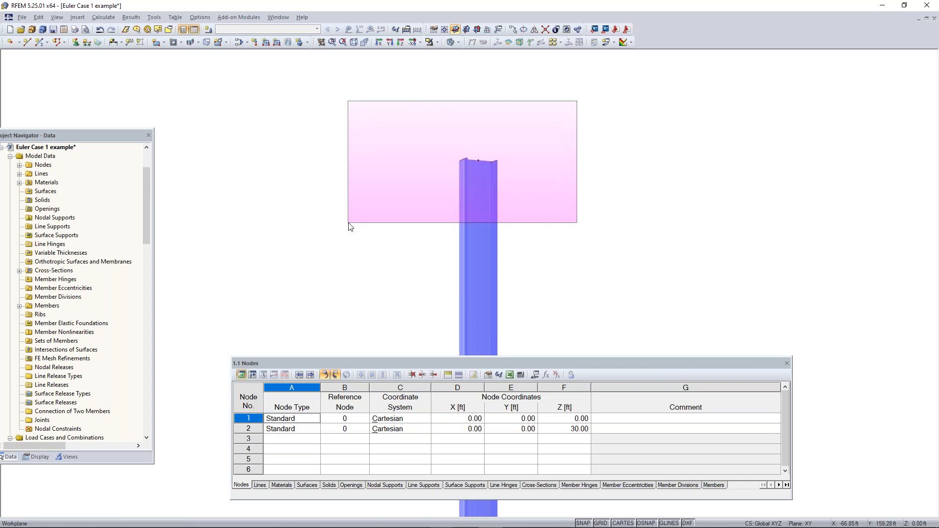
pyautogui.moveTo(350, 227); pyautogui.dragTo(351, 228)
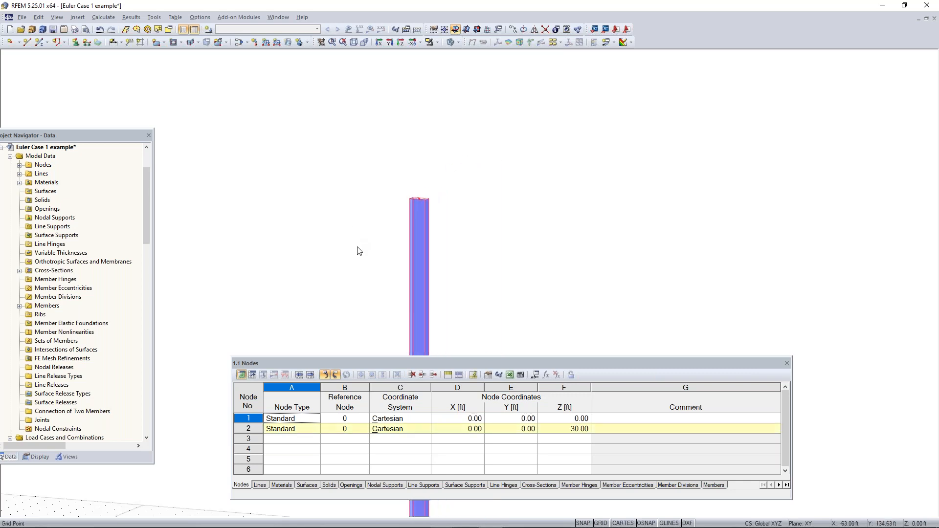
pyautogui.moveTo(380, 300); pyautogui.dragTo(473, 142, button='middle')
pyautogui.moveTo(555, 279); pyautogui.dragTo(532, 232, button='middle')
pyautogui.scroll(5, 459, 201)
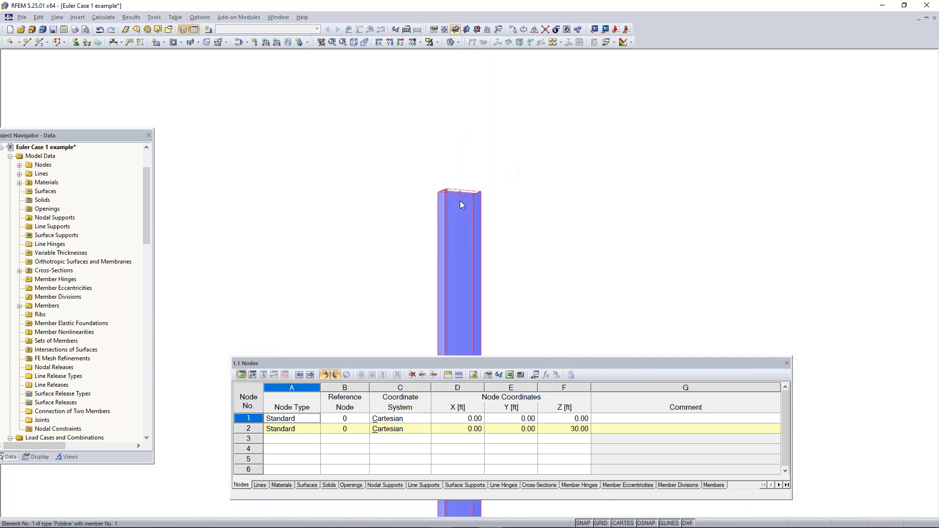
pyautogui.press('Escape')
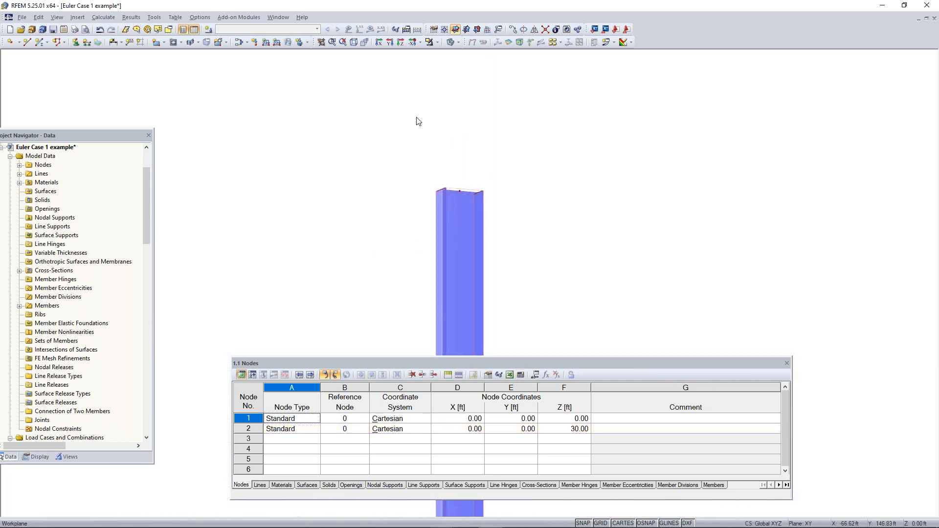
# Assign a new nodal support of type Rigid to the node at the column base
pyautogui.click(77, 44)
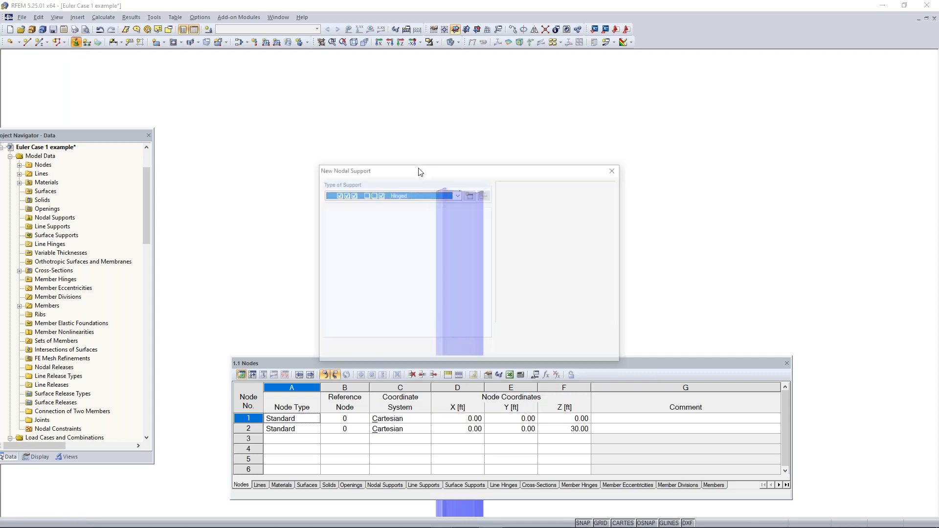
pyautogui.click(457, 195)
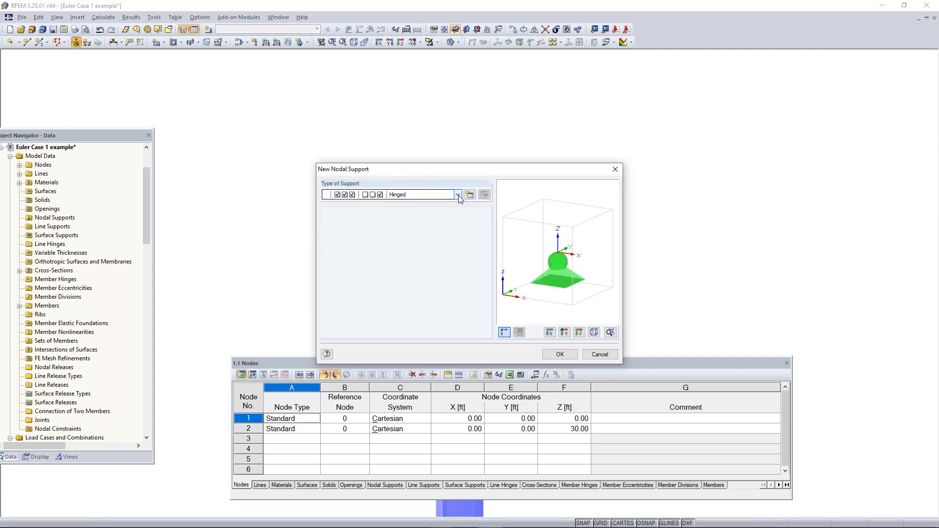
pyautogui.click(391, 208)
pyautogui.click(457, 195)
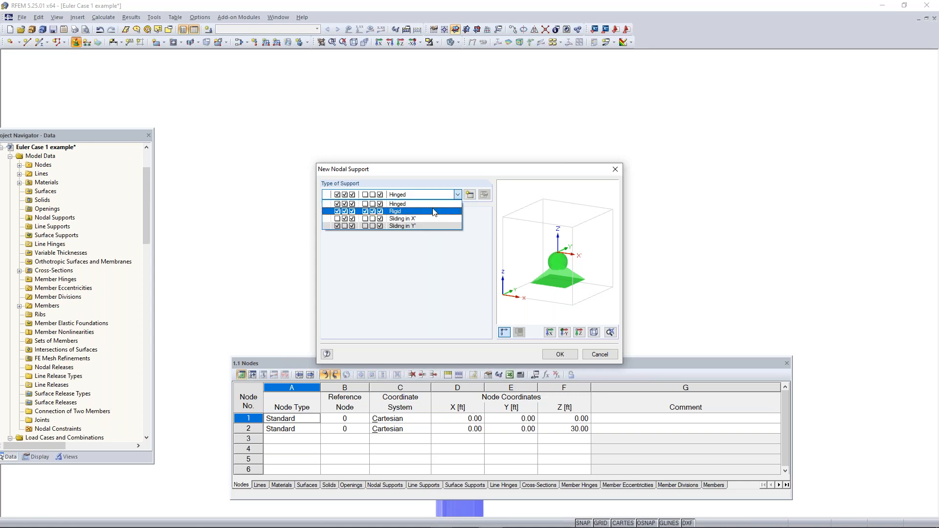
pyautogui.click(434, 211)
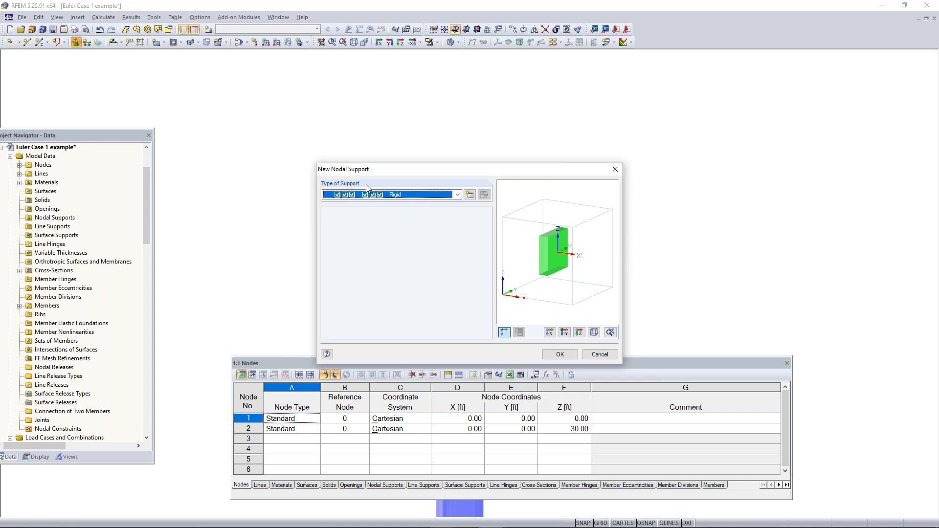
pyautogui.click(563, 353)
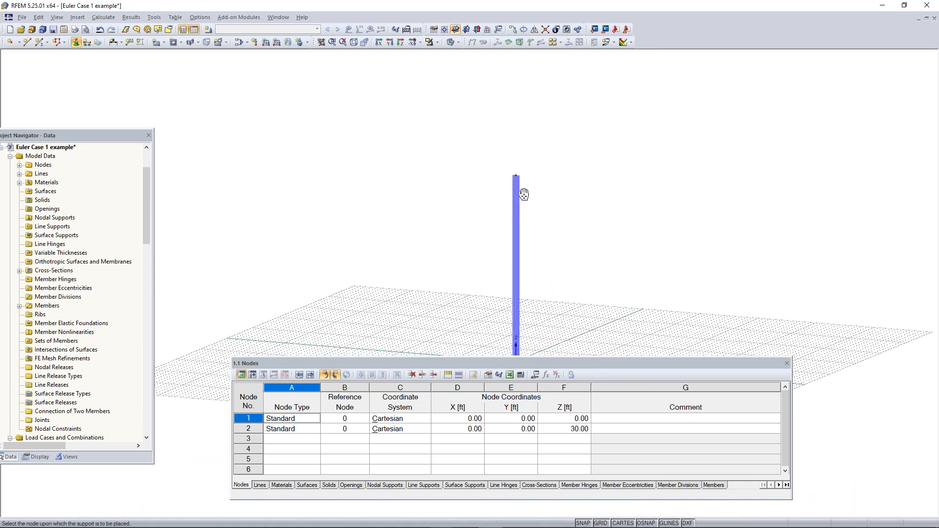
pyautogui.scroll(2, 546, 271)
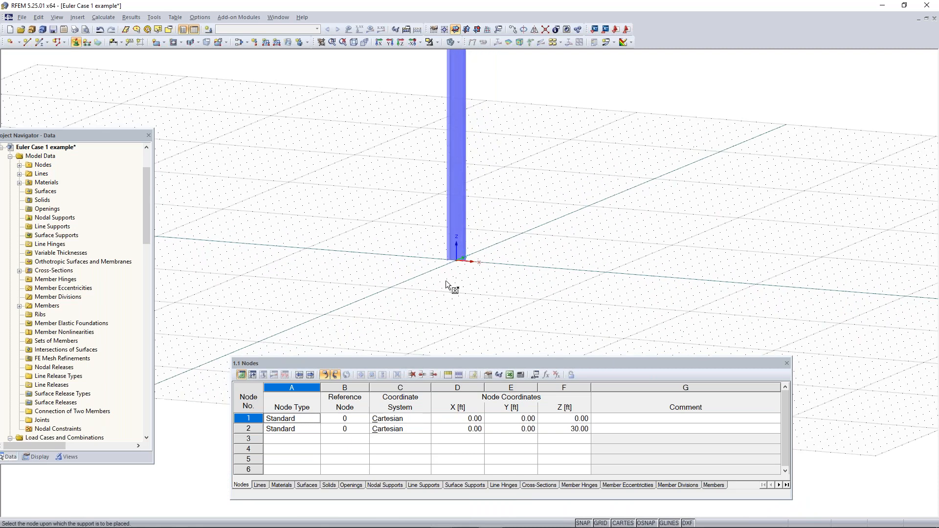
pyautogui.moveTo(398, 292); pyautogui.dragTo(615, 200)
pyautogui.press('Escape')
# Examine the rigid nodal support at the column base and the whole column above it
pyautogui.scroll(2, 461, 262)
pyautogui.scroll(4, 461, 266)
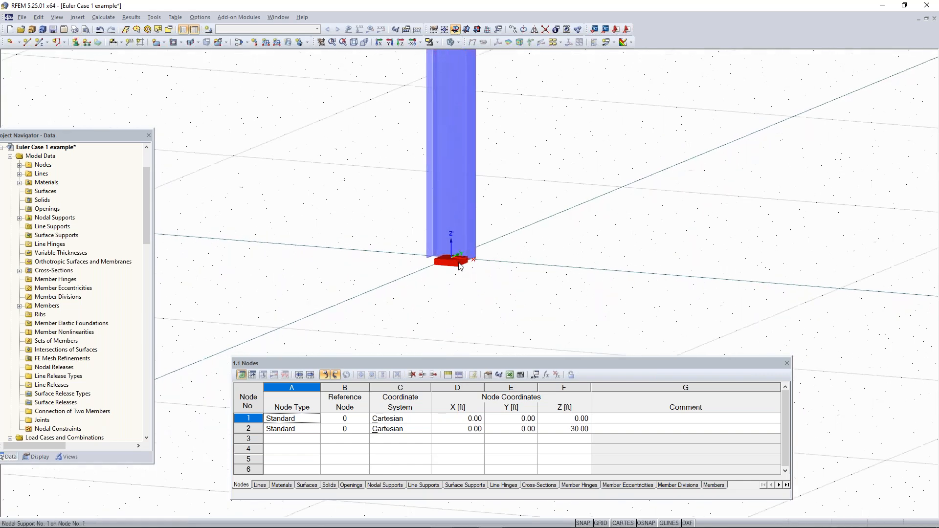
pyautogui.scroll(-3, 459, 271)
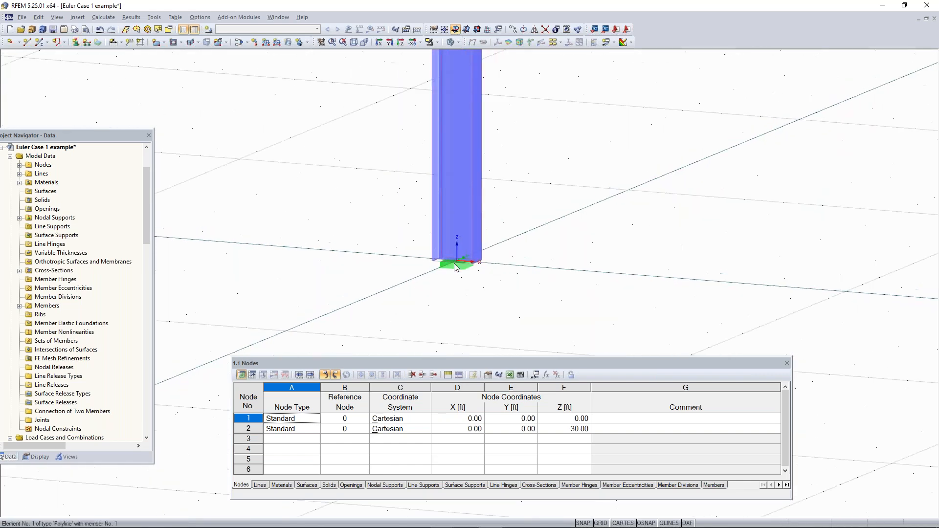
pyautogui.rightClick(458, 264)
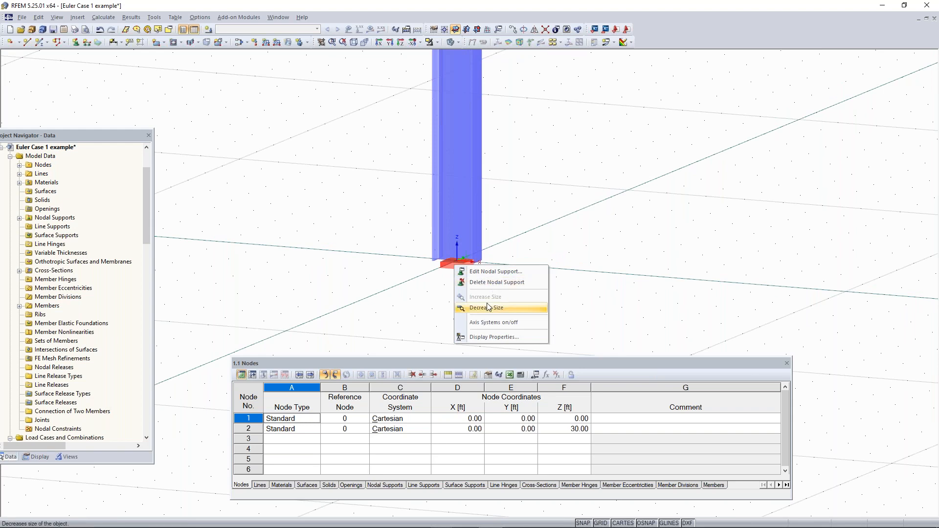
pyautogui.press('Escape')
pyautogui.scroll(-5, 458, 266)
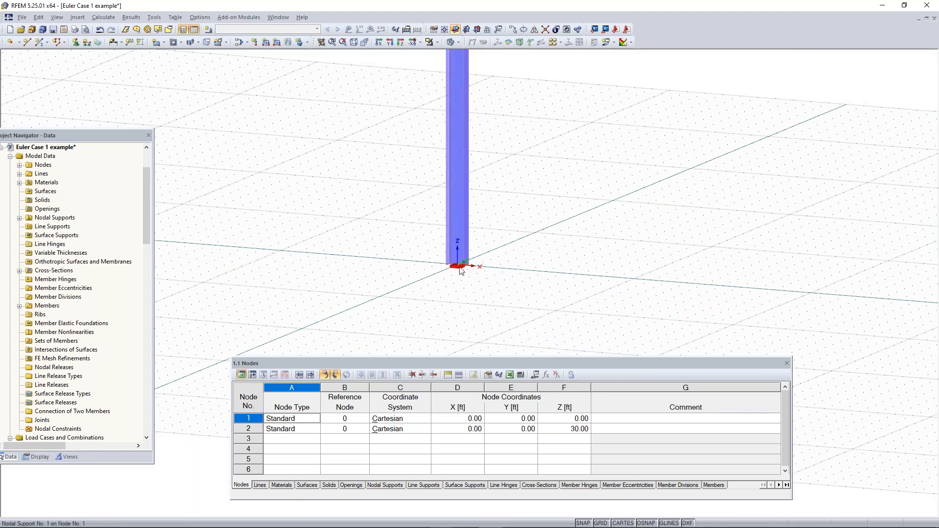
pyautogui.moveTo(459, 266)
pyautogui.mouseDown(button='middle')
pyautogui.moveTo(501, 176)
pyautogui.moveTo(493, 195)
pyautogui.moveTo(519, 216)
pyautogui.moveTo(498, 231)
pyautogui.moveTo(461, 233)
pyautogui.moveTo(456, 278)
pyautogui.mouseUp(button='middle')
pyautogui.scroll(2, 456, 275)
pyautogui.moveTo(505, 231); pyautogui.dragTo(492, 303, button='middle')
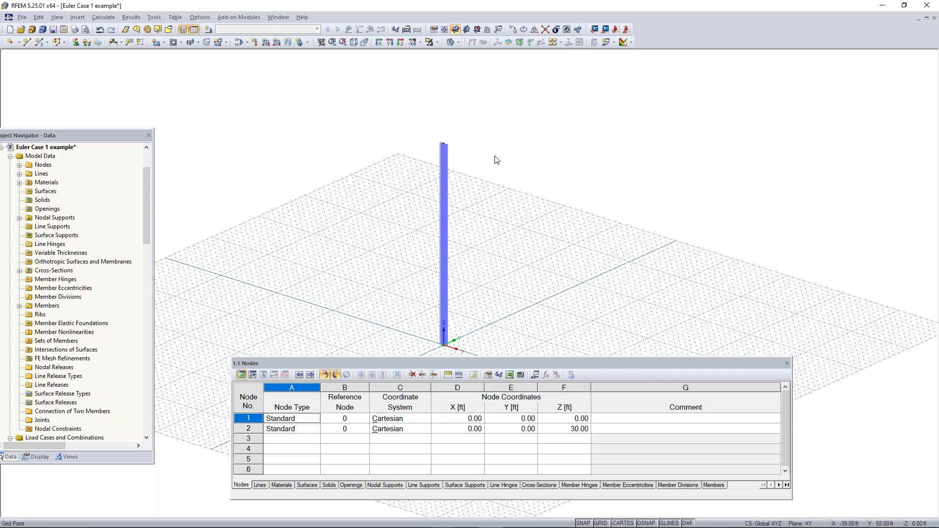
# Create load case LC1 named Test with action category Dead and inactive self-weight, and review the generated load and result combinations
pyautogui.click(210, 30)
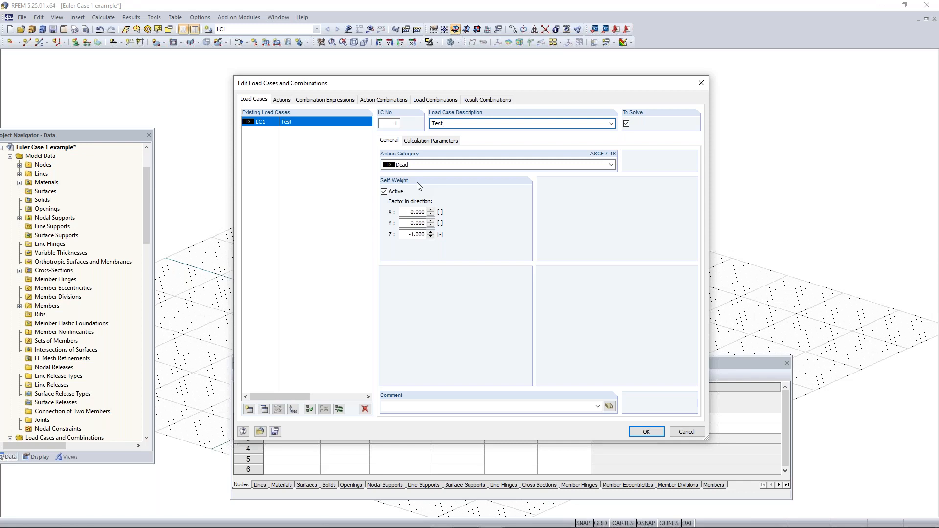
pyautogui.click(392, 194)
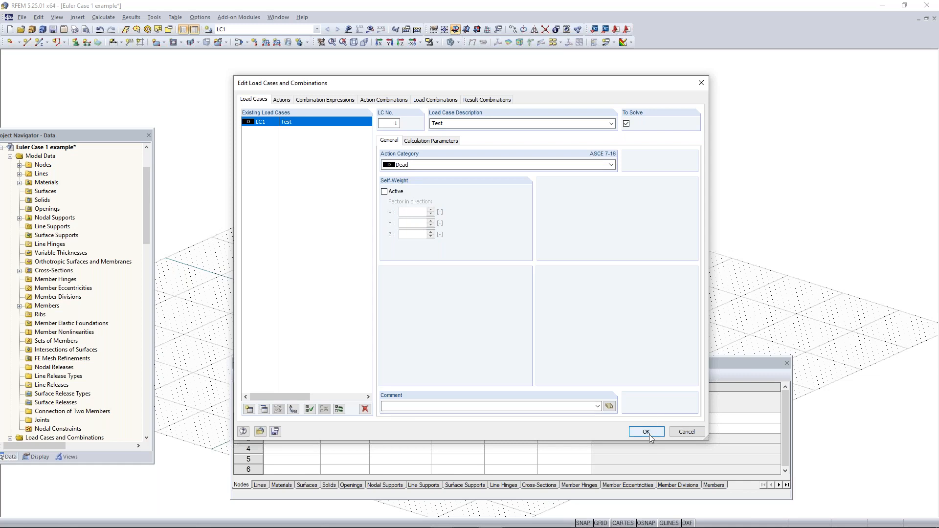
pyautogui.click(431, 100)
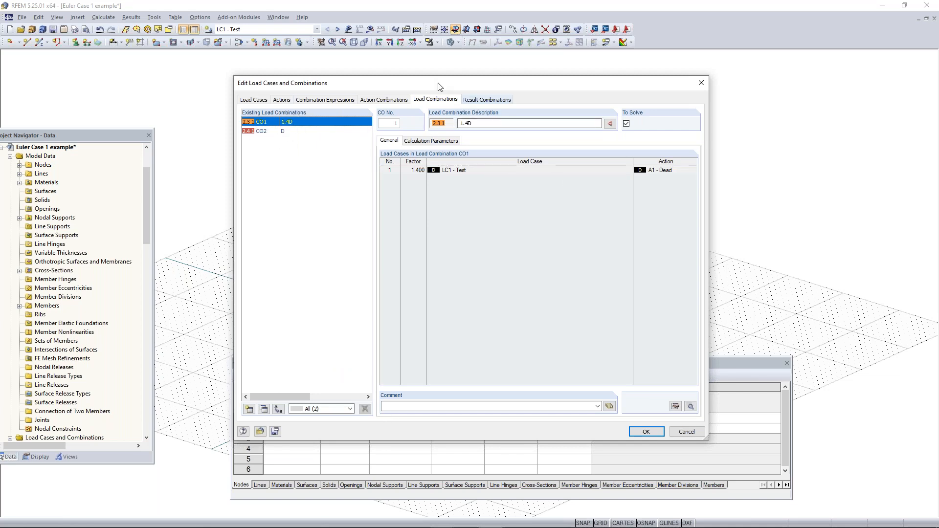
pyautogui.click(489, 101)
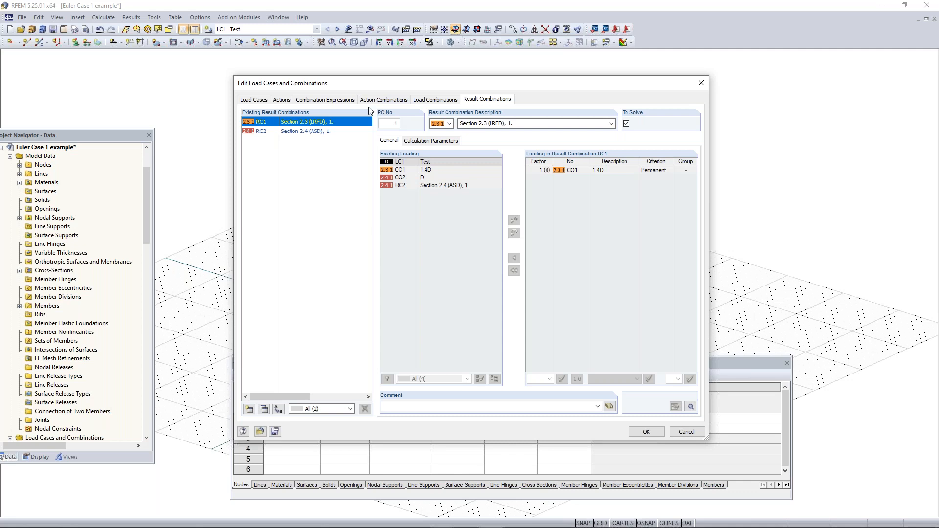
pyautogui.click(259, 100)
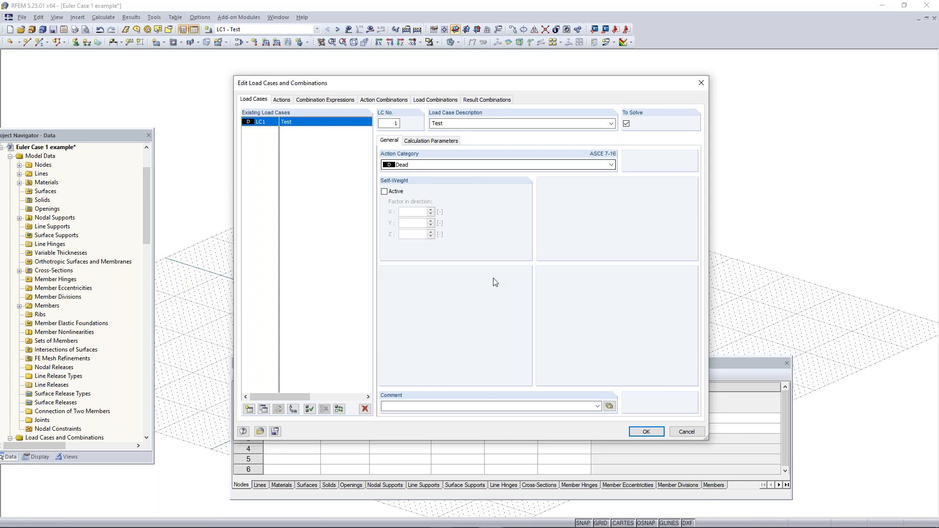
pyautogui.click(646, 432)
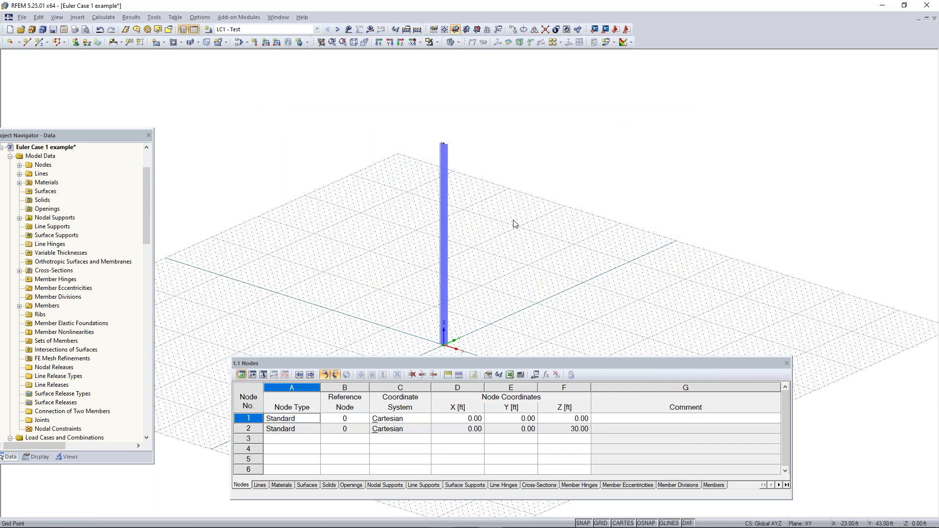
# Define a new nodal load by components in Global XYZ with PZ of -5 kip and PX of 2 kip
pyautogui.keyDown('ctrl'); pyautogui.moveTo(520, 280); pyautogui.dragTo(518, 261, button='middle'); pyautogui.keyUp('ctrl')
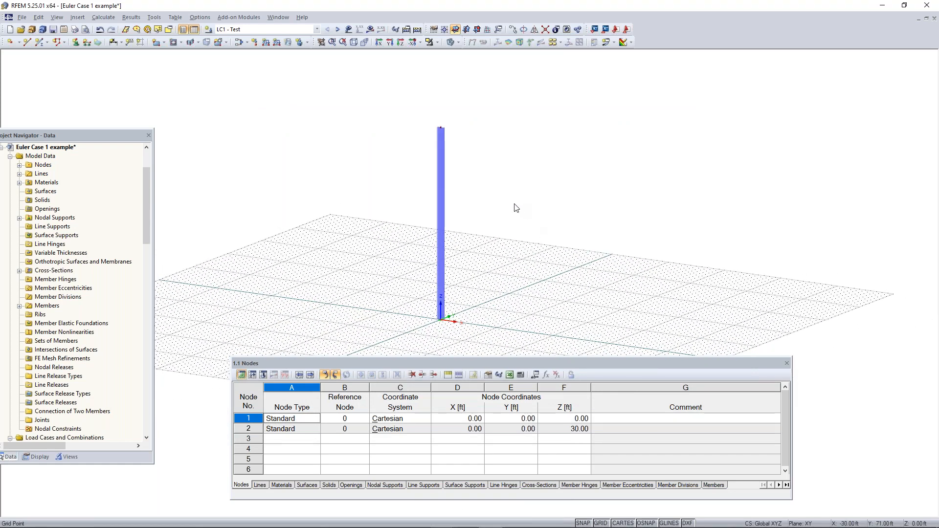
pyautogui.keyDown('ctrl'); pyautogui.moveTo(422, 133); pyautogui.dragTo(443, 57, button='middle'); pyautogui.keyUp('ctrl')
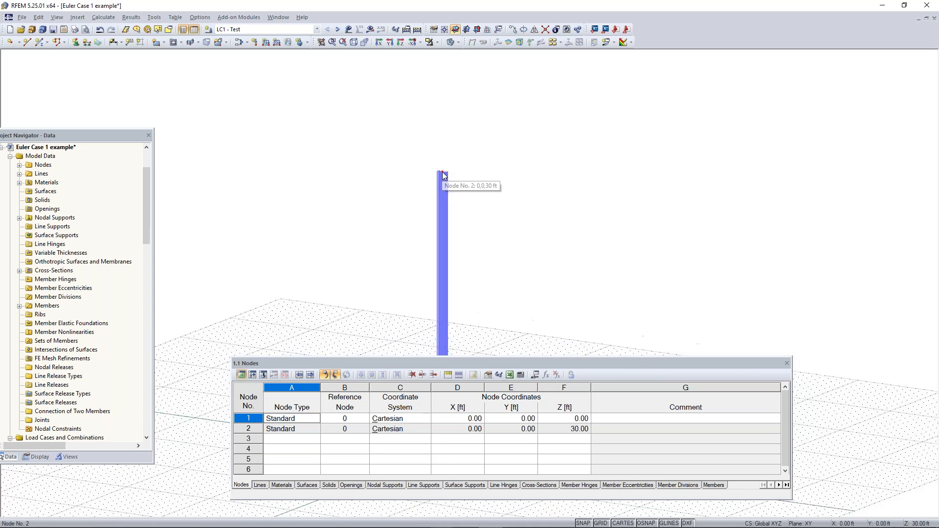
pyautogui.click(255, 43)
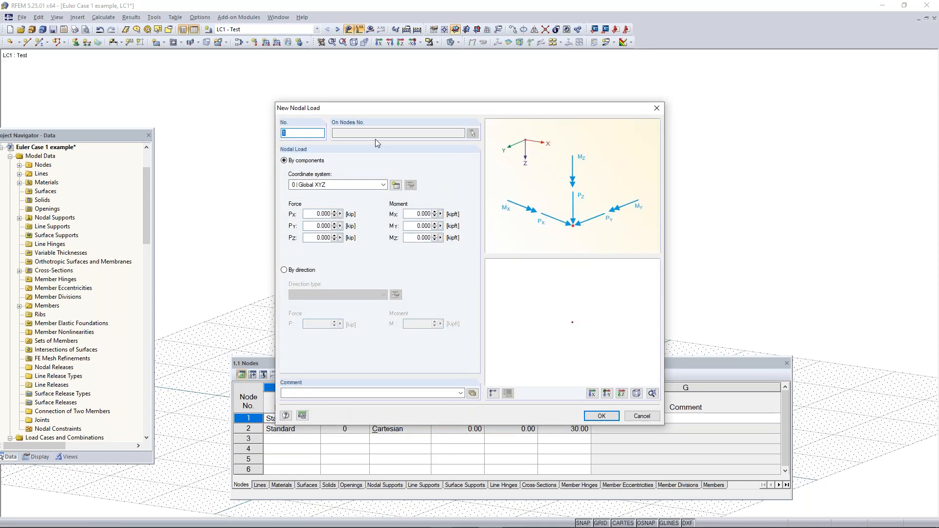
pyautogui.moveTo(410, 113); pyautogui.dragTo(454, 101)
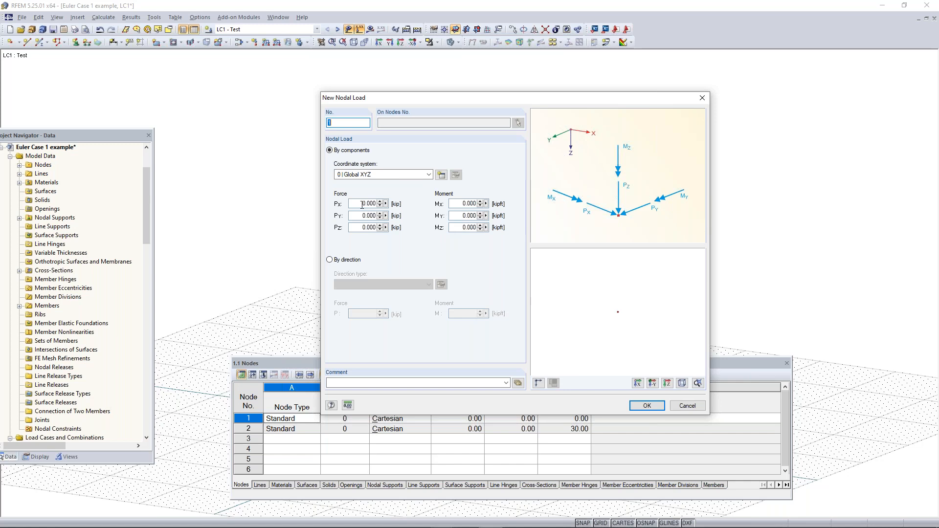
pyautogui.click(359, 226)
pyautogui.write('-5')
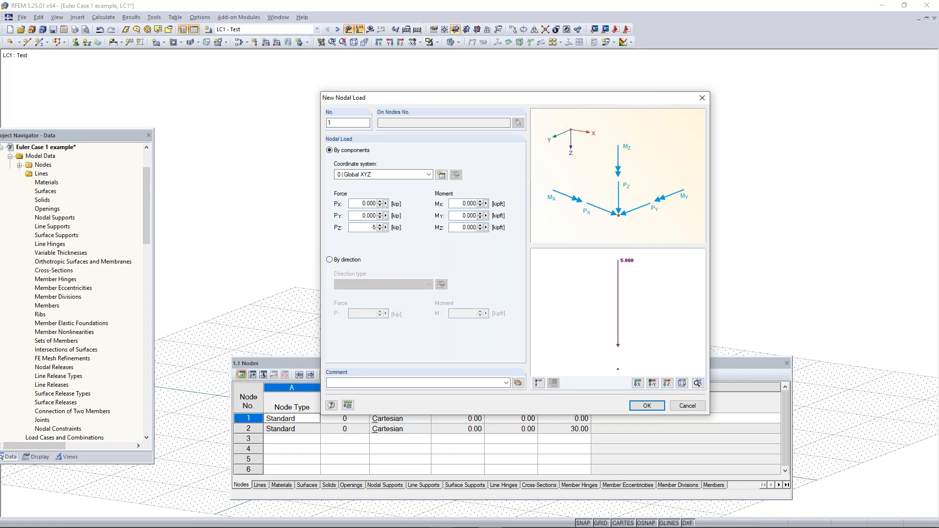
pyautogui.click(356, 204)
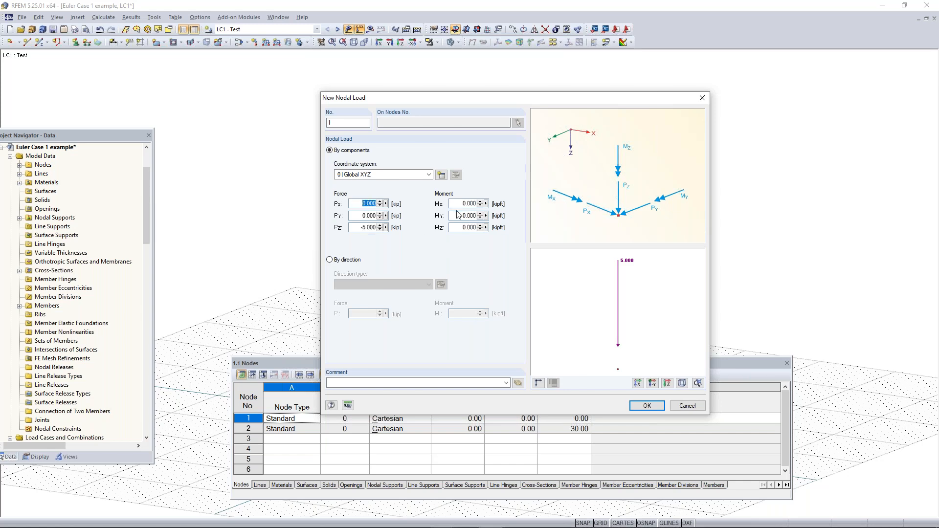
pyautogui.write('2')
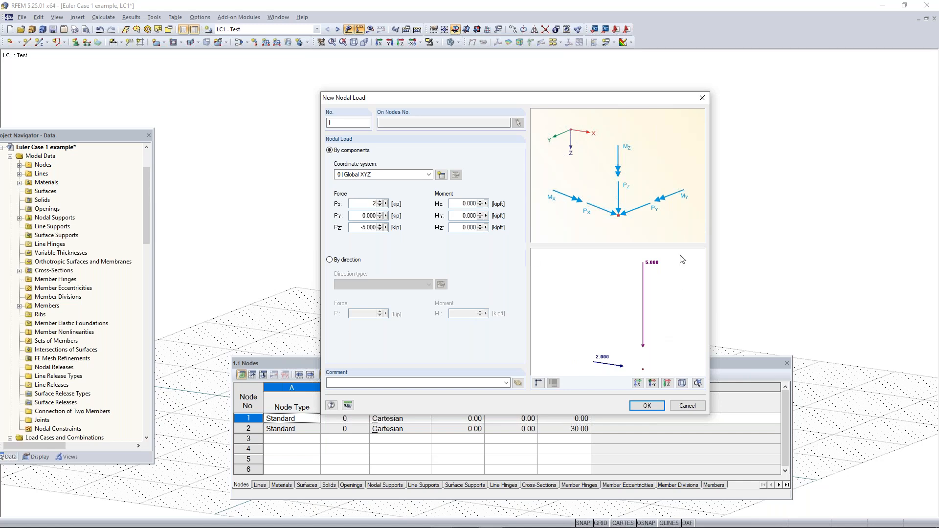
pyautogui.click(630, 288)
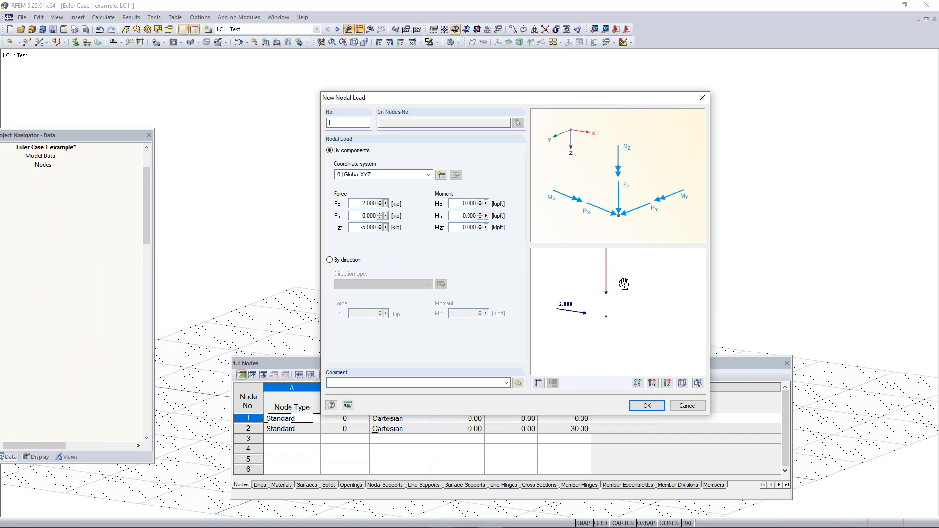
pyautogui.moveTo(621, 304); pyautogui.dragTo(623, 345, button='middle')
pyautogui.scroll(-2, 643, 353)
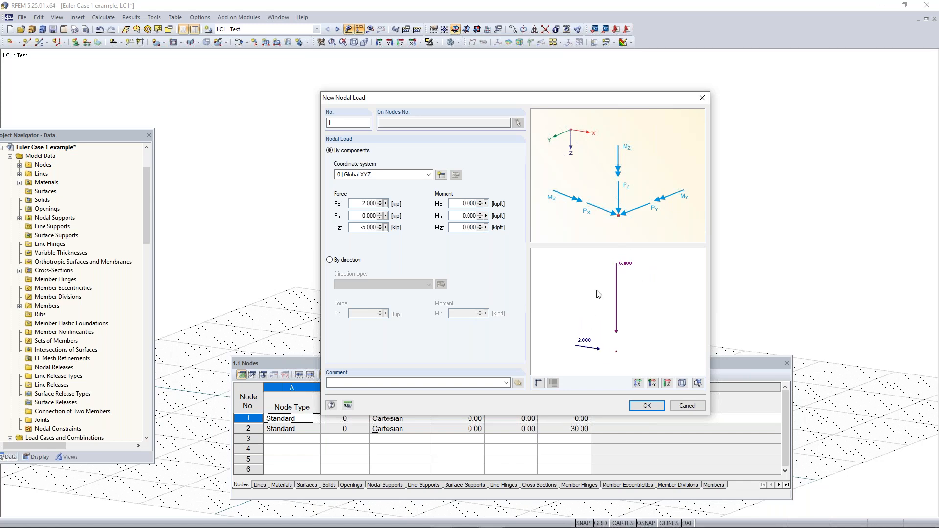
# Apply the defined nodal load to the node at the column's top
pyautogui.click(646, 406)
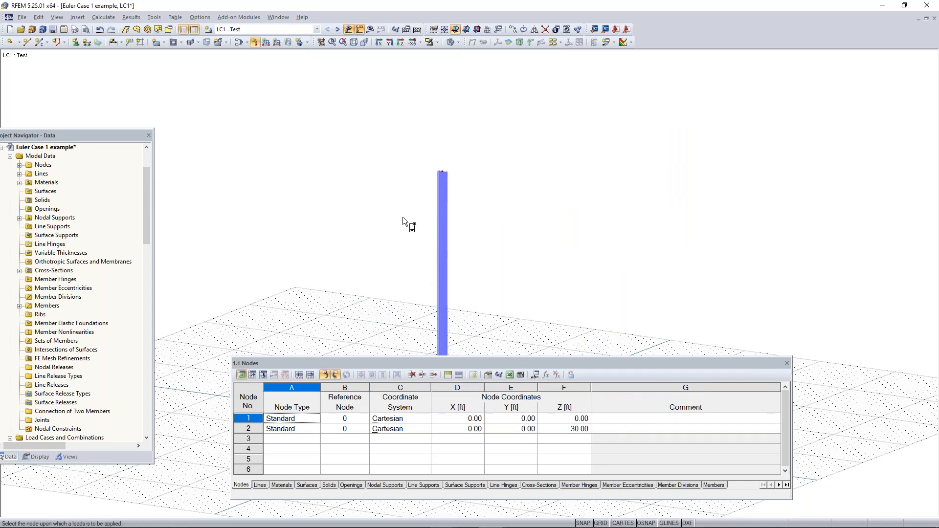
pyautogui.click(445, 170)
pyautogui.press('Escape')
pyautogui.keyDown('ctrl'); pyautogui.moveTo(483, 193); pyautogui.dragTo(621, 241, button='middle'); pyautogui.keyUp('ctrl')
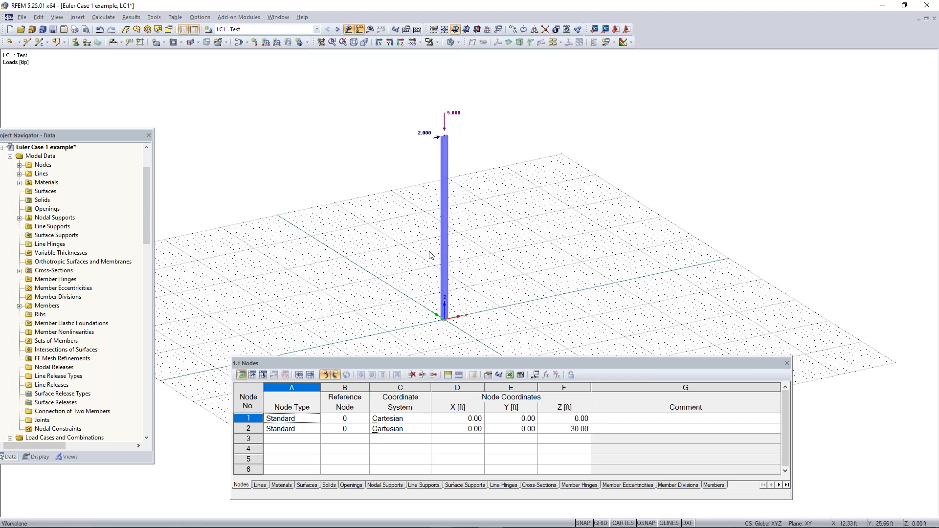
# Calculate the model's results, dismiss the maximum displacement warning, and reposition the results navigator
pyautogui.click(416, 29)
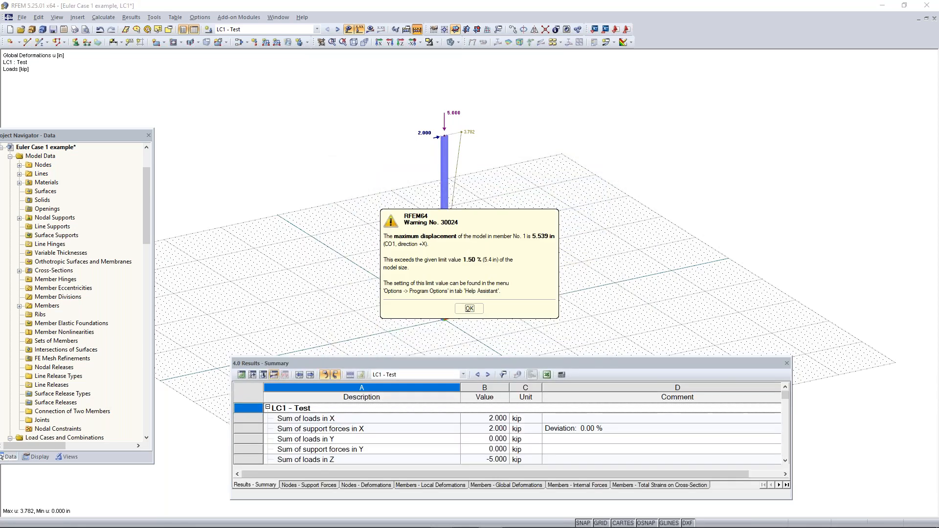
pyautogui.click(467, 309)
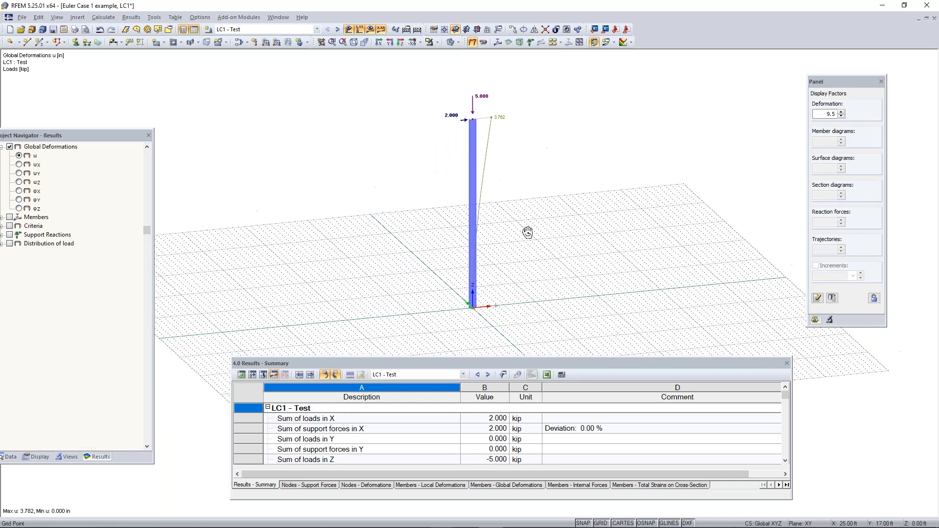
pyautogui.moveTo(48, 138); pyautogui.dragTo(32, 112)
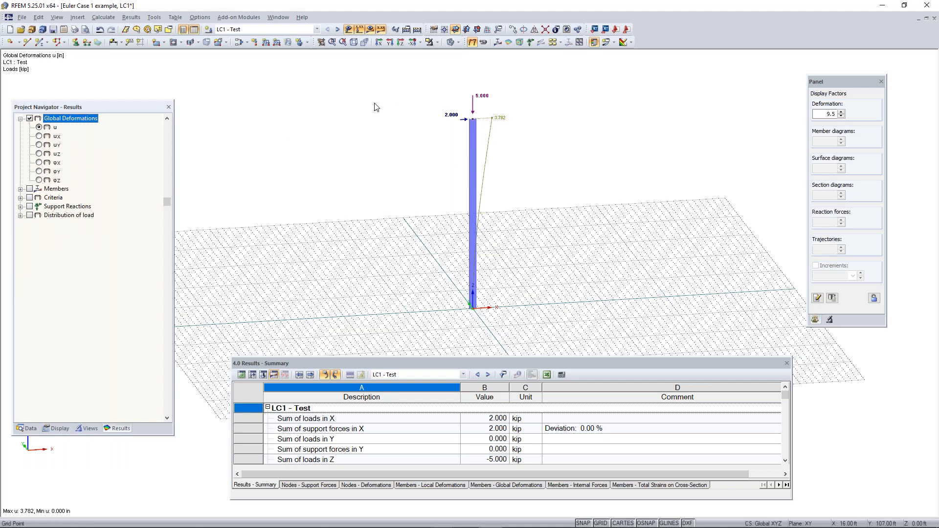
# Show the deformed column in the XZ elevation view, with the results table closed and the grid hidden
pyautogui.click(390, 43)
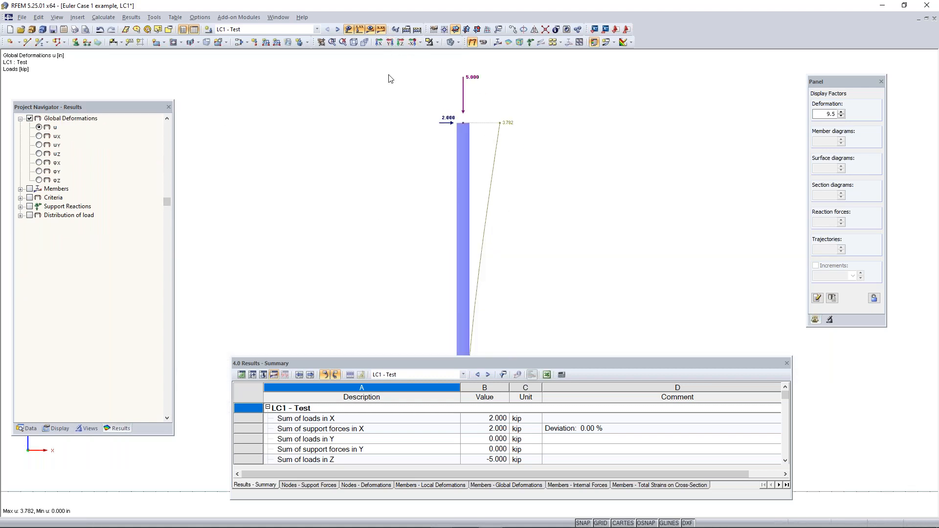
pyautogui.scroll(-5, 397, 174)
pyautogui.moveTo(406, 223); pyautogui.dragTo(423, 164, button='middle')
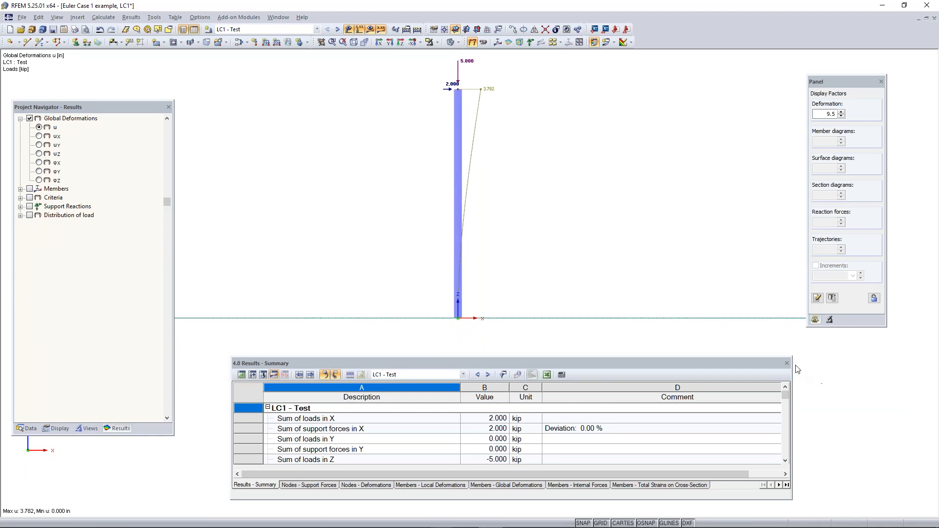
pyautogui.click(785, 363)
pyautogui.click(600, 523)
pyautogui.scroll(2, 480, 243)
pyautogui.moveTo(480, 243); pyautogui.dragTo(546, 268, button='middle')
pyautogui.moveTo(552, 313); pyautogui.dragTo(527, 376, button='middle')
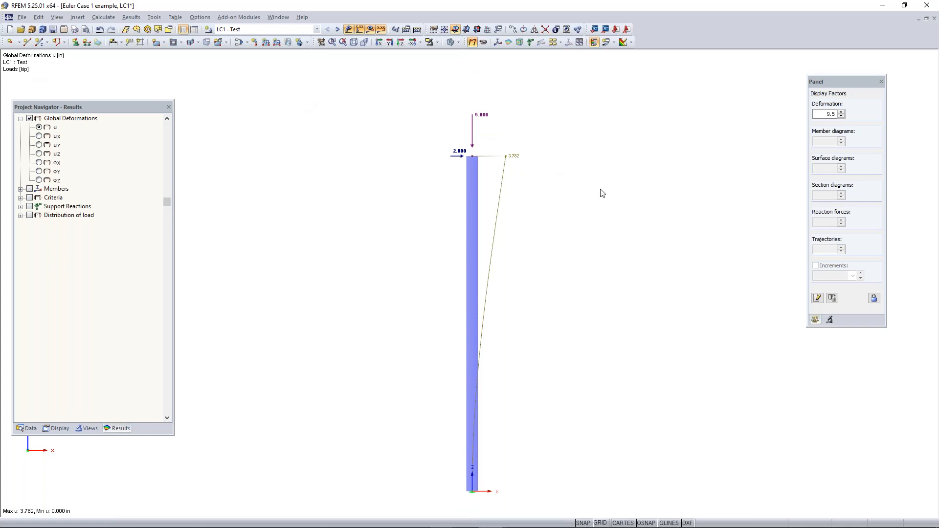
# Set the display of member deformations to Cross-Sections Colored
pyautogui.click(57, 428)
pyautogui.scroll(-10, 56, 271)
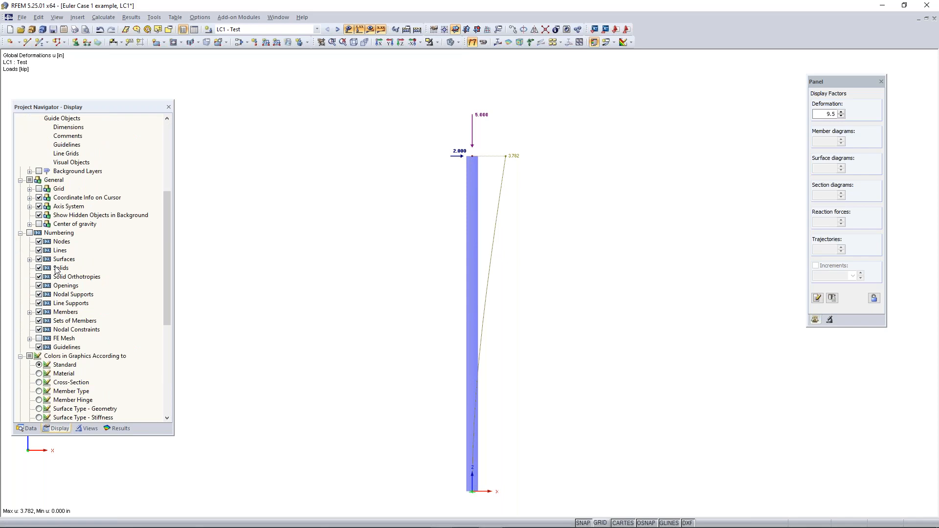
pyautogui.scroll(11, 56, 271)
pyautogui.click(21, 136)
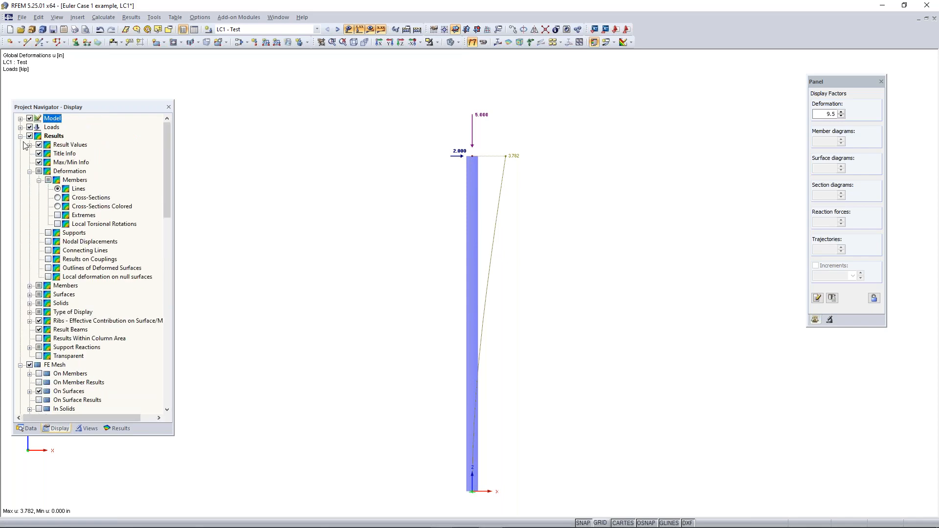
pyautogui.click(57, 206)
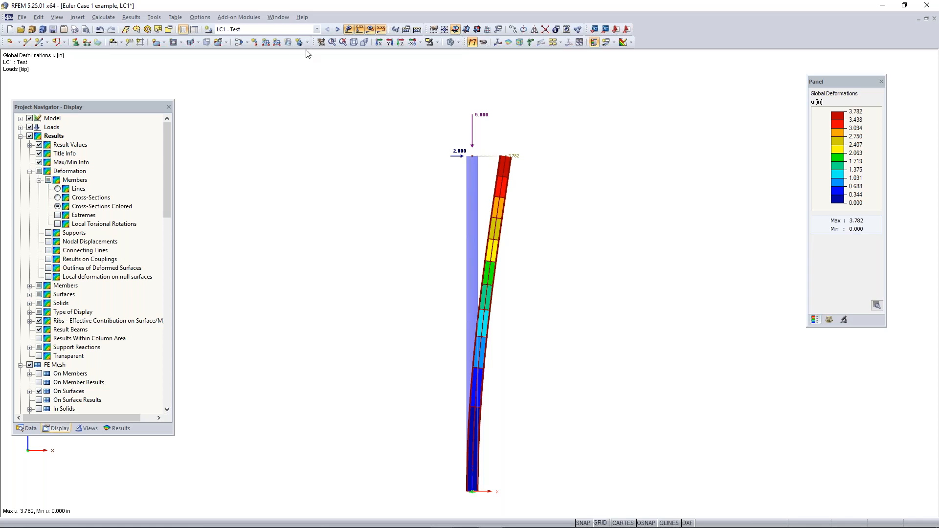
# Switch the displayed results from global deformations to the member internal force My diagram
pyautogui.click(125, 429)
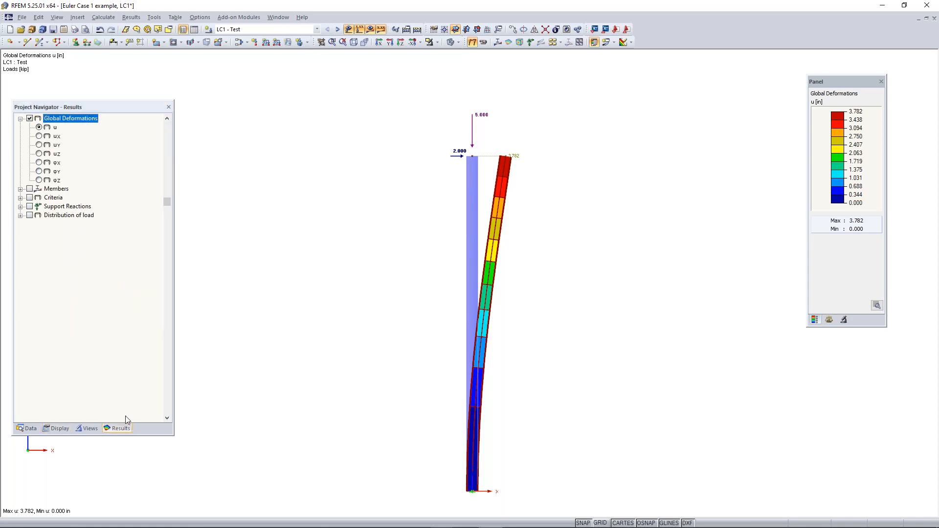
pyautogui.click(20, 189)
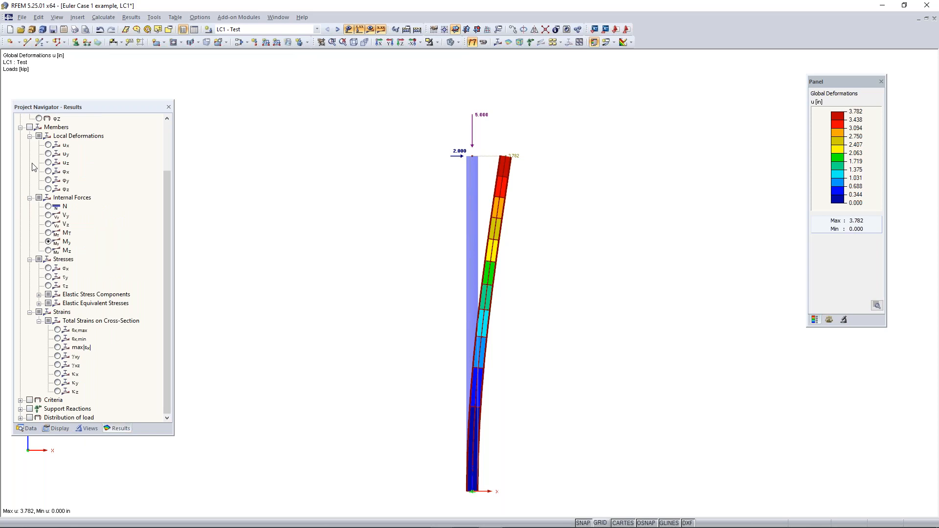
pyautogui.click(30, 128)
pyautogui.scroll(2, 51, 174)
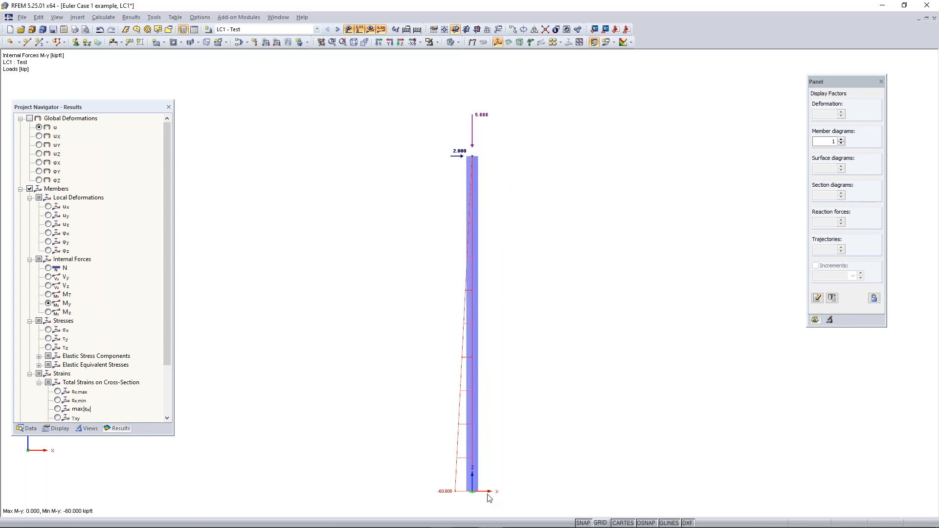
pyautogui.moveTo(432, 474); pyautogui.dragTo(426, 451, button='middle')
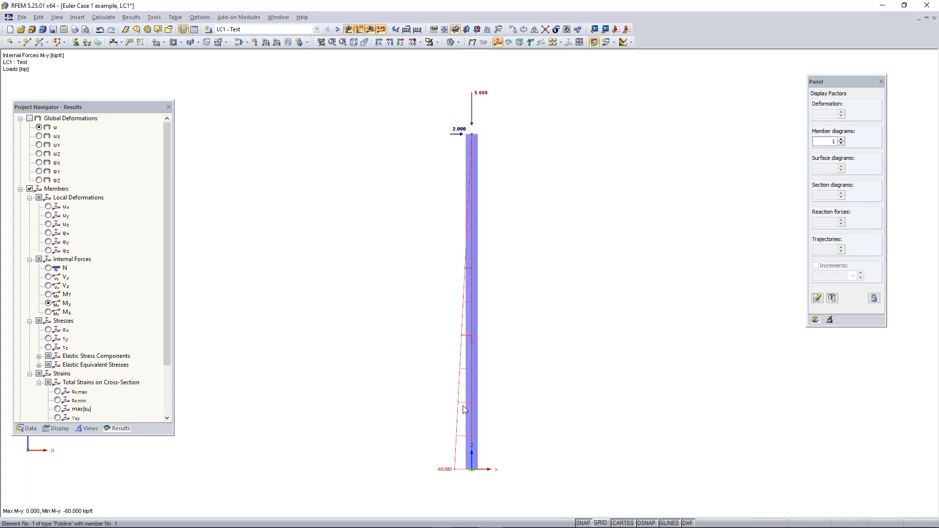
# Examine the My moment diagram at the base of the column
pyautogui.scroll(3, 449, 478)
pyautogui.scroll(1, 500, 474)
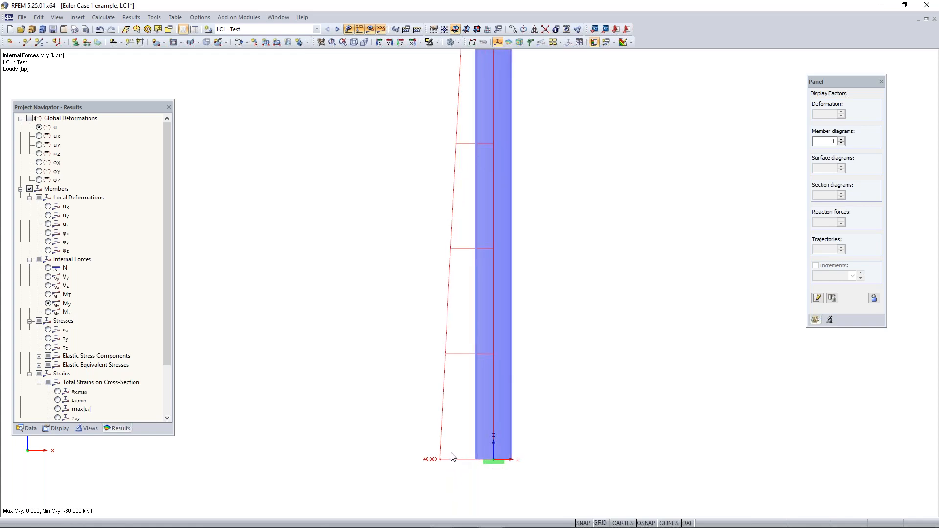
pyautogui.moveTo(440, 477); pyautogui.dragTo(444, 450, button='middle')
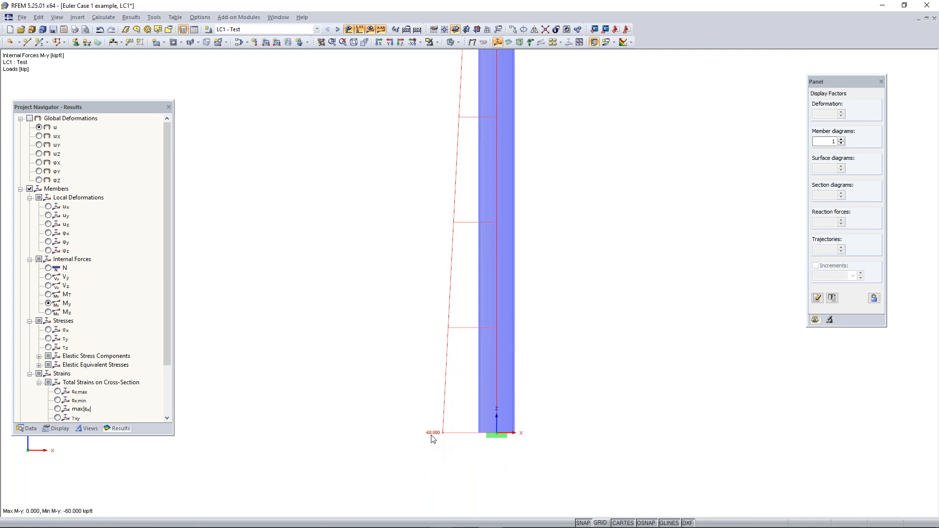
pyautogui.scroll(-1, 441, 431)
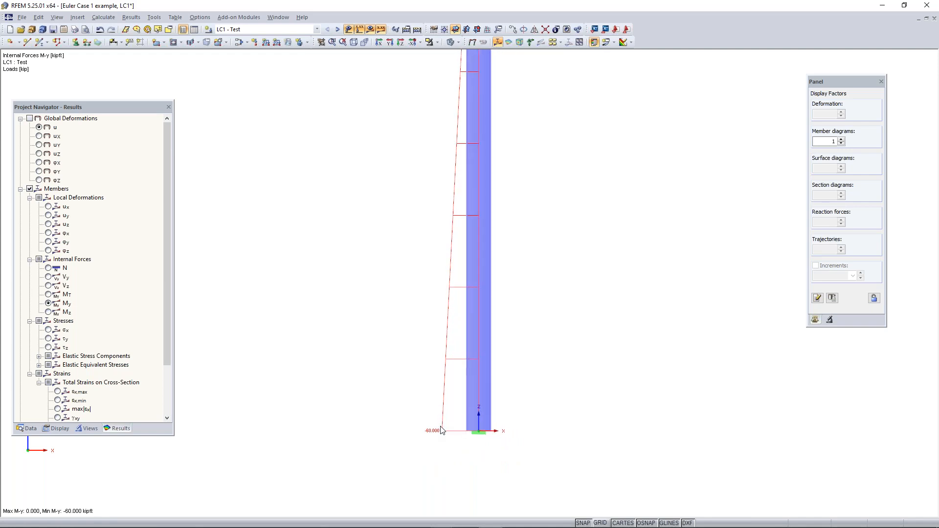
pyautogui.scroll(-2, 441, 430)
pyautogui.moveTo(495, 292); pyautogui.dragTo(504, 314, button='middle')
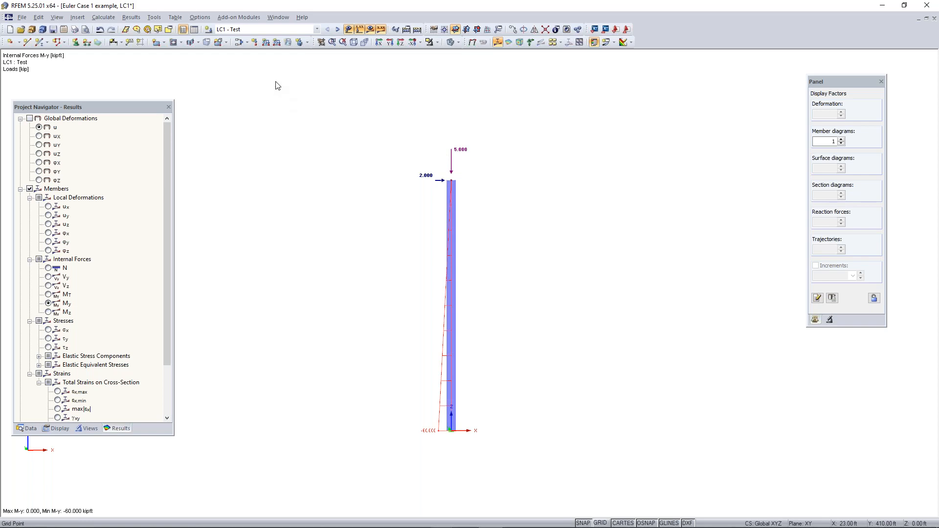
# Set load case LC1's method of analysis to Second-order analysis (P-Delta / P-delta)
pyautogui.click(240, 43)
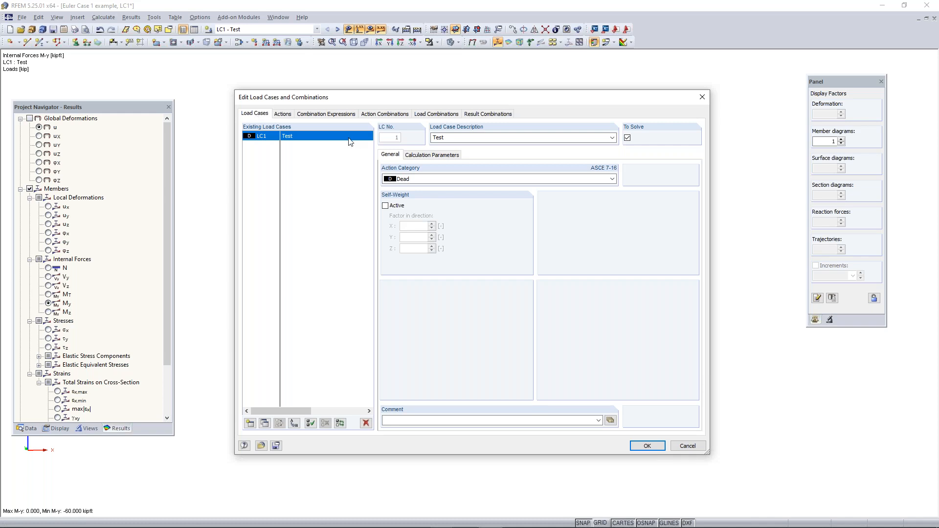
pyautogui.click(437, 155)
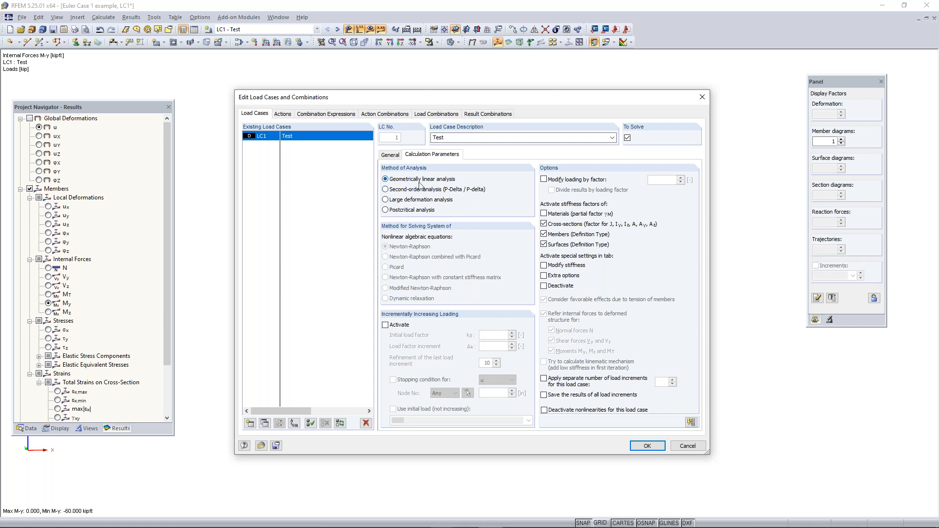
pyautogui.click(415, 191)
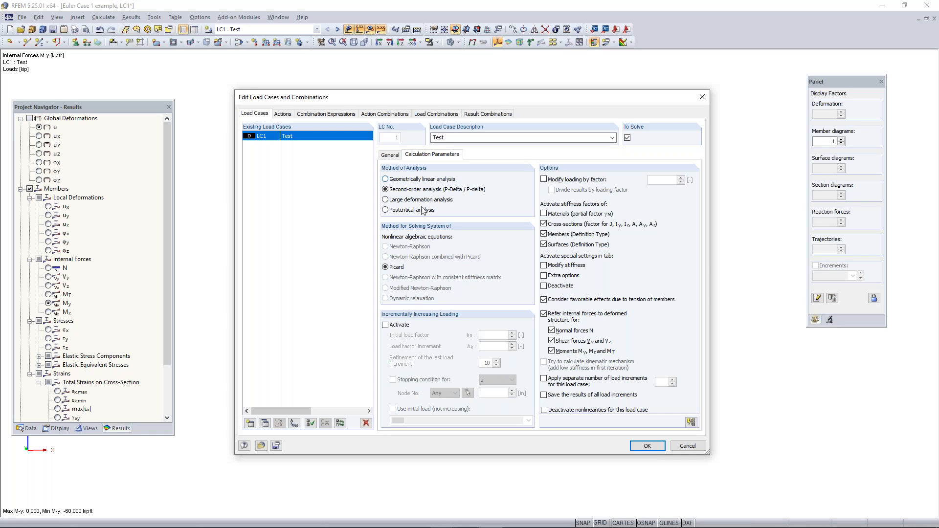
pyautogui.click(647, 446)
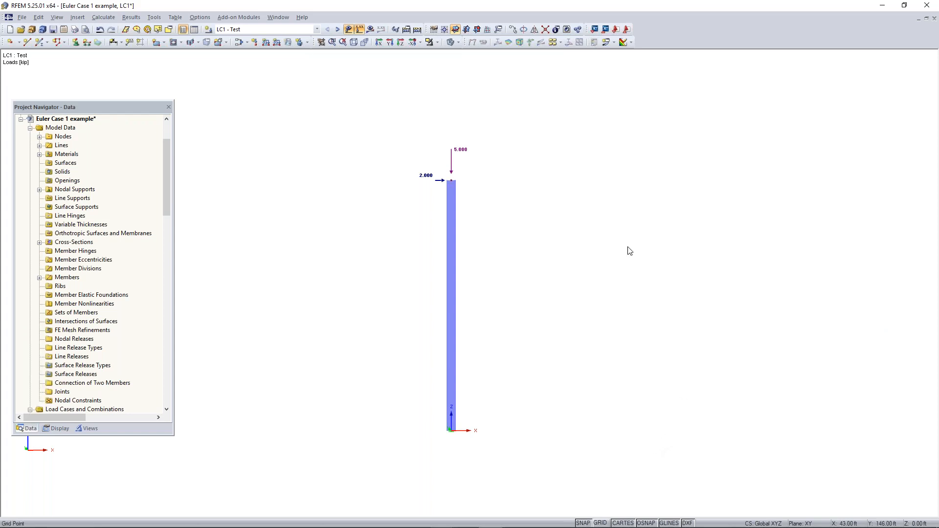
# Recalculate load case LC1 and display its results on the column
pyautogui.click(370, 30)
pyautogui.click(452, 284)
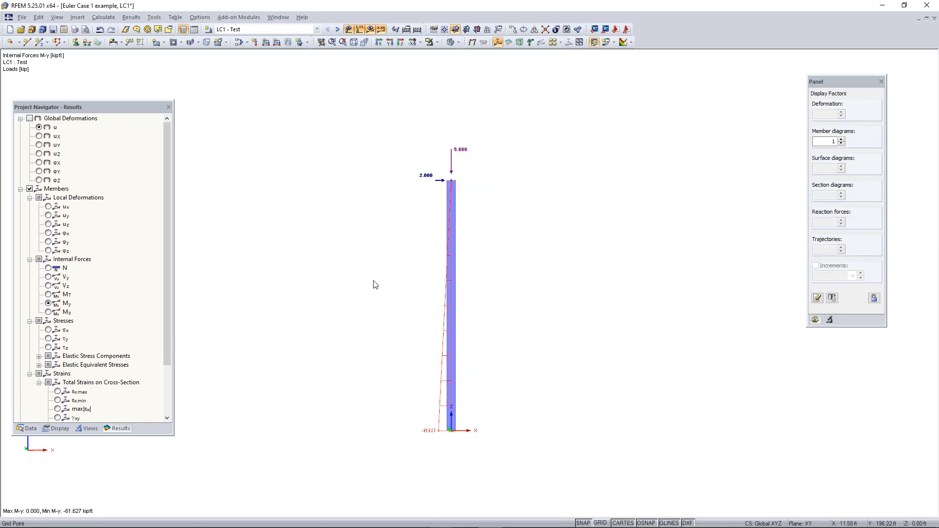
pyautogui.scroll(-2, 369, 230)
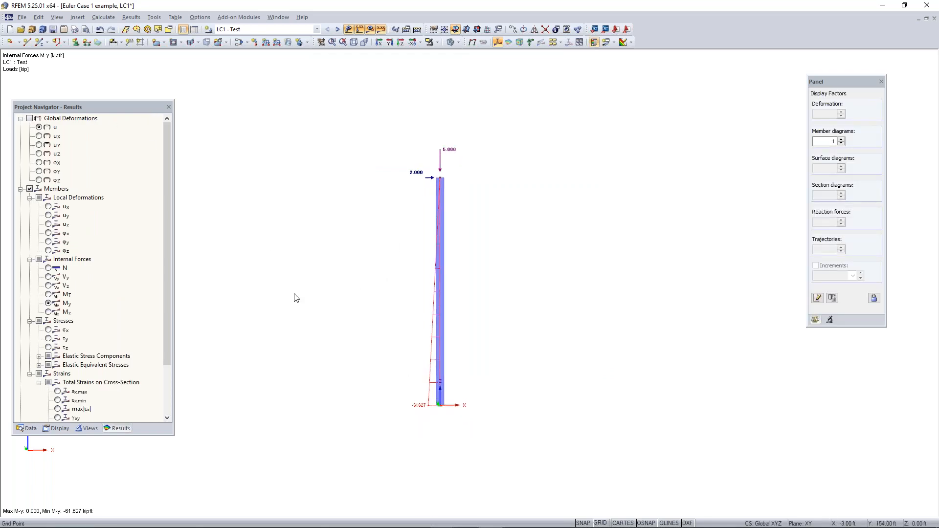
# Show the global deformations u of the column and inspect its displaced top
pyautogui.click(30, 118)
pyautogui.scroll(2, 466, 183)
pyautogui.scroll(1, 466, 183)
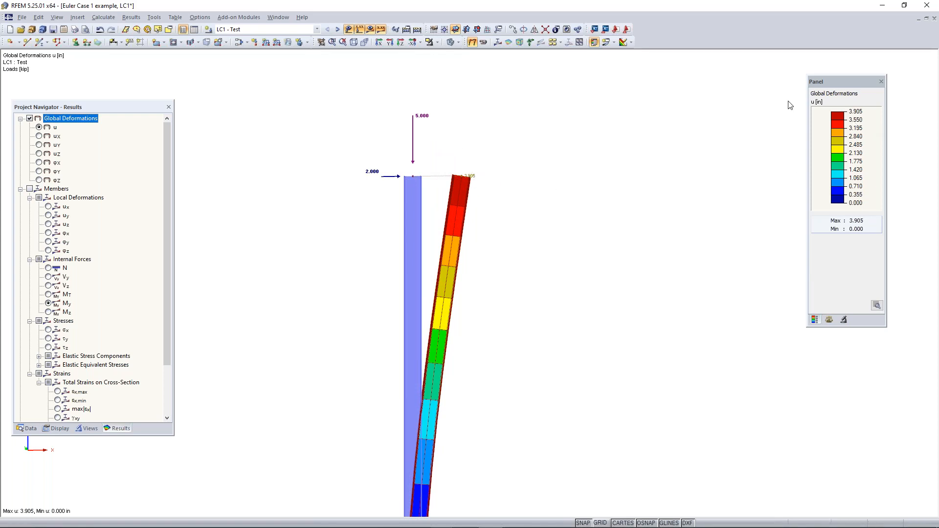
pyautogui.scroll(-2, 330, 291)
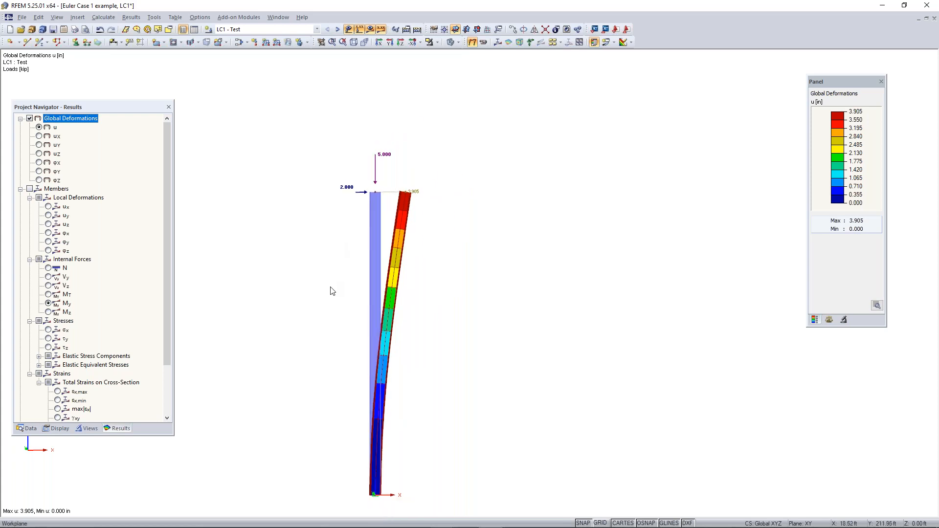
# Display the member internal force My diagram again and examine the moment at the column base
pyautogui.click(30, 188)
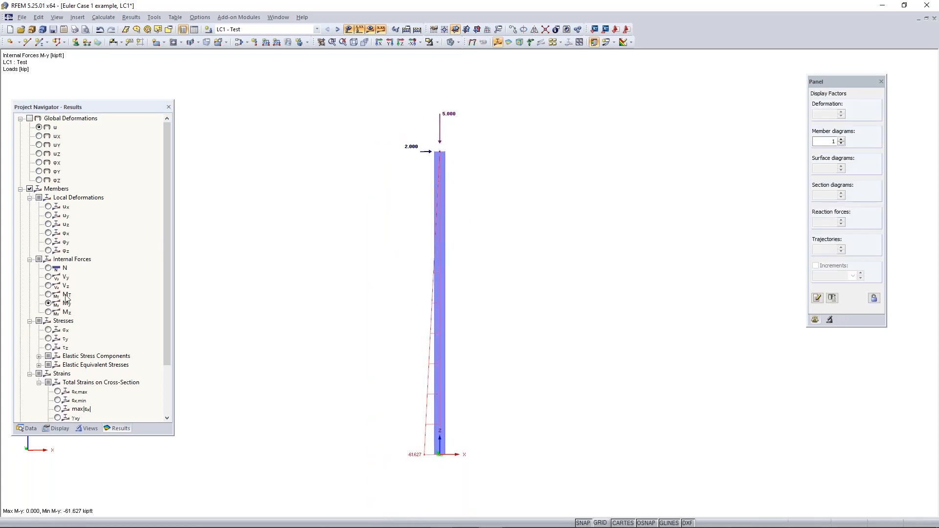
pyautogui.scroll(2, 418, 463)
pyautogui.scroll(-1, 418, 462)
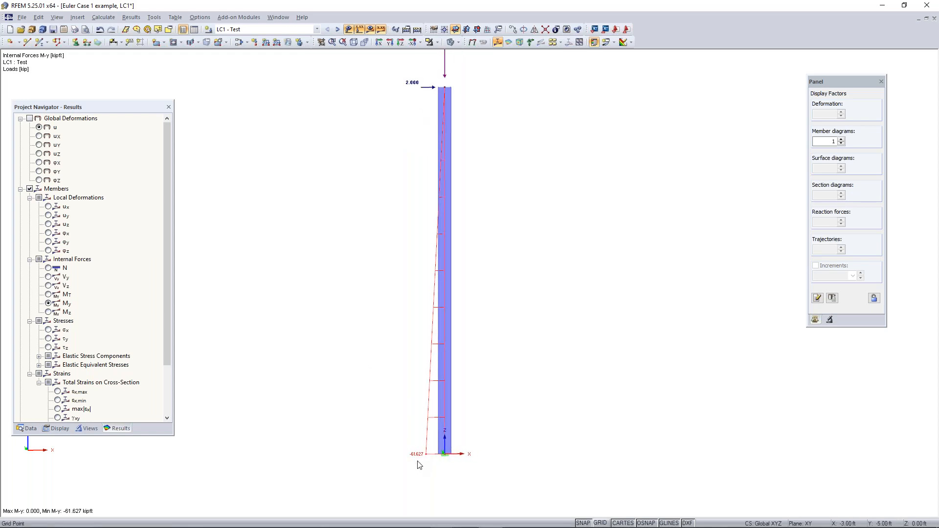
pyautogui.scroll(1, 411, 461)
pyautogui.scroll(1, 410, 461)
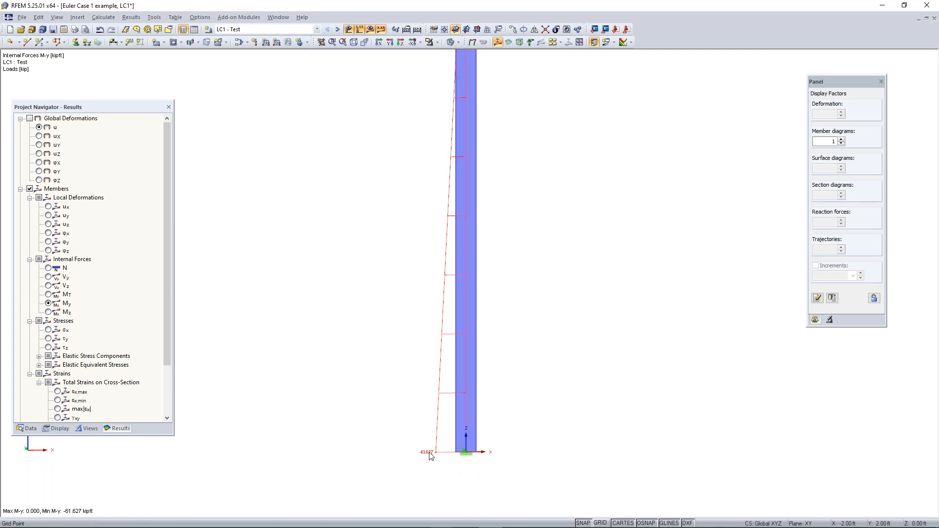
pyautogui.scroll(-1, 427, 454)
pyautogui.scroll(-2, 442, 458)
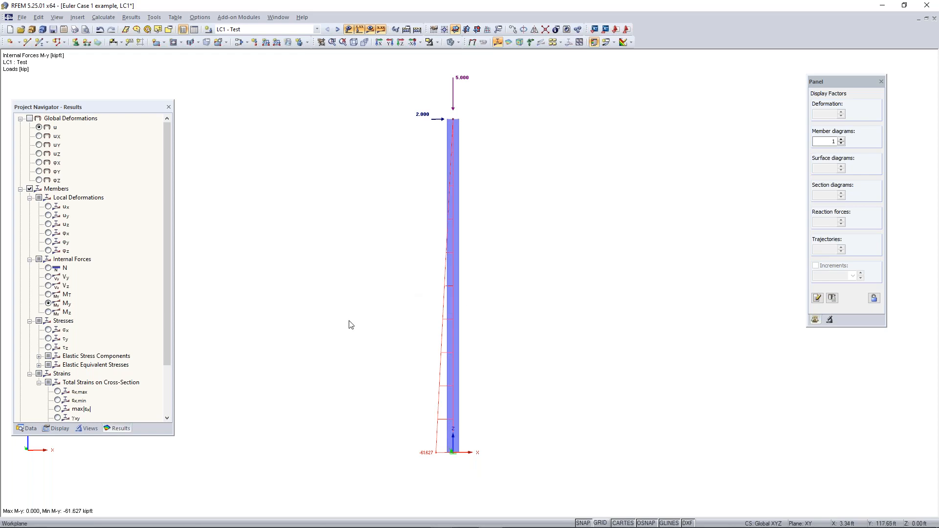
# Review the calculation parameters of load case LC1 and load combination CO1, leaving the settings unchanged
pyautogui.click(239, 42)
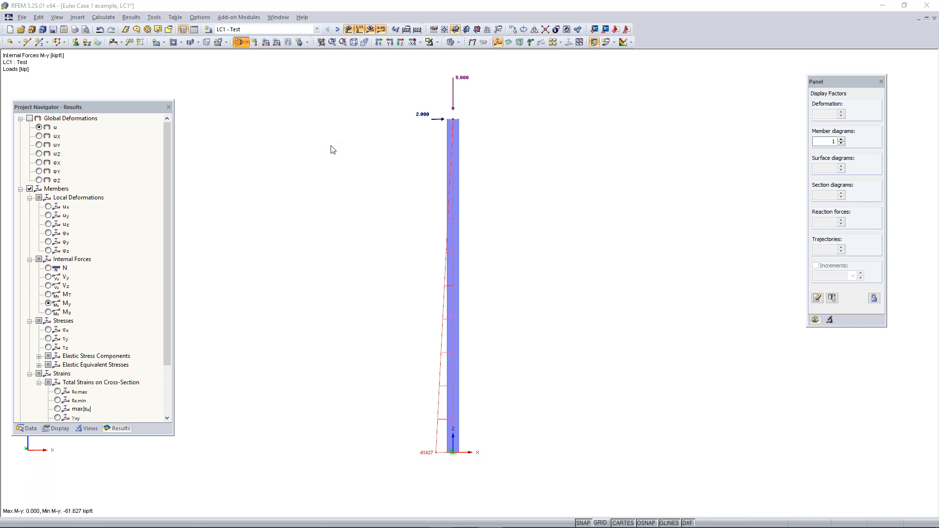
pyautogui.click(437, 156)
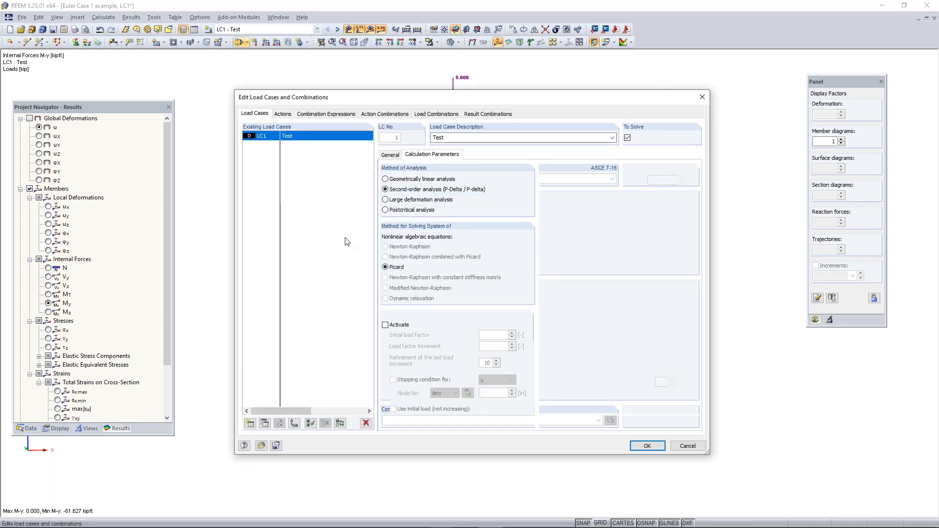
pyautogui.click(432, 113)
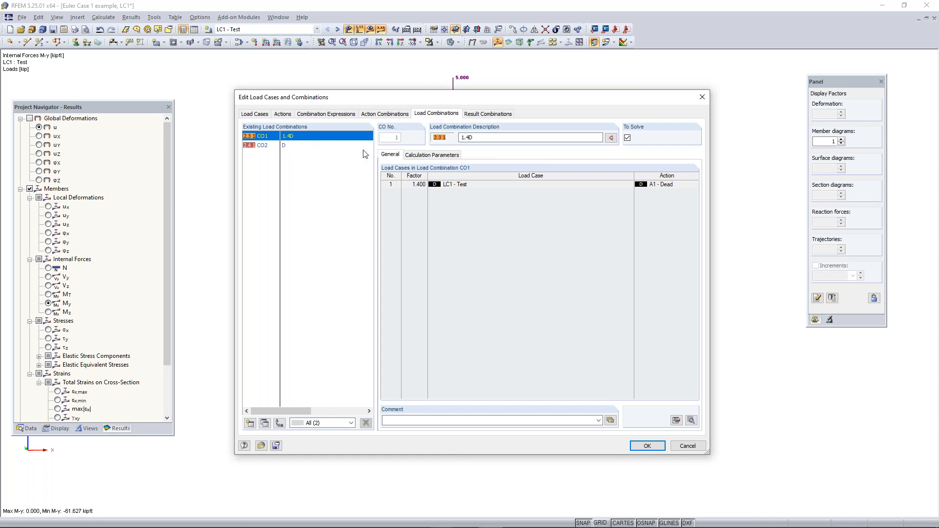
pyautogui.click(427, 155)
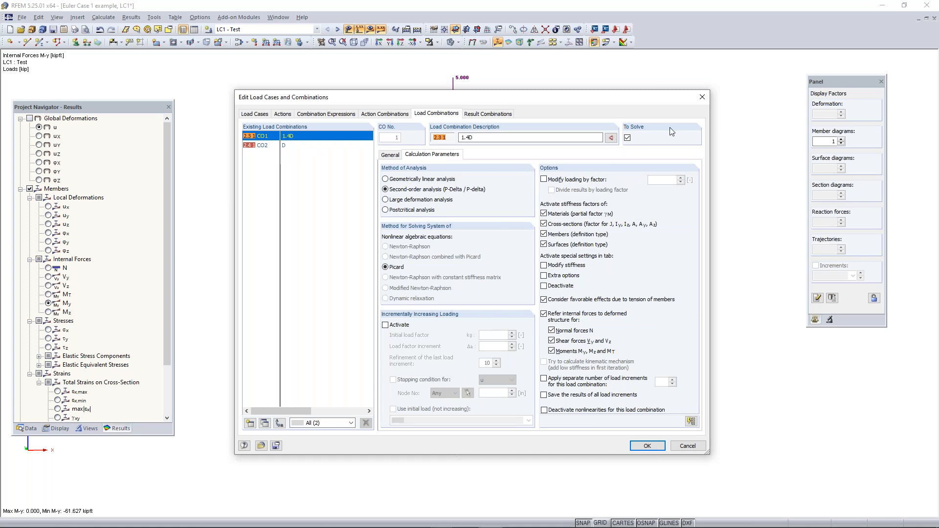
pyautogui.click(702, 100)
pyautogui.moveTo(437, 304); pyautogui.dragTo(460, 313, button='middle')
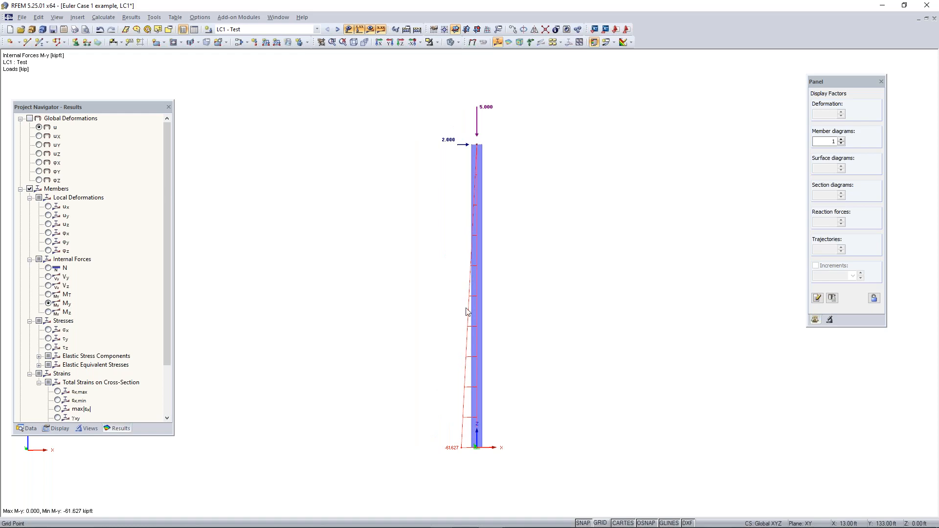
pyautogui.keyDown('ctrl'); pyautogui.moveTo(468, 237); pyautogui.dragTo(467, 247, button='middle'); pyautogui.keyUp('ctrl')
pyautogui.rightClick(467, 248)
pyautogui.click(551, 186)
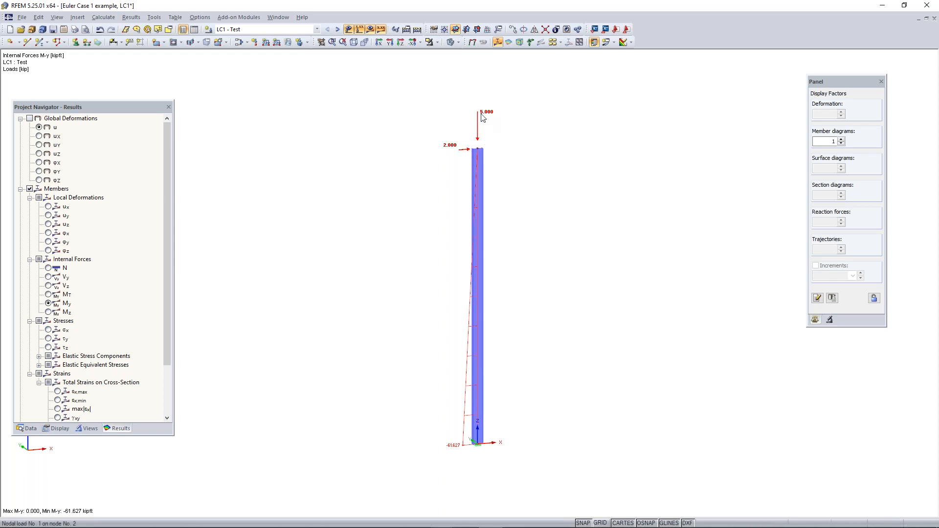
pyautogui.moveTo(483, 117)
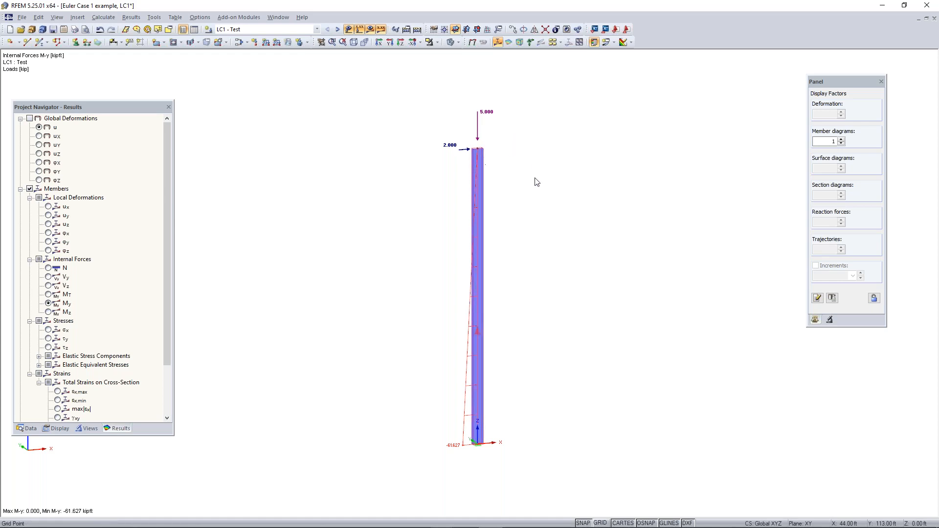
# Edit the nodal load at the column top, setting PX to 0 and PZ to -0.1 kip
pyautogui.moveTo(418, 189); pyautogui.dragTo(572, 89)
pyautogui.scroll(2, 453, 147)
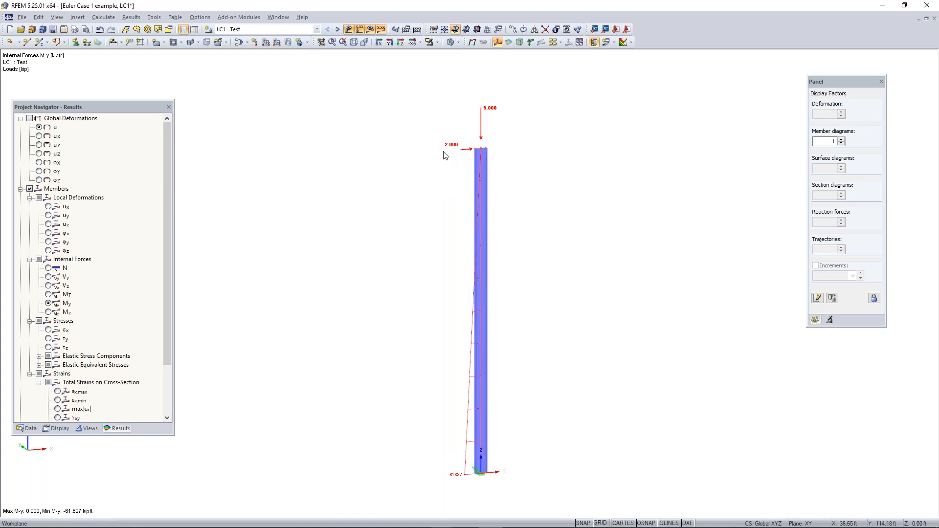
pyautogui.doubleClick(482, 167)
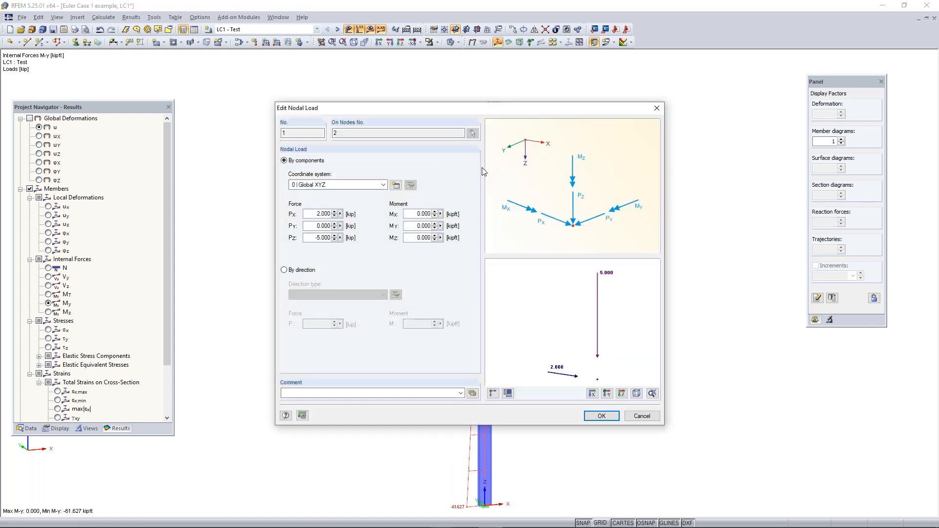
pyautogui.doubleClick(317, 238)
pyautogui.press('BackSpace')
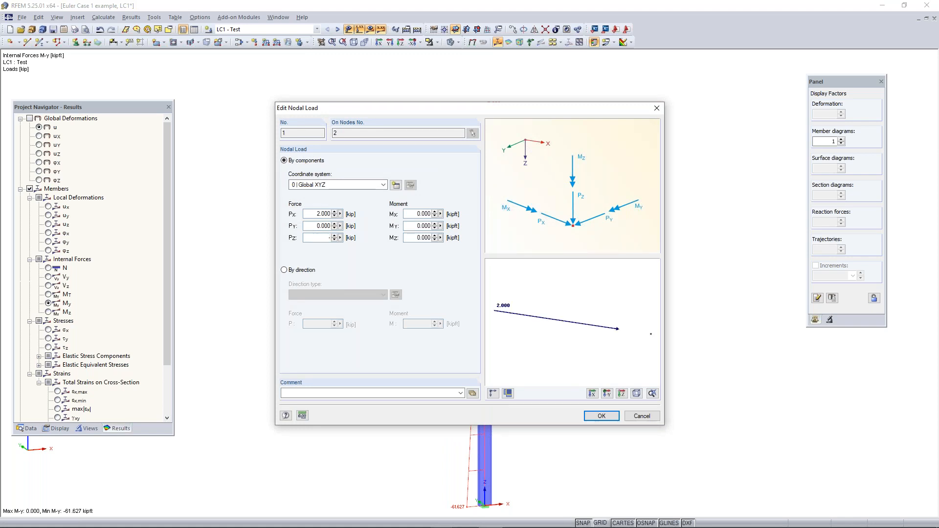
pyautogui.write('-0.1')
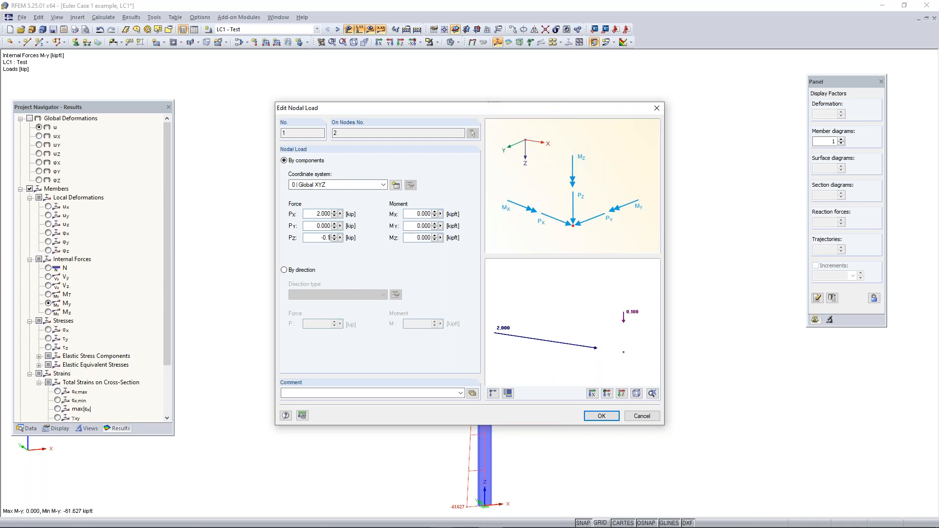
pyautogui.doubleClick(329, 214)
pyautogui.write('0')
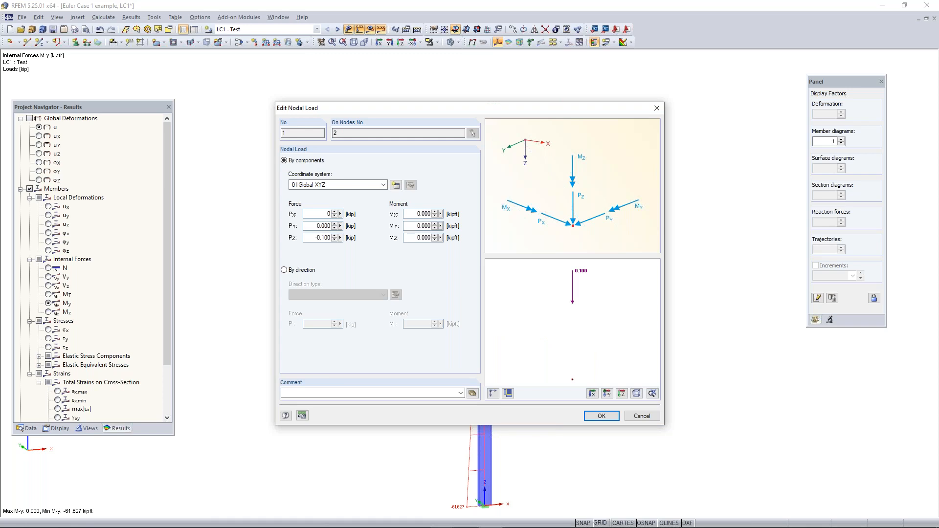
pyautogui.click(600, 418)
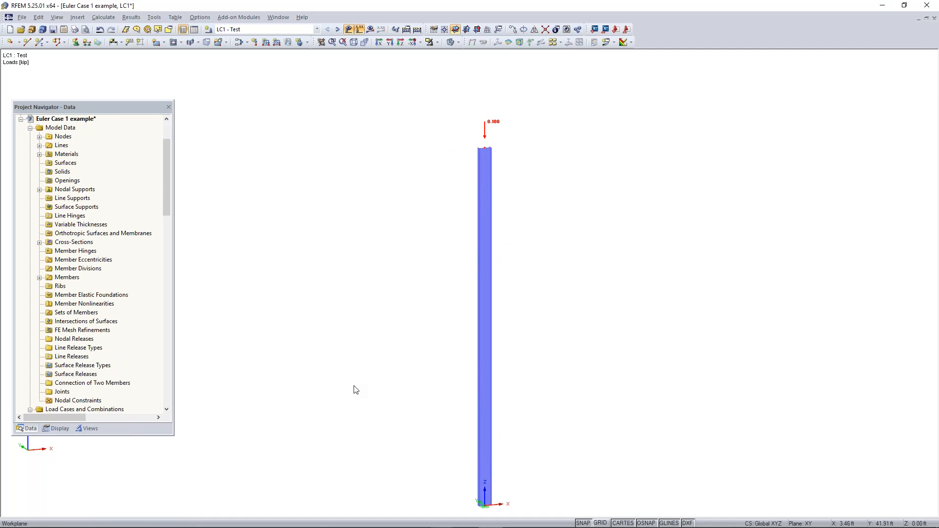
# Add RF-STEEL EC3 to the favorite add-on modules
pyautogui.scroll(-1, 362, 388)
pyautogui.scroll(-1, 404, 379)
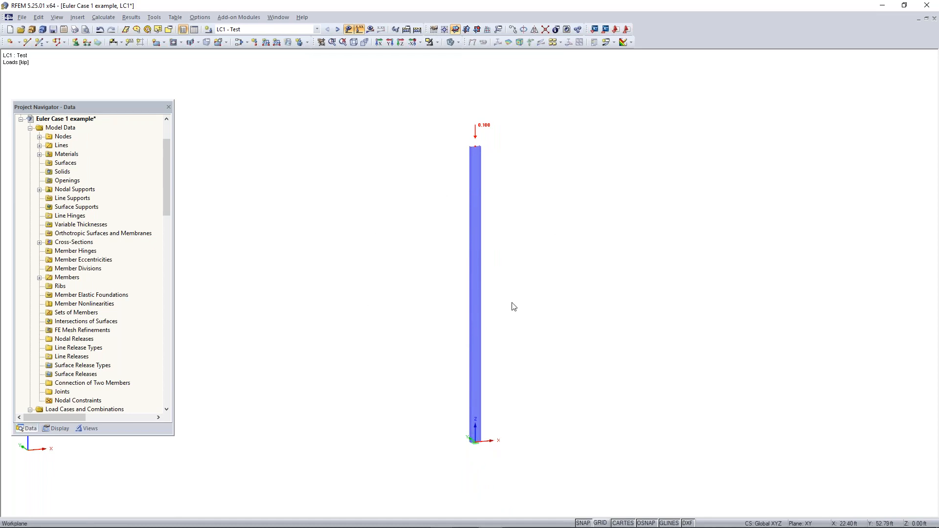
pyautogui.scroll(-1, 514, 306)
pyautogui.scroll(-1, 111, 172)
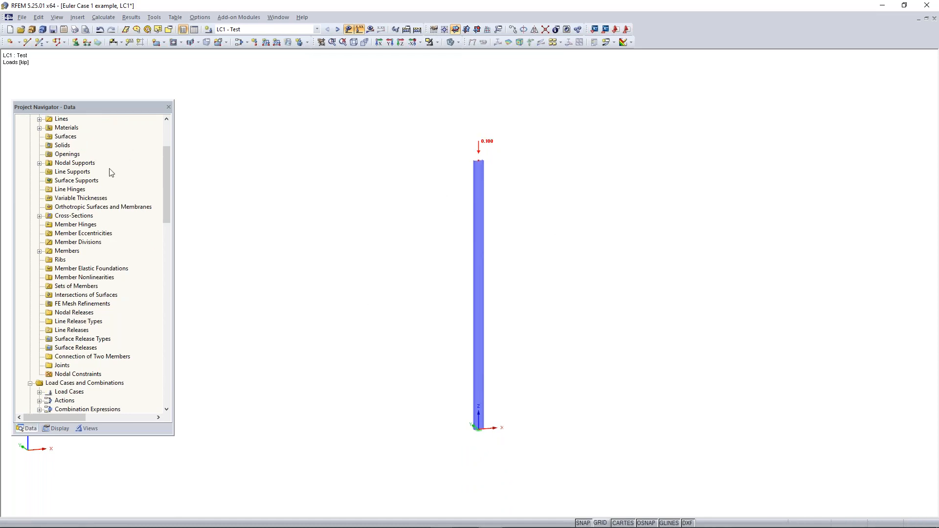
pyautogui.scroll(-10, 111, 172)
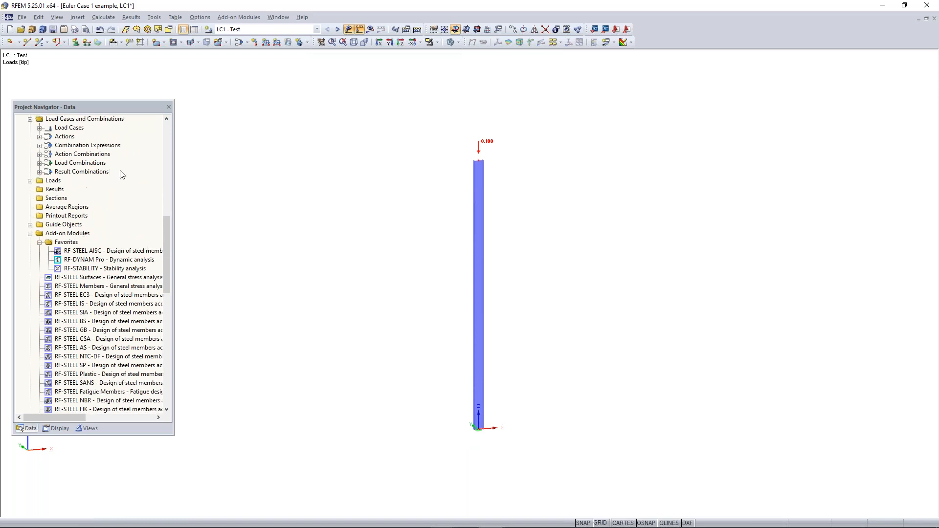
pyautogui.scroll(-5, 100, 242)
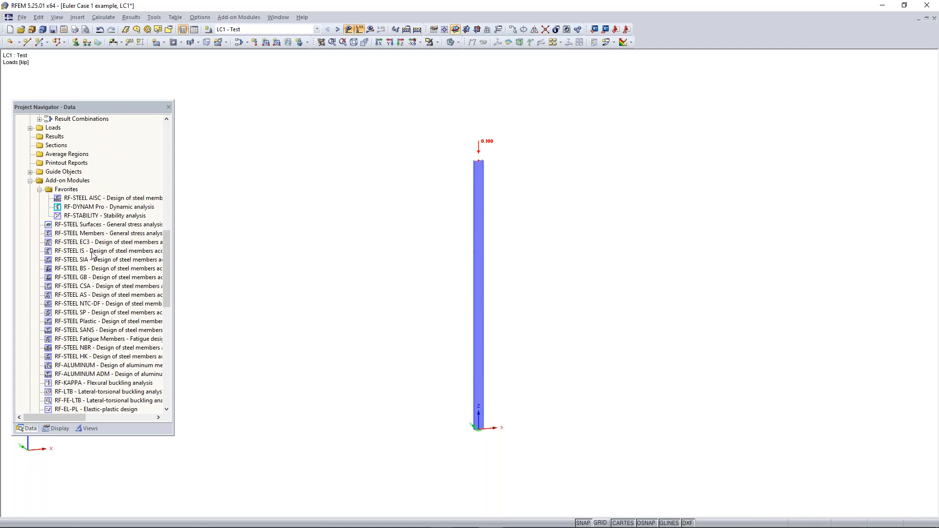
pyautogui.scroll(1, 83, 196)
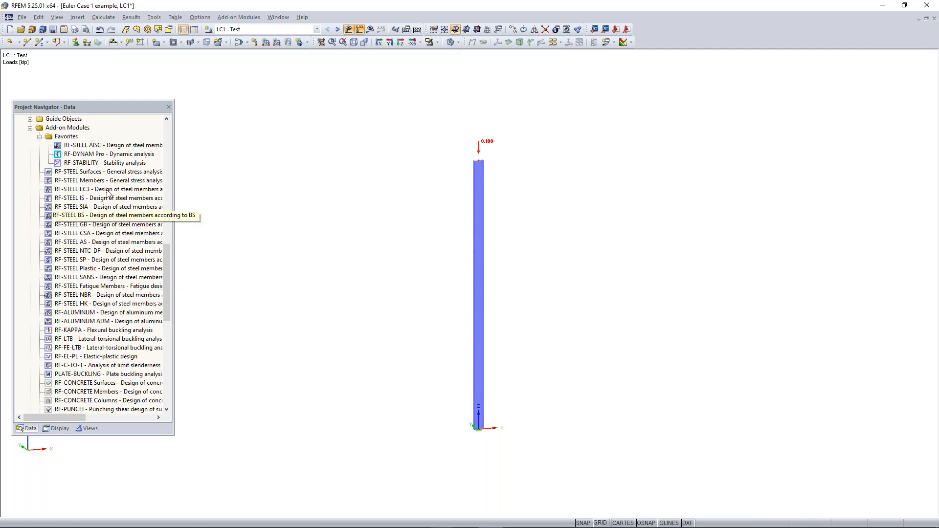
pyautogui.doubleClick(40, 139)
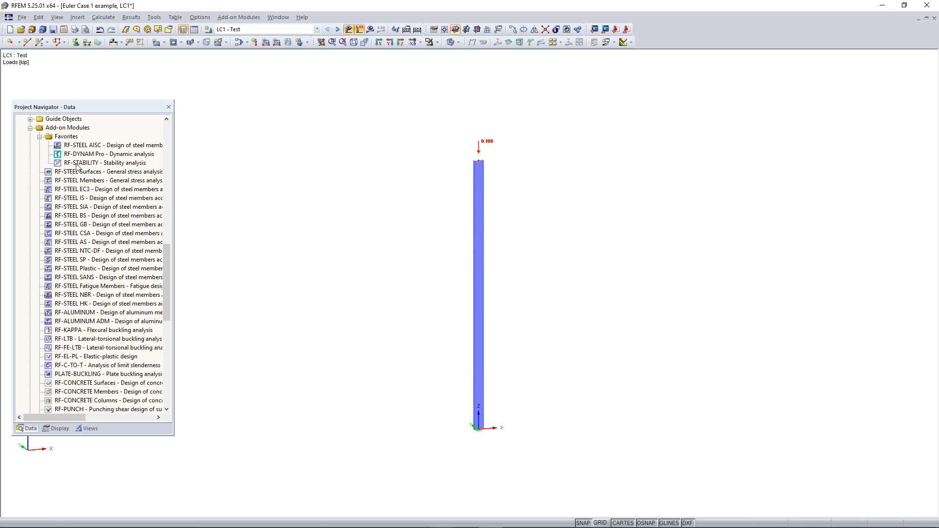
pyautogui.rightClick(112, 190)
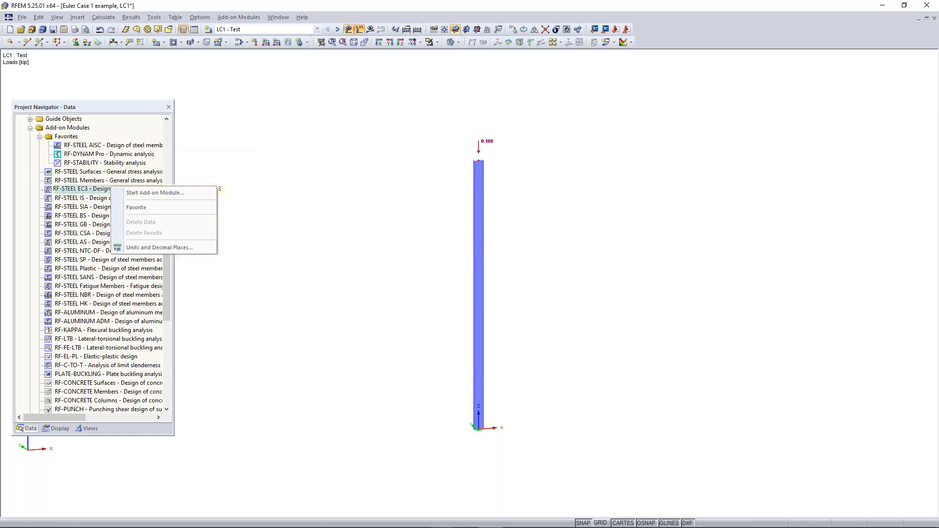
pyautogui.click(139, 209)
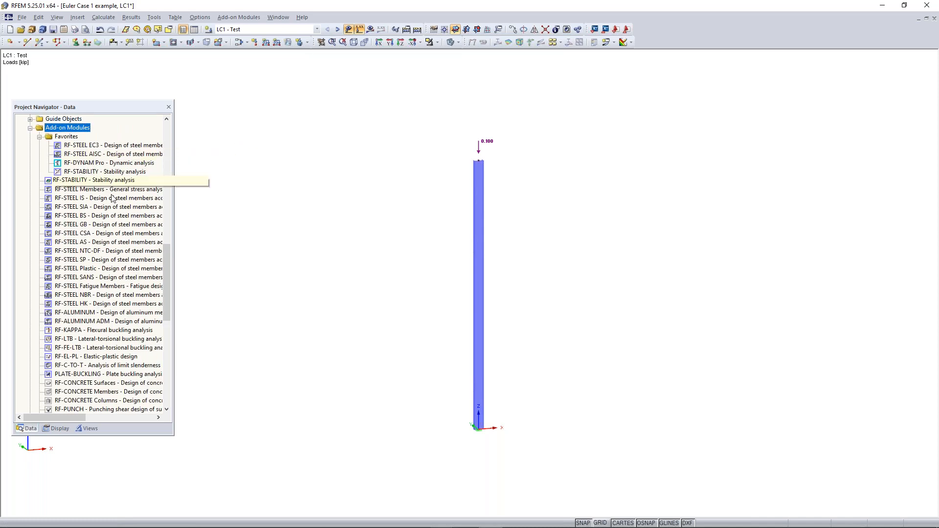
pyautogui.scroll(-4, 112, 197)
pyautogui.scroll(4, 78, 171)
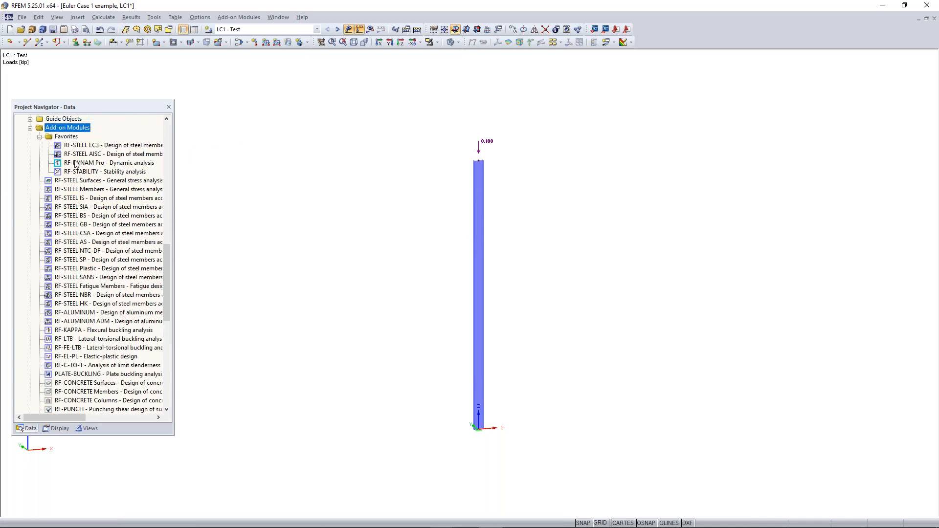
# Start the RF-STABILITY add-on module for the column and position its window clear of the navigator
pyautogui.doubleClick(98, 171)
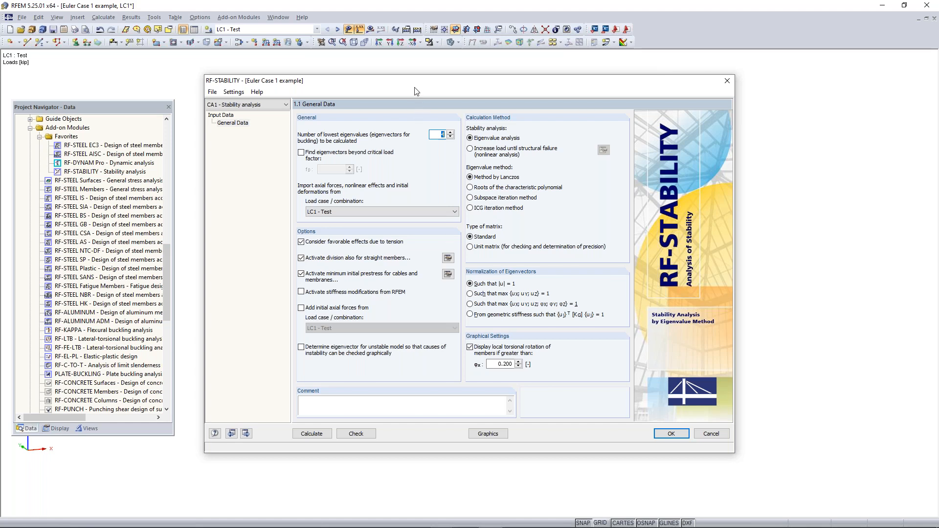
pyautogui.moveTo(417, 84)
pyautogui.mouseDown()
pyautogui.moveTo(443, 87)
pyautogui.moveTo(430, 75)
pyautogui.mouseUp()
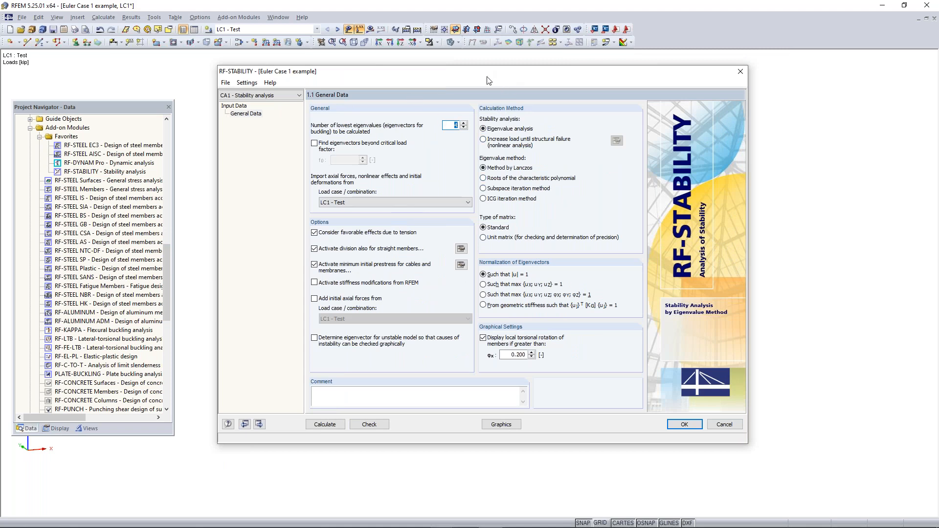
pyautogui.moveTo(473, 72)
pyautogui.mouseDown()
pyautogui.moveTo(484, 80)
pyautogui.moveTo(482, 70)
pyautogui.mouseUp()
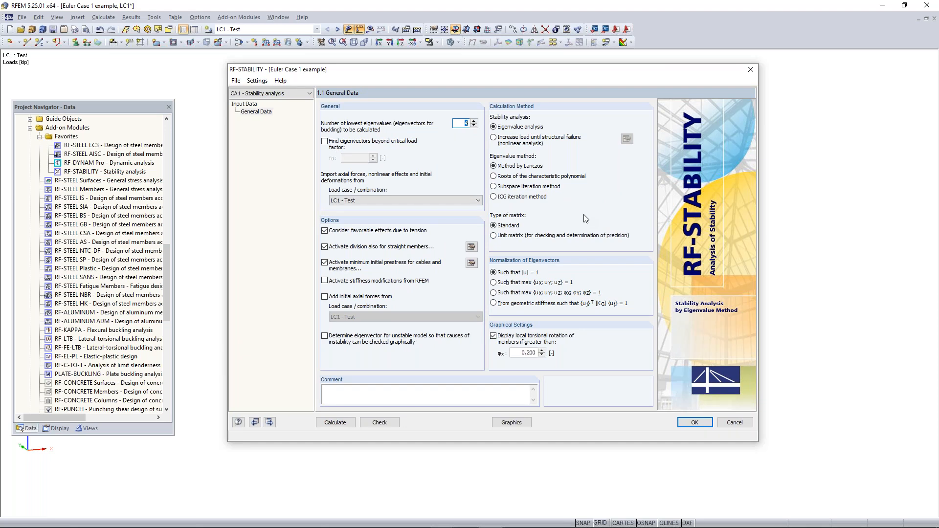
pyautogui.moveTo(483, 74); pyautogui.dragTo(664, 272)
pyautogui.moveTo(616, 243); pyautogui.dragTo(456, 92)
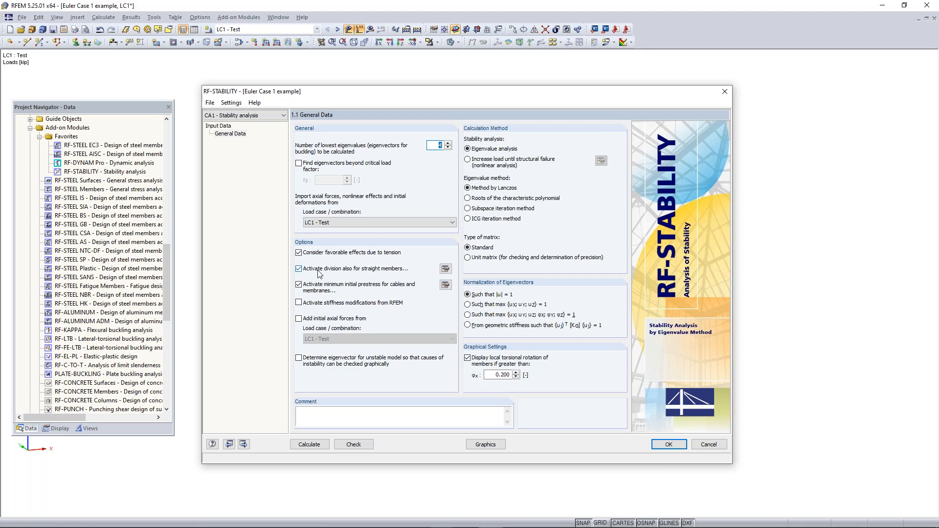
# Review the FE mesh settings for dividing straight members, including the minimum number of member divisions, and accept them
pyautogui.click(445, 270)
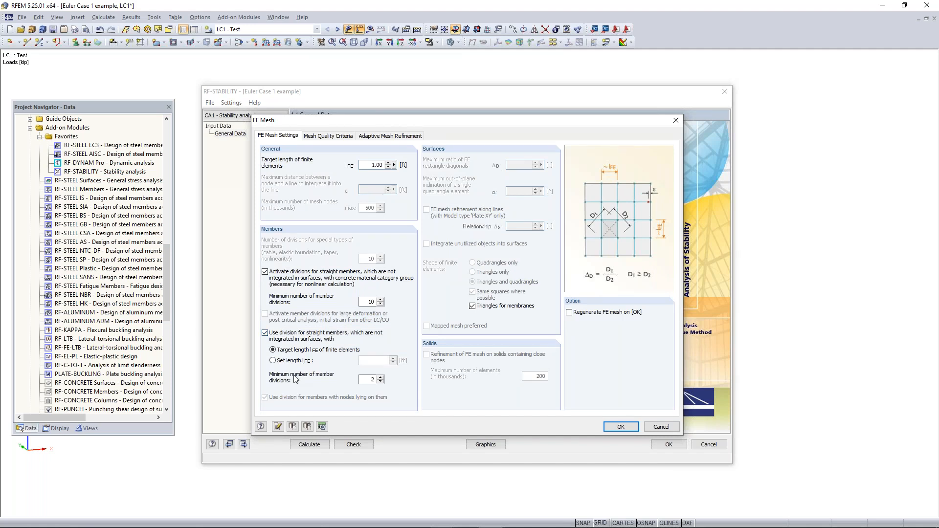
pyautogui.doubleClick(371, 380)
pyautogui.click(622, 427)
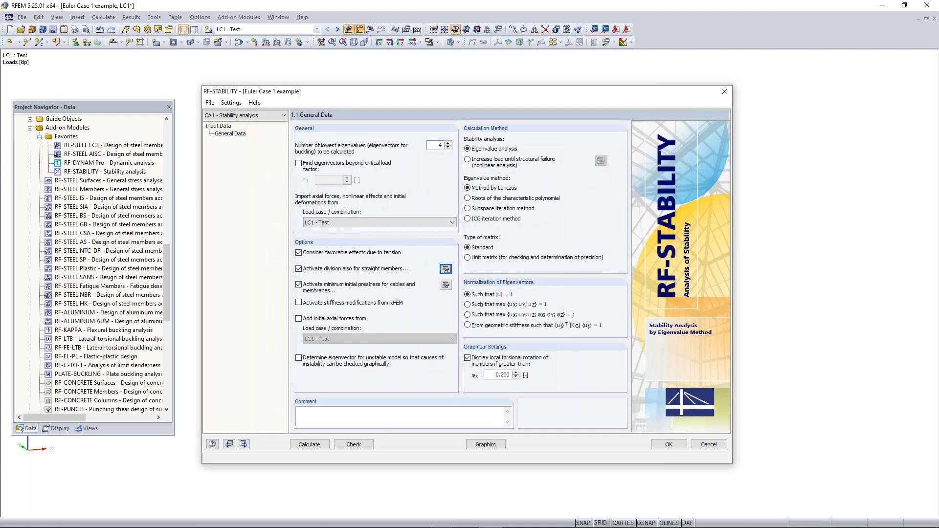
# Review the load cases and combinations available for importing axial forces, keeping LC1 - Test selected
pyautogui.click(348, 221)
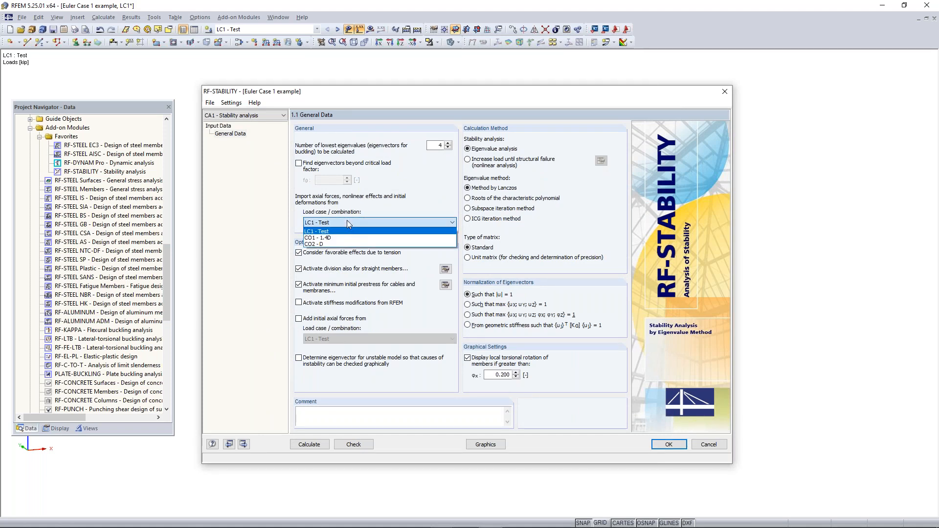
pyautogui.click(348, 221)
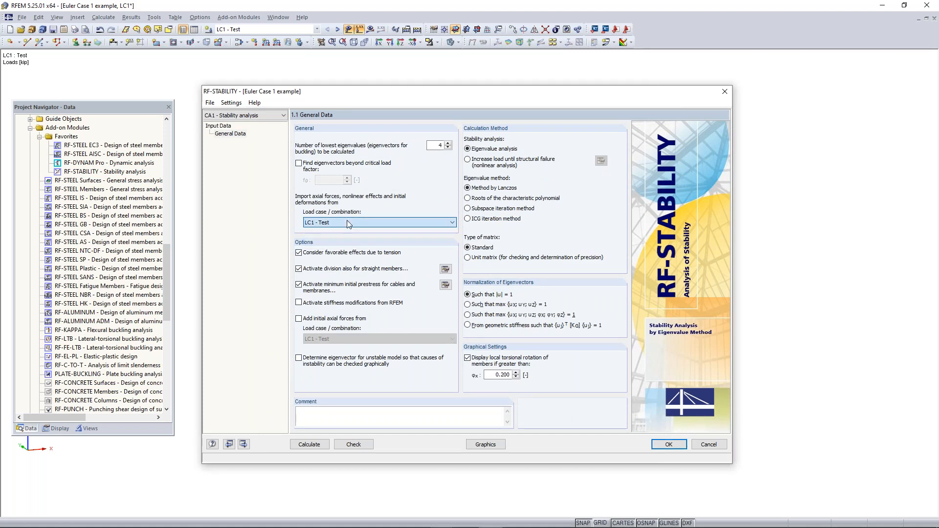
pyautogui.click(318, 224)
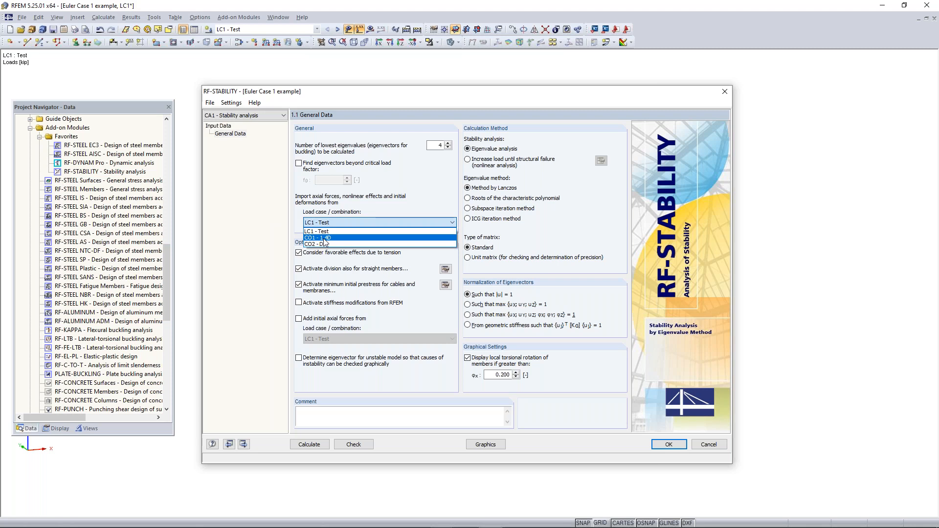
pyautogui.click(327, 225)
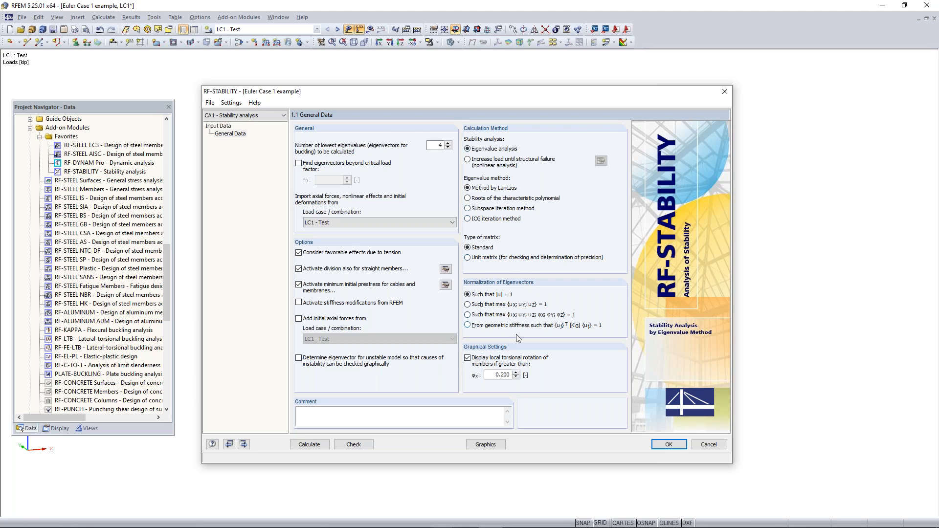
# Calculate the stability analysis and examine the critical load factors and the member's effective lengths and critical loads
pyautogui.click(312, 446)
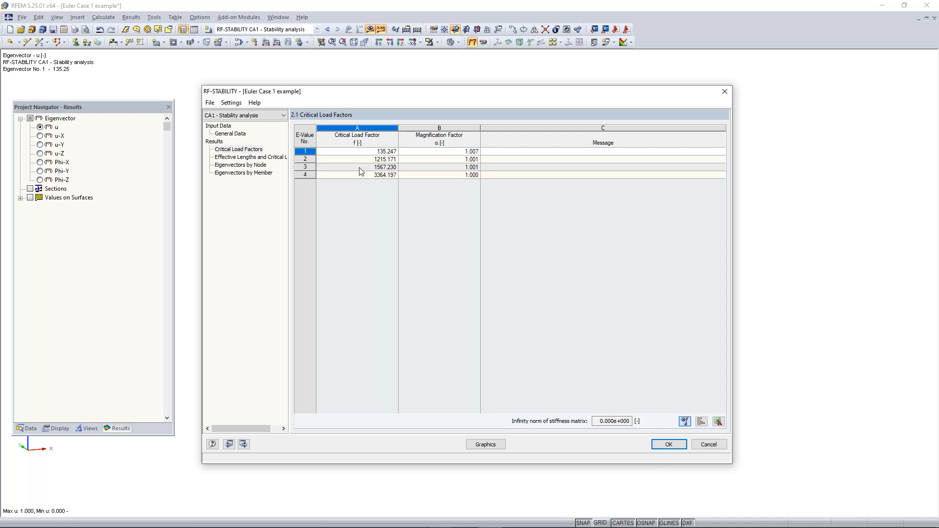
pyautogui.click(313, 151)
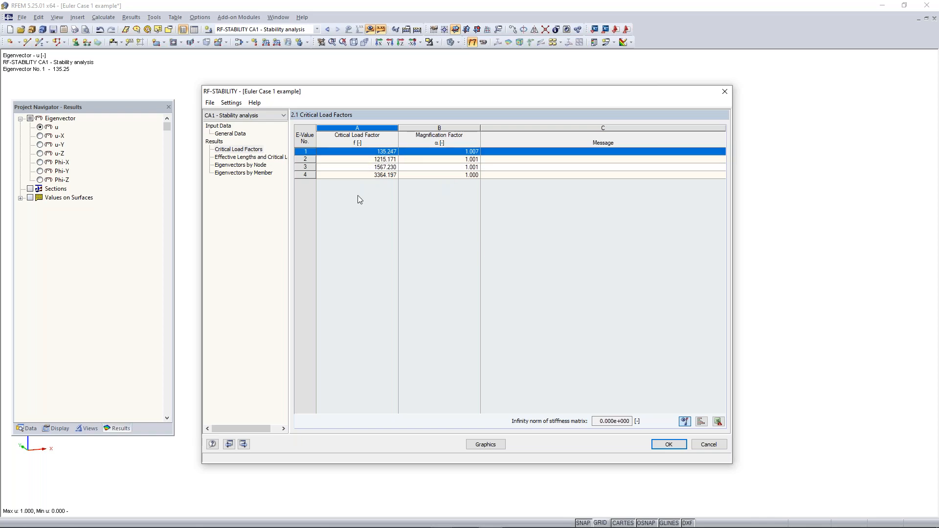
pyautogui.click(260, 158)
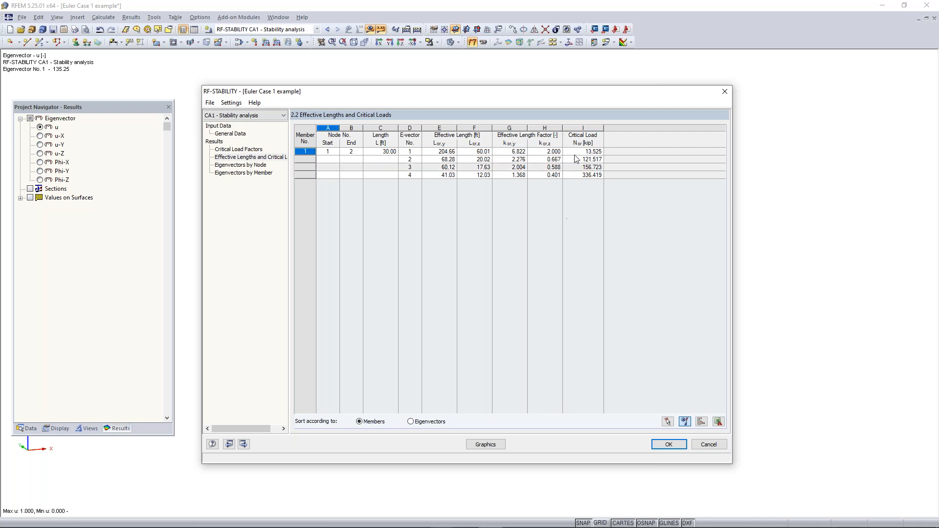
# Show the first buckling eigenvector graphically on the column and inspect the mode shape from several angles
pyautogui.click(497, 443)
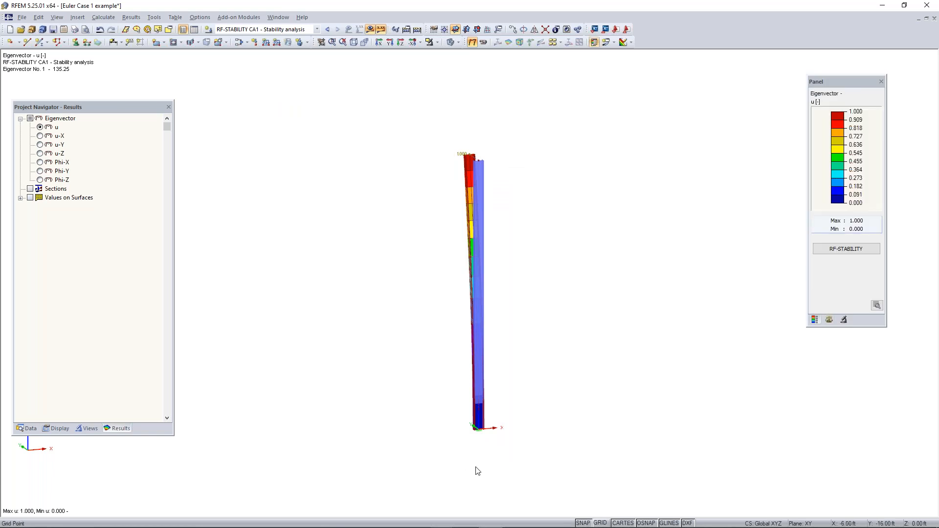
pyautogui.keyDown('ctrl'); pyautogui.moveTo(455, 310); pyautogui.dragTo(578, 302, button='middle'); pyautogui.keyUp('ctrl')
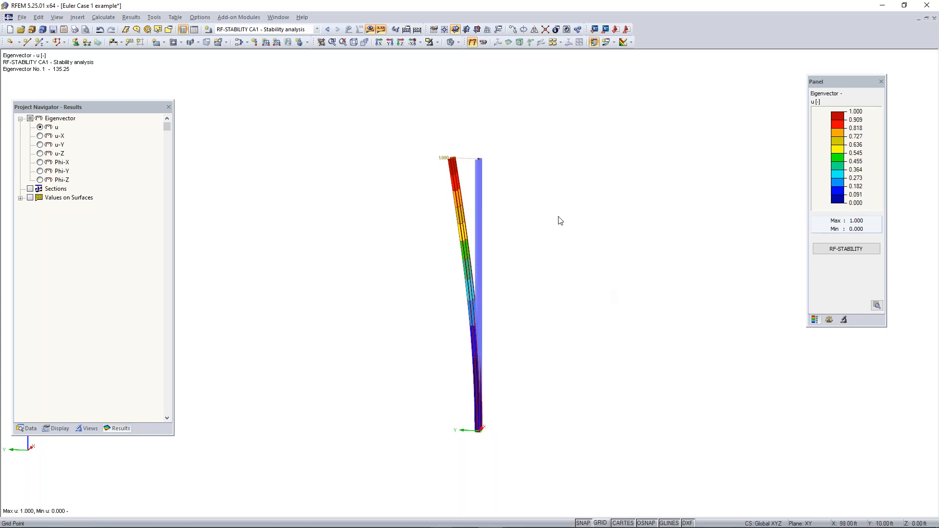
pyautogui.keyDown('ctrl'); pyautogui.moveTo(449, 222); pyautogui.dragTo(412, 236, button='middle'); pyautogui.keyUp('ctrl')
pyautogui.rightClick(413, 237)
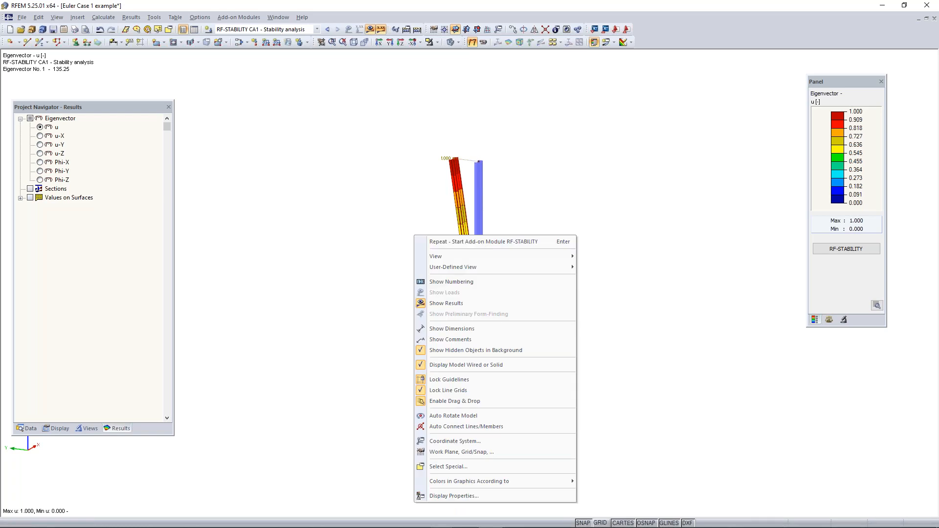
pyautogui.click(641, 203)
pyautogui.keyDown('ctrl'); pyautogui.moveTo(591, 251); pyautogui.dragTo(709, 259, button='middle'); pyautogui.keyUp('ctrl')
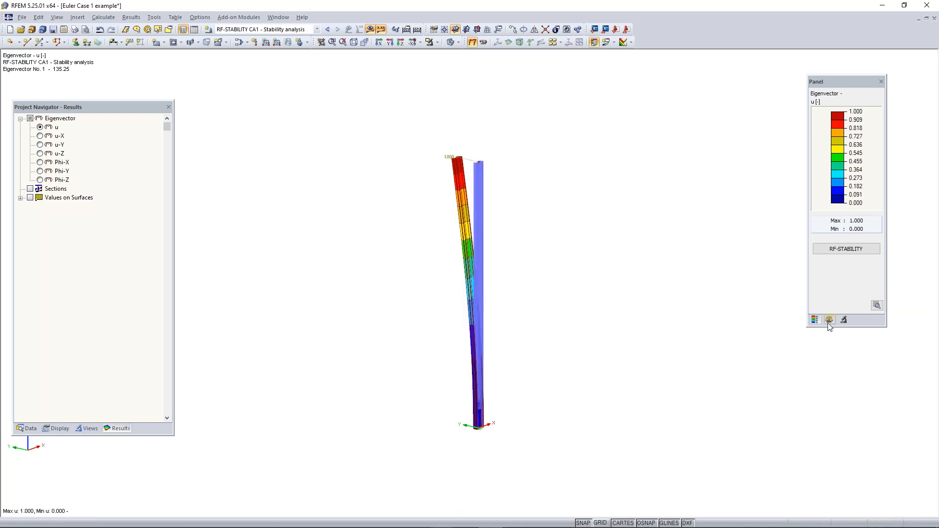
pyautogui.moveTo(838, 82); pyautogui.dragTo(795, 132)
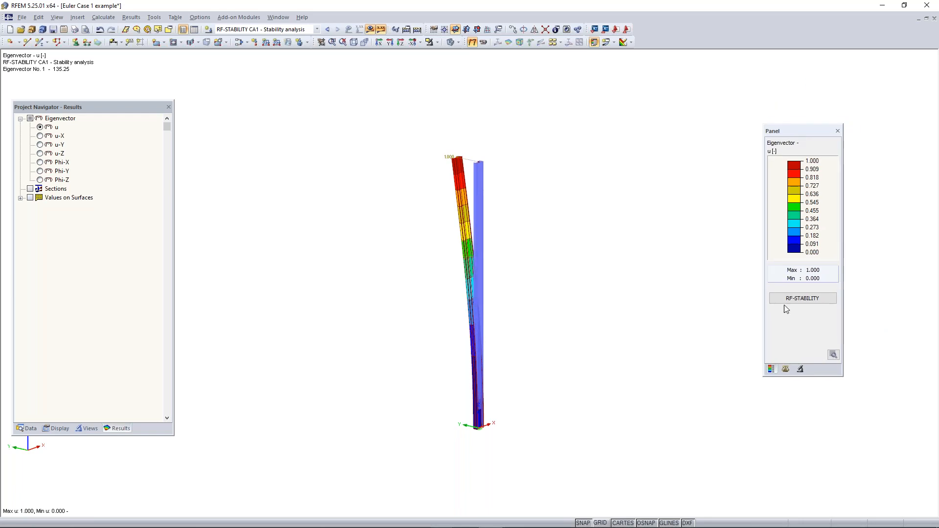
# Show the display factors and view the mode shapes of eigenvectors 1 to 4, returning to eigenvector 1
pyautogui.click(785, 369)
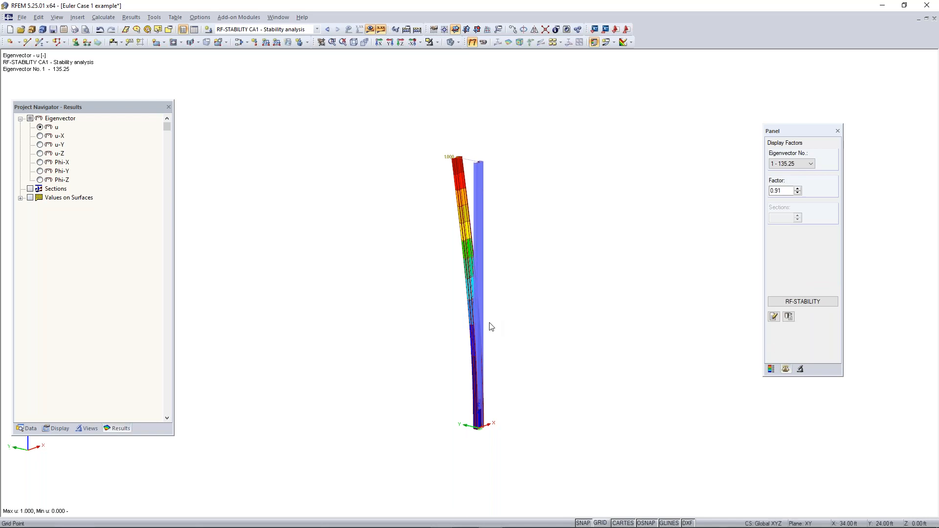
pyautogui.keyDown('ctrl'); pyautogui.moveTo(415, 354); pyautogui.dragTo(429, 335, button='middle'); pyautogui.keyUp('ctrl')
pyautogui.rightClick(428, 335)
pyautogui.click(651, 211)
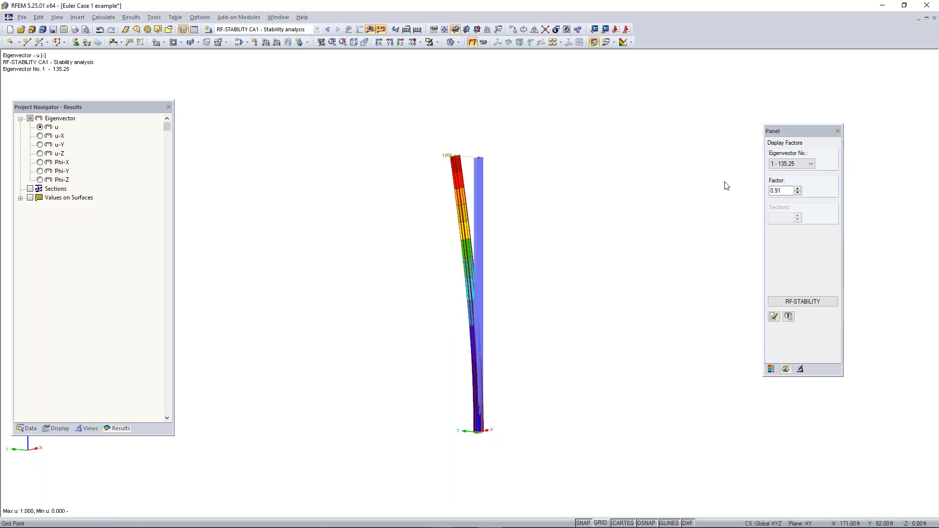
pyautogui.scroll(-1, 811, 167)
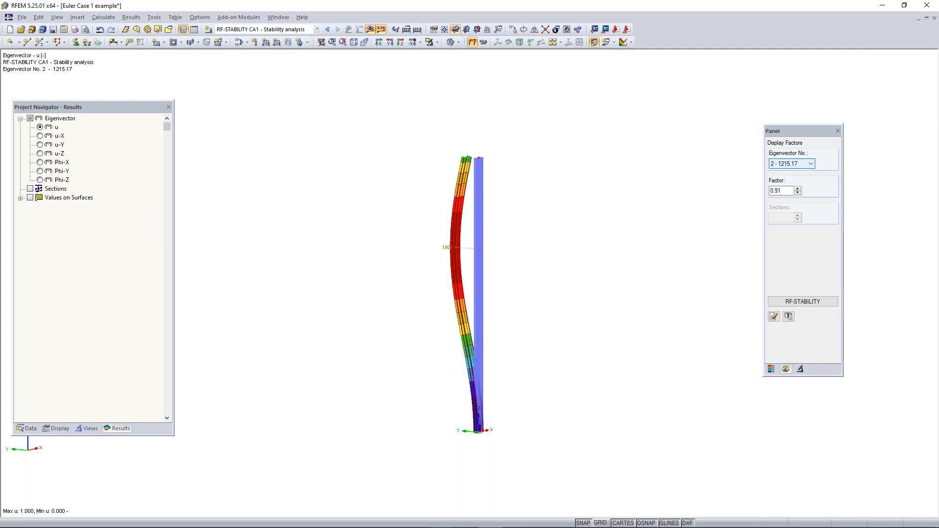
pyautogui.scroll(-1, 812, 166)
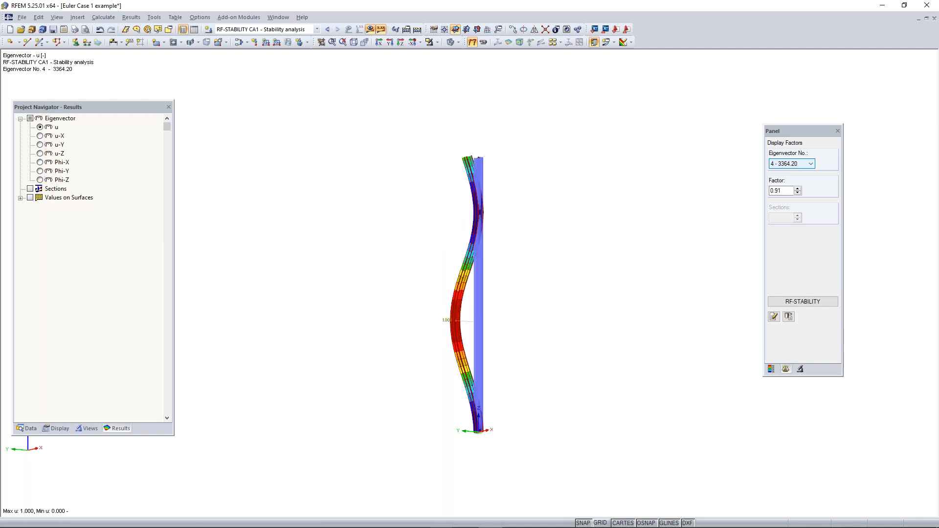
pyautogui.keyDown('ctrl'); pyautogui.moveTo(633, 214); pyautogui.dragTo(667, 209, button='middle'); pyautogui.keyUp('ctrl')
pyautogui.scroll(-1, 795, 169)
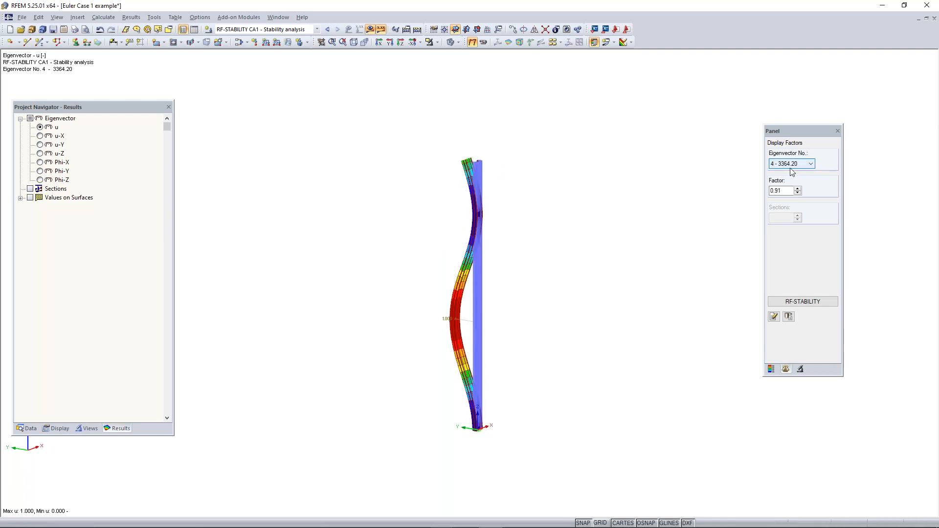
pyautogui.scroll(2, 795, 164)
pyautogui.scroll(1, 797, 172)
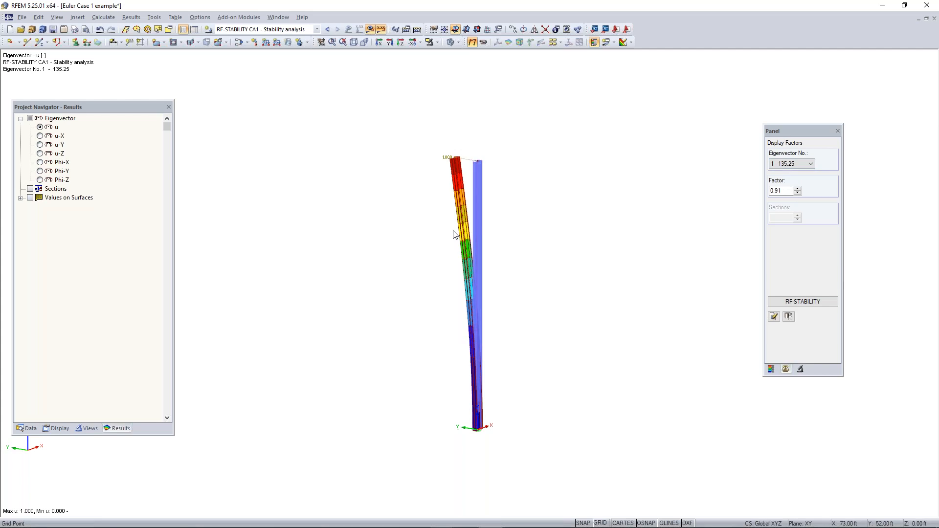
# Open the column member's cross-section information to examine the W 12x35 section properties
pyautogui.scroll(1, 466, 217)
pyautogui.scroll(4, 466, 217)
pyautogui.scroll(-1, 461, 266)
pyautogui.moveTo(521, 308); pyautogui.dragTo(523, 260, button='middle')
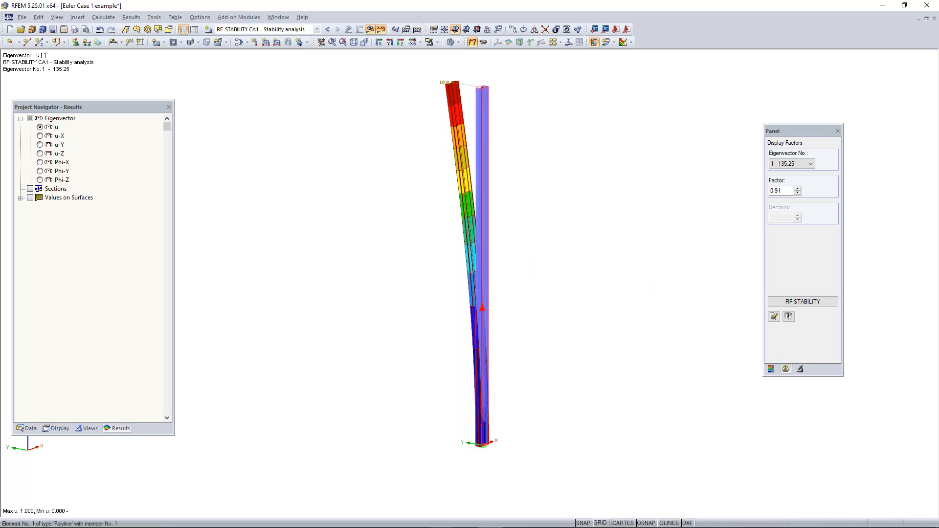
pyautogui.rightClick(481, 342)
pyautogui.click(522, 283)
pyautogui.doubleClick(483, 319)
pyautogui.click(606, 310)
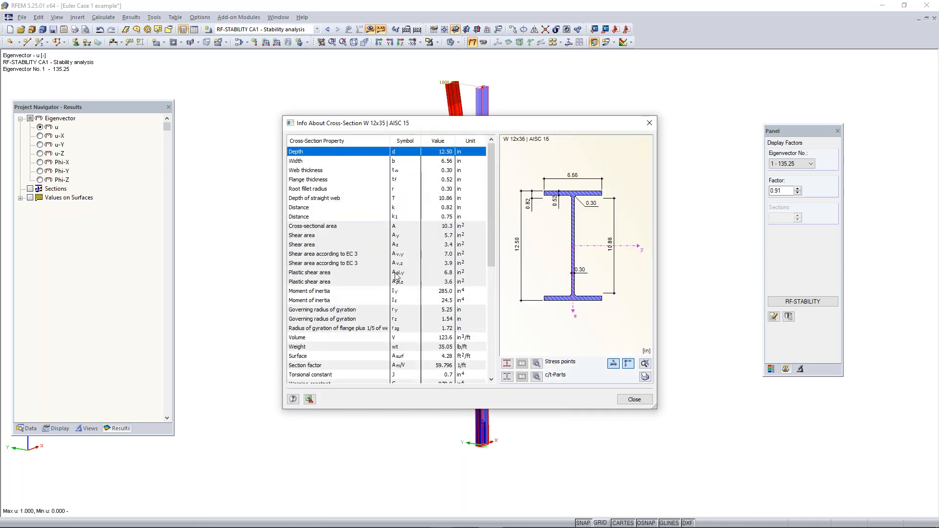
# Examine the remaining W 12x35 section properties and close the cross-section information and member editing dialogs
pyautogui.scroll(-1, 399, 281)
pyautogui.scroll(1, 398, 280)
pyautogui.scroll(-1, 404, 277)
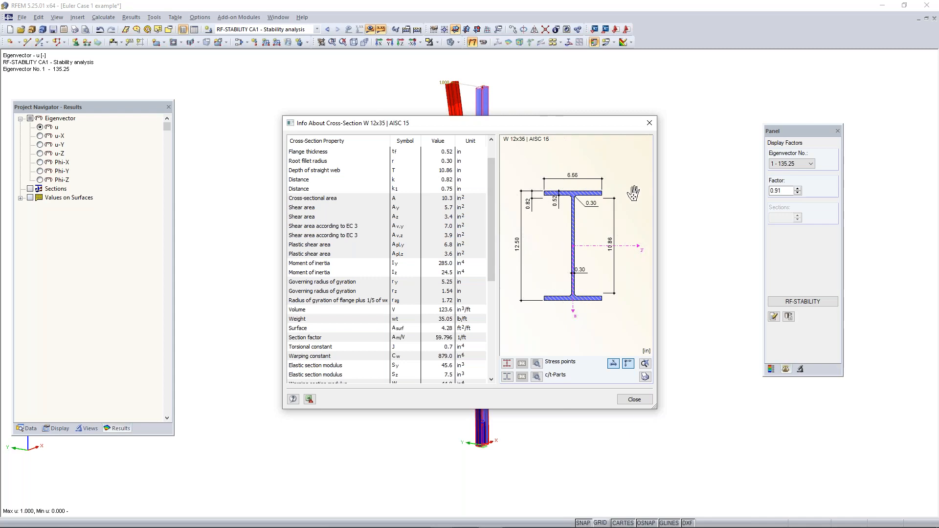
pyautogui.click(649, 123)
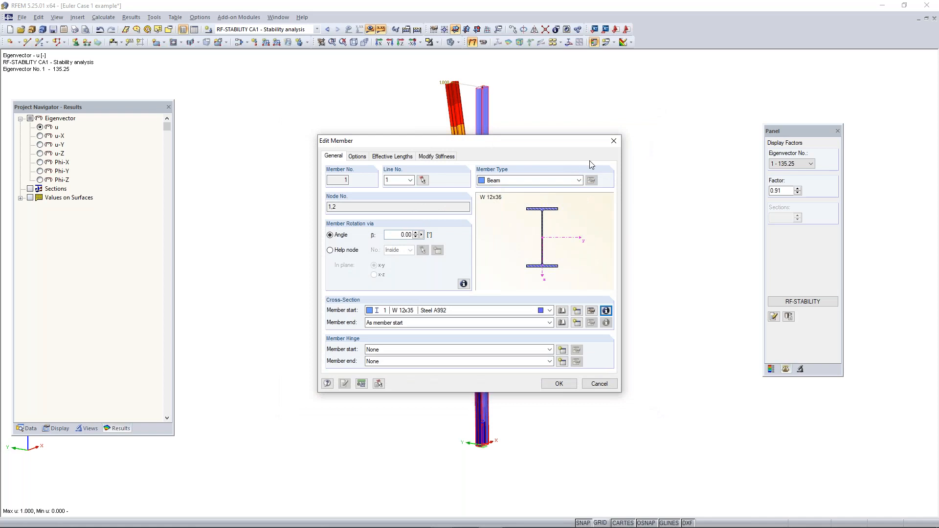
pyautogui.click(615, 142)
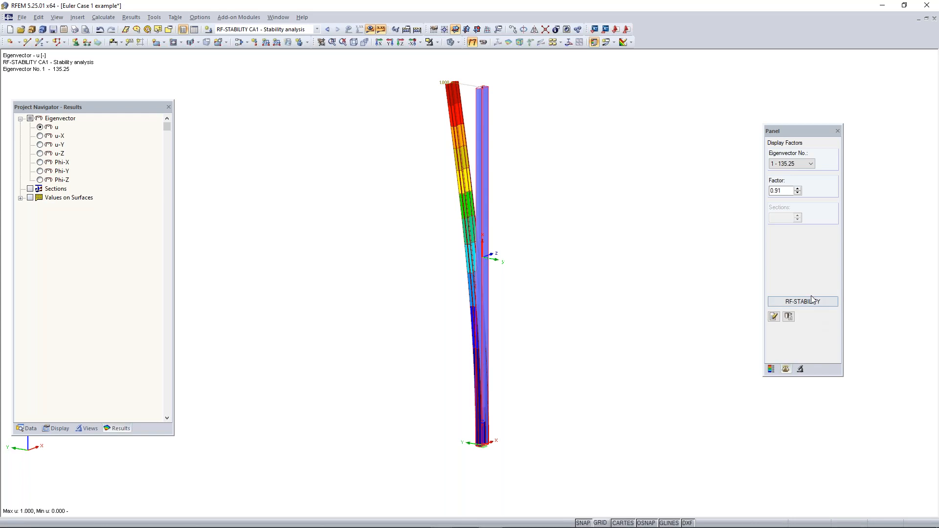
# Reopen the RF-STABILITY results to review the critical load factors and the effective lengths and critical loads, and close them
pyautogui.click(28, 428)
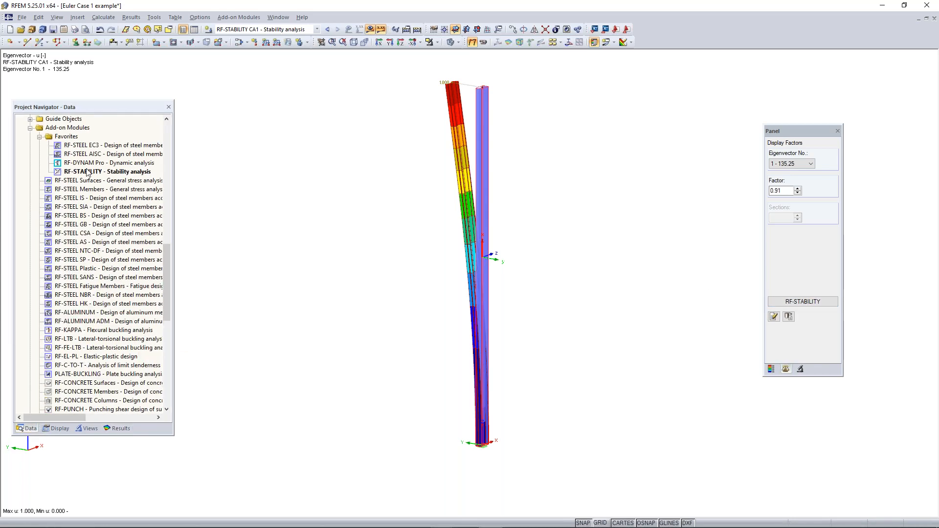
pyautogui.click(805, 303)
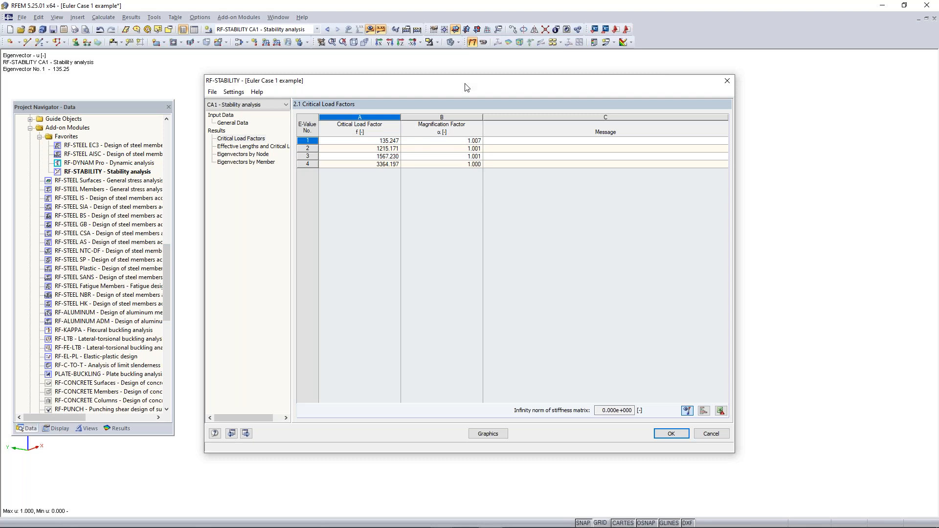
pyautogui.click(257, 147)
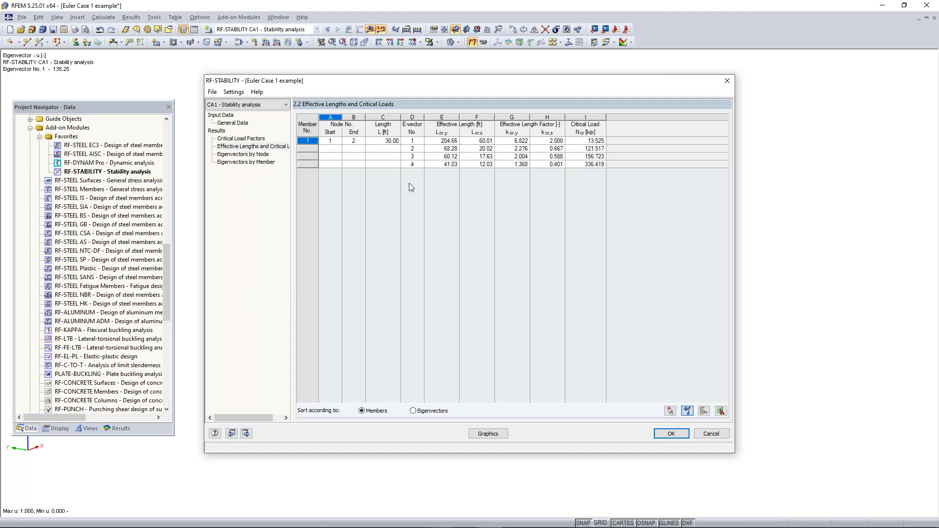
pyautogui.click(727, 80)
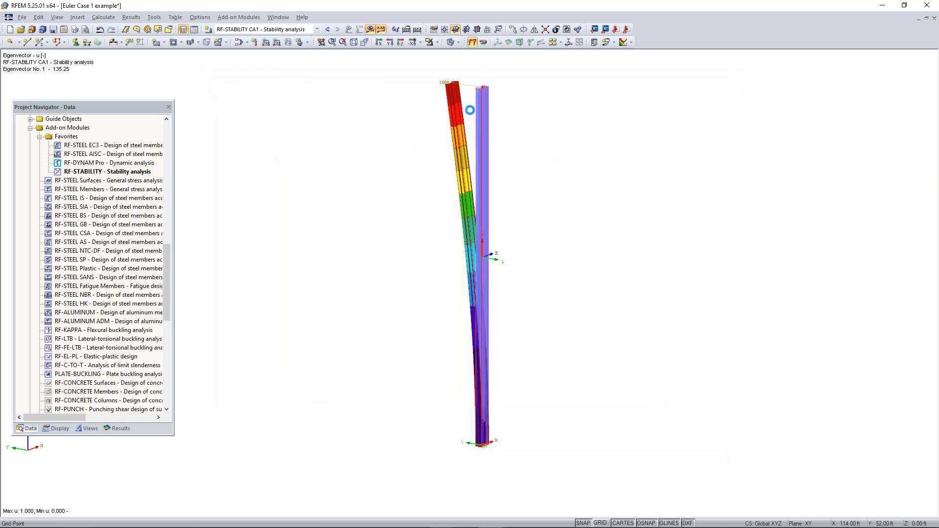
pyautogui.scroll(-2, 495, 152)
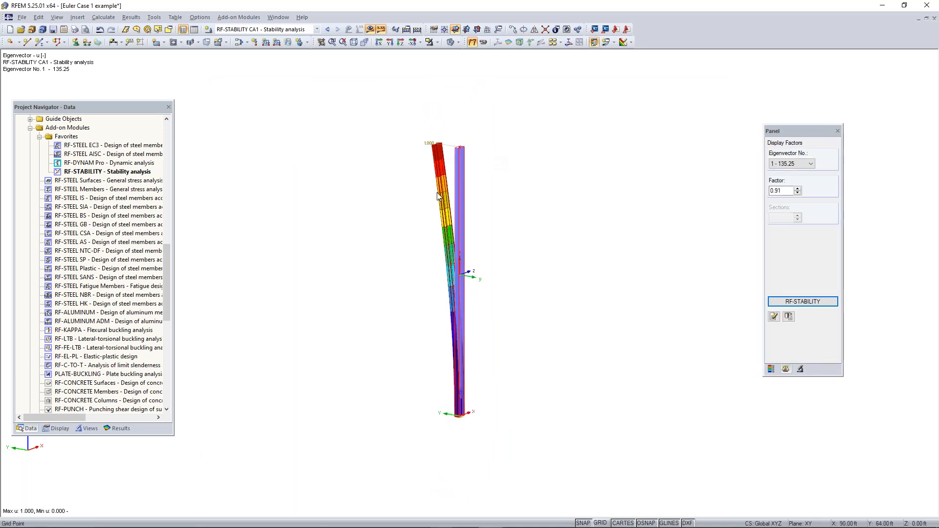
# Switch to load case LC1 and set the PZ force of the nodal load at the column top to -14 kip
pyautogui.click(273, 30)
pyautogui.click(274, 39)
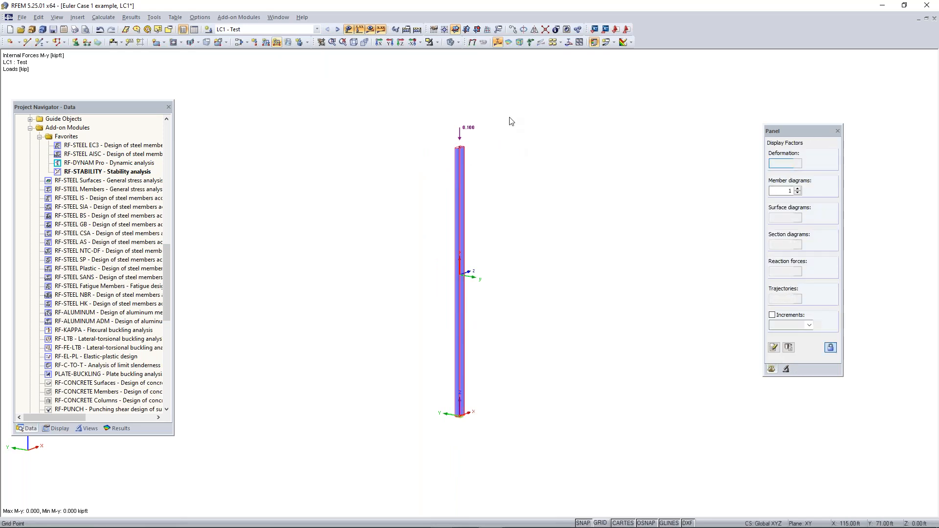
pyautogui.doubleClick(462, 131)
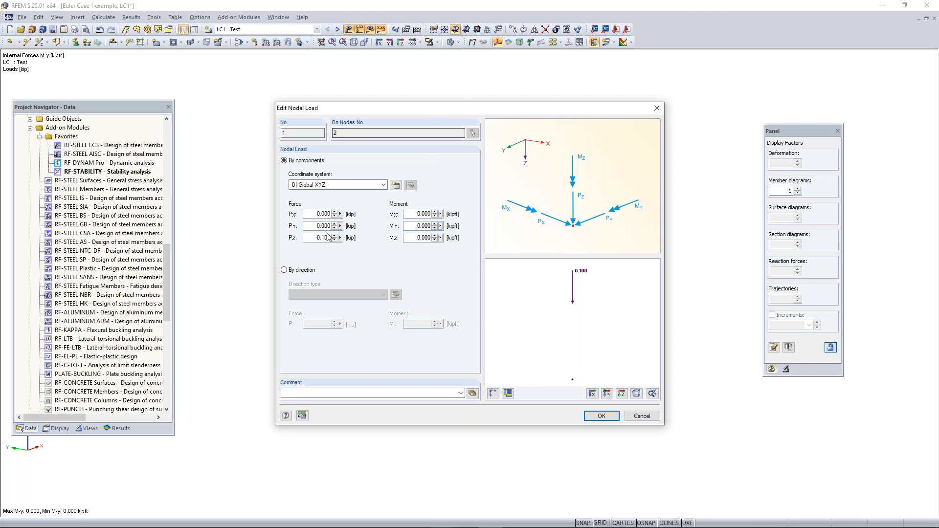
pyautogui.moveTo(316, 238); pyautogui.dragTo(382, 243)
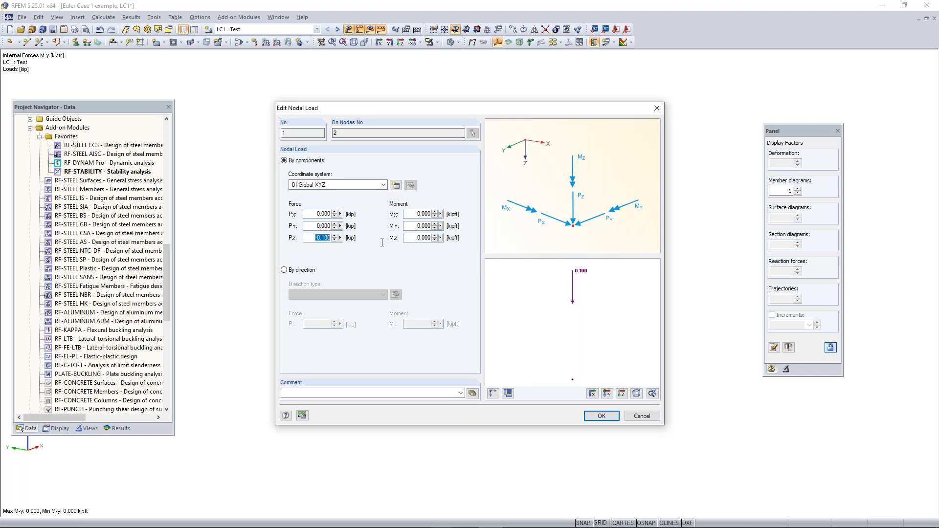
pyautogui.press('BackSpace')
pyautogui.write('-14')
pyautogui.click(599, 416)
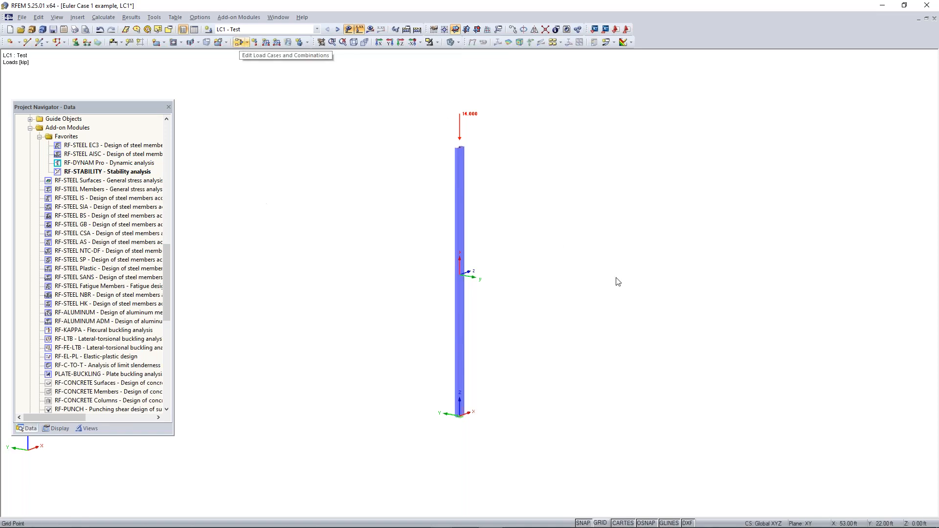
# Try to calculate the LC1 results under the 14 kip load with second-order analysis
pyautogui.click(370, 29)
pyautogui.click(508, 286)
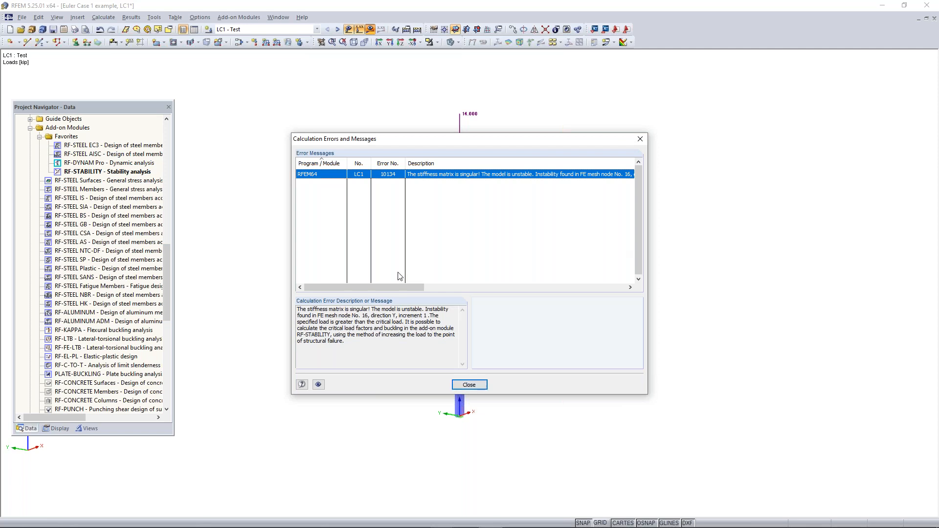
pyautogui.click(468, 385)
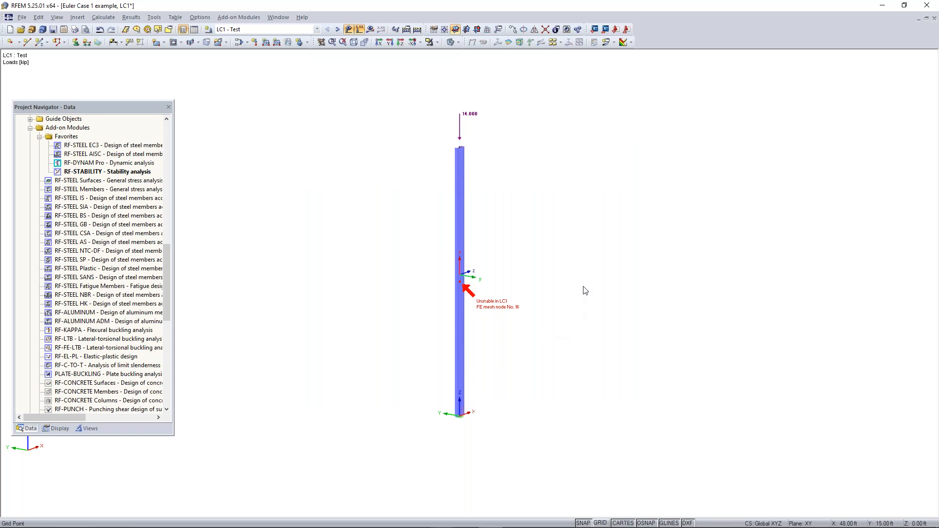
pyautogui.click(561, 236)
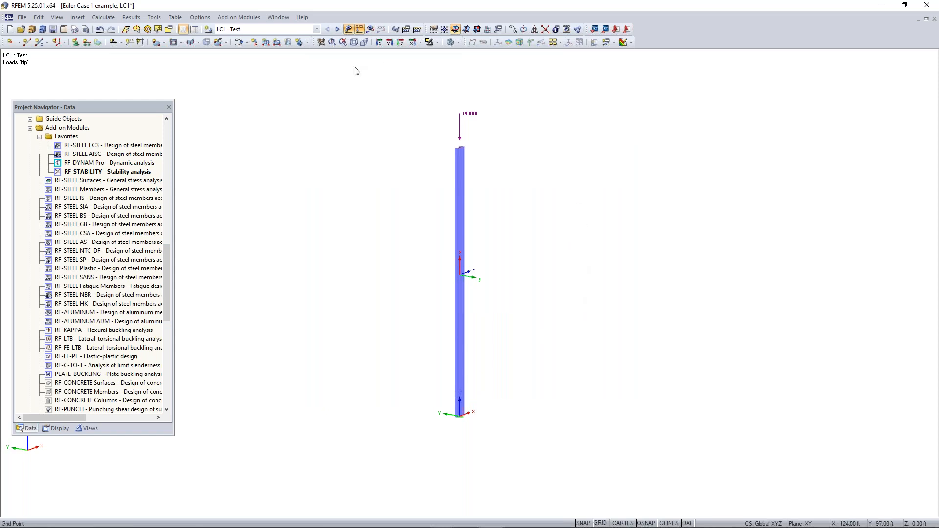
# Set the method of analysis for load case LC1 to geometrically linear analysis in its calculation parameters
pyautogui.click(277, 30)
pyautogui.click(277, 30)
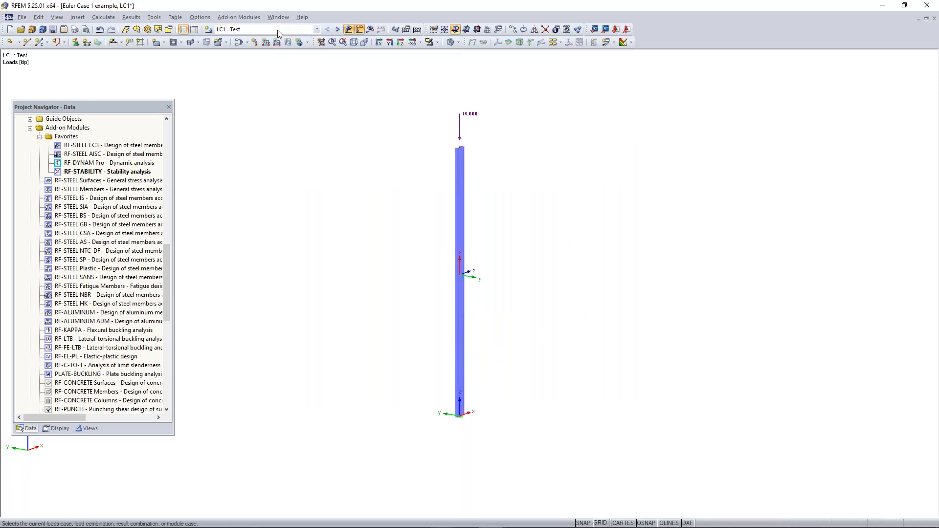
pyautogui.click(239, 42)
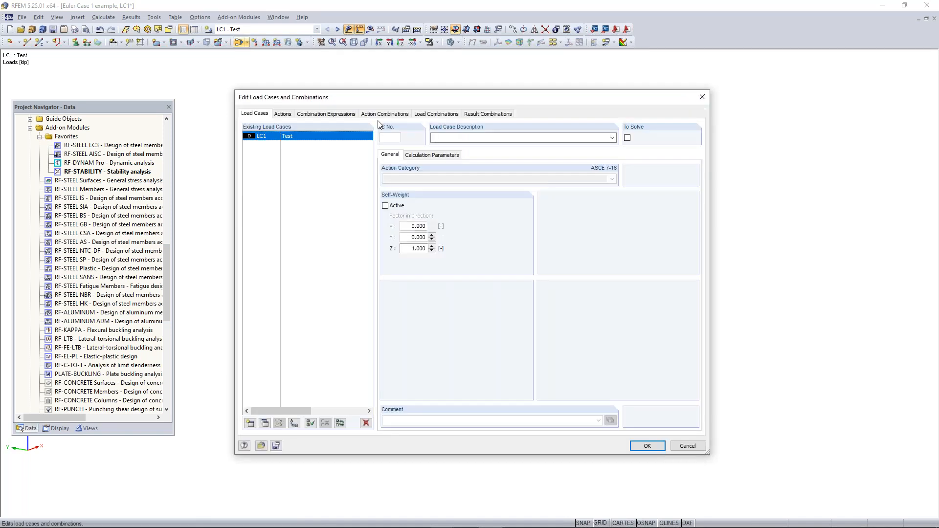
pyautogui.click(425, 155)
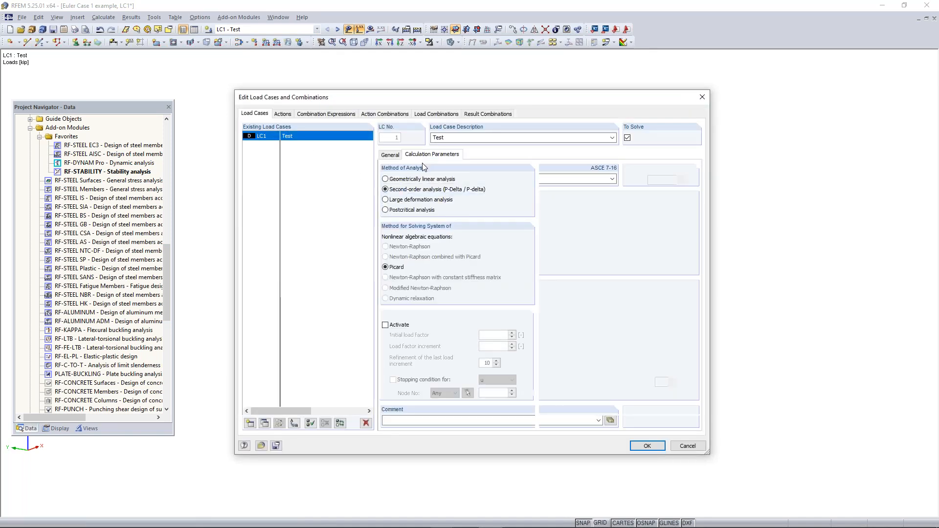
pyautogui.click(397, 179)
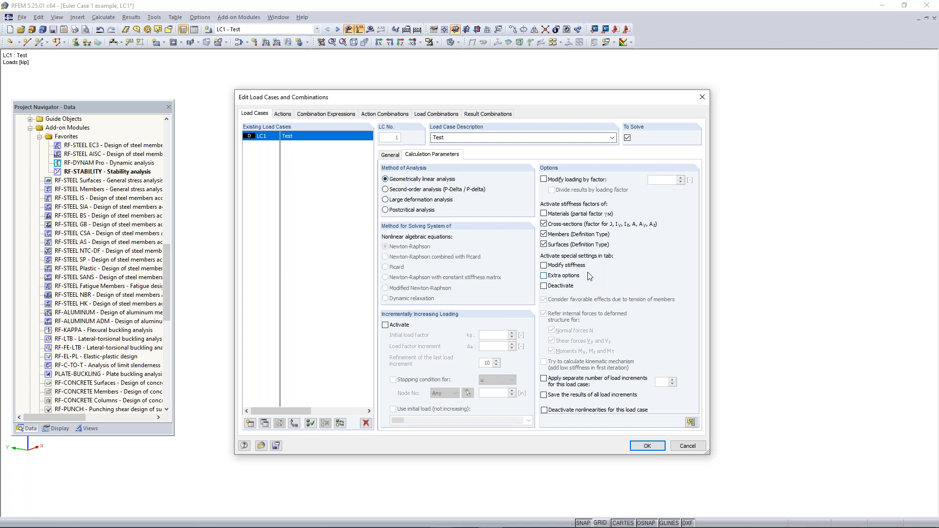
pyautogui.click(651, 447)
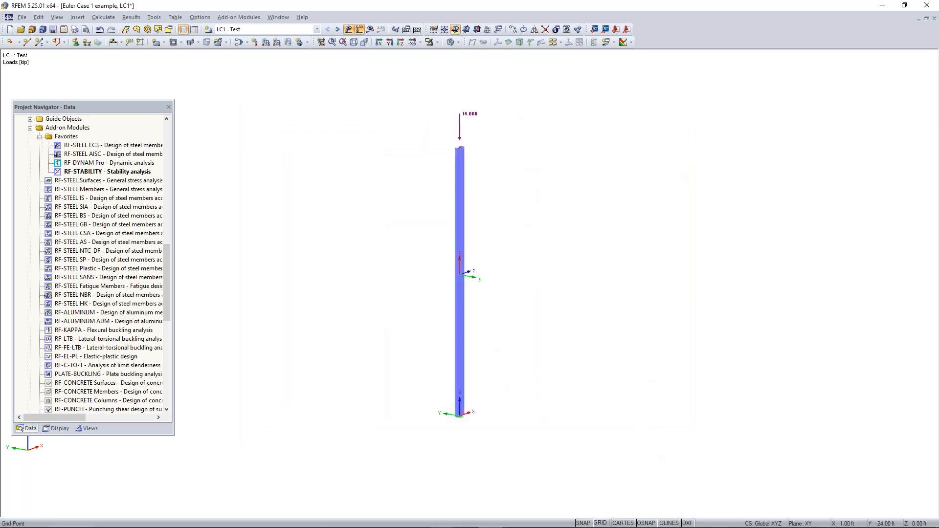
# Calculate the RF-STABILITY analysis with axial forces imported from LC1 and examine the first critical load factor
pyautogui.doubleClick(116, 173)
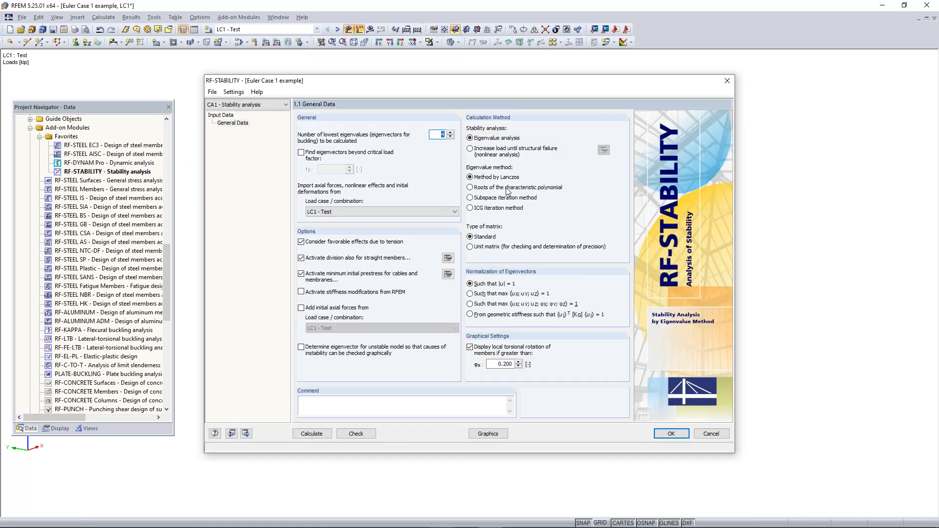
pyautogui.click(355, 213)
pyautogui.click(357, 219)
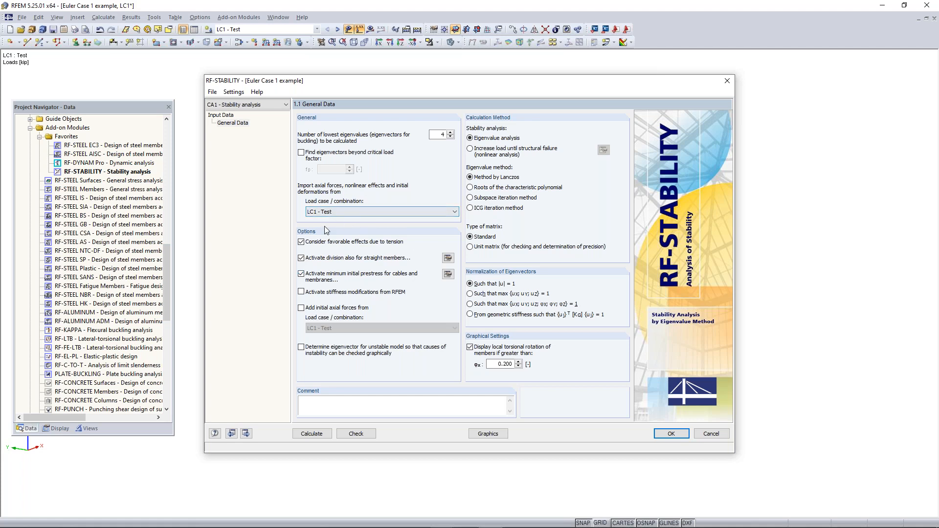
pyautogui.click(311, 433)
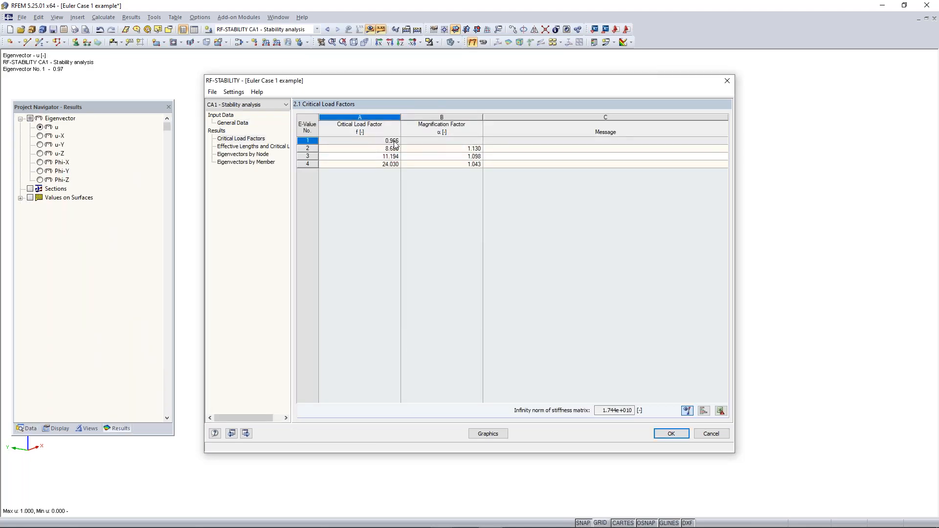
pyautogui.click(311, 142)
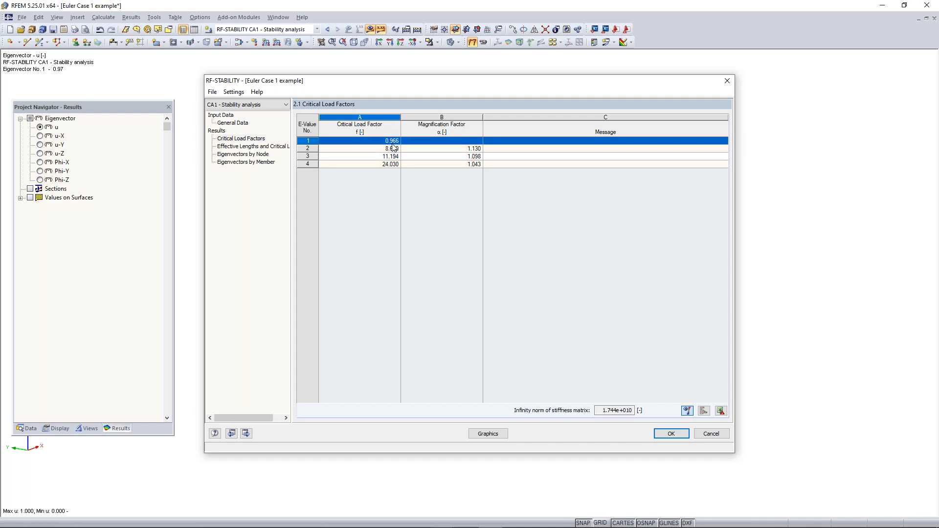
pyautogui.moveTo(429, 89)
pyautogui.mouseDown()
pyautogui.moveTo(562, 180)
pyautogui.moveTo(438, 216)
pyautogui.moveTo(453, 222)
pyautogui.moveTo(432, 102)
pyautogui.mouseUp()
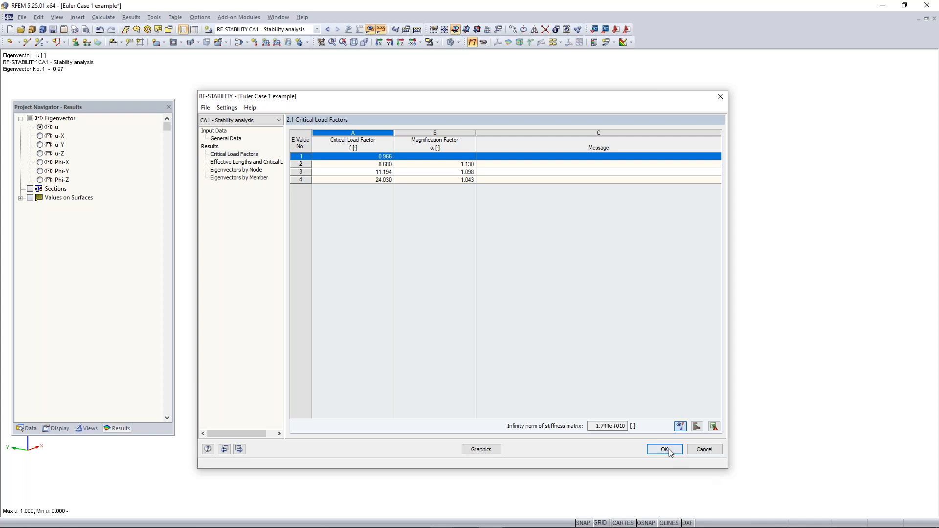
# Show the buckling mode shapes graphically on the column and look through the eigenvectors, returning to eigenvector 1
pyautogui.click(494, 451)
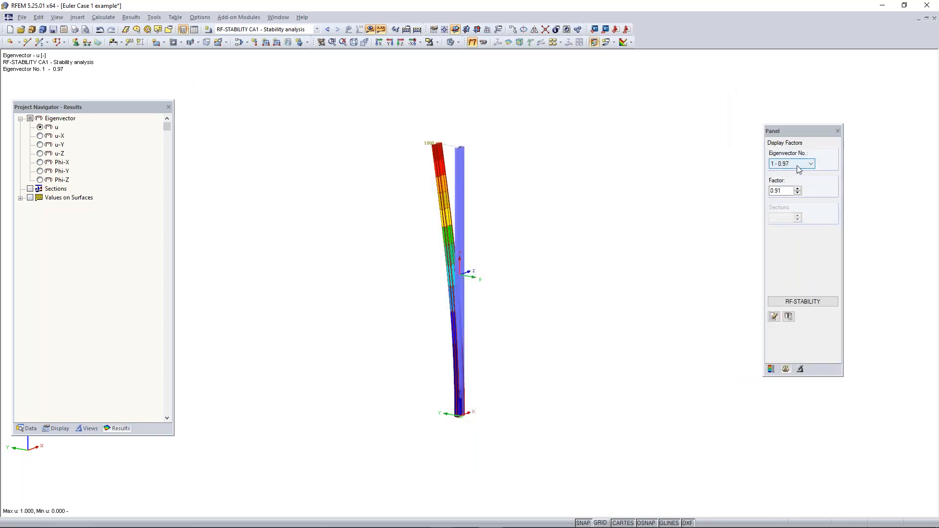
pyautogui.scroll(-1, 797, 165)
pyautogui.scroll(1, 790, 163)
pyautogui.scroll(-1, 790, 163)
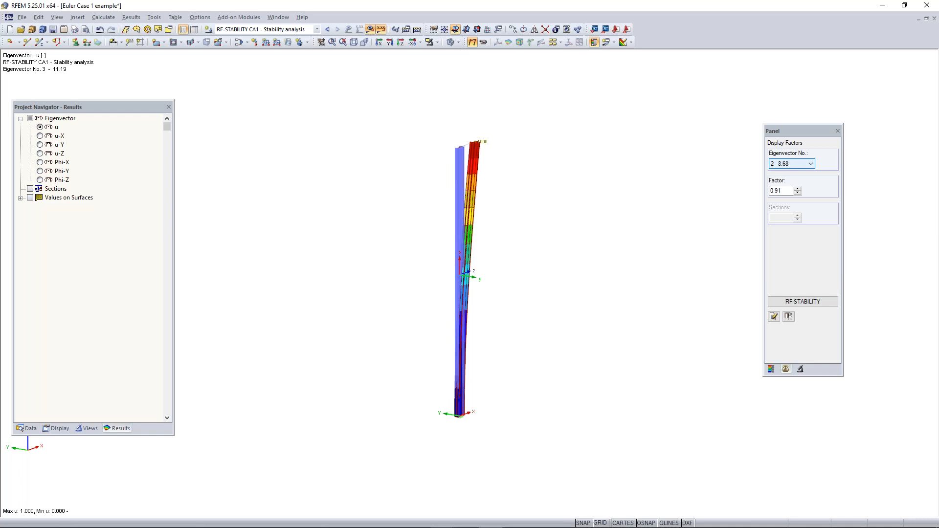
pyautogui.scroll(1, 790, 163)
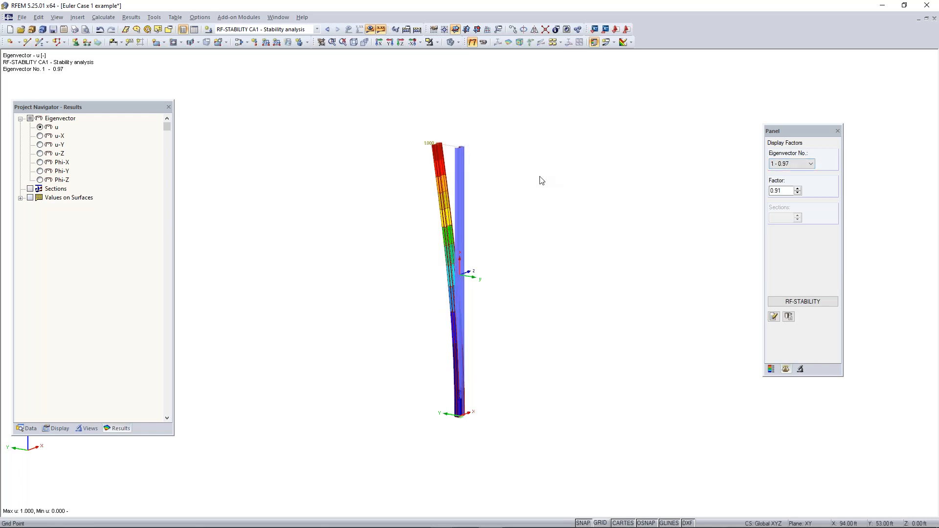
pyautogui.hotkey('alt', 'Tab')
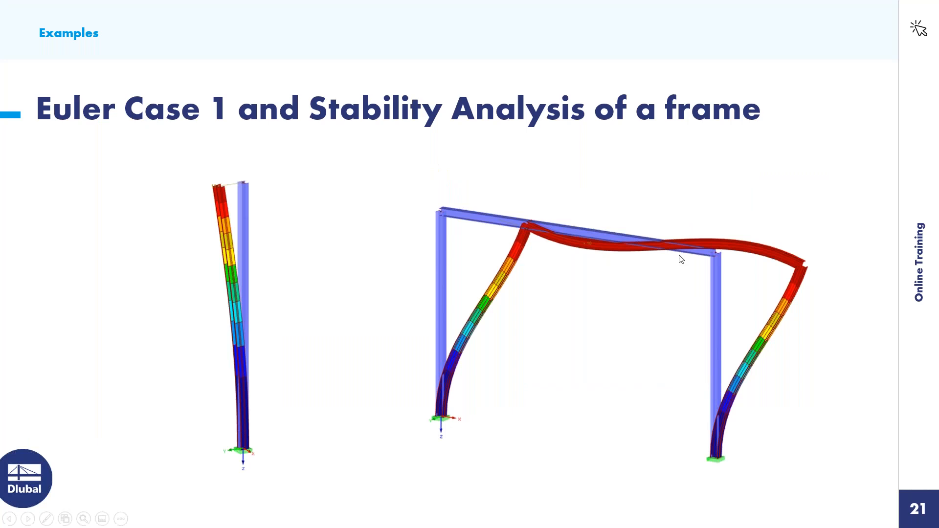
pyautogui.click(767, 259)
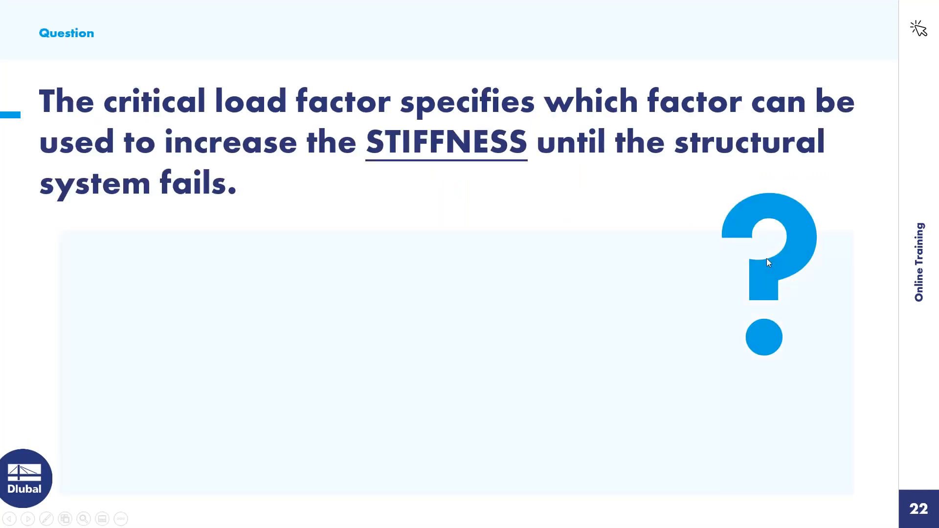
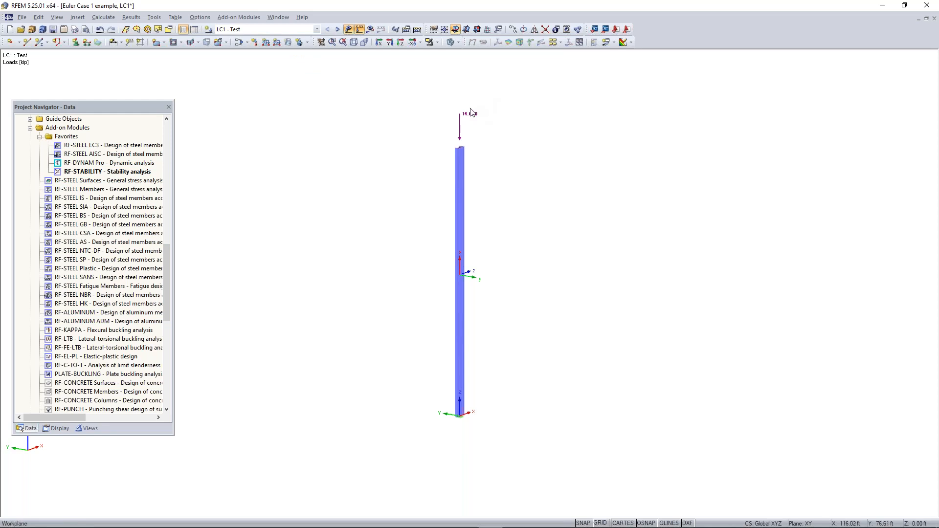
# Set the PZ force of the nodal load at the column top to -5 kip and calculate the LC1 results
pyautogui.moveTo(472, 118)
pyautogui.doubleClick(470, 112)
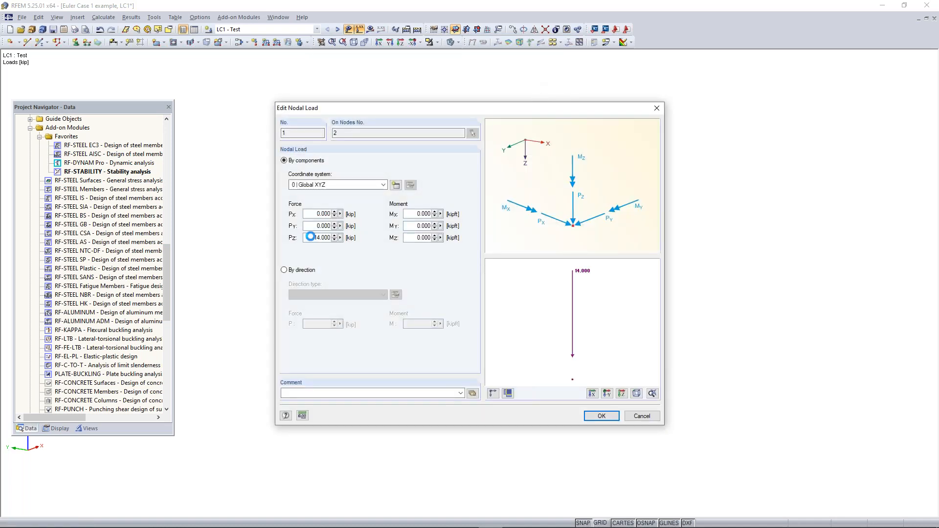
pyautogui.doubleClick(310, 238)
pyautogui.write('-5')
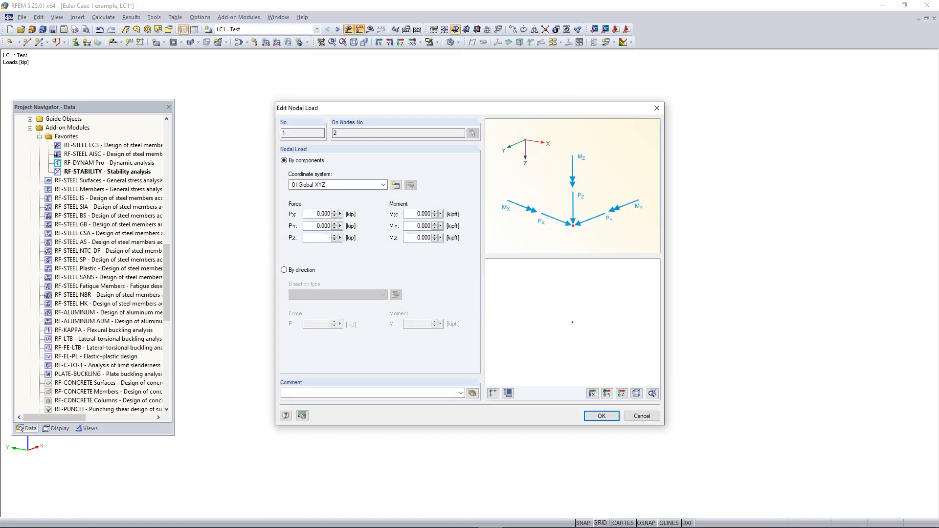
pyautogui.click(602, 416)
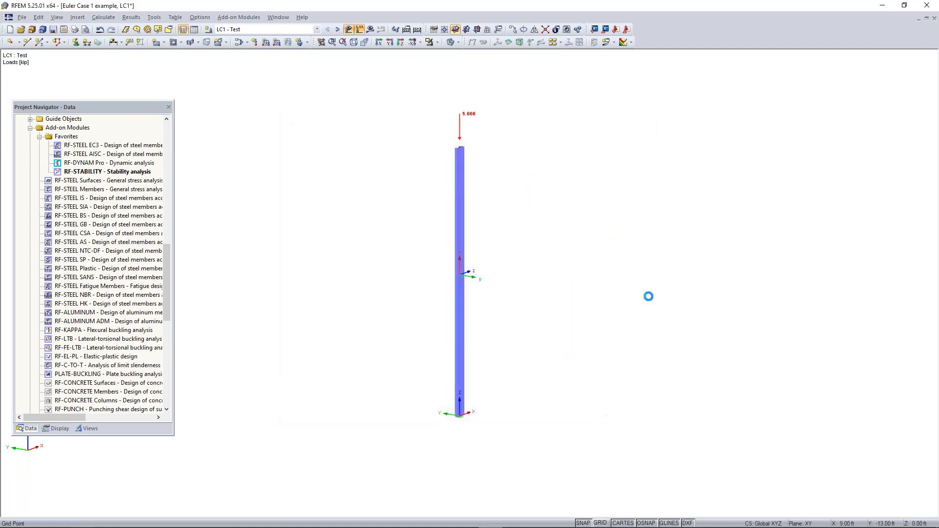
pyautogui.click(370, 30)
pyautogui.click(453, 286)
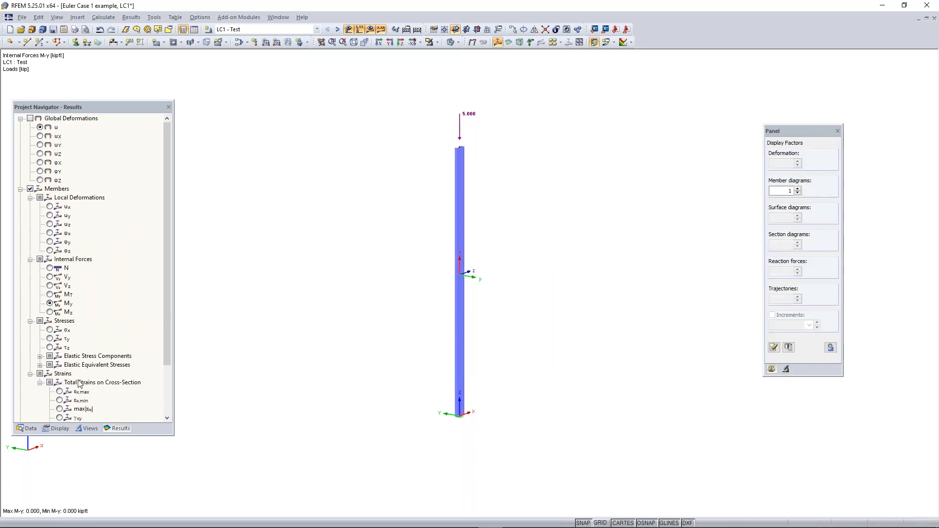
# Recalculate the RF-STABILITY case with axial forces from LC1 and examine the critical load factors and the first buckling mode shape
pyautogui.click(29, 429)
pyautogui.doubleClick(108, 172)
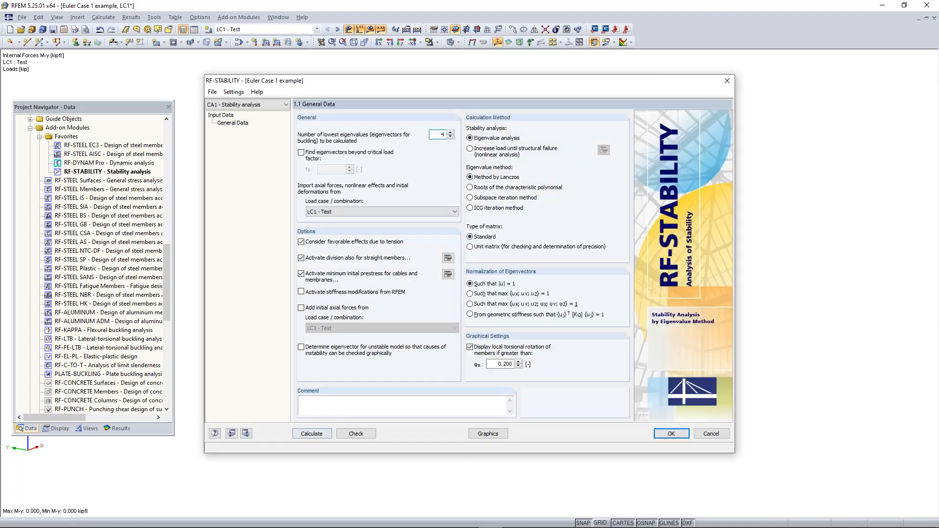
pyautogui.click(311, 433)
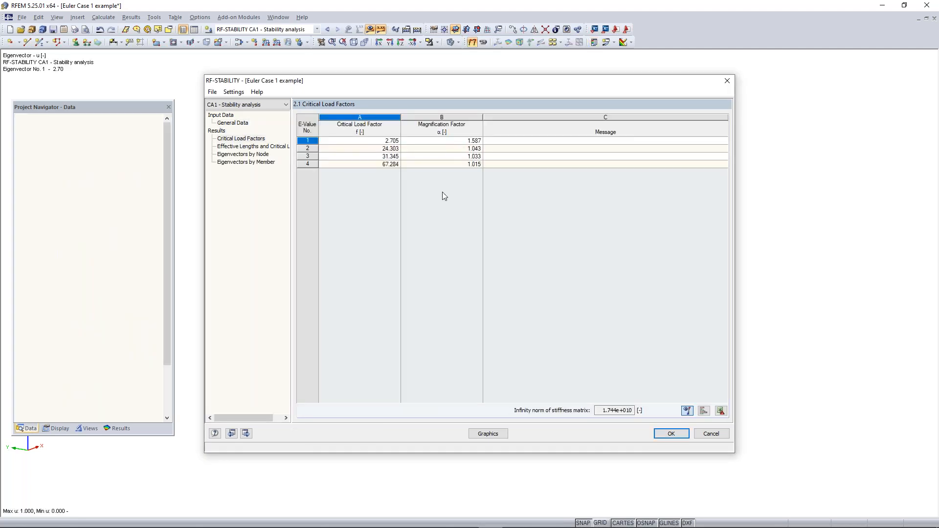
pyautogui.click(391, 146)
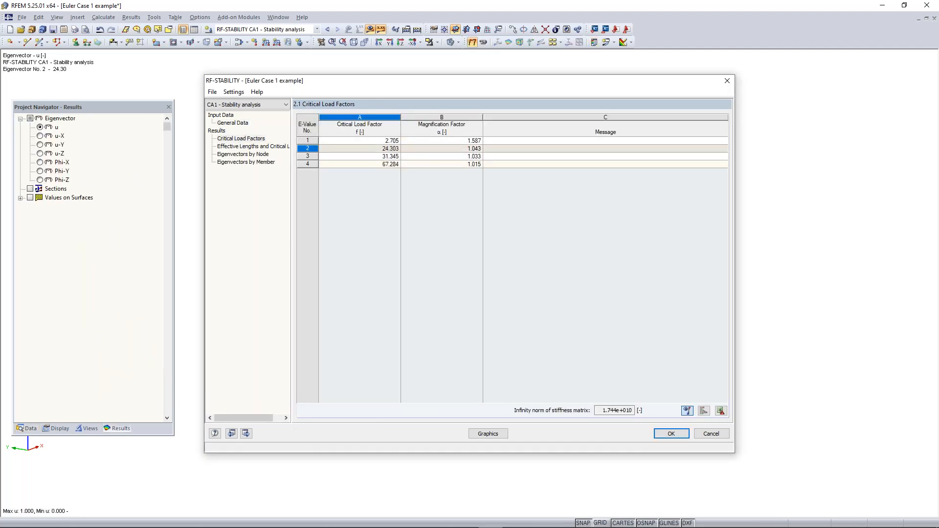
pyautogui.click(390, 142)
pyautogui.click(675, 434)
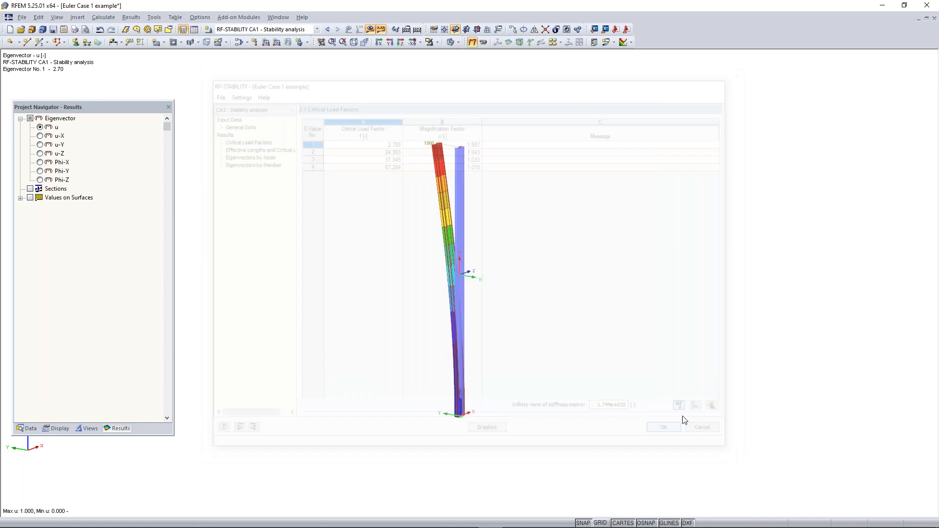
pyautogui.moveTo(530, 287); pyautogui.dragTo(464, 294, button='middle')
# Hide the results and the column's local member axes, and display the work plane grid
pyautogui.click(370, 30)
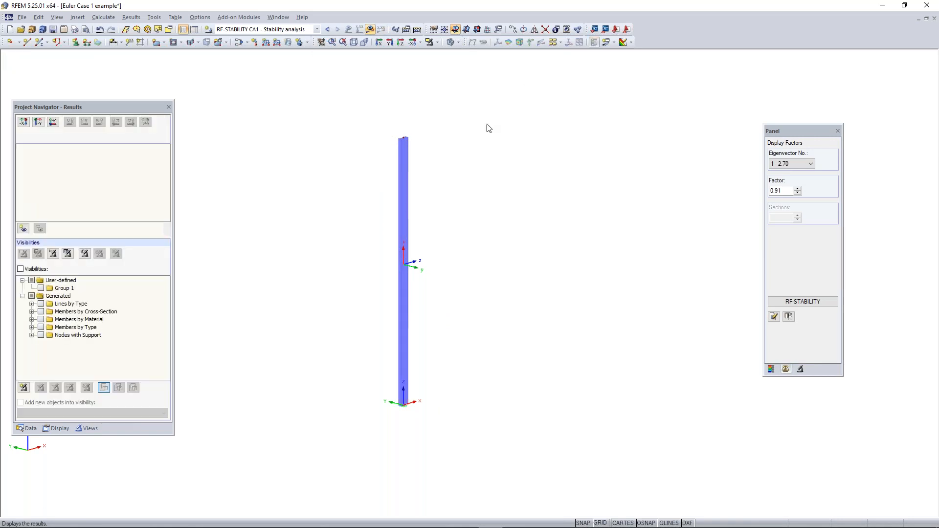
pyautogui.click(601, 522)
pyautogui.scroll(-3, 519, 344)
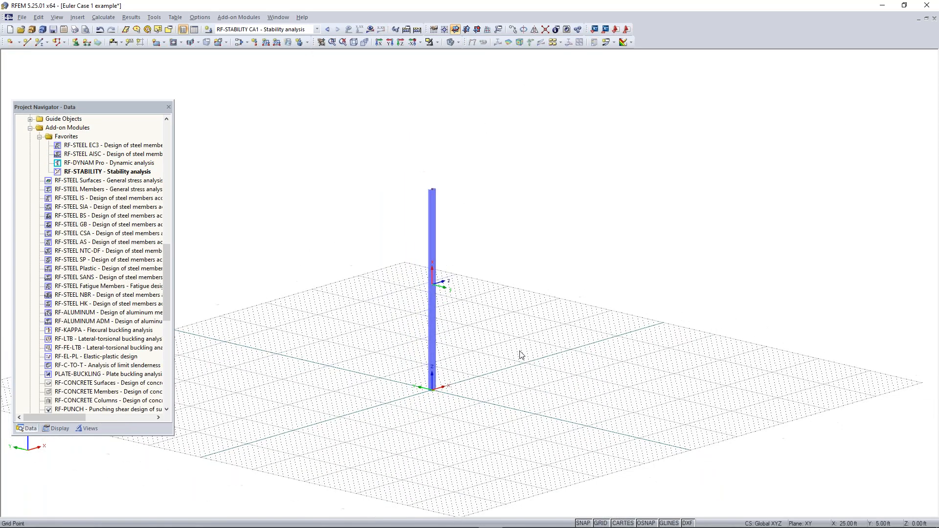
pyautogui.moveTo(520, 351); pyautogui.dragTo(494, 324, button='middle')
pyautogui.rightClick(405, 274)
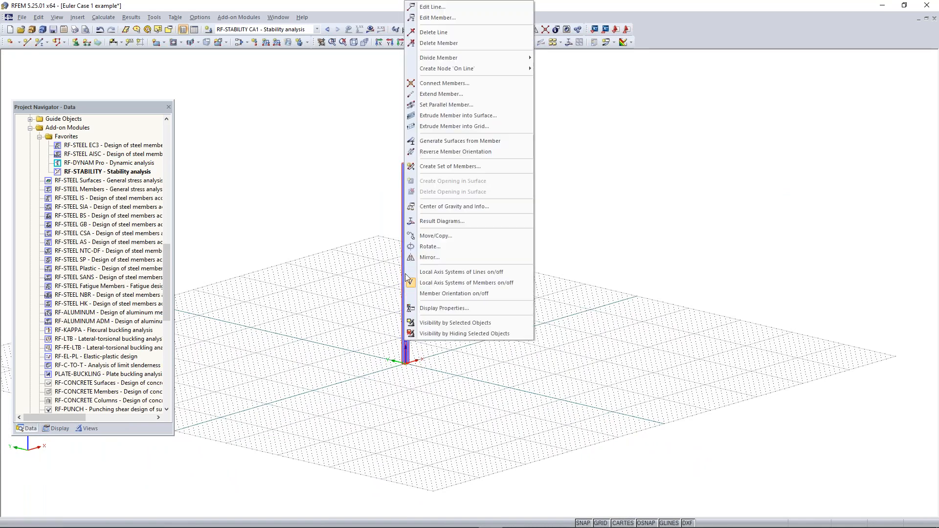
pyautogui.click(482, 295)
pyautogui.keyDown('ctrl'); pyautogui.moveTo(487, 303); pyautogui.dragTo(452, 346, button='middle'); pyautogui.keyUp('ctrl')
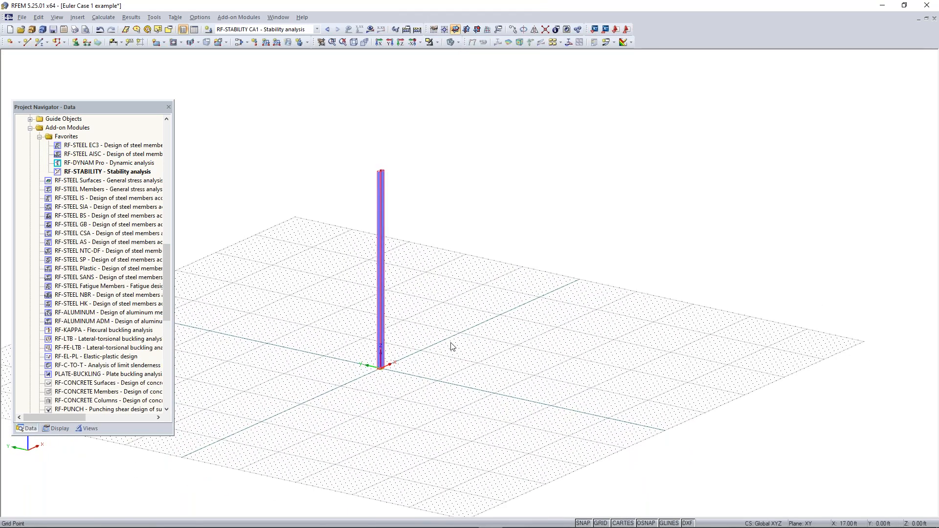
# Copy the column together with its base support 10 ft along the global Y axis in the negative direction
pyautogui.scroll(2, 400, 370)
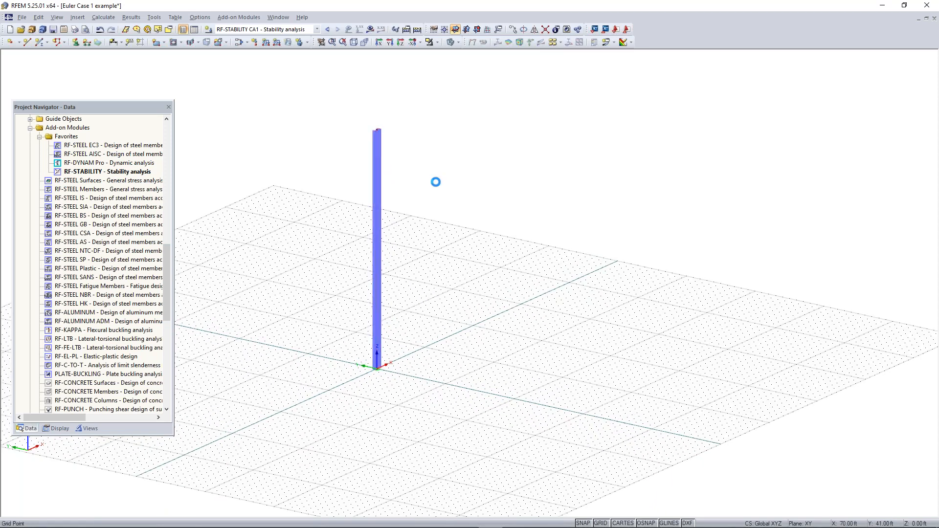
pyautogui.moveTo(446, 101); pyautogui.dragTo(325, 393)
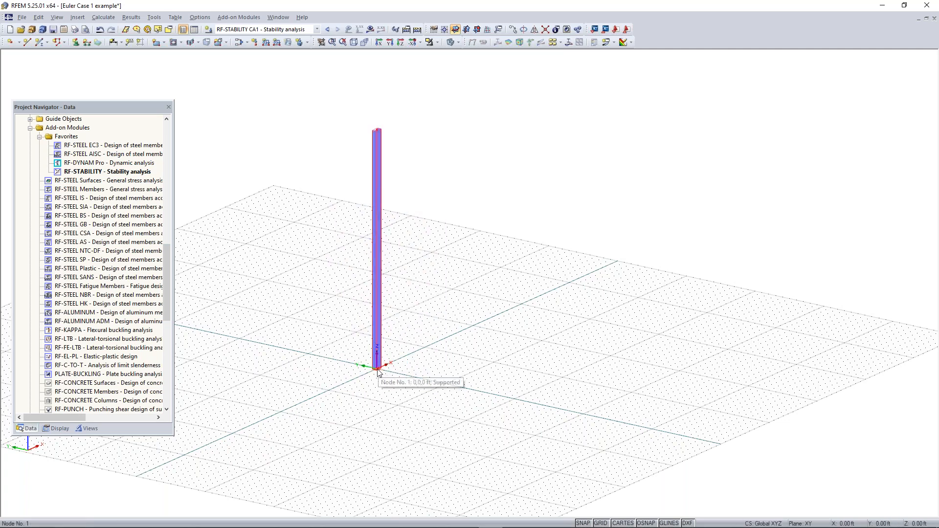
pyautogui.keyDown('ctrl'); pyautogui.moveTo(376, 370); pyautogui.dragTo(444, 385); pyautogui.keyUp('ctrl')
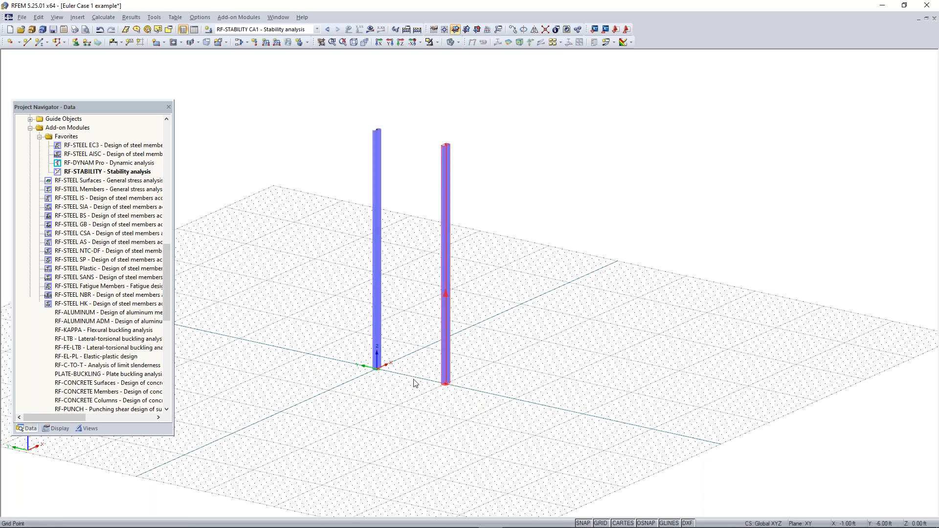
pyautogui.keyDown('ctrl'); pyautogui.moveTo(398, 408); pyautogui.dragTo(434, 396, button='middle'); pyautogui.keyUp('ctrl')
pyautogui.rightClick(435, 397)
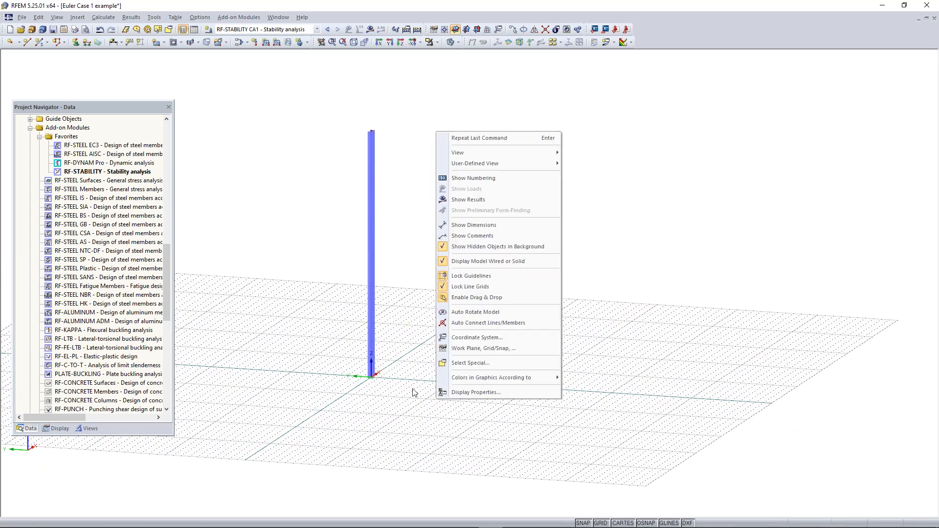
pyautogui.click(416, 377)
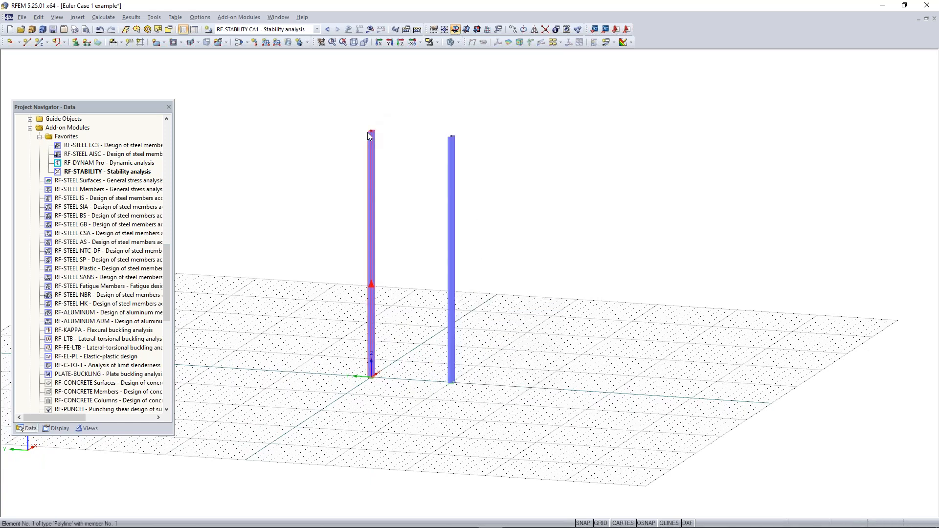
pyautogui.click(450, 147)
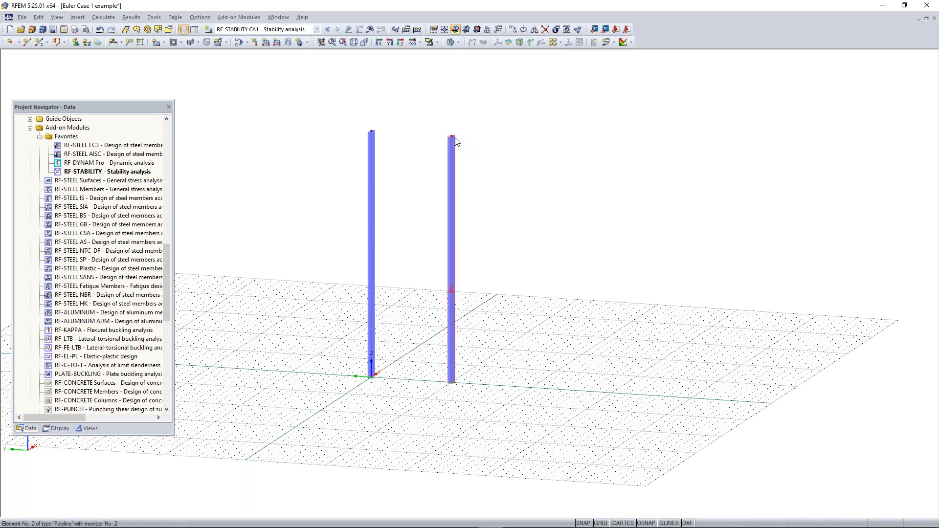
# Set the Z coordinate of both column top nodes to 10 ft
pyautogui.moveTo(341, 146); pyautogui.dragTo(598, 112)
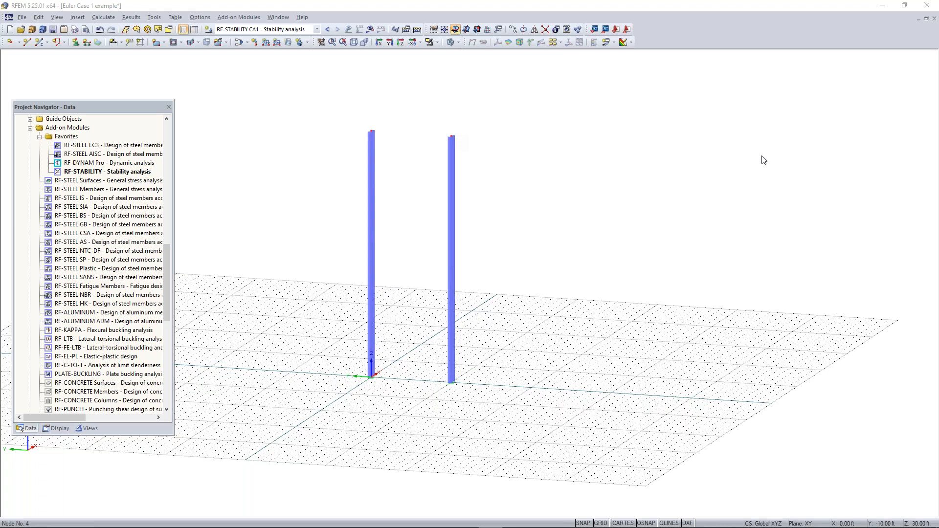
pyautogui.doubleClick(521, 151)
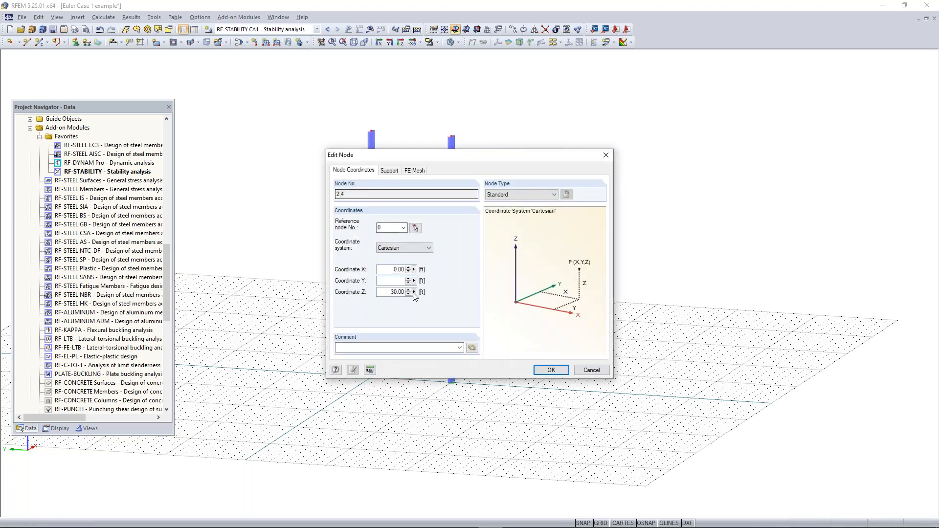
pyautogui.doubleClick(393, 292)
pyautogui.write('10')
pyautogui.click(552, 369)
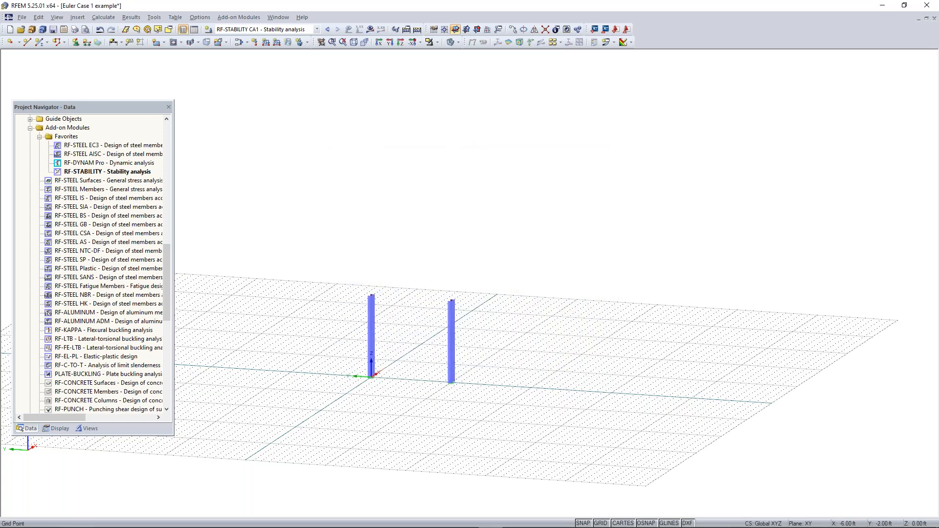
# Add a horizontal beam member with the rolled AISC 15 cross-section W 8x15 between the tops of the two columns
pyautogui.scroll(4, 374, 380)
pyautogui.moveTo(495, 346); pyautogui.dragTo(471, 364, button='middle')
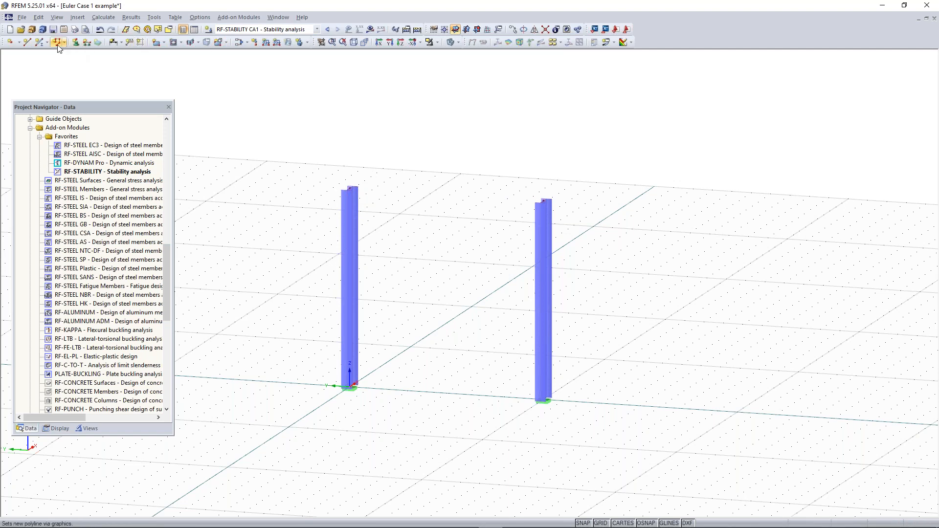
pyautogui.click(39, 41)
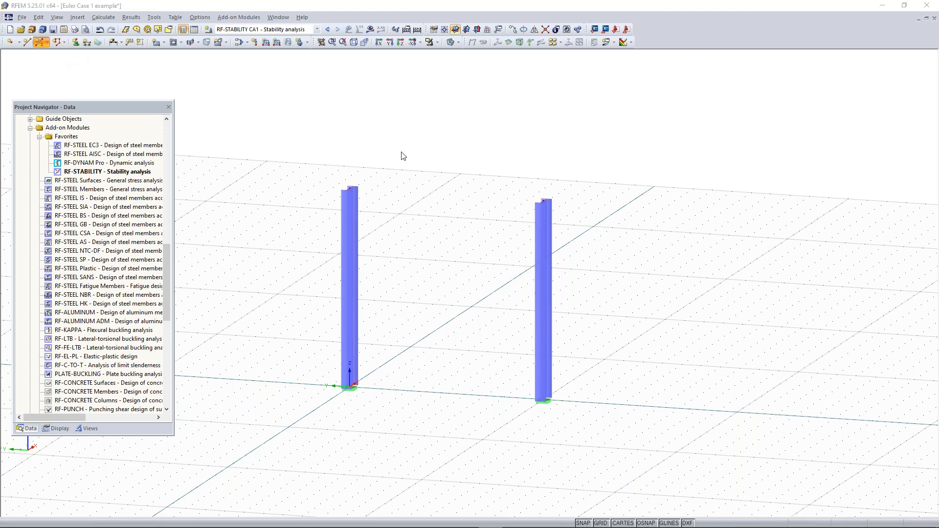
pyautogui.doubleClick(402, 156)
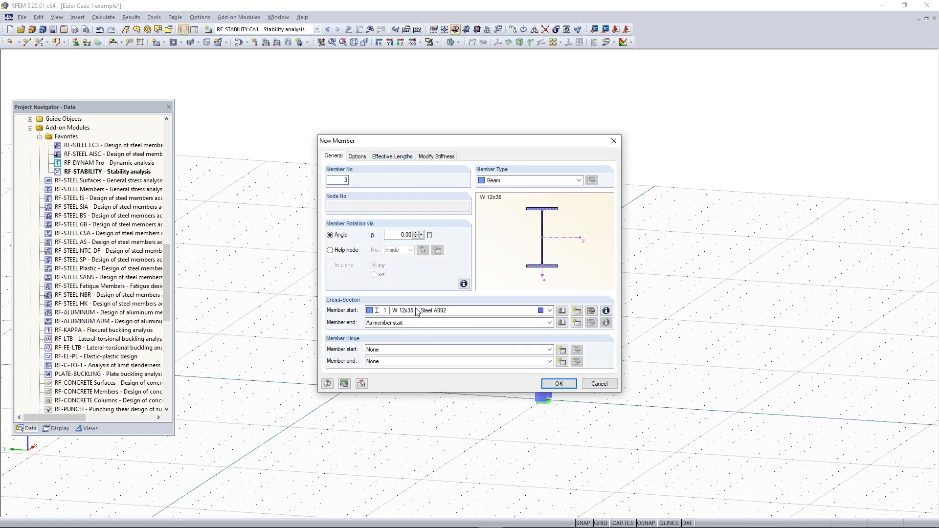
pyautogui.click(562, 311)
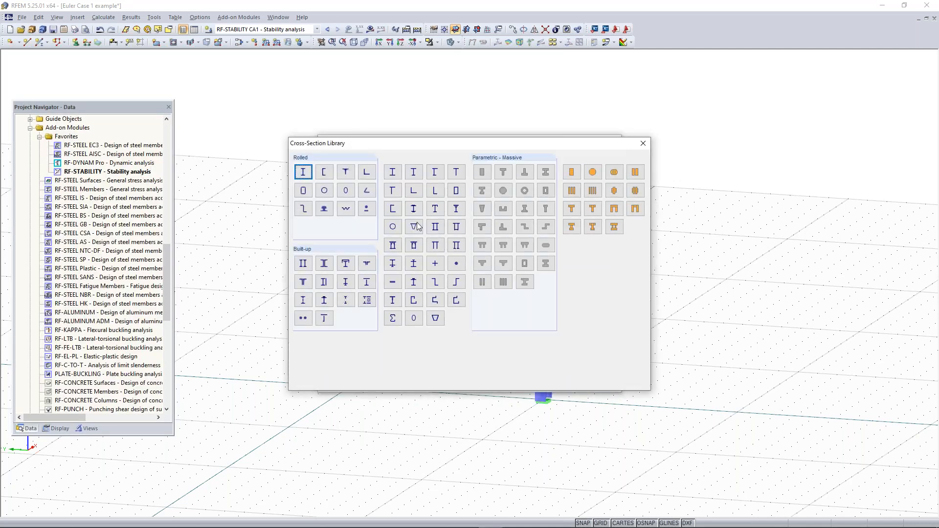
pyautogui.click(304, 173)
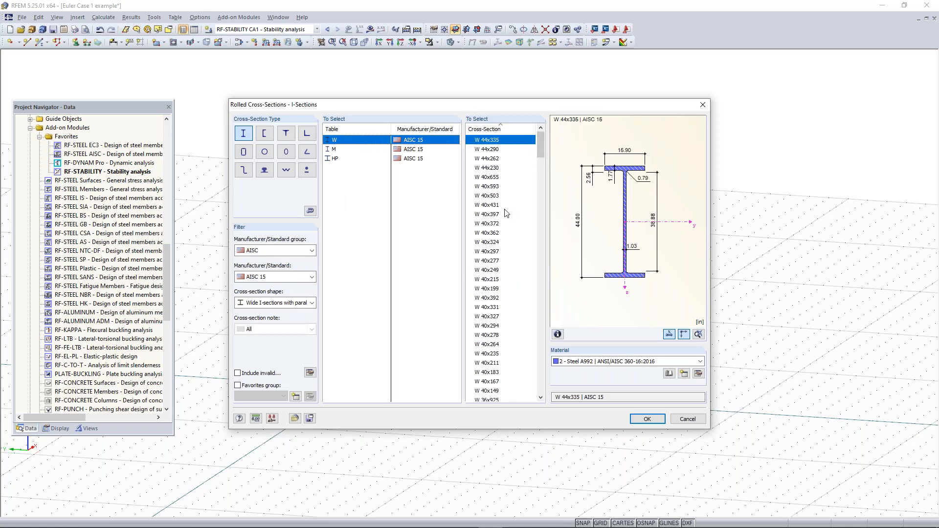
pyautogui.scroll(-3, 506, 213)
pyautogui.scroll(-20, 513, 237)
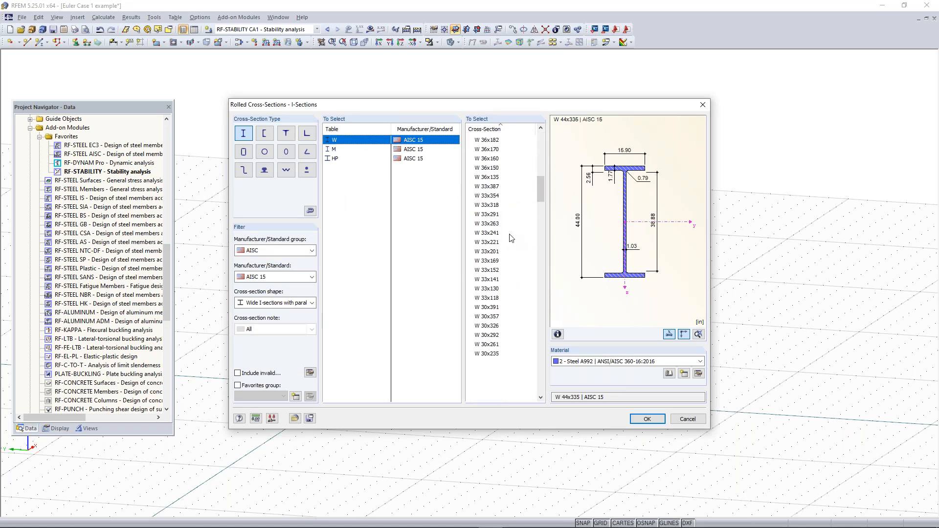
pyautogui.scroll(-18, 517, 250)
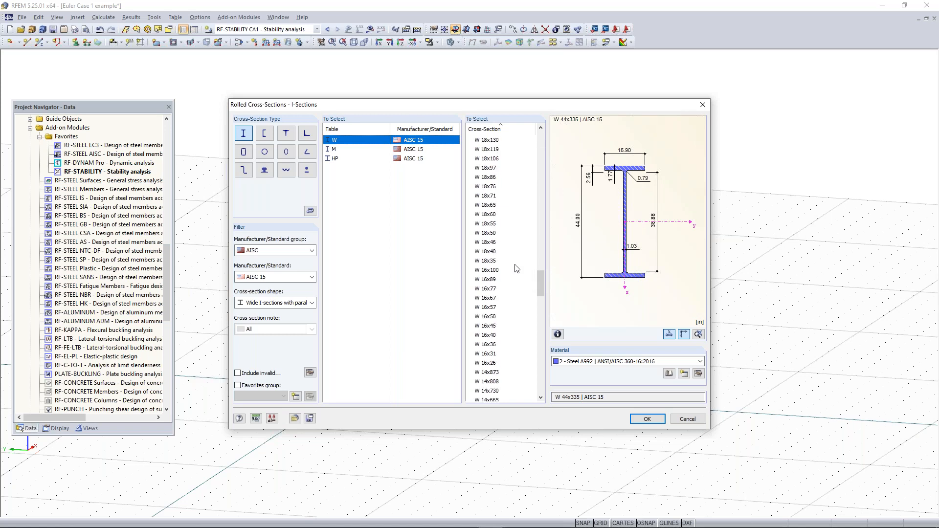
pyautogui.scroll(-20, 510, 275)
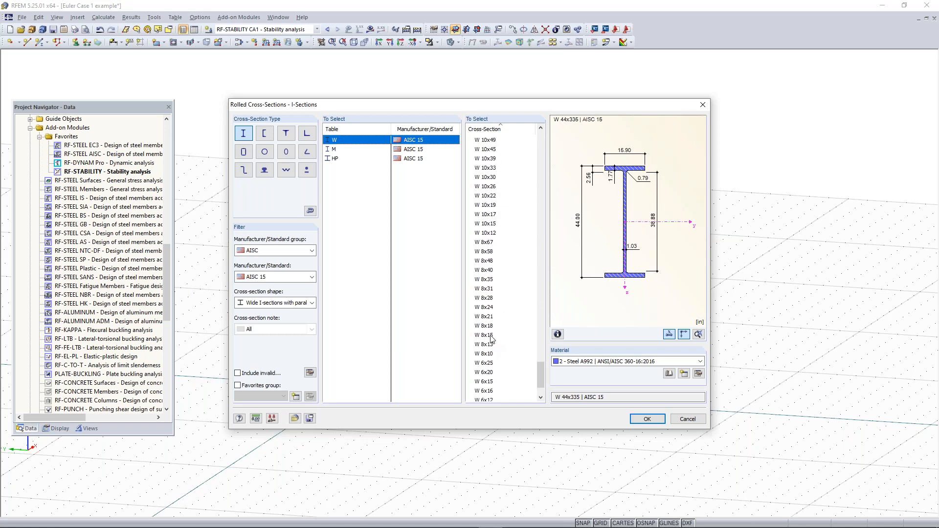
pyautogui.click(491, 337)
pyautogui.click(647, 419)
pyautogui.click(563, 384)
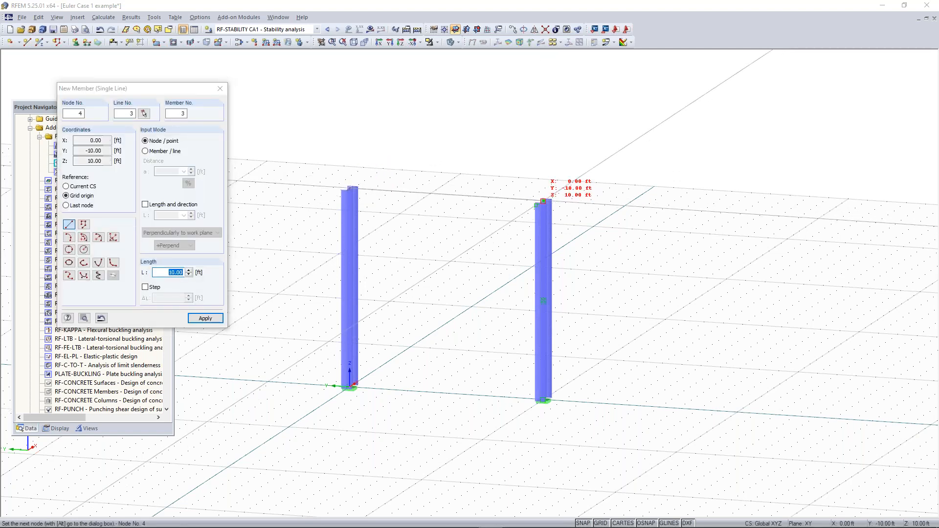
pyautogui.click(543, 199)
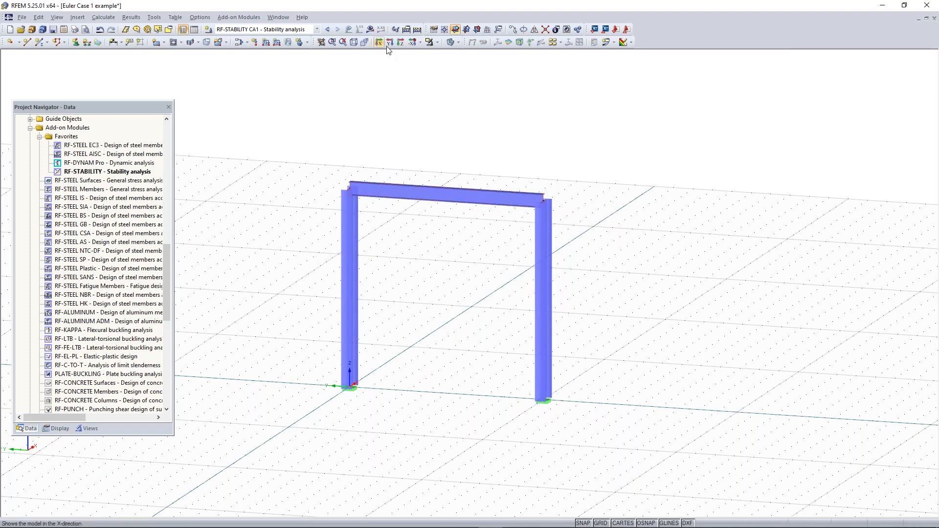
# Switch to load case LC1 and apply the same 5 kip downward nodal load to the top of the second column
pyautogui.click(317, 29)
pyautogui.click(235, 38)
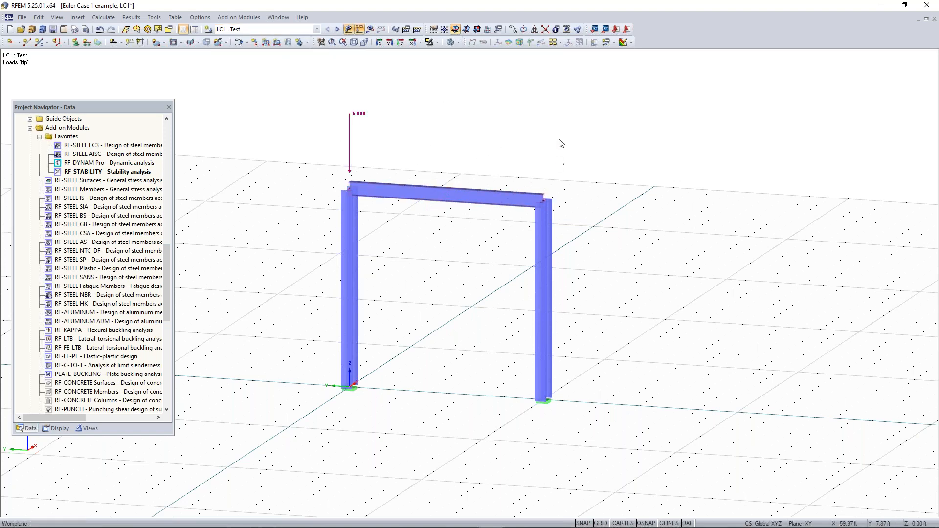
pyautogui.click(545, 201)
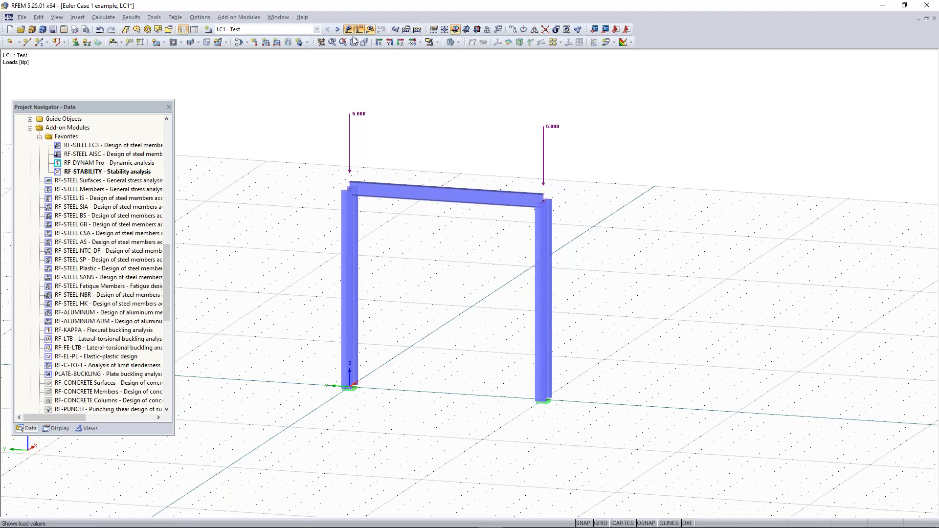
# Apply a uniform member load of -3 kip/ft in the global ZL direction to the beam
pyautogui.click(266, 42)
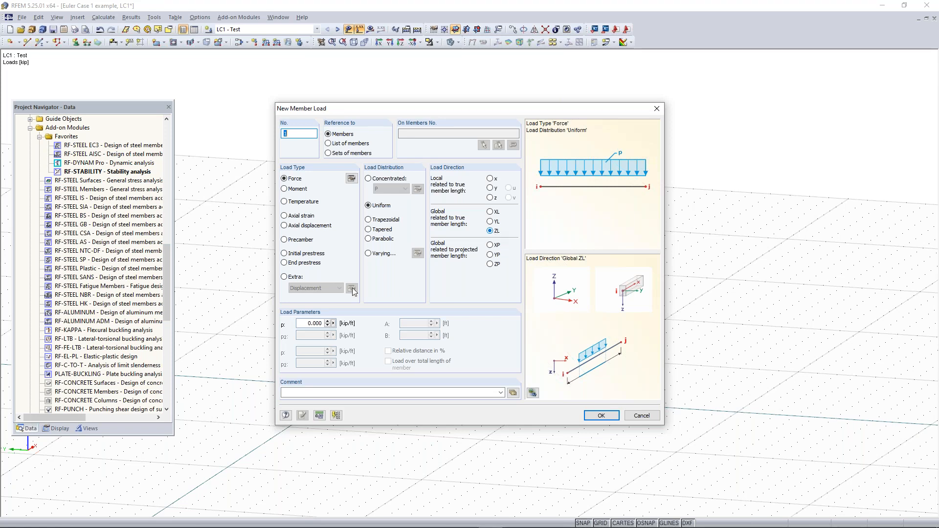
pyautogui.doubleClick(307, 324)
pyautogui.write('-3')
pyautogui.click(601, 415)
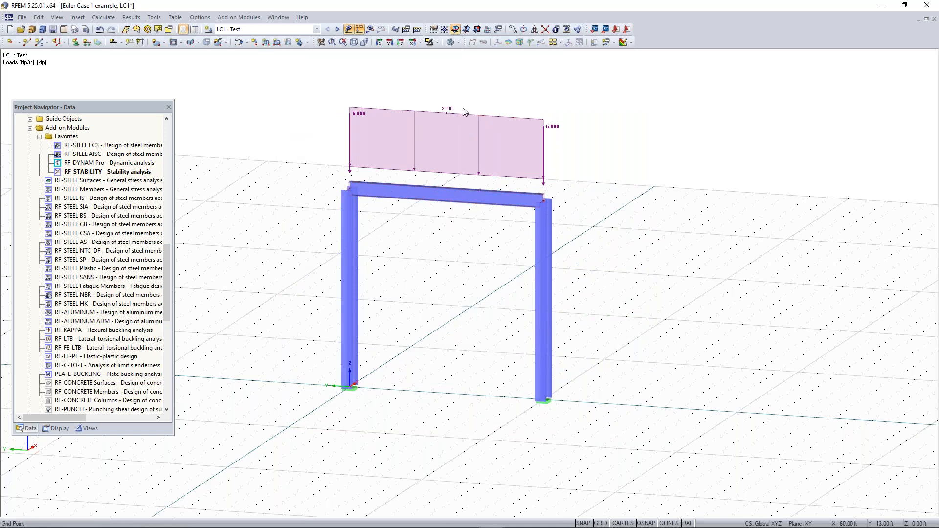
# Calculate the LC1 results for the portal frame and examine the bending moment My diagram on the beam
pyautogui.keyDown('ctrl'); pyautogui.moveTo(457, 119); pyautogui.dragTo(567, 147, button='middle'); pyautogui.keyUp('ctrl')
pyautogui.rightClick(567, 148)
pyautogui.click(444, 223)
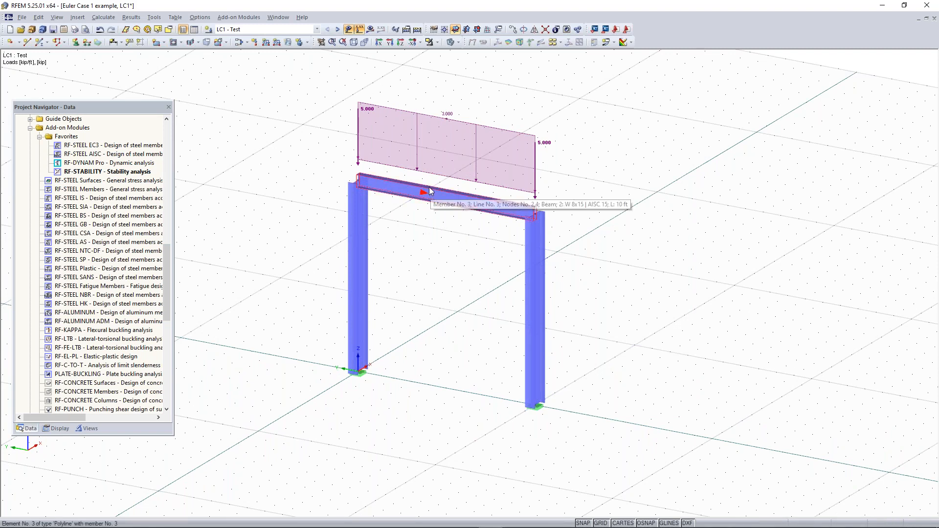
pyautogui.click(371, 29)
pyautogui.click(450, 284)
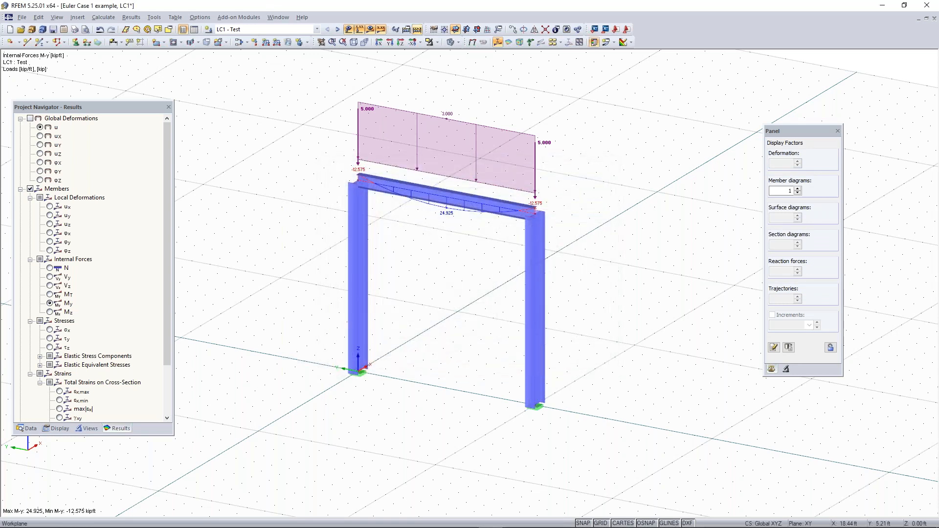
pyautogui.click(274, 30)
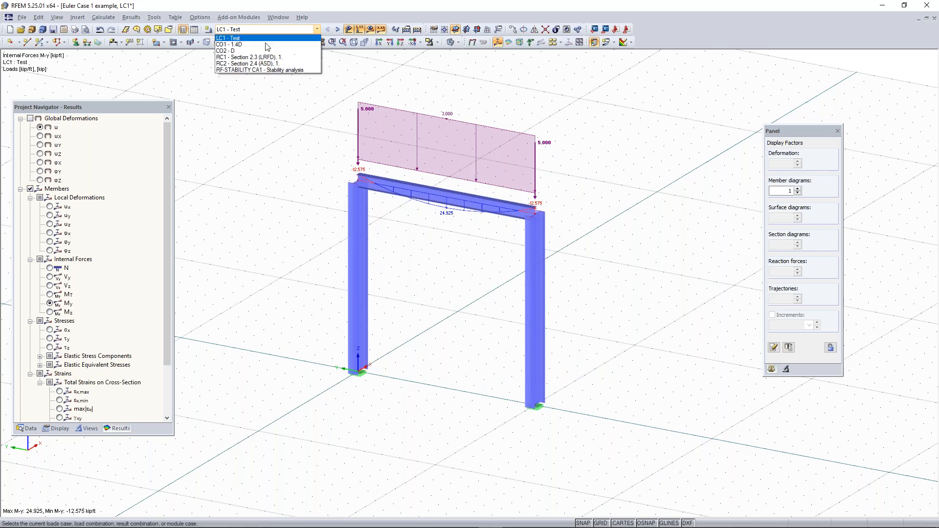
pyautogui.click(268, 31)
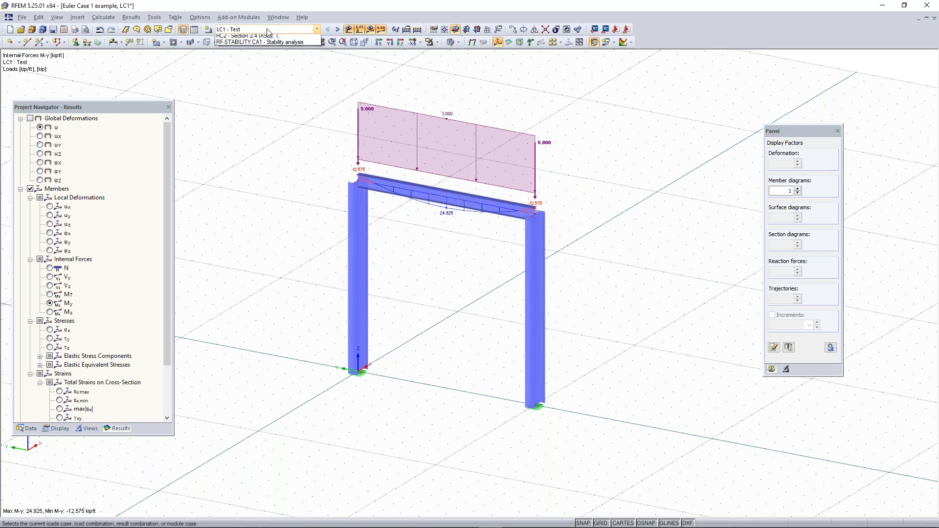
# Switch to the RF-STABILITY CA1 results and compare the portal frame's mode shapes for eigenvectors 1 through 4
pyautogui.click(268, 31)
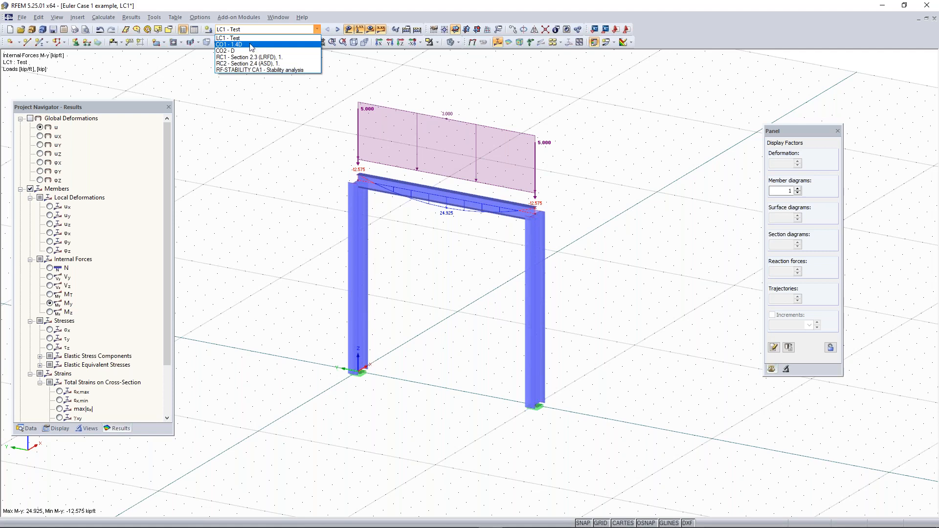
pyautogui.click(263, 71)
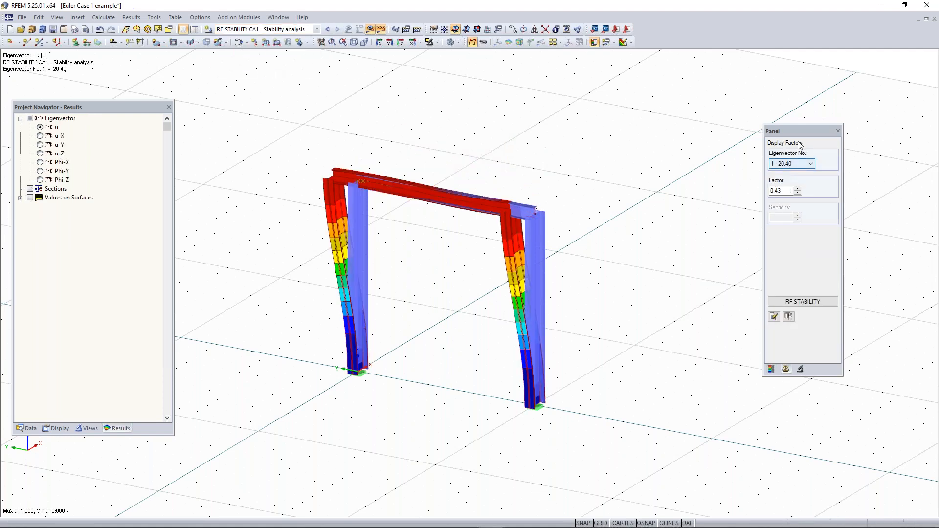
pyautogui.moveTo(802, 135); pyautogui.dragTo(798, 122)
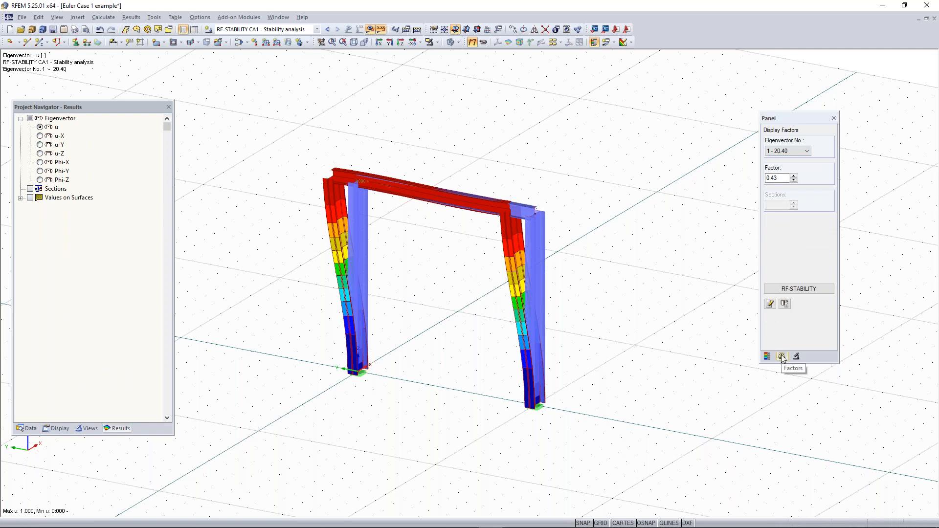
pyautogui.click(794, 155)
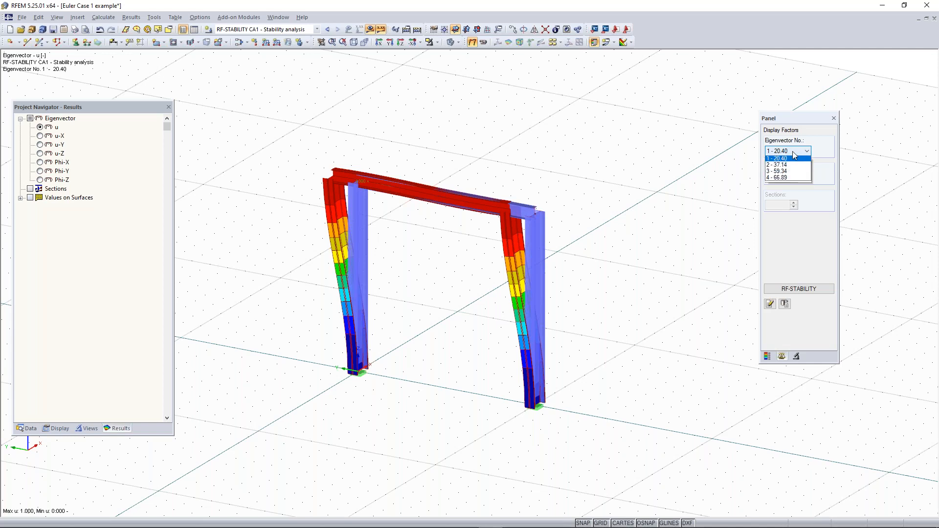
pyautogui.click(793, 169)
pyautogui.click(793, 151)
pyautogui.click(788, 175)
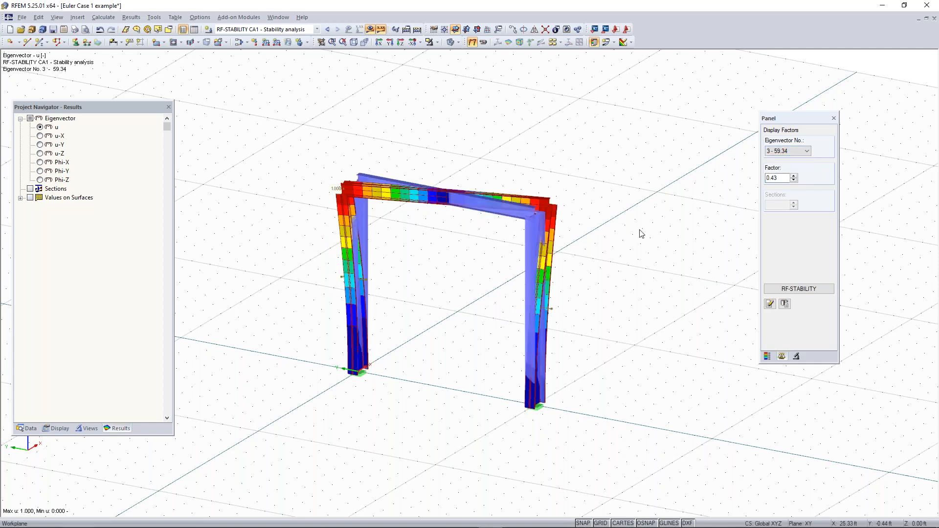
pyautogui.click(778, 153)
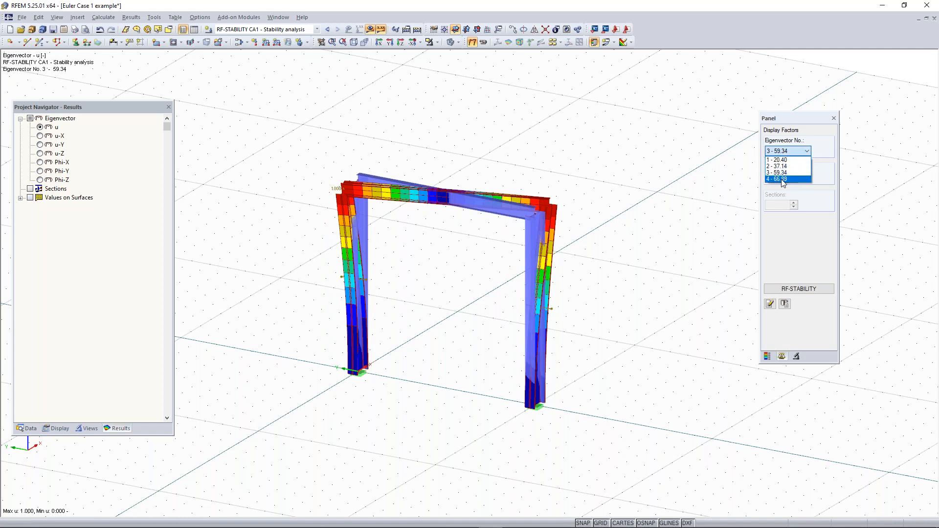
pyautogui.click(783, 179)
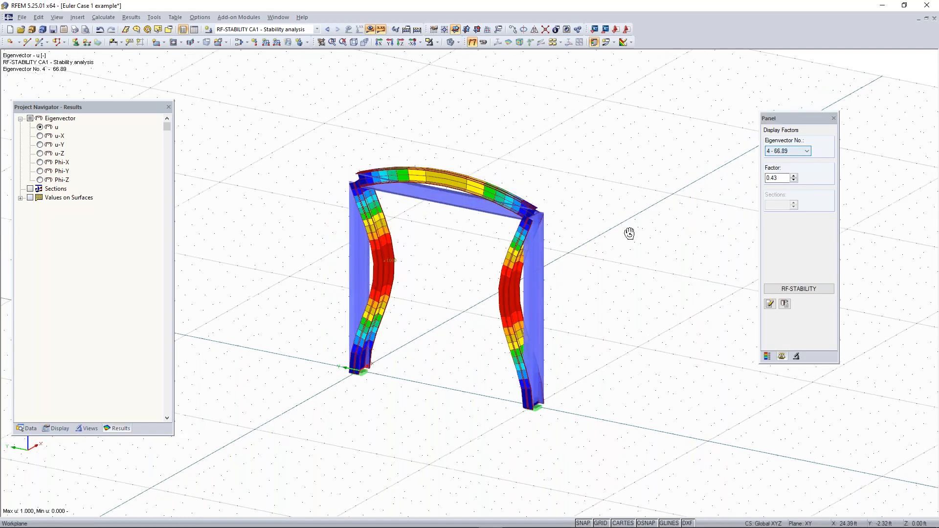
# Go back through eigenvectors 2 and 1 and examine the frame's first buckling shape from another angle
pyautogui.click(784, 156)
pyautogui.click(782, 167)
pyautogui.click(806, 152)
pyautogui.click(782, 162)
pyautogui.moveTo(602, 237); pyautogui.dragTo(536, 218, button='right')
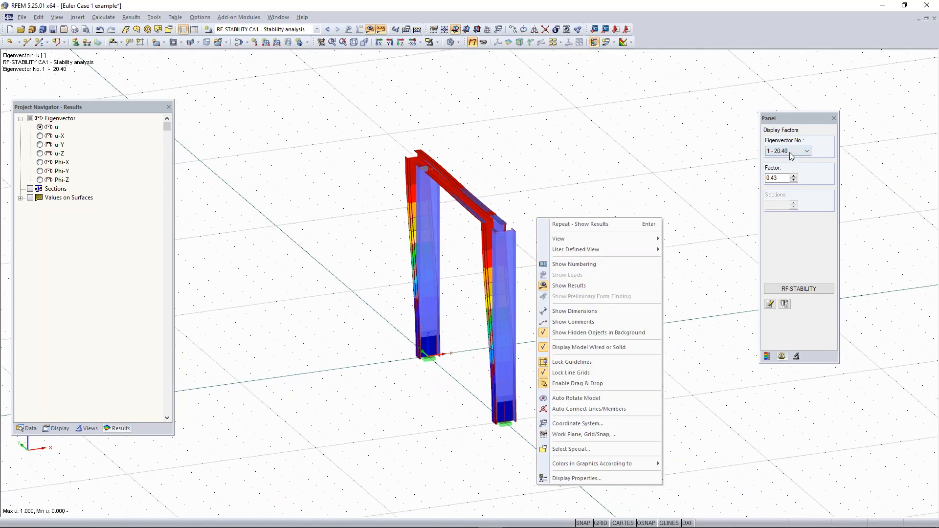
pyautogui.click(791, 156)
# Display eigenvector 3 and examine how the beam and columns deform in this mode from several angles
pyautogui.click(791, 153)
pyautogui.click(782, 174)
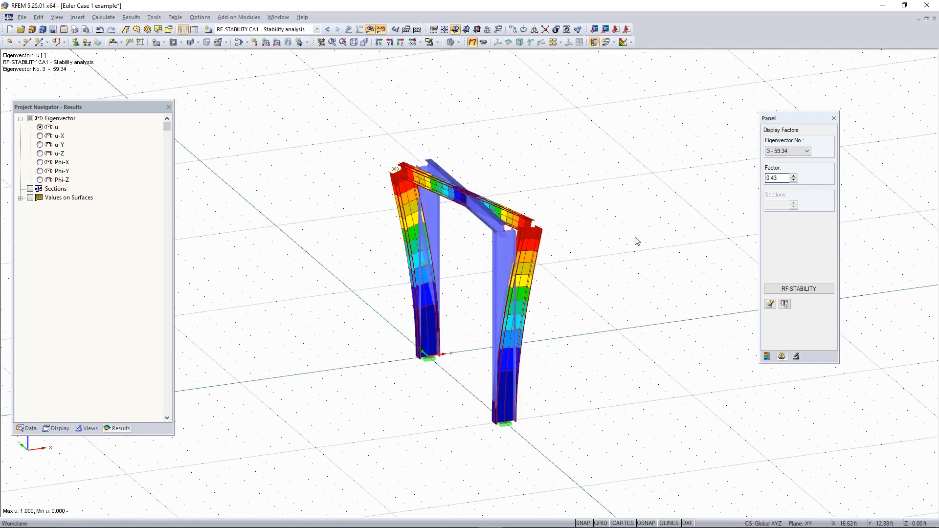
pyautogui.moveTo(603, 239); pyautogui.dragTo(587, 229, button='right')
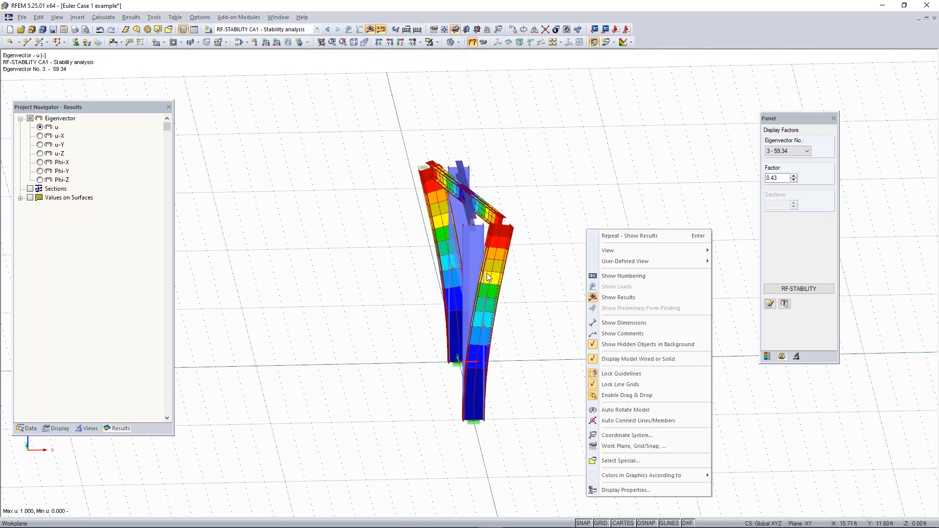
pyautogui.click(563, 177)
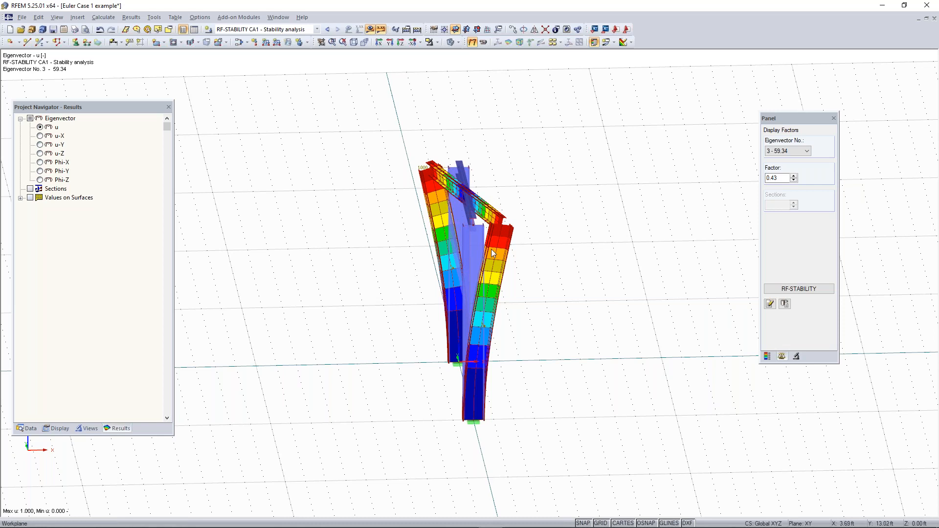
pyautogui.moveTo(370, 294); pyautogui.dragTo(463, 303, button='right')
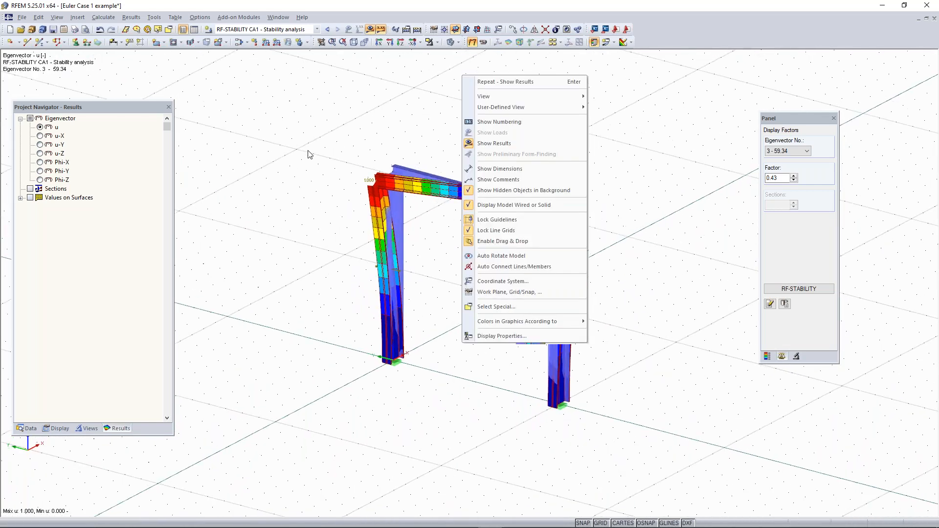
pyautogui.click(347, 160)
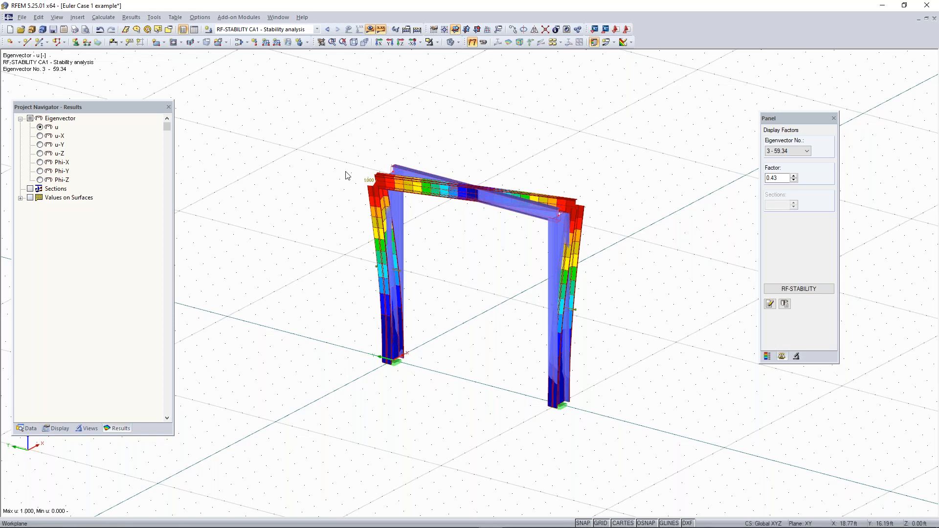
# Add a new nodal support to the top nodes 2 and 4 of the columns, restraining only displacement uY
pyautogui.moveTo(561, 219)
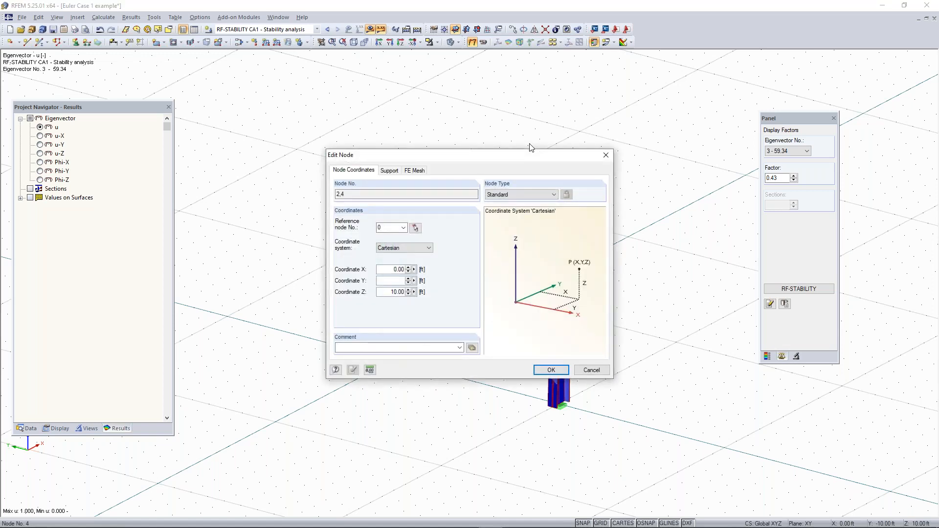
pyautogui.click(391, 170)
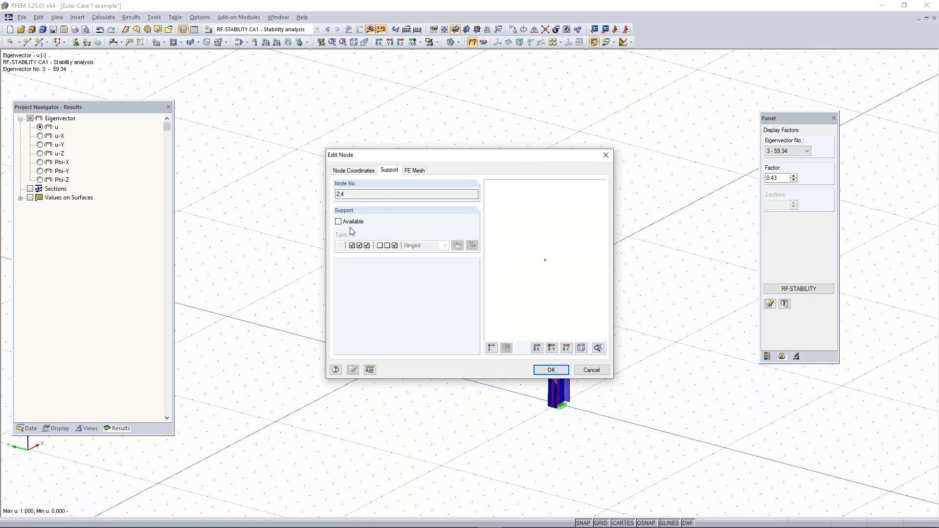
pyautogui.click(341, 223)
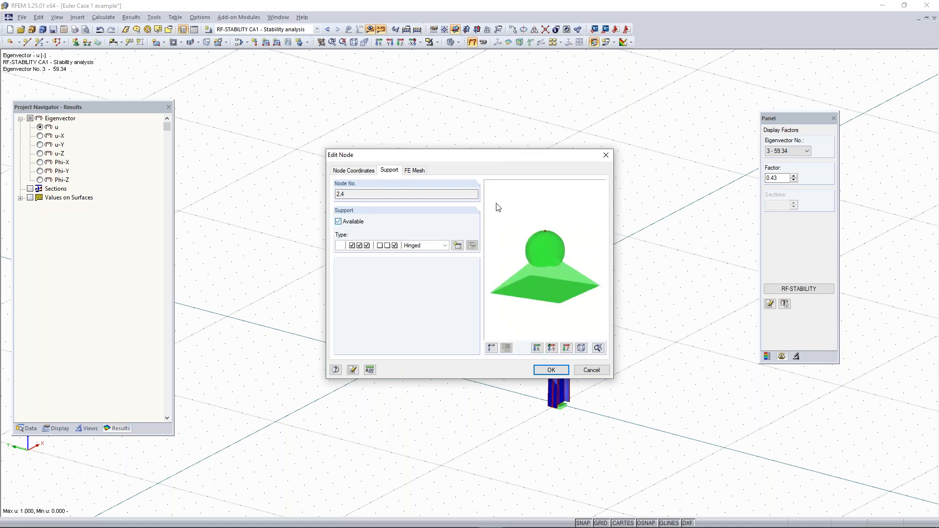
pyautogui.click(457, 245)
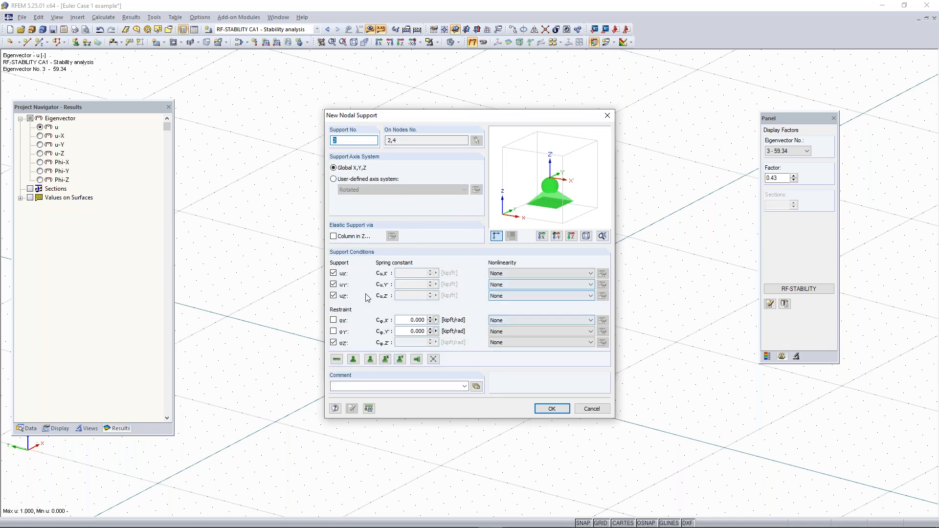
pyautogui.click(333, 274)
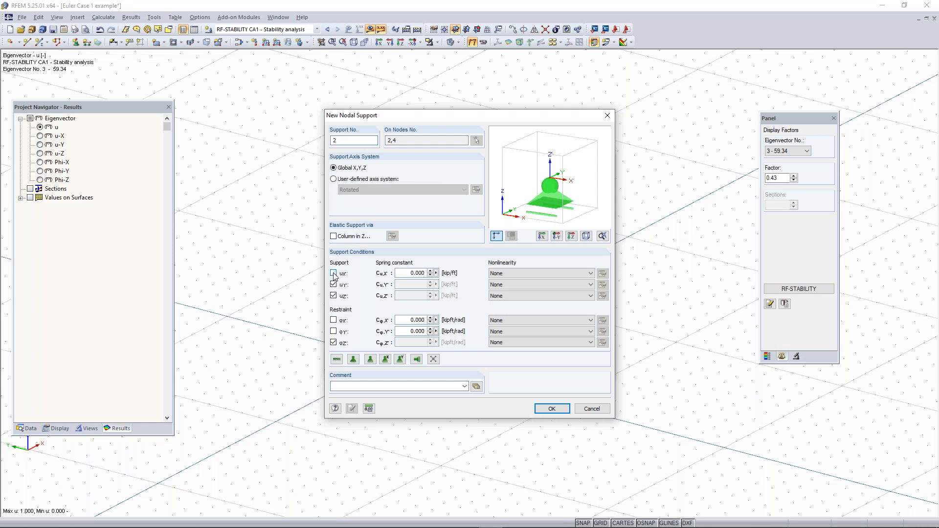
pyautogui.click(333, 296)
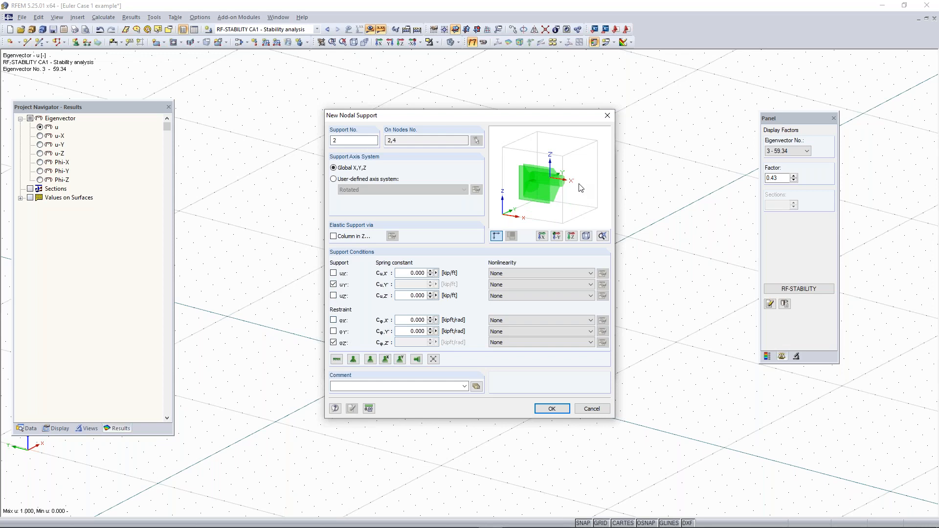
pyautogui.click(333, 342)
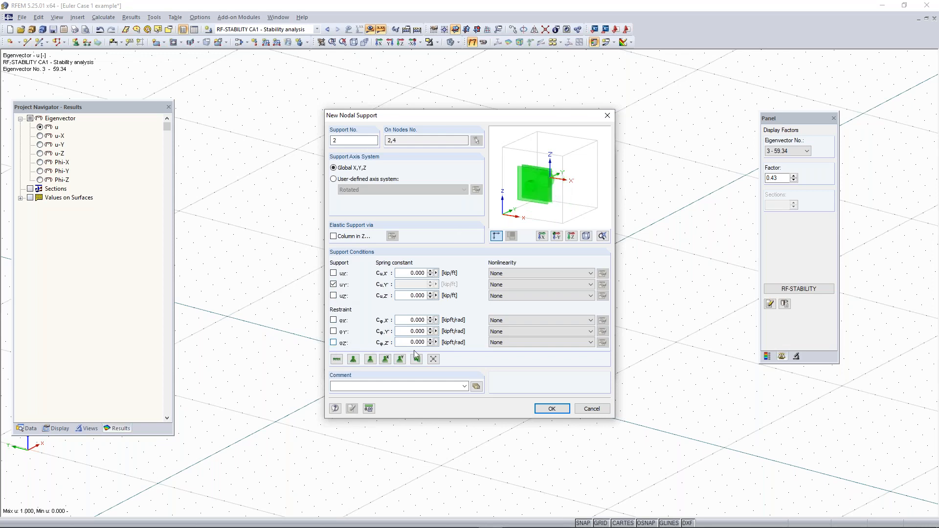
pyautogui.click(562, 411)
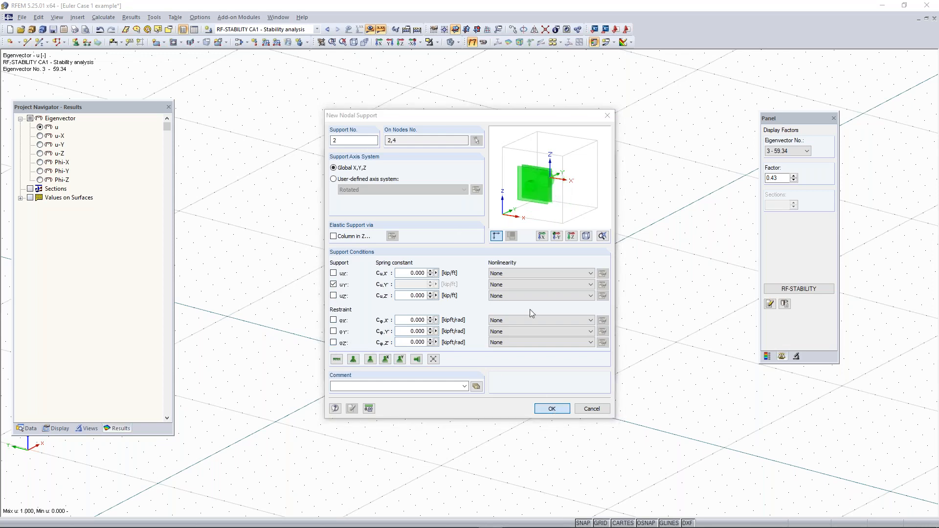
pyautogui.click(552, 370)
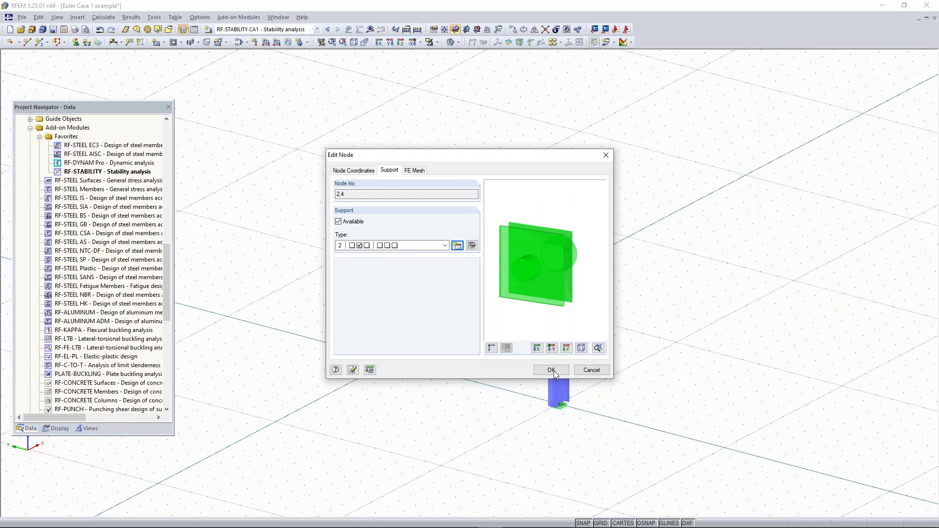
# Edit the support at the column tops so that it restrains only displacement uX instead of uY
pyautogui.keyDown('ctrl'); pyautogui.moveTo(598, 220); pyautogui.dragTo(438, 219, button='middle'); pyautogui.keyUp('ctrl')
pyautogui.keyDown('ctrl'); pyautogui.moveTo(438, 219); pyautogui.dragTo(615, 208, button='right'); pyautogui.keyUp('ctrl')
pyautogui.click(494, 254)
pyautogui.scroll(3, 486, 220)
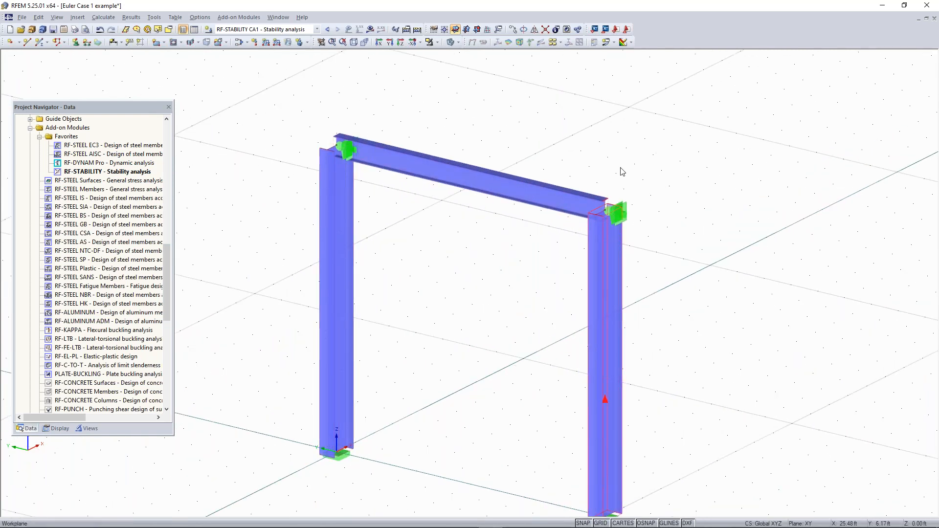
pyautogui.click(620, 213)
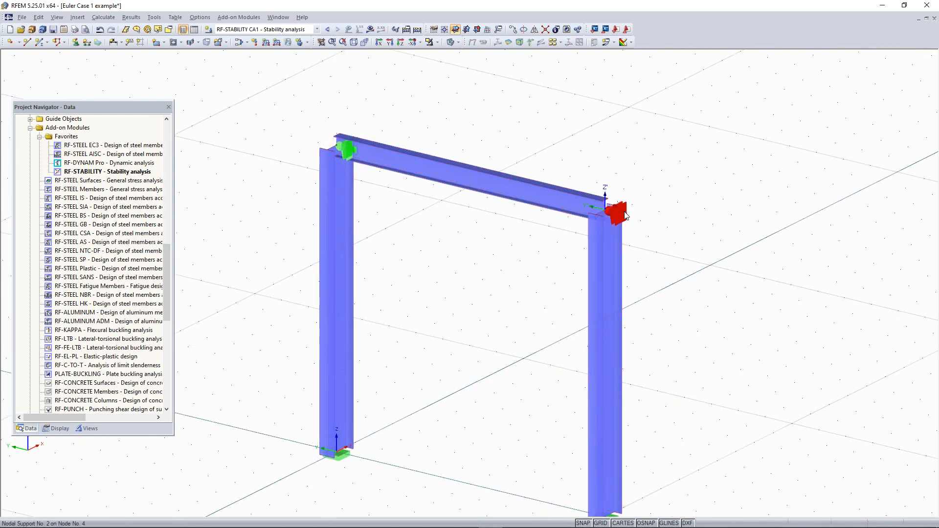
pyautogui.doubleClick(627, 216)
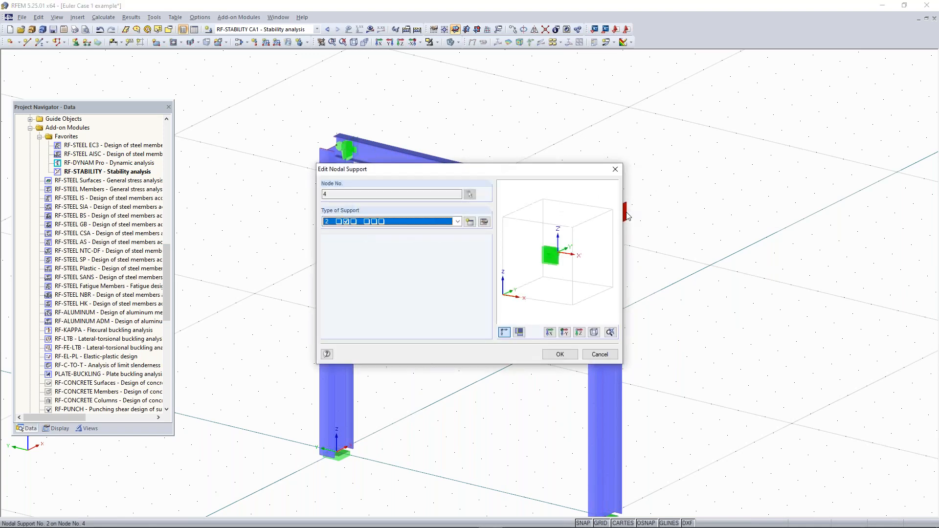
pyautogui.click(487, 230)
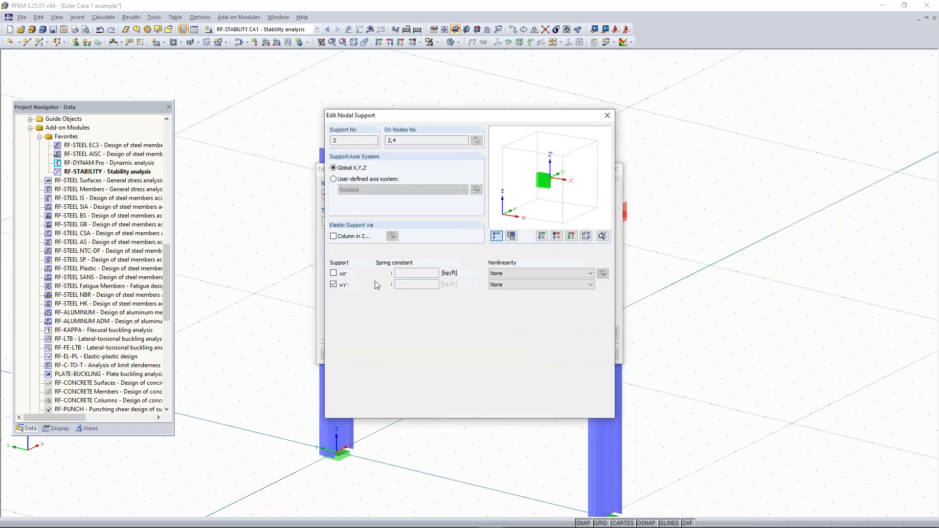
pyautogui.click(333, 273)
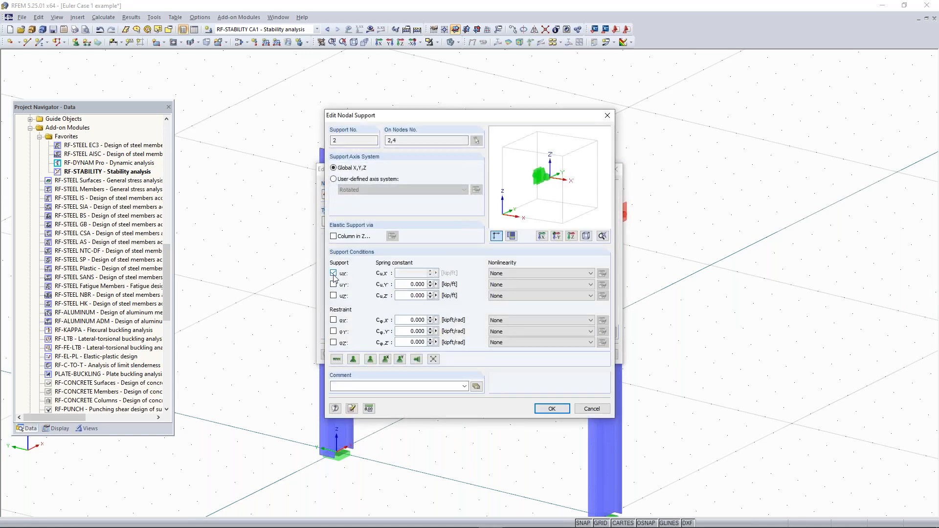
pyautogui.click(552, 409)
pyautogui.click(558, 354)
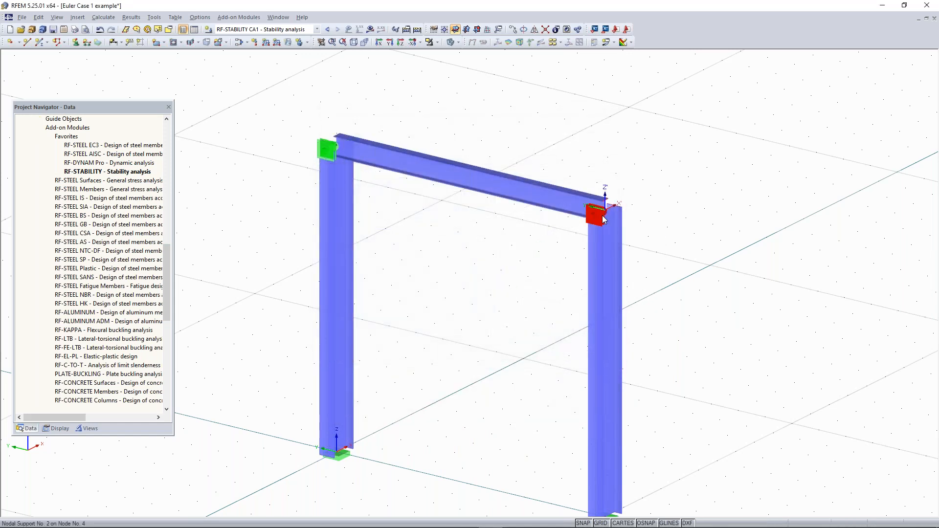
# Recalculate the RF-STABILITY CA1 stability analysis with the supports at the column tops and display its results
pyautogui.keyDown('ctrl'); pyautogui.moveTo(686, 230); pyautogui.dragTo(570, 226, button='middle'); pyautogui.keyUp('ctrl')
pyautogui.rightClick(570, 226)
pyautogui.click(511, 230)
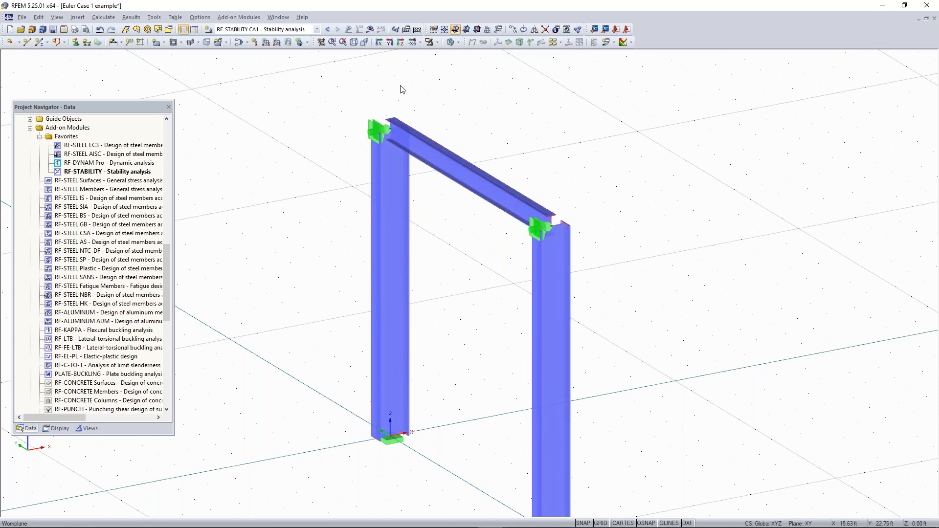
pyautogui.click(371, 31)
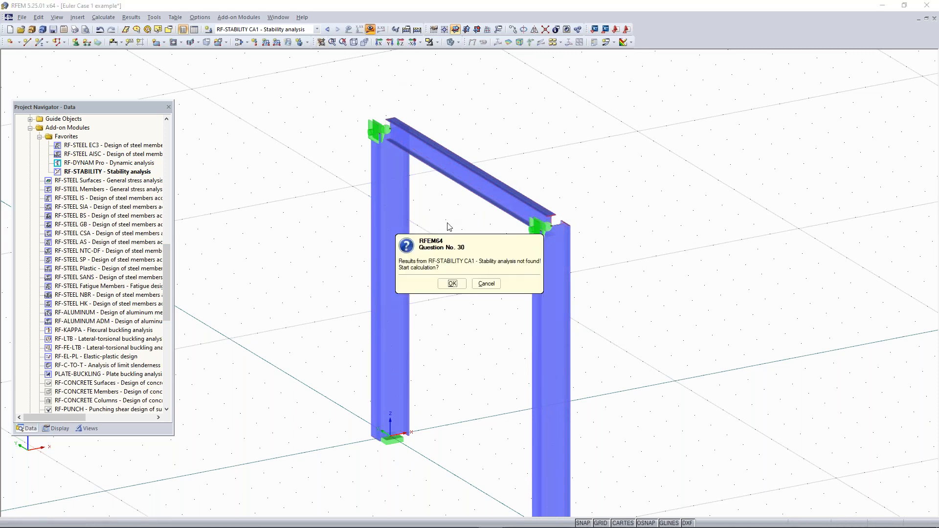
pyautogui.click(491, 288)
pyautogui.click(418, 29)
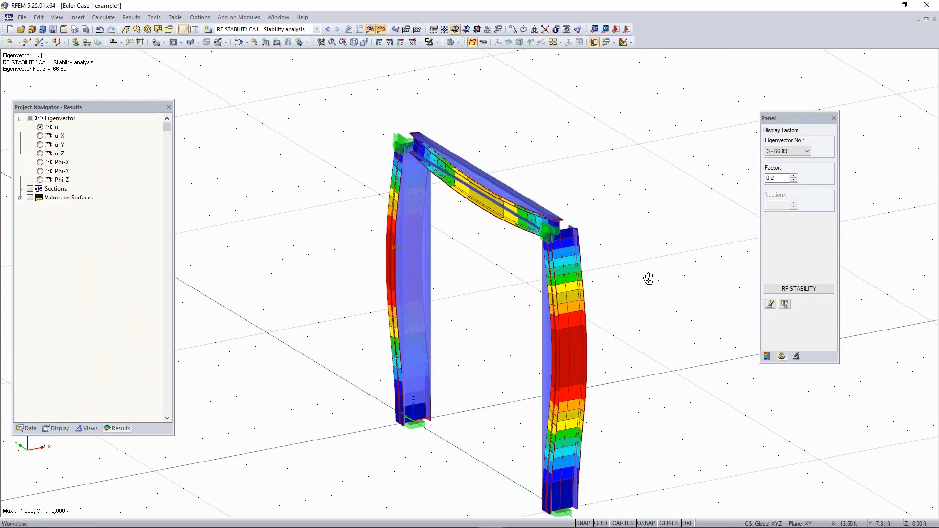
# Review the mode shapes of eigenvectors 1 through 4 for the frame with supported column tops
pyautogui.moveTo(648, 278); pyautogui.dragTo(615, 240, button='middle')
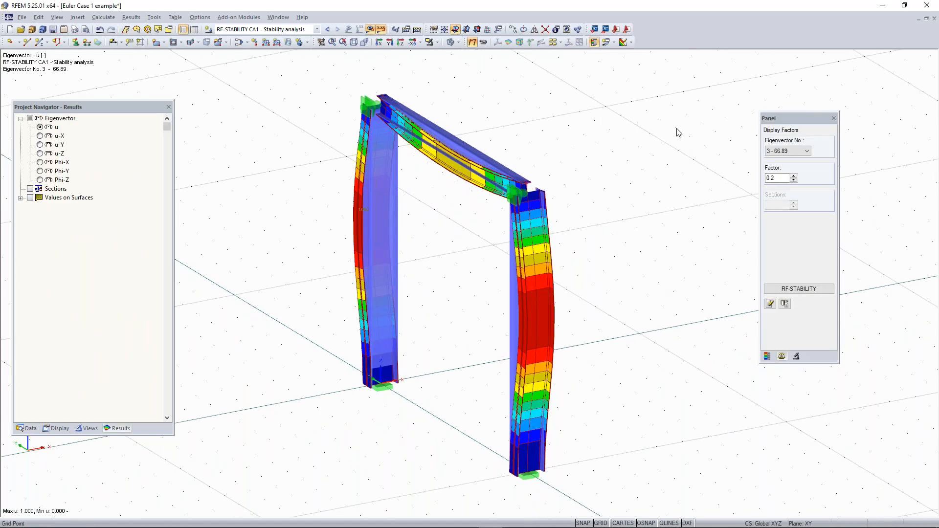
pyautogui.click(803, 152)
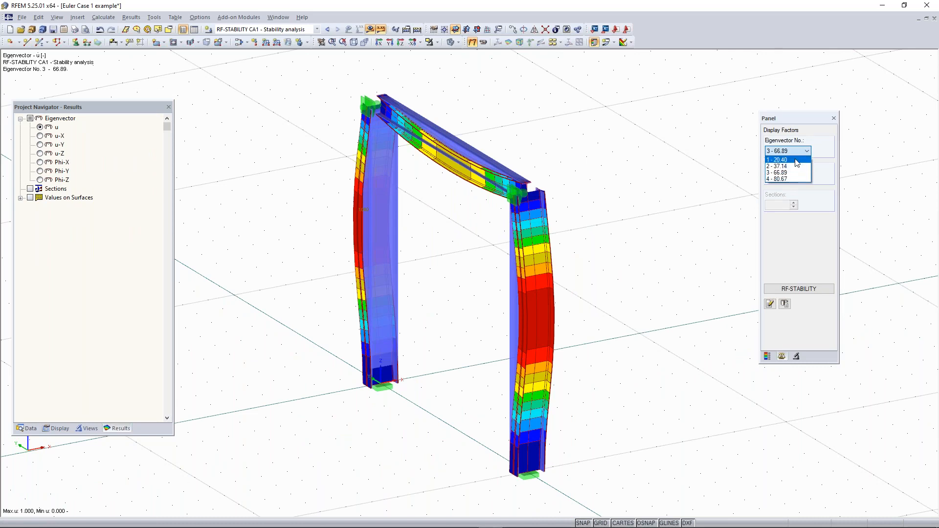
pyautogui.click(798, 160)
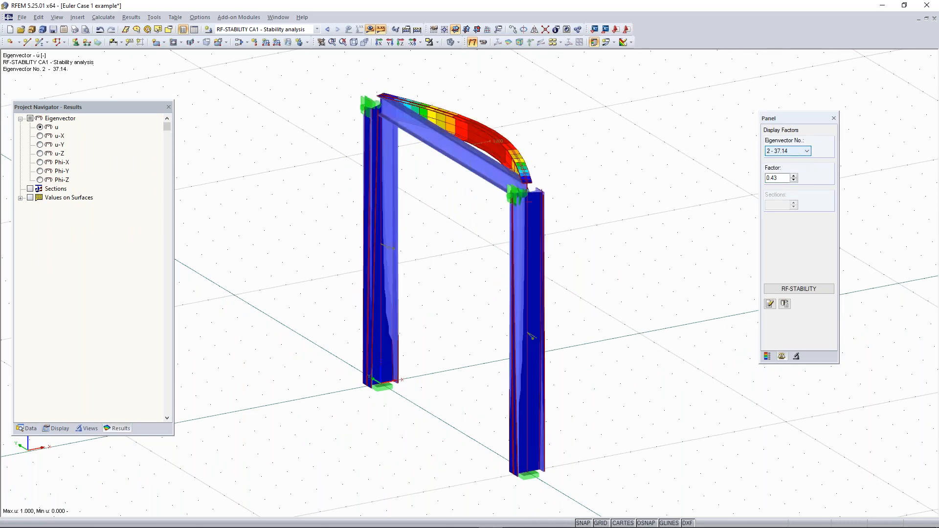
pyautogui.keyDown('ctrl'); pyautogui.moveTo(686, 235); pyautogui.dragTo(710, 228, button='middle'); pyautogui.keyUp('ctrl')
pyautogui.scroll(-1, 809, 148)
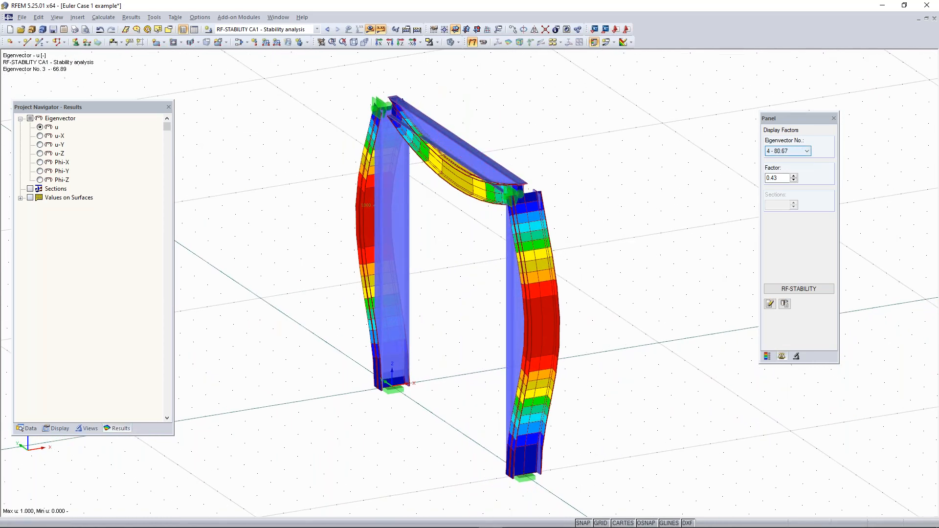
# Return to the mode shape of eigenvector 1 and examine the frame's deformation from different angles
pyautogui.scroll(3, 803, 152)
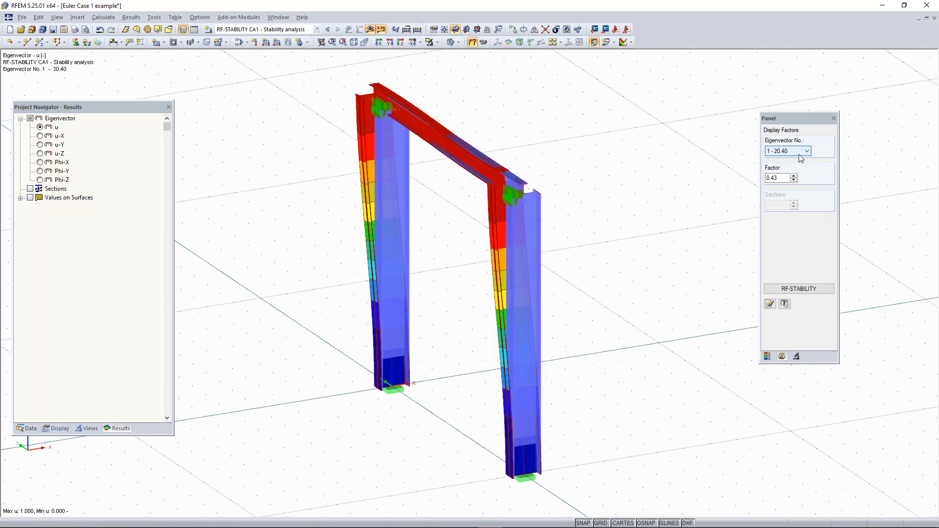
pyautogui.click(793, 154)
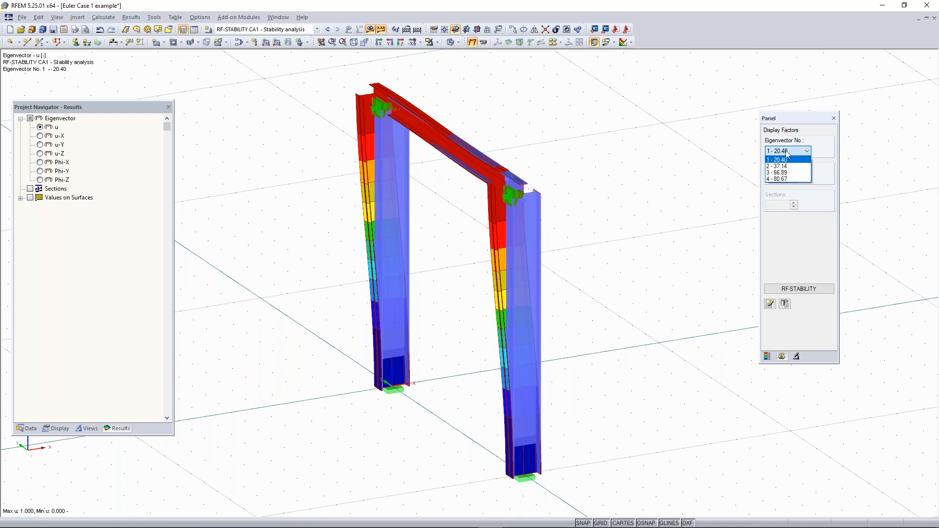
pyautogui.click(788, 159)
pyautogui.scroll(-2, 577, 201)
pyautogui.moveTo(603, 247); pyautogui.dragTo(680, 222, button='middle')
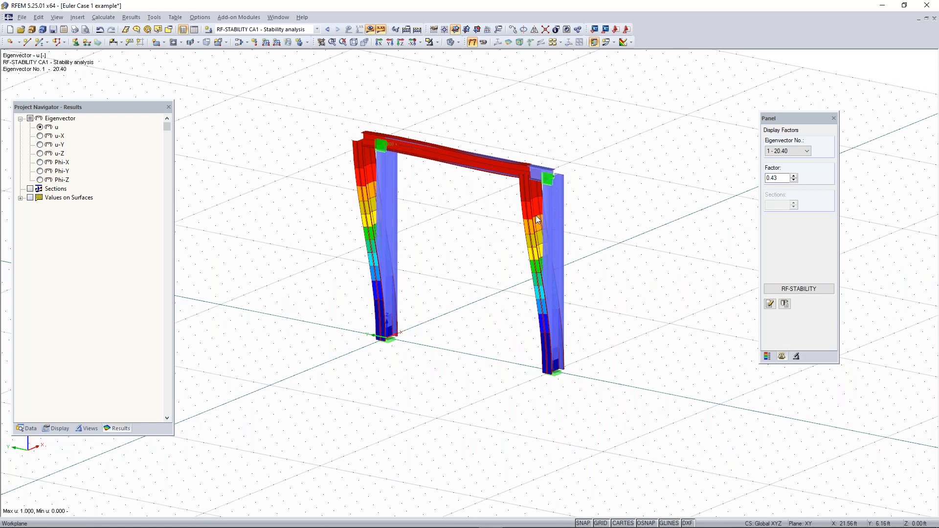
pyautogui.scroll(-1, 612, 200)
pyautogui.keyDown('ctrl'); pyautogui.moveTo(624, 206); pyautogui.dragTo(562, 218, button='middle'); pyautogui.keyUp('ctrl')
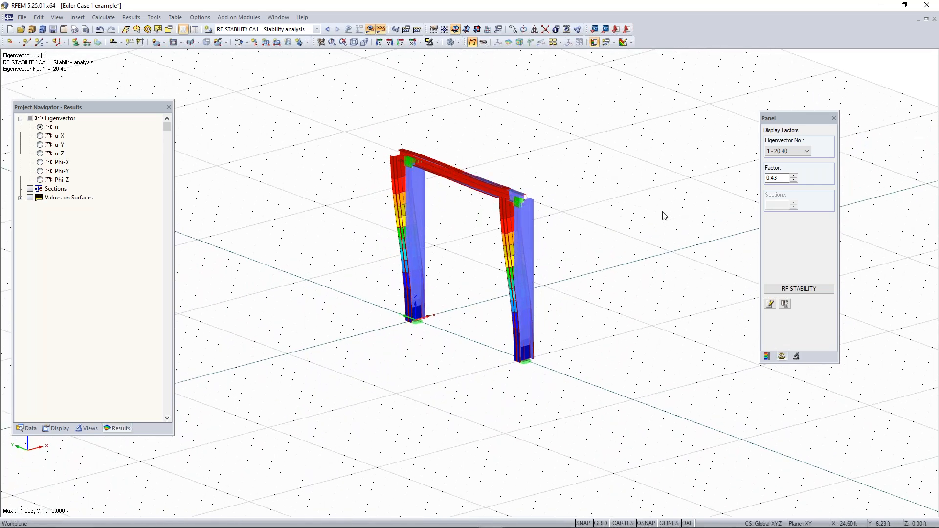
# Switch to the PowerPoint slide show and bring up the Any Questions discussion slide
pyautogui.press('super')
pyautogui.moveTo(443, 516)
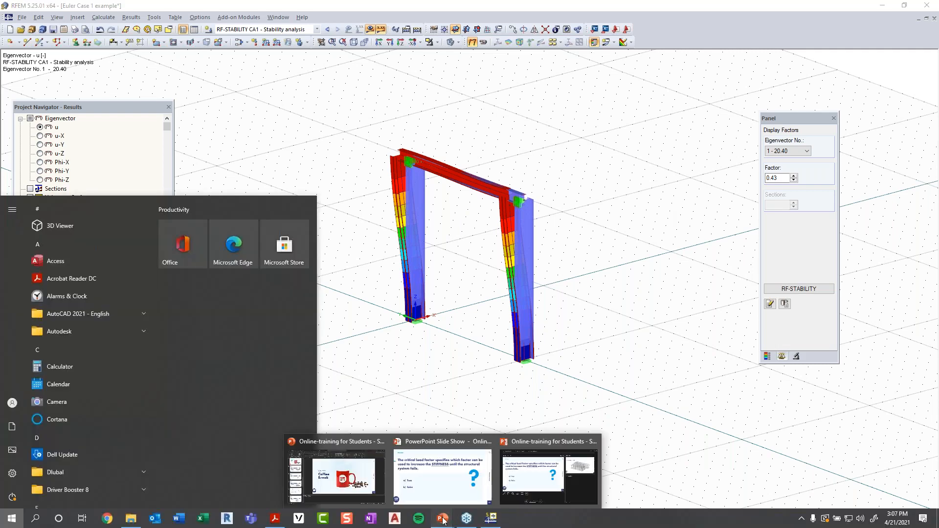
pyautogui.click(489, 484)
pyautogui.click(572, 312)
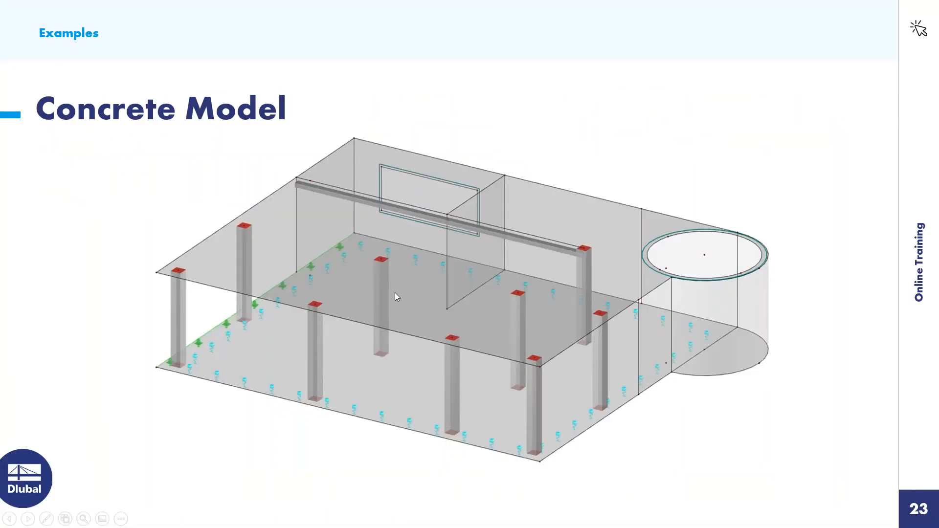
pyautogui.press('Left')
pyautogui.press('Left')
pyautogui.press('Left')
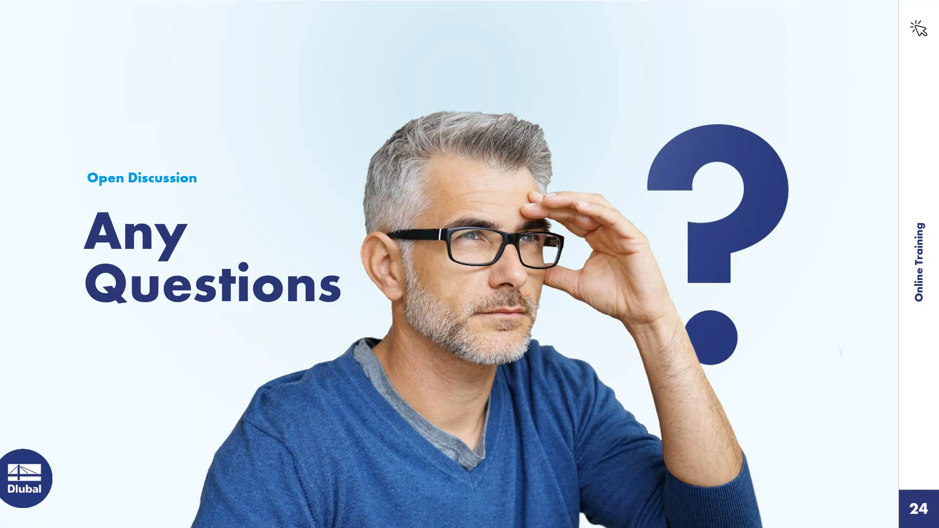
# Leave the slide show and switch back to the frame model in RFEM
pyautogui.rightClick(600, 284)
pyautogui.click(542, 386)
pyautogui.press('super')
pyautogui.click(492, 519)
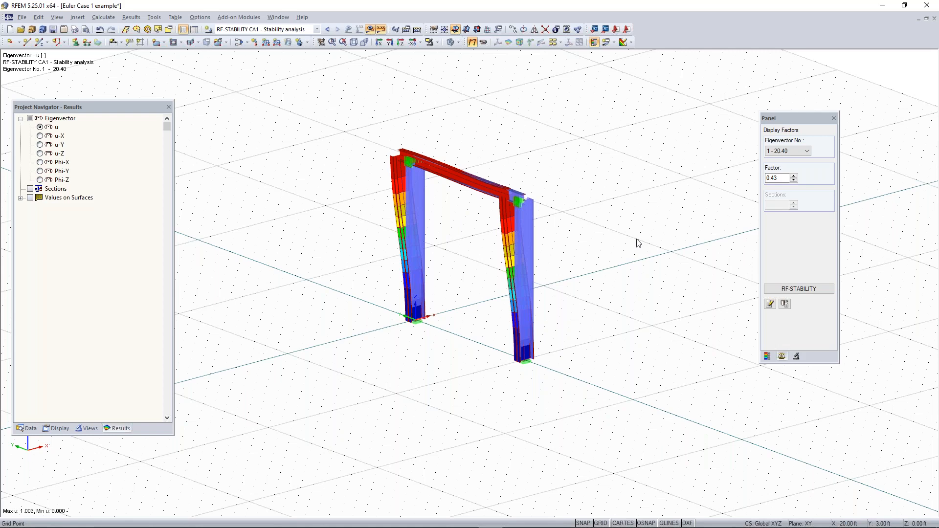
# Display the frame in wireframe mode, hide the stability results, and inspect the bare column member
pyautogui.moveTo(579, 332); pyautogui.dragTo(568, 353, button='middle')
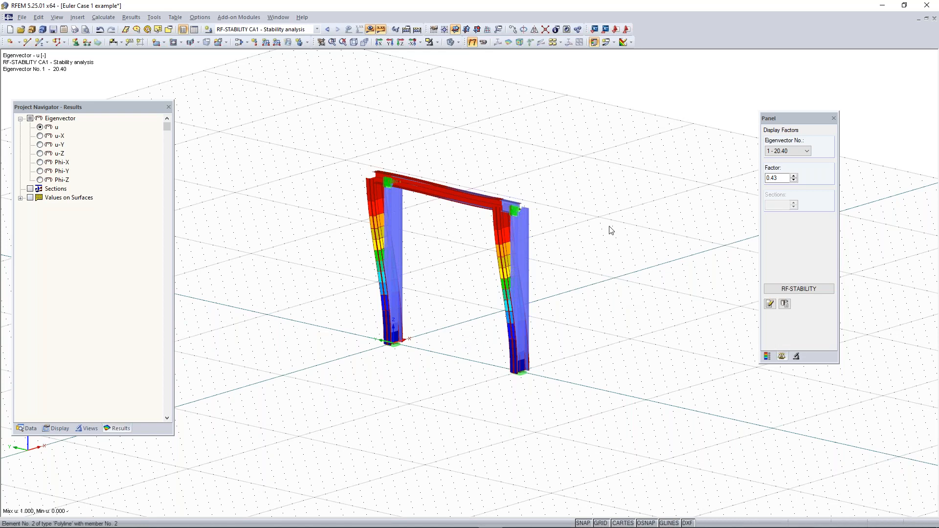
pyautogui.click(451, 42)
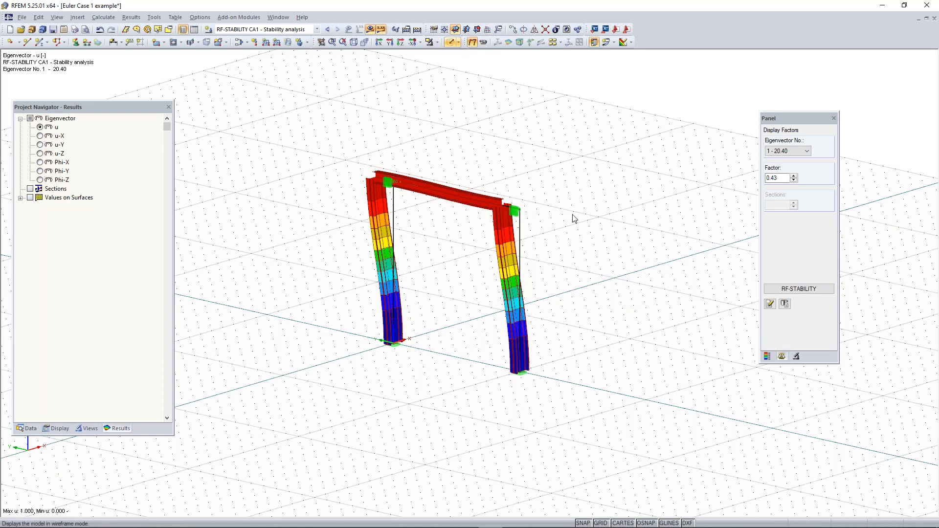
pyautogui.click(370, 29)
pyautogui.scroll(5, 531, 275)
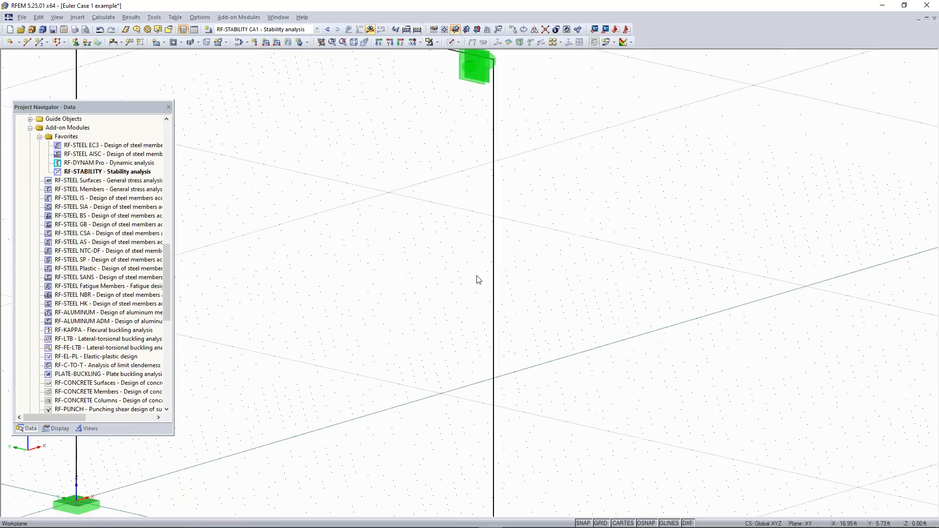
pyautogui.scroll(-5, 509, 260)
pyautogui.scroll(-1, 504, 259)
pyautogui.click(502, 260)
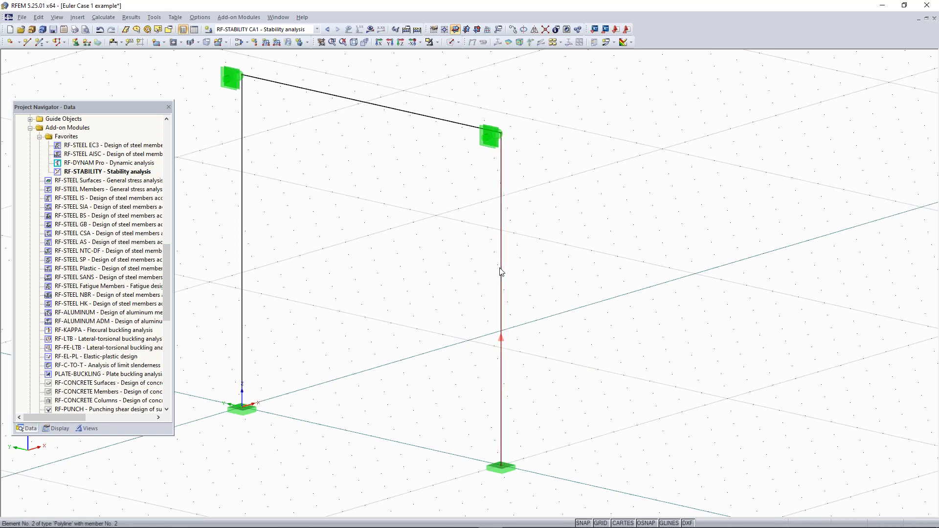
pyautogui.click(576, 307)
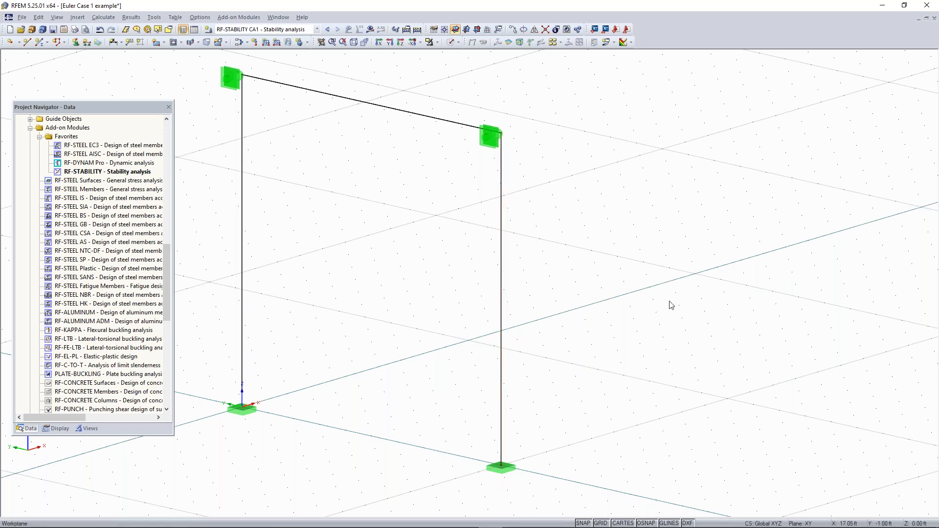
pyautogui.click(502, 316)
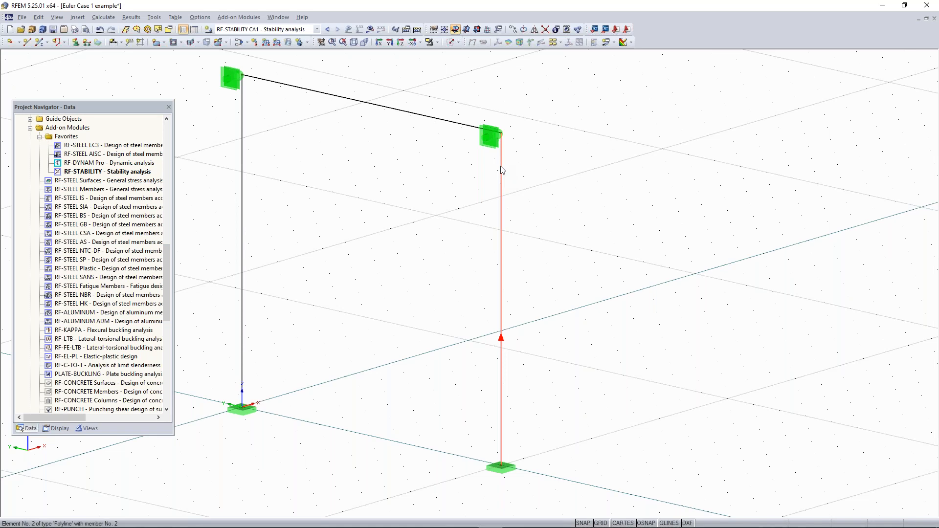
pyautogui.scroll(-2, 539, 259)
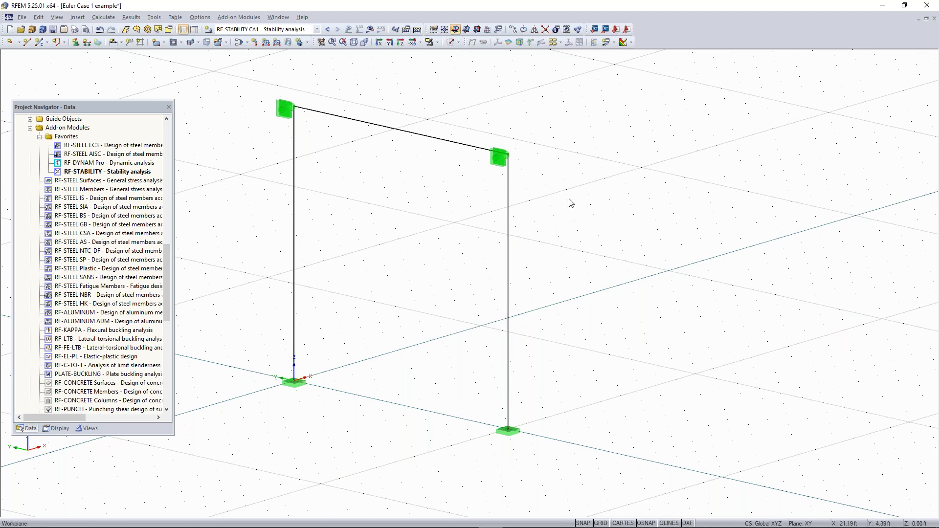
pyautogui.scroll(-1, 521, 223)
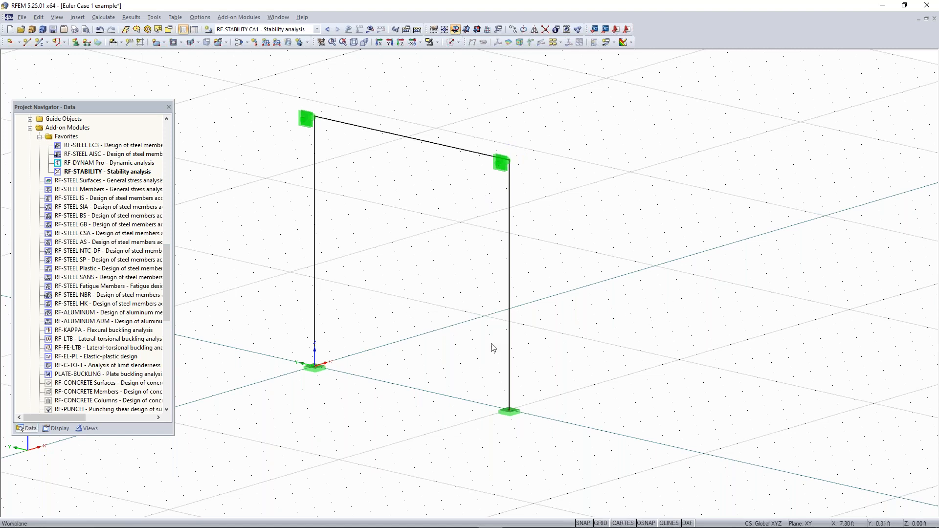
pyautogui.scroll(-1, 532, 300)
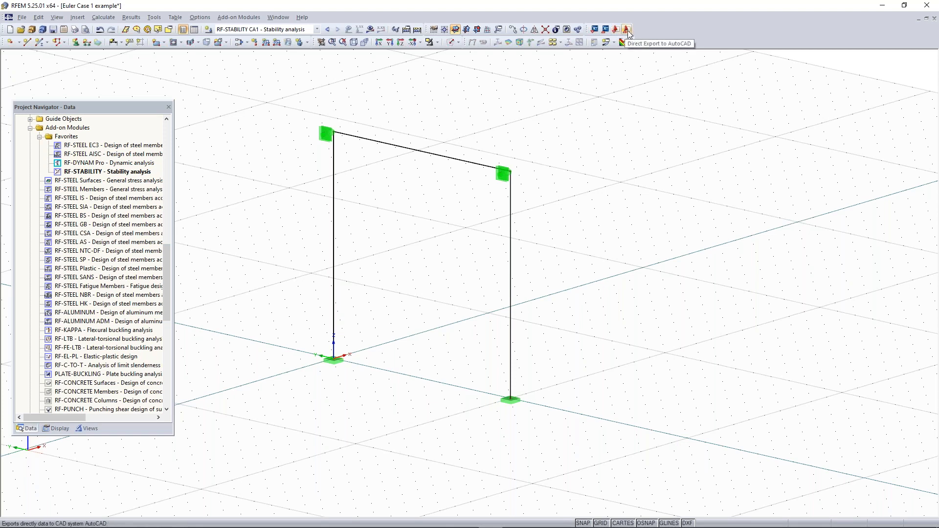
# Review the file formats and direct interfaces available for importing a model, and close the import settings
pyautogui.click(23, 17)
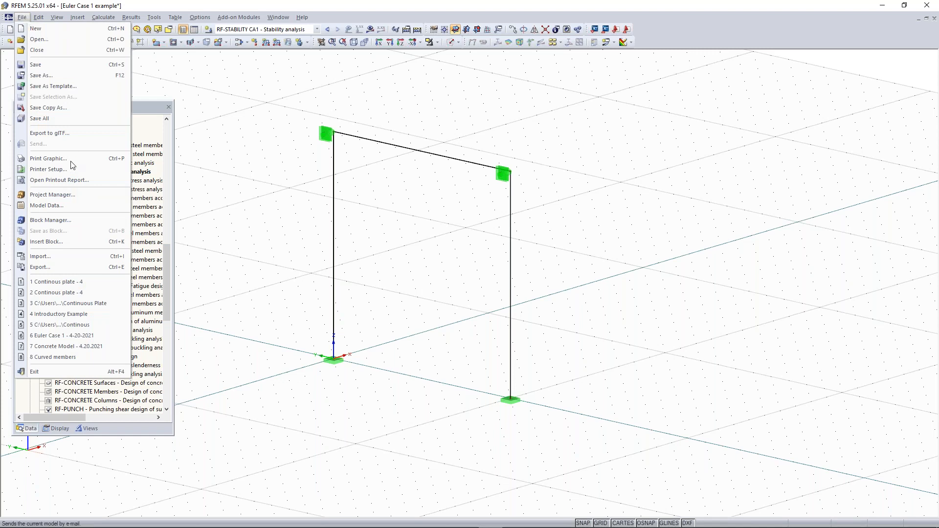
pyautogui.click(55, 258)
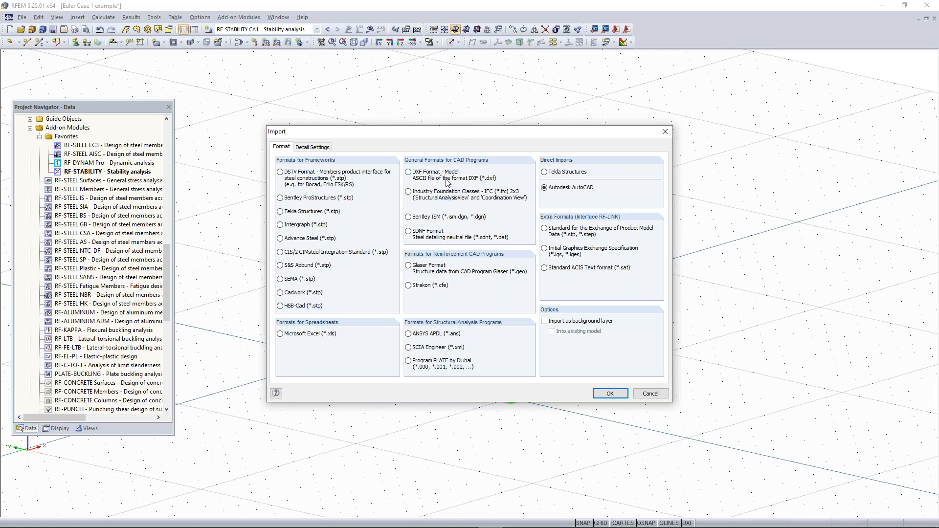
pyautogui.click(669, 137)
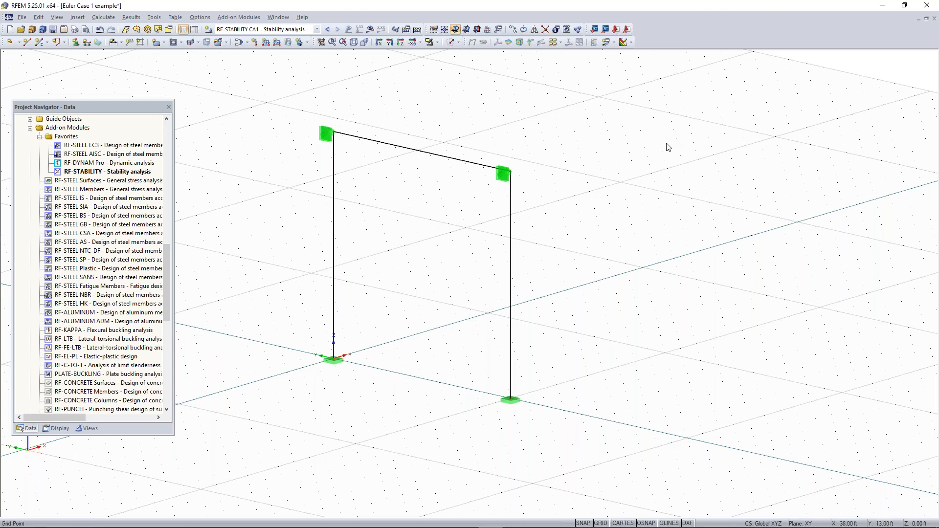
# Try the Cable member type for the horizontal W 8x15 member and discard the edit
pyautogui.scroll(-1, 442, 151)
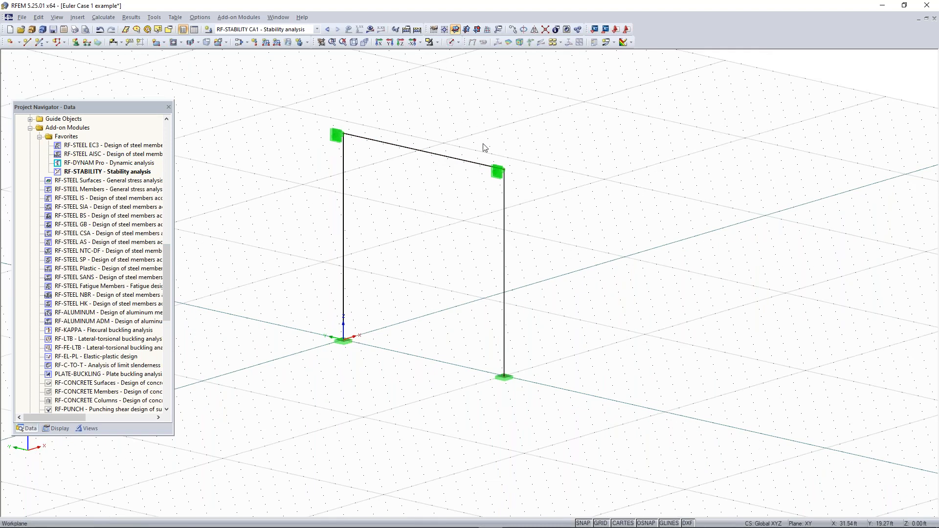
pyautogui.keyDown('ctrl'); pyautogui.moveTo(471, 147); pyautogui.dragTo(448, 159, button='middle'); pyautogui.keyUp('ctrl')
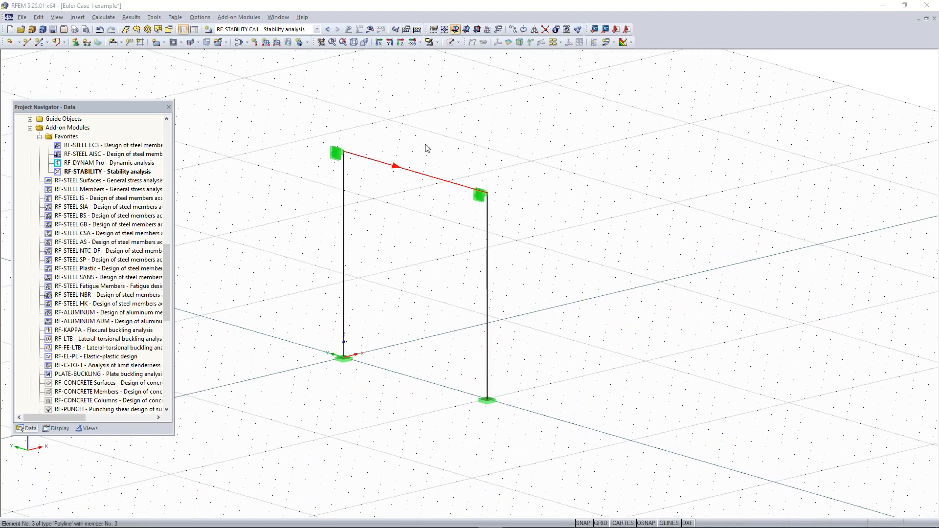
pyautogui.doubleClick(425, 180)
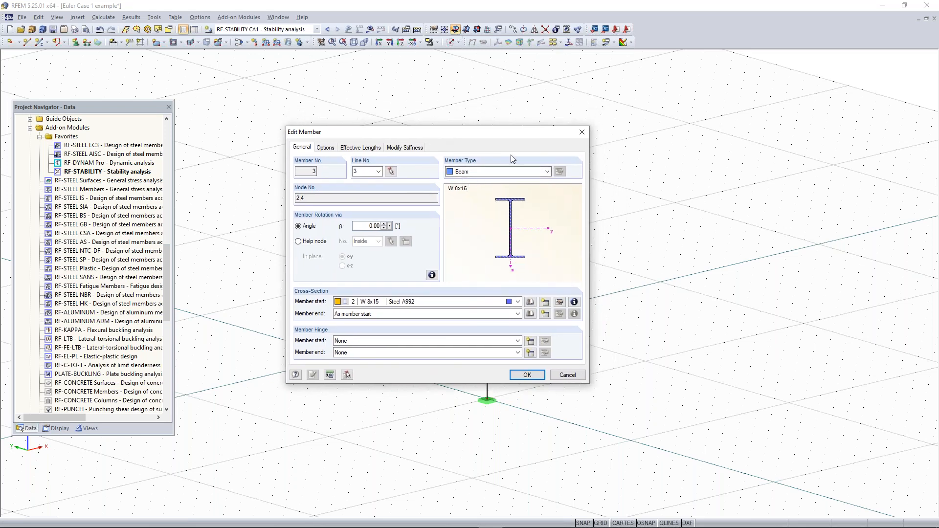
pyautogui.click(506, 172)
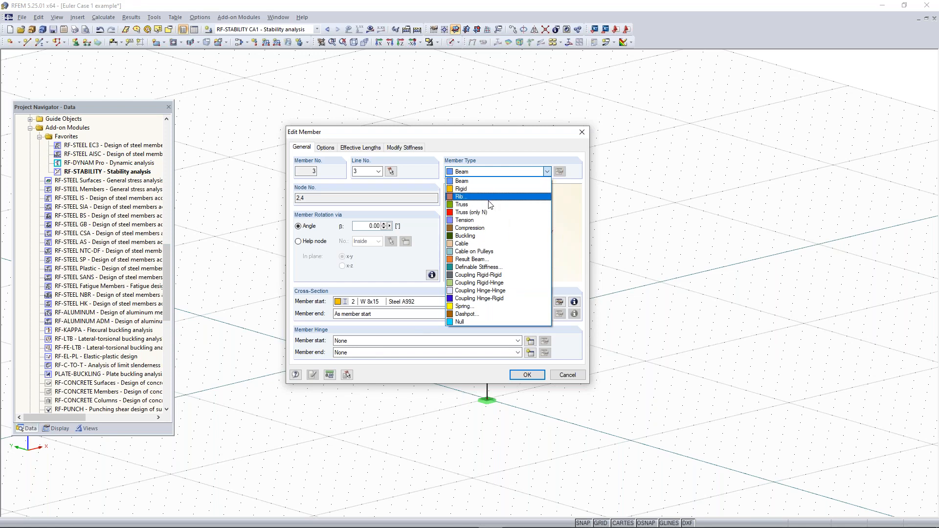
pyautogui.click(485, 243)
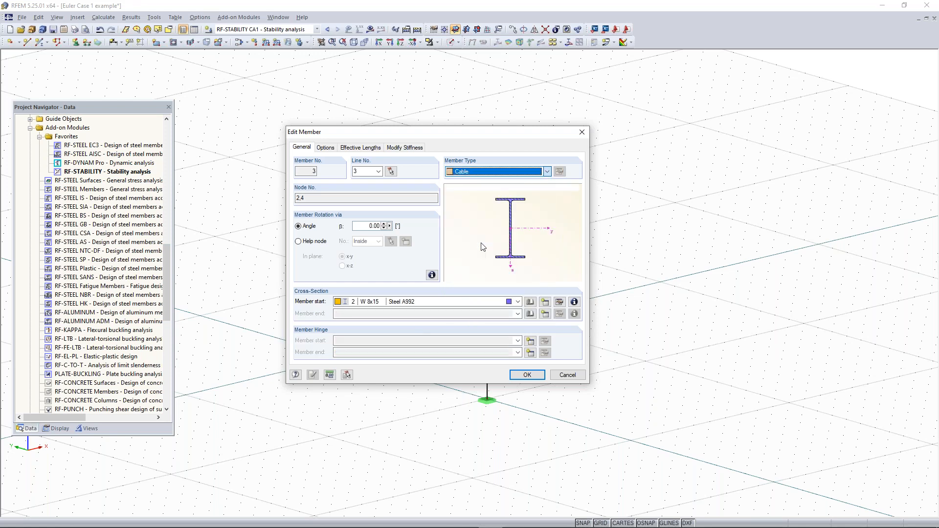
pyautogui.click(480, 172)
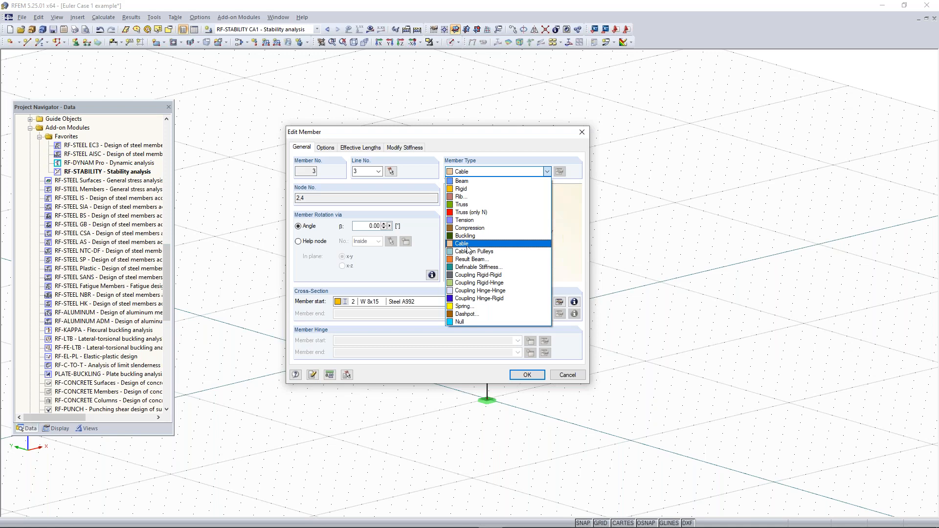
pyautogui.click(464, 244)
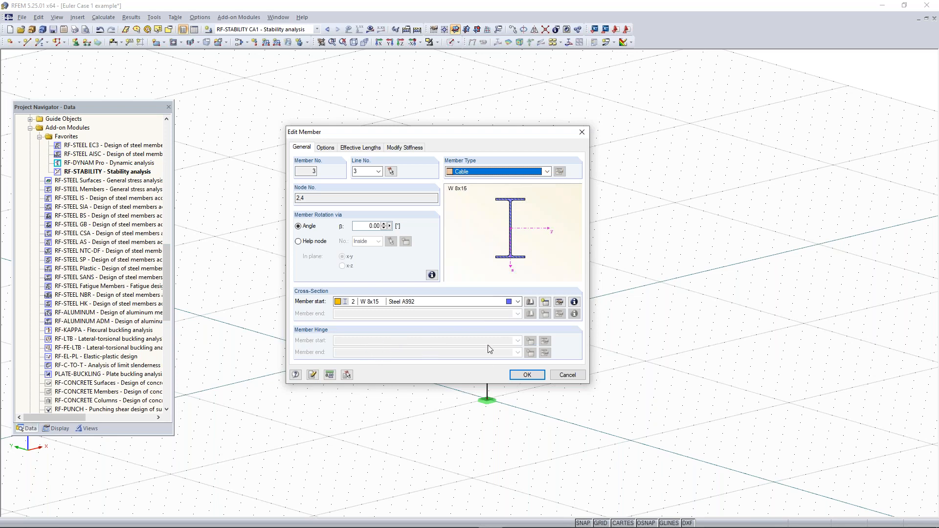
pyautogui.click(544, 173)
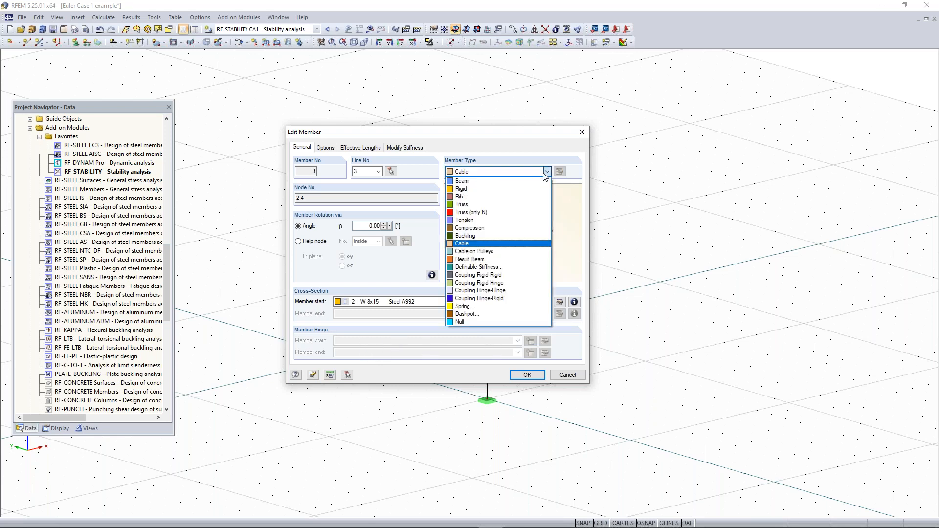
pyautogui.click(533, 172)
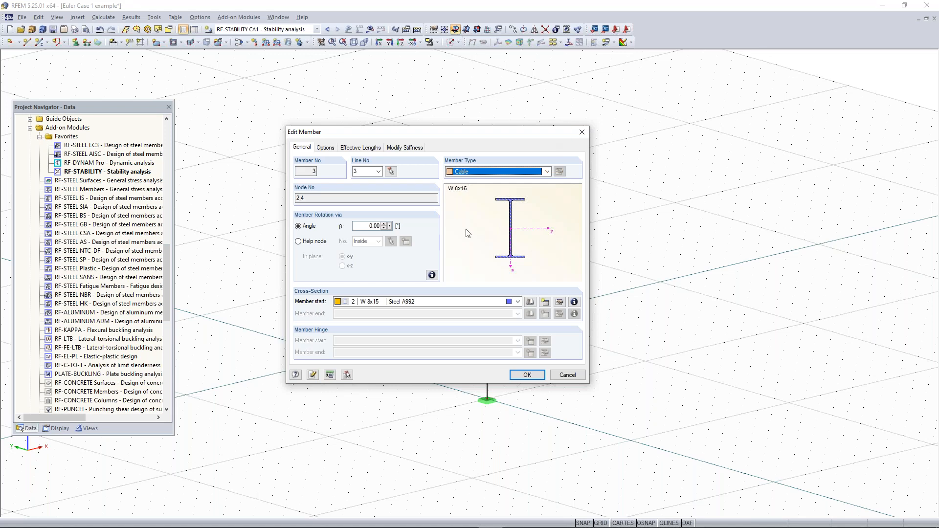
pyautogui.click(582, 132)
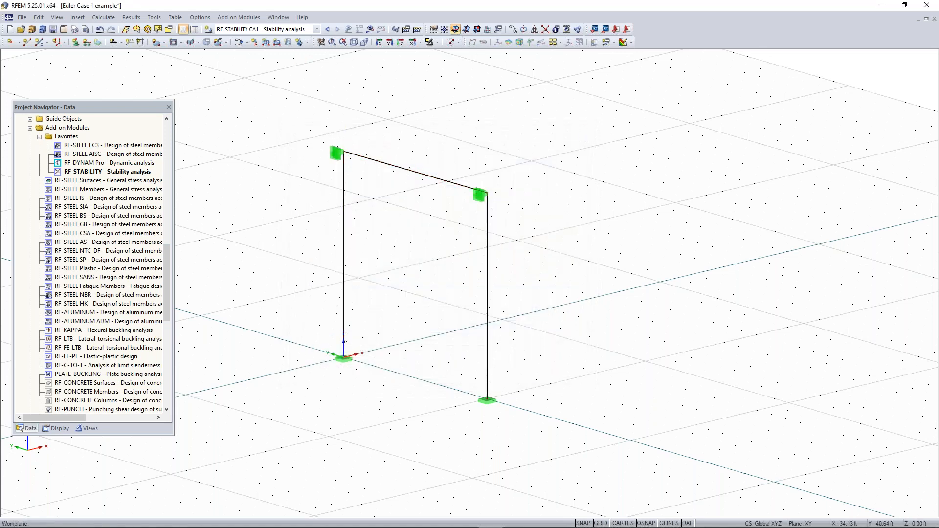
# Examine the method-of-analysis options in the load case's calculation parameters and close the load case settings
pyautogui.click(239, 43)
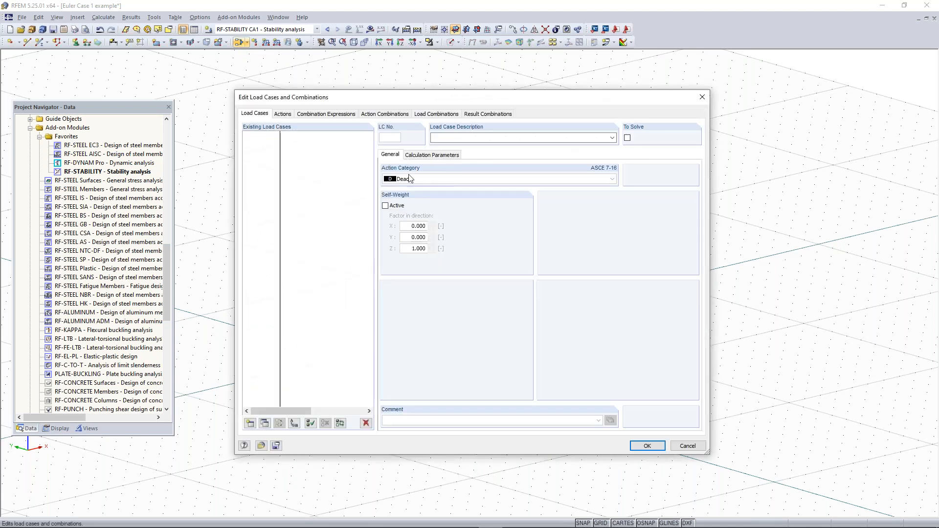
pyautogui.click(427, 156)
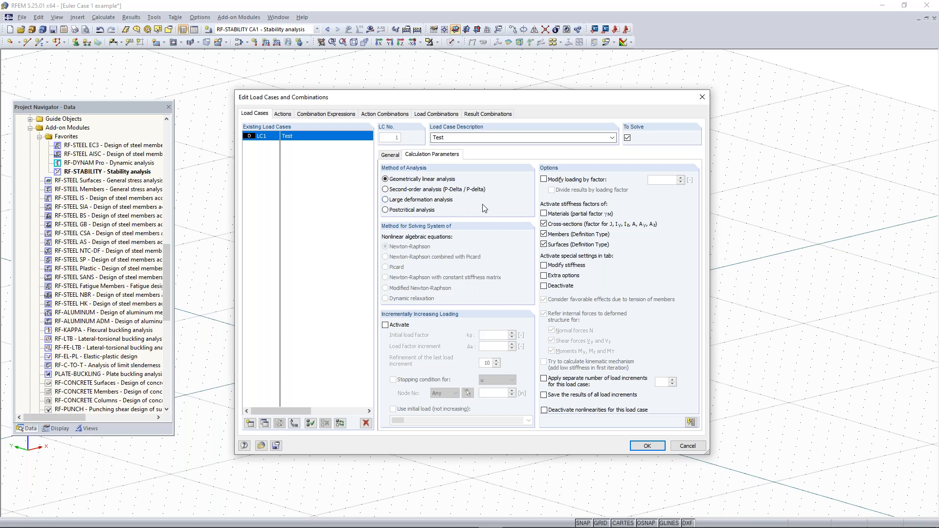
pyautogui.click(703, 98)
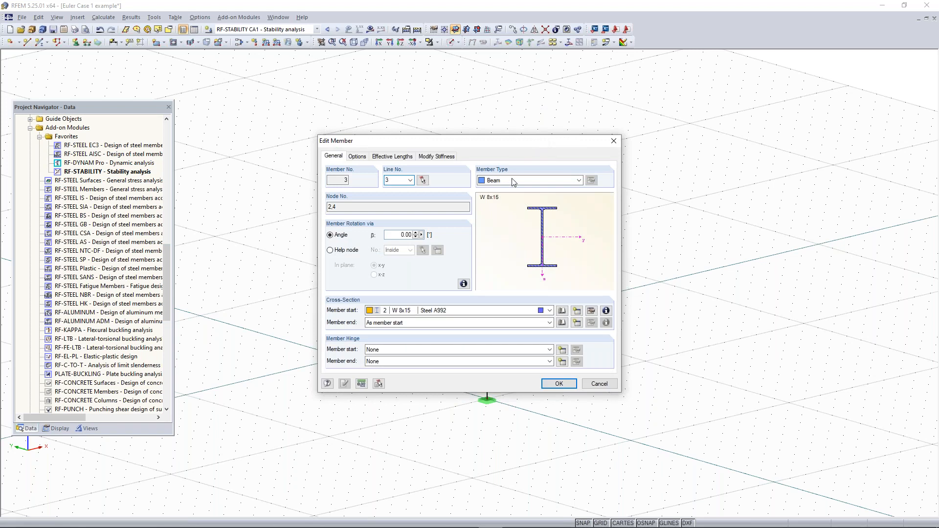
# Review the horizontal member's type with Beam selected and close its settings
pyautogui.click(521, 181)
pyautogui.click(520, 189)
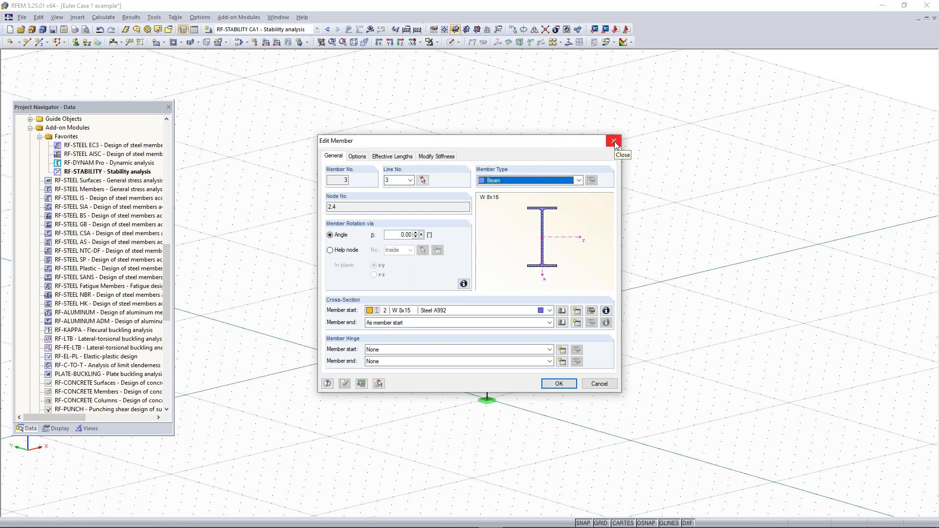
pyautogui.click(613, 141)
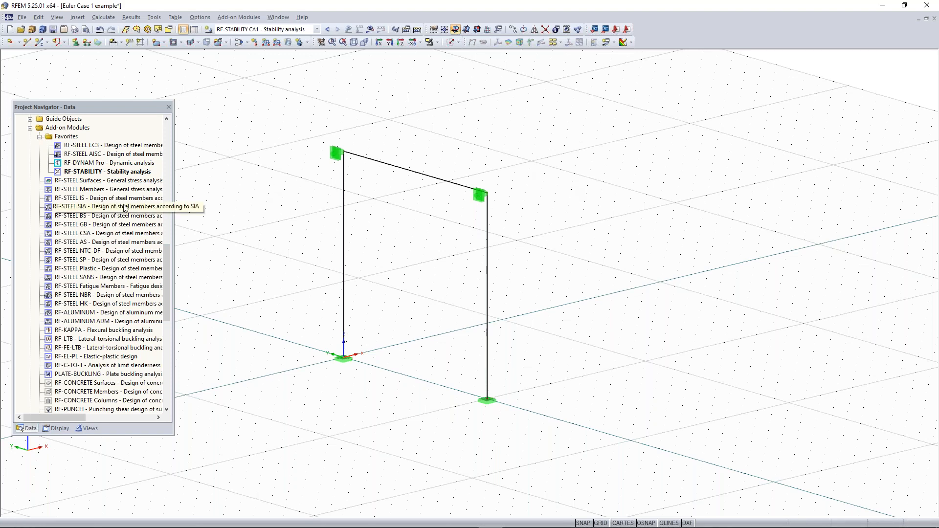
# Display the frame's members as solid rendered cross-sections instead of wireframe lines
pyautogui.moveTo(168, 261); pyautogui.dragTo(169, 233)
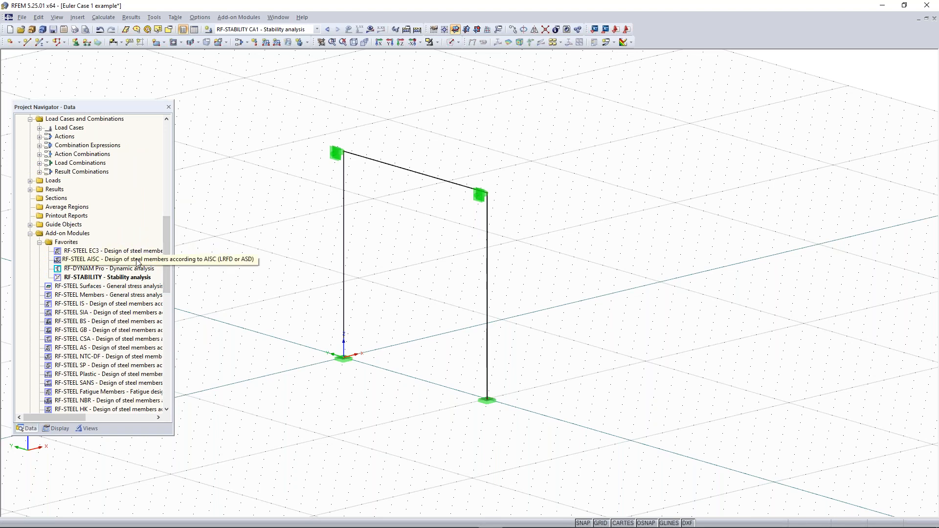
pyautogui.scroll(-5, 133, 266)
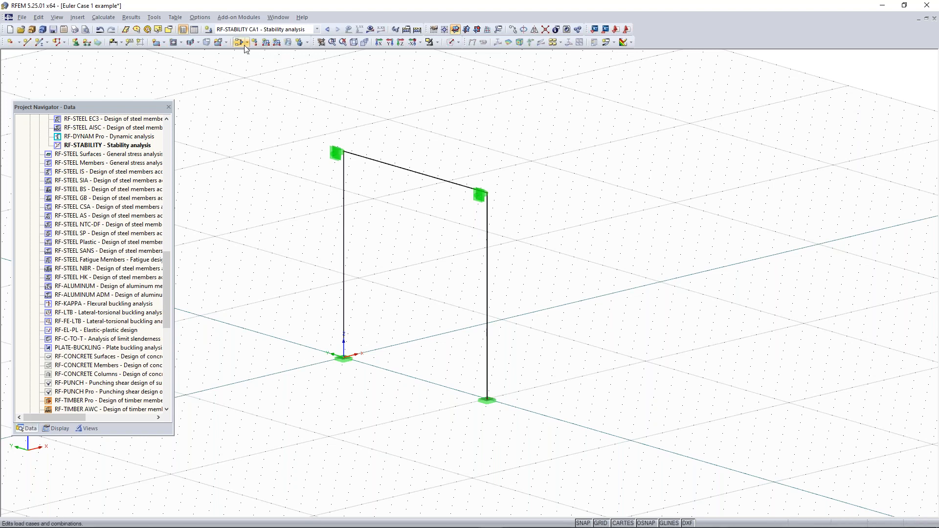
pyautogui.click(464, 43)
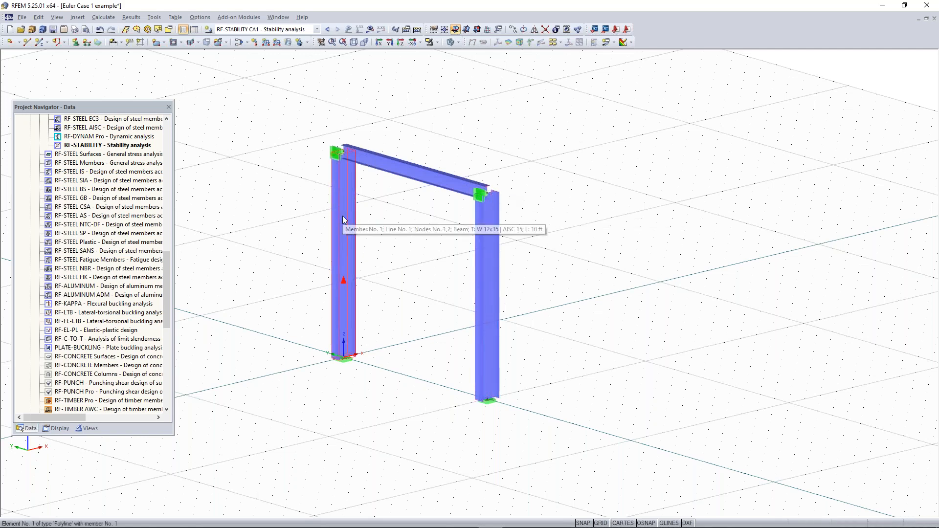
pyautogui.scroll(-2, 551, 177)
pyautogui.moveTo(552, 176); pyautogui.dragTo(529, 209, button='middle')
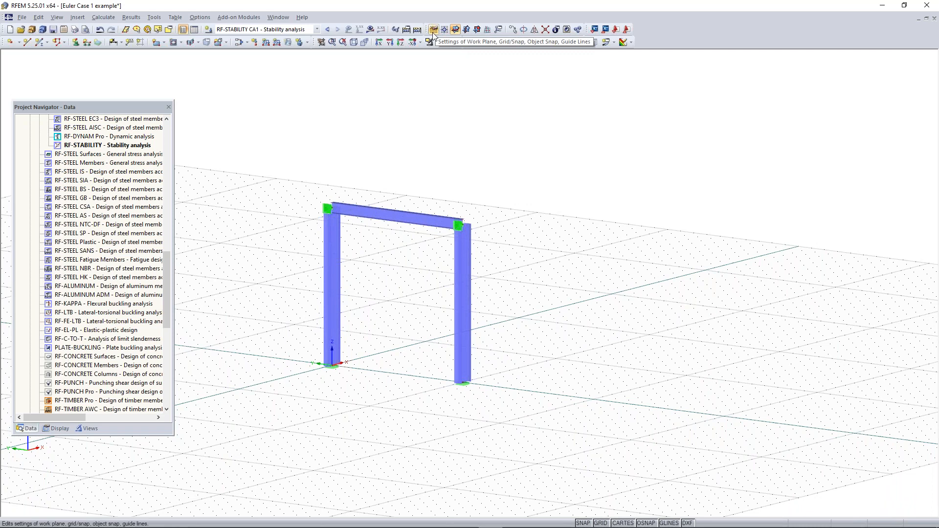
pyautogui.scroll(4, 113, 253)
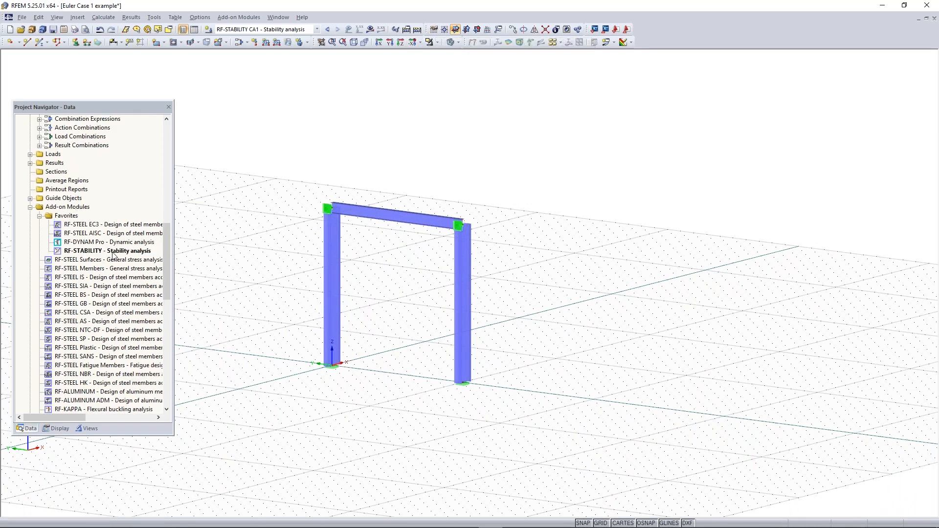
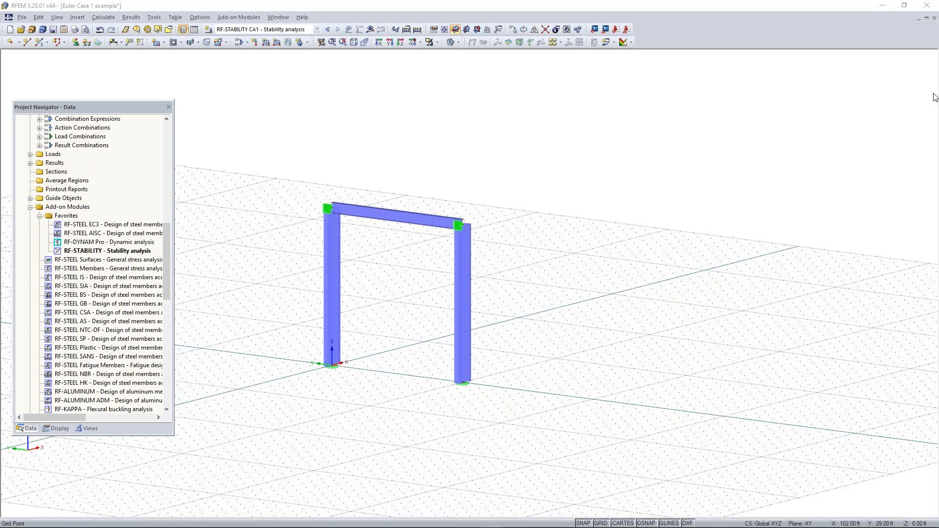
pyautogui.hotkey('alt', 'Tab')
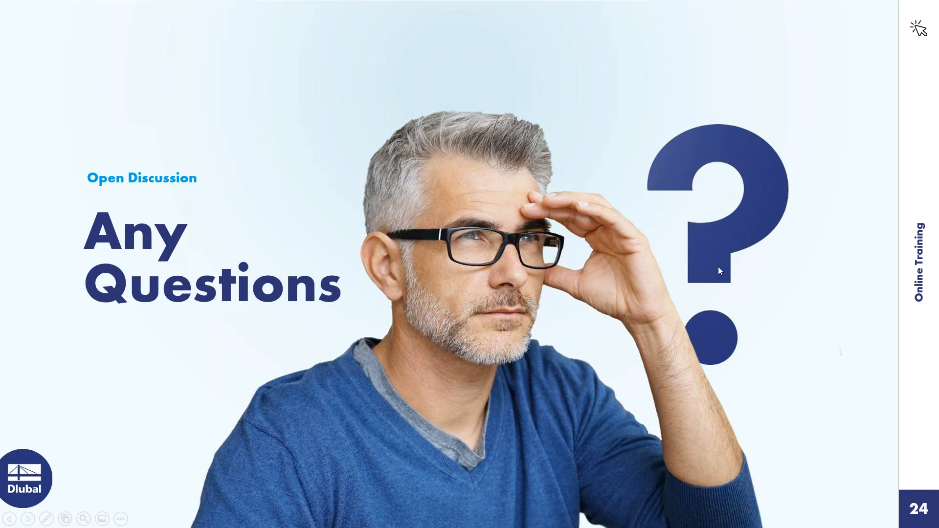
pyautogui.click(743, 275)
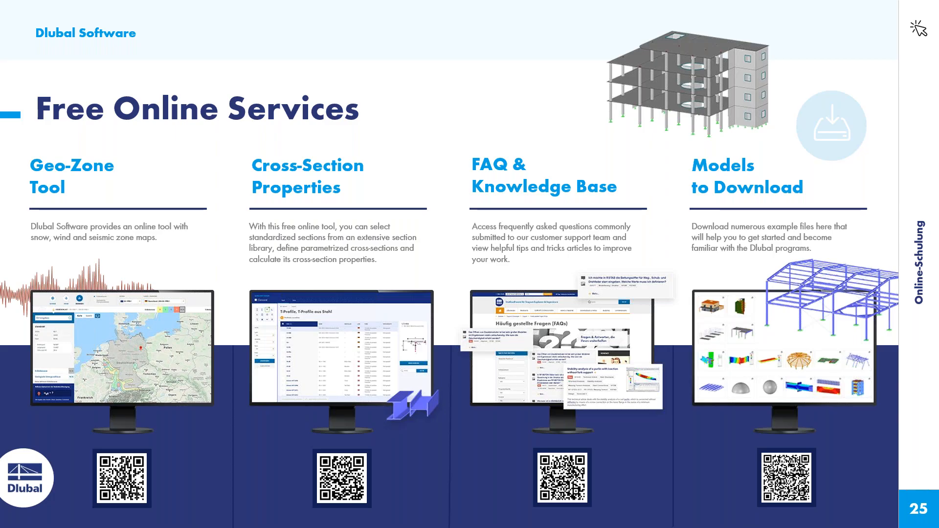
pyautogui.press('Left')
pyautogui.press('Left')
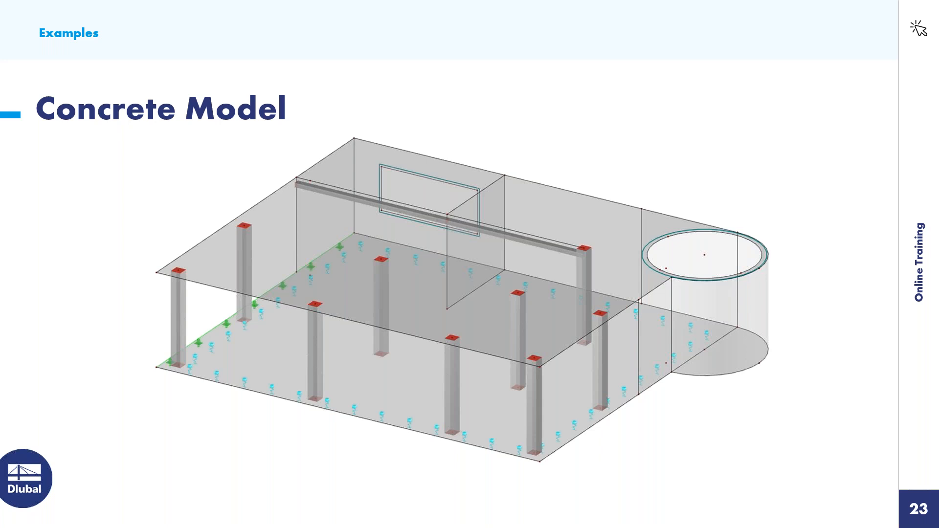
# Switch to RFEM and create a new 3D model named "Concrete Model - Example"
pyautogui.press('super')
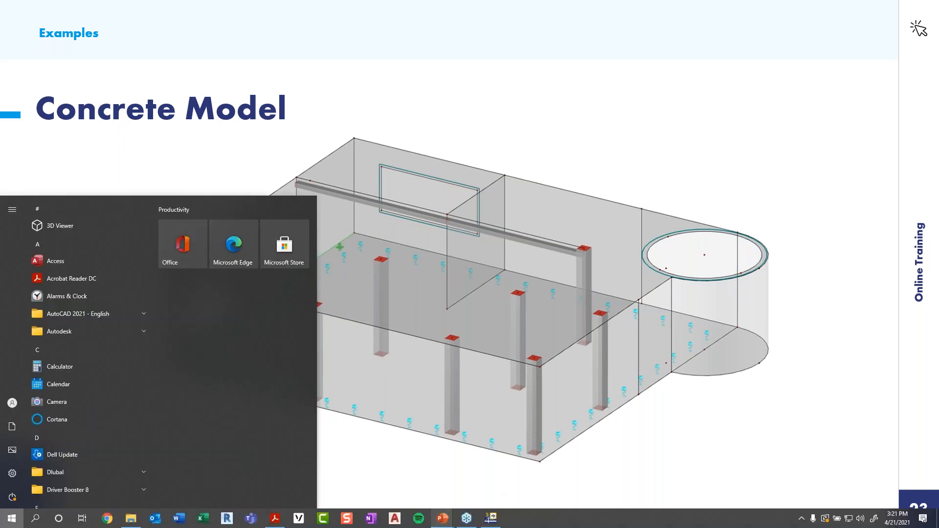
pyautogui.click(491, 518)
pyautogui.moveTo(520, 247); pyautogui.dragTo(538, 298, button='middle')
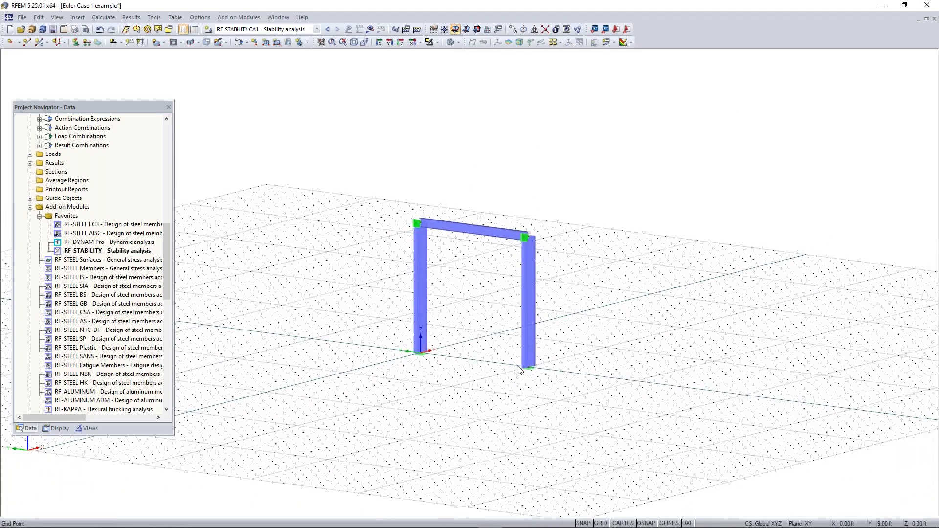
pyautogui.click(9, 31)
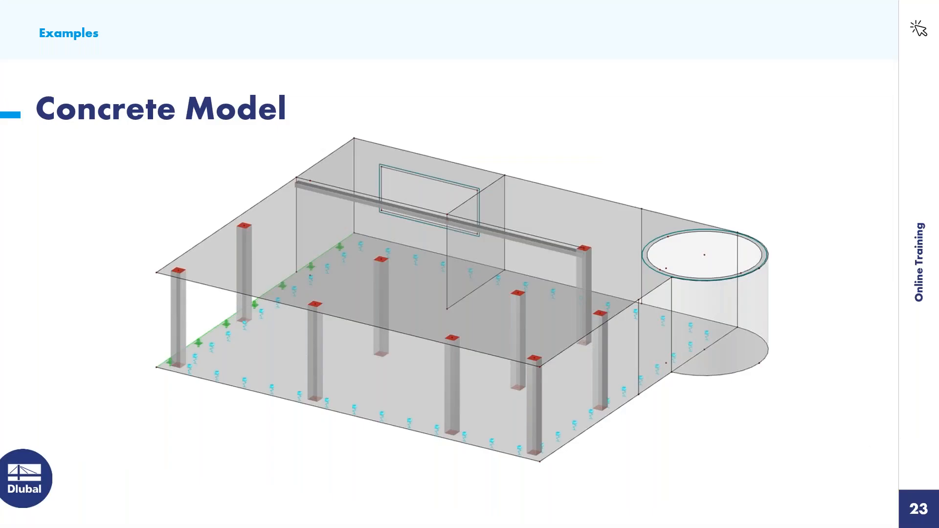
pyautogui.moveTo(527, 510)
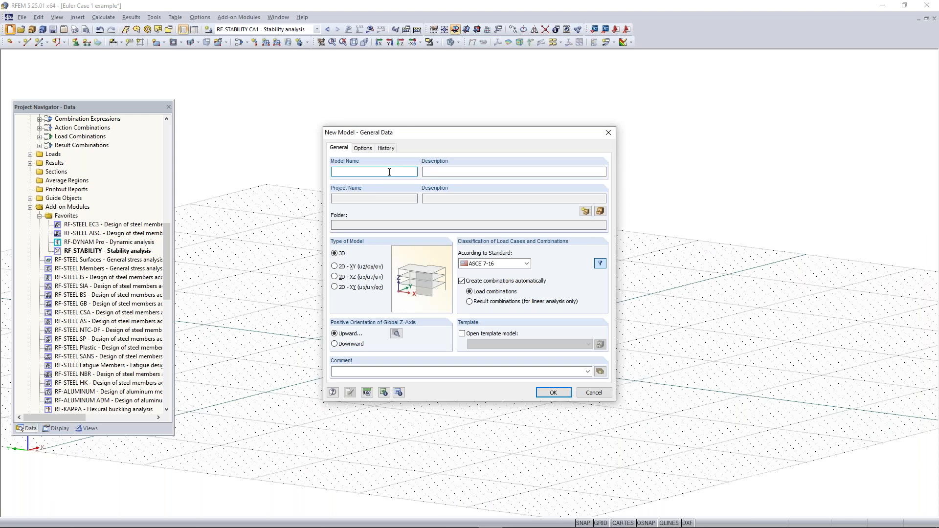
pyautogui.write('Concrete model')
pyautogui.write('- Example')
pyautogui.click(553, 392)
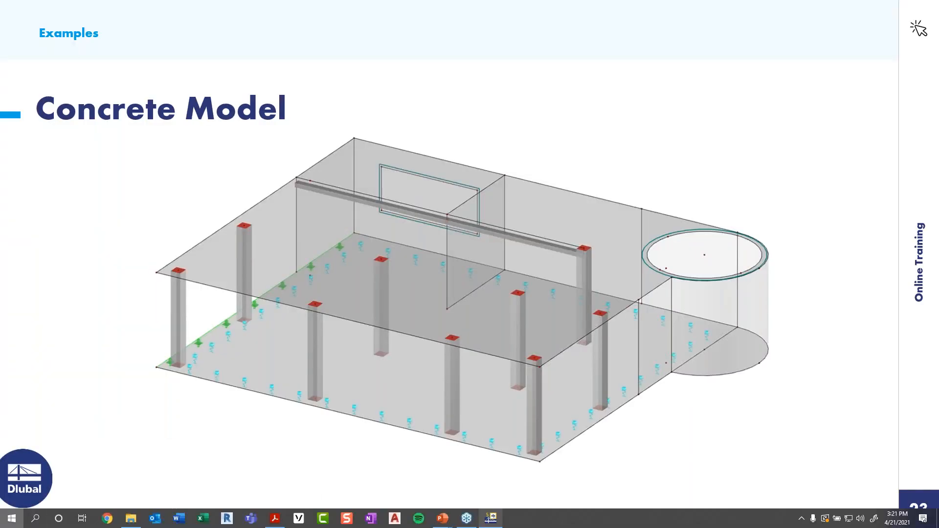
# Draw a 6 in thick rectangular slab in 4000 psi concrete, about 46 by 40 ft in the XY plane, with one corner at the origin
pyautogui.press('super')
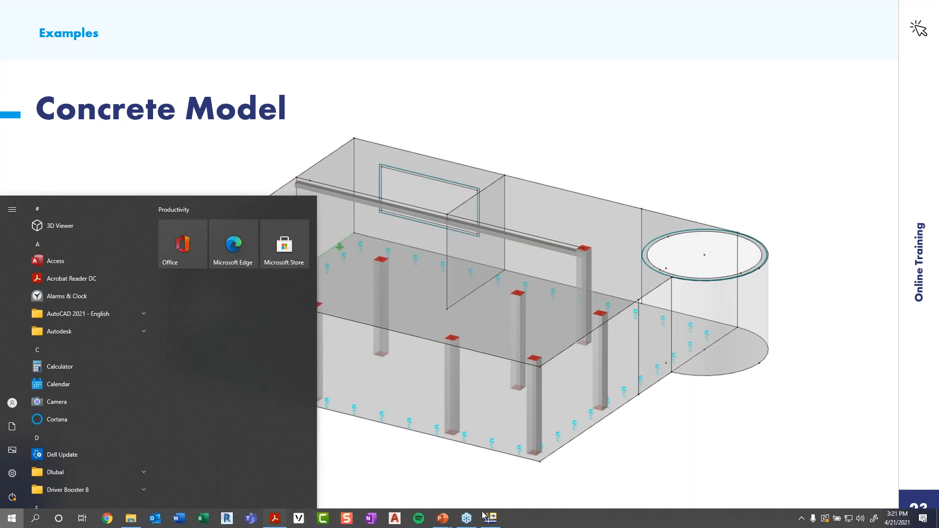
pyautogui.press('super')
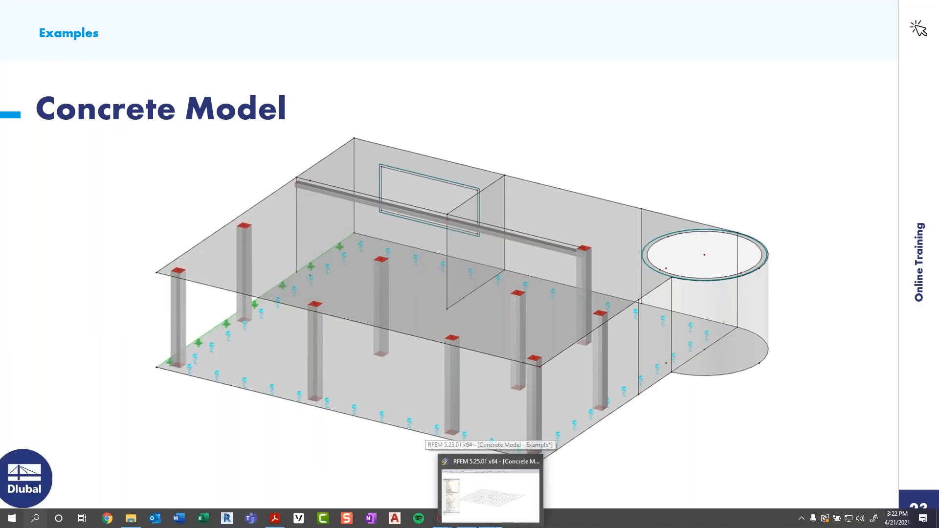
pyautogui.click(491, 509)
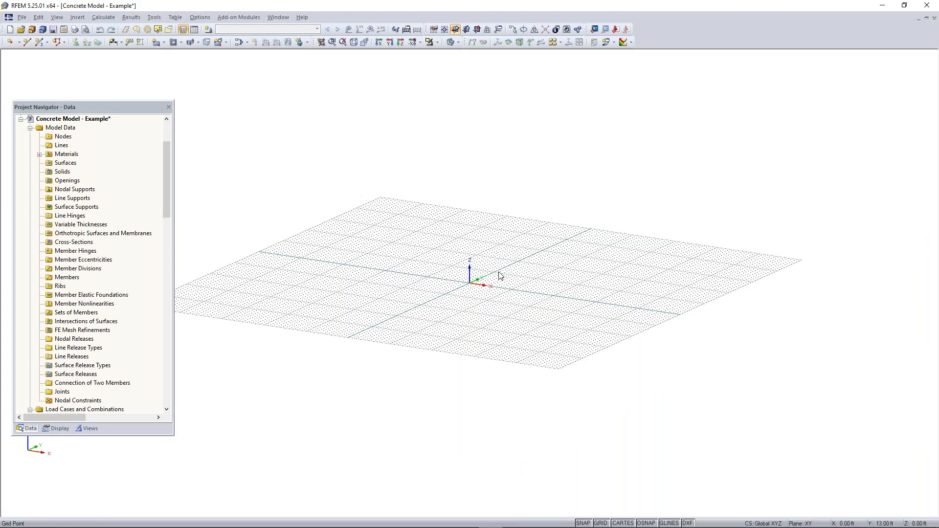
pyautogui.keyDown('ctrl'); pyautogui.moveTo(437, 282); pyautogui.dragTo(538, 268, button='middle'); pyautogui.keyUp('ctrl')
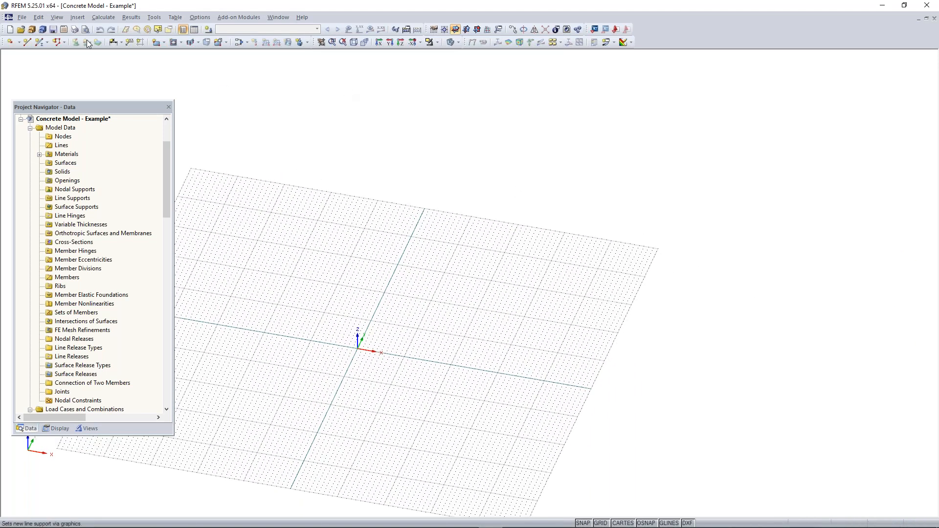
pyautogui.click(157, 44)
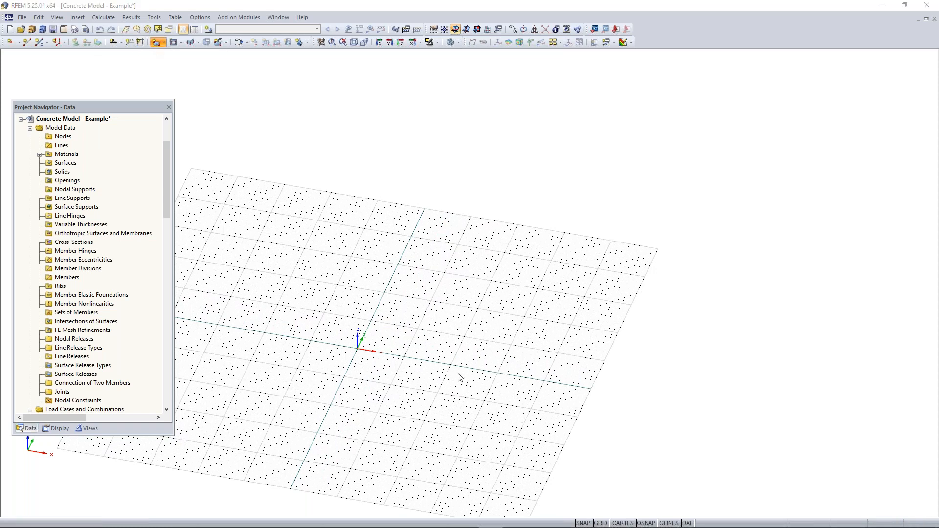
pyautogui.click(561, 375)
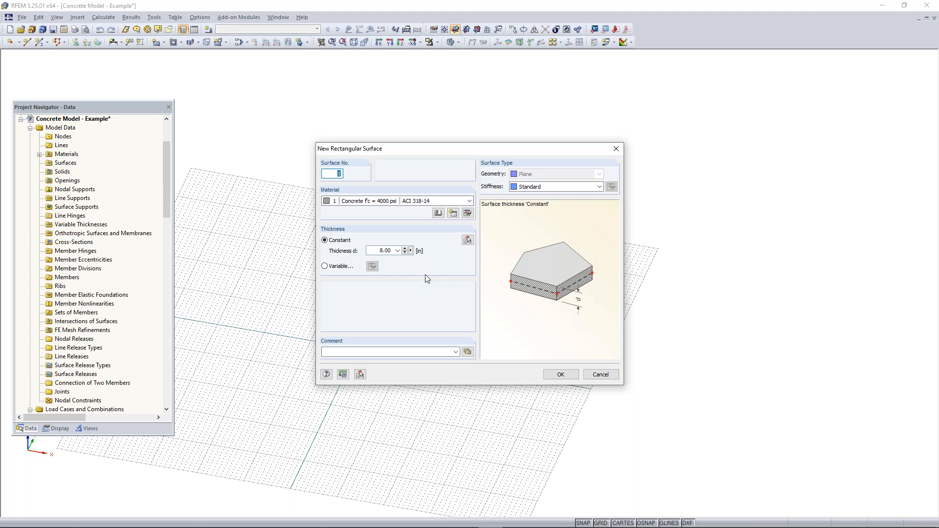
pyautogui.doubleClick(384, 250)
pyautogui.click(555, 375)
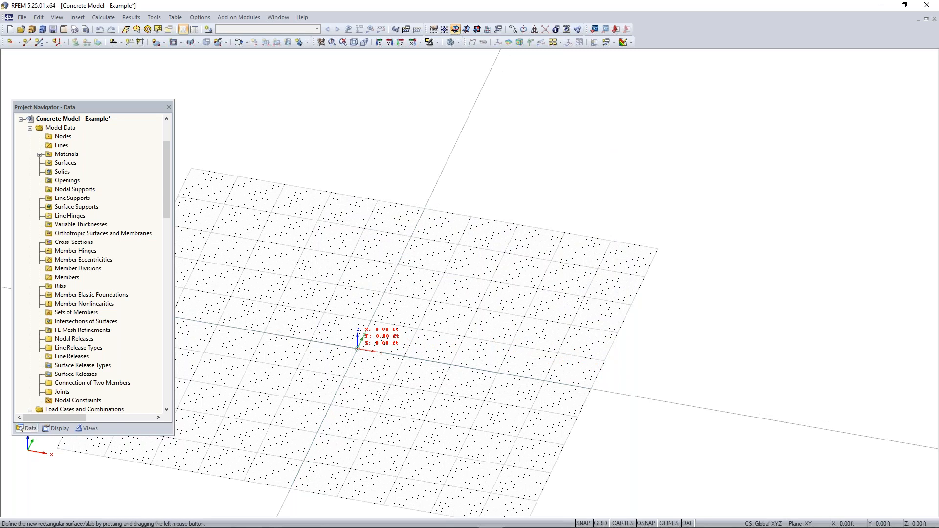
pyautogui.click(358, 348)
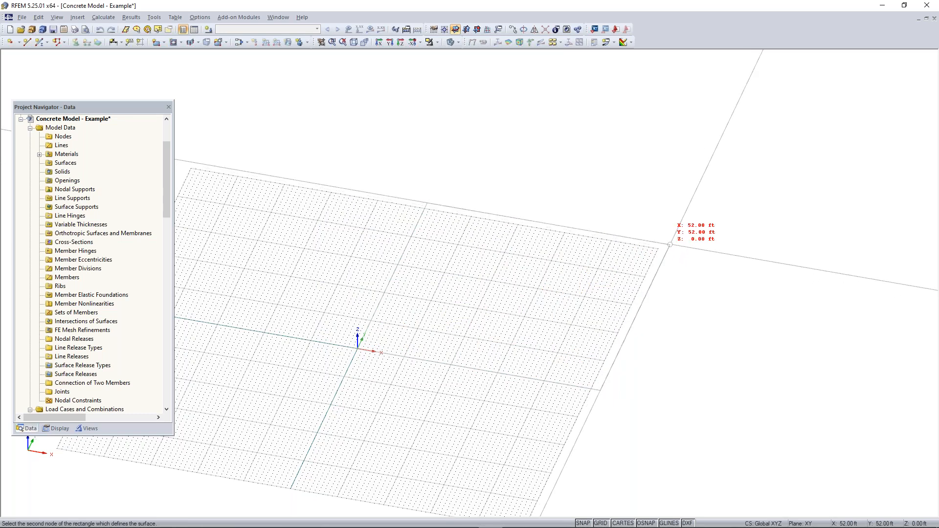
pyautogui.moveTo(665, 246); pyautogui.dragTo(609, 266, button='middle')
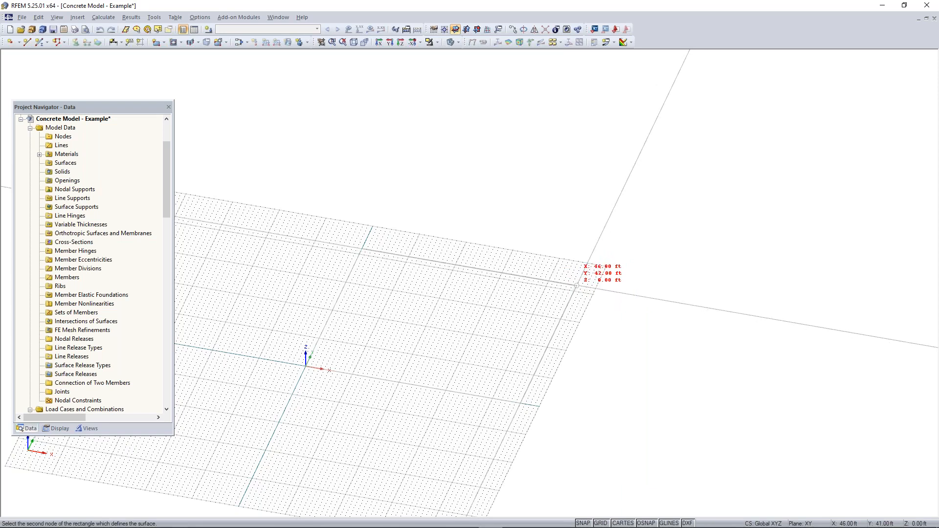
pyautogui.click(573, 291)
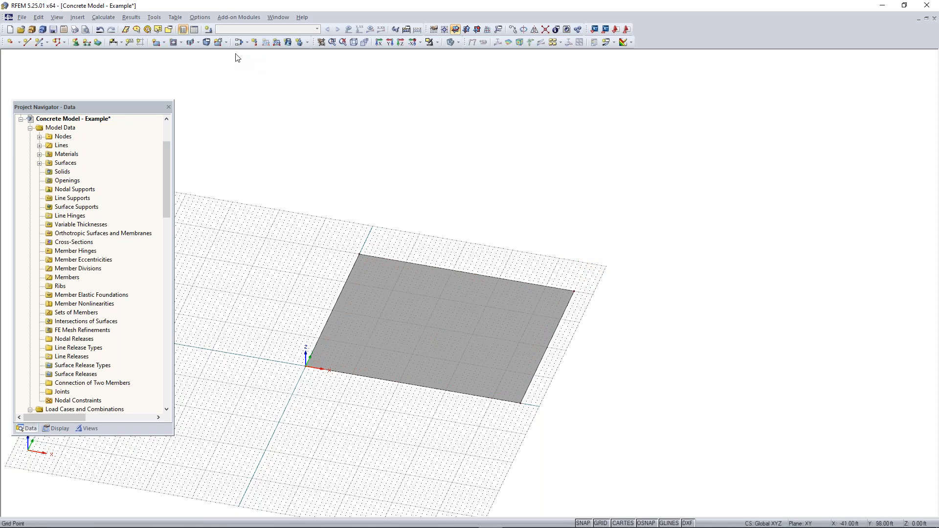
# Show the slab in plan view along the Z-axis
pyautogui.click(343, 43)
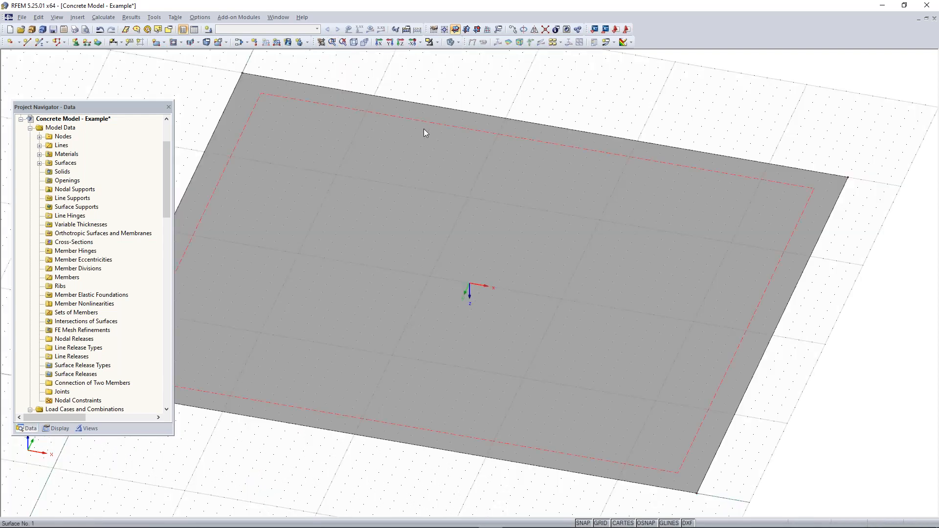
pyautogui.scroll(-2, 430, 117)
pyautogui.click(420, 43)
pyautogui.click(420, 43)
pyautogui.click(436, 42)
pyautogui.click(437, 42)
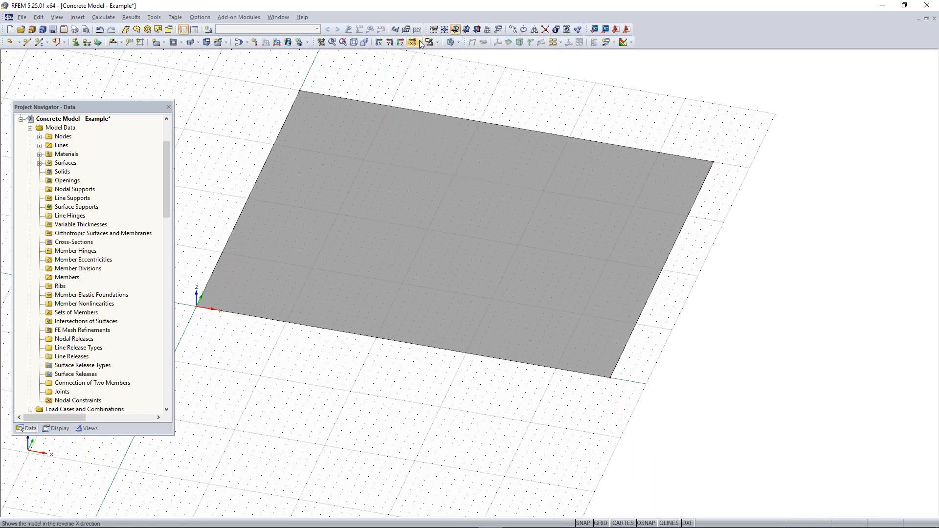
pyautogui.click(420, 43)
pyautogui.click(437, 72)
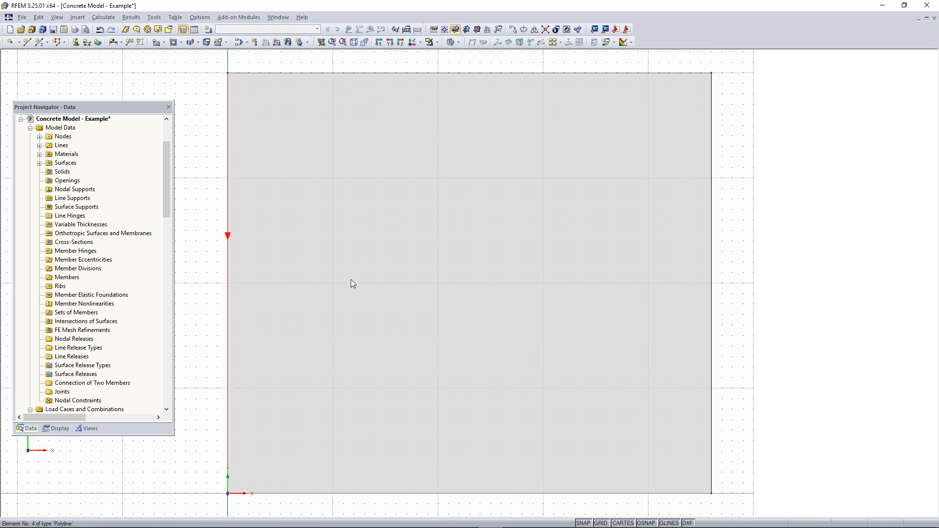
# Copy the slab's corner node at the origin once, offset 2 ft in both X and Y
pyautogui.moveTo(395, 271); pyautogui.dragTo(494, 135, button='middle')
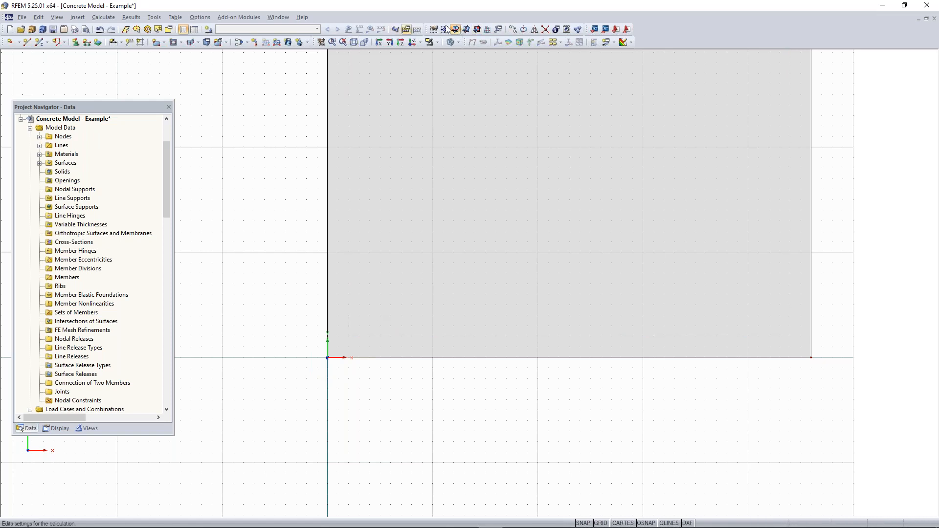
pyautogui.click(513, 29)
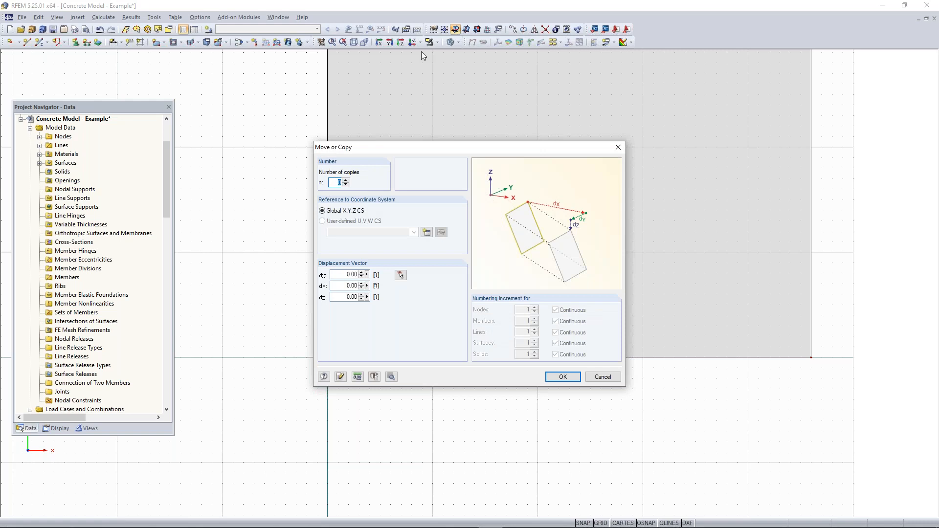
pyautogui.click(346, 180)
pyautogui.click(350, 274)
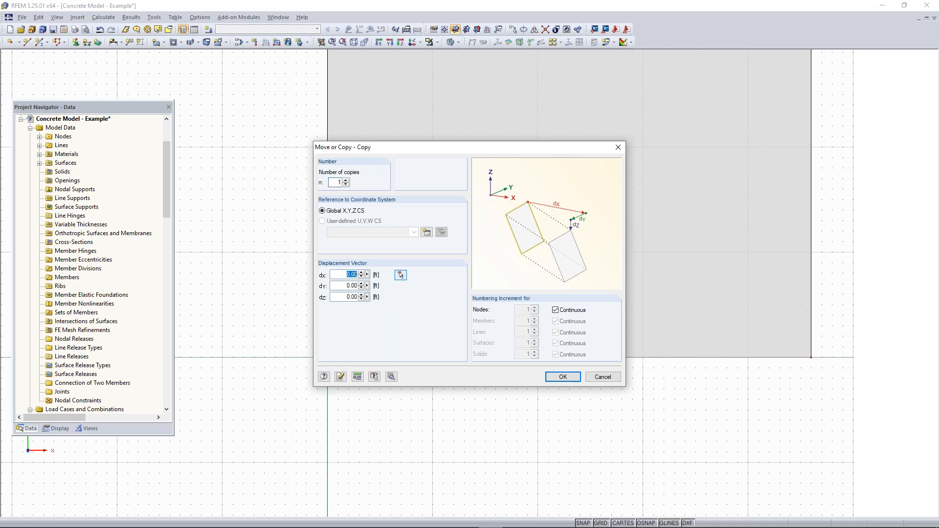
pyautogui.write('2')
pyautogui.press('Tab')
pyautogui.click(559, 377)
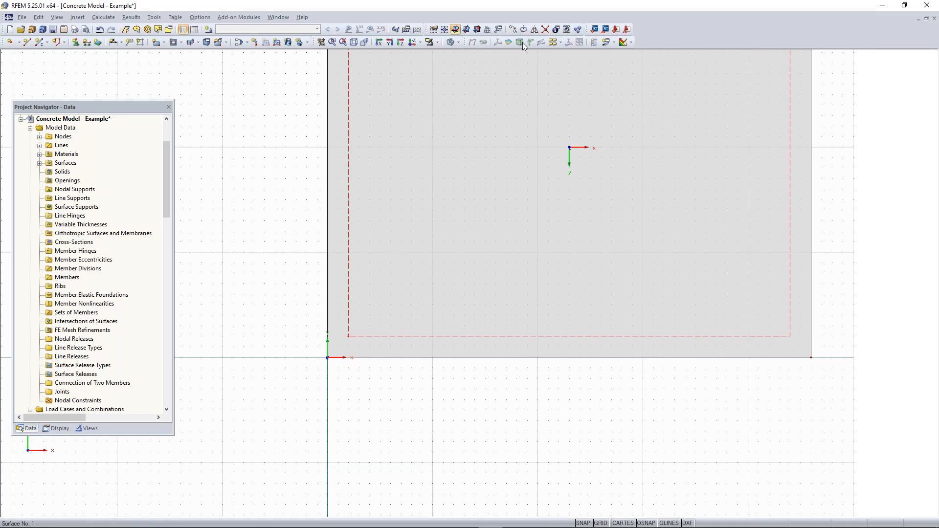
# Copy the node at X 2 ft, Y 2 ft twice along X at 16 ft spacing, with zero Y displacement
pyautogui.click(513, 31)
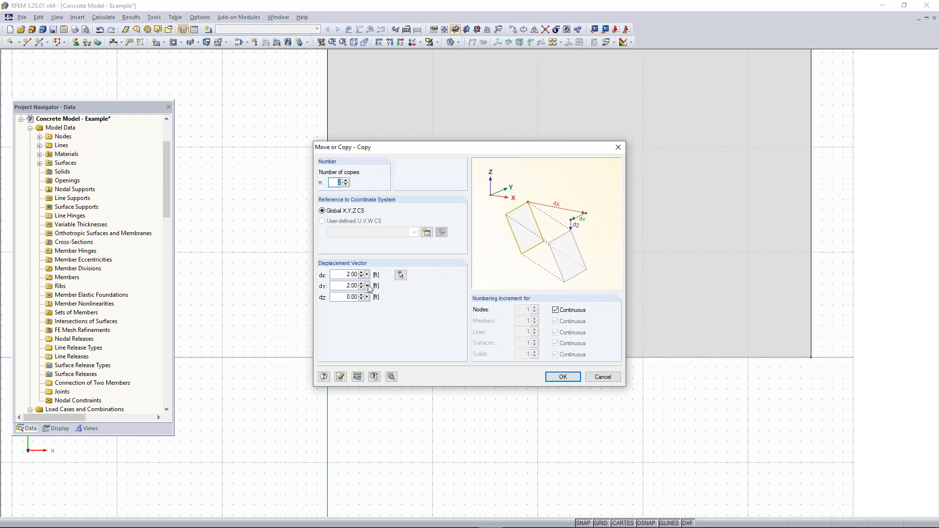
pyautogui.doubleClick(341, 284)
pyautogui.write('0')
pyautogui.hotkey('shift', 'Tab')
pyautogui.write('16')
pyautogui.click(563, 377)
pyautogui.scroll(-3, 539, 408)
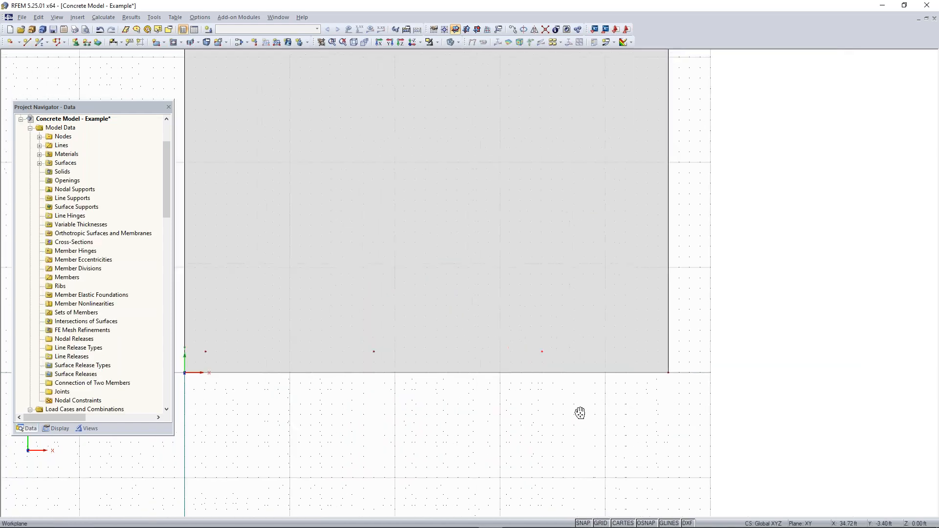
# Try moving the slab's corner node on the positive X-axis to X 44 ft, Y 2 ft, and undo the move
pyautogui.moveTo(568, 441); pyautogui.dragTo(533, 448, button='middle')
pyautogui.scroll(1, 534, 448)
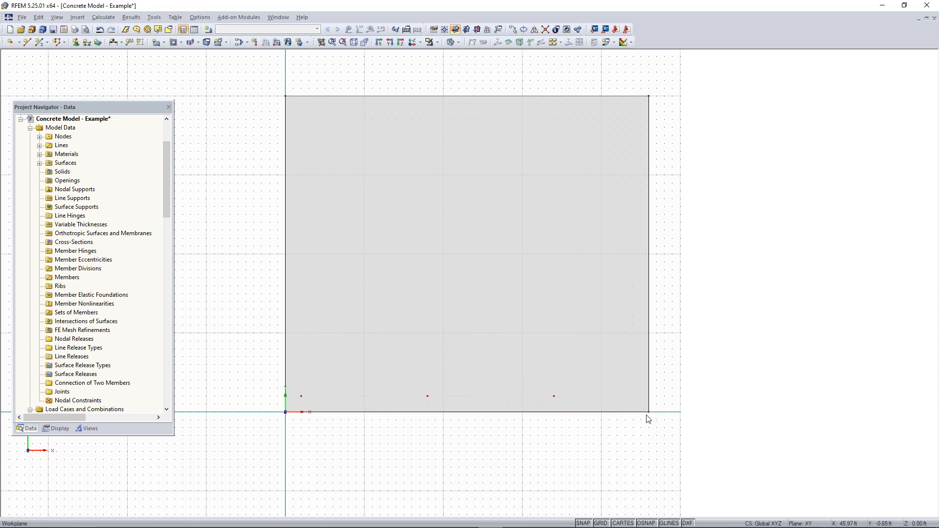
pyautogui.scroll(1, 650, 415)
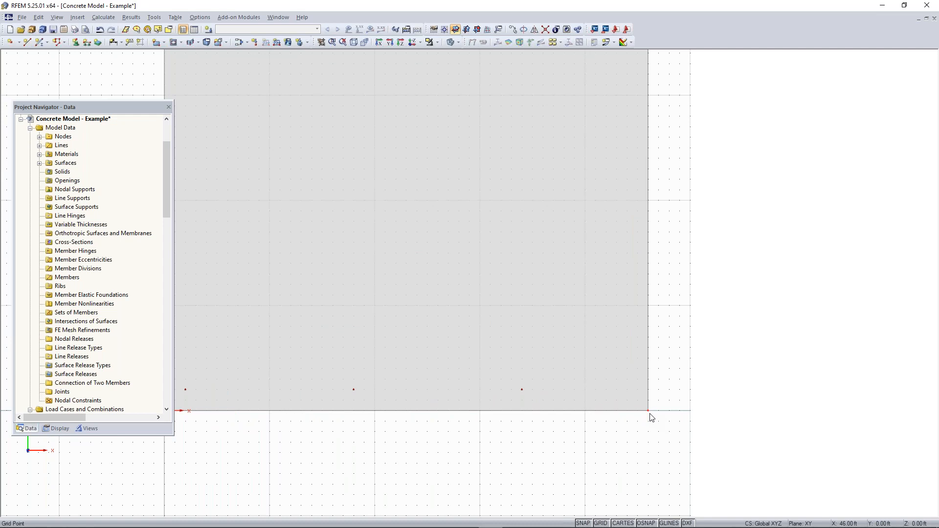
pyautogui.moveTo(649, 411); pyautogui.dragTo(627, 390)
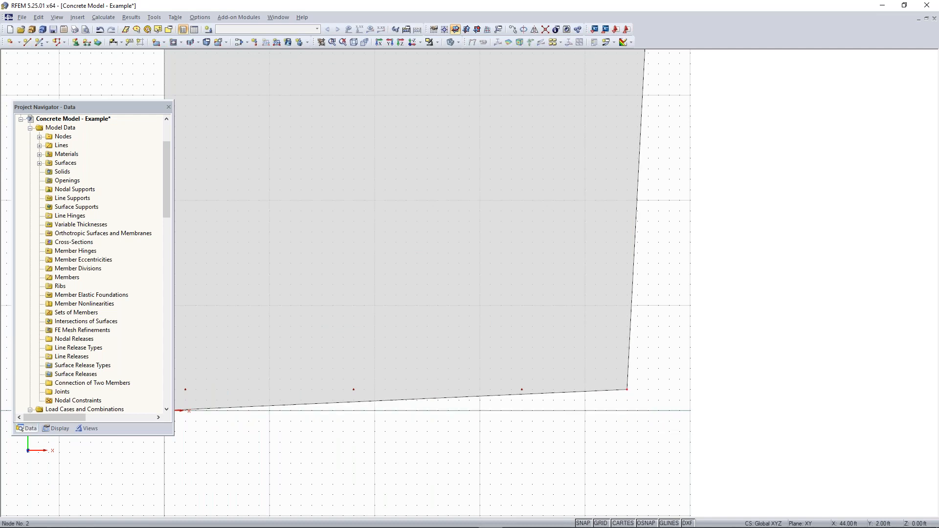
pyautogui.hotkey('ctrl', 'z')
# Copy the slab's corner node on the positive X-axis to a point 2 ft inside both adjoining edges
pyautogui.scroll(3, 650, 416)
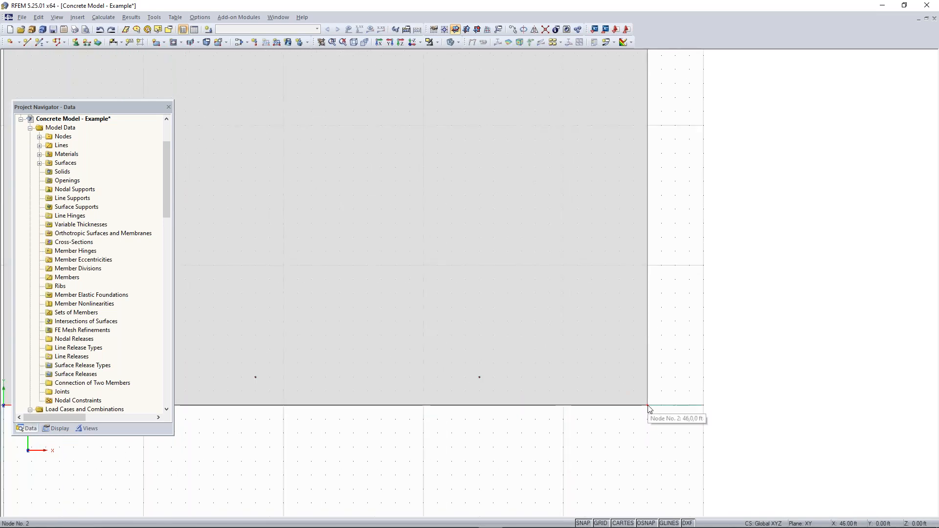
pyautogui.moveTo(648, 407); pyautogui.dragTo(623, 424)
pyautogui.scroll(-3, 624, 424)
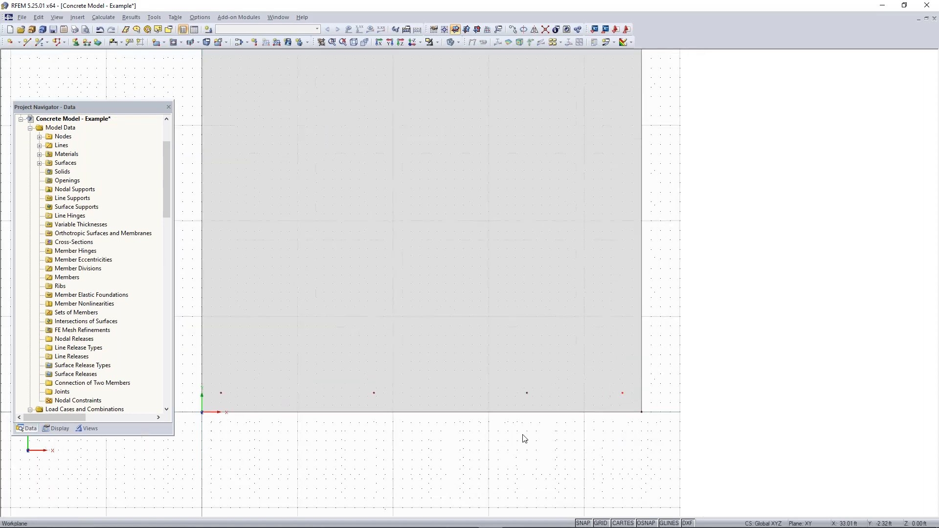
pyautogui.moveTo(530, 439); pyautogui.dragTo(570, 457, button='middle')
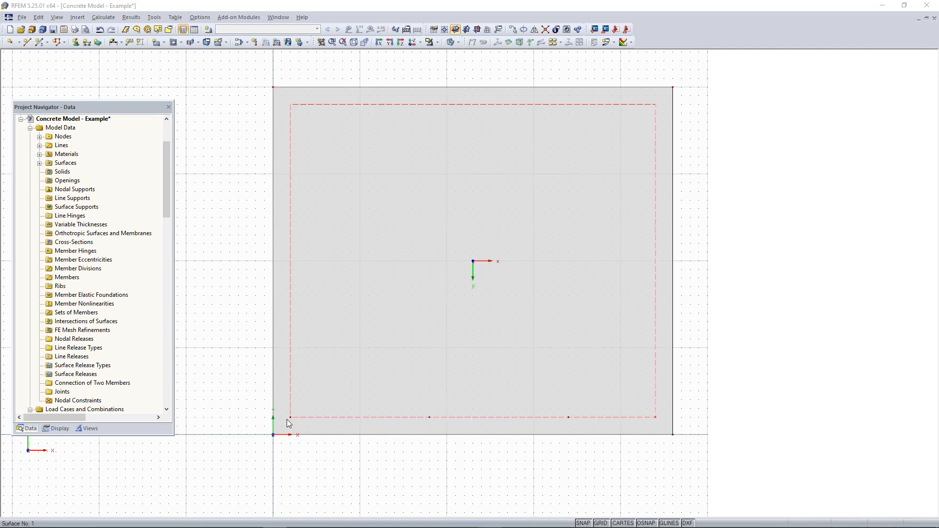
pyautogui.click(296, 437)
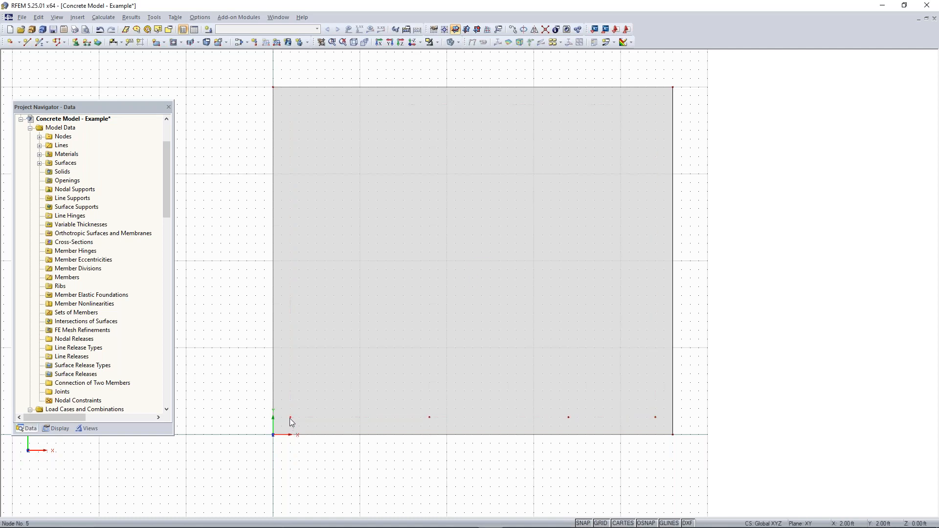
pyautogui.moveTo(376, 418); pyautogui.dragTo(400, 362, button='middle')
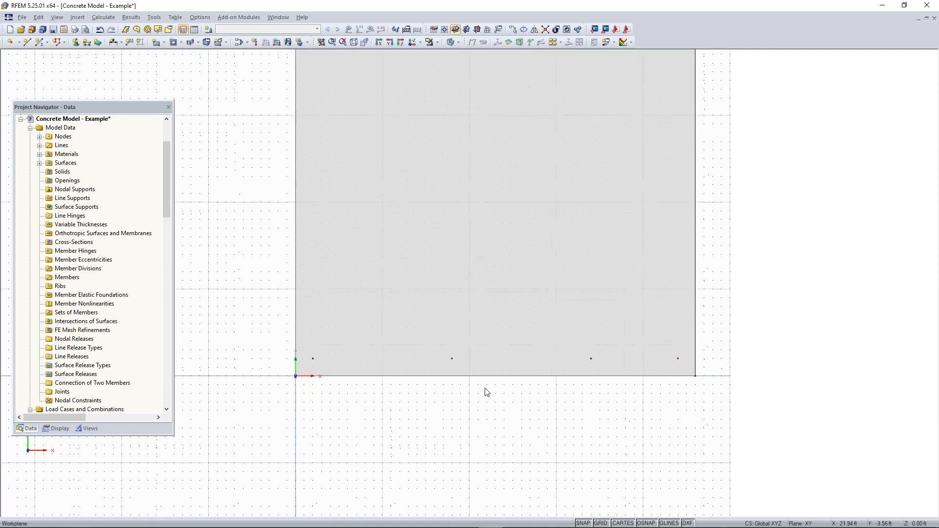
pyautogui.scroll(3, 430, 365)
pyautogui.moveTo(526, 382); pyautogui.dragTo(518, 369, button='middle')
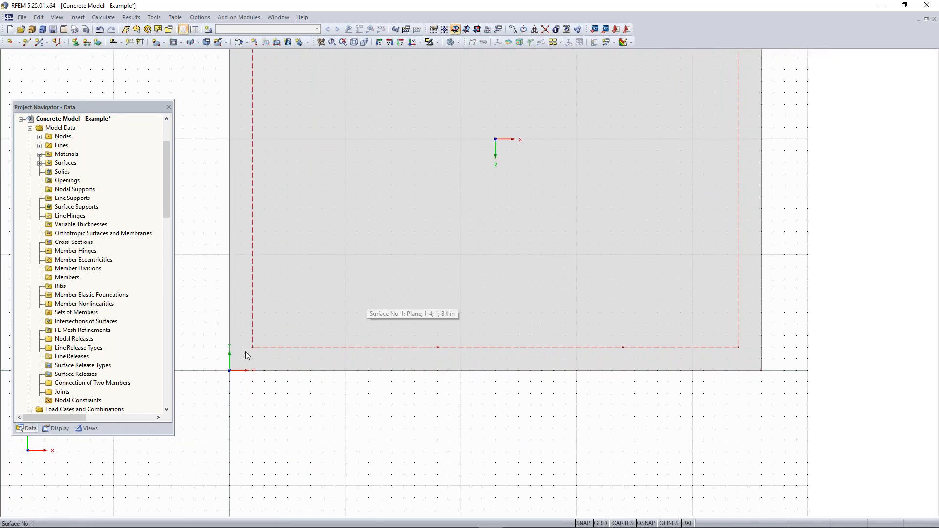
pyautogui.moveTo(246, 357); pyautogui.dragTo(753, 305)
pyautogui.press('Delete')
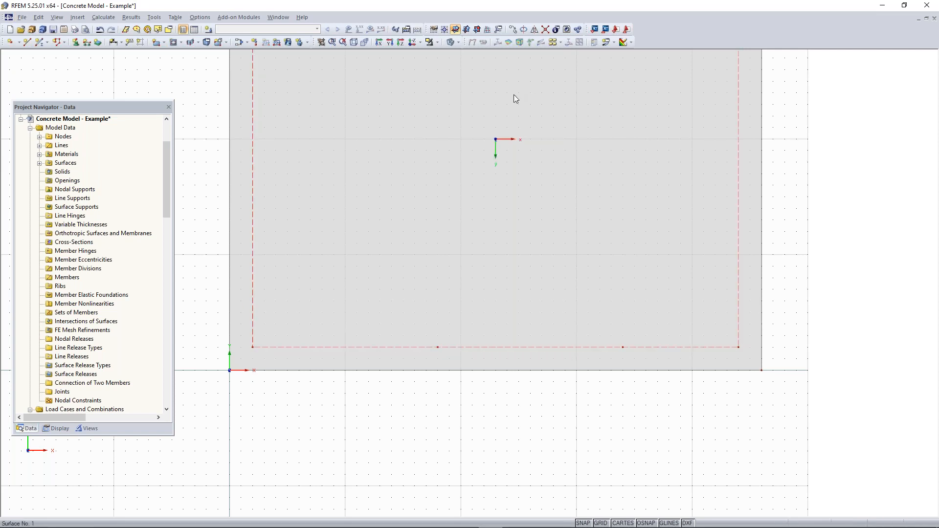
# Display the slab model in wireframe
pyautogui.click(452, 43)
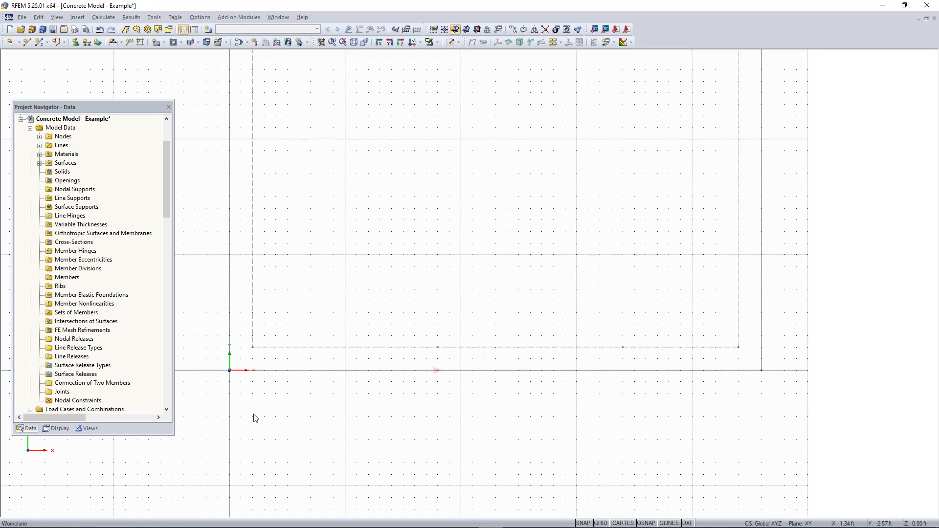
# Copy the row of nodes near the slab's X-axis edge twice along Y at 13 ft spacing, with zero X displacement
pyautogui.moveTo(244, 360); pyautogui.dragTo(753, 337)
pyautogui.click(514, 33)
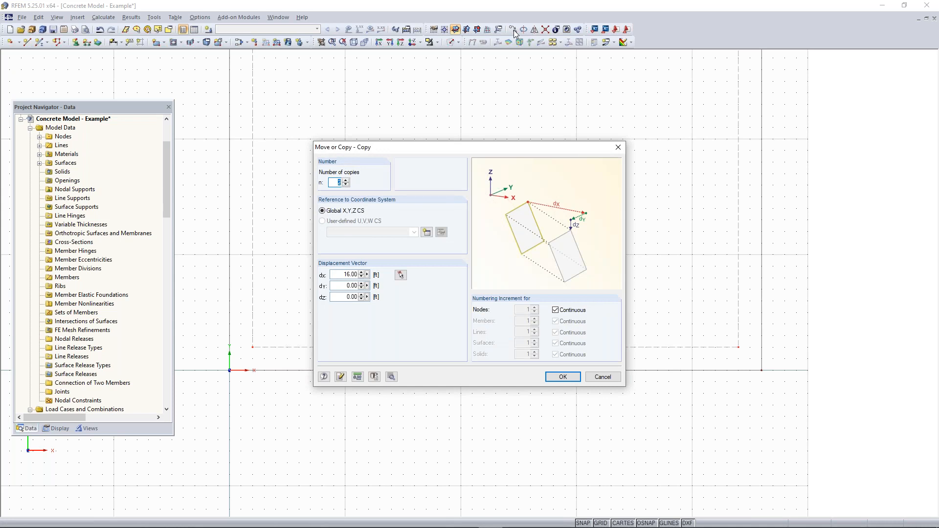
pyautogui.doubleClick(342, 275)
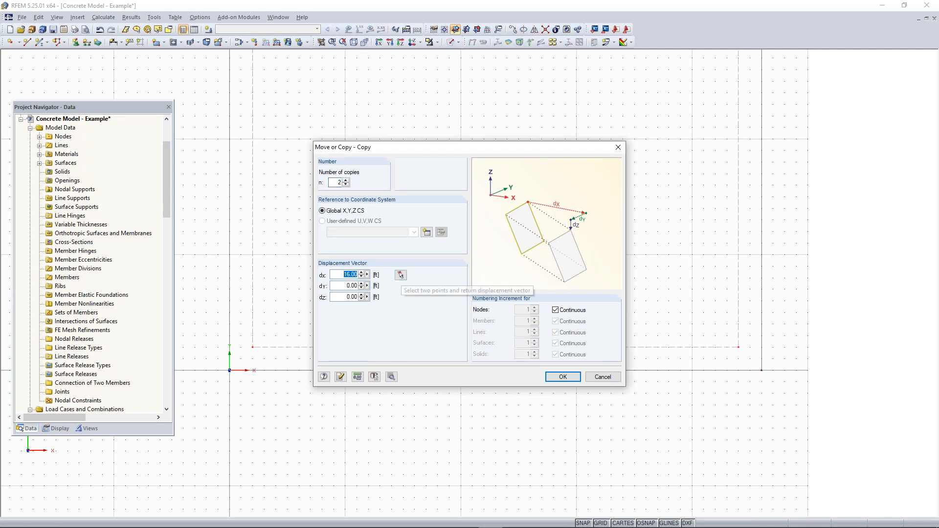
pyautogui.write('0')
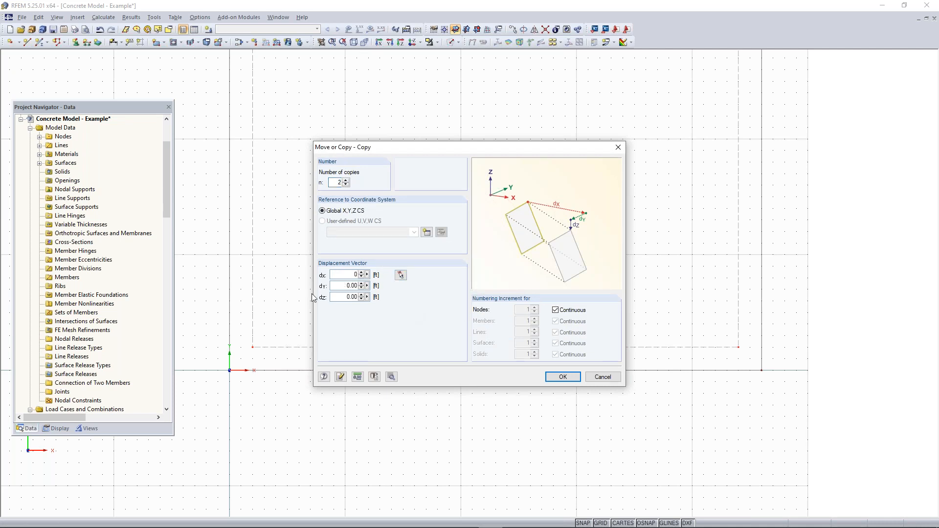
pyautogui.doubleClick(354, 286)
pyautogui.write('13')
pyautogui.click(562, 377)
pyautogui.scroll(-3, 596, 386)
pyautogui.scroll(3, 597, 386)
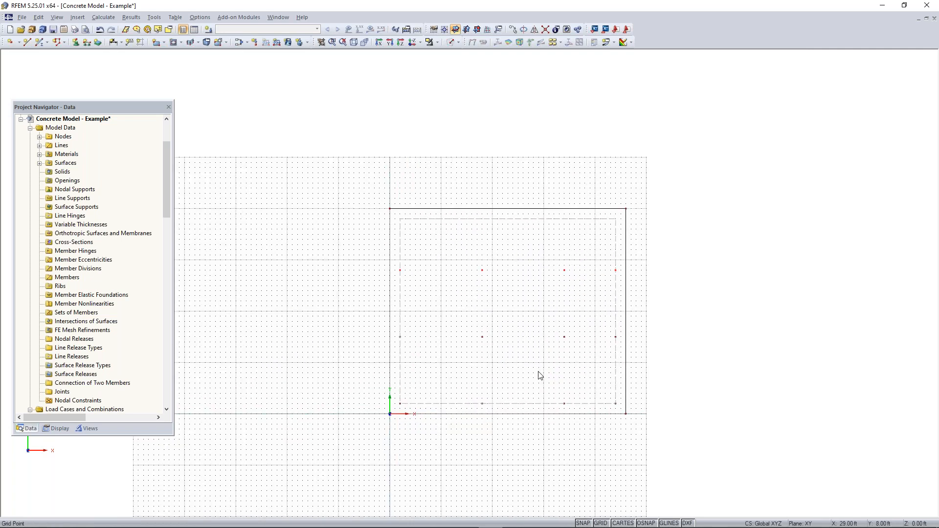
# Graphically divide the slab's Y-axis edge level with the farthest node row and its far edge in line with the second node column
pyautogui.scroll(1, 554, 413)
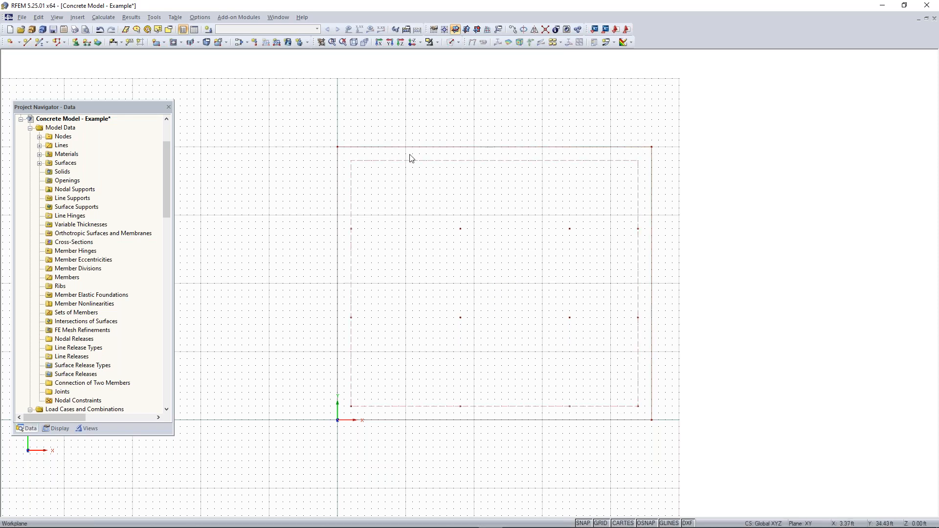
pyautogui.scroll(1, 344, 206)
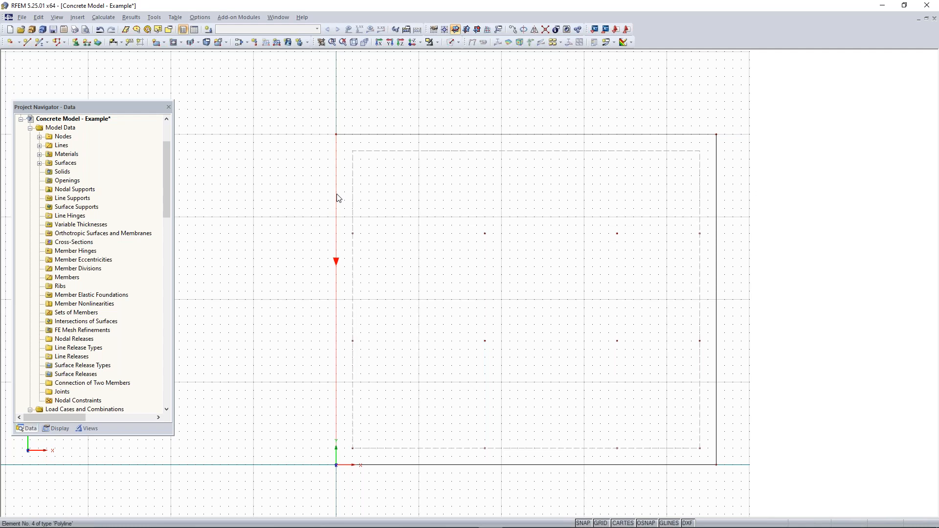
pyautogui.rightClick(337, 197)
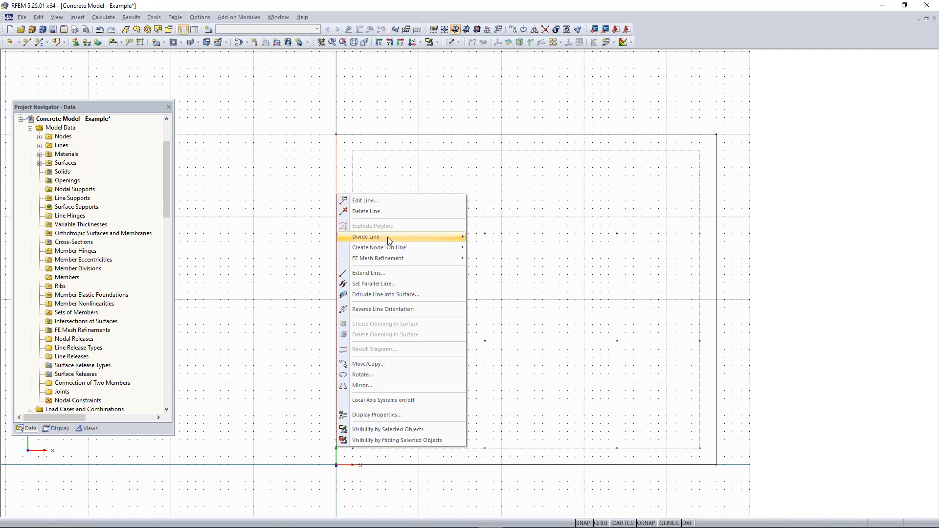
pyautogui.moveTo(394, 236)
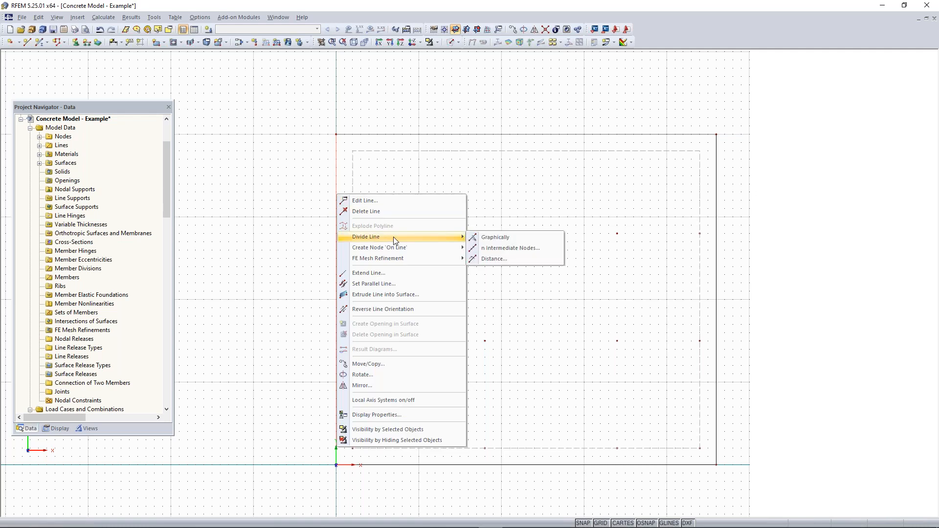
pyautogui.click(511, 237)
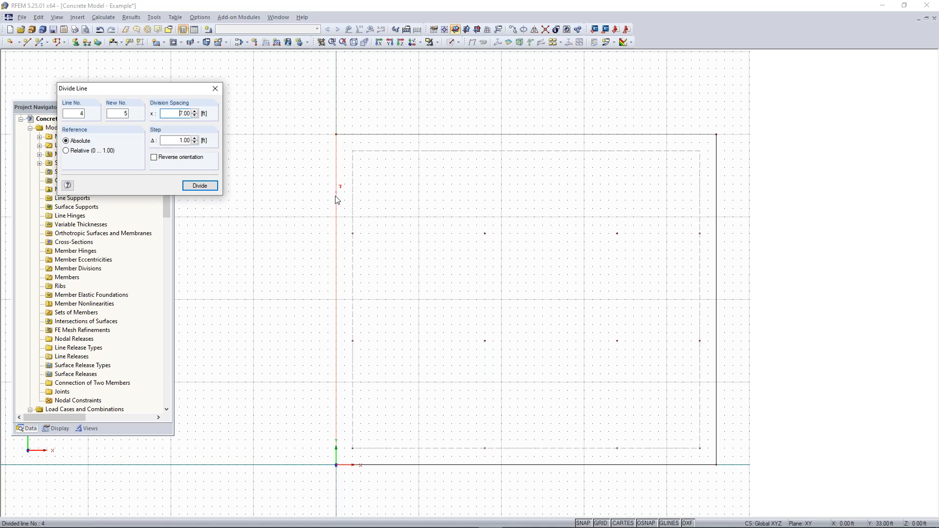
pyautogui.click(336, 235)
pyautogui.click(488, 139)
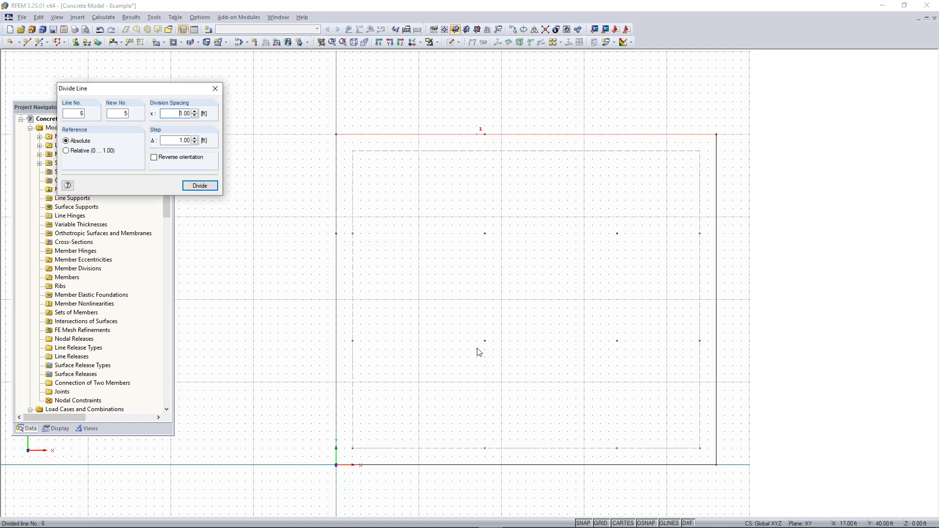
pyautogui.press('Escape')
pyautogui.scroll(-3, 367, 251)
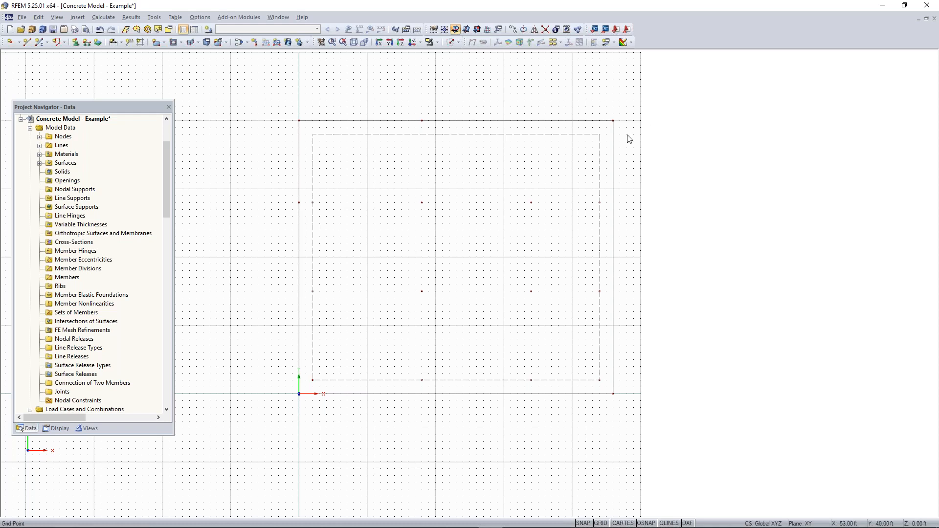
# Define a new semicircular surface with constant thickness, standard stiffness and material Concrete f'c = 4000 psi, ACI 318-14
pyautogui.moveTo(627, 135); pyautogui.dragTo(533, 163, button='middle')
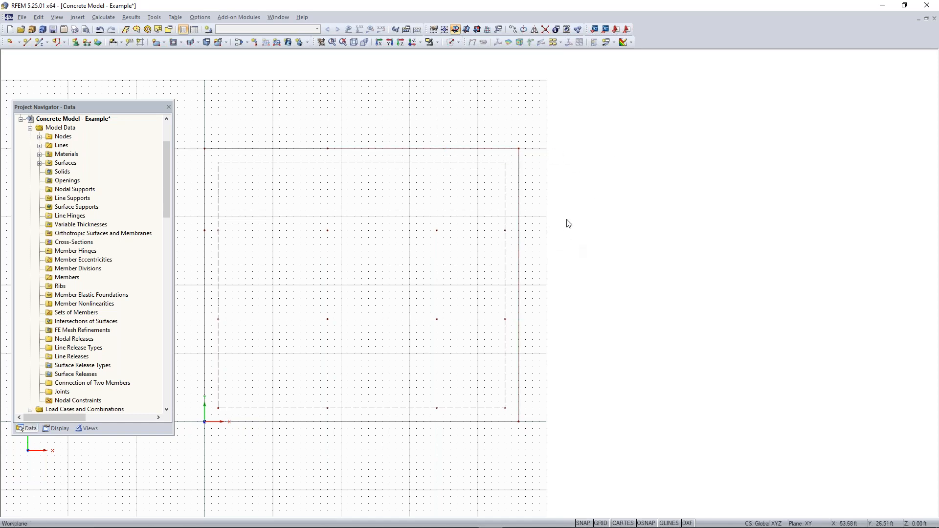
pyautogui.click(165, 43)
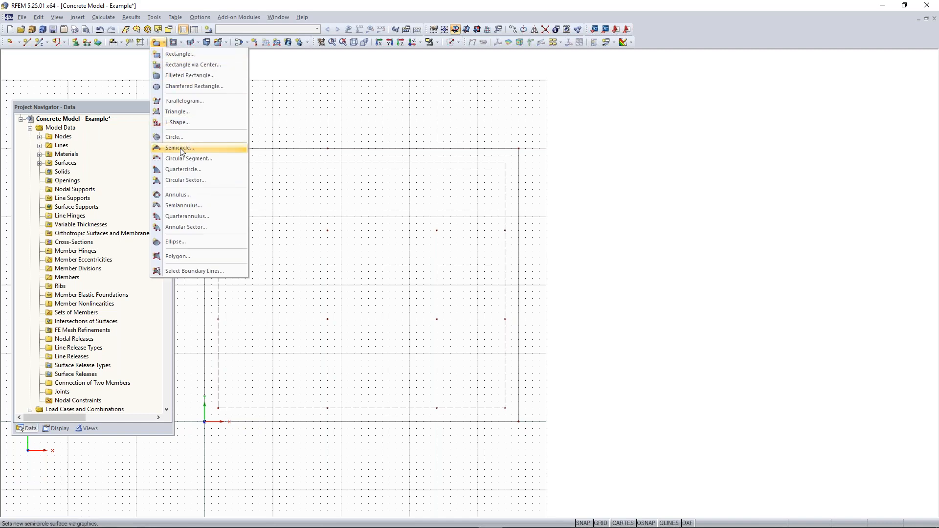
pyautogui.click(157, 43)
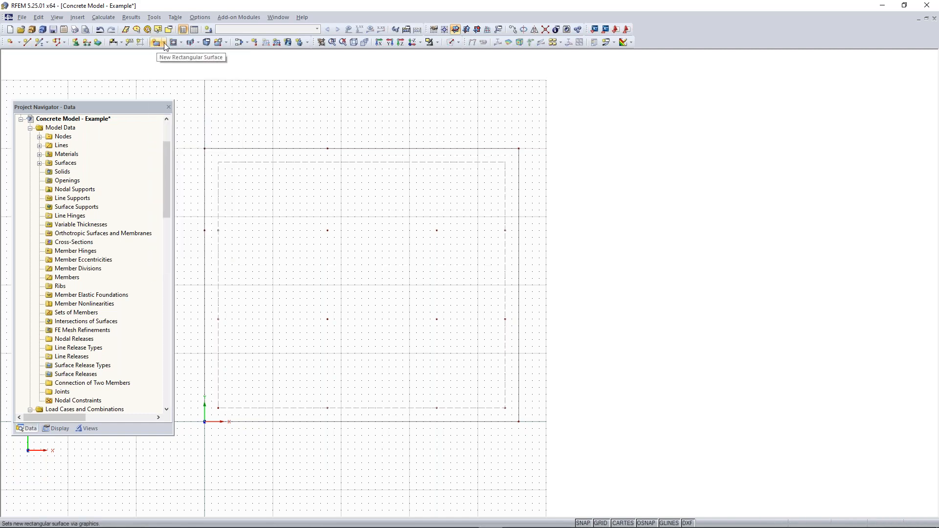
pyautogui.click(166, 43)
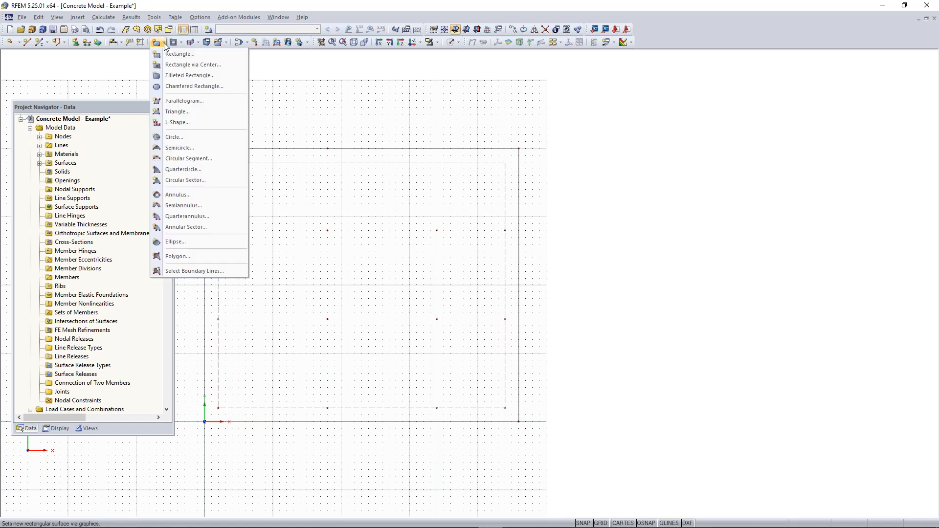
pyautogui.click(189, 148)
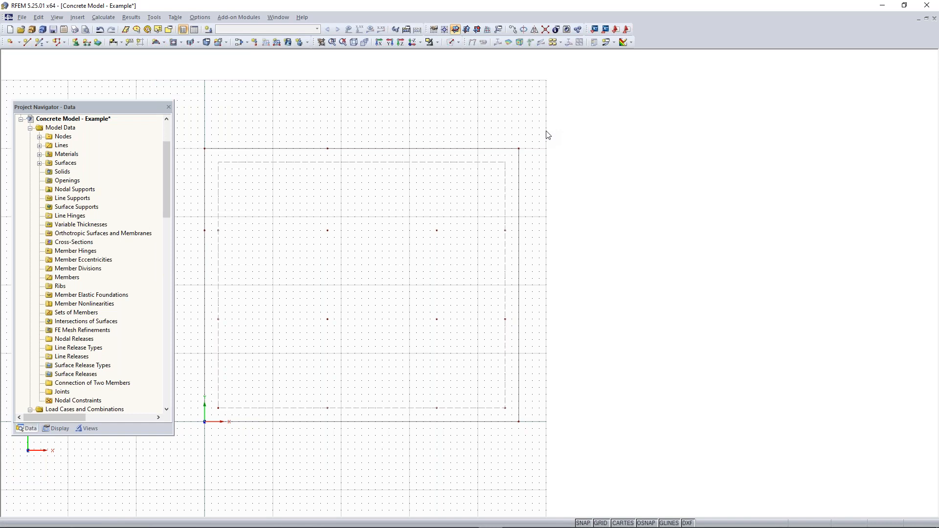
pyautogui.moveTo(440, 153); pyautogui.dragTo(163, 151)
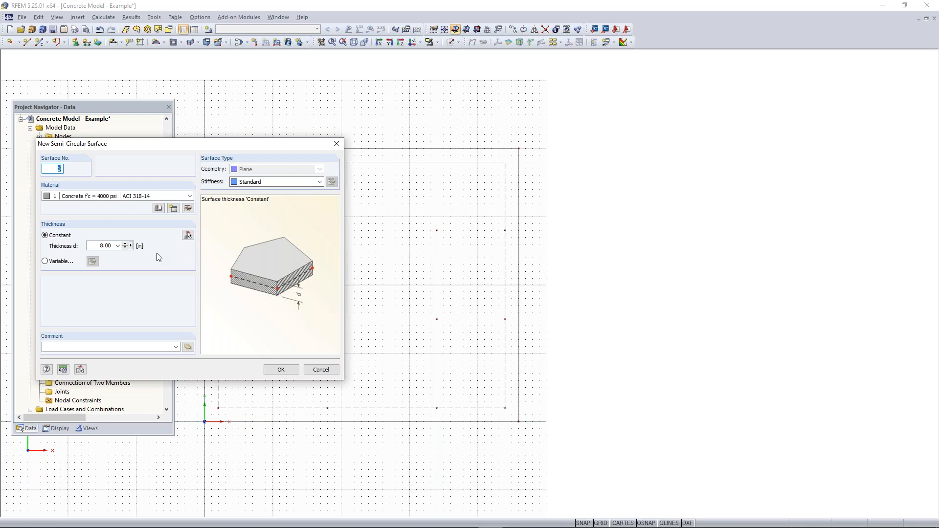
pyautogui.doubleClick(96, 246)
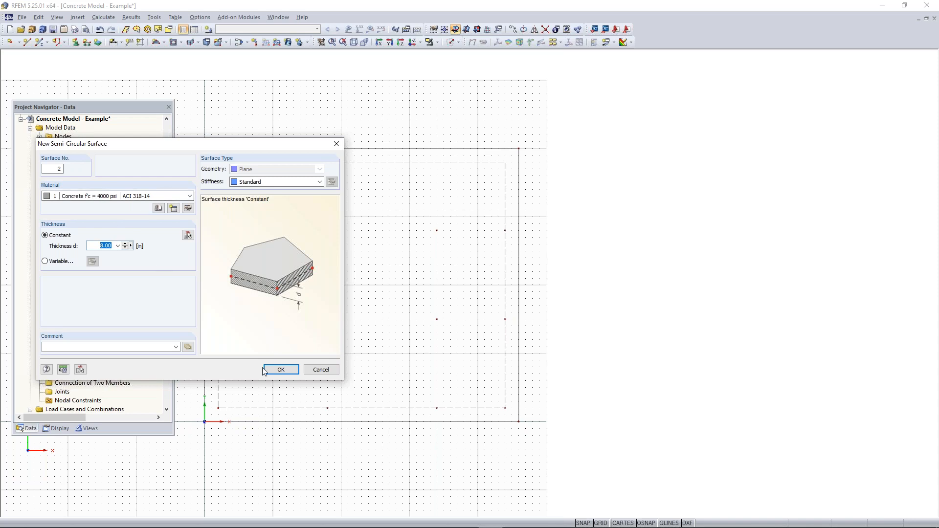
pyautogui.click(279, 369)
# Place the semicircular surface outward on the slab's X 46 ft edge, spanning from the Y 40 ft corner to Y 26 ft
pyautogui.scroll(2, 545, 220)
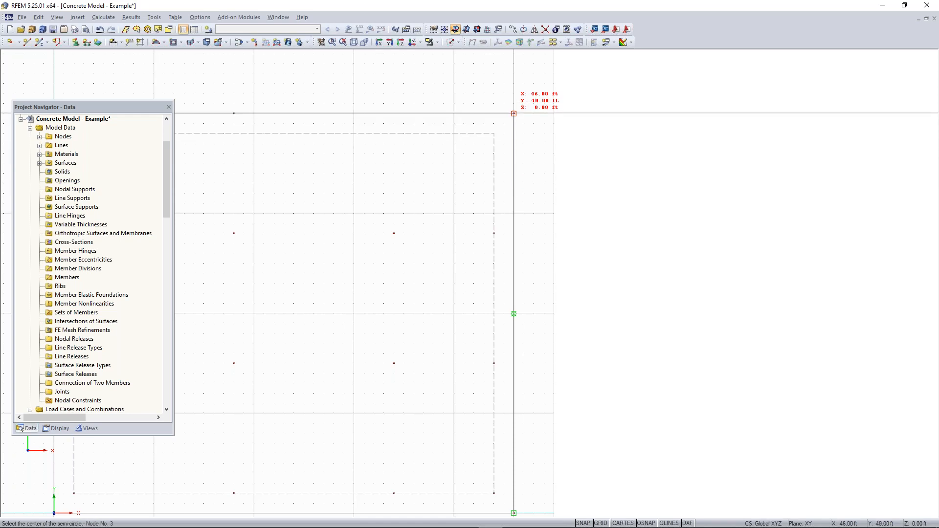
pyautogui.click(514, 183)
pyautogui.click(513, 113)
pyautogui.press('Escape')
# Copy the entire floor with its nodes and semicircular surface once, 11.83 ft along Z with zero X and Y displacement
pyautogui.keyDown('ctrl'); pyautogui.moveTo(533, 310); pyautogui.dragTo(497, 212, button='middle'); pyautogui.keyUp('ctrl')
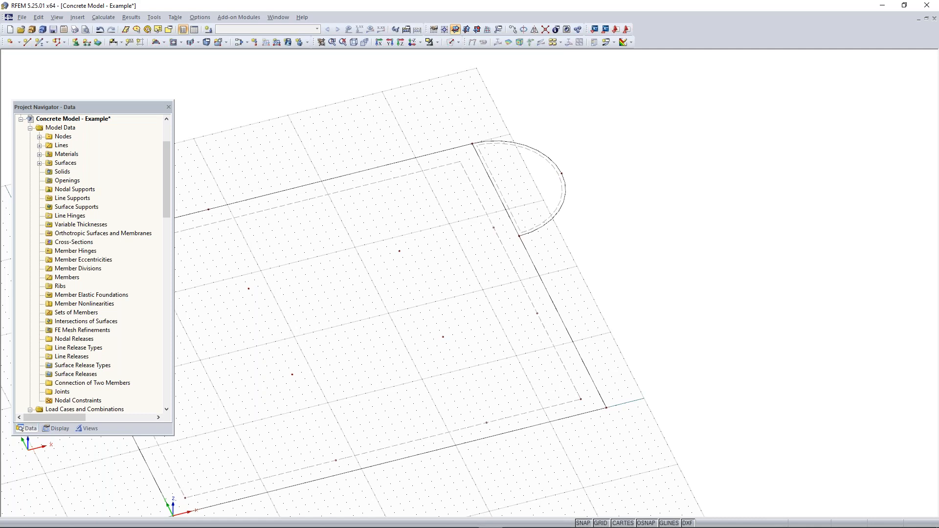
pyautogui.moveTo(417, 322); pyautogui.dragTo(442, 246, button='middle')
pyautogui.scroll(-2, 538, 290)
pyautogui.moveTo(526, 310); pyautogui.dragTo(492, 313, button='middle')
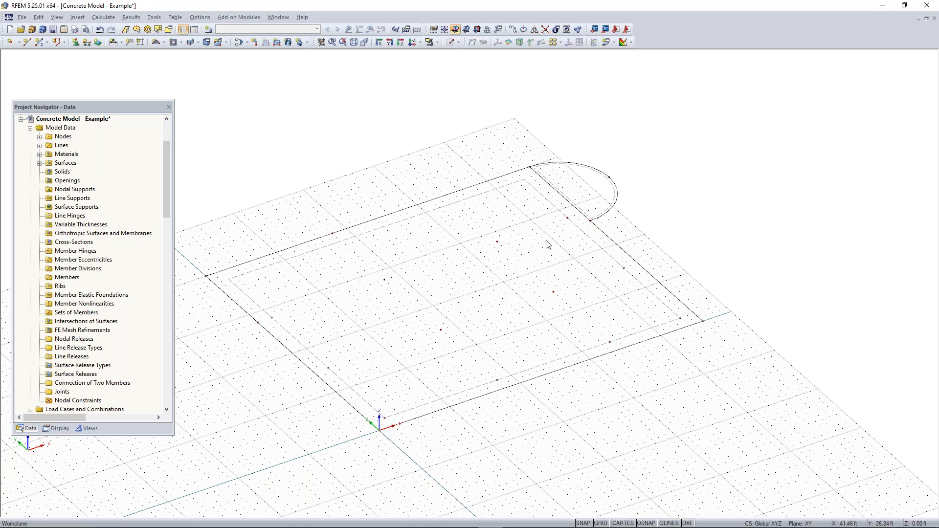
pyautogui.scroll(-1, 684, 189)
pyautogui.moveTo(702, 171); pyautogui.dragTo(677, 178, button='middle')
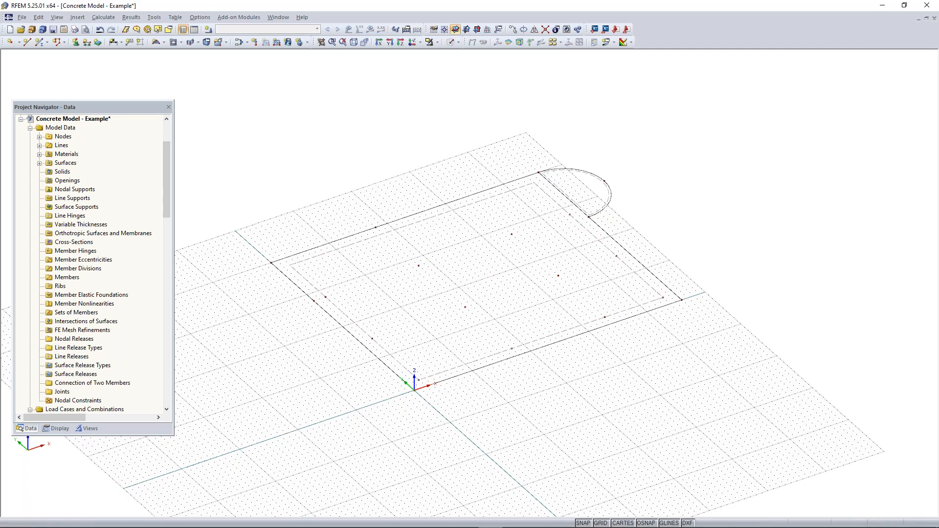
pyautogui.moveTo(690, 144); pyautogui.dragTo(247, 444)
pyautogui.click(512, 30)
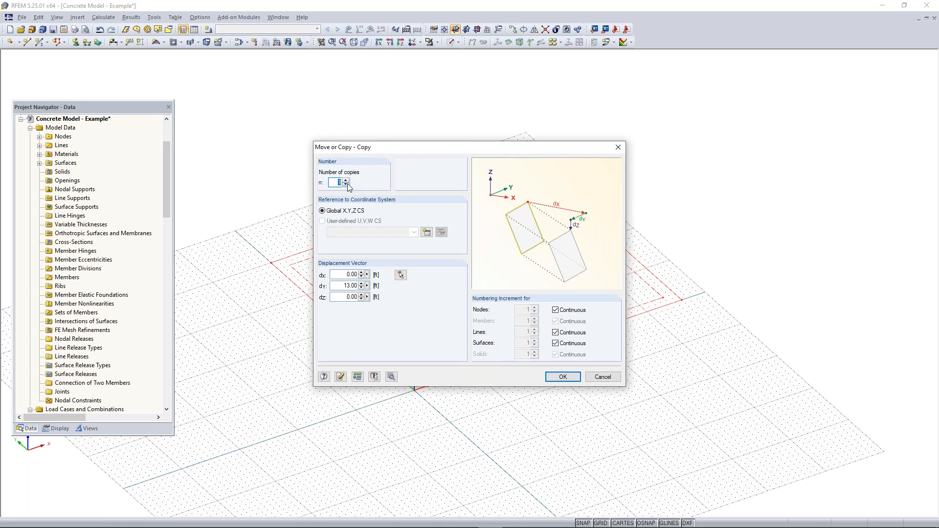
pyautogui.doubleClick(338, 284)
pyautogui.write('0')
pyautogui.doubleClick(346, 296)
pyautogui.write('11.83')
pyautogui.click(563, 376)
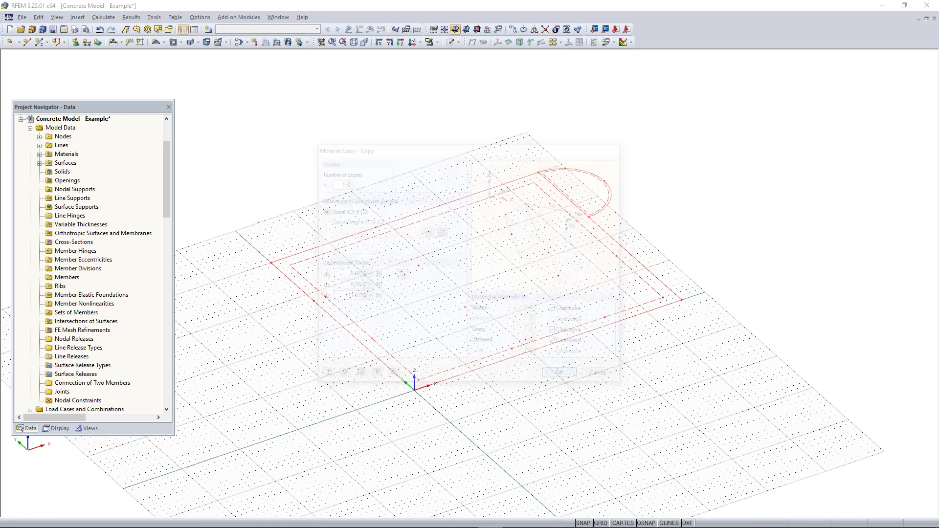
# Display both floors in a perspective view from above with the solid transparent display model
pyautogui.keyDown('ctrl'); pyautogui.moveTo(532, 427); pyautogui.dragTo(533, 398, button='middle'); pyautogui.keyUp('ctrl')
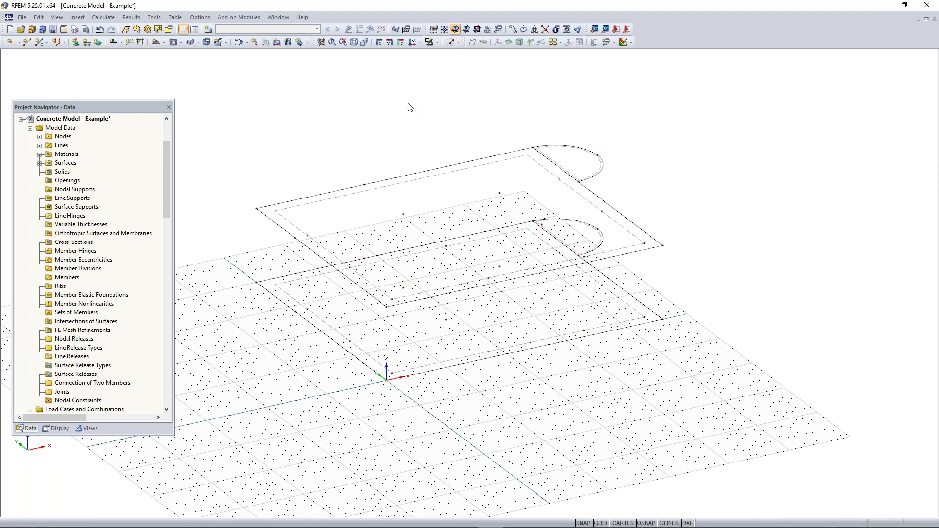
pyautogui.click(355, 43)
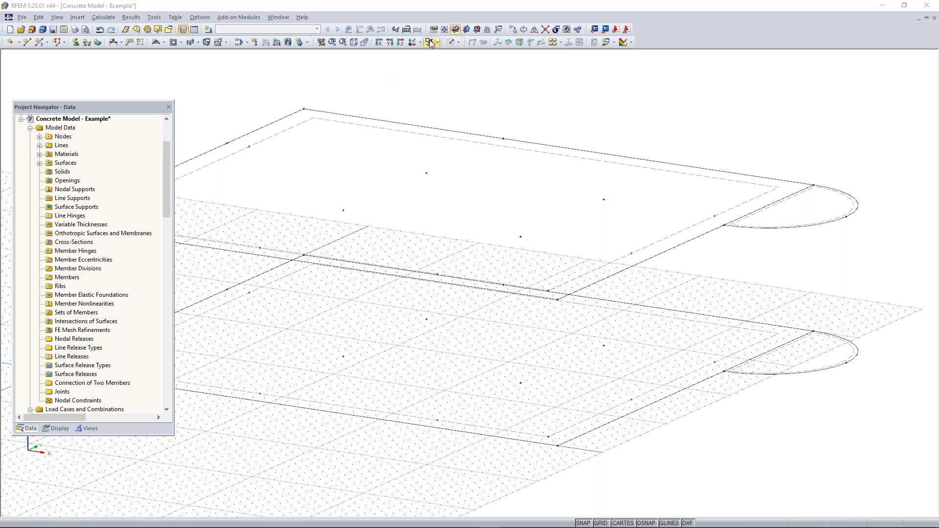
pyautogui.click(414, 43)
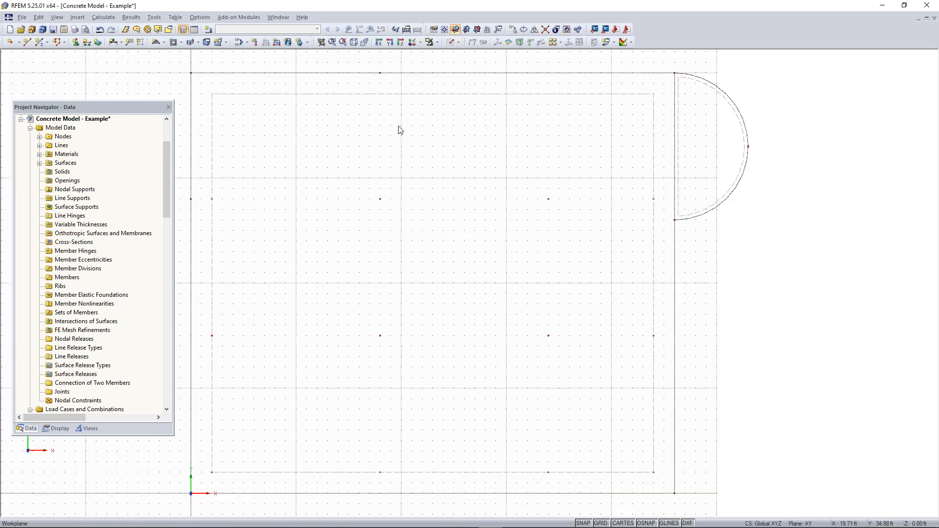
pyautogui.moveTo(399, 130); pyautogui.dragTo(438, 134, button='middle')
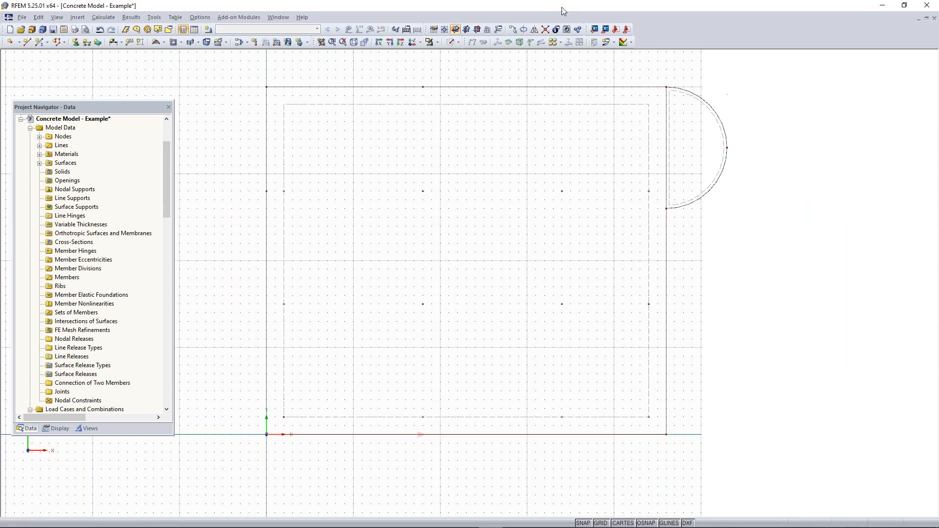
pyautogui.click(364, 42)
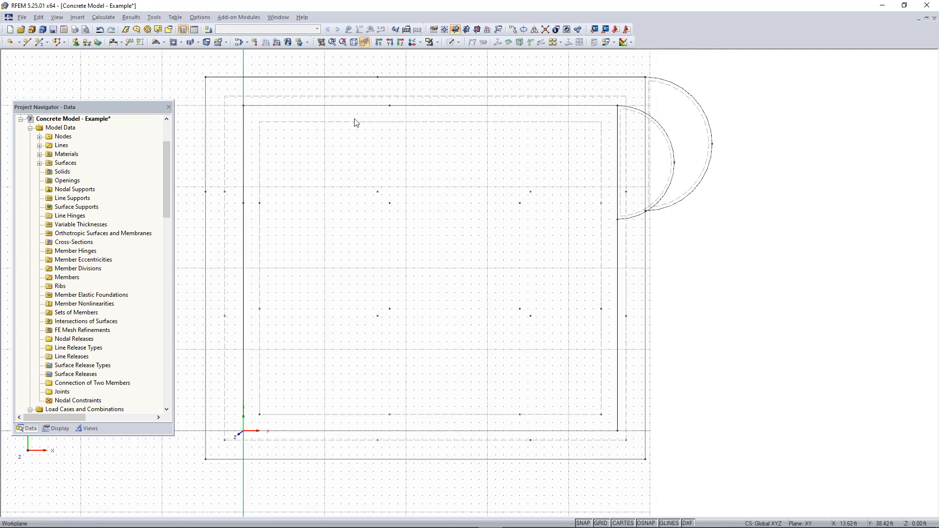
pyautogui.click(450, 42)
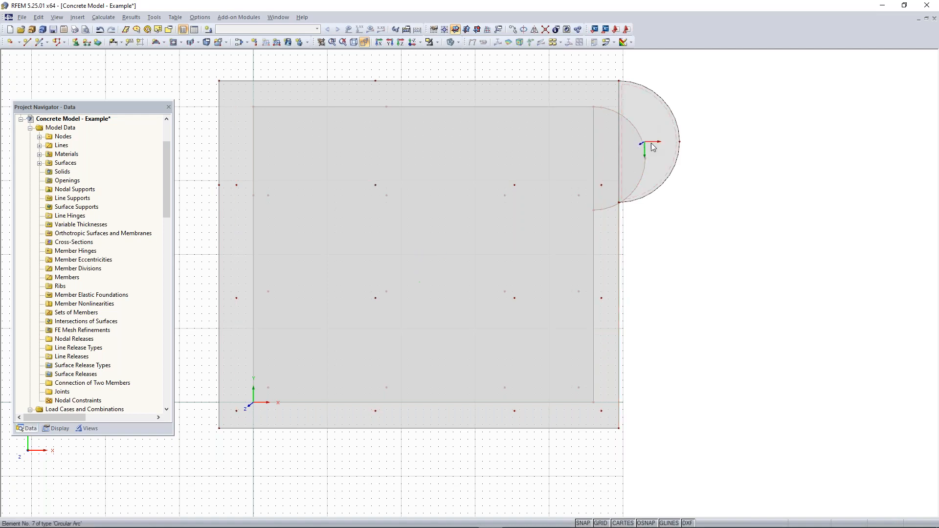
# Show the numbering of the model's objects around the upper slab and its semicircular extension
pyautogui.scroll(1, 644, 134)
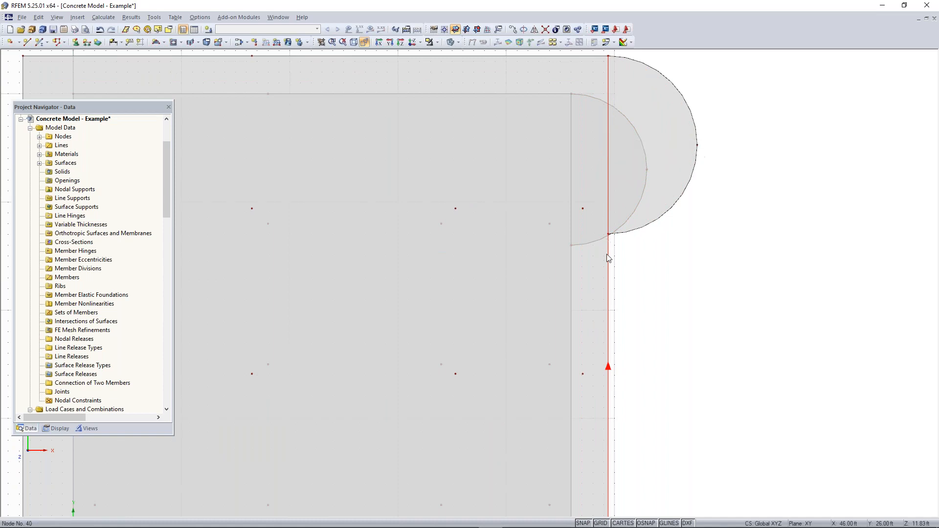
pyautogui.scroll(-2, 608, 255)
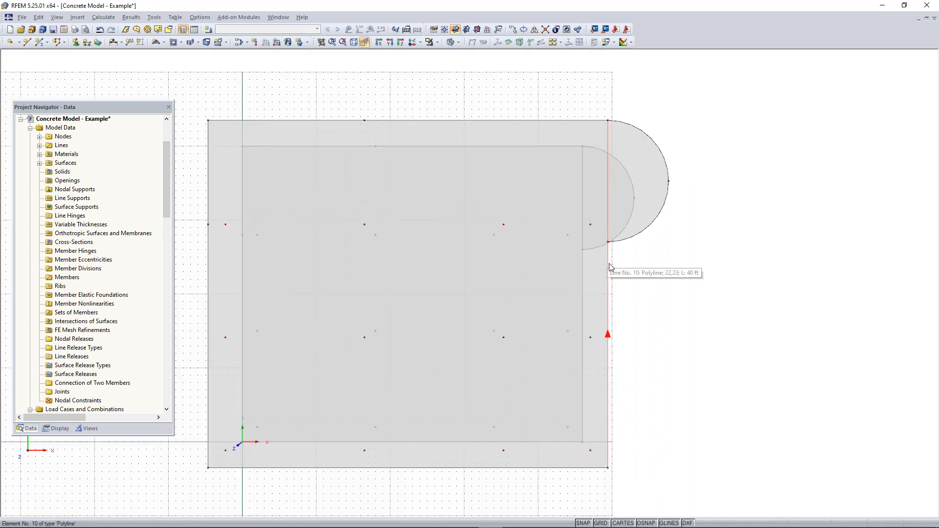
pyautogui.rightClick(646, 269)
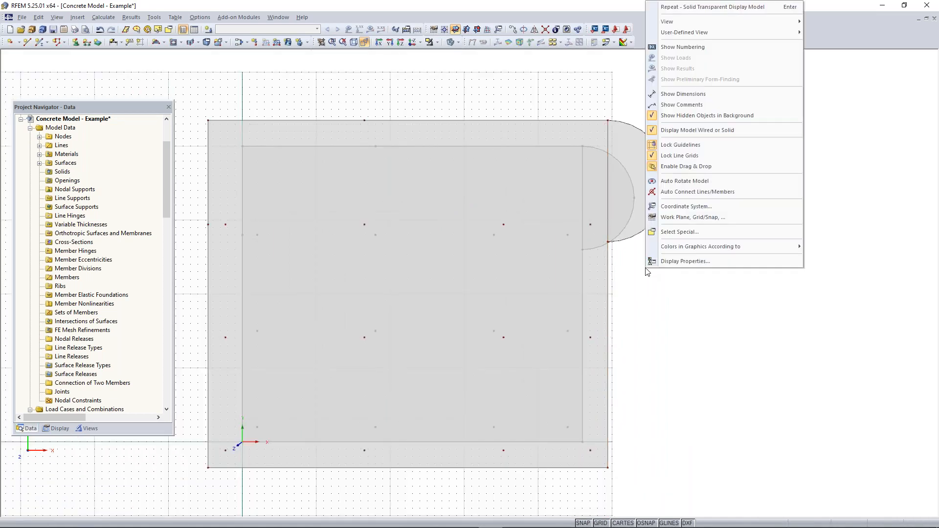
pyautogui.click(666, 47)
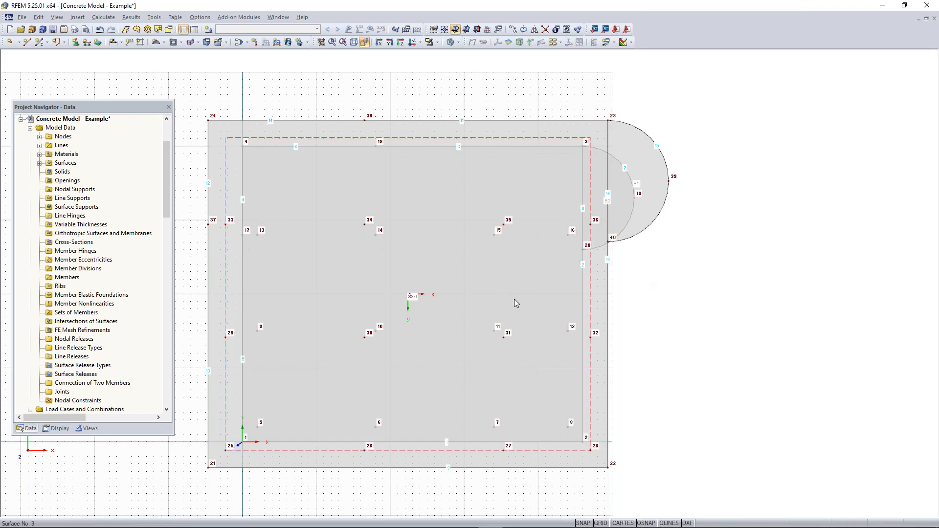
pyautogui.scroll(2, 600, 292)
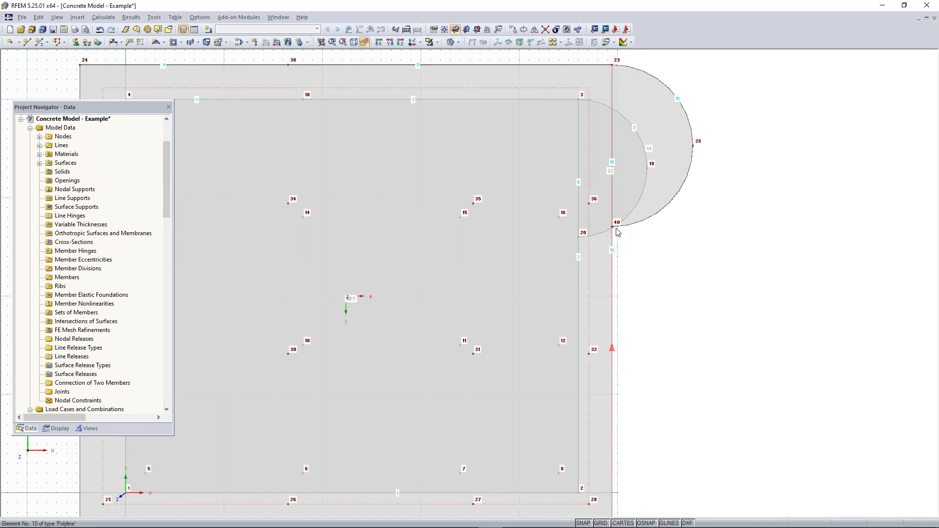
# Connect the overlapping edge lines at node 40, where the upper floor's semicircle meets the straight slab edge
pyautogui.keyDown('ctrl'); pyautogui.moveTo(616, 298); pyautogui.dragTo(667, 268, button='middle'); pyautogui.keyUp('ctrl')
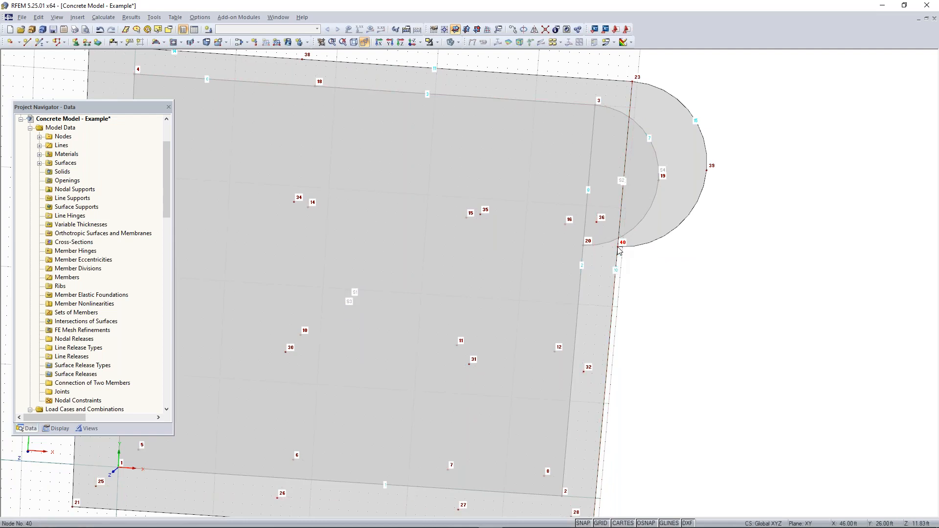
pyautogui.scroll(3, 621, 250)
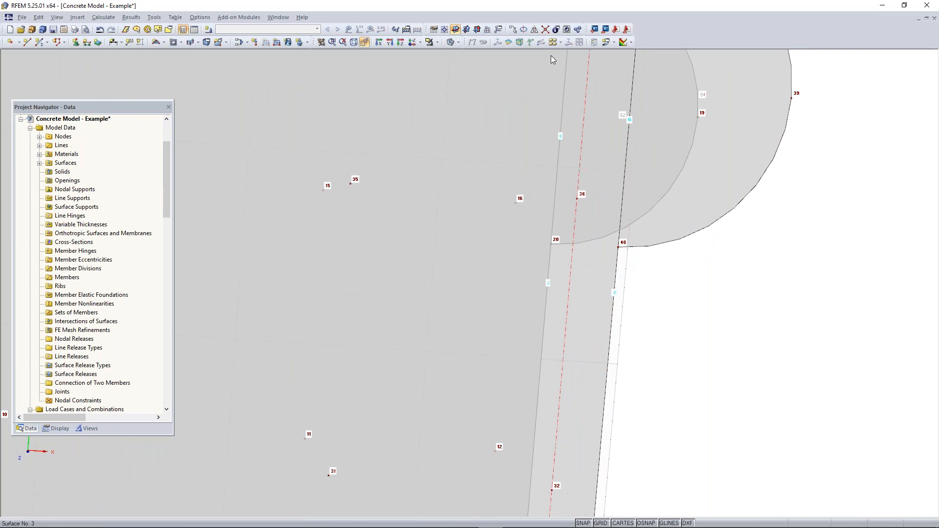
pyautogui.click(545, 30)
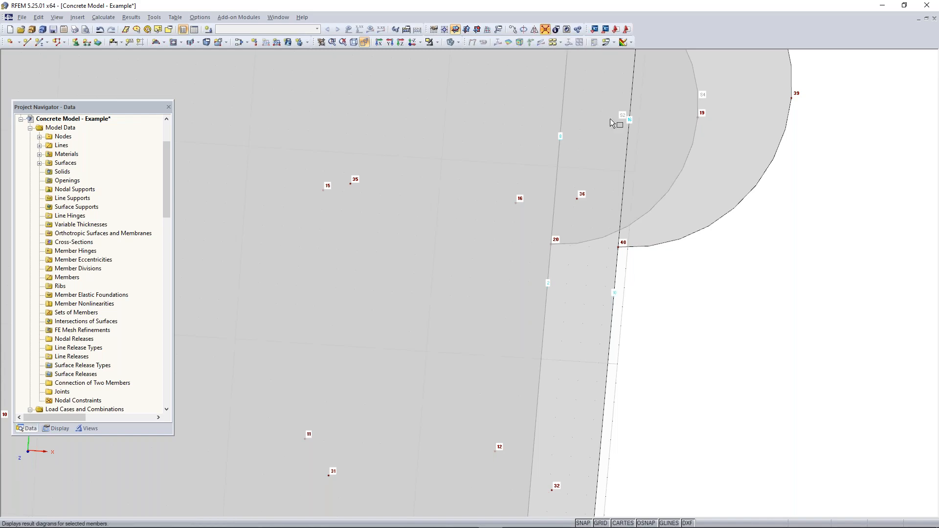
pyautogui.moveTo(637, 269); pyautogui.dragTo(606, 243)
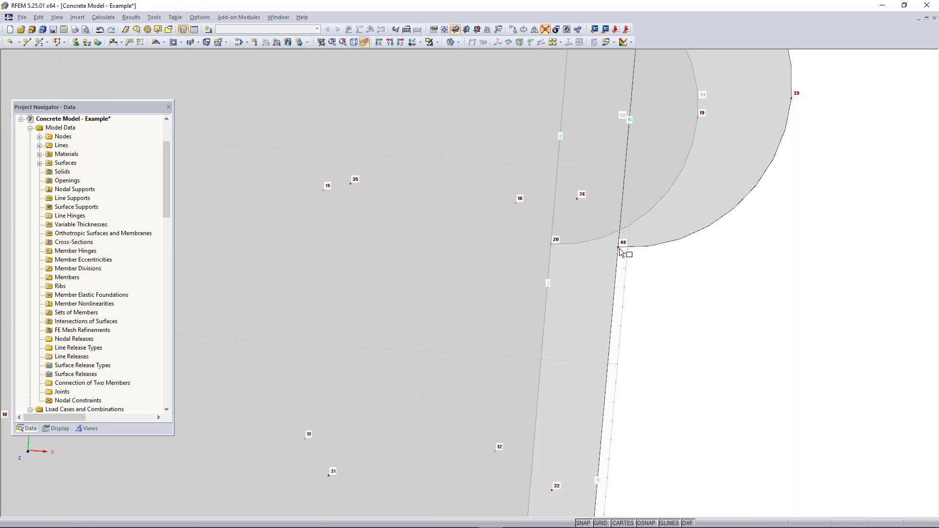
pyautogui.press('Escape')
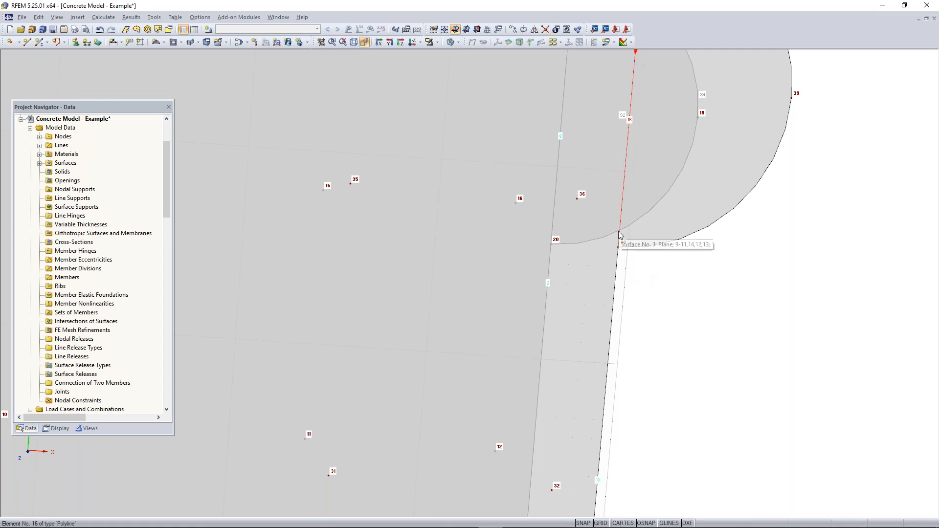
# Divide the upper floor's line between nodes 23 and 40 with a new intermediate node 7 ft from the line start
pyautogui.scroll(-5, 618, 267)
pyautogui.scroll(3, 621, 245)
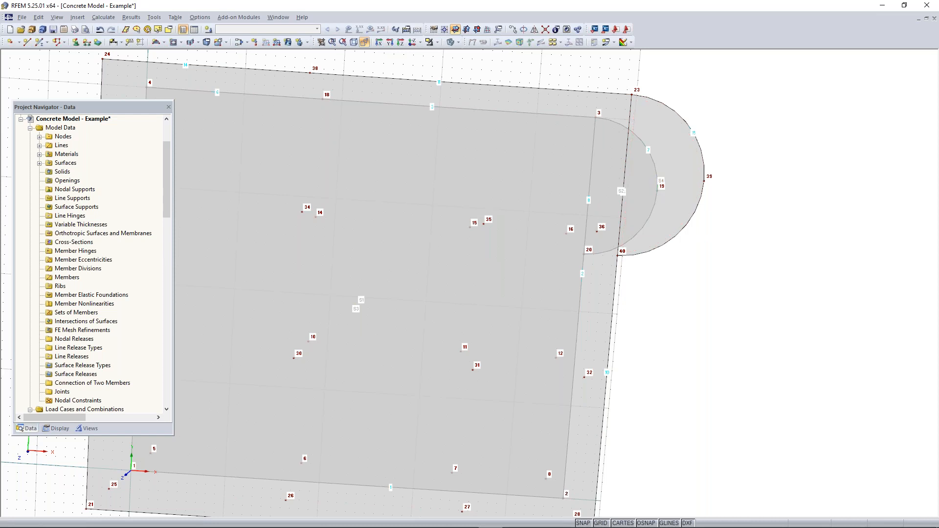
pyautogui.rightClick(625, 173)
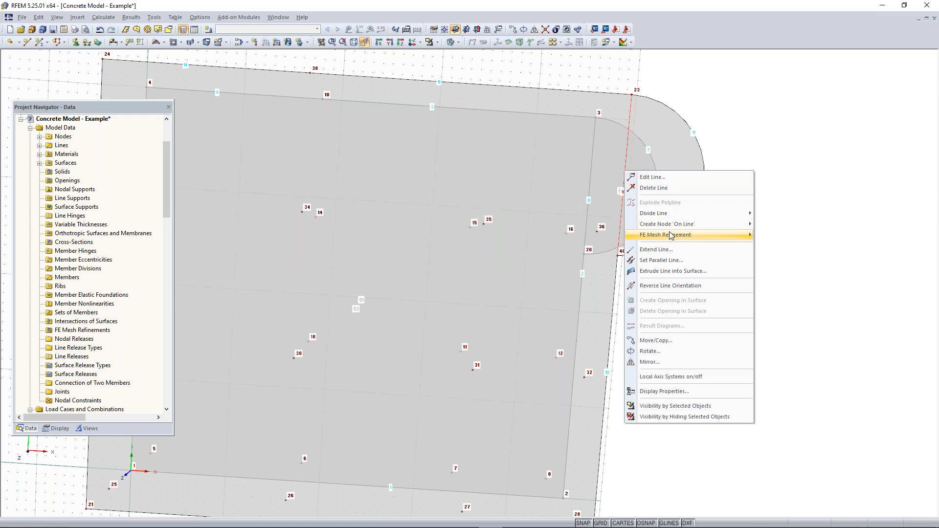
pyautogui.moveTo(670, 214)
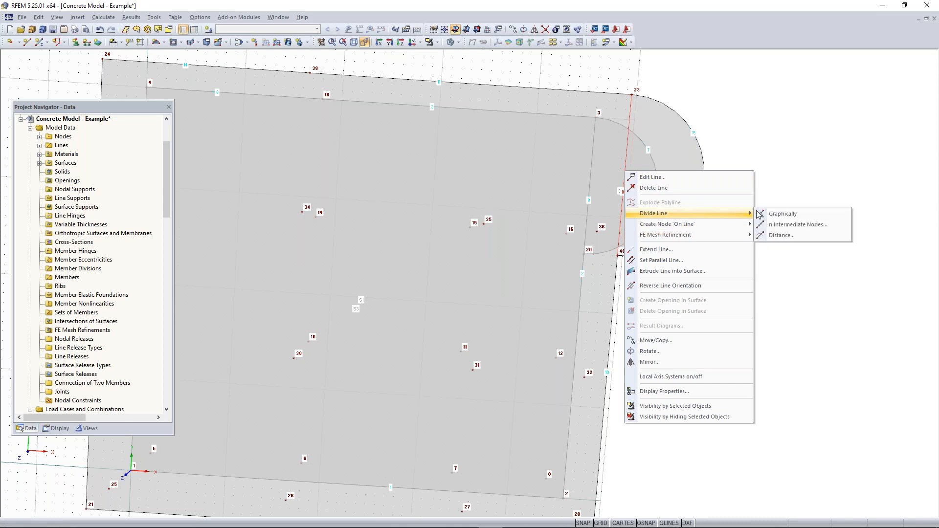
pyautogui.click(780, 236)
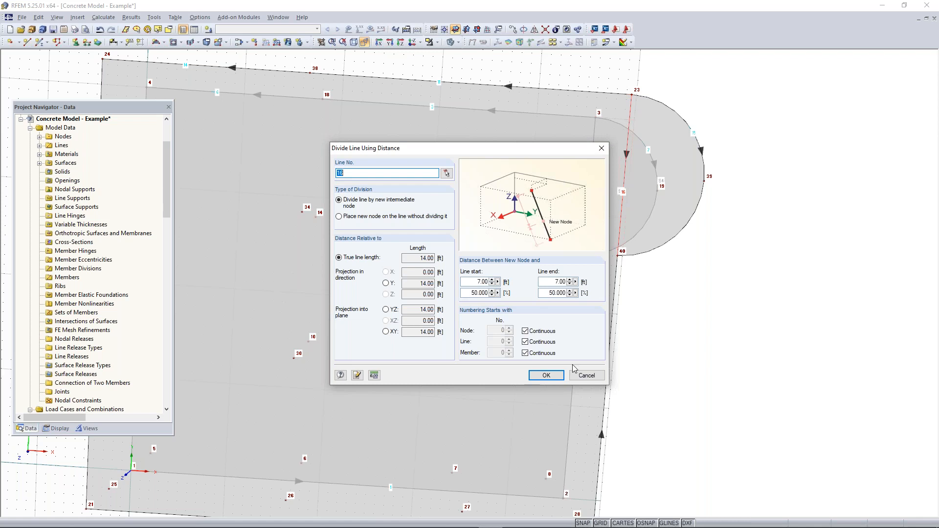
pyautogui.click(546, 375)
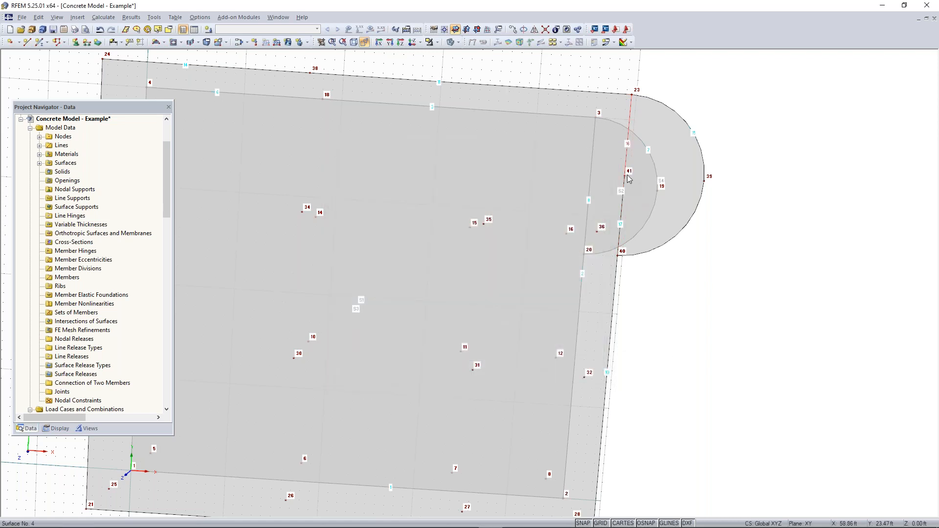
# Delete the upper floor's main slab surface and its semicircular extension surface, keeping their boundary lines
pyautogui.scroll(3, 636, 180)
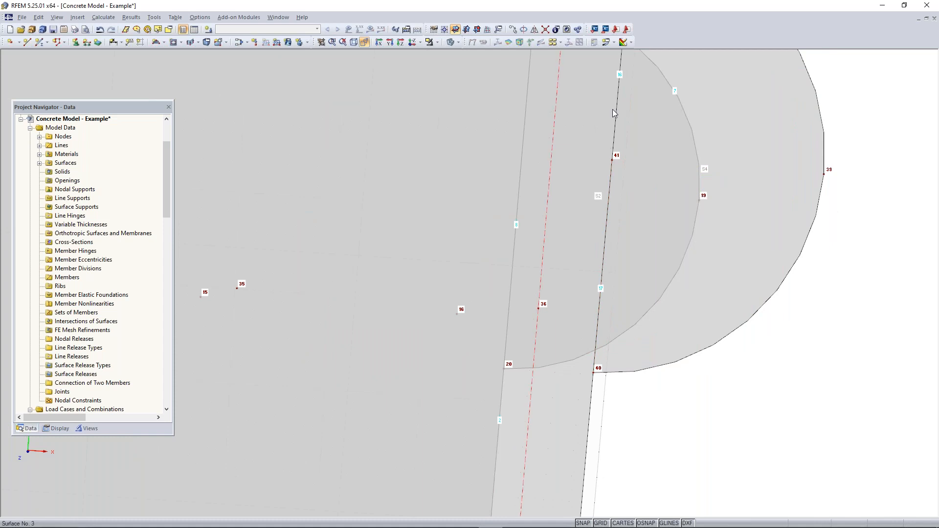
pyautogui.scroll(-2, 648, 393)
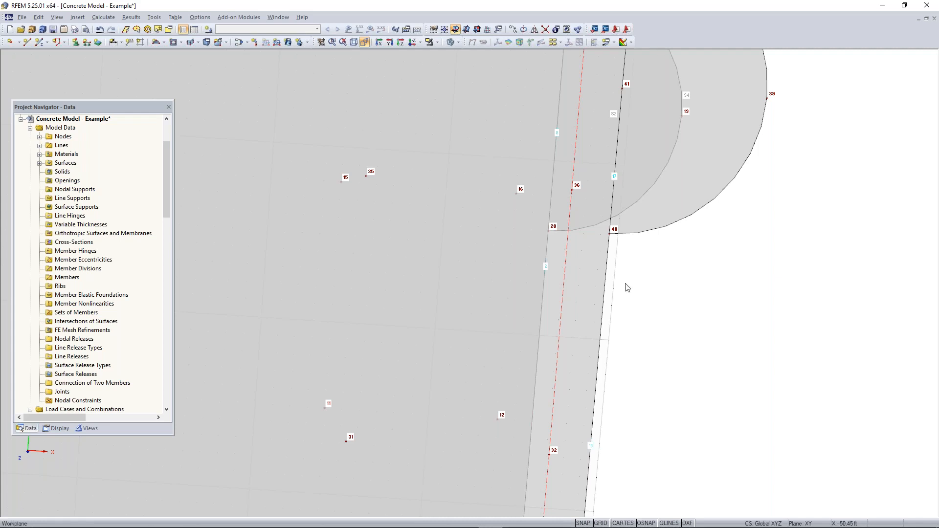
pyautogui.scroll(-5, 625, 288)
pyautogui.keyDown('ctrl'); pyautogui.moveTo(638, 319); pyautogui.dragTo(655, 216, button='middle'); pyautogui.keyUp('ctrl')
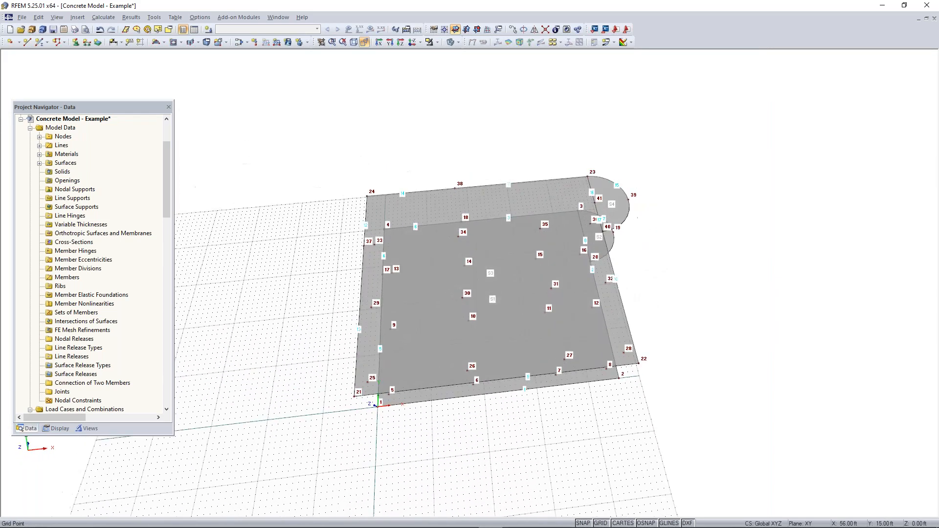
pyautogui.click(364, 42)
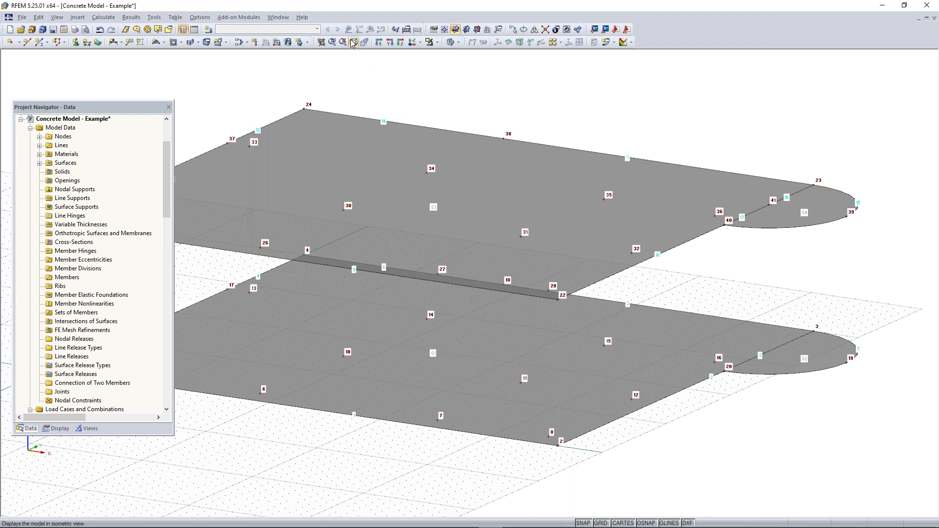
pyautogui.click(354, 43)
pyautogui.keyDown('ctrl'); pyautogui.moveTo(474, 172); pyautogui.dragTo(541, 182, button='middle'); pyautogui.keyUp('ctrl')
pyautogui.click(541, 182)
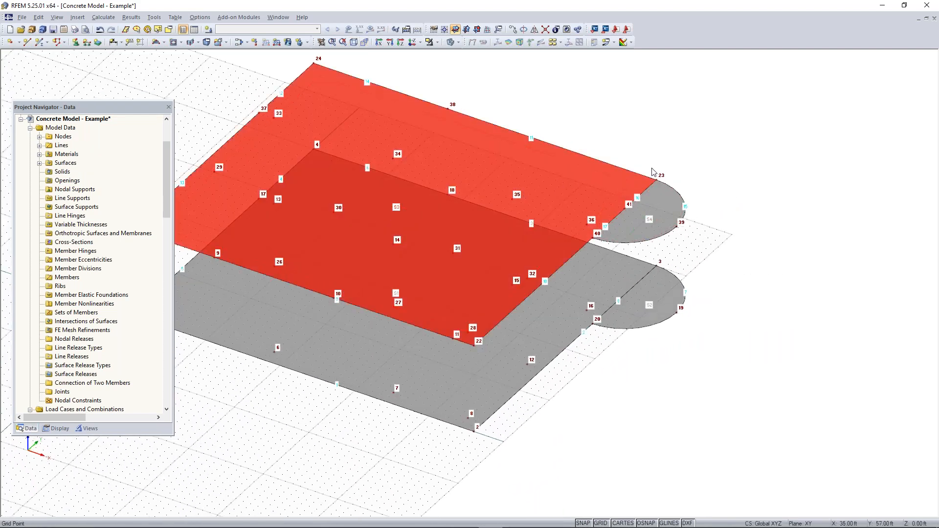
pyautogui.press('Delete')
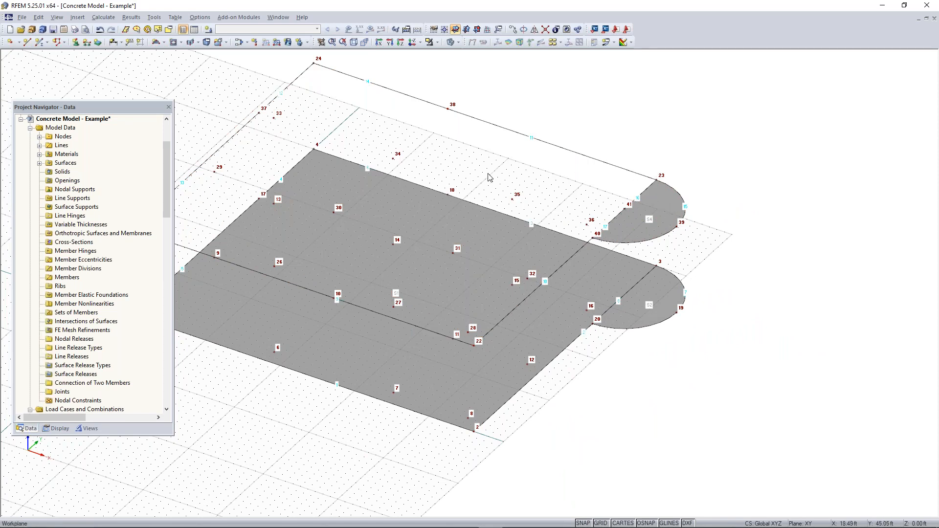
pyautogui.click(656, 208)
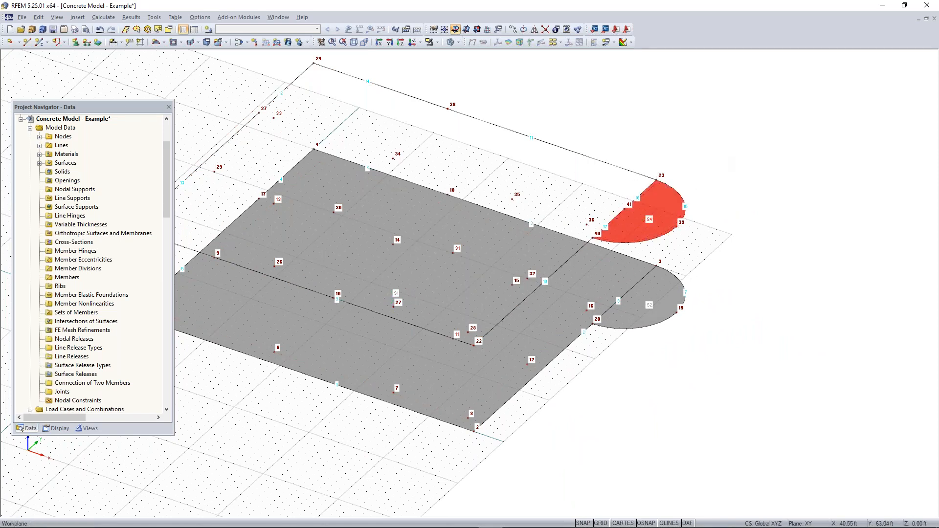
pyautogui.press('Delete')
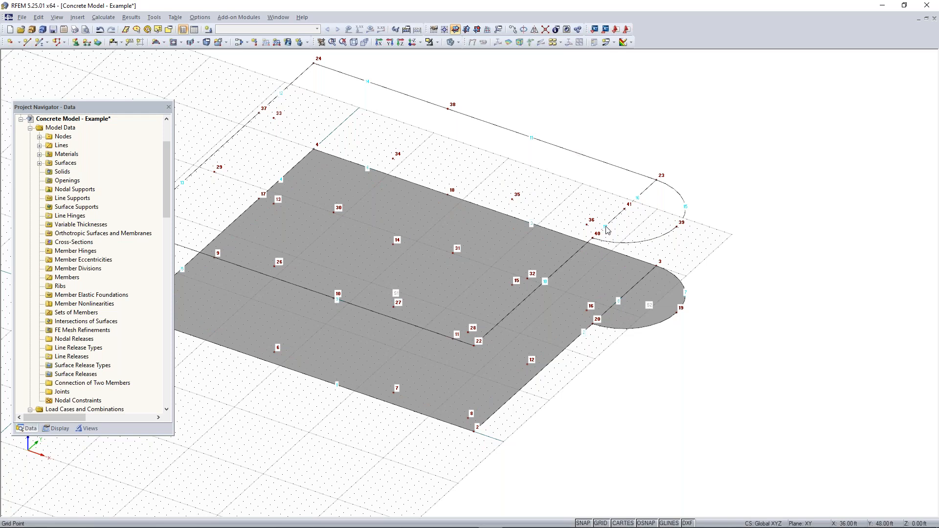
# Delete the two 7 ft lines, 16 and 17, that separate the upper slab outline from the semicircle
pyautogui.scroll(1, 621, 218)
pyautogui.scroll(1, 621, 218)
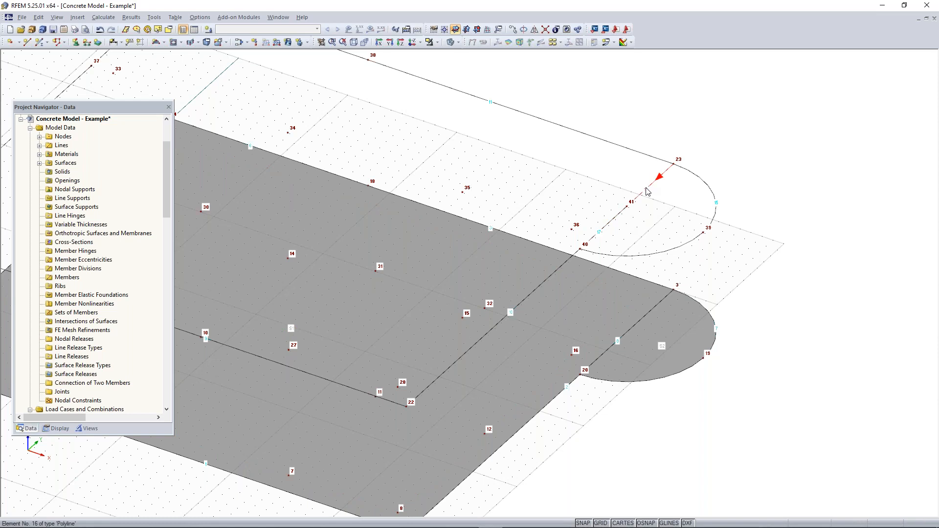
pyautogui.keyDown('ctrl'); pyautogui.moveTo(601, 235); pyautogui.dragTo(788, 251, button='middle'); pyautogui.keyUp('ctrl')
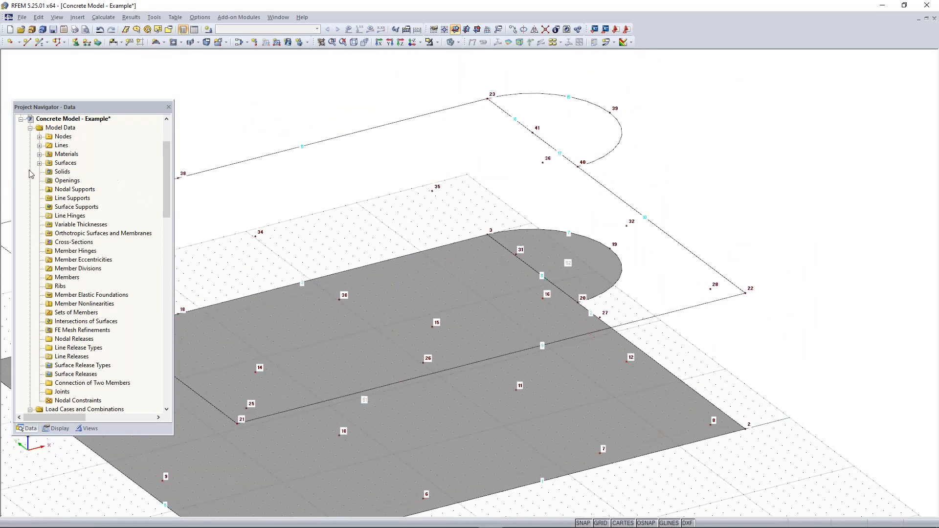
pyautogui.click(39, 145)
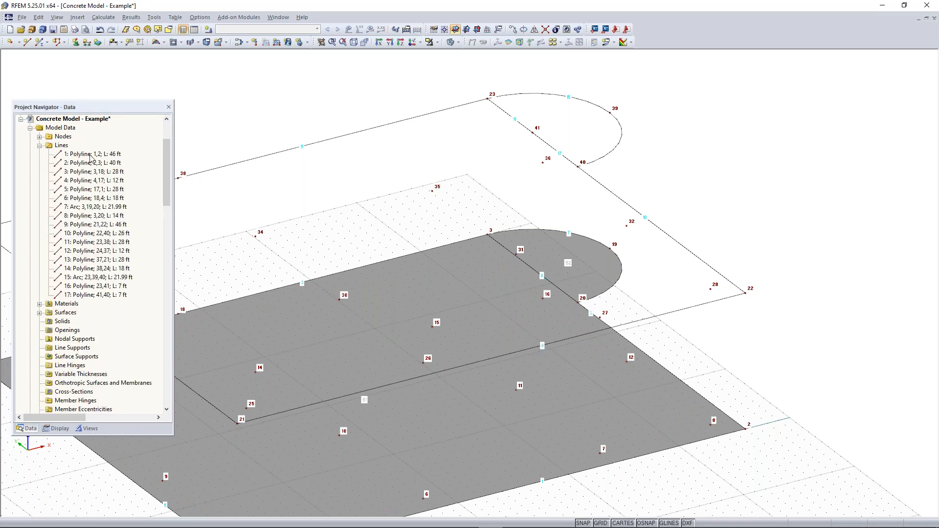
pyautogui.click(87, 288)
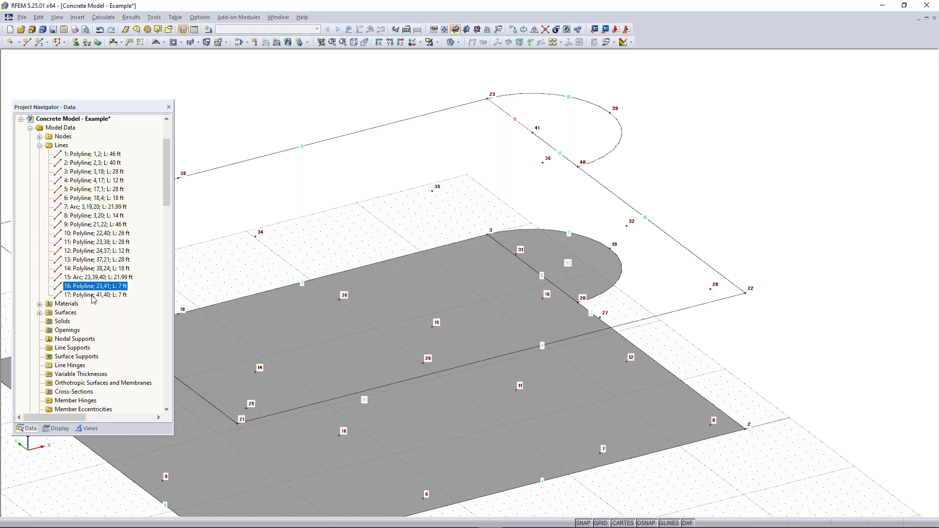
pyautogui.keyDown('ctrl'); pyautogui.click(92, 295); pyautogui.keyUp('ctrl')
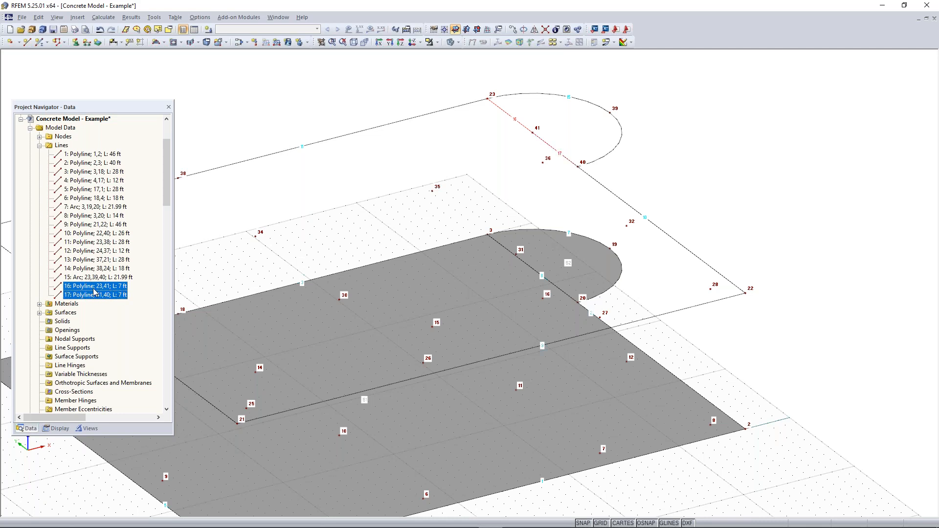
pyautogui.press('Delete')
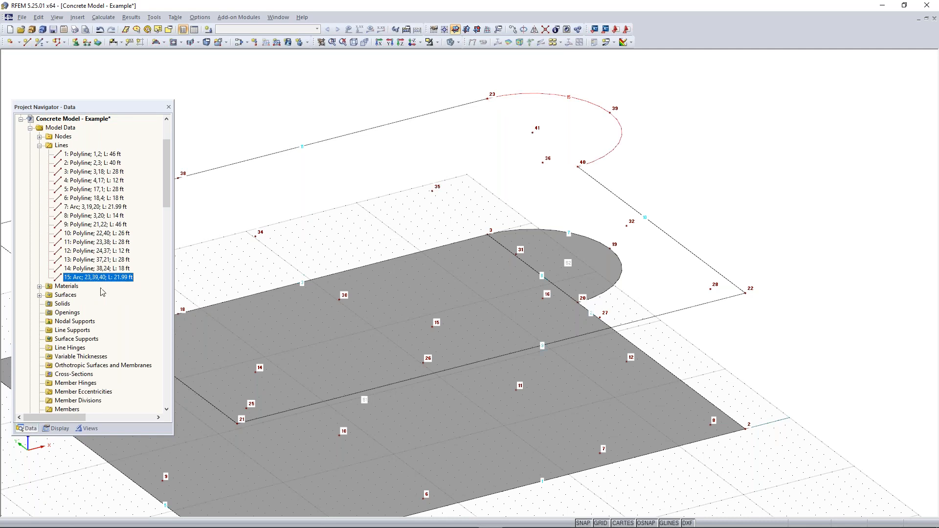
# Create a plane 8 in thick Concrete f'c = 4000 psi surface from the upper floor's boundary lines, including the semicircular arc
pyautogui.keyDown('ctrl'); pyautogui.moveTo(563, 181); pyautogui.dragTo(546, 217, button='middle'); pyautogui.keyUp('ctrl')
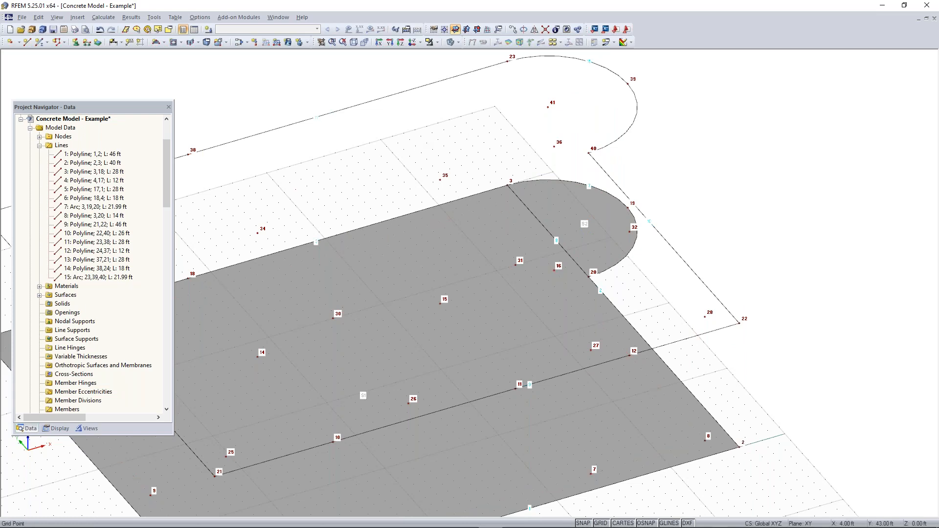
pyautogui.scroll(-2, 440, 145)
pyautogui.moveTo(421, 156); pyautogui.dragTo(458, 166, button='middle')
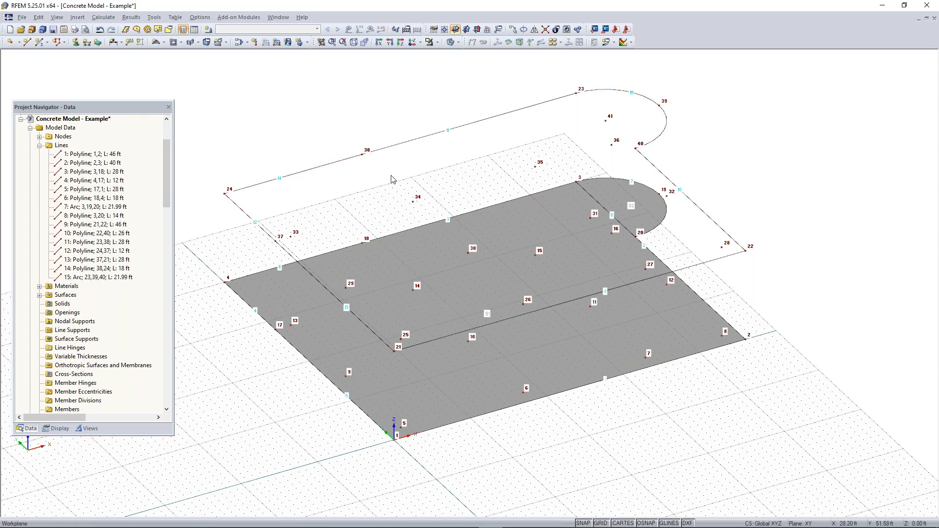
pyautogui.click(165, 44)
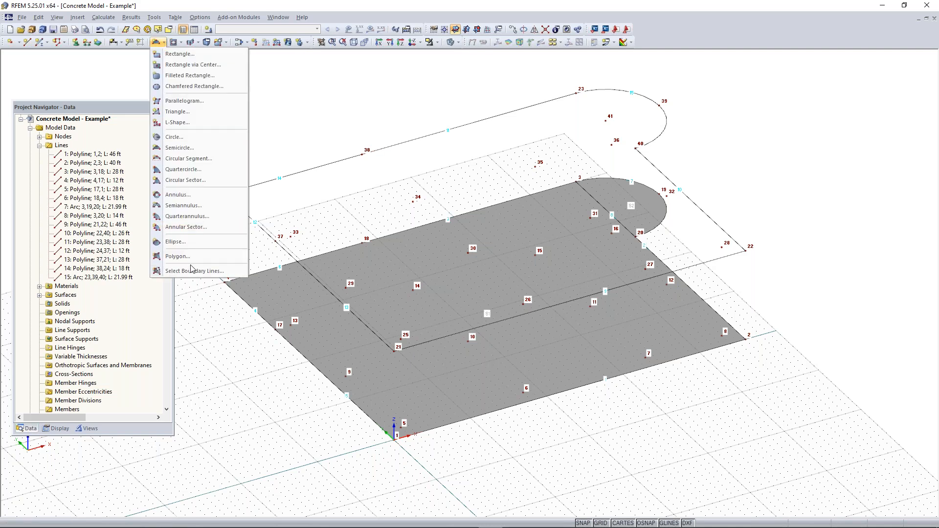
pyautogui.click(215, 271)
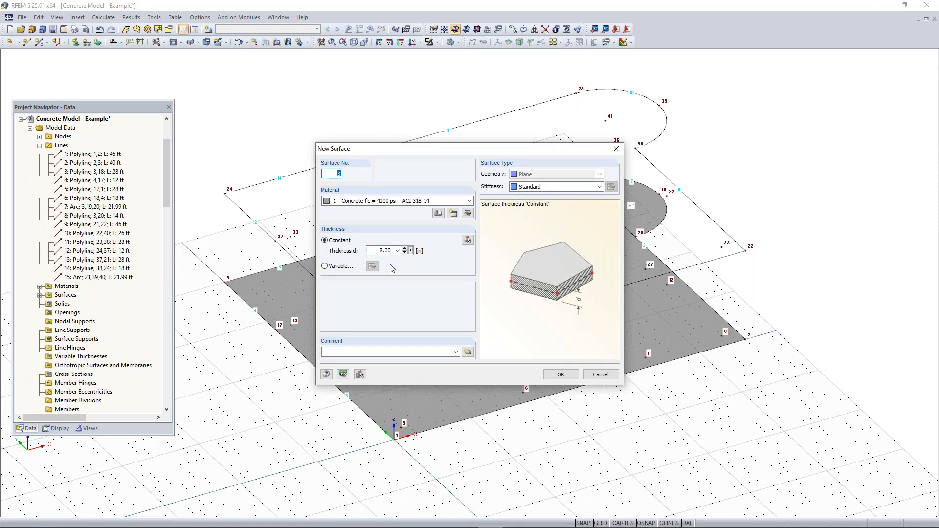
pyautogui.doubleClick(384, 250)
pyautogui.click(559, 376)
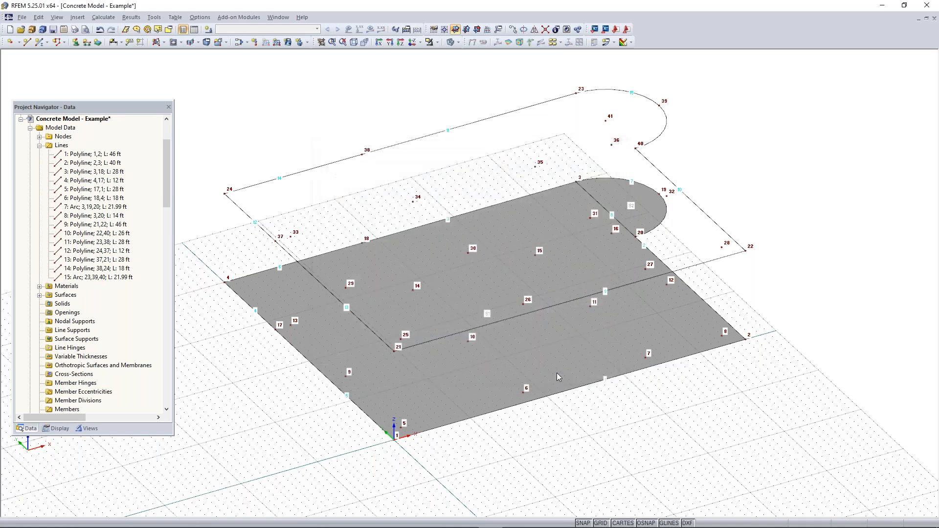
pyautogui.click(406, 142)
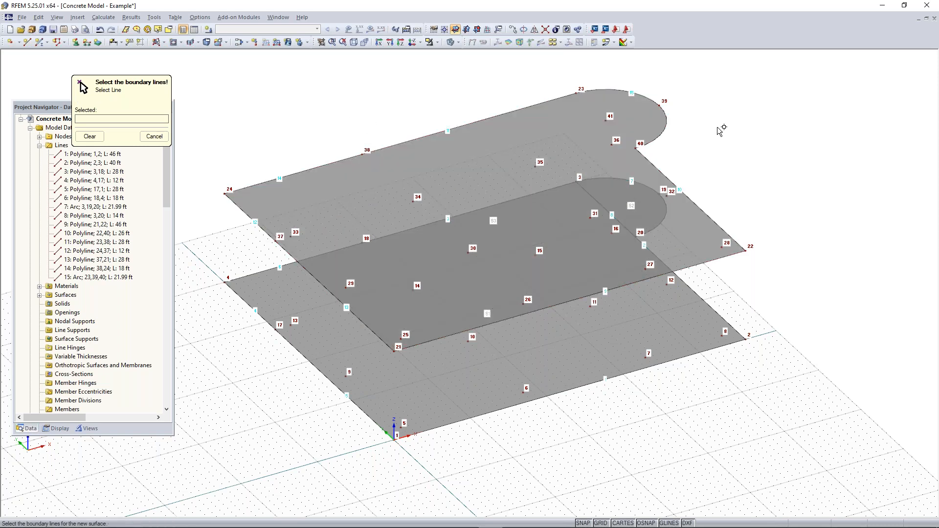
pyautogui.press('Escape')
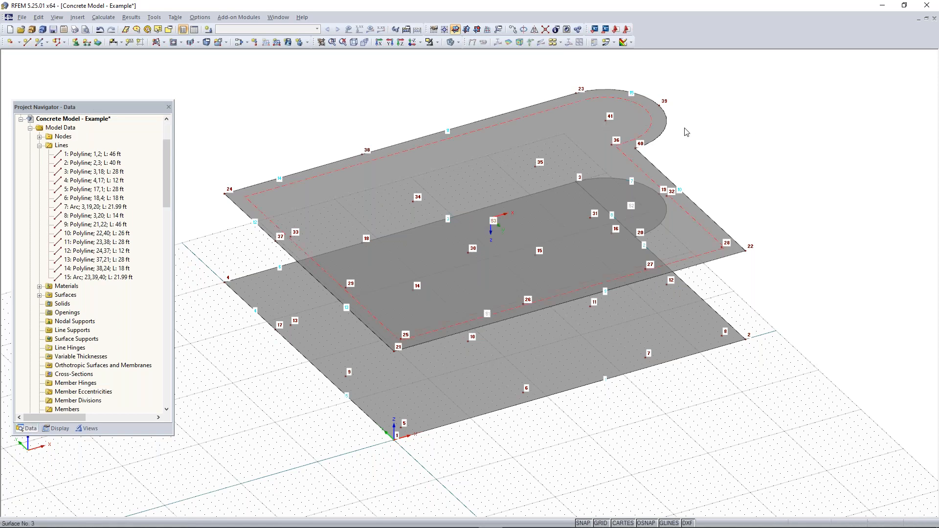
pyautogui.keyDown('ctrl'); pyautogui.moveTo(650, 419); pyautogui.dragTo(658, 391, button='middle'); pyautogui.keyUp('ctrl')
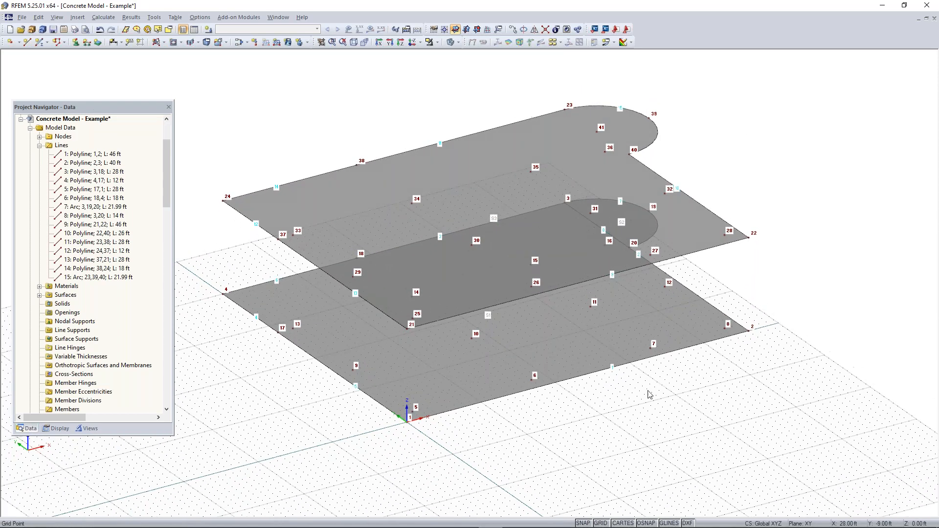
pyautogui.rightClick(659, 392)
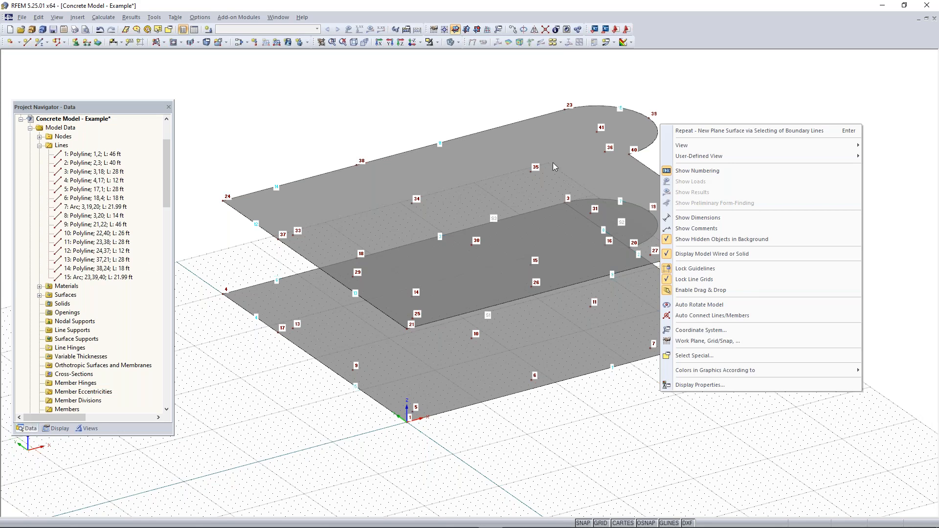
pyautogui.click(693, 87)
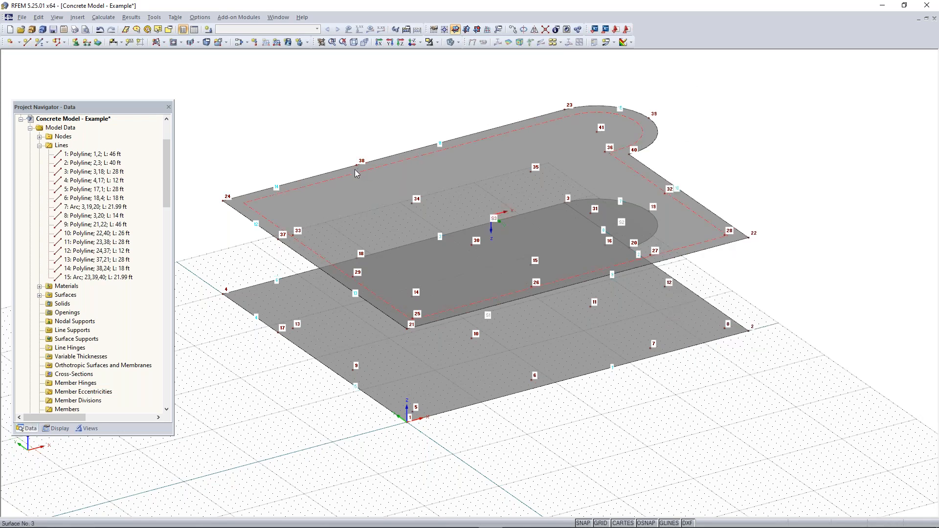
pyautogui.keyDown('ctrl'); pyautogui.moveTo(763, 141); pyautogui.dragTo(612, 220, button='middle'); pyautogui.keyUp('ctrl')
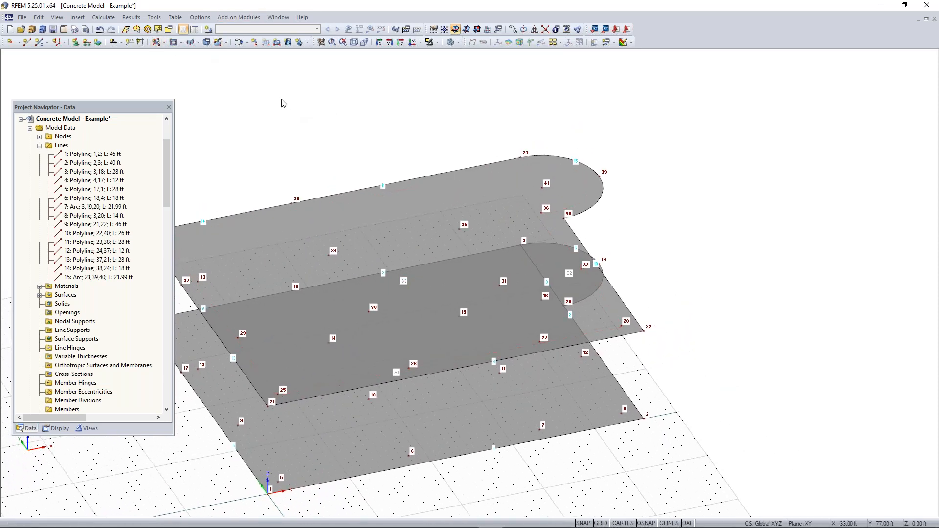
# Cut a circular opening of 6 ft radius into the upper floor slab, centred on node 41, using a 1 ft radius step
pyautogui.click(181, 43)
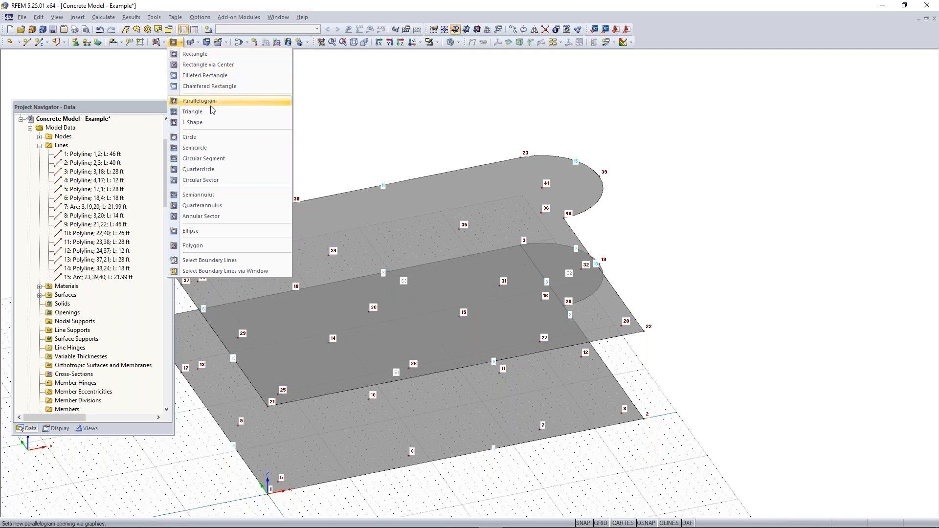
pyautogui.click(197, 139)
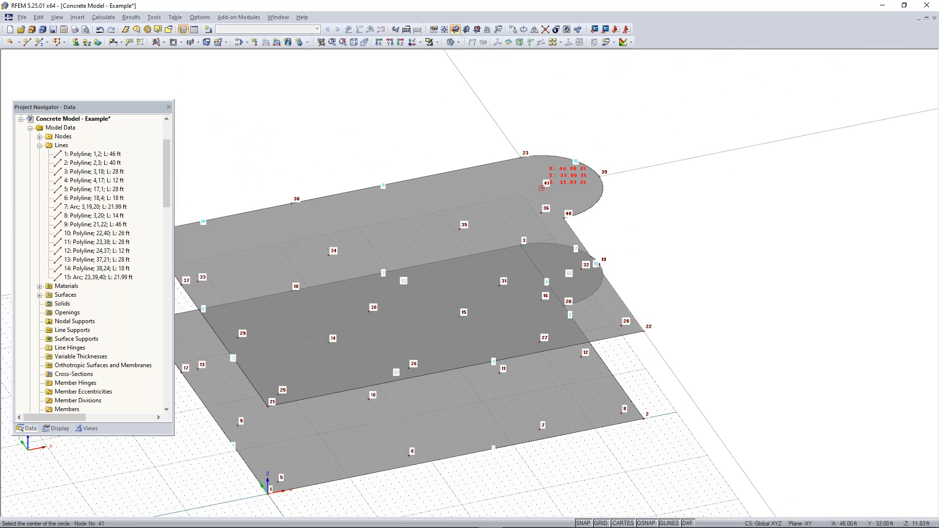
pyautogui.click(542, 188)
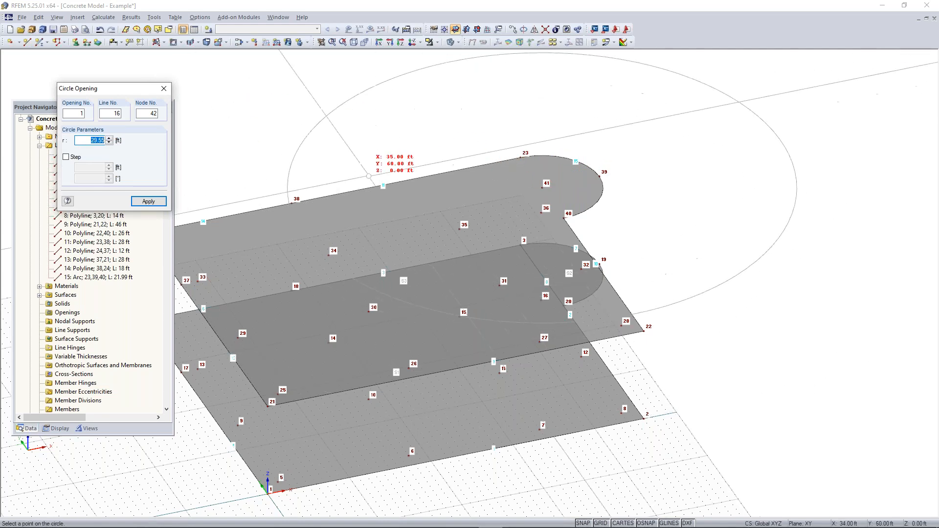
pyautogui.click(66, 157)
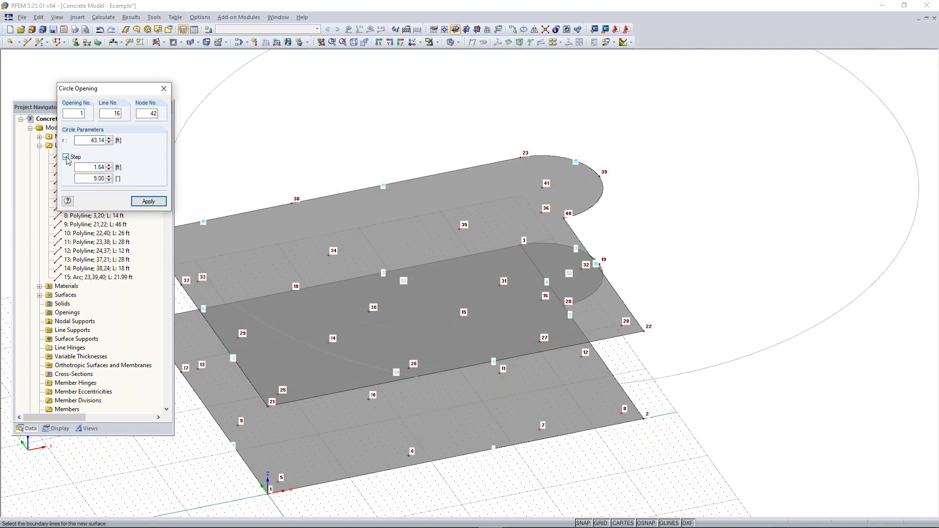
pyautogui.doubleClick(86, 167)
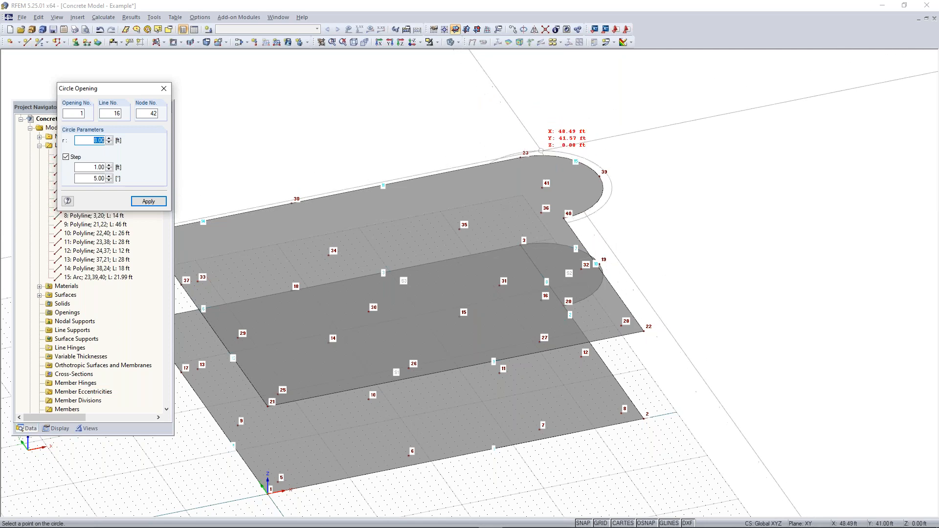
pyautogui.moveTo(99, 95); pyautogui.dragTo(143, 108)
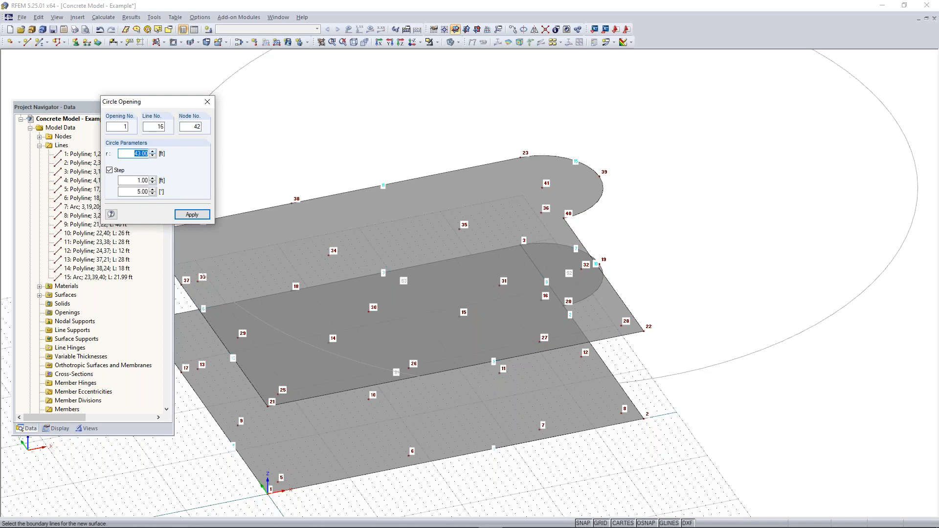
pyautogui.write('6')
pyautogui.press('Return')
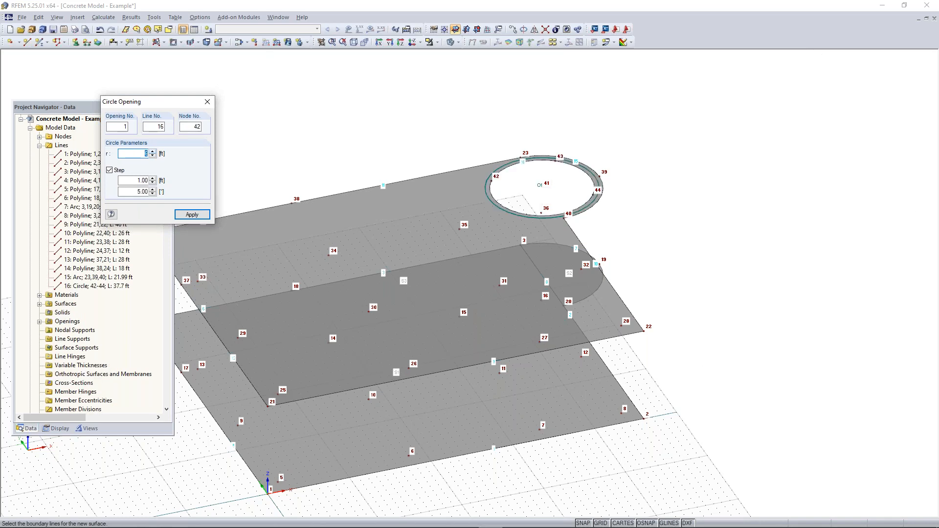
pyautogui.press('Escape')
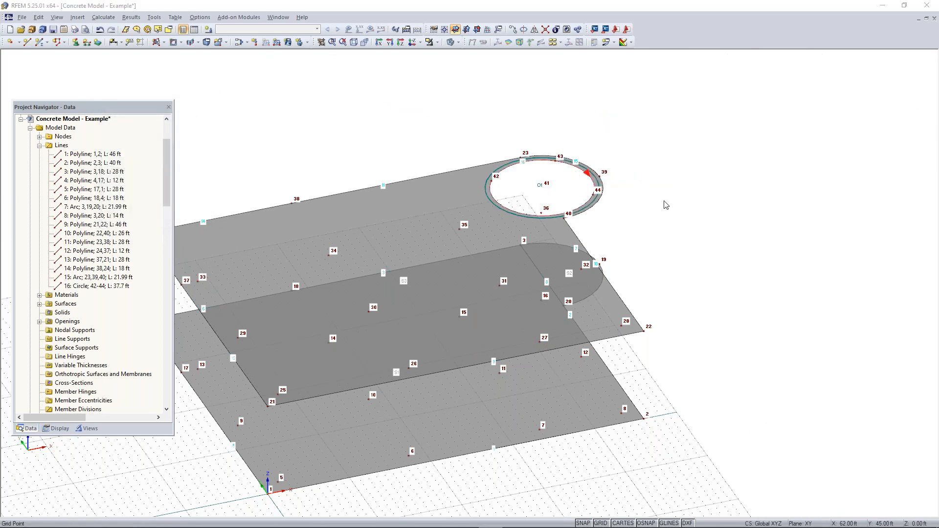
# Inspect the upper slab's circular opening and the space between the two floors from several angles
pyautogui.keyDown('ctrl'); pyautogui.moveTo(467, 256); pyautogui.dragTo(711, 258, button='middle'); pyautogui.keyUp('ctrl')
pyautogui.moveTo(401, 268); pyautogui.dragTo(483, 298, button='middle')
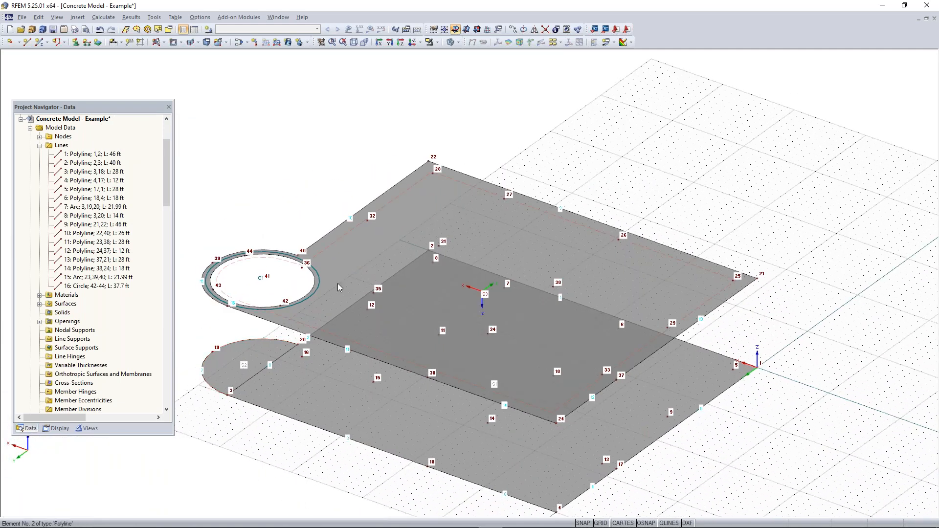
pyautogui.scroll(2, 266, 275)
pyautogui.moveTo(250, 296); pyautogui.dragTo(362, 282, button='middle')
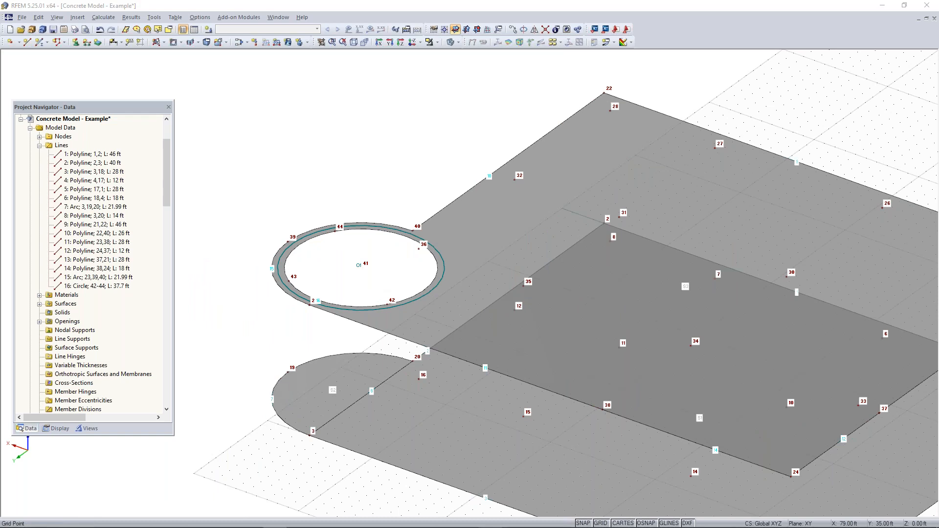
pyautogui.moveTo(528, 401); pyautogui.dragTo(668, 222, button='middle')
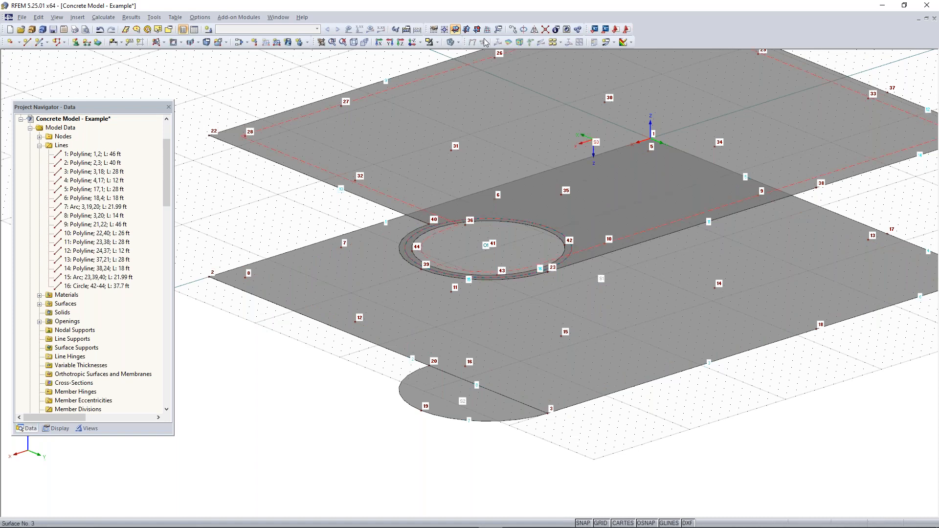
pyautogui.click(355, 42)
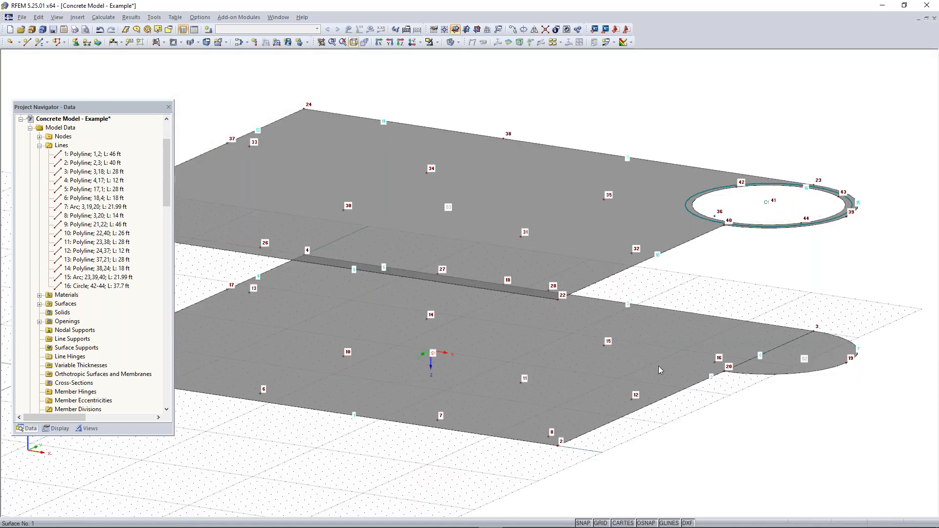
pyautogui.keyDown('ctrl'); pyautogui.moveTo(659, 365); pyautogui.dragTo(518, 382, button='middle'); pyautogui.keyUp('ctrl')
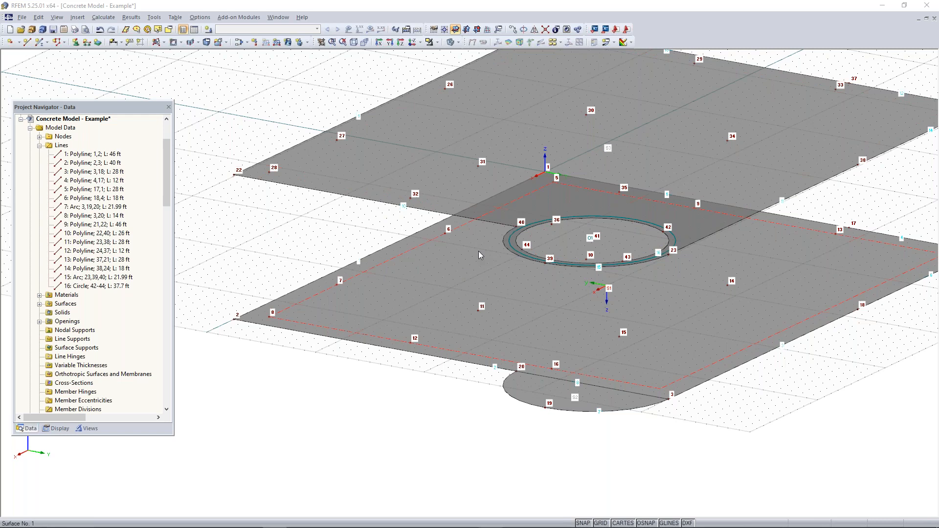
# Draw a vertical line from the lower slab's edge at X 46 ft, Y 20 ft up to the upper slab's edge
pyautogui.click(27, 42)
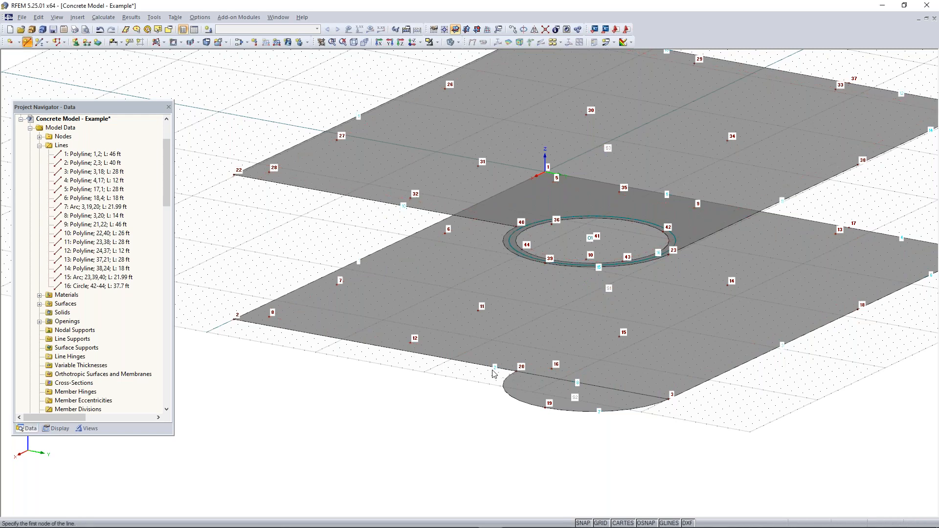
pyautogui.scroll(3, 482, 367)
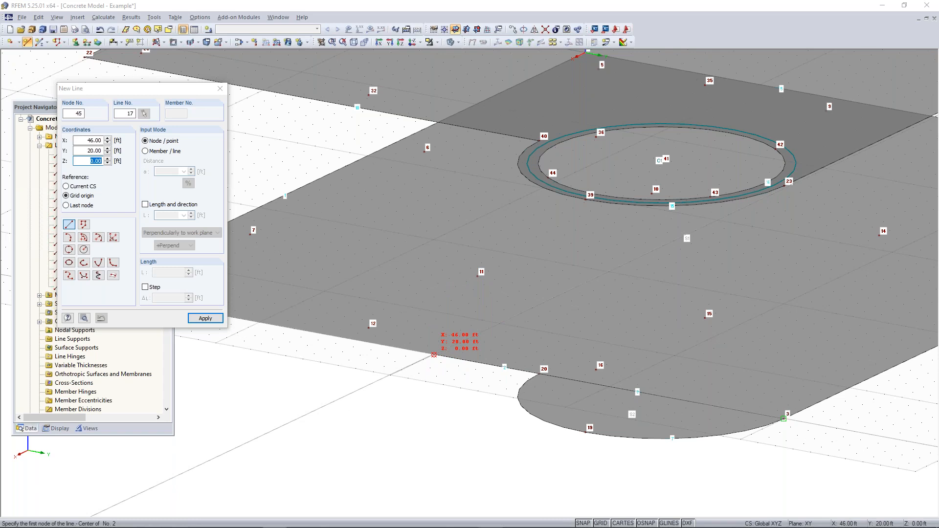
pyautogui.click(434, 354)
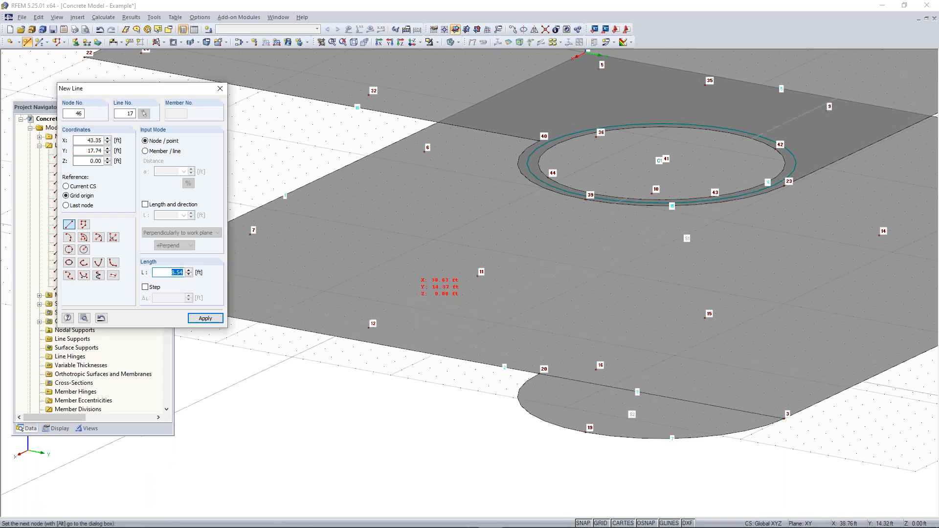
pyautogui.scroll(-2, 426, 233)
pyautogui.moveTo(426, 233); pyautogui.dragTo(475, 360, button='middle')
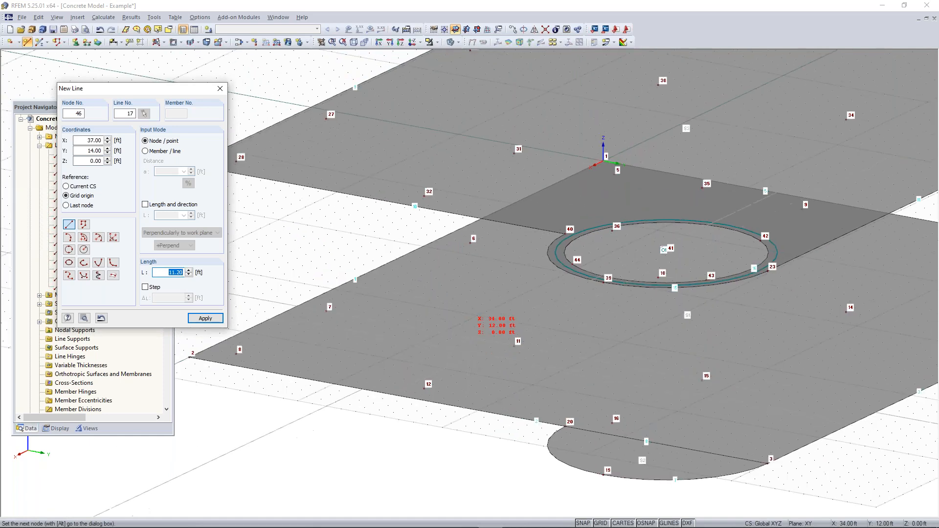
pyautogui.keyDown('ctrl'); pyautogui.moveTo(463, 262); pyautogui.dragTo(467, 205, button='middle'); pyautogui.keyUp('ctrl')
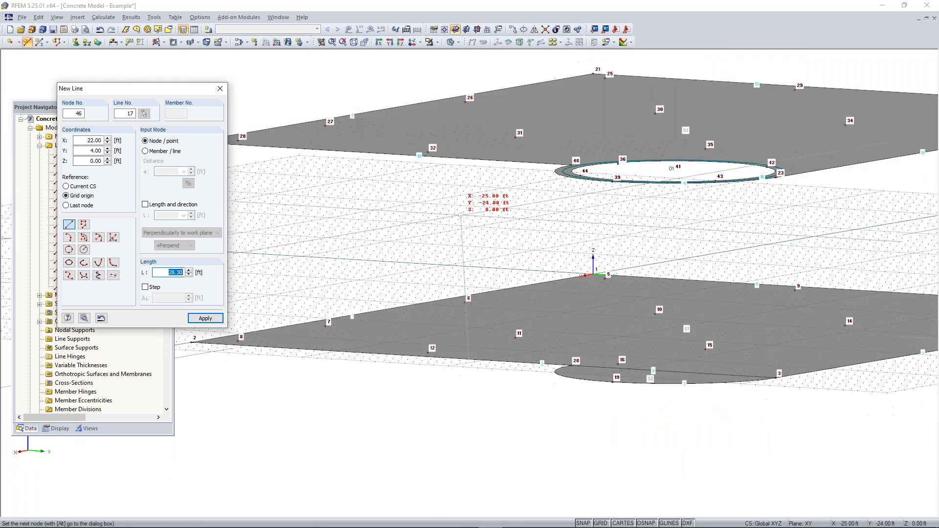
pyautogui.click(468, 159)
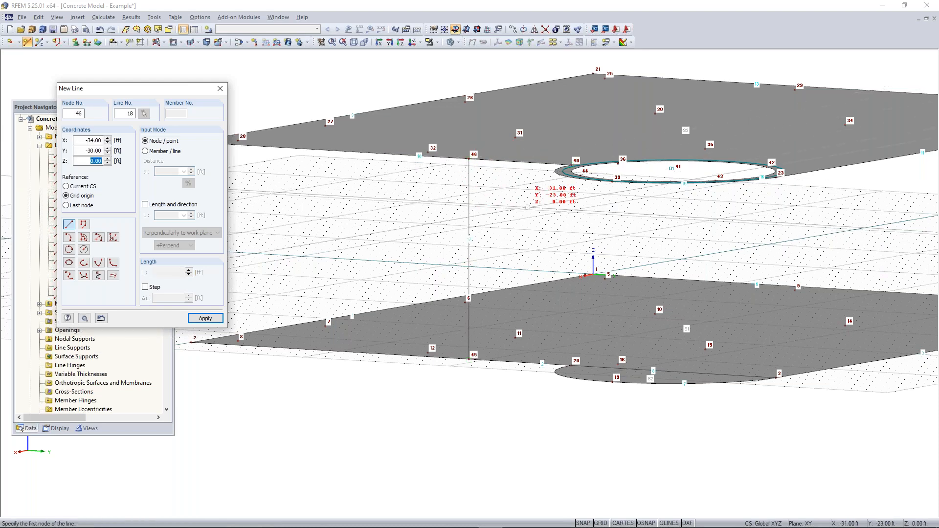
pyautogui.press('Escape')
pyautogui.moveTo(534, 221); pyautogui.dragTo(452, 197, button='right')
pyautogui.click(358, 238)
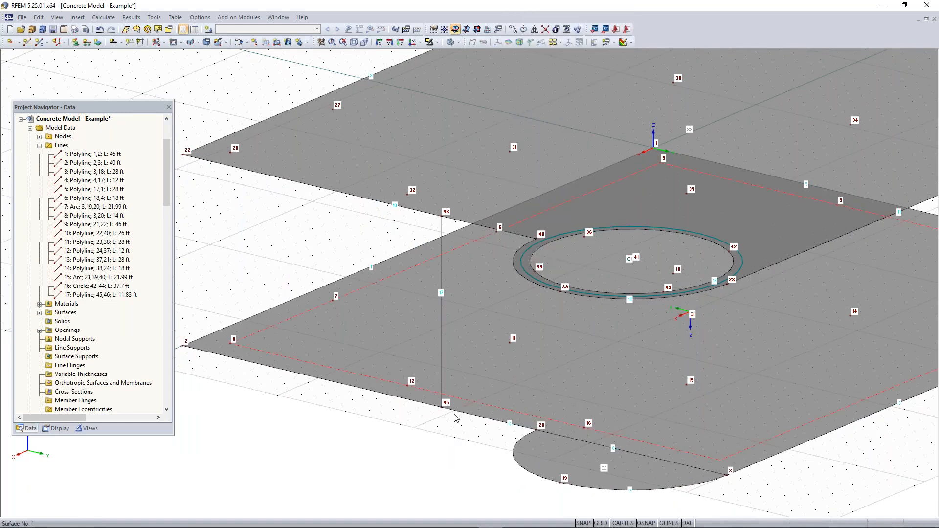
# Draw a vertical line from the lower slab's edge at X 34 ft, Y 40 ft up to the upper slab's edge
pyautogui.moveTo(472, 310); pyautogui.dragTo(368, 271, button='middle')
pyautogui.click(27, 42)
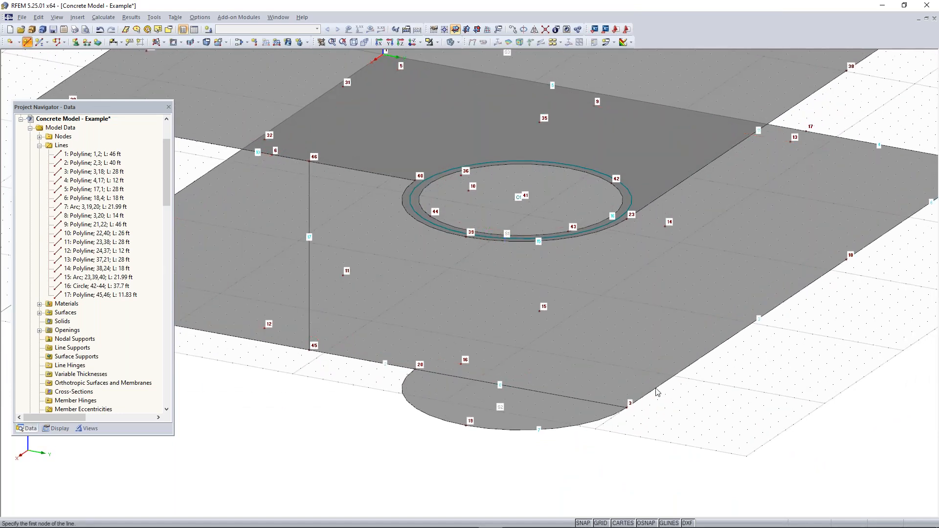
pyautogui.keyDown('ctrl'); pyautogui.moveTo(792, 333); pyautogui.dragTo(680, 371, button='middle'); pyautogui.keyUp('ctrl')
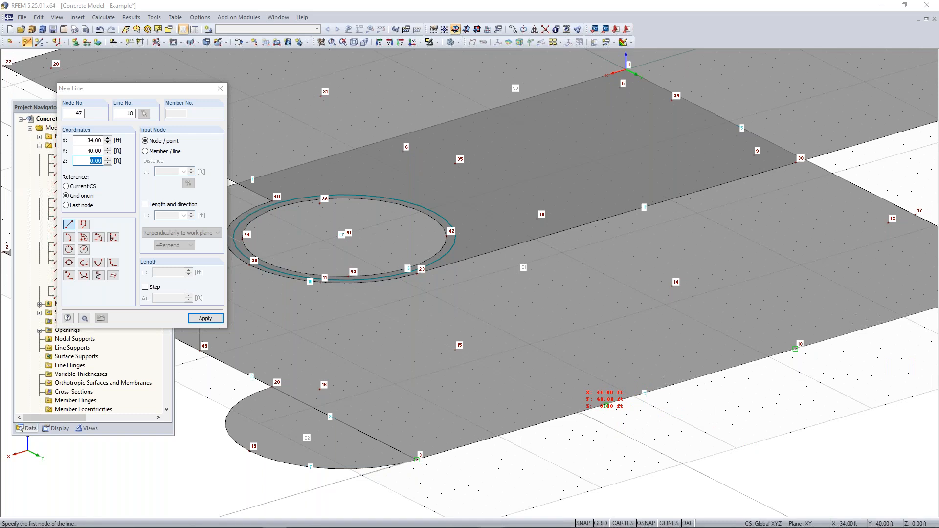
pyautogui.click(606, 404)
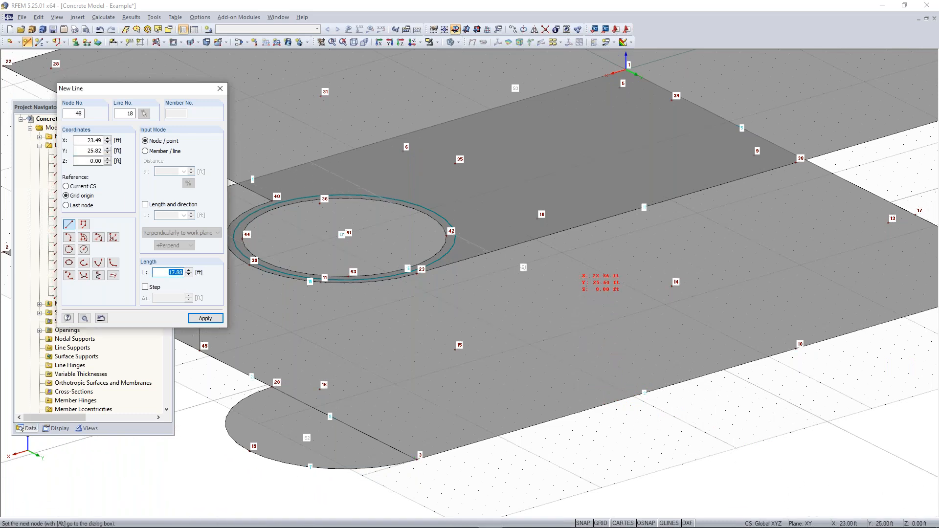
pyautogui.click(578, 226)
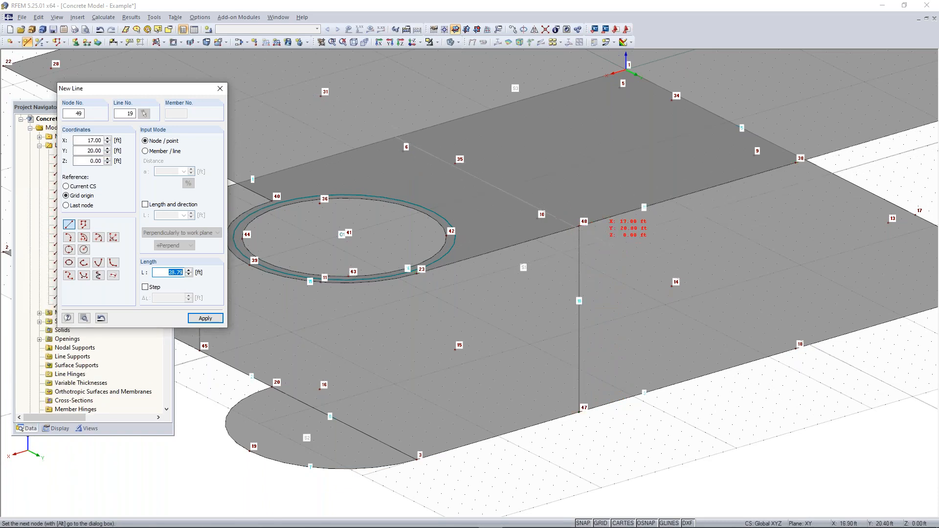
pyautogui.press('Escape')
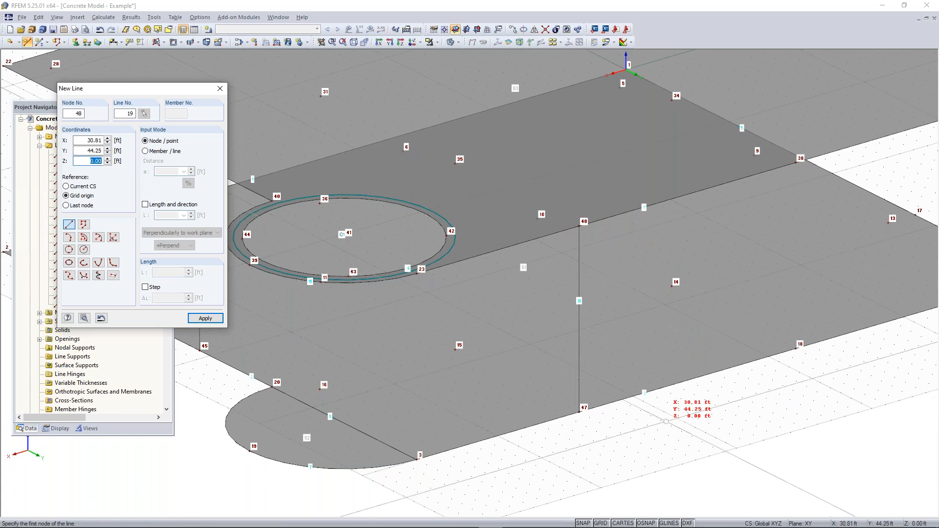
# Draw vertical lines at both ends of the semicircle, connecting node 20 to node 40 and node 3 to node 23
pyautogui.moveTo(384, 362); pyautogui.dragTo(492, 338, button='middle')
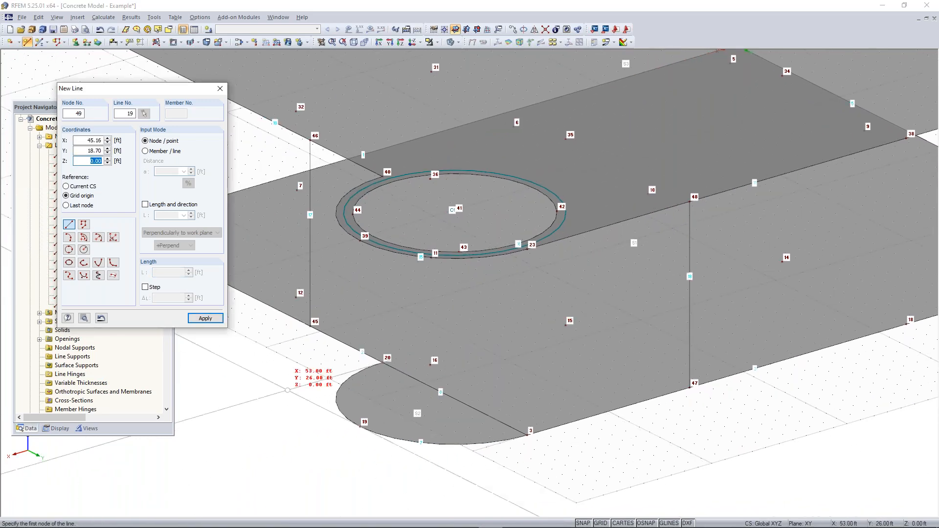
pyautogui.click(382, 363)
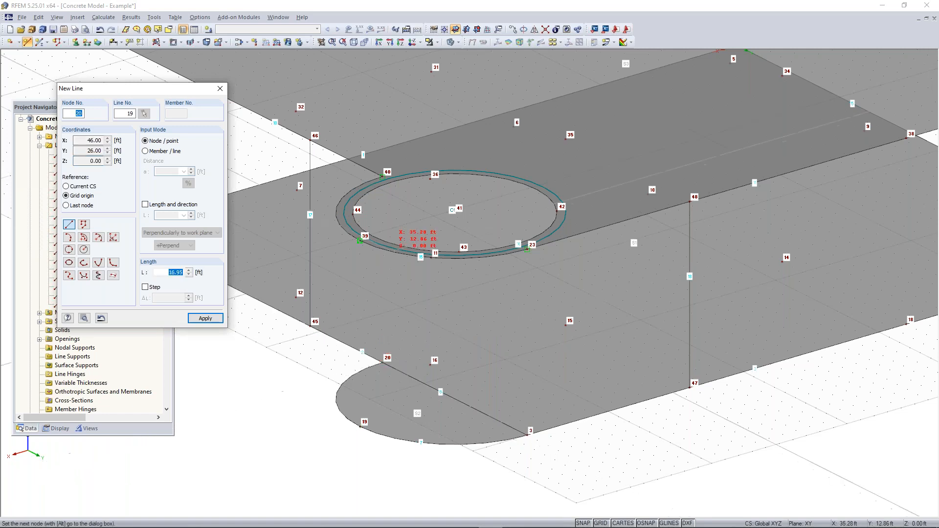
pyautogui.press('alt')
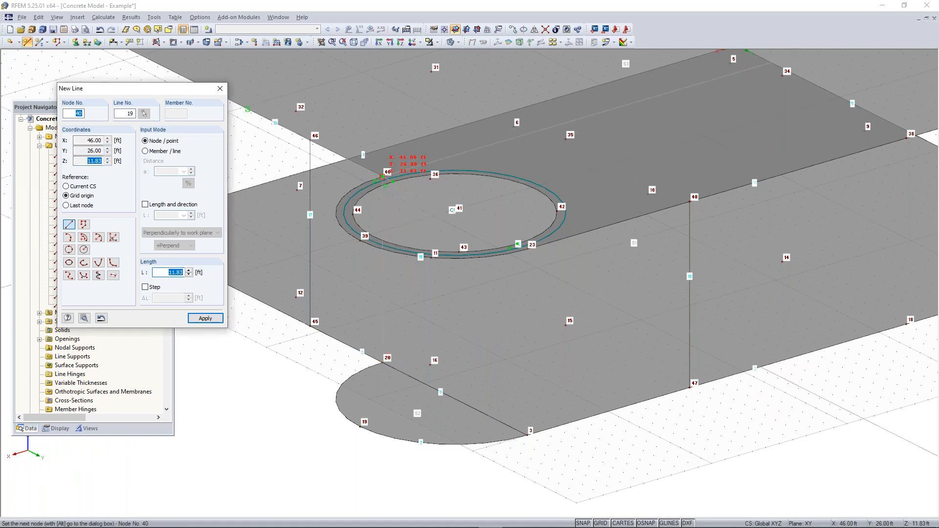
pyautogui.press('Return')
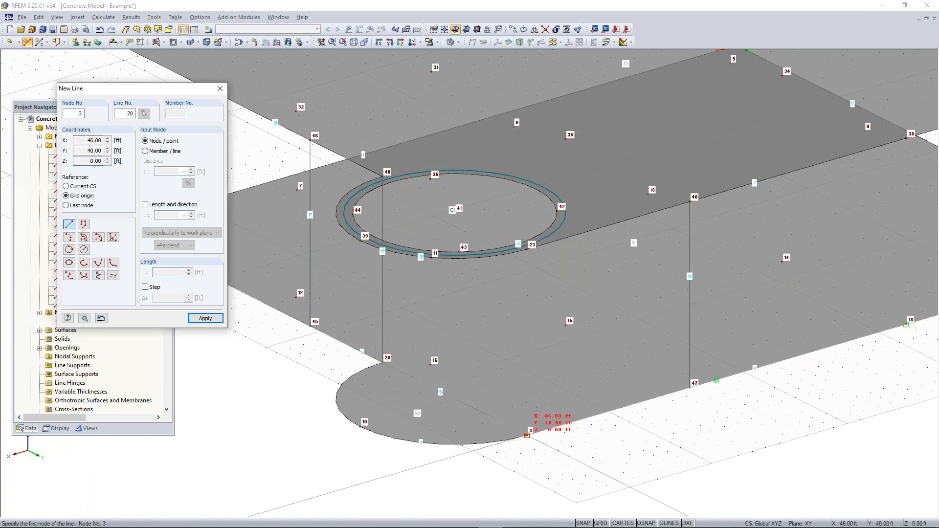
pyautogui.click(527, 435)
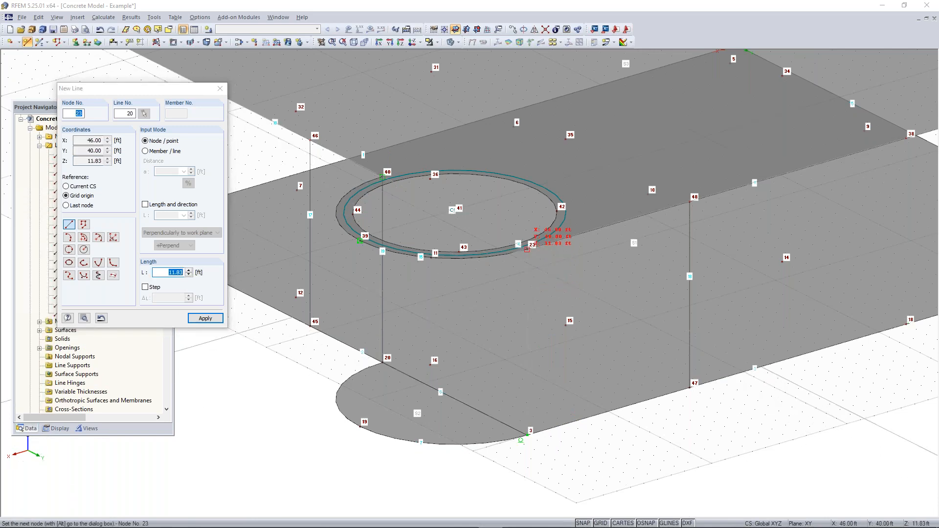
pyautogui.click(527, 249)
pyautogui.rightClick(748, 399)
# Draw vertical lines between the floors from node 18 to node 38 and from corner node 4 to node 24
pyautogui.moveTo(825, 370); pyautogui.dragTo(494, 455, button='middle')
pyautogui.click(584, 408)
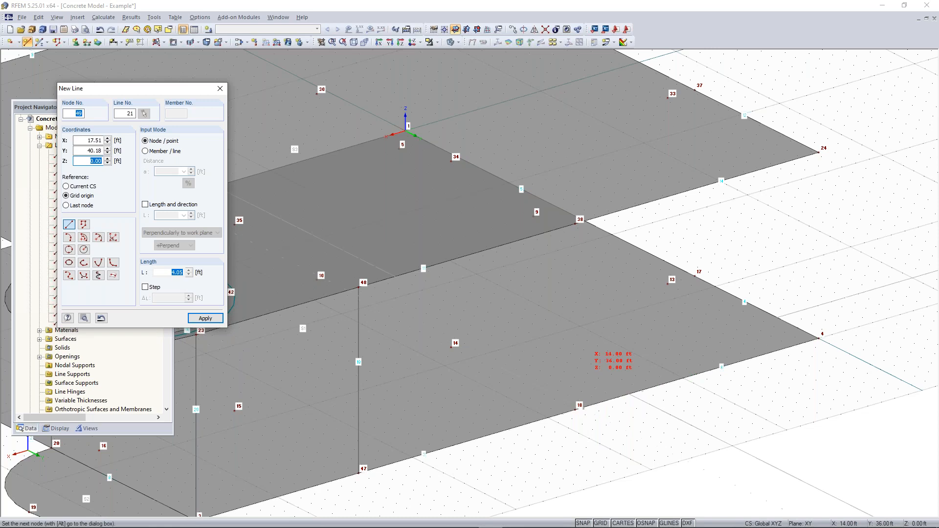
pyautogui.rightClick(588, 374)
pyautogui.click(575, 409)
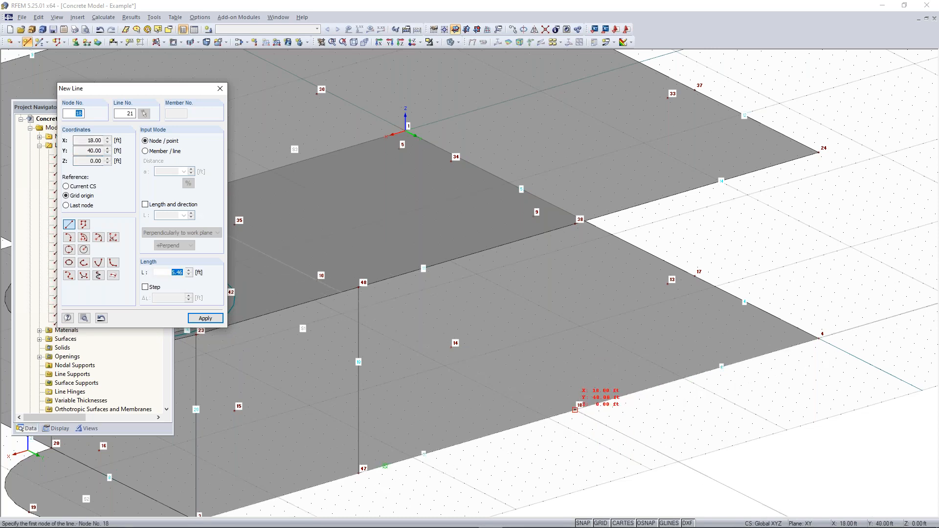
pyautogui.click(577, 223)
pyautogui.rightClick(836, 340)
pyautogui.click(821, 337)
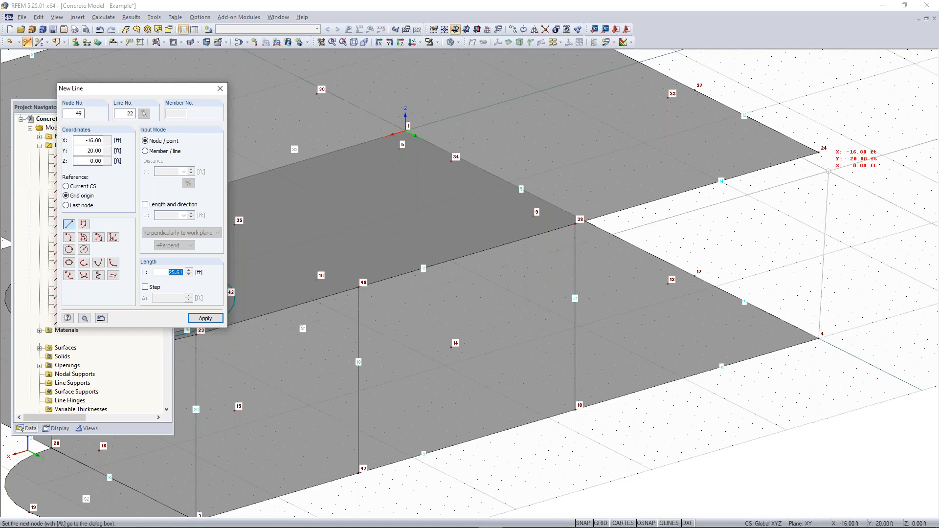
pyautogui.press('alt')
pyautogui.click(819, 153)
# Draw a vertical line from node 17 on the lower slab's edge up to node 37 on the upper slab's edge
pyautogui.keyDown('ctrl'); pyautogui.moveTo(872, 271); pyautogui.dragTo(560, 190, button='middle'); pyautogui.keyUp('ctrl')
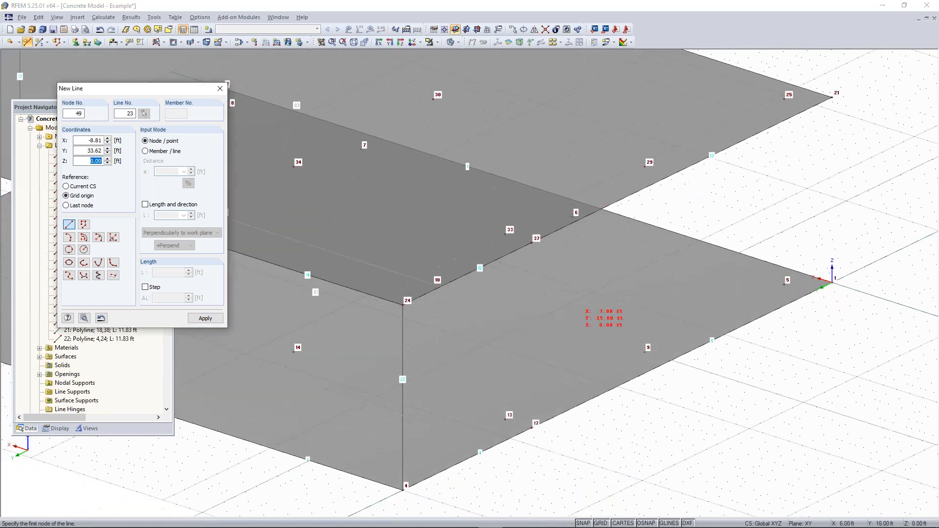
pyautogui.click(532, 428)
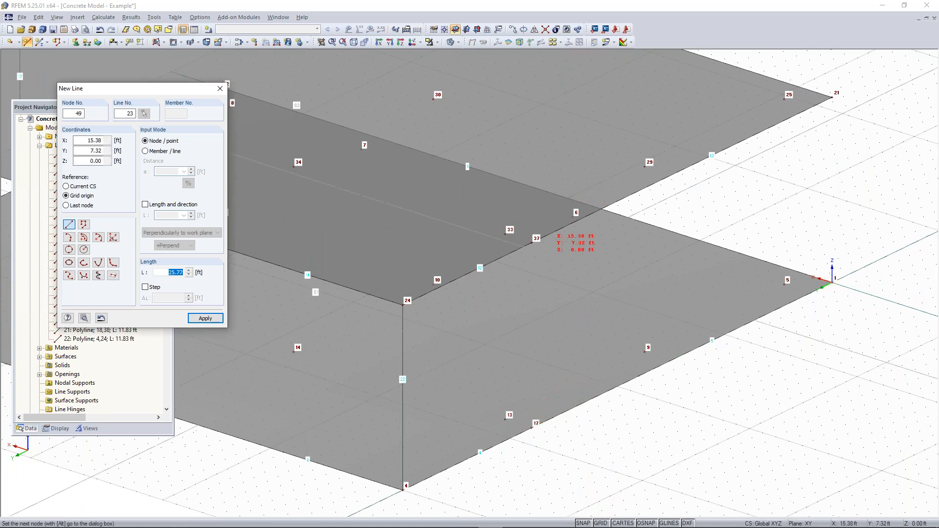
pyautogui.click(531, 243)
pyautogui.scroll(-6, 531, 427)
pyautogui.keyDown('ctrl'); pyautogui.moveTo(381, 431); pyautogui.dragTo(629, 369, button='middle'); pyautogui.keyUp('ctrl')
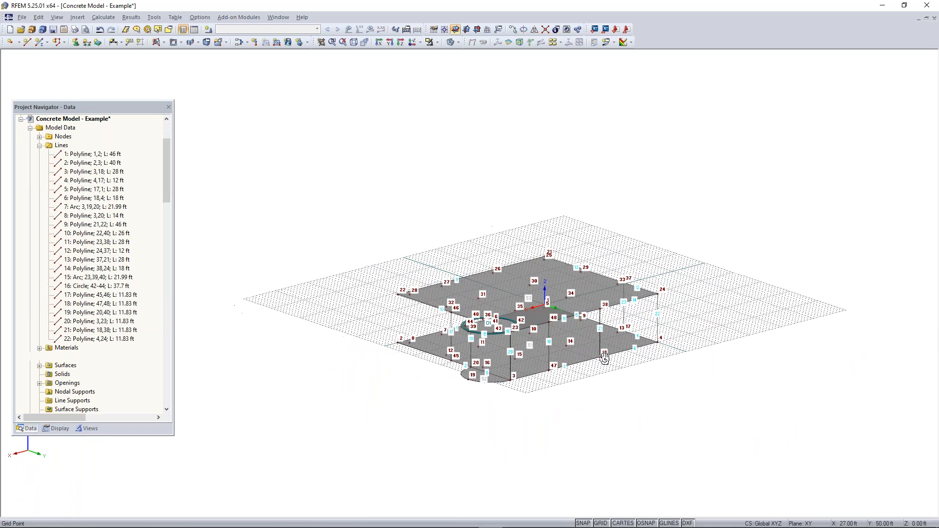
# Connect all intersecting lines across the whole model so the slab edges are split at the vertical lines' end nodes
pyautogui.scroll(1, 615, 331)
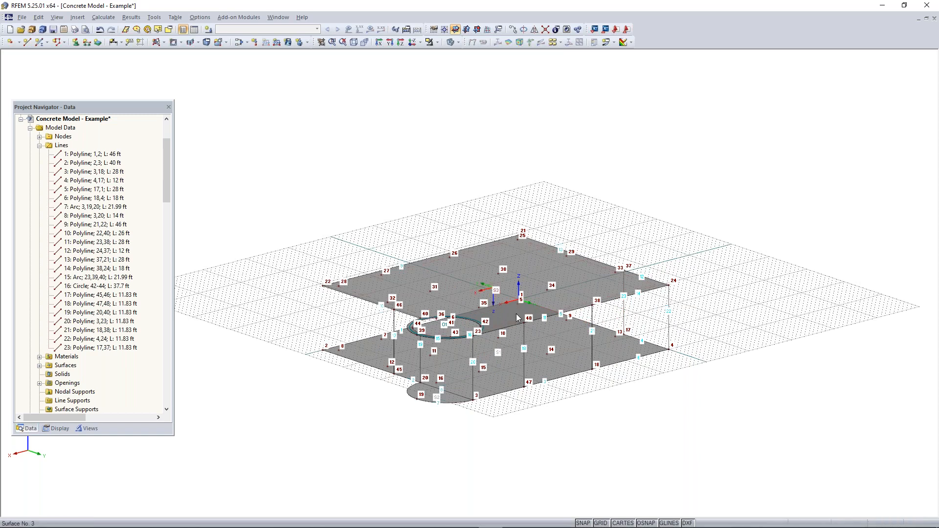
pyautogui.scroll(2, 520, 329)
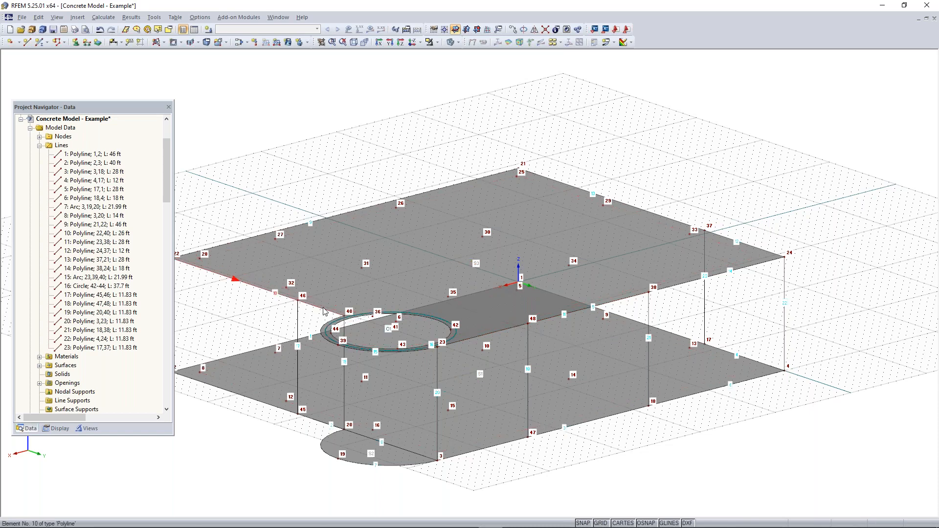
pyautogui.scroll(-1, 623, 247)
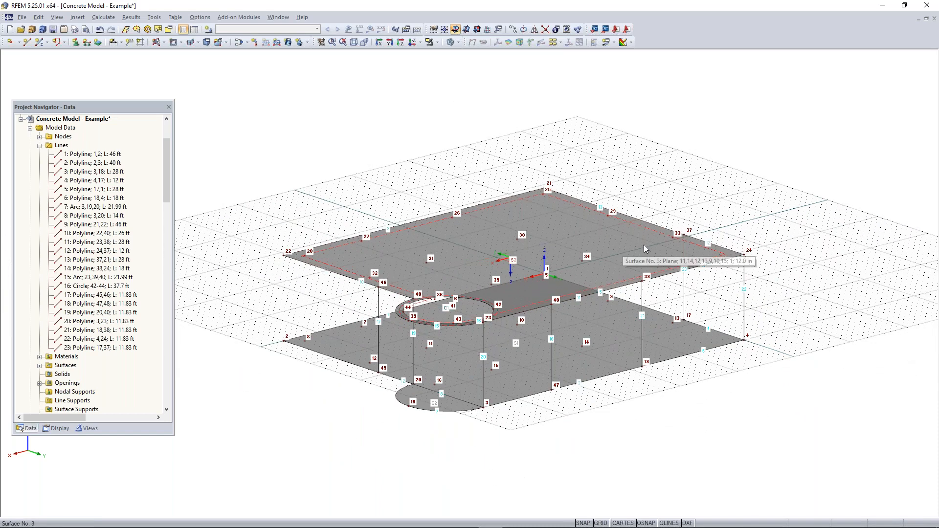
pyautogui.click(547, 30)
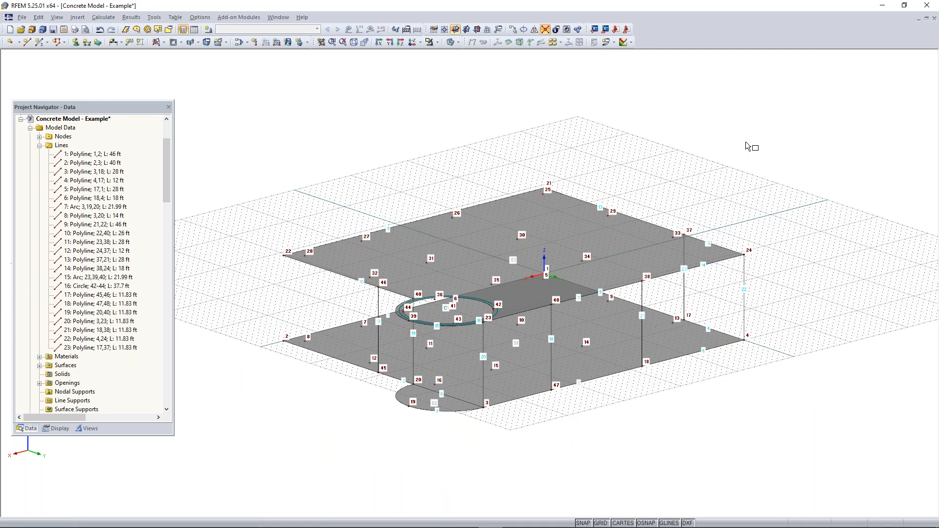
pyautogui.moveTo(836, 102); pyautogui.dragTo(240, 460)
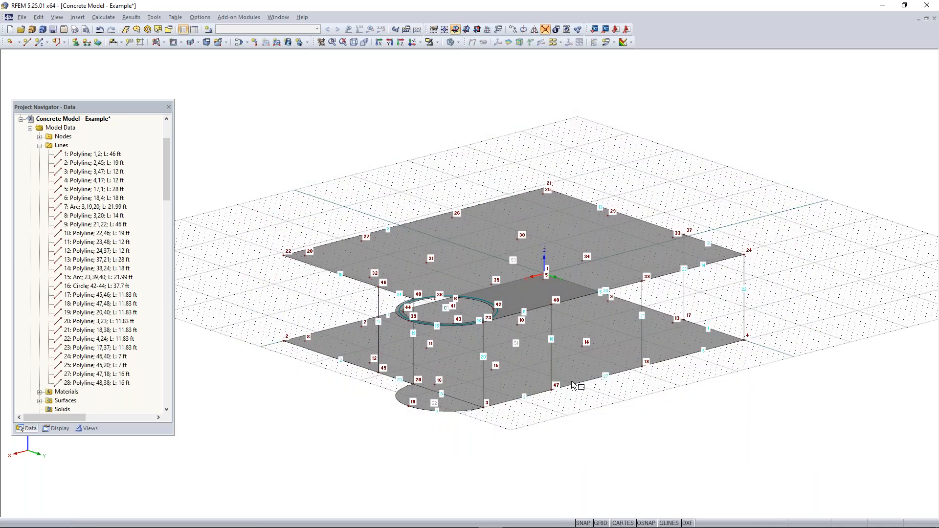
pyautogui.press('Escape')
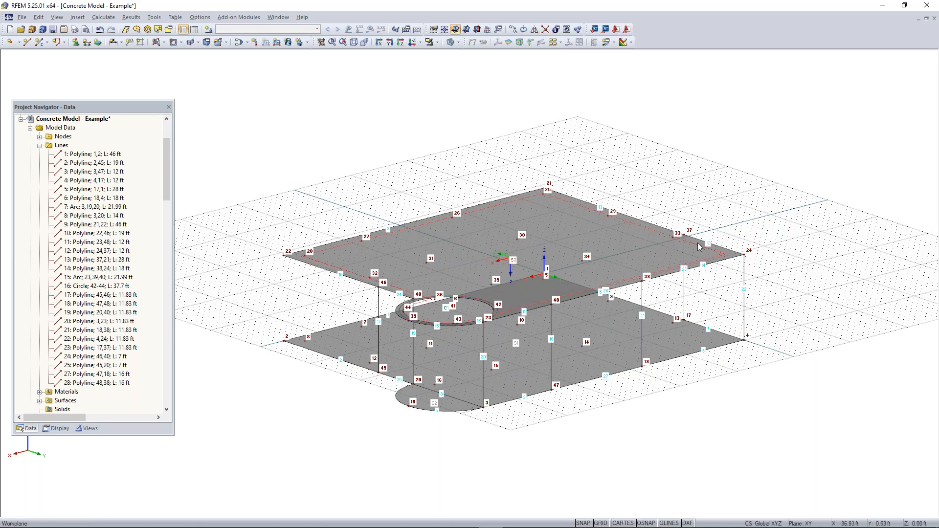
# Switch on automatic connection of lines and members, and switch it off again
pyautogui.rightClick(769, 166)
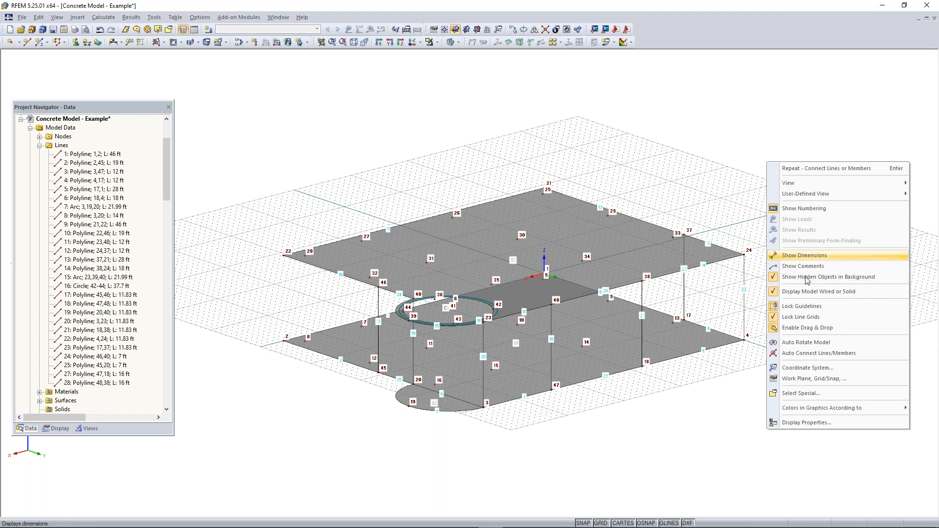
pyautogui.click(803, 353)
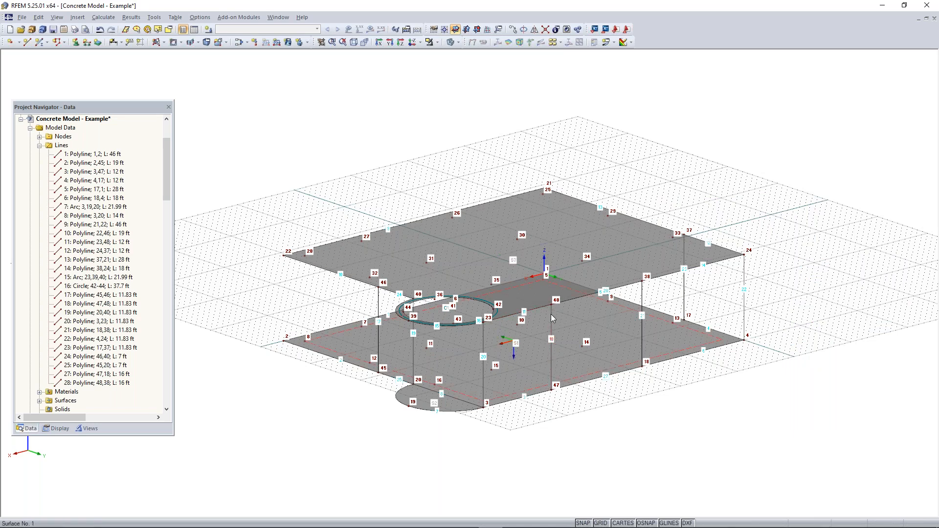
pyautogui.scroll(2, 550, 314)
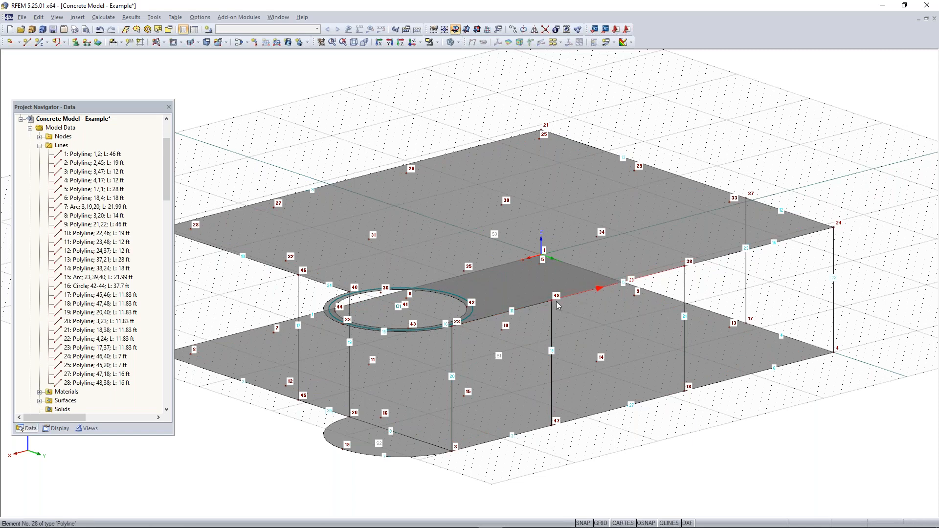
pyautogui.scroll(-5, 558, 306)
pyautogui.rightClick(674, 288)
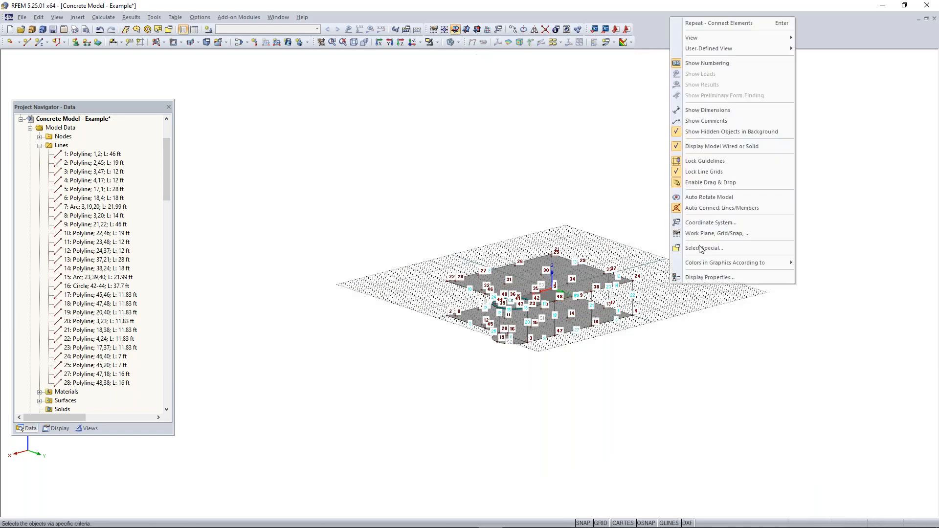
pyautogui.click(704, 208)
# Create an 8 in thick plane wall surface in Concrete f'c = 4000 psi from boundary lines 17, 25, 19 and 24
pyautogui.scroll(5, 621, 287)
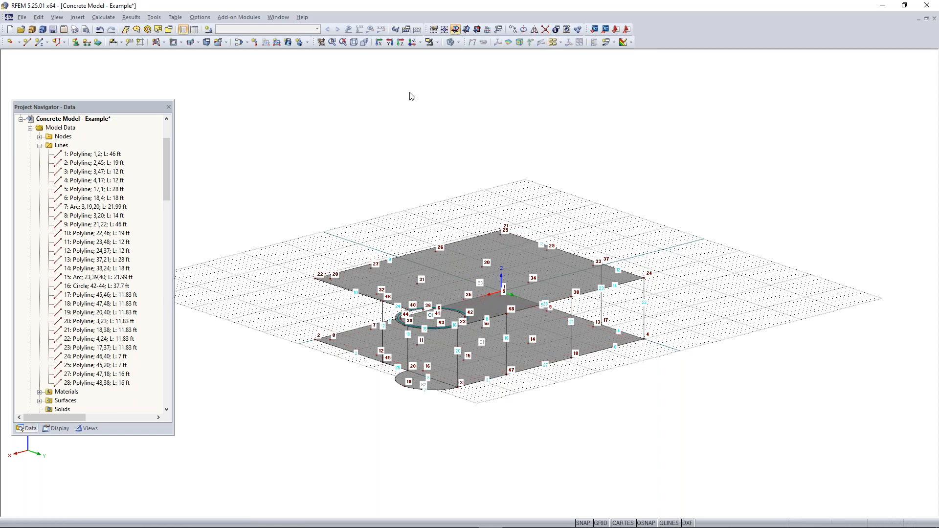
pyautogui.click(156, 42)
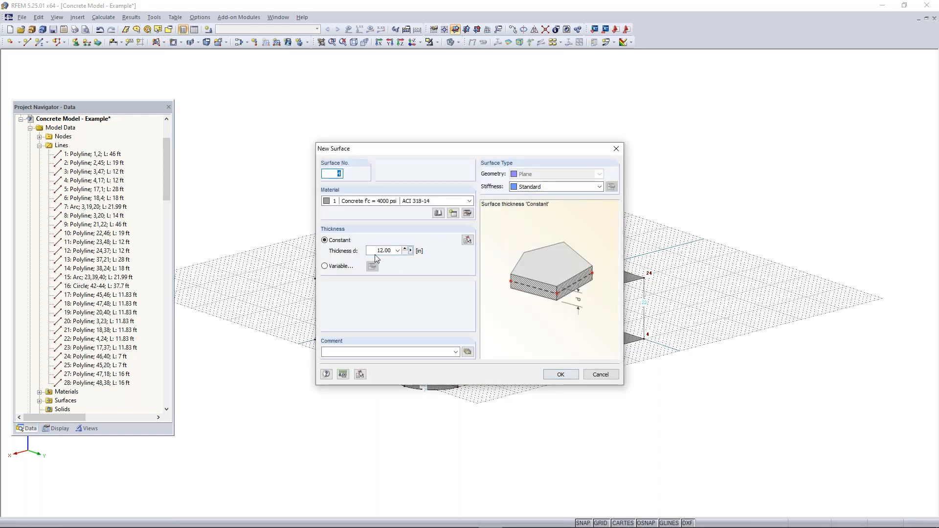
pyautogui.click(374, 251)
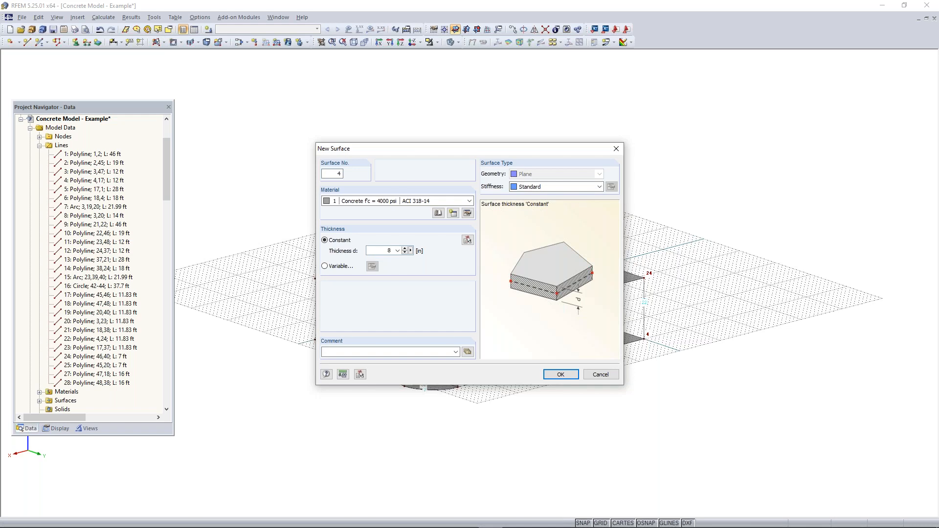
pyautogui.click(561, 374)
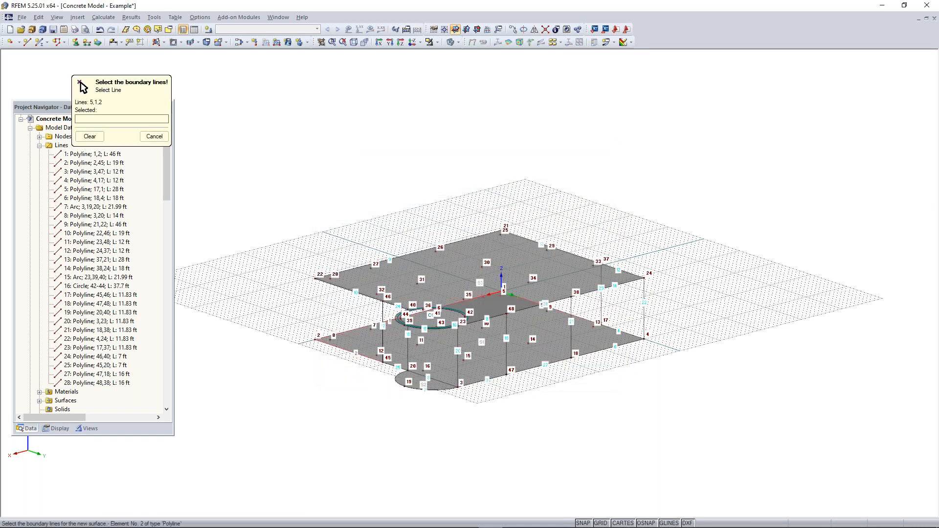
pyautogui.scroll(5, 383, 321)
pyautogui.click(380, 321)
pyautogui.click(408, 388)
pyautogui.click(459, 346)
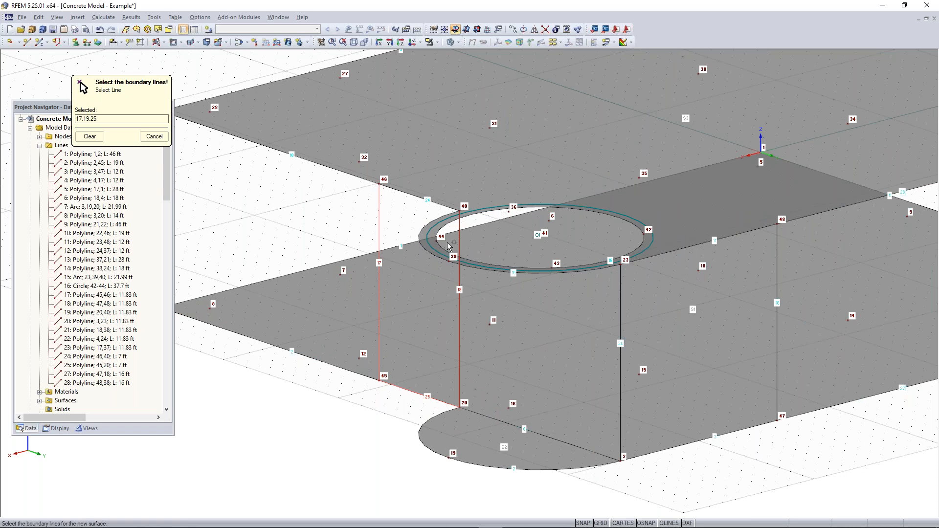
pyautogui.click(422, 197)
# Add a plane wall surface beside the semicircle from boundary lines 20, 3, 18 and 11
pyautogui.moveTo(587, 338); pyautogui.dragTo(397, 307, button='middle')
pyautogui.click(431, 342)
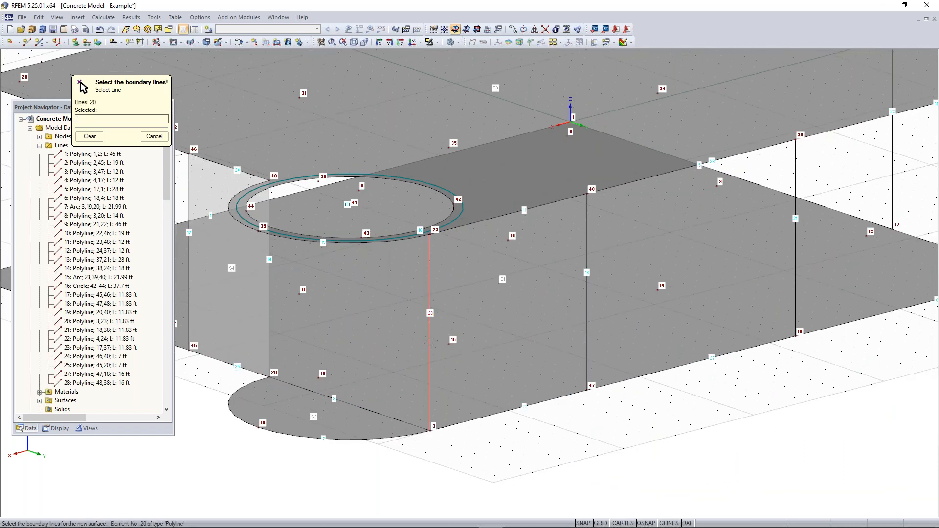
pyautogui.click(495, 412)
pyautogui.click(585, 284)
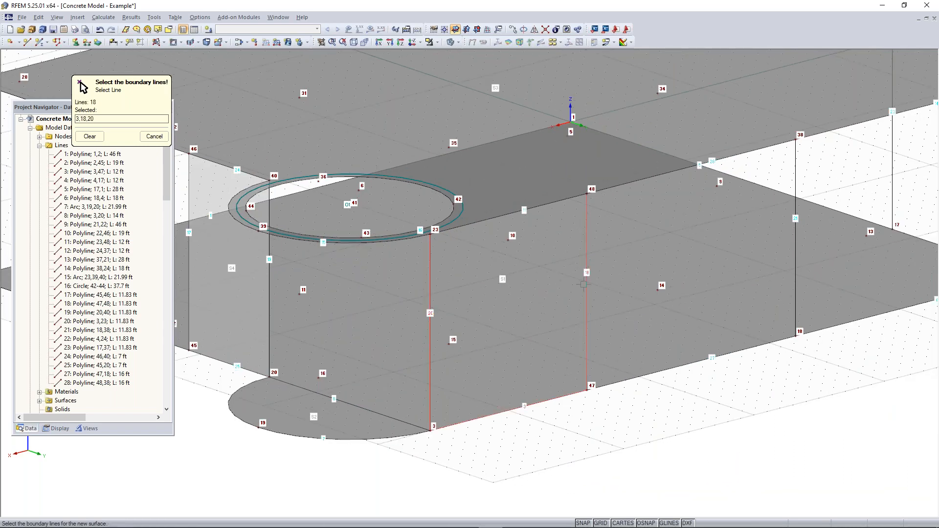
pyautogui.click(538, 215)
# Add a plane wall surface reaching the slab corner from boundary lines 6, 21, 14 and 22
pyautogui.moveTo(538, 215); pyautogui.dragTo(196, 277, button='middle')
pyautogui.click(537, 374)
pyautogui.click(453, 303)
pyautogui.click(494, 189)
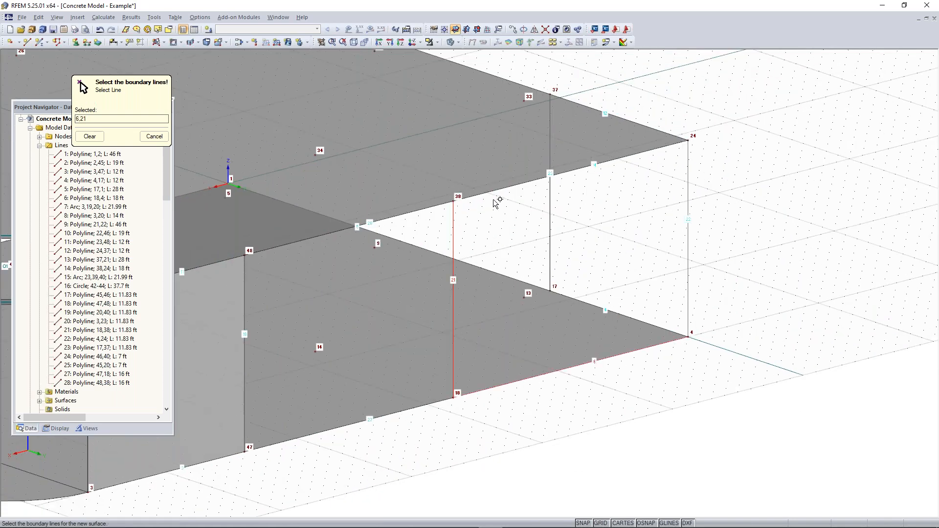
pyautogui.click(688, 159)
# Add the adjoining corner wall surface from boundary lines 4, 23, 12 and 22, and finish selecting boundary lines
pyautogui.moveTo(766, 302); pyautogui.dragTo(595, 387, button='middle')
pyautogui.click(591, 394)
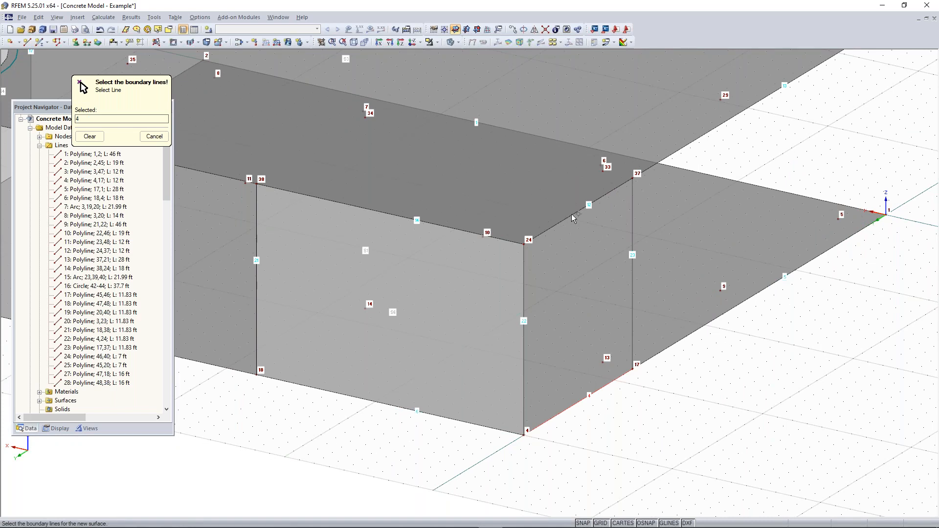
pyautogui.click(628, 323)
pyautogui.click(606, 194)
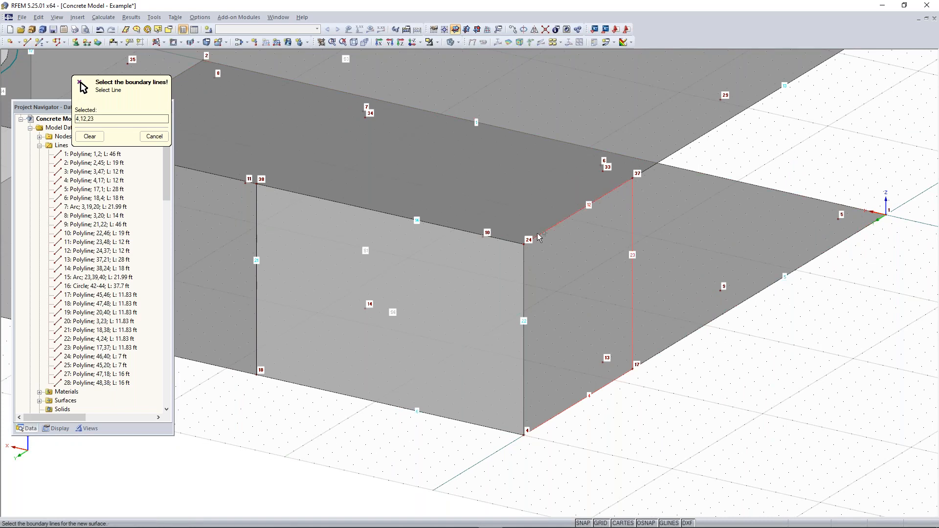
pyautogui.click(522, 272)
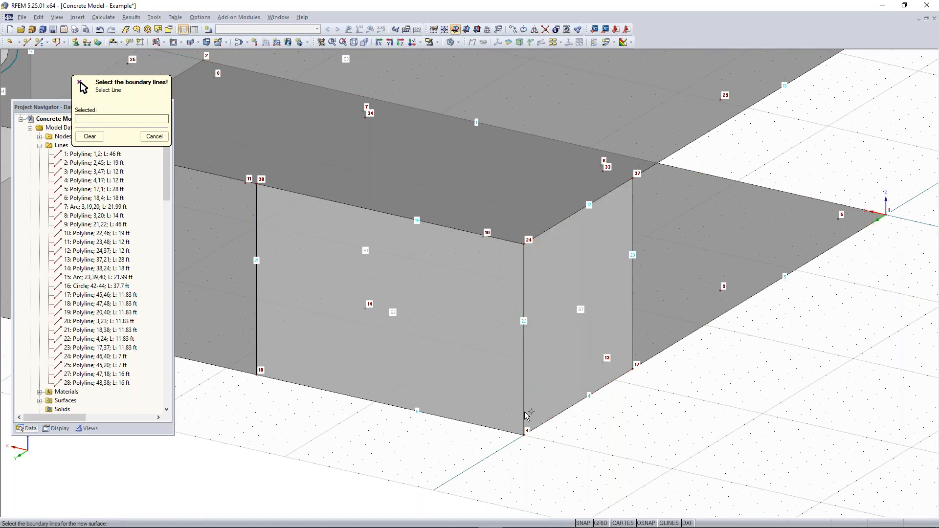
pyautogui.scroll(-8, 497, 416)
pyautogui.scroll(4, 496, 418)
pyautogui.press('Escape')
pyautogui.keyDown('ctrl'); pyautogui.moveTo(400, 412); pyautogui.dragTo(572, 396, button='middle'); pyautogui.keyUp('ctrl')
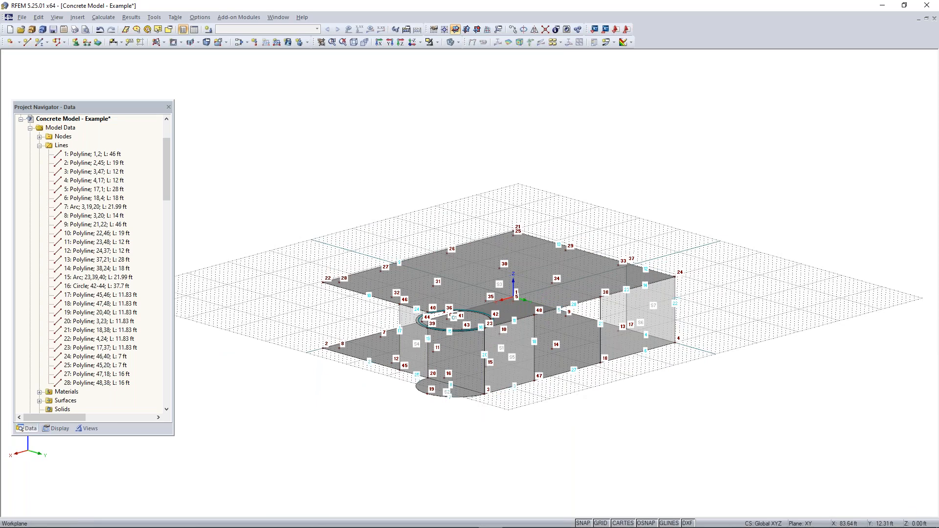
# Create an 8 in thick curved wall as a quadrangle surface bounded by arcs 7 and 15 and vertical lines 20 and 19
pyautogui.scroll(3, 445, 396)
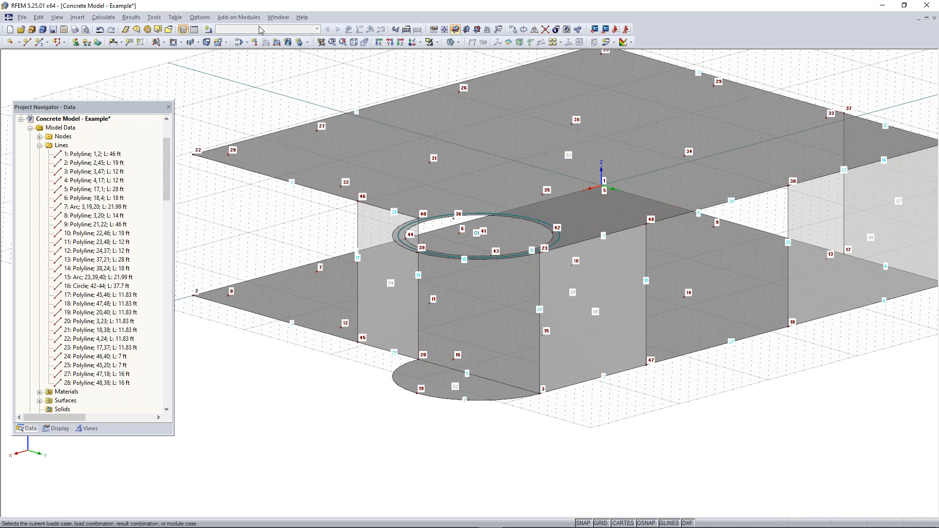
pyautogui.click(164, 45)
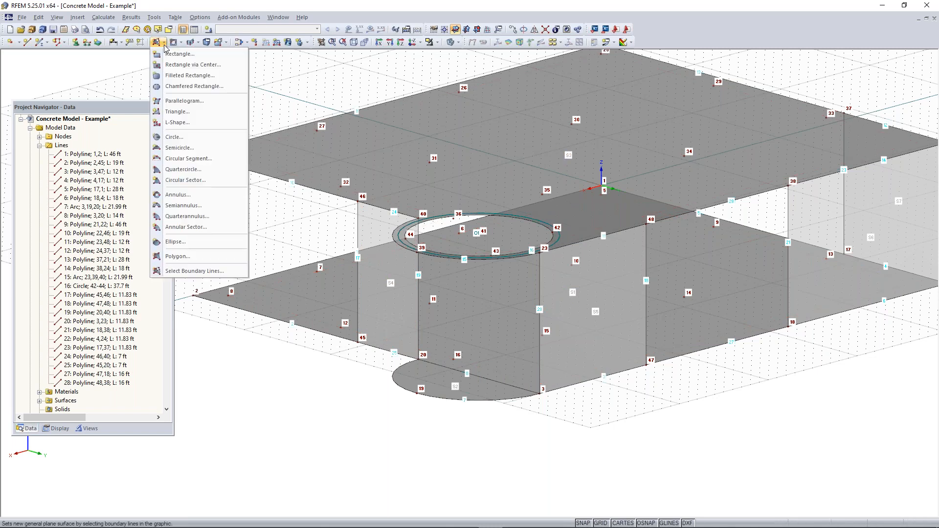
pyautogui.click(225, 43)
pyautogui.click(224, 45)
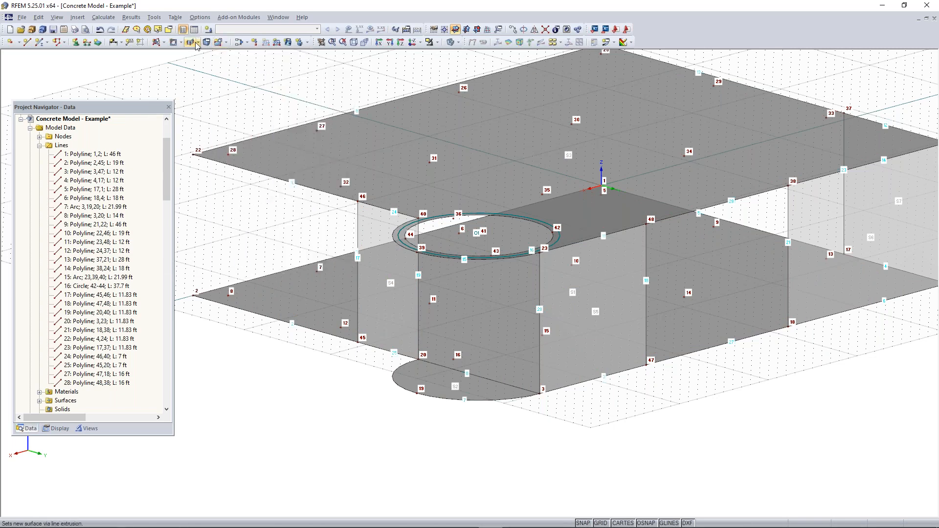
pyautogui.click(198, 43)
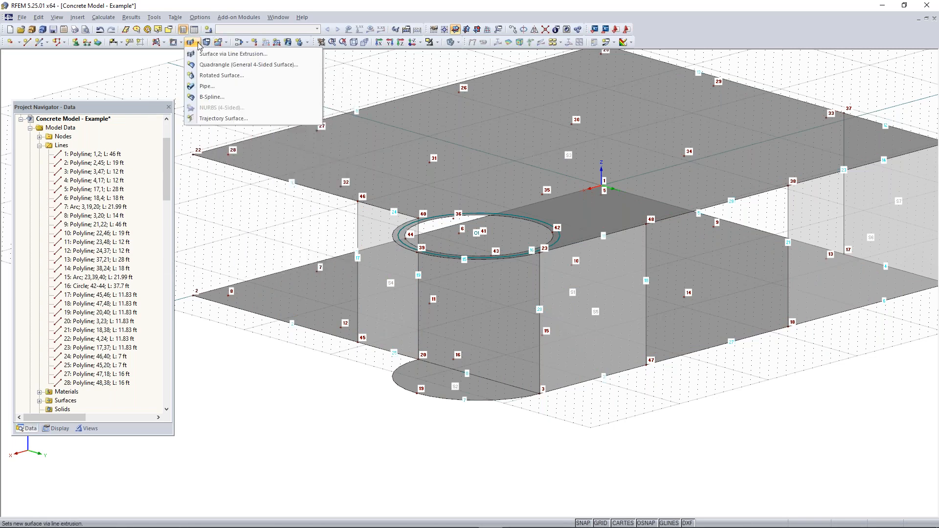
pyautogui.click(224, 65)
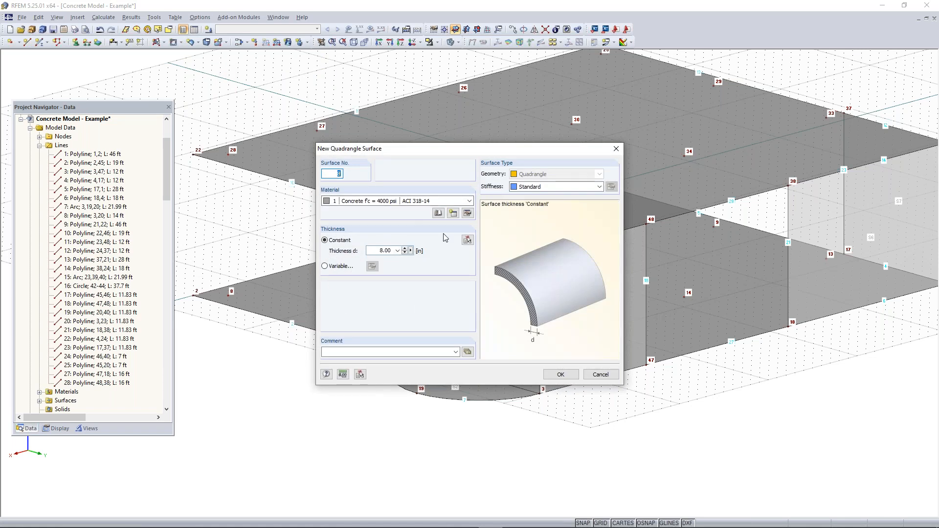
pyautogui.click(560, 375)
pyautogui.click(524, 399)
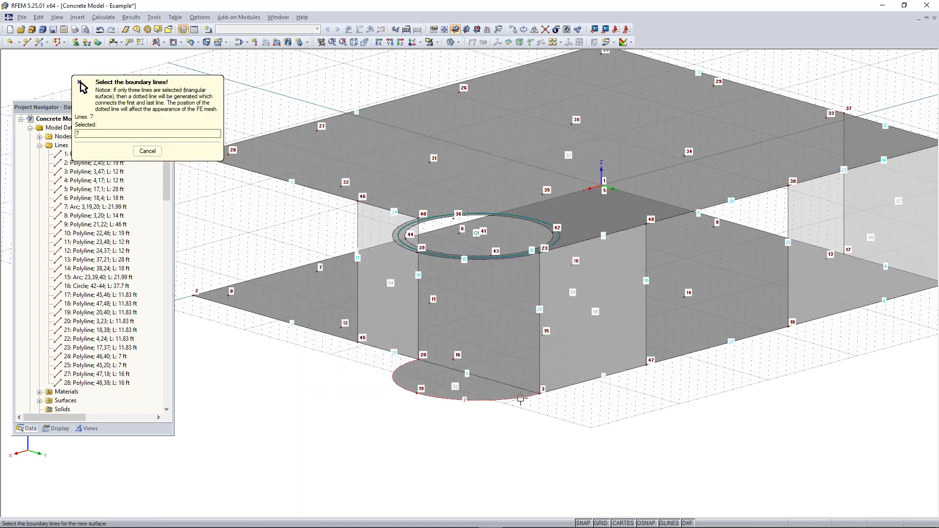
pyautogui.click(540, 370)
pyautogui.click(502, 258)
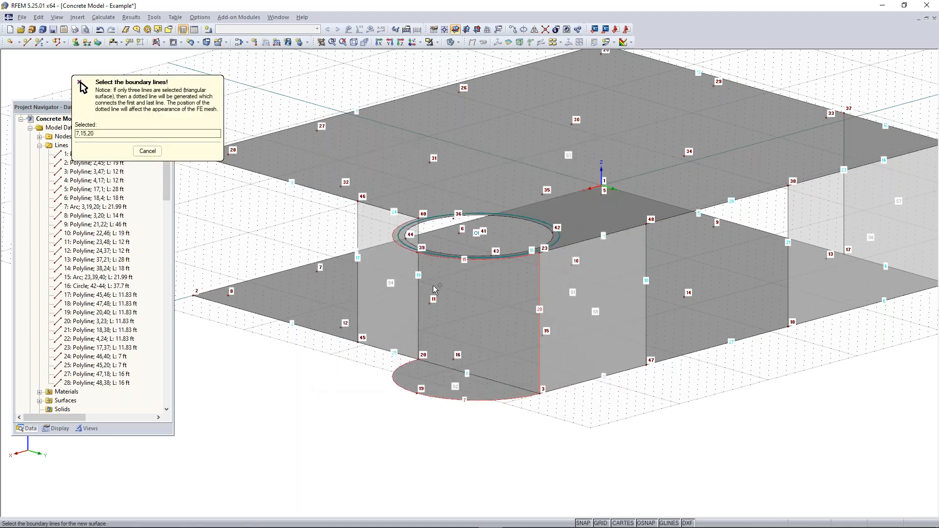
pyautogui.click(418, 288)
pyautogui.click(79, 82)
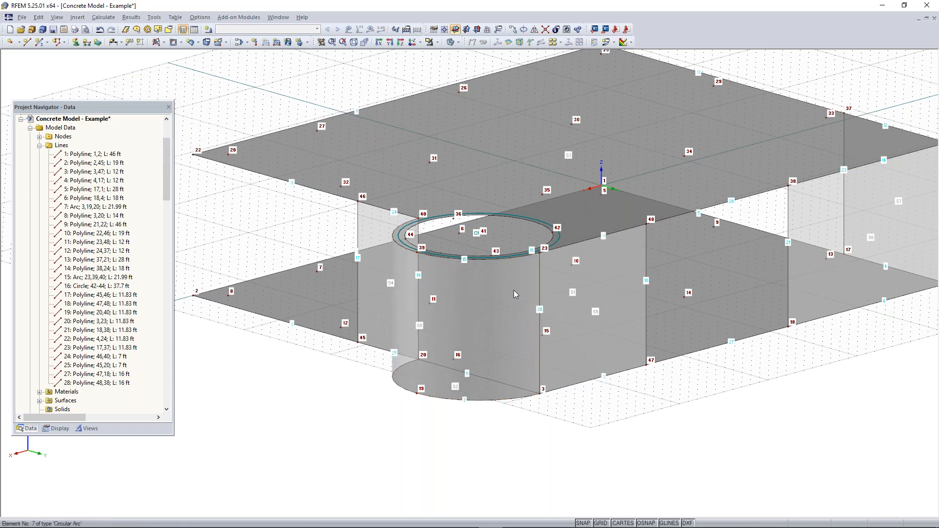
pyautogui.keyDown('ctrl'); pyautogui.moveTo(469, 337); pyautogui.dragTo(194, 368, button='middle'); pyautogui.keyUp('ctrl')
pyautogui.rightClick(185, 351)
pyautogui.click(281, 386)
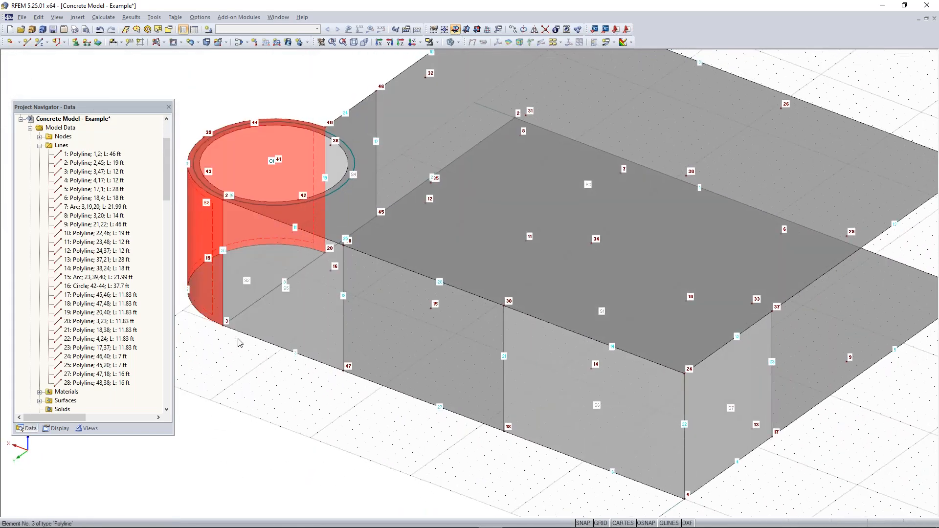
pyautogui.moveTo(275, 290); pyautogui.dragTo(368, 362, button='middle')
pyautogui.click(321, 411)
pyautogui.keyDown('ctrl'); pyautogui.moveTo(321, 415); pyautogui.dragTo(481, 326, button='middle'); pyautogui.keyUp('ctrl')
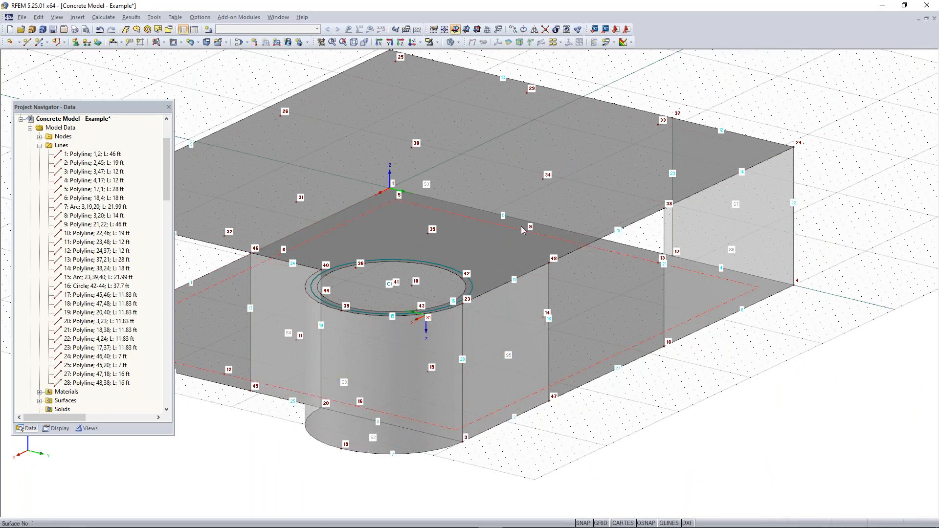
# Move the work plane origin to node 18 on the lower slab edge and switch the work plane to YZ
pyautogui.keyDown('ctrl'); pyautogui.moveTo(720, 394); pyautogui.dragTo(638, 411, button='middle'); pyautogui.keyUp('ctrl')
pyautogui.moveTo(546, 355); pyautogui.dragTo(529, 347, button='middle')
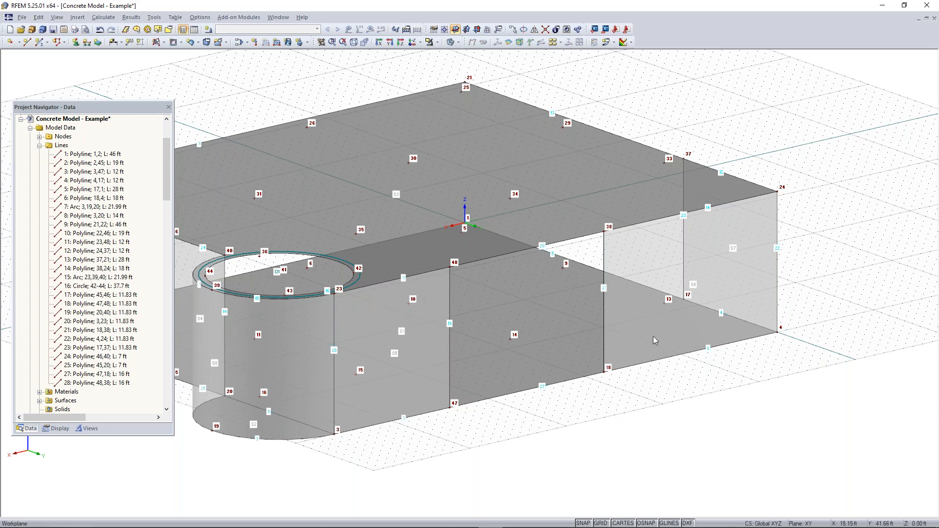
pyautogui.scroll(-1, 597, 336)
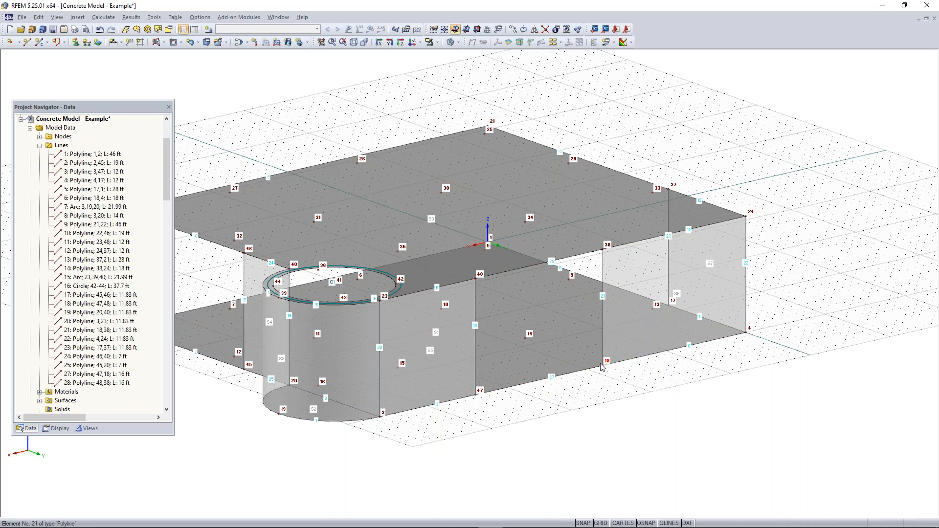
pyautogui.click(445, 30)
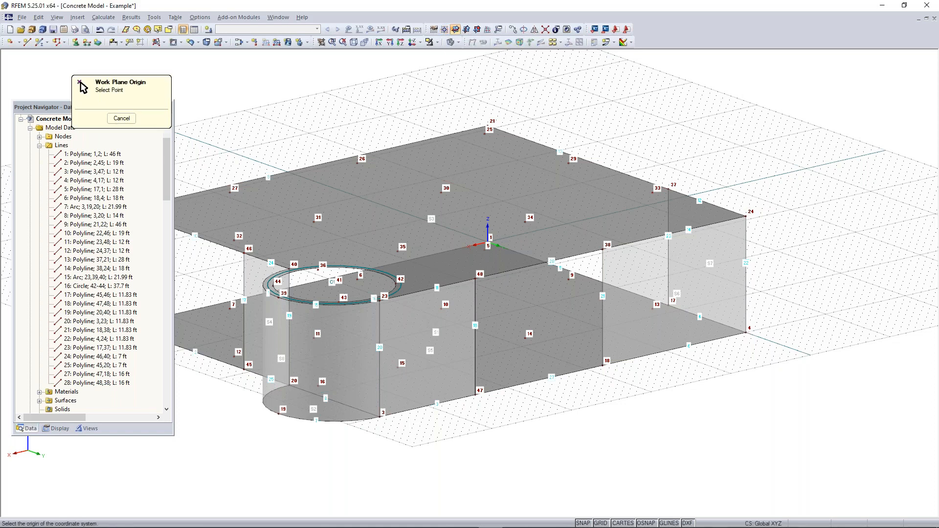
pyautogui.click(606, 365)
pyautogui.scroll(1, 653, 411)
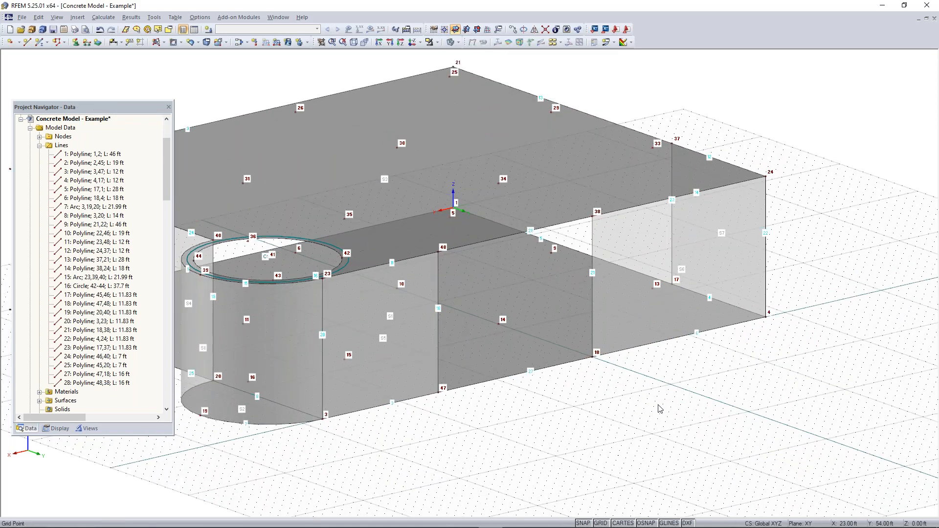
pyautogui.click(467, 29)
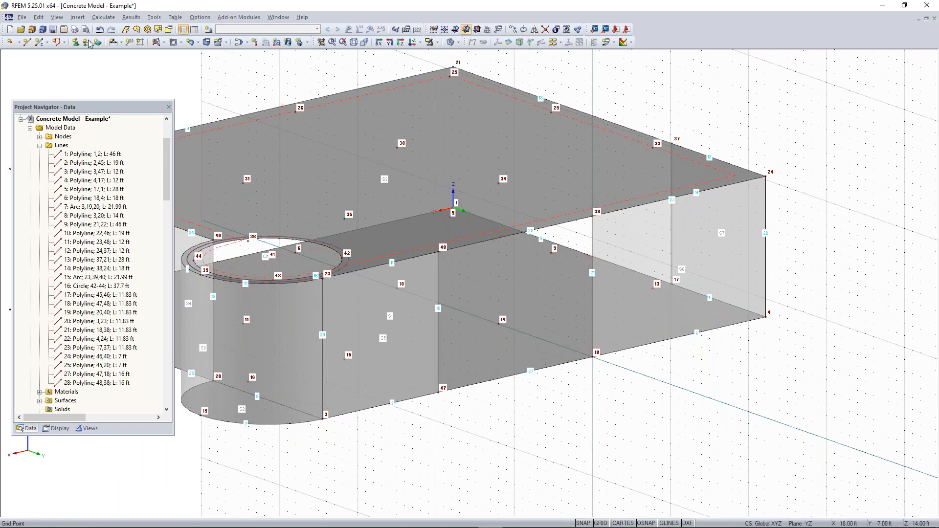
# Add an 8 in thick rectangular wall surface in Concrete f'c = 4000 psi from node 18 to node 34
pyautogui.click(165, 43)
pyautogui.press('Escape')
pyautogui.click(164, 43)
pyautogui.click(168, 53)
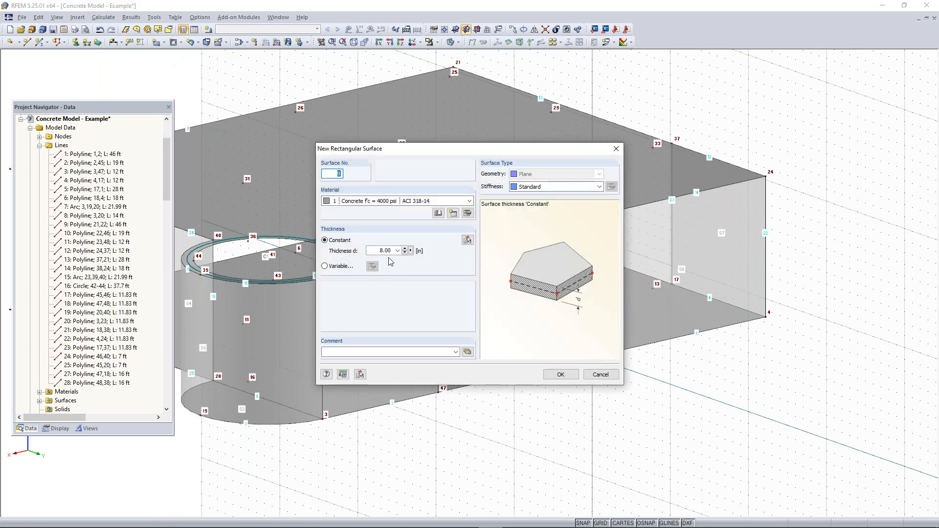
pyautogui.click(561, 375)
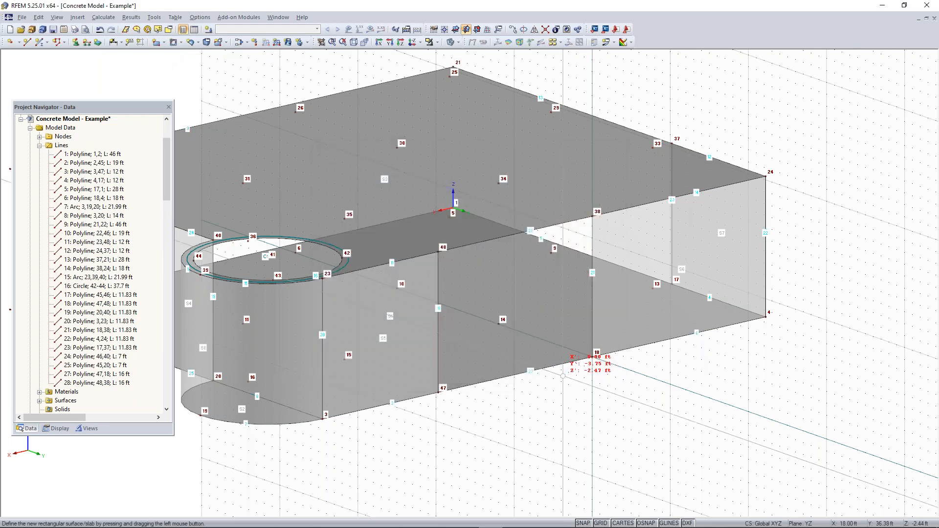
pyautogui.click(592, 358)
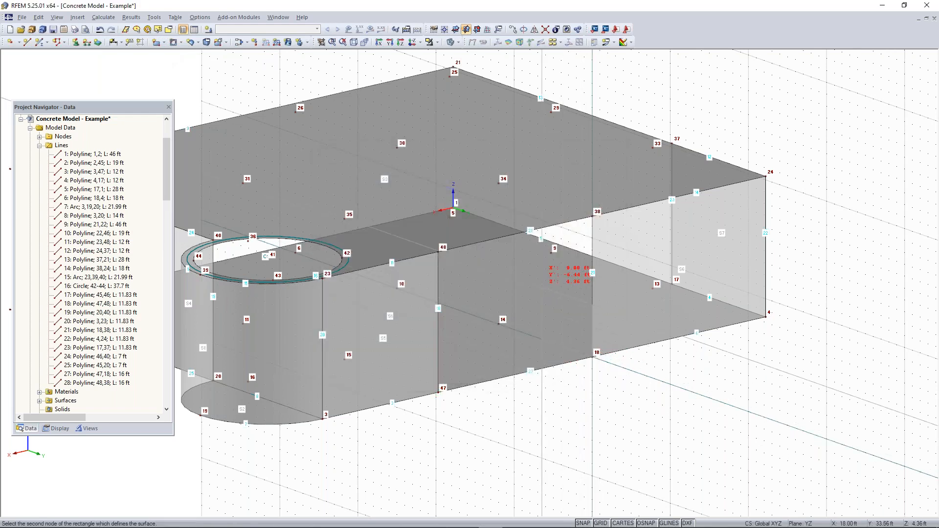
pyautogui.click(498, 183)
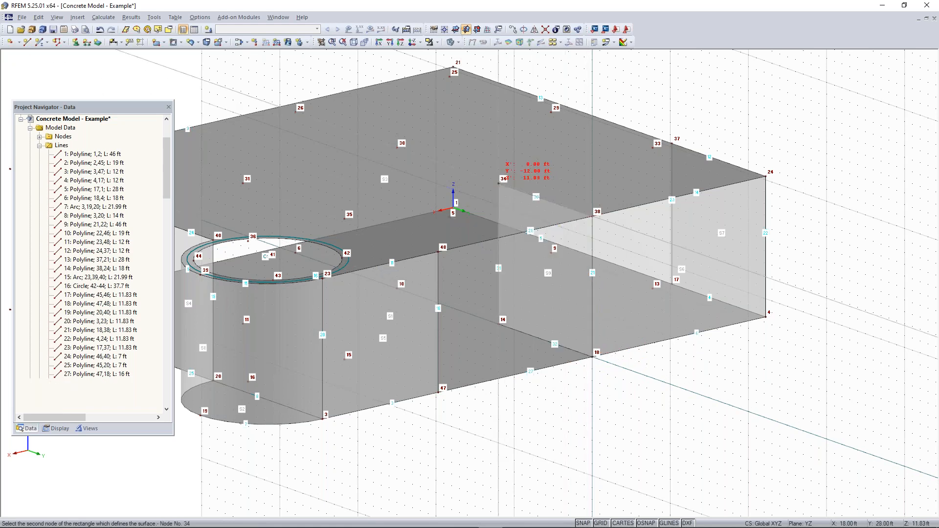
pyautogui.rightClick(669, 452)
# Switch the work plane back to XY
pyautogui.keyDown('ctrl'); pyautogui.moveTo(641, 418); pyautogui.dragTo(633, 382, button='middle'); pyautogui.keyUp('ctrl')
pyautogui.click(456, 29)
pyautogui.moveTo(650, 335); pyautogui.dragTo(648, 433, button='middle')
pyautogui.rightClick(646, 462)
pyautogui.click(620, 463)
pyautogui.scroll(-2, 648, 433)
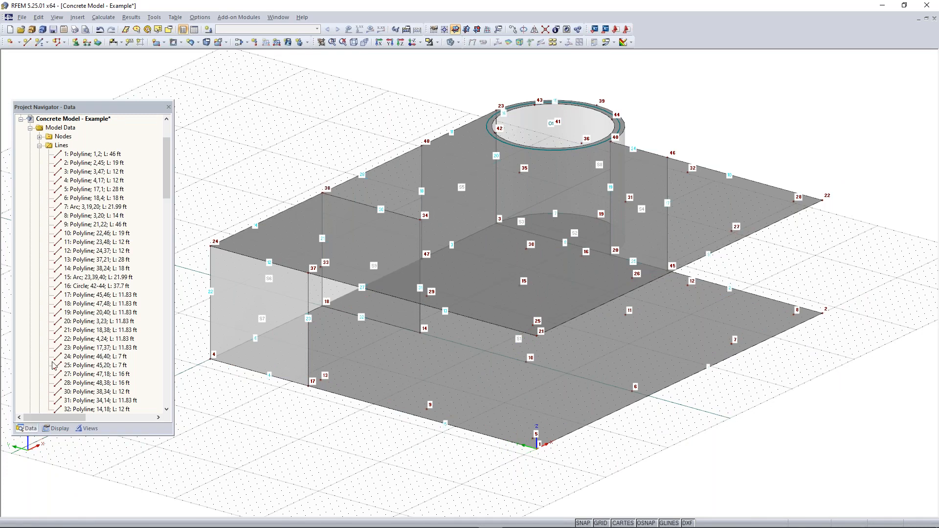
# Draw a vertical line from node 5 on the lower slab up to node 25 on the upper slab
pyautogui.moveTo(527, 485)
pyautogui.keyDown('ctrl'); pyautogui.mouseDown(button='middle')
pyautogui.moveTo(542, 458)
pyautogui.moveTo(534, 467)
pyautogui.mouseUp(button='middle'); pyautogui.keyUp('ctrl')
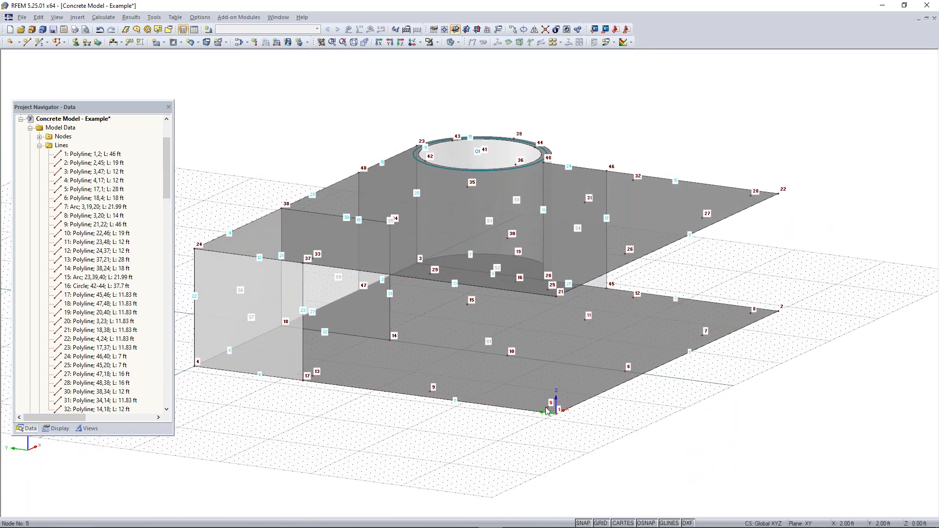
pyautogui.click(26, 43)
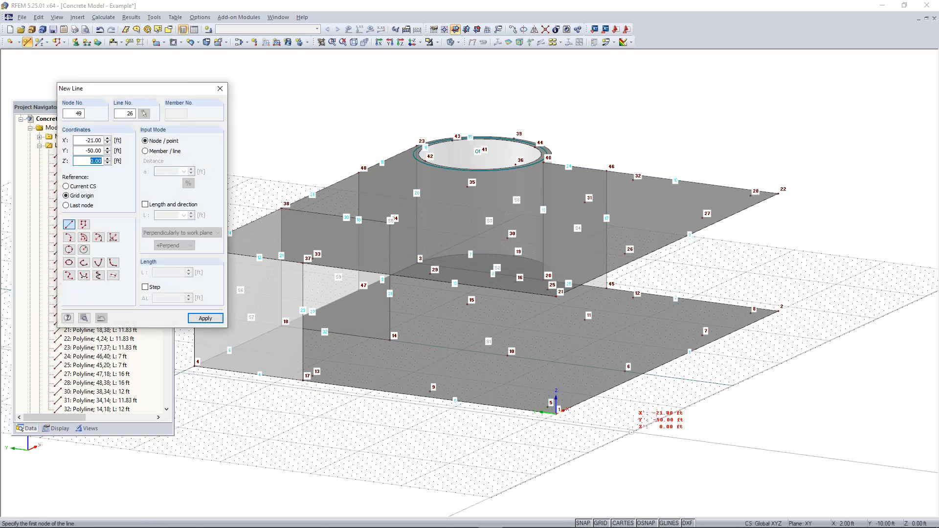
pyautogui.click(548, 407)
pyautogui.click(548, 290)
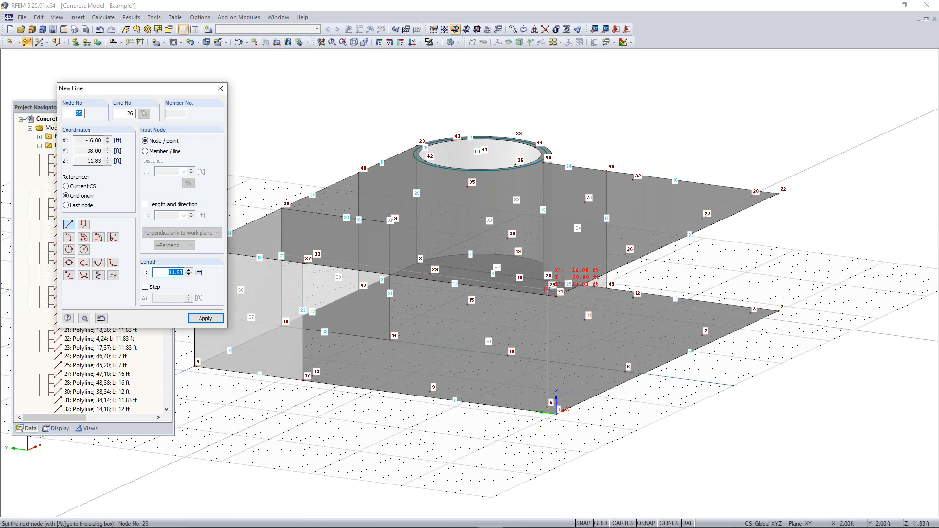
pyautogui.press('Escape')
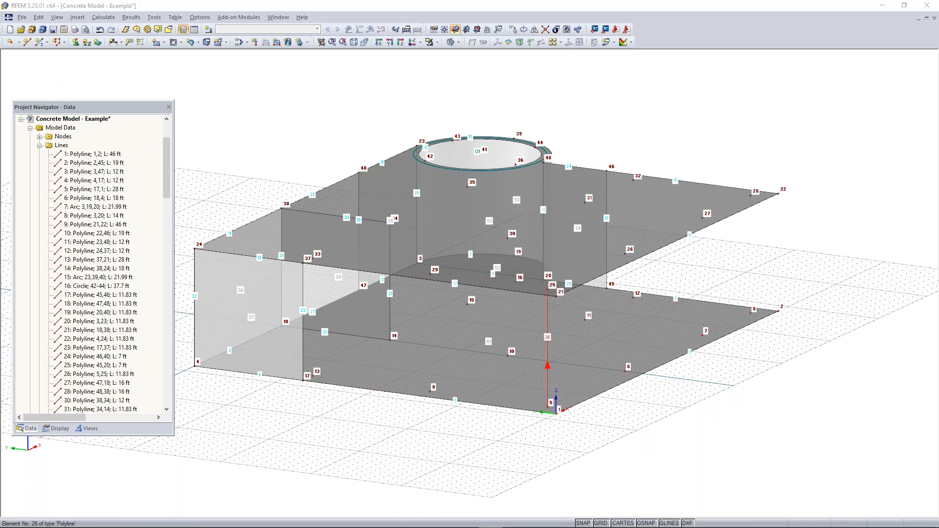
# Assign a beam member to the new vertical line with a 12 by 12 in solid rectangular cross-section in Concrete f'c = 4000 psi
pyautogui.doubleClick(547, 323)
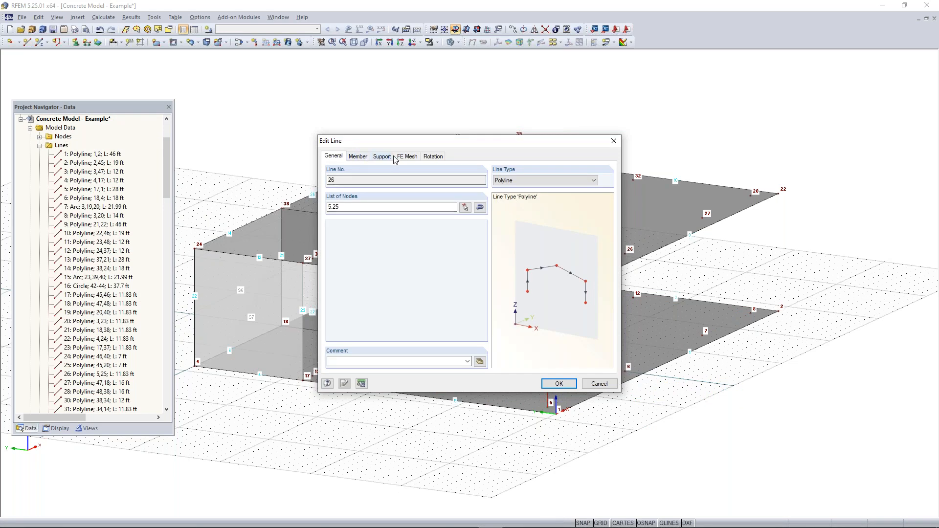
pyautogui.click(358, 158)
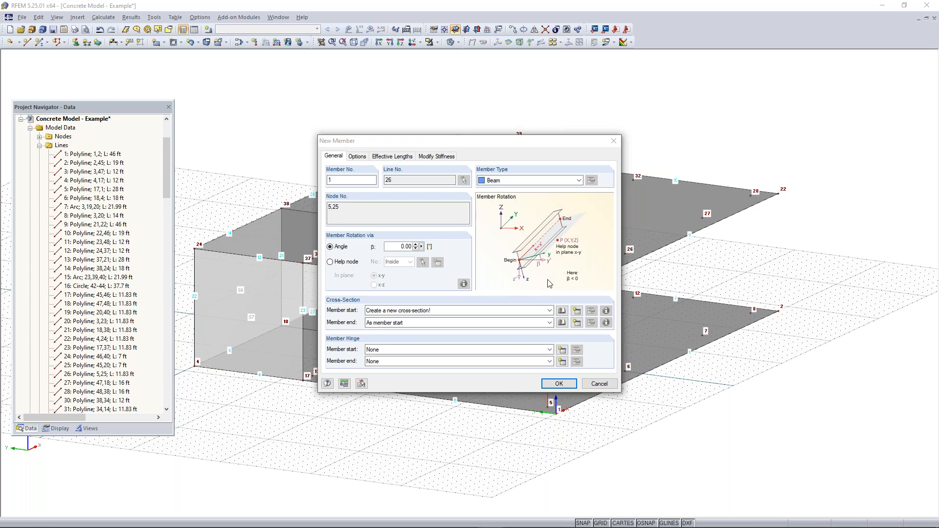
pyautogui.click(562, 312)
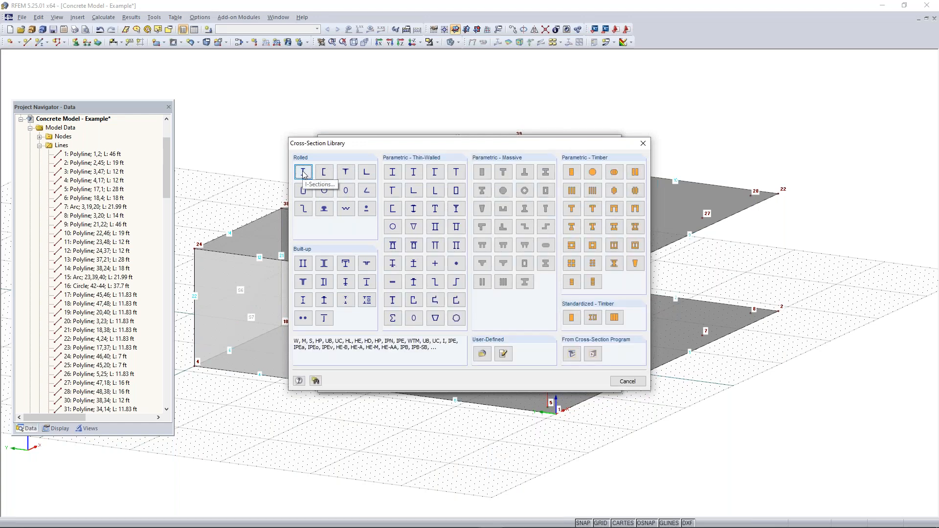
pyautogui.click(484, 177)
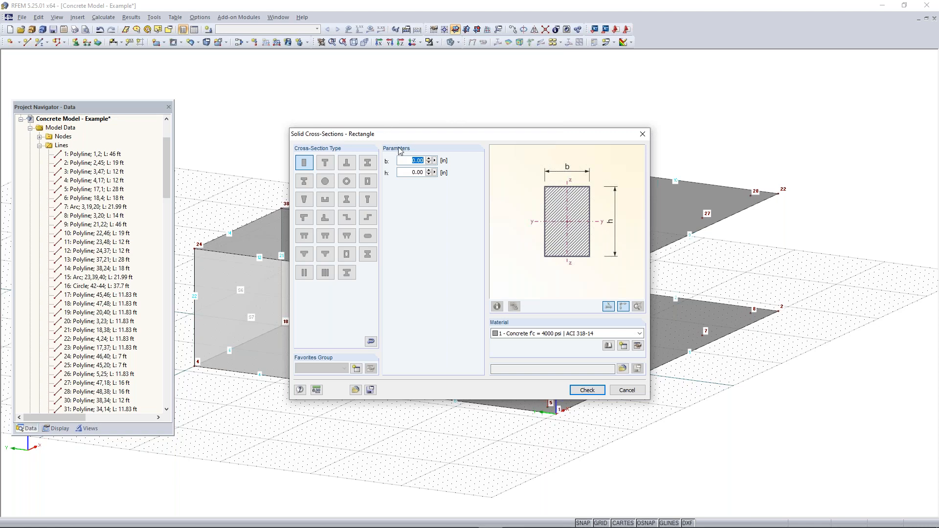
pyautogui.write('12')
pyautogui.press('Tab')
pyautogui.write('12')
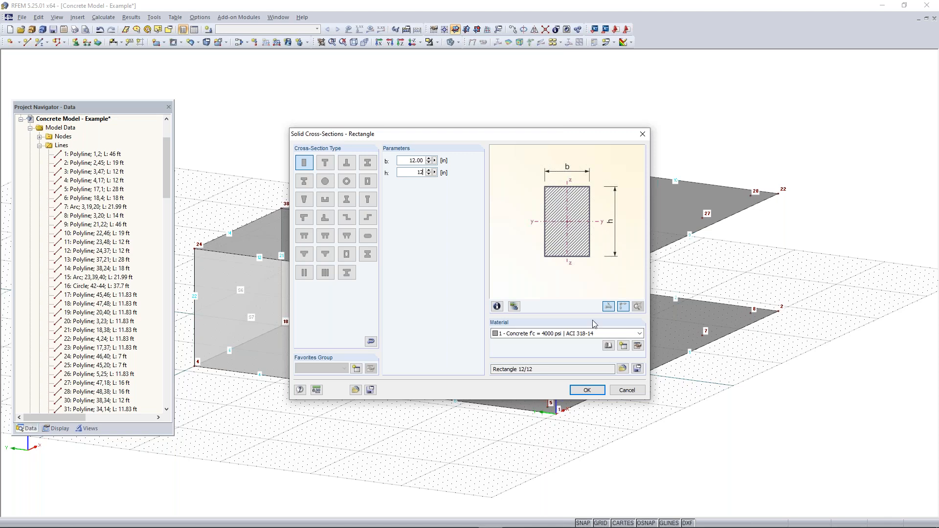
pyautogui.click(586, 389)
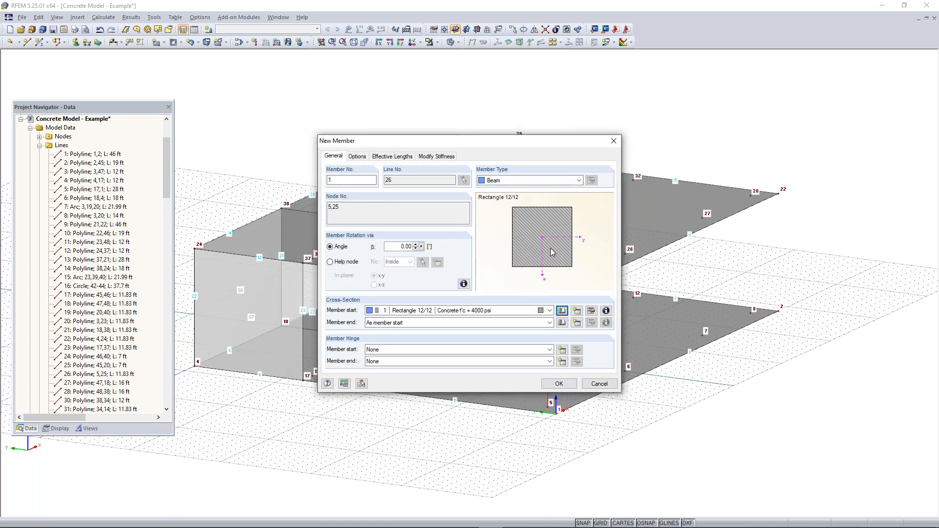
pyautogui.click(548, 384)
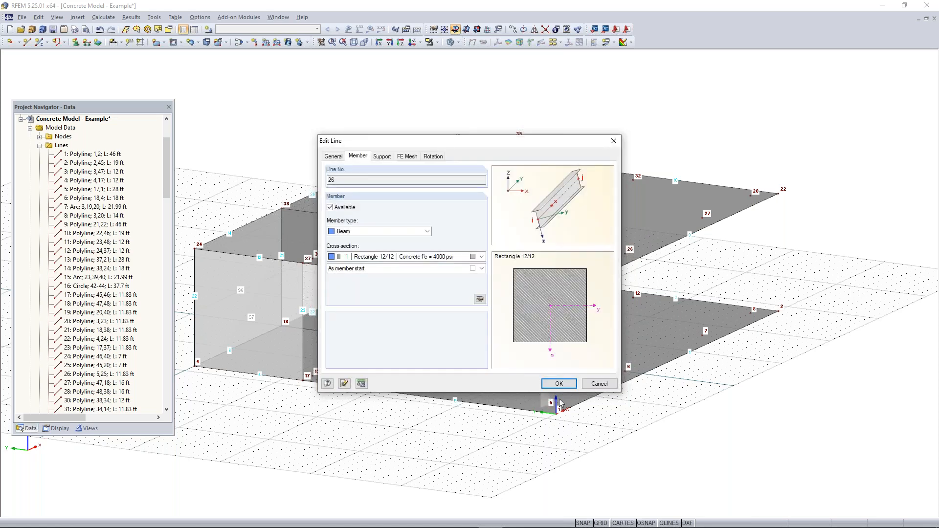
pyautogui.click(558, 384)
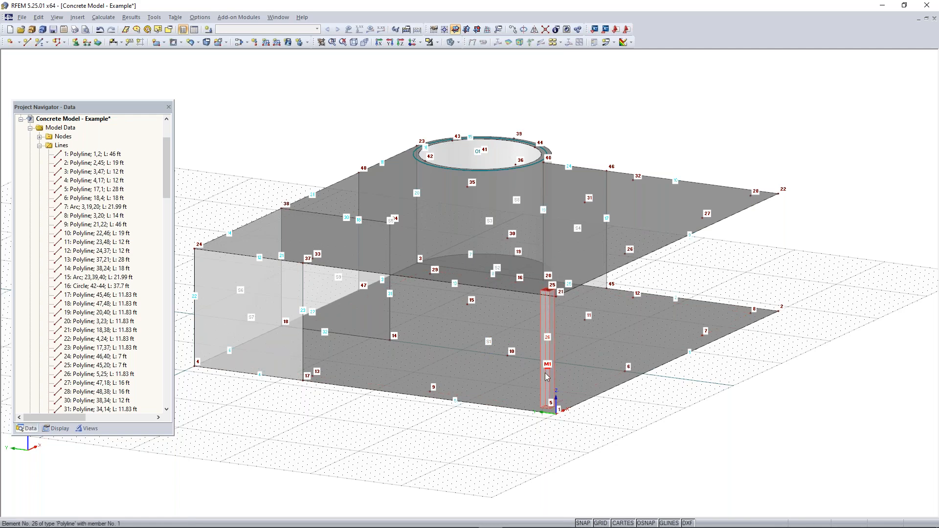
# Copy the column from node 5 to node 6 along the slab edge
pyautogui.scroll(3, 547, 377)
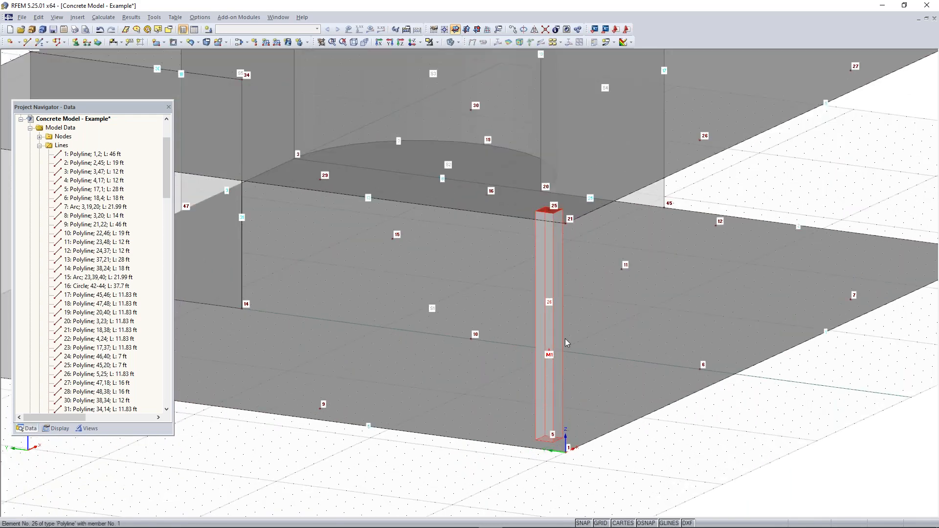
pyautogui.scroll(-1, 688, 429)
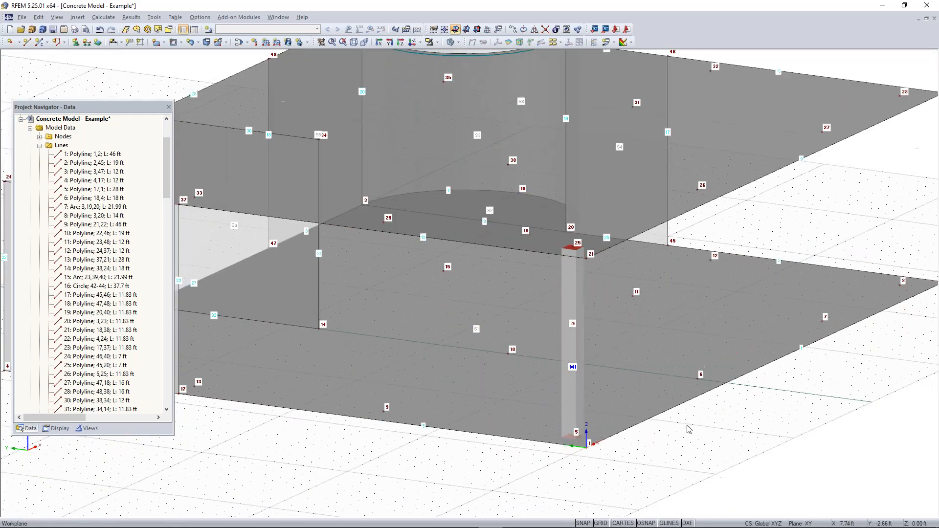
pyautogui.moveTo(688, 421); pyautogui.dragTo(602, 425, button='middle')
pyautogui.moveTo(546, 405); pyautogui.dragTo(533, 372, button='middle')
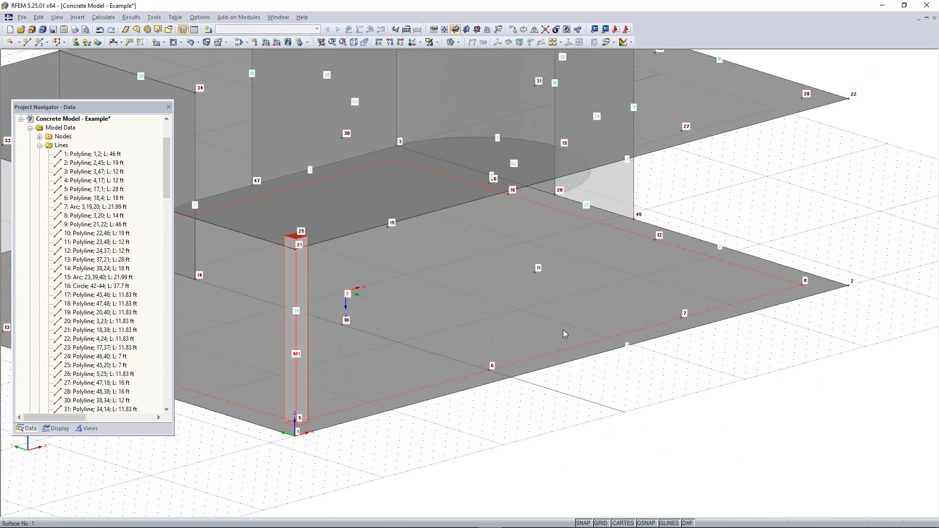
pyautogui.scroll(-2, 579, 245)
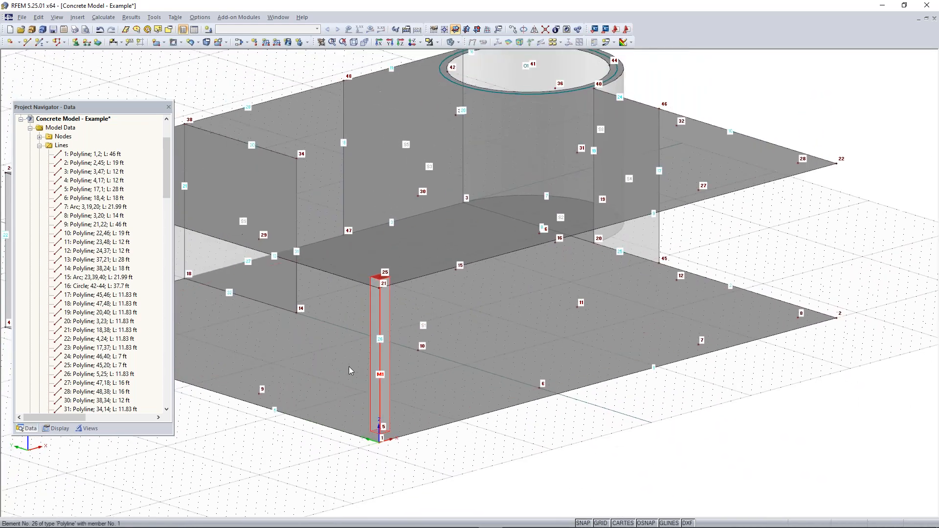
pyautogui.scroll(2, 375, 418)
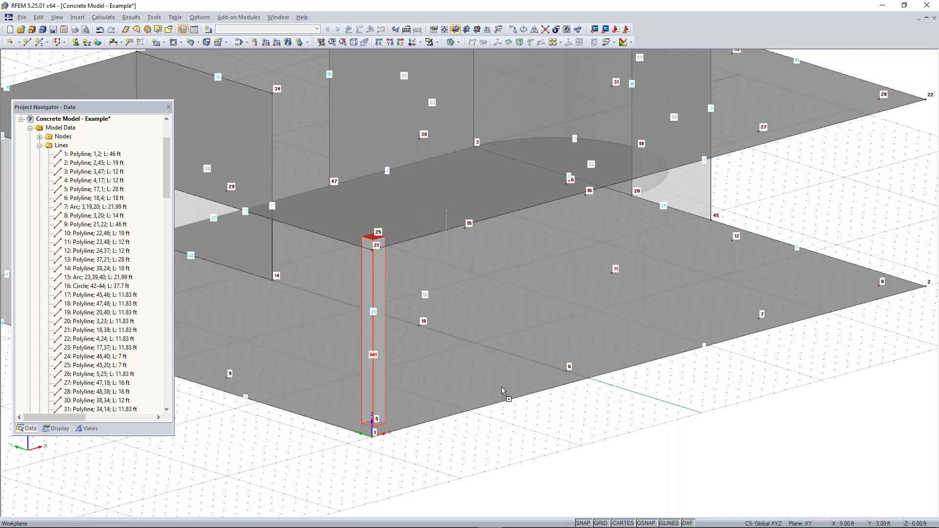
pyautogui.keyDown('ctrl'); pyautogui.moveTo(567, 371); pyautogui.dragTo(567, 372); pyautogui.keyUp('ctrl')
# Try to reposition the column from node 6 to node 7, and undo the moves
pyautogui.keyDown('ctrl'); pyautogui.moveTo(616, 436); pyautogui.dragTo(394, 422, button='middle'); pyautogui.keyUp('ctrl')
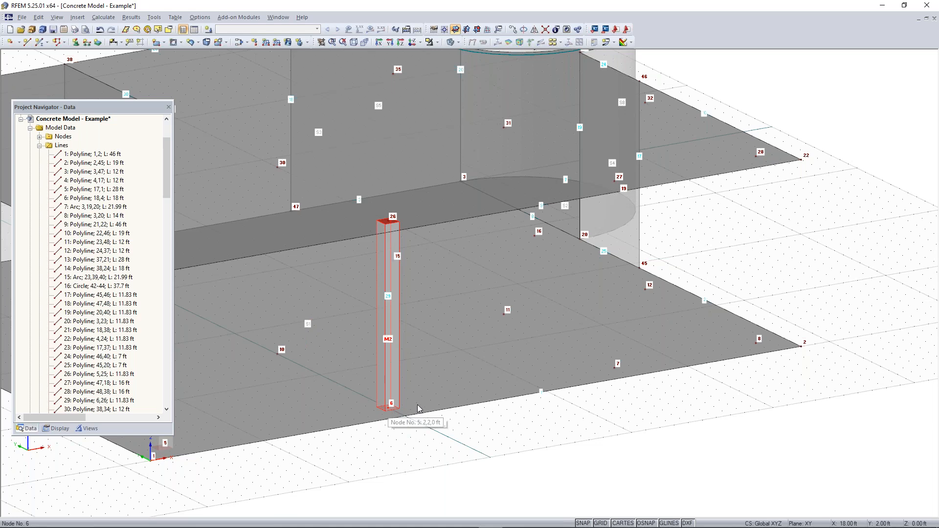
pyautogui.moveTo(615, 372); pyautogui.dragTo(616, 370)
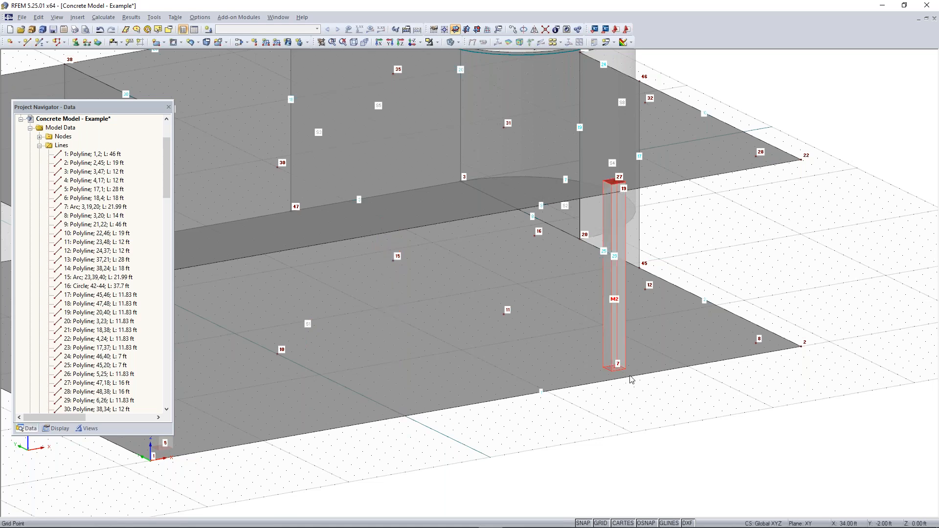
pyautogui.moveTo(496, 384); pyautogui.dragTo(374, 403)
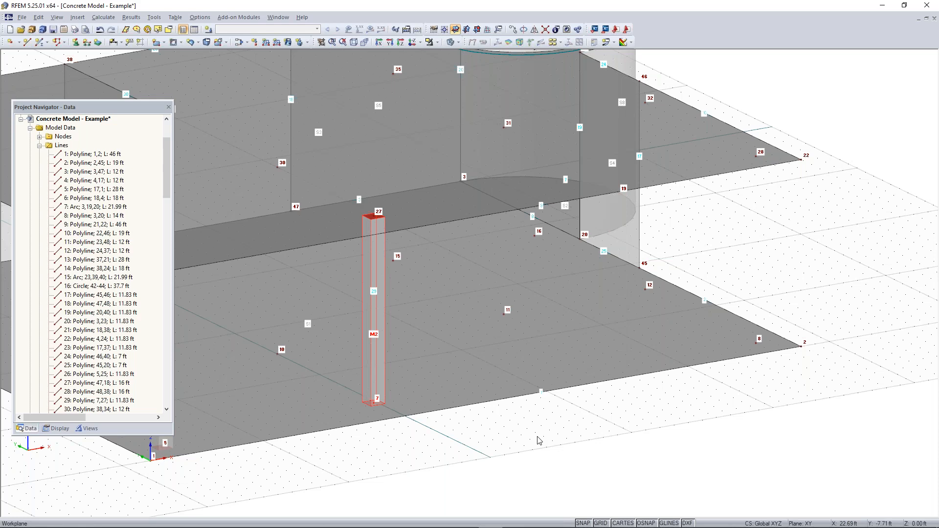
pyautogui.hotkey('ctrl', 'z')
pyautogui.hotkey('ctrl', 'z')
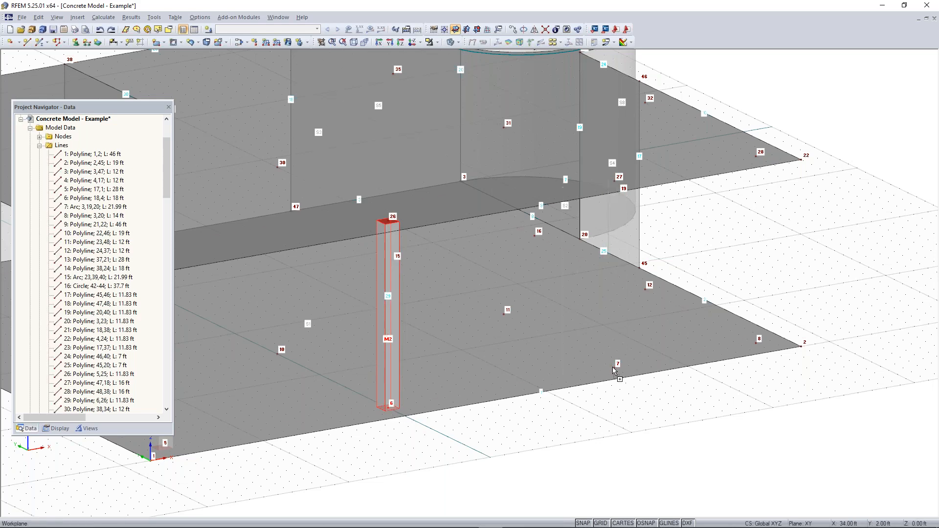
pyautogui.hotkey('ctrl', 'y')
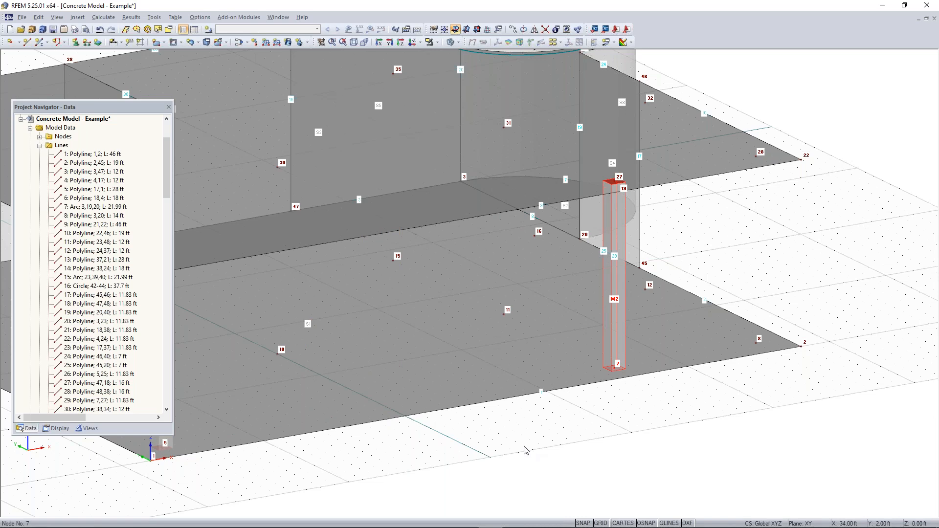
pyautogui.hotkey('ctrl', 'z')
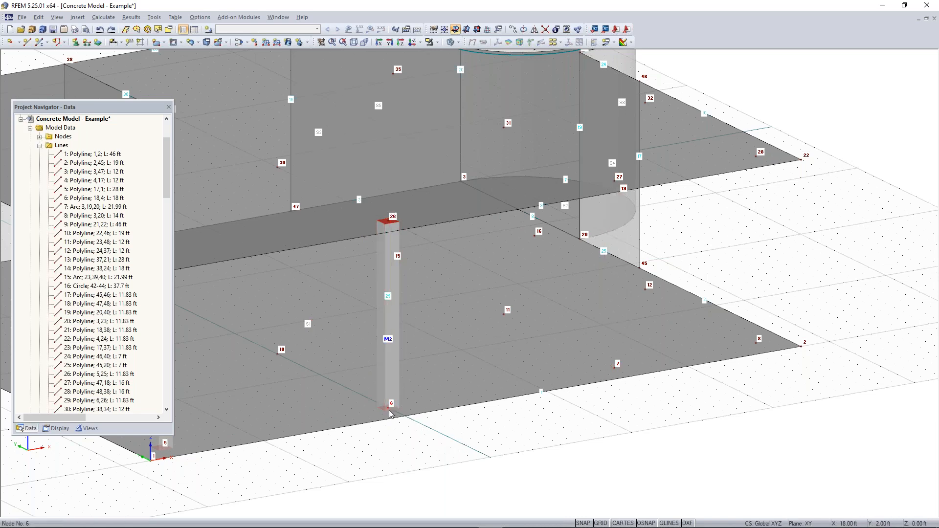
# Copy the column from node 6 to node 7, and move that copy on to node 8
pyautogui.keyDown('ctrl'); pyautogui.moveTo(388, 408); pyautogui.dragTo(615, 368); pyautogui.keyUp('ctrl')
pyautogui.moveTo(677, 408); pyautogui.dragTo(512, 460, button='middle')
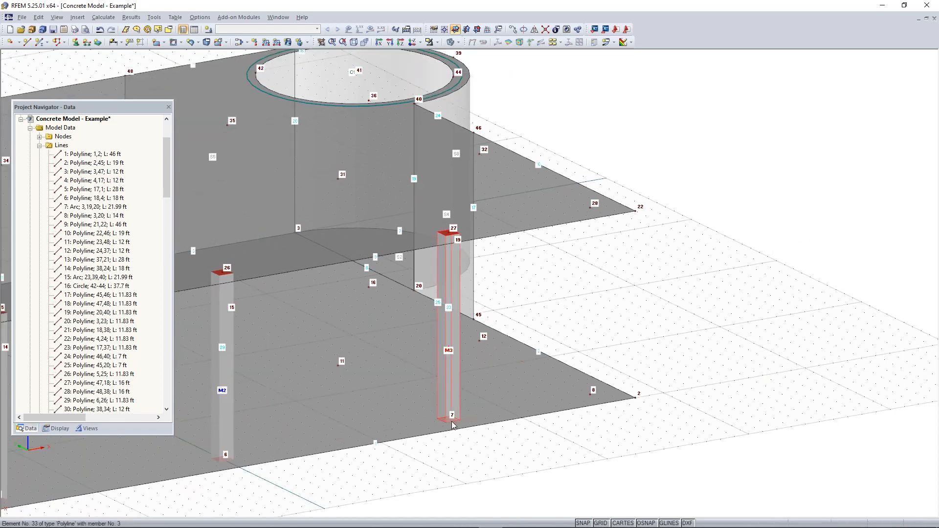
pyautogui.moveTo(450, 423); pyautogui.dragTo(595, 398)
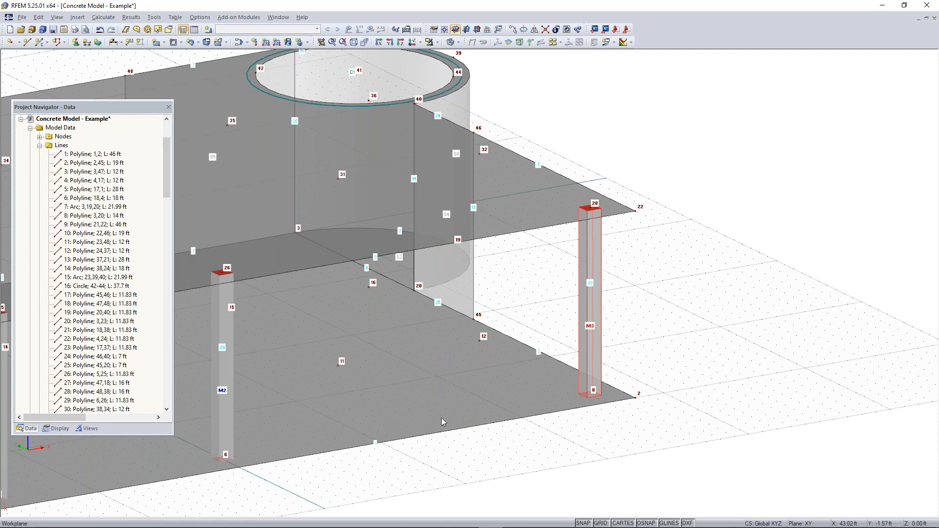
# Undo the last column move and copy the column from node 7 to node 8 along the slab edge
pyautogui.hotkey('ctrl', 'z')
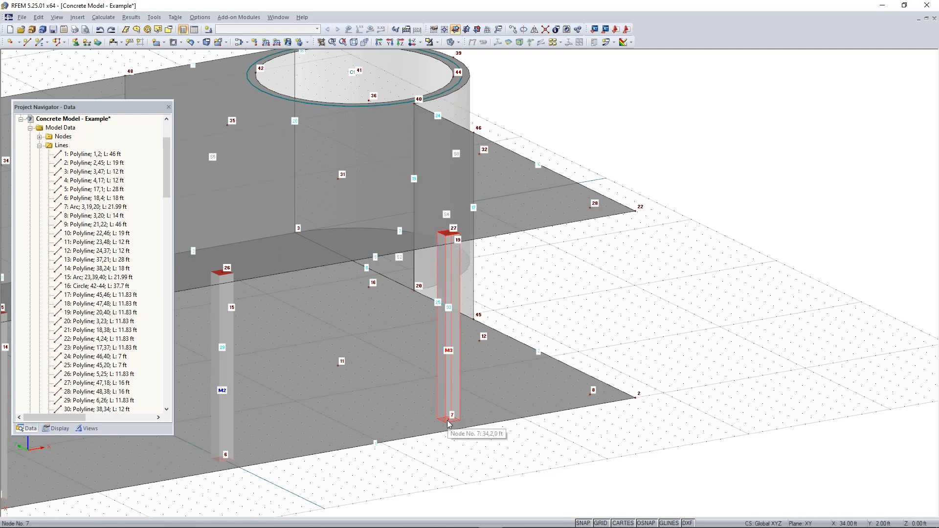
pyautogui.moveTo(449, 424); pyautogui.dragTo(590, 395)
pyautogui.click(673, 381)
# Select all members with the Rectangle 12/12, Concrete f'c = 4000 psi cross-section using Special Selection
pyautogui.scroll(-3, 421, 446)
pyautogui.moveTo(424, 463); pyautogui.dragTo(559, 411, button='middle')
pyautogui.keyDown('ctrl'); pyautogui.moveTo(428, 225); pyautogui.dragTo(435, 372, button='middle'); pyautogui.keyUp('ctrl')
pyautogui.click(401, 365)
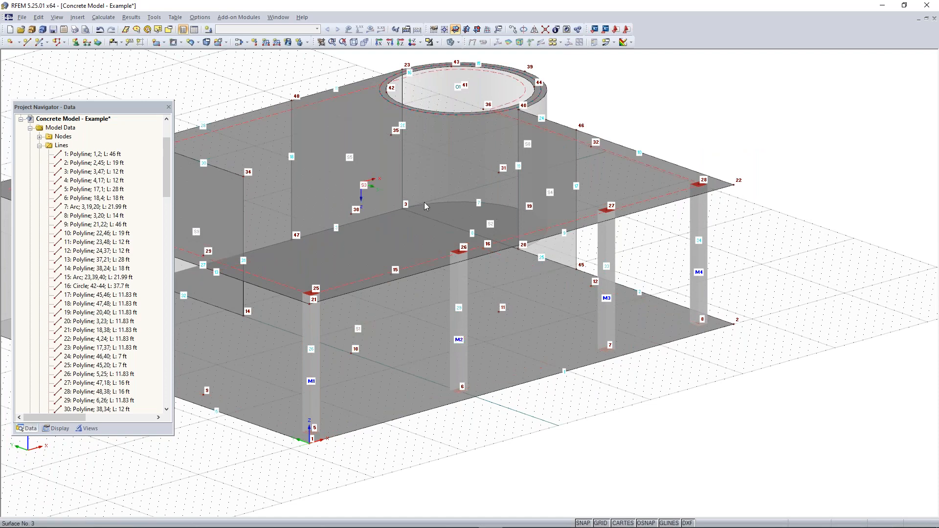
pyautogui.click(191, 42)
pyautogui.scroll(-1, 413, 211)
pyautogui.moveTo(413, 210); pyautogui.dragTo(550, 252, button='middle')
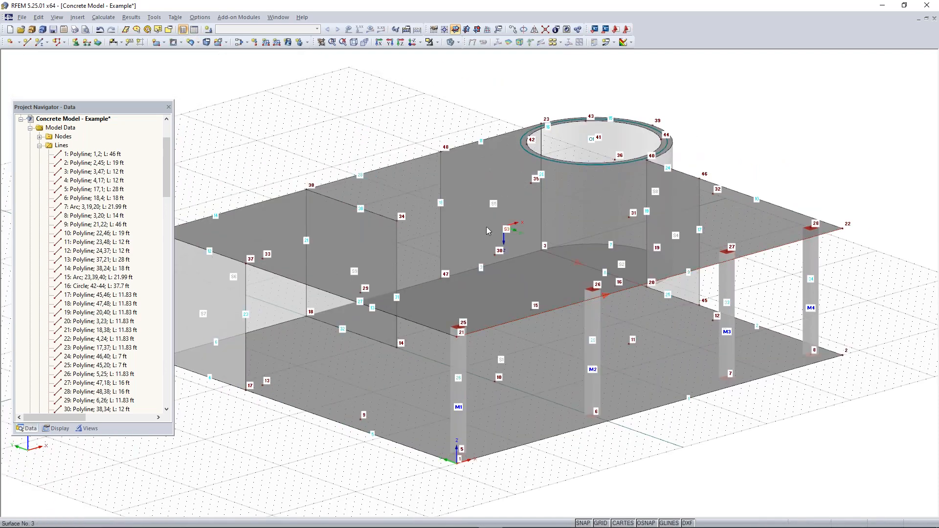
pyautogui.click(169, 31)
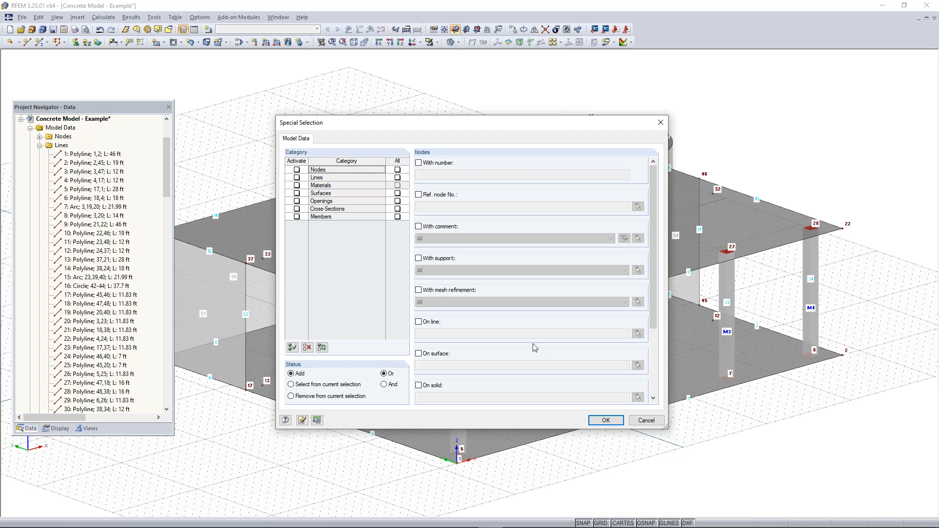
pyautogui.click(296, 217)
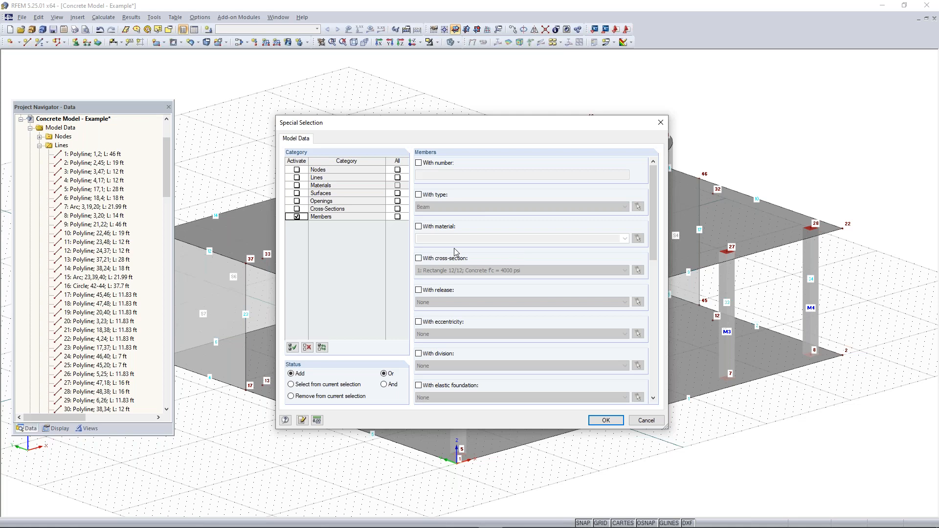
pyautogui.click(420, 259)
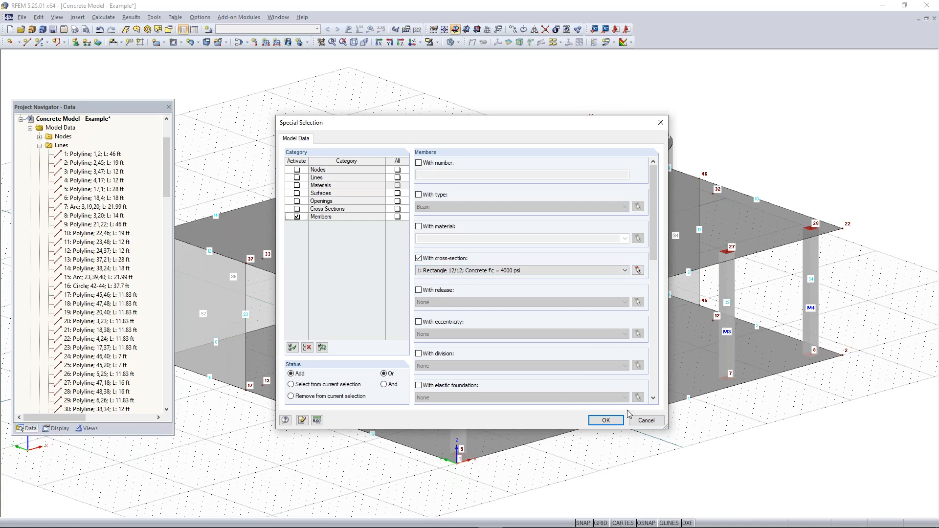
pyautogui.click(604, 421)
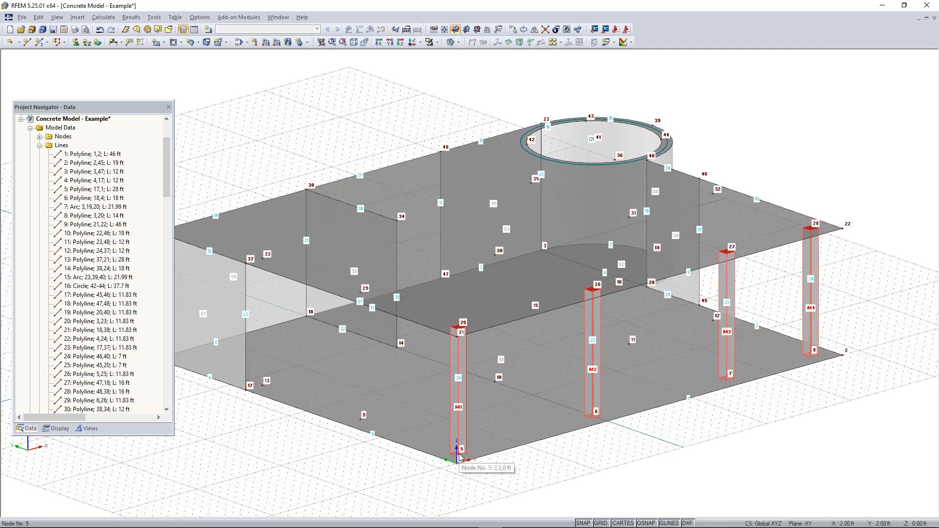
# Copy the four selected columns from node 5 to node 9 to form a second column row
pyautogui.keyDown('ctrl'); pyautogui.moveTo(459, 457); pyautogui.dragTo(363, 416); pyautogui.keyUp('ctrl')
pyautogui.click(526, 481)
pyautogui.keyDown('ctrl'); pyautogui.moveTo(527, 481); pyautogui.dragTo(476, 471, button='middle'); pyautogui.keyUp('ctrl')
pyautogui.rightClick(476, 472)
pyautogui.click(732, 435)
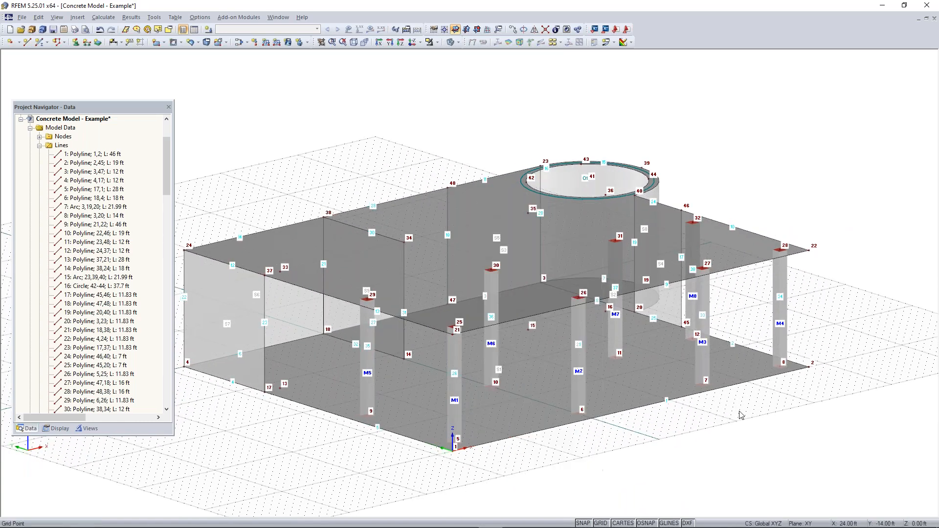
# Copy one more column to node 15
pyautogui.keyDown('ctrl'); pyautogui.moveTo(723, 434); pyautogui.dragTo(684, 472, button='middle'); pyautogui.keyUp('ctrl')
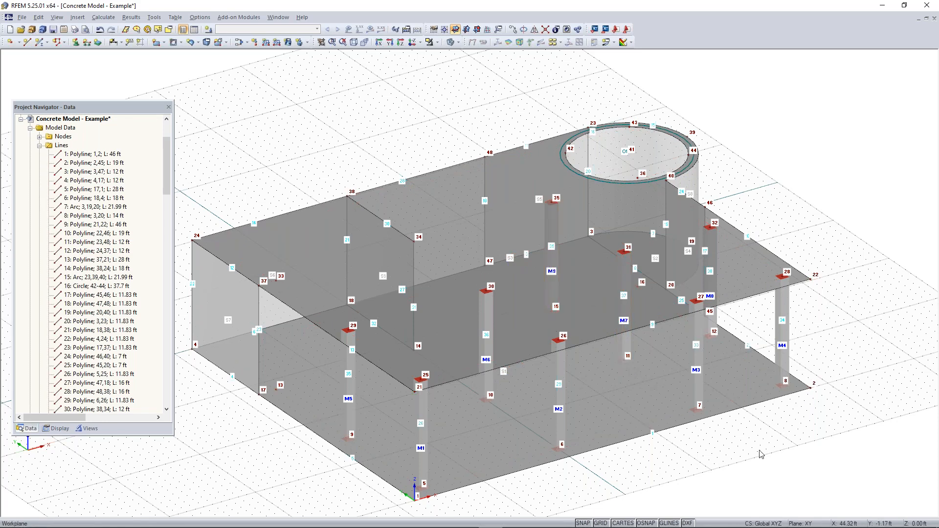
pyautogui.keyDown('ctrl'); pyautogui.moveTo(656, 493); pyautogui.dragTo(673, 442, button='middle'); pyautogui.keyUp('ctrl')
pyautogui.rightClick(671, 445)
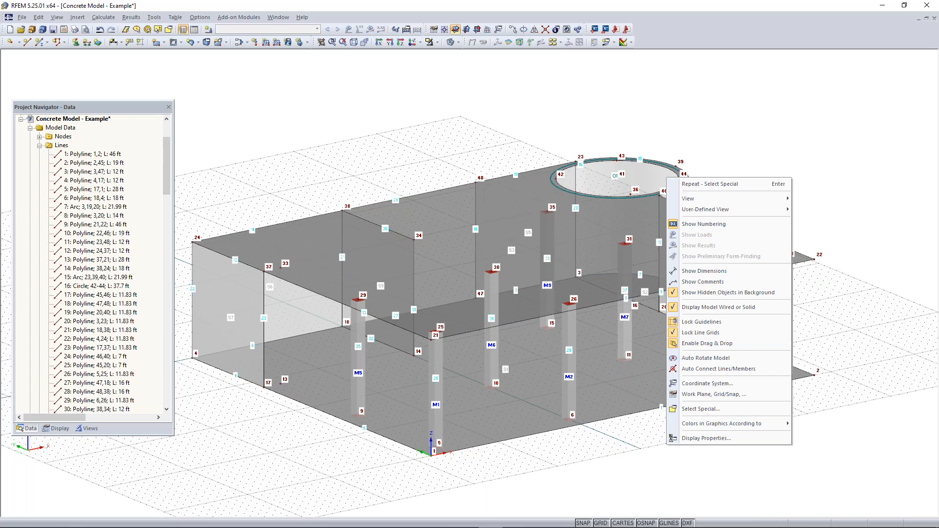
pyautogui.click(314, 164)
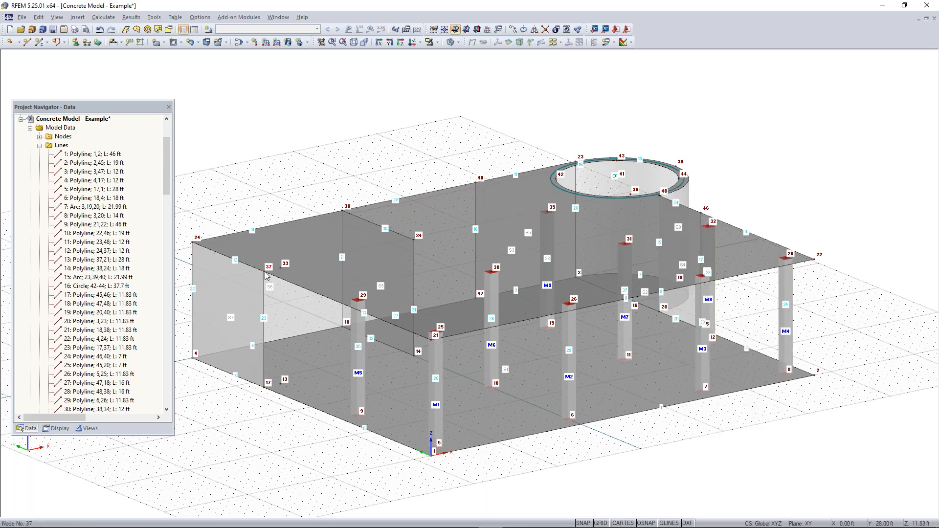
# Start a new member and give it a new 12 by 12 in solid rectangular cross-section in Concrete f'c = 4000 psi
pyautogui.moveTo(265, 275)
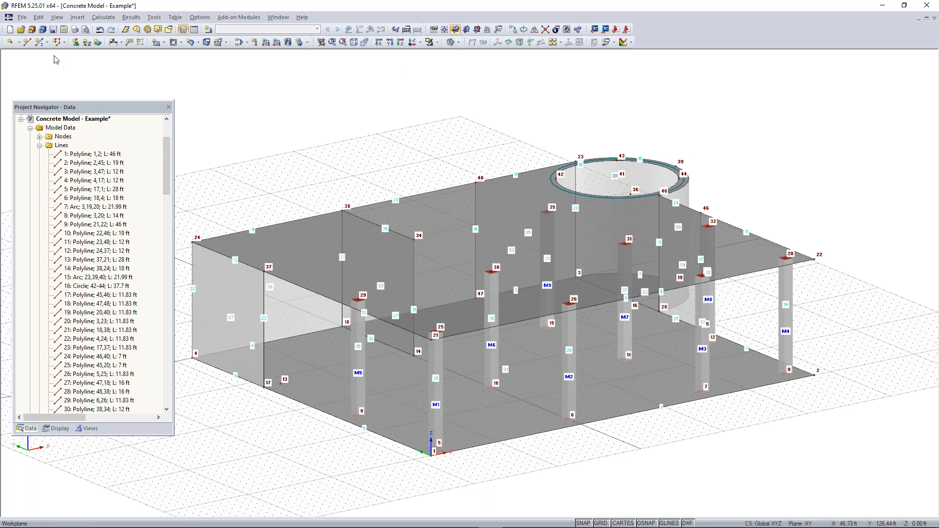
pyautogui.click(41, 44)
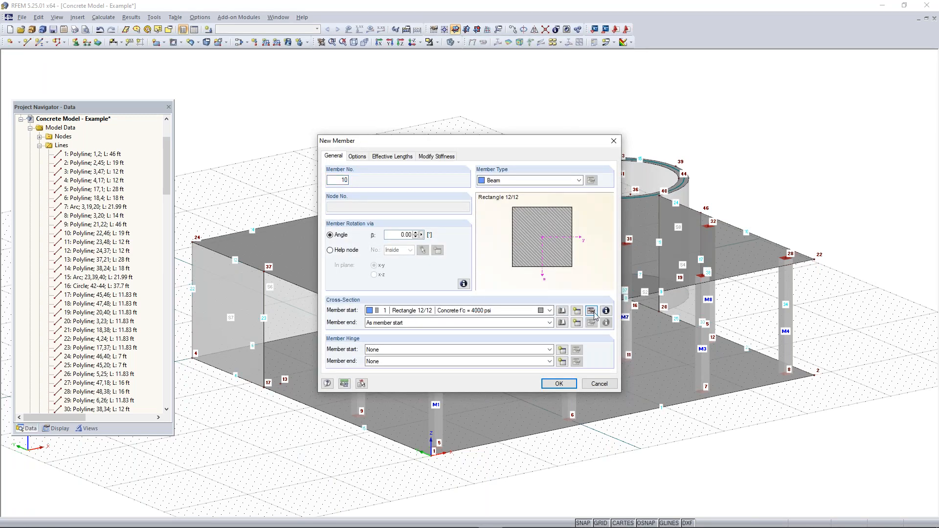
pyautogui.click(564, 311)
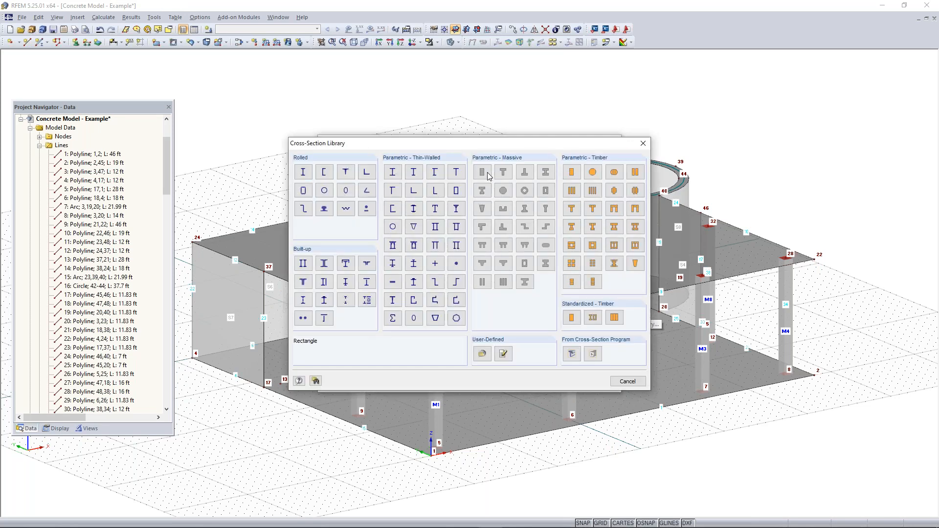
pyautogui.click(482, 173)
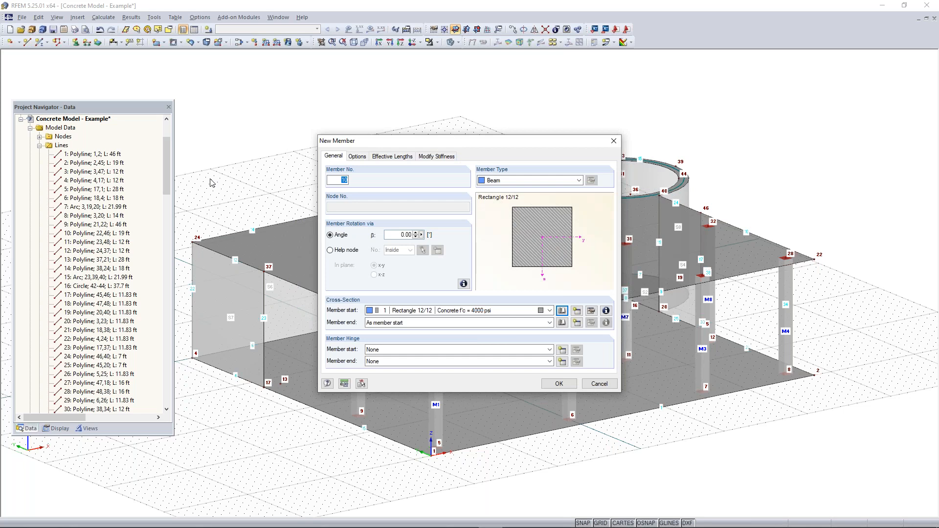
pyautogui.doubleClick(519, 211)
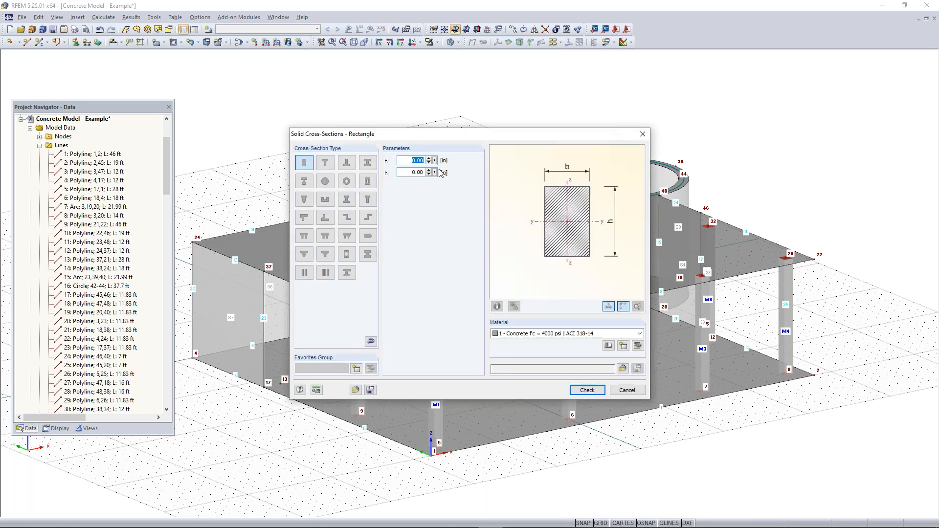
pyautogui.write('12')
pyautogui.press('Tab')
pyautogui.write('12')
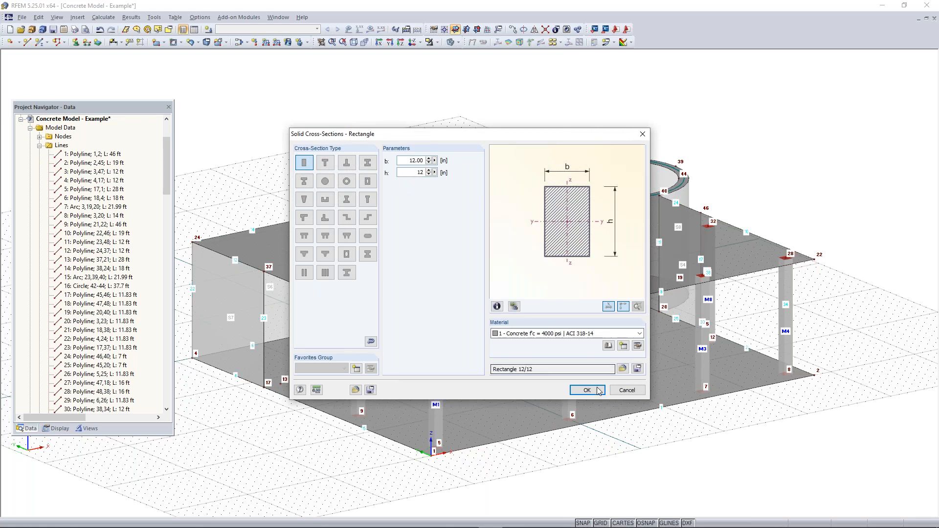
pyautogui.click(587, 389)
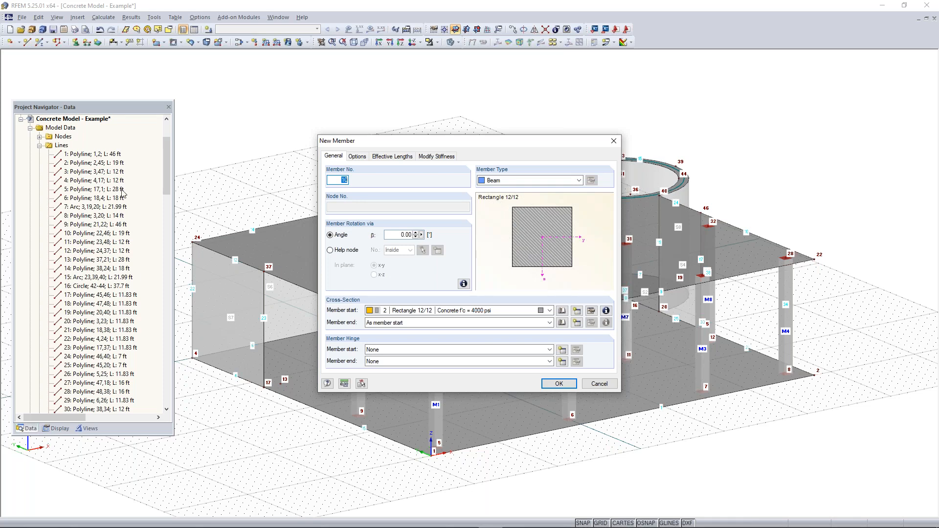
# Make the new member a rib on the +z-side of the surface, with an integration width of L/8 on both sides
pyautogui.click(540, 181)
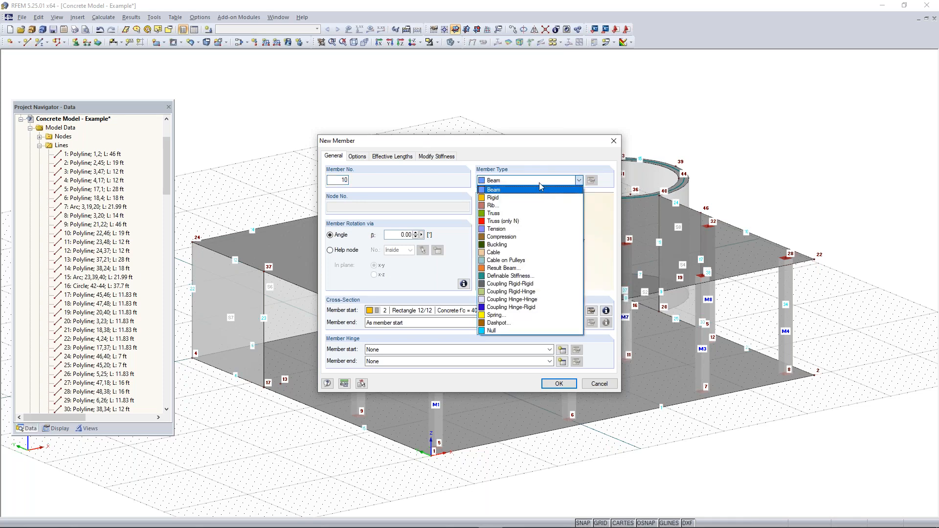
pyautogui.click(505, 207)
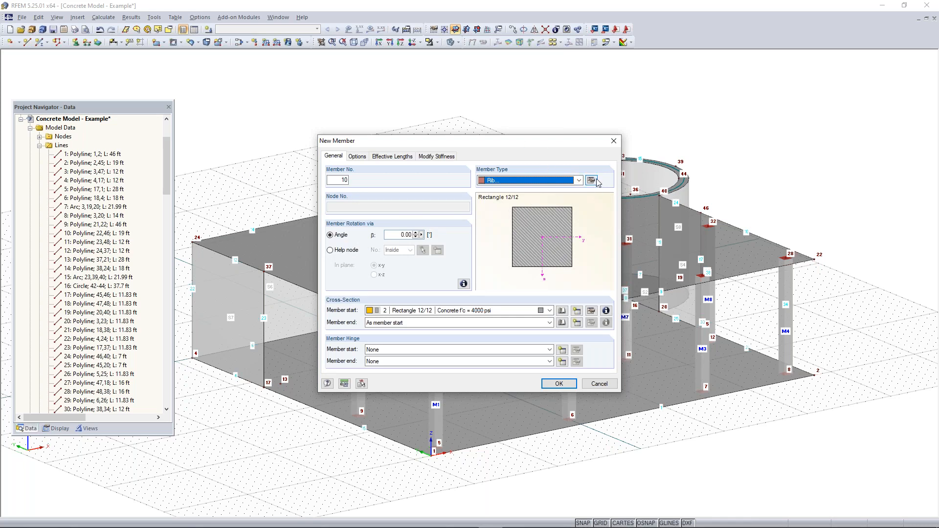
pyautogui.click(591, 181)
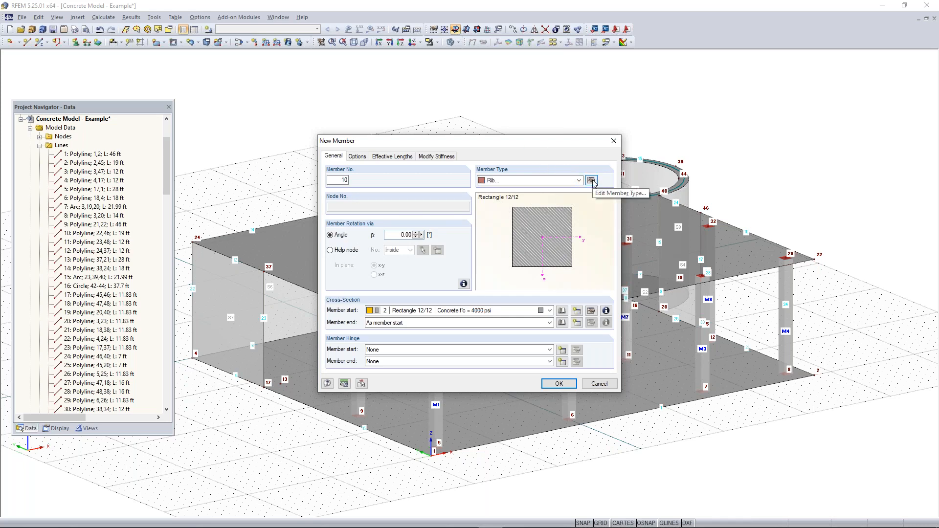
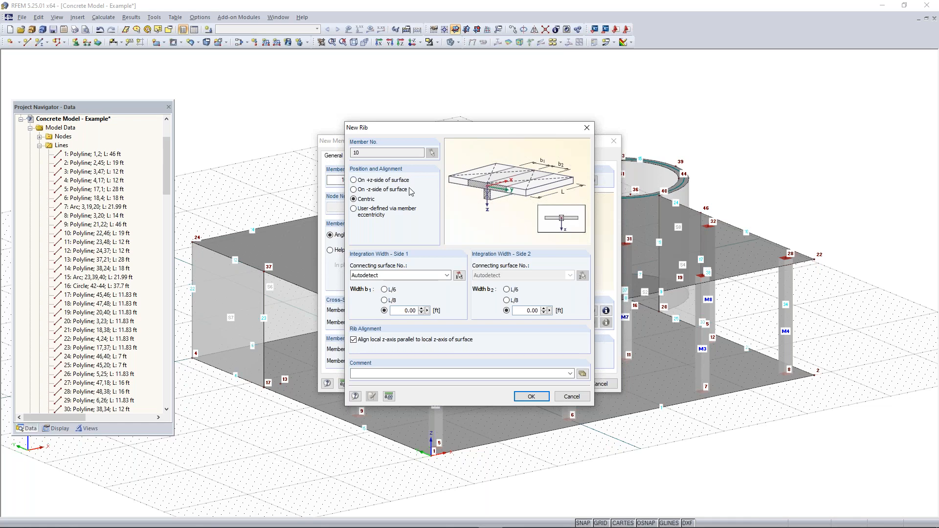
pyautogui.click(354, 191)
pyautogui.click(354, 181)
pyautogui.click(385, 300)
pyautogui.click(508, 300)
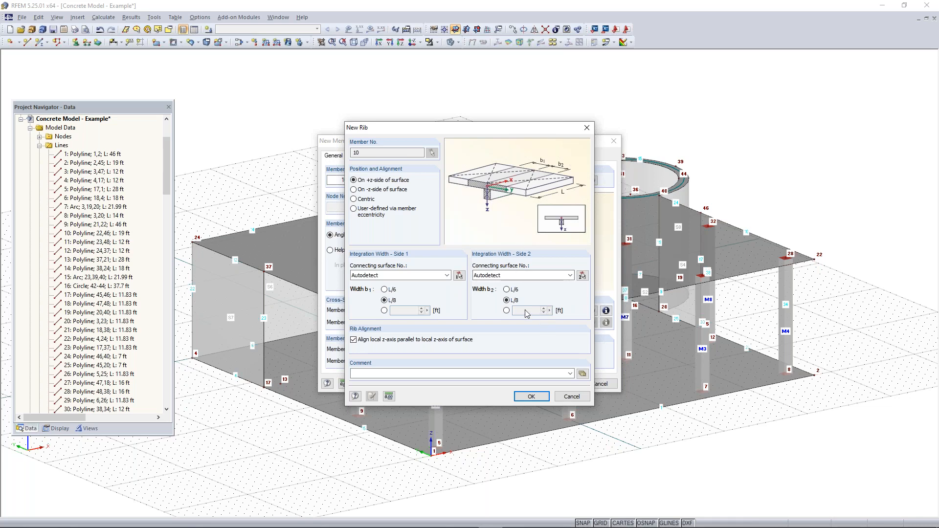
pyautogui.click(529, 398)
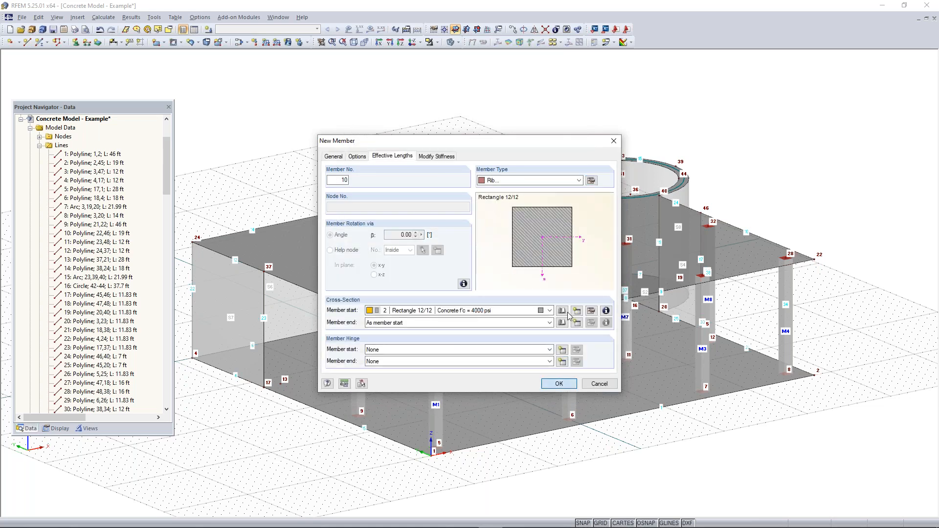
pyautogui.press('Return')
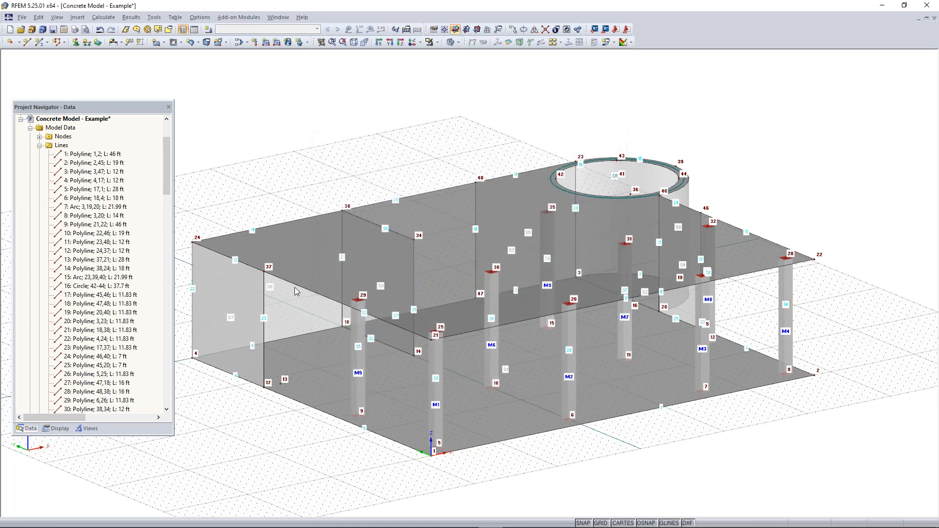
# Try to place the rib on the upper slab between nodes 37 and 34, and undo the placed member
pyautogui.click(269, 268)
pyautogui.click(413, 240)
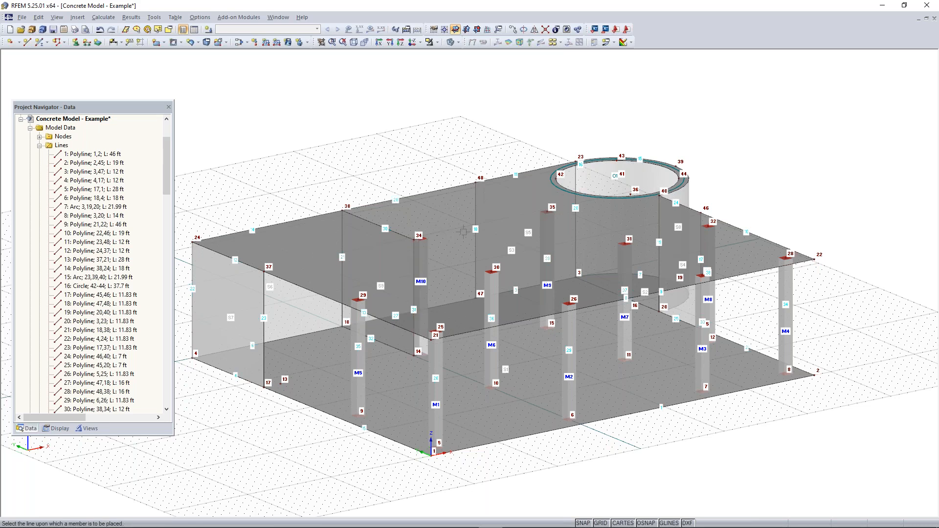
pyautogui.press('Escape')
pyautogui.hotkey('ctrl', 'z')
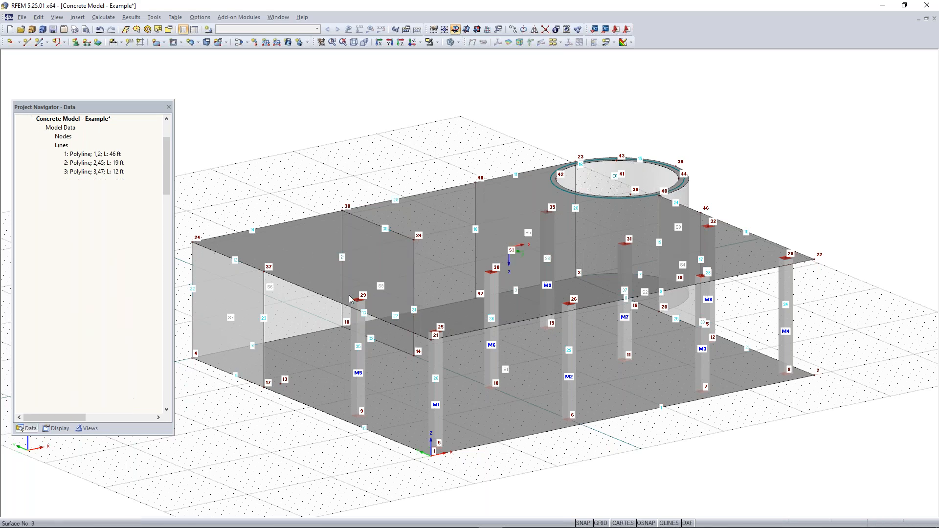
pyautogui.click(41, 42)
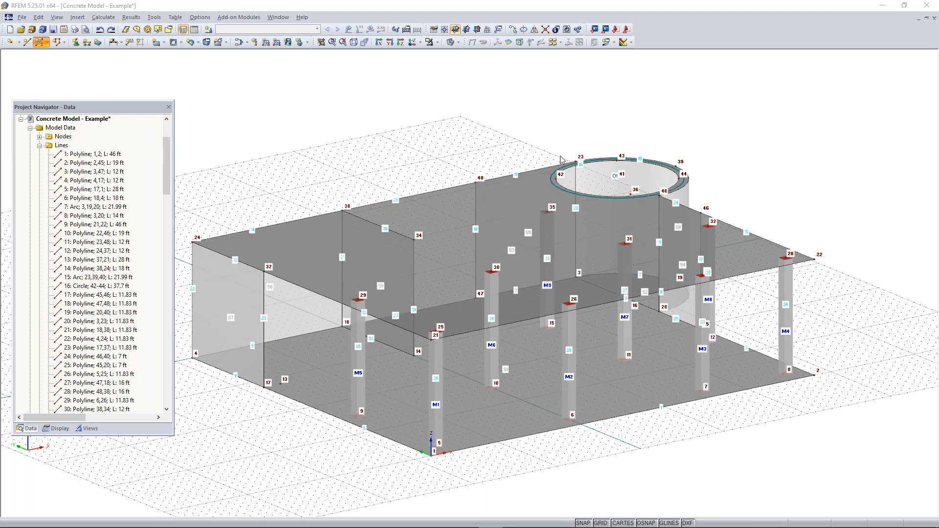
pyautogui.click(532, 161)
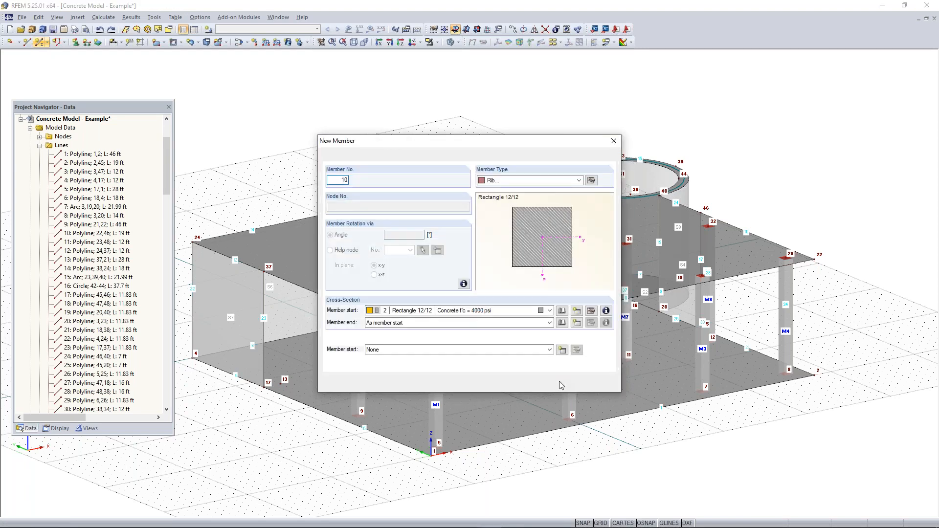
pyautogui.click(559, 383)
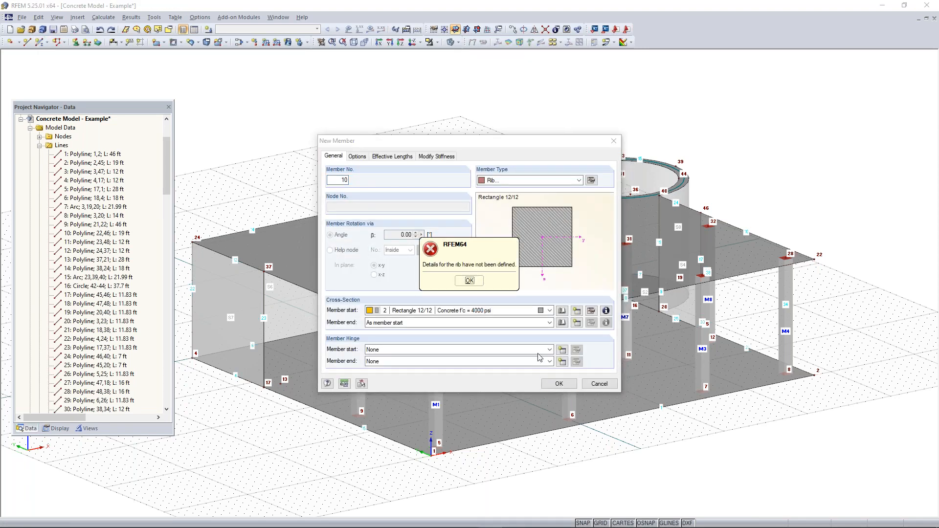
pyautogui.click(469, 281)
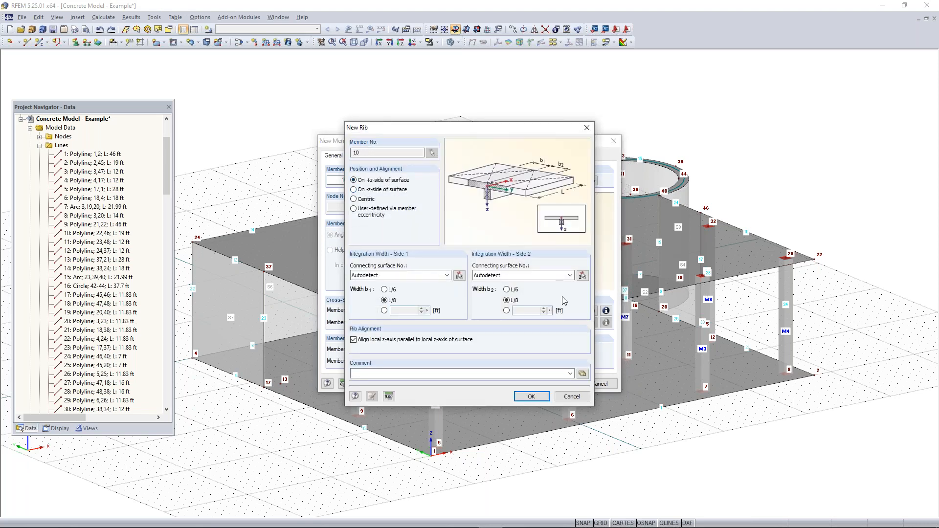
pyautogui.click(537, 397)
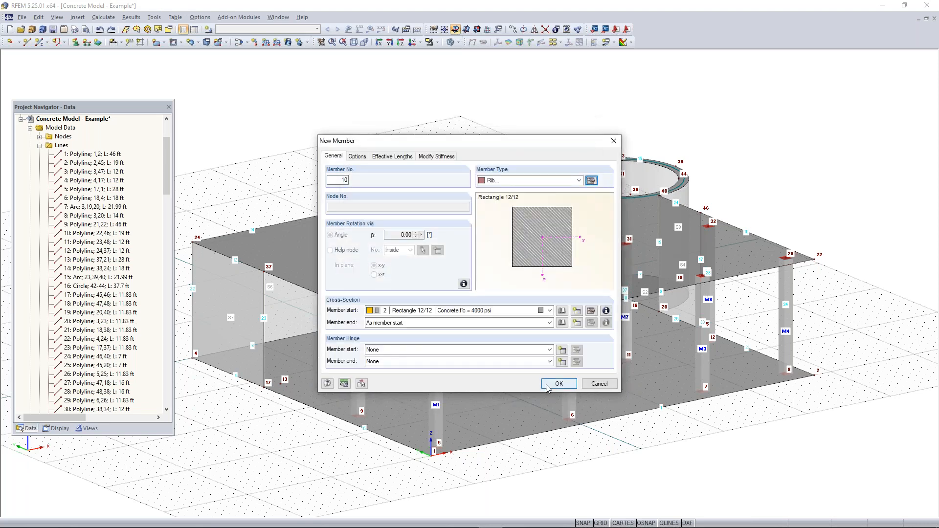
pyautogui.click(547, 385)
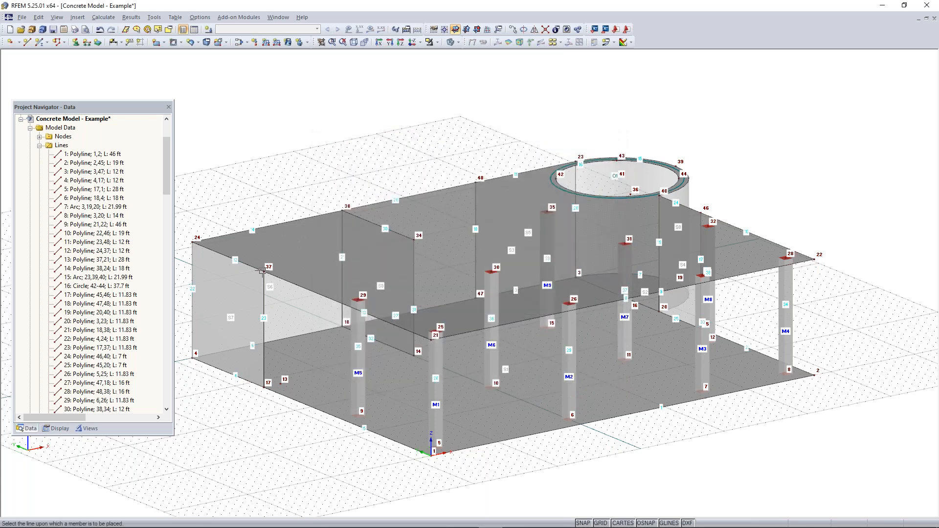
pyautogui.press('Escape')
# Draw two Beam members with the Rectangle 12/12 section on the upper slab, from node 37 to 34 and from node 34 to 35
pyautogui.click(40, 42)
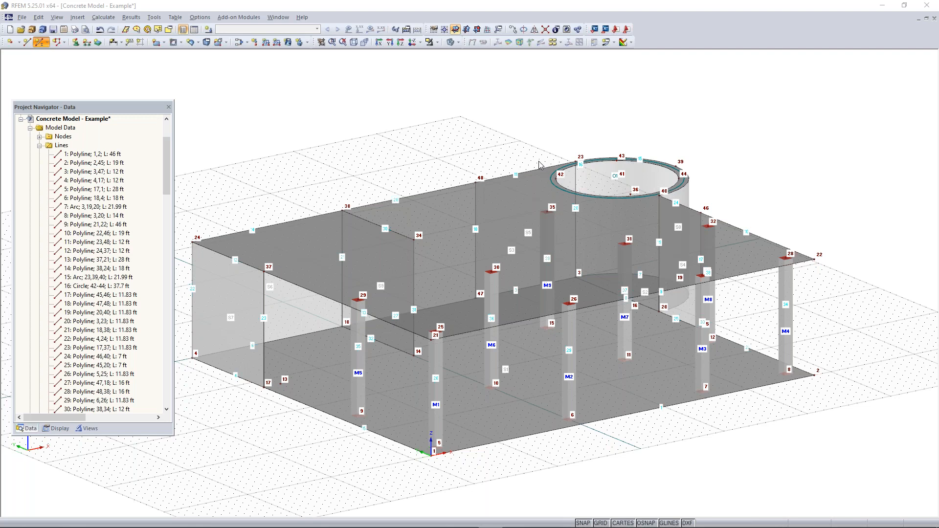
pyautogui.click(562, 164)
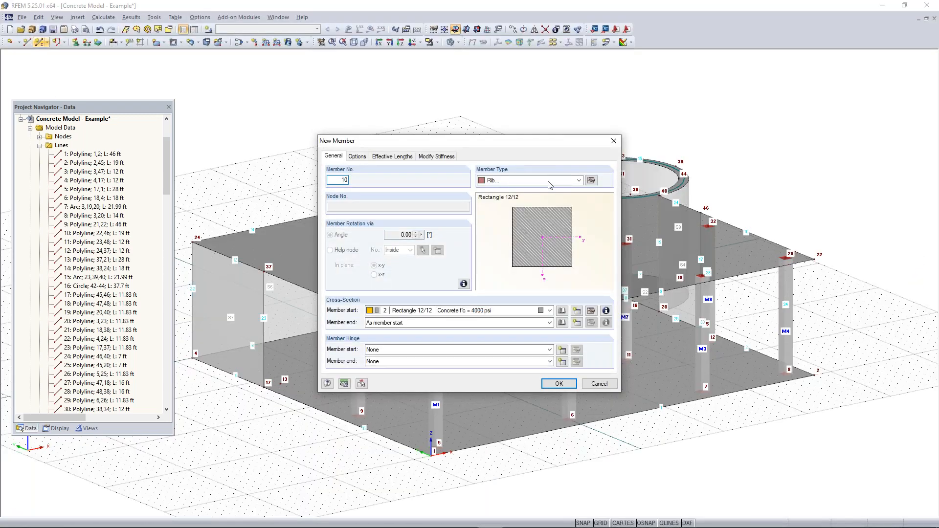
pyautogui.click(550, 180)
pyautogui.click(523, 191)
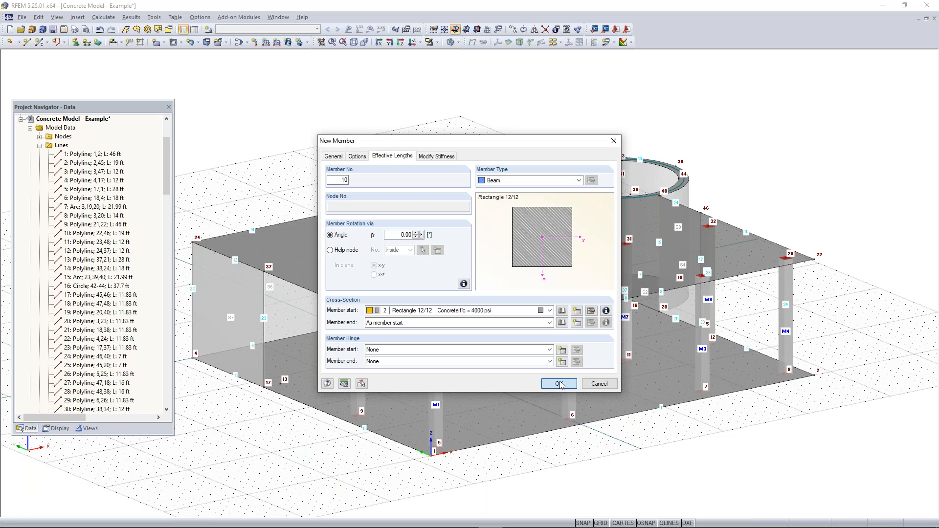
pyautogui.click(559, 384)
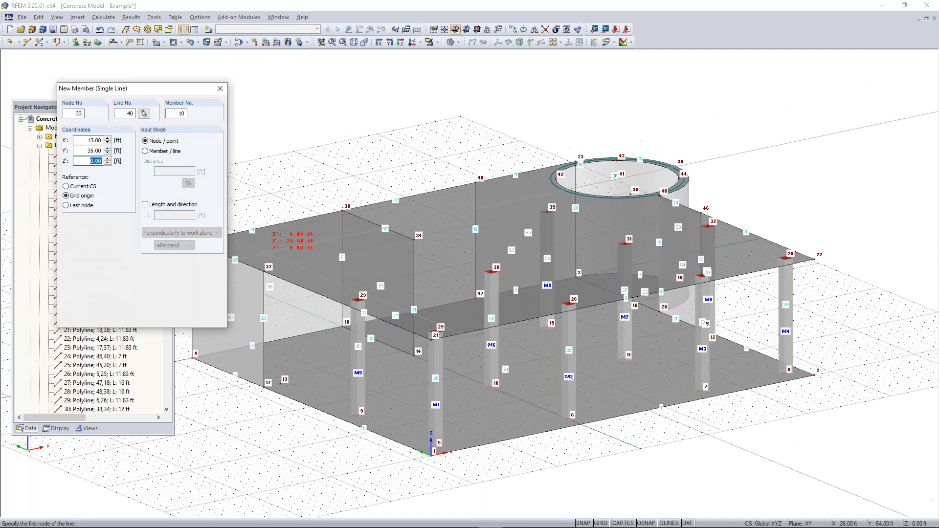
pyautogui.click(263, 272)
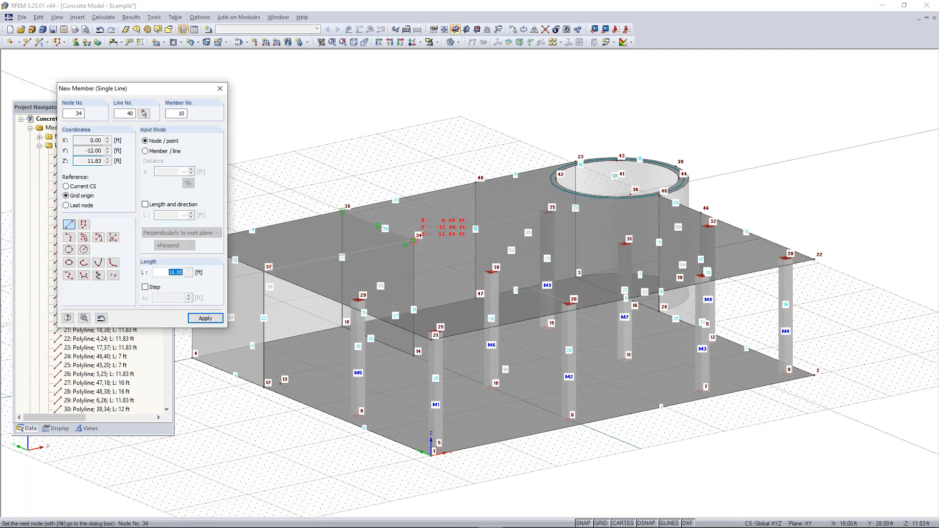
pyautogui.click(415, 238)
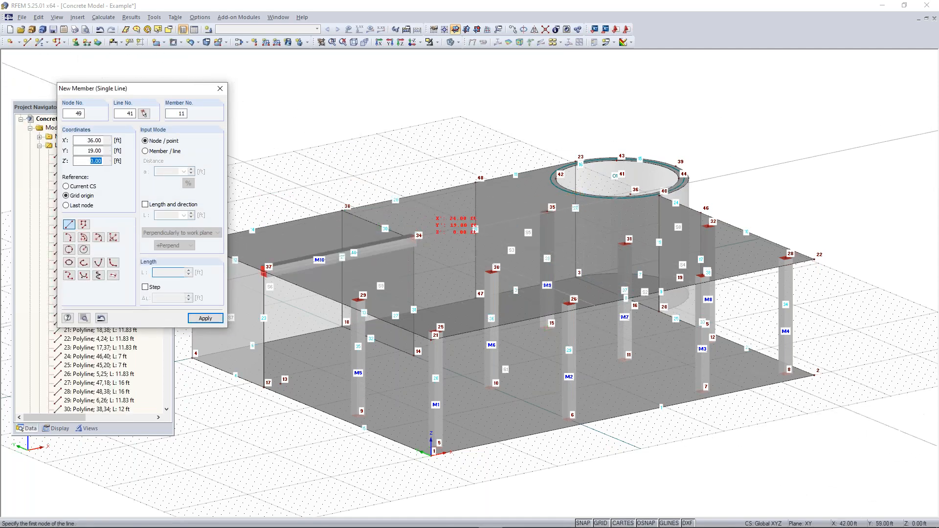
pyautogui.click(414, 240)
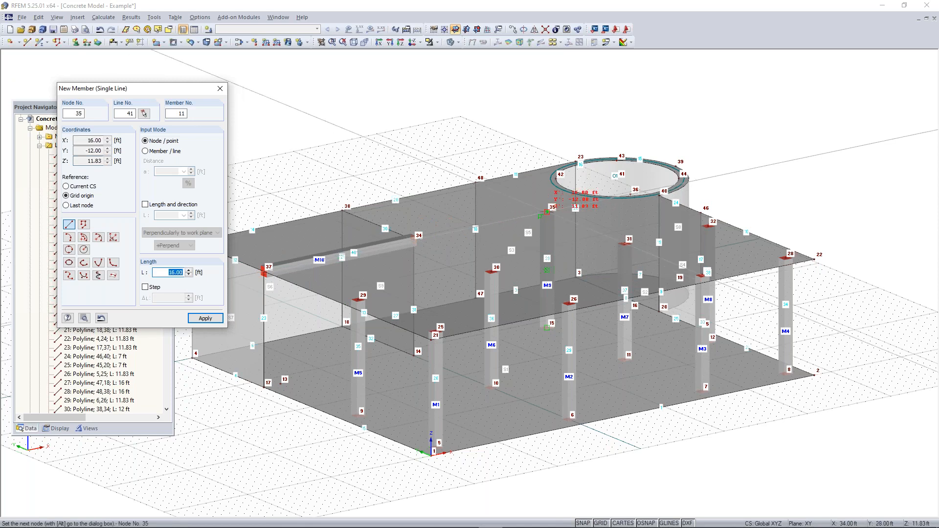
pyautogui.click(547, 212)
pyautogui.press('Escape')
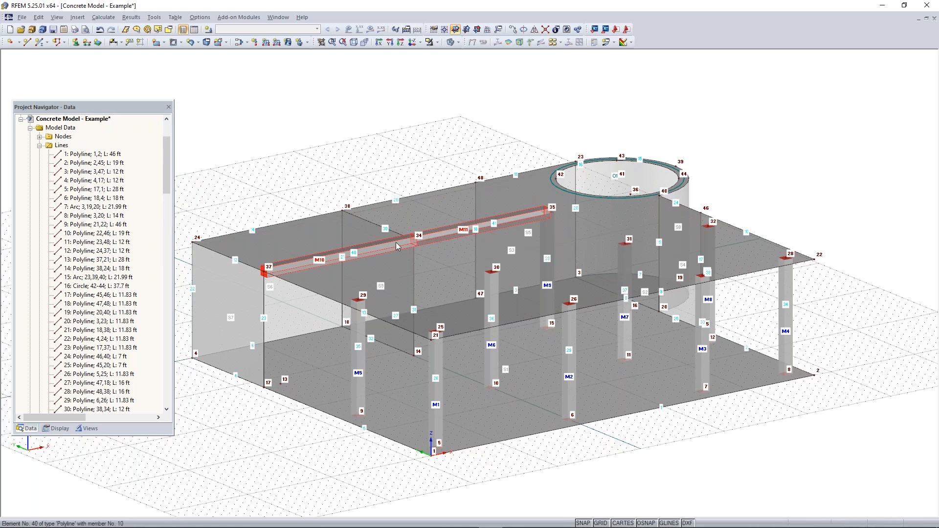
# Change both new members to ribs on the +z-side of the surface, with integration widths of L/8 on both sides
pyautogui.doubleClick(438, 236)
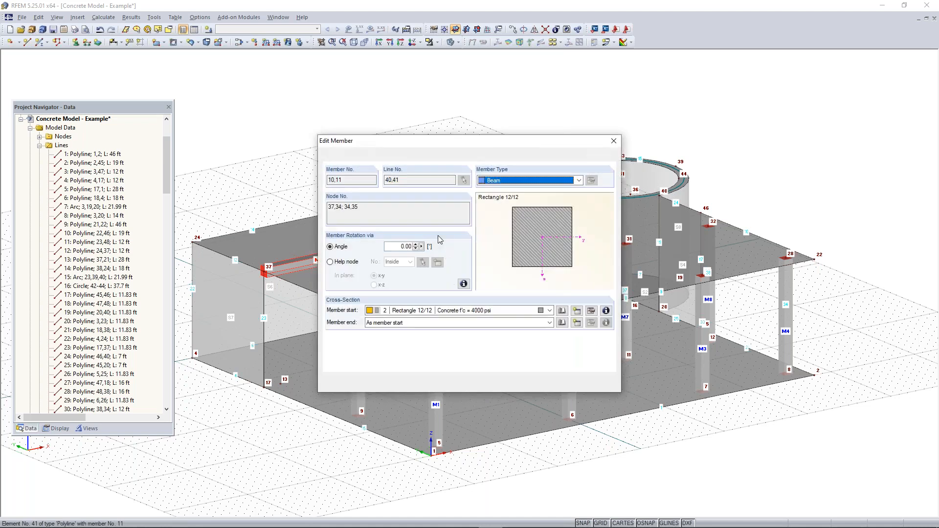
pyautogui.click(579, 181)
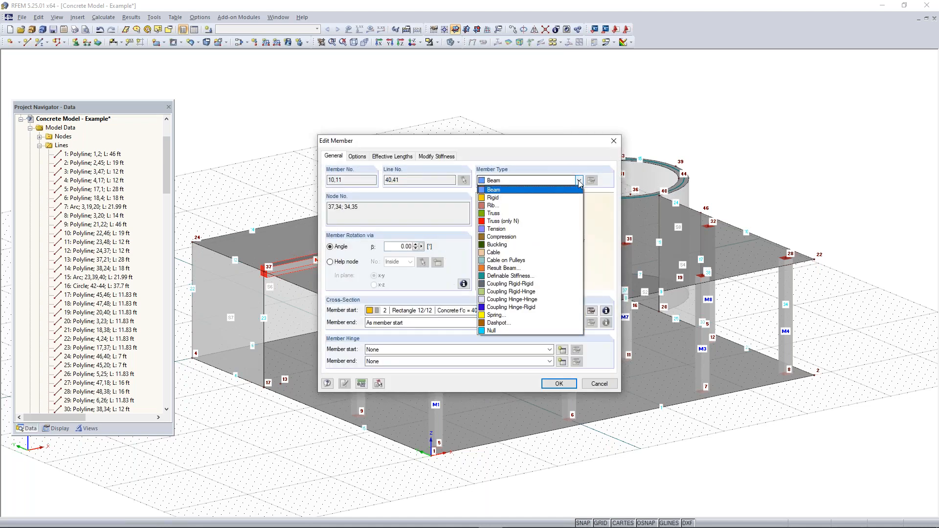
pyautogui.click(538, 206)
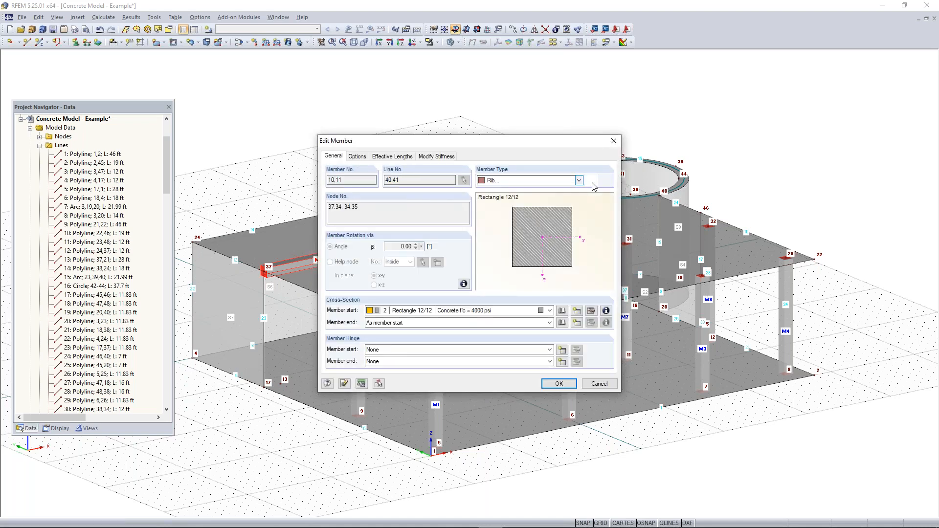
pyautogui.click(593, 181)
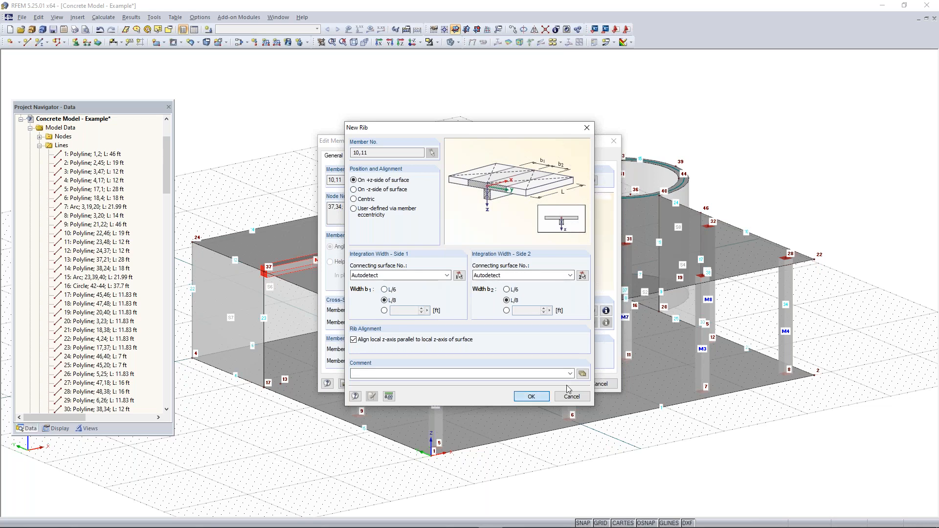
pyautogui.click(531, 397)
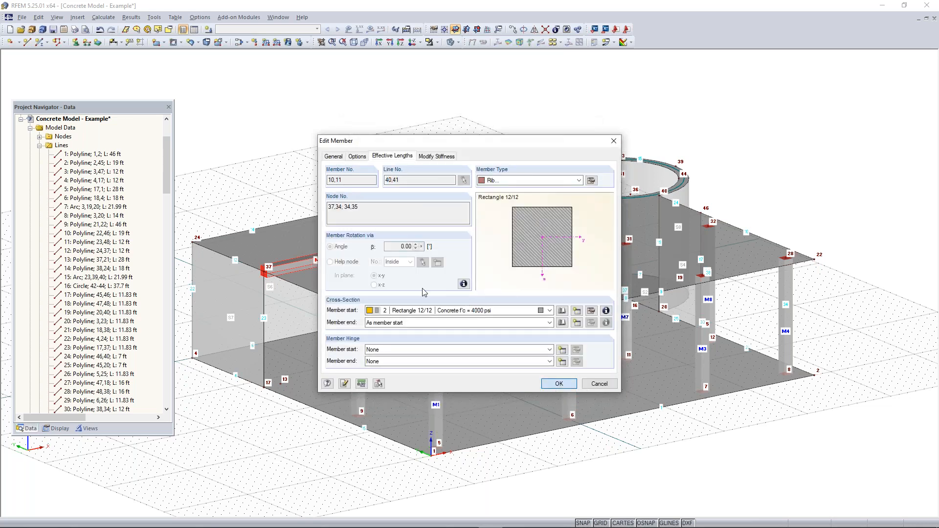
pyautogui.press('Return')
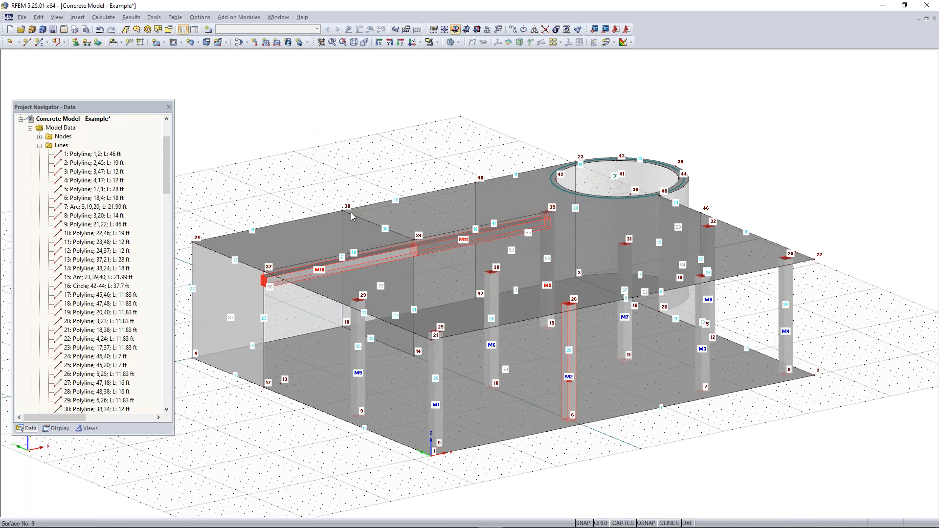
# Examine how the two ribs sit beneath the upper slab between nodes 37, 34 and 35
pyautogui.scroll(3, 285, 286)
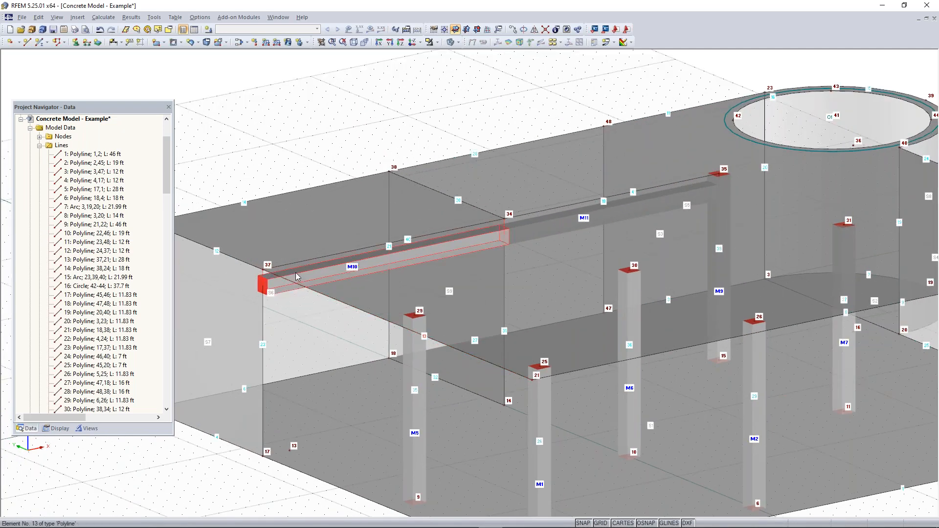
pyautogui.scroll(2, 294, 274)
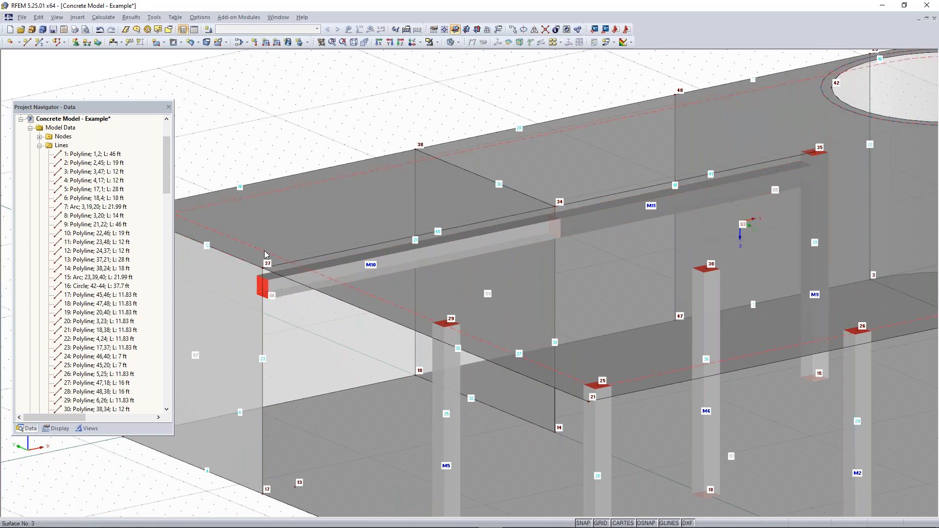
pyautogui.scroll(-1, 264, 255)
pyautogui.scroll(-1, 581, 245)
pyautogui.keyDown('ctrl'); pyautogui.moveTo(571, 254); pyautogui.dragTo(524, 257, button='middle'); pyautogui.keyUp('ctrl')
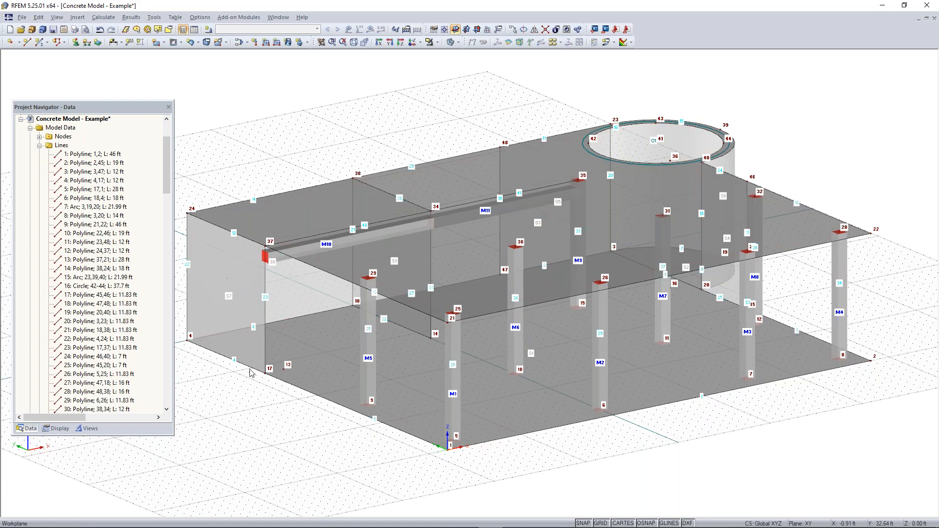
# Set the work plane to XZ and move its origin to node 4 at the corner of the outer wall
pyautogui.keyDown('ctrl'); pyautogui.moveTo(256, 372); pyautogui.dragTo(659, 307, button='middle'); pyautogui.keyUp('ctrl')
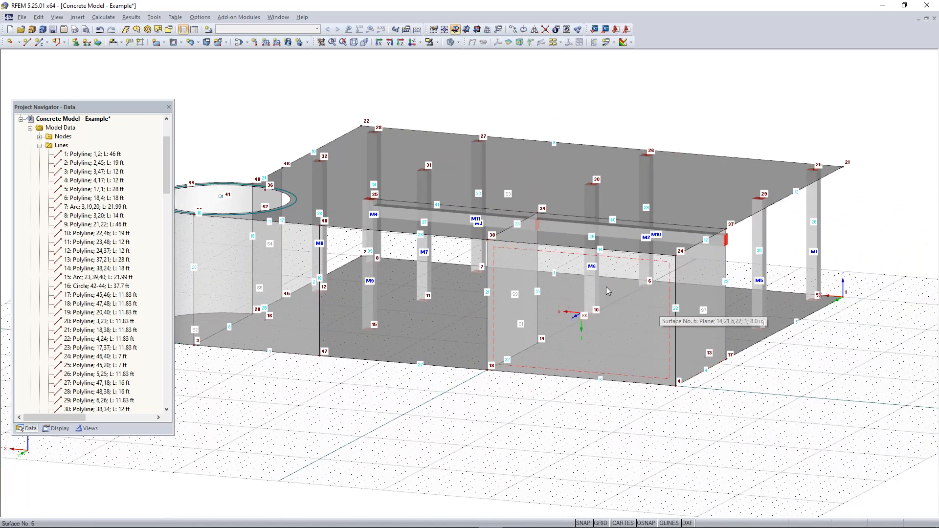
pyautogui.click(644, 310)
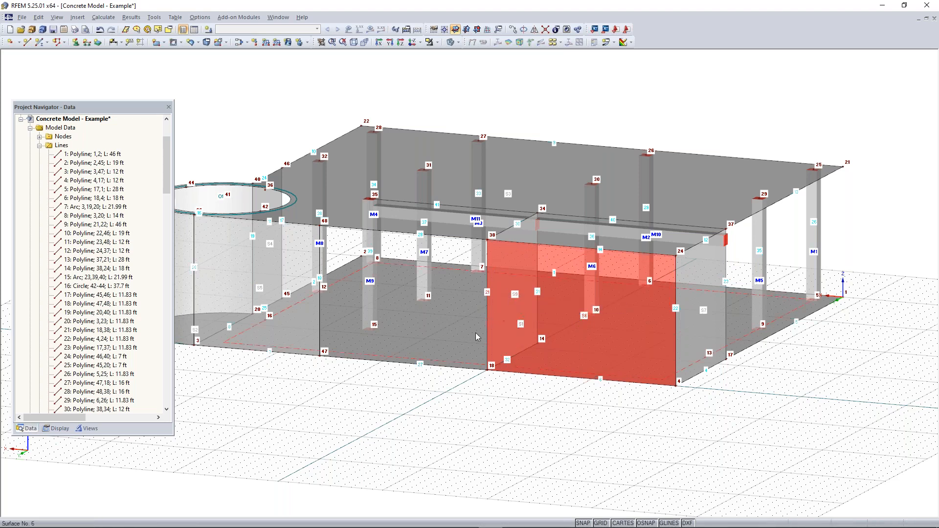
pyautogui.click(615, 434)
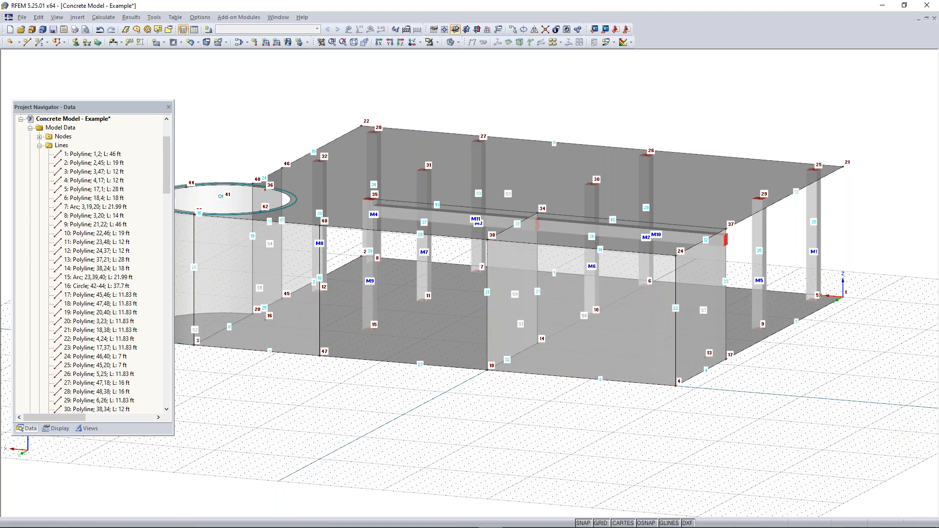
pyautogui.click(477, 29)
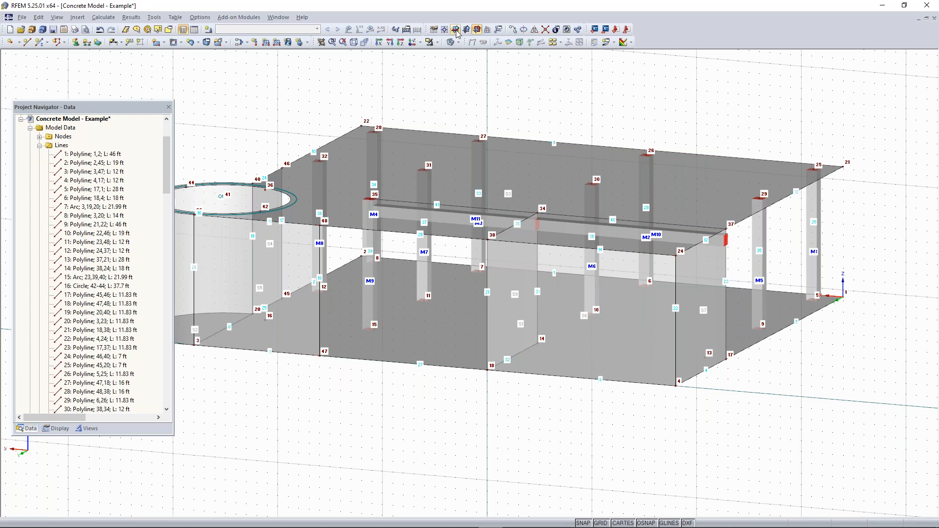
pyautogui.moveTo(566, 324); pyautogui.dragTo(478, 299, button='middle')
pyautogui.moveTo(596, 385)
pyautogui.keyDown('ctrl'); pyautogui.mouseDown(button='middle')
pyautogui.moveTo(405, 386)
pyautogui.moveTo(591, 396)
pyautogui.mouseUp(button='middle'); pyautogui.keyUp('ctrl')
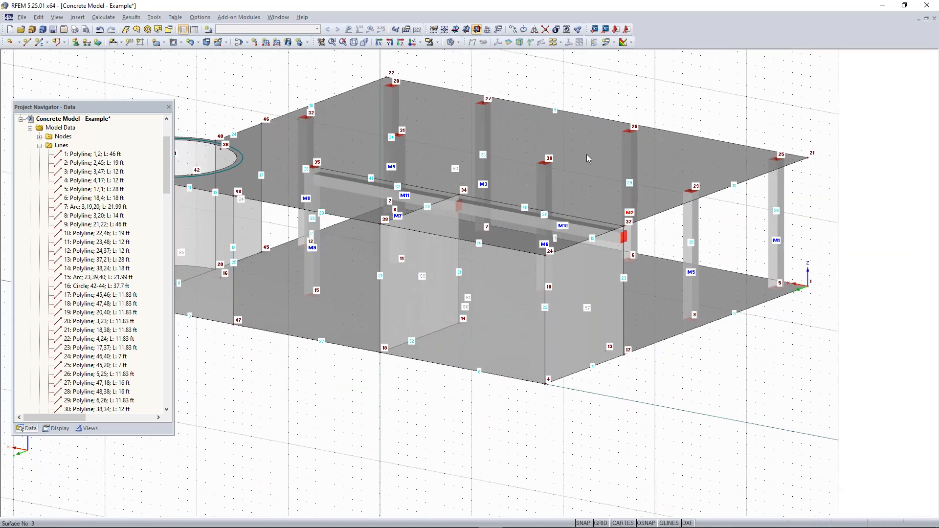
pyautogui.click(445, 30)
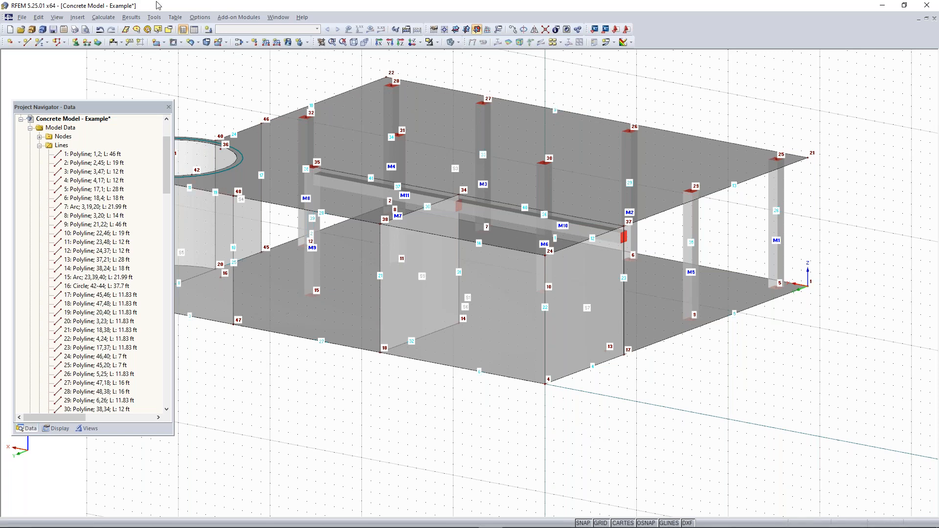
# Place a rectangular opening in the wall between nodes 4 and 18, from X 5 ft to its upper corner at X 14 ft, Z 8 ft
pyautogui.click(181, 43)
pyautogui.click(196, 63)
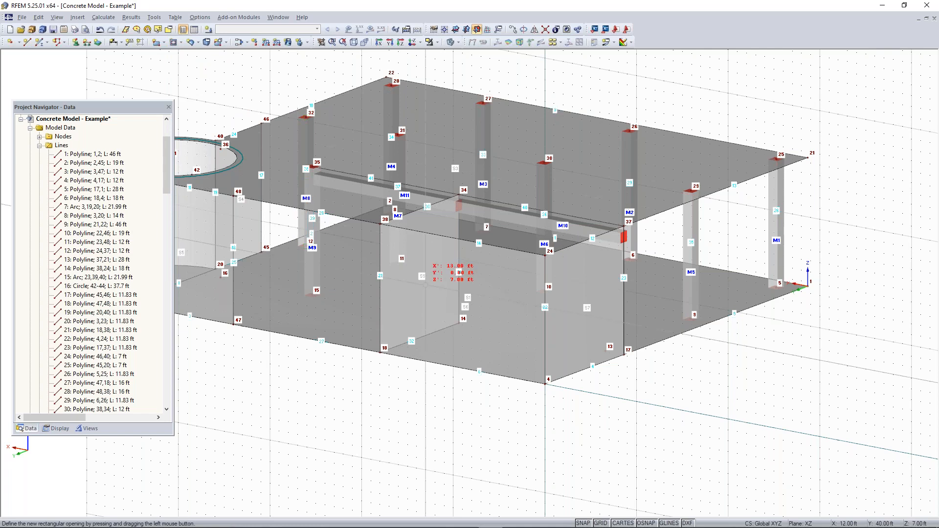
pyautogui.scroll(1, 518, 353)
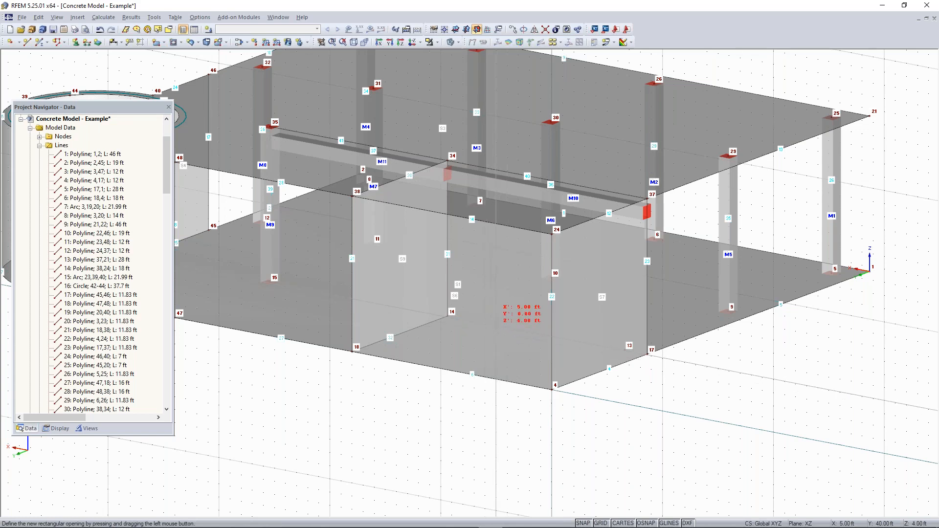
pyautogui.click(496, 338)
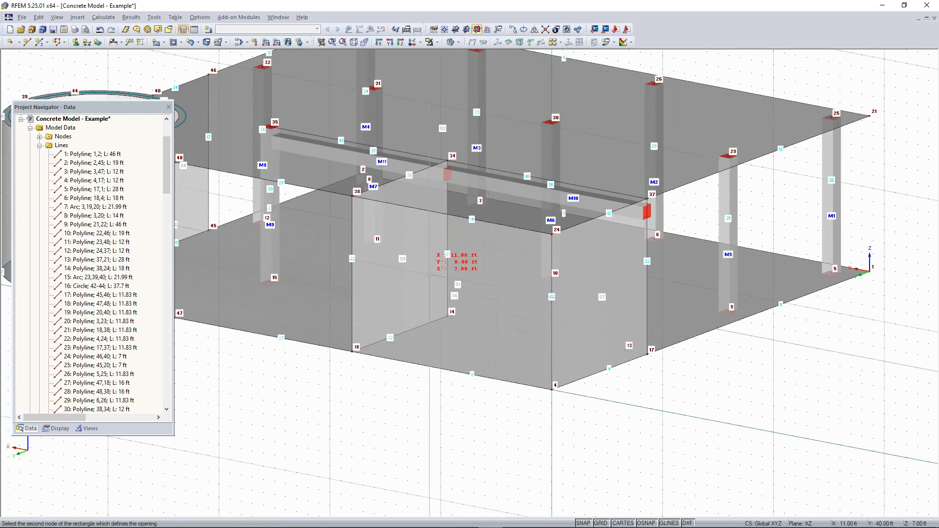
pyautogui.scroll(3, 455, 284)
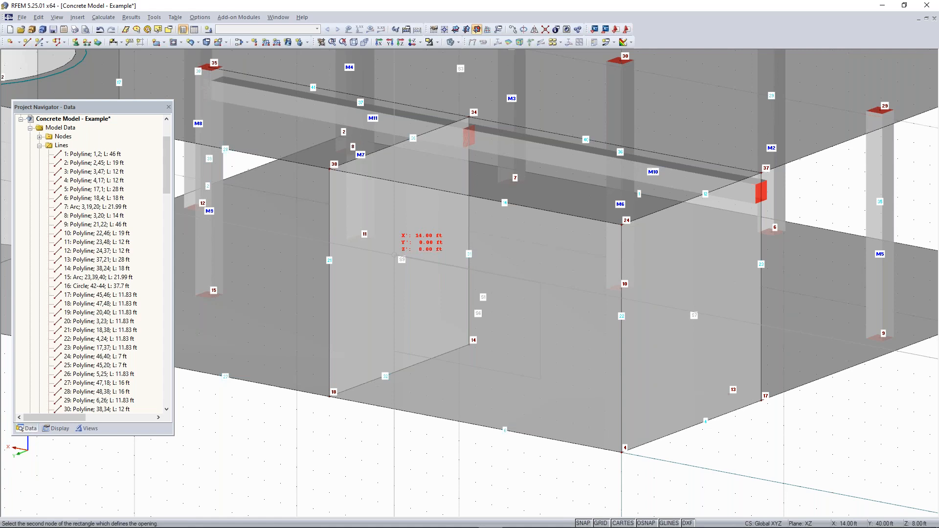
pyautogui.click(394, 254)
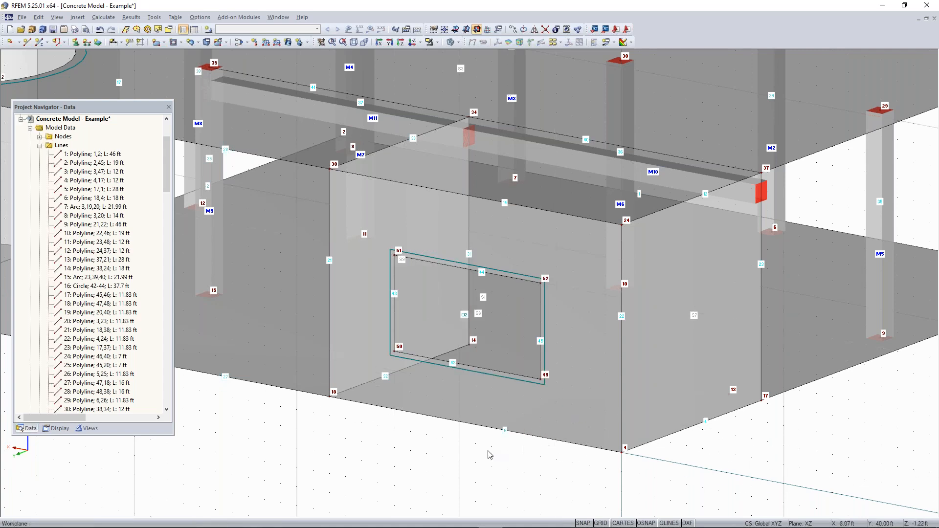
# Return the work plane to XY and view the model from the side with node 1 in front
pyautogui.scroll(-2, 487, 455)
pyautogui.keyDown('ctrl'); pyautogui.moveTo(488, 455); pyautogui.dragTo(289, 416, button='middle'); pyautogui.keyUp('ctrl')
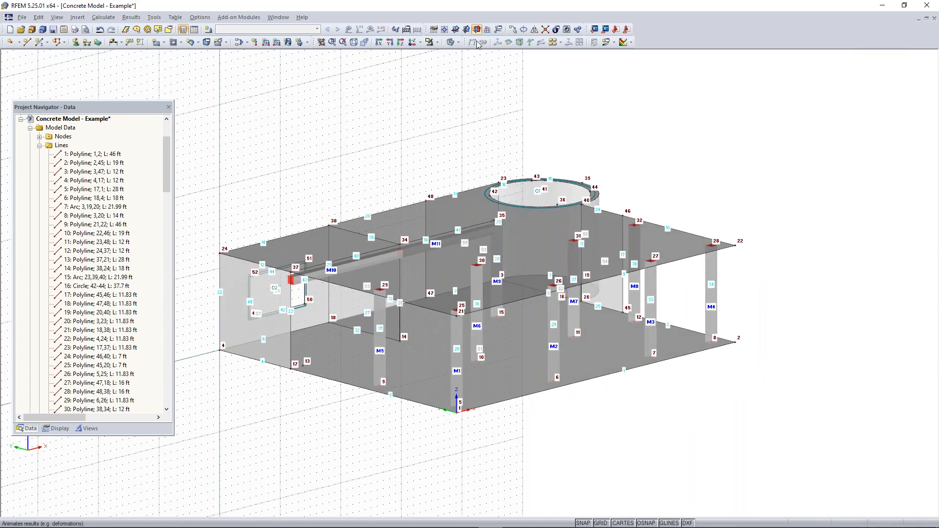
pyautogui.click(457, 31)
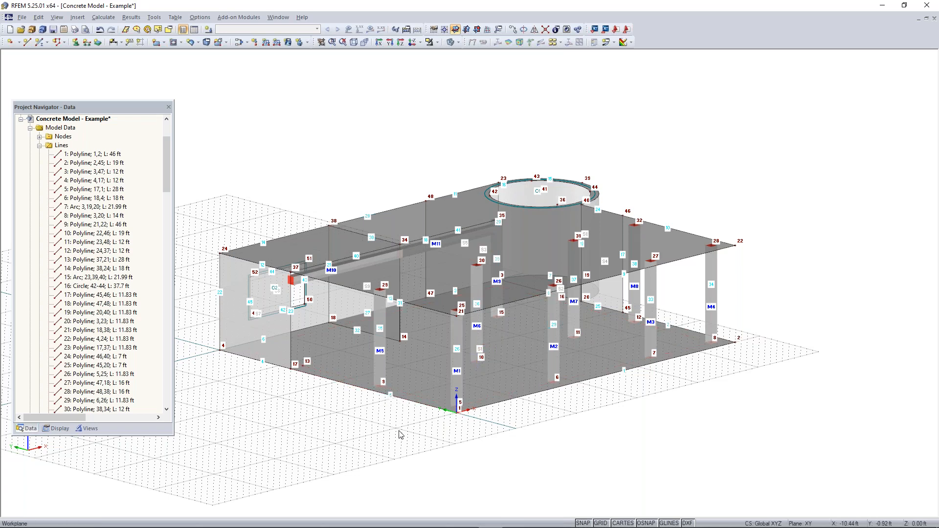
# Start a new line support with a new global support type fixed only in uZ, leaving uX, uY and all rotations free
pyautogui.click(87, 44)
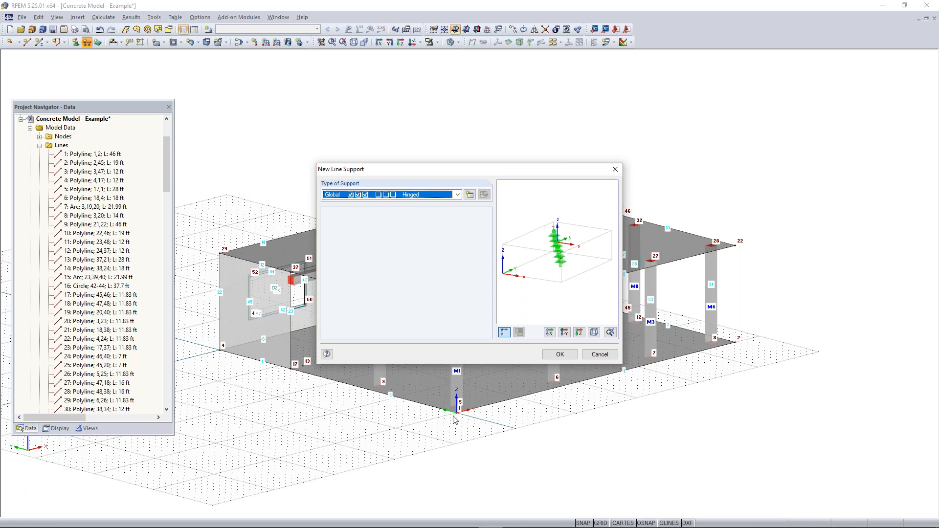
pyautogui.click(470, 195)
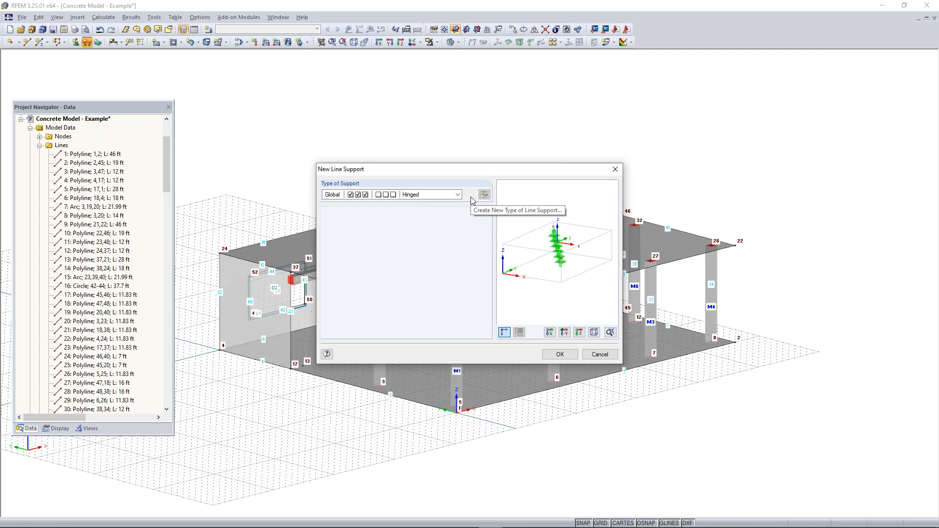
pyautogui.click(334, 342)
pyautogui.click(333, 342)
pyautogui.click(334, 284)
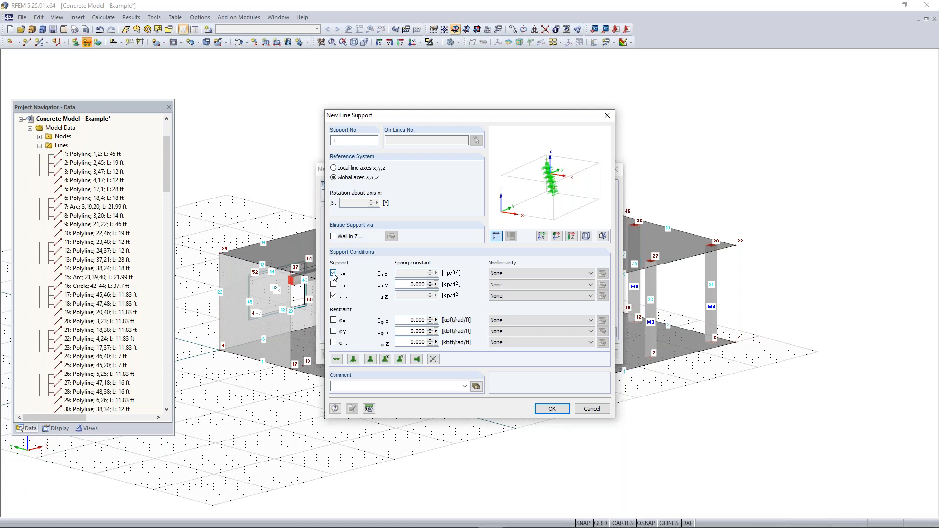
pyautogui.click(334, 274)
pyautogui.click(334, 296)
pyautogui.click(334, 273)
pyautogui.click(334, 274)
pyautogui.doubleClick(409, 273)
pyautogui.click(412, 273)
pyautogui.click(333, 295)
pyautogui.click(551, 408)
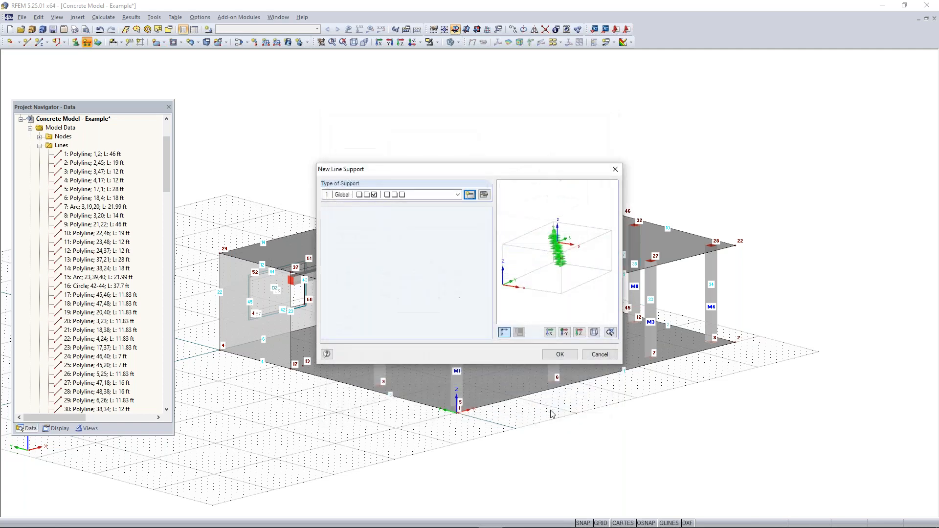
pyautogui.click(559, 354)
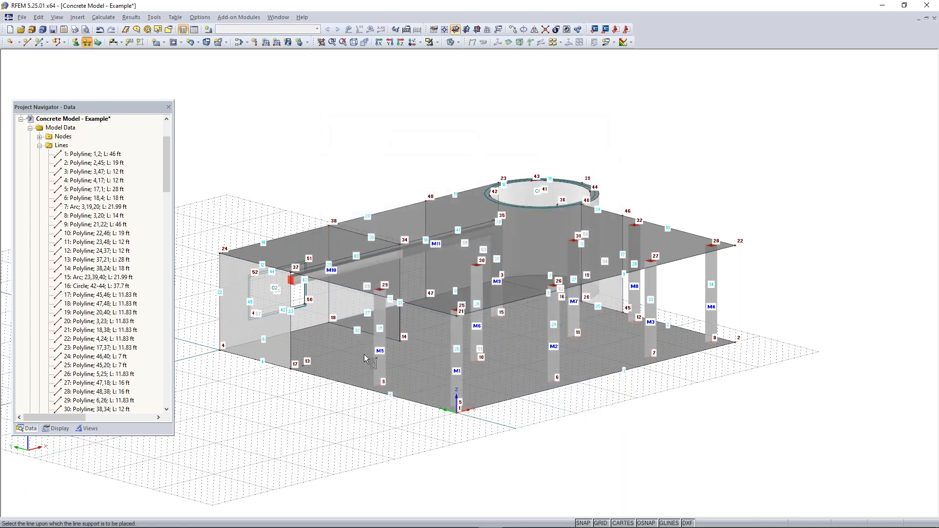
# Place the uZ line support along the floor slab edge from node 1 to 17 and from node 17 to 4
pyautogui.click(338, 380)
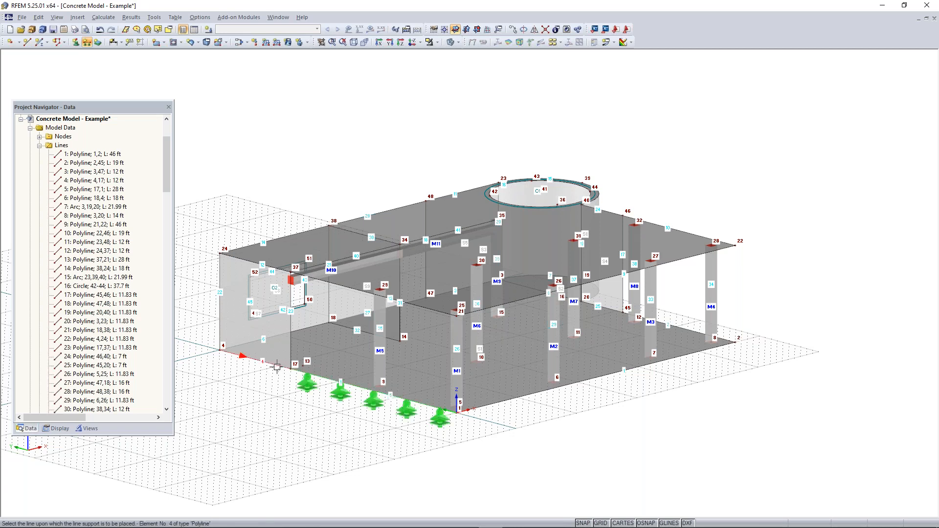
pyautogui.click(277, 367)
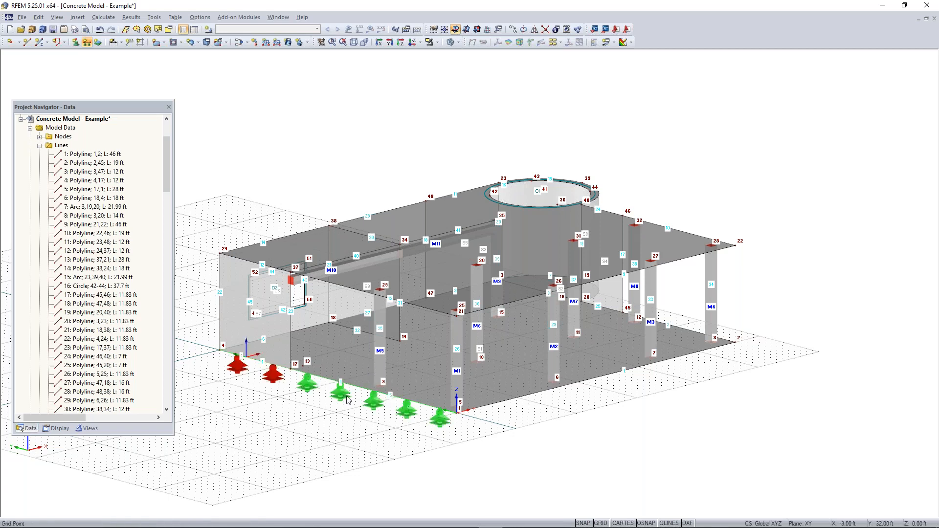
pyautogui.moveTo(577, 421); pyautogui.dragTo(220, 399, button='middle')
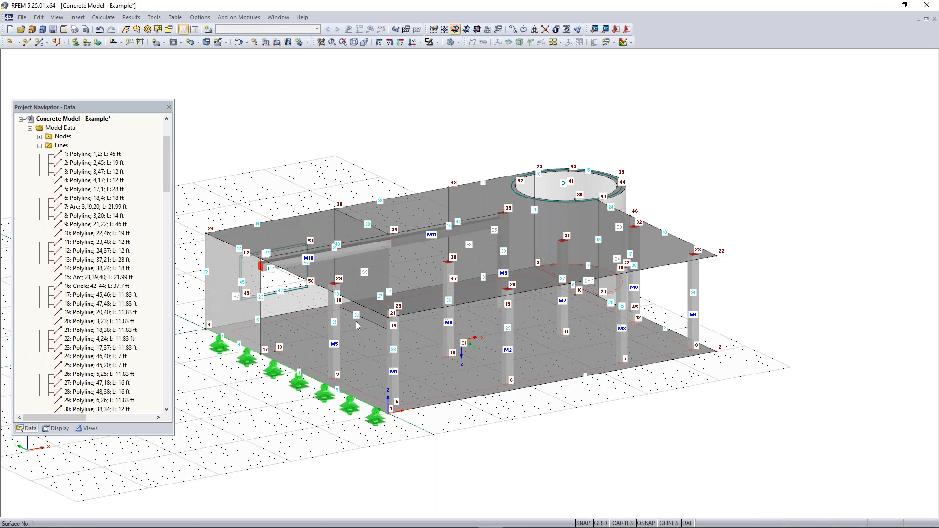
# Open floor surfaces 1 and 2 together for editing, make a surface support available and start a new support type
pyautogui.click(40, 145)
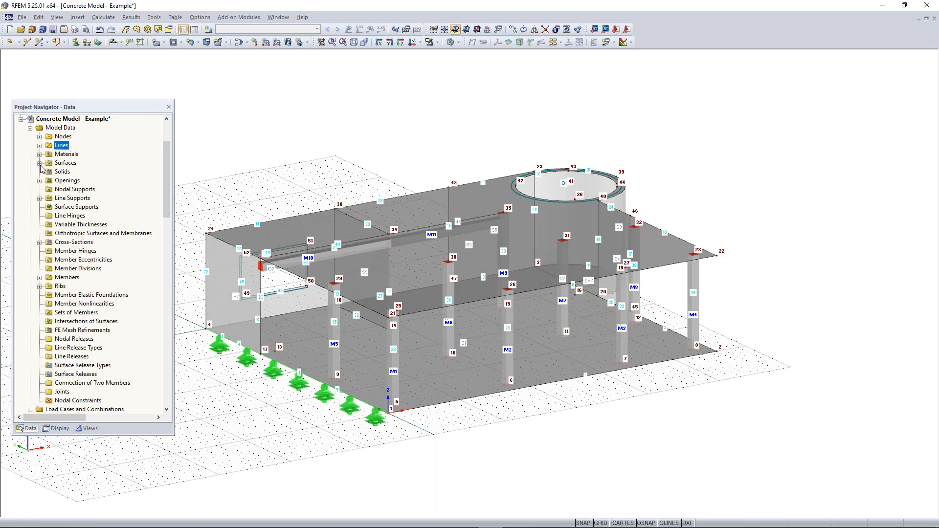
pyautogui.click(40, 163)
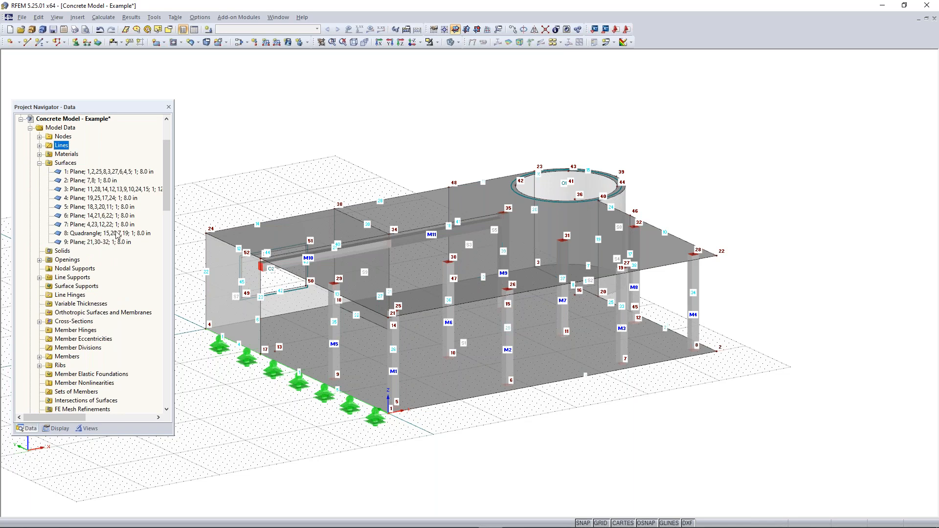
pyautogui.click(94, 171)
pyautogui.keyDown('ctrl'); pyautogui.click(94, 181); pyautogui.keyUp('ctrl')
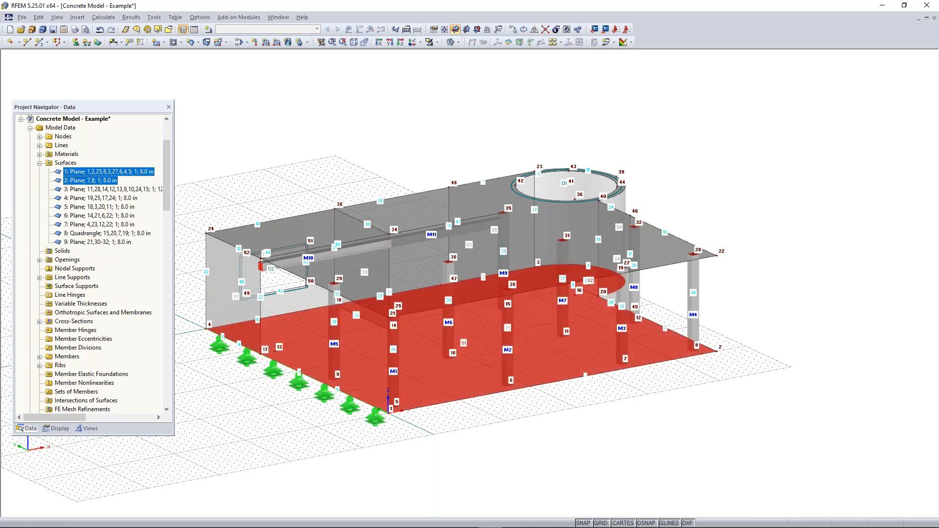
pyautogui.rightClick(92, 177)
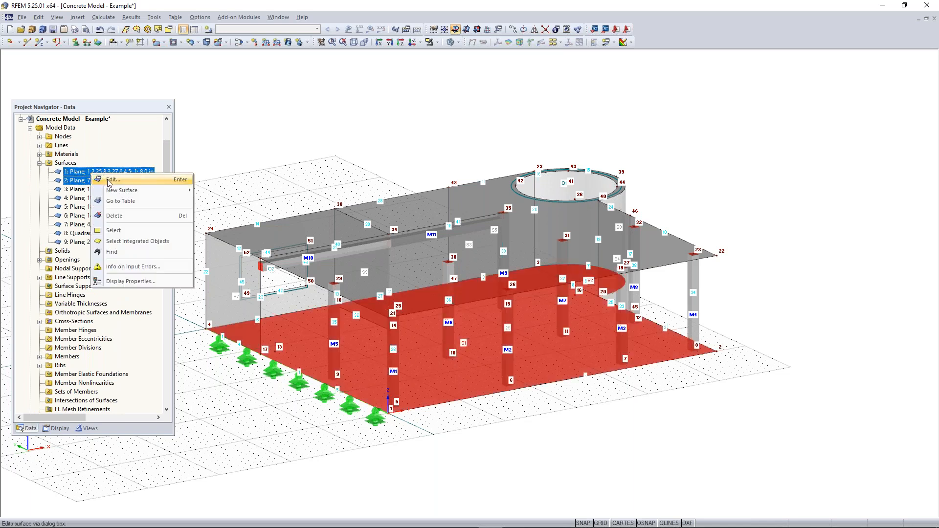
pyautogui.press('Escape')
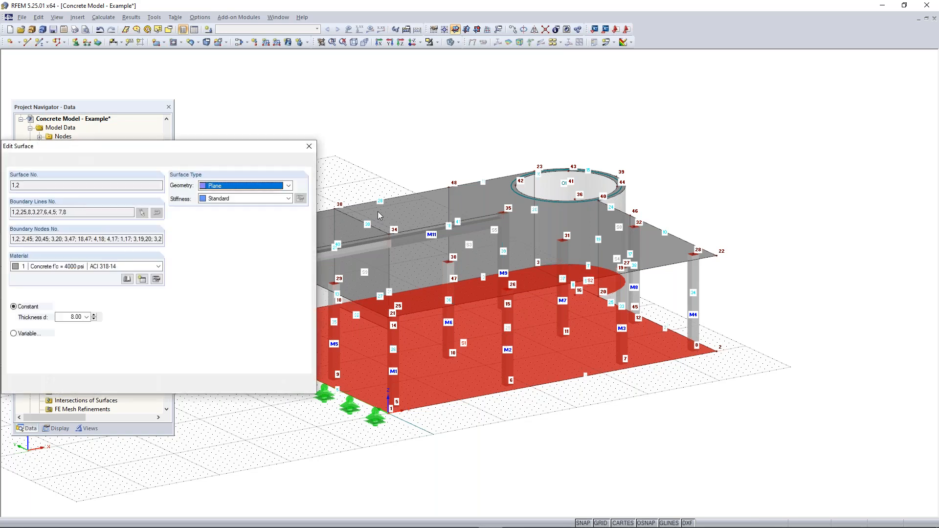
pyautogui.moveTo(225, 143); pyautogui.dragTo(423, 105)
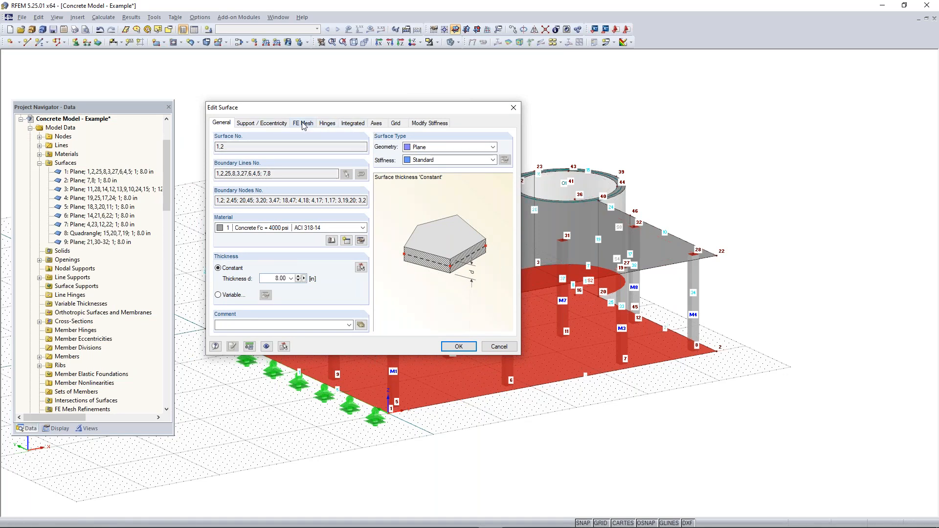
pyautogui.click(277, 123)
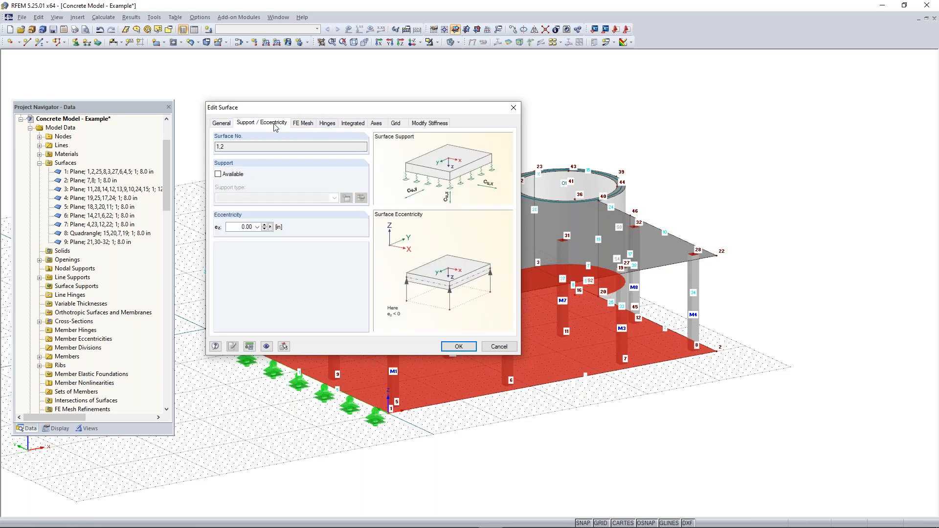
pyautogui.click(219, 175)
pyautogui.click(347, 197)
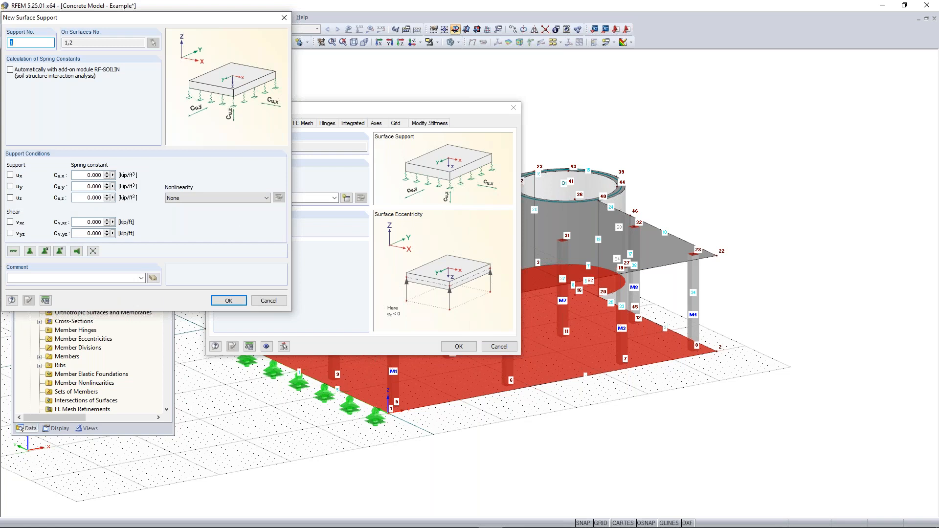
pyautogui.moveTo(122, 20); pyautogui.dragTo(379, 96)
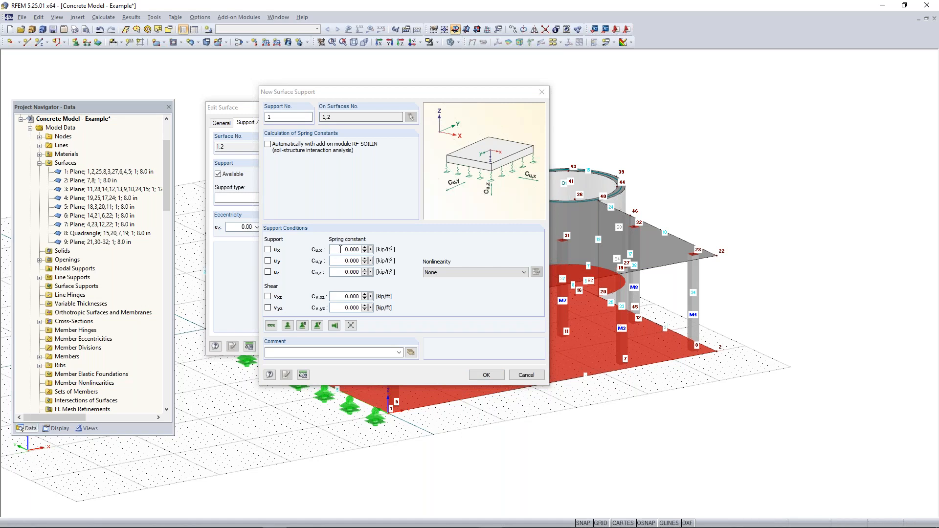
# Set the surface support's Cu,z spring constant to 640 kip/ft³ with failure if negative contact stress in z
pyautogui.click(340, 272)
pyautogui.write('640')
pyautogui.click(460, 272)
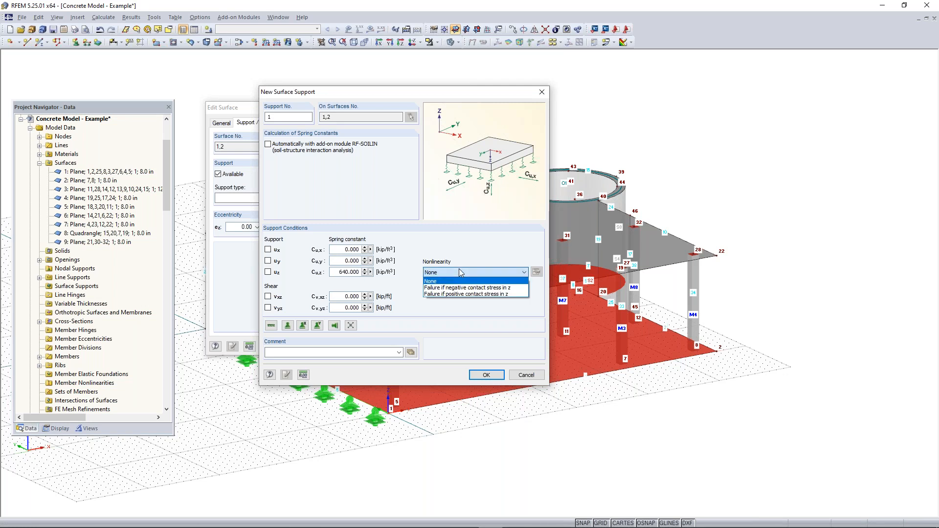
pyautogui.click(467, 273)
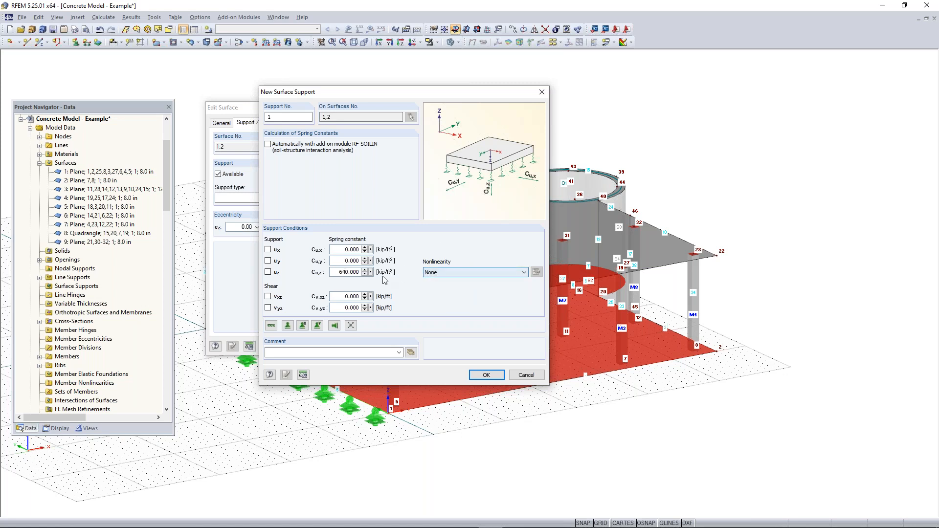
pyautogui.click(489, 275)
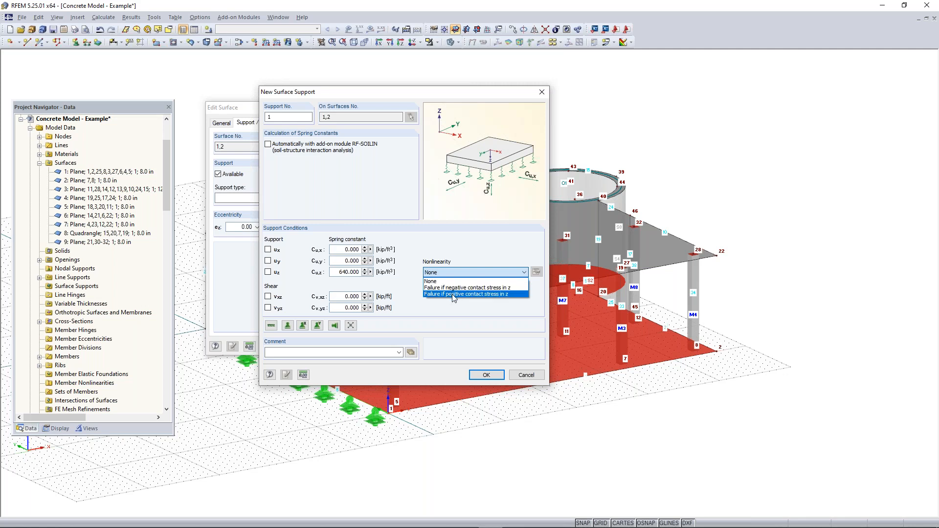
pyautogui.click(476, 289)
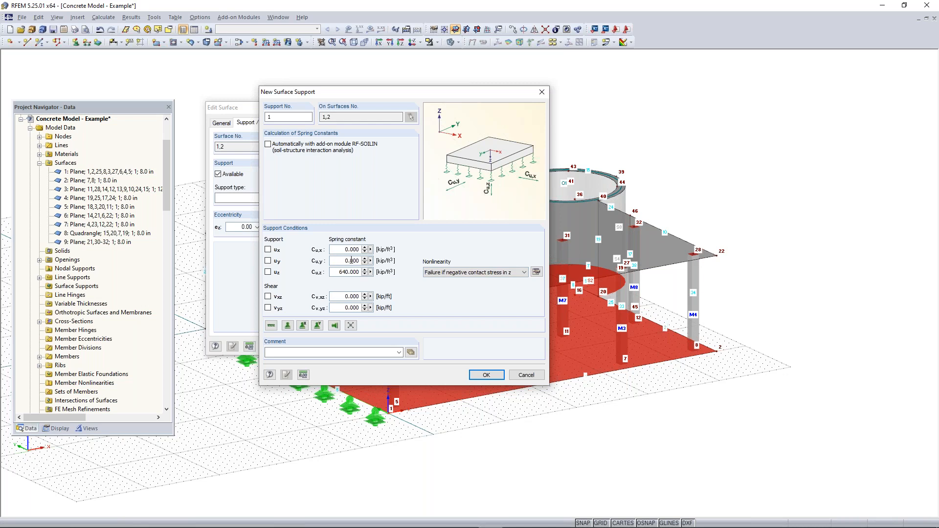
# Set Cu,x and Cu,y to 64 kip/ft³ and both shear constants Cv,xz and Cv,yz to 32 kip/ft, and accept the support type
pyautogui.doubleClick(340, 249)
pyautogui.write('64')
pyautogui.doubleClick(341, 261)
pyautogui.write('64')
pyautogui.doubleClick(343, 295)
pyautogui.write('32')
pyautogui.press('Tab')
pyautogui.write('32')
pyautogui.click(487, 375)
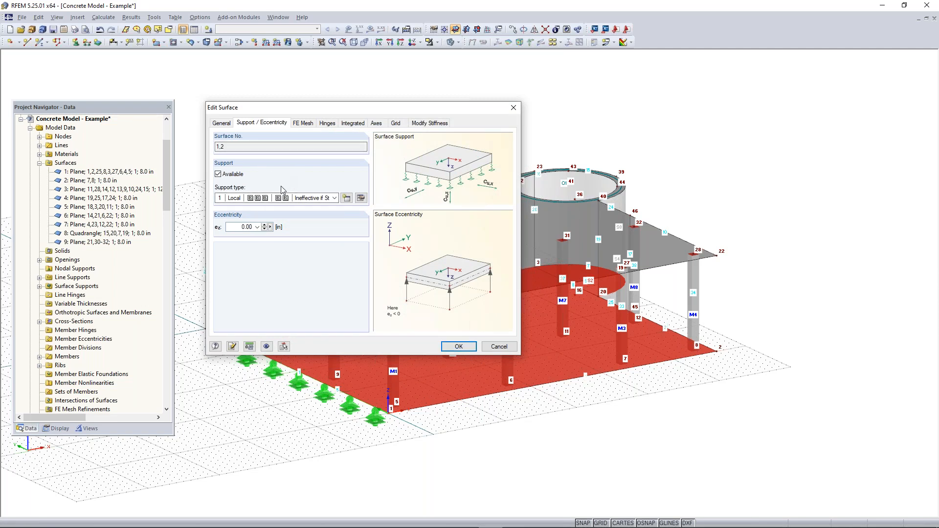
# Check the surface numbers in the general surface data and apply the new support to surfaces 1 and 2
pyautogui.click(228, 124)
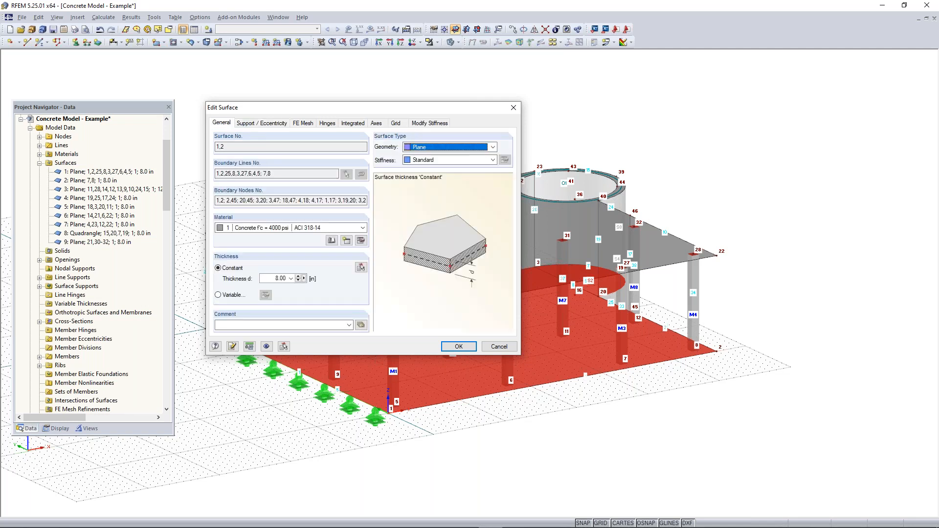
pyautogui.moveTo(227, 147); pyautogui.dragTo(212, 147)
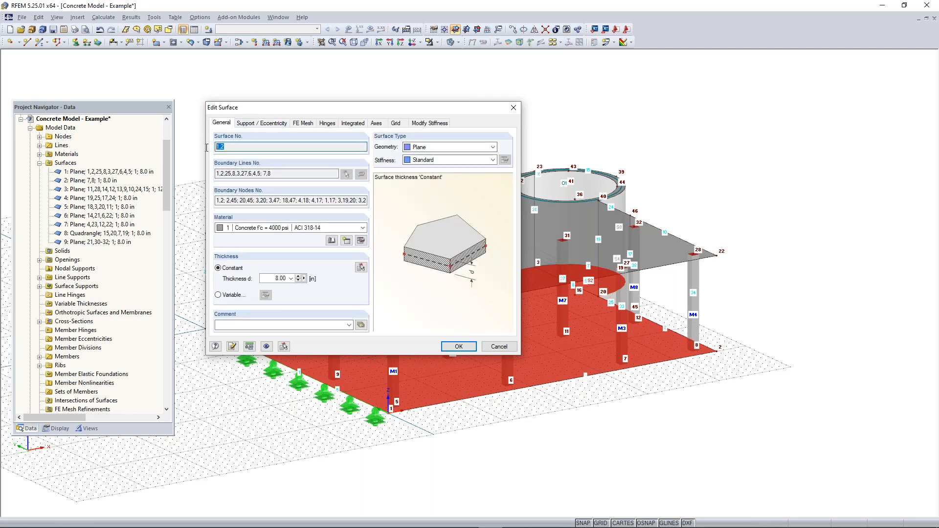
pyautogui.click(458, 348)
pyautogui.click(517, 439)
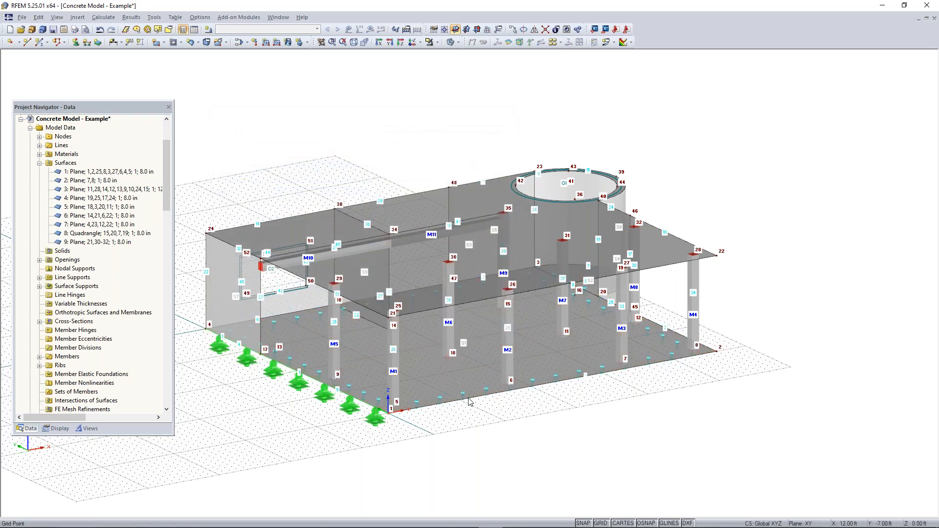
# Examine the surface support symbols along the floor slab's edges from close up and from several angles
pyautogui.scroll(5, 447, 377)
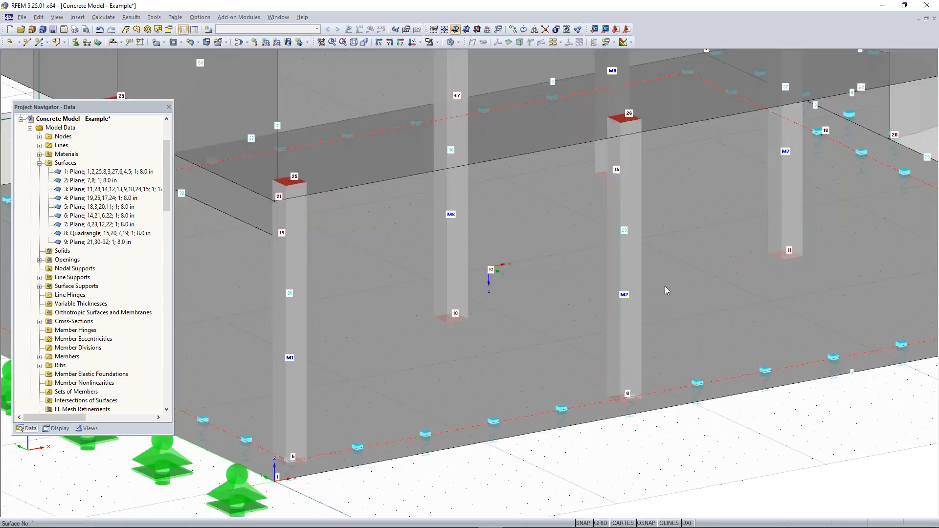
pyautogui.keyDown('ctrl'); pyautogui.moveTo(710, 259); pyautogui.dragTo(563, 243, button='middle'); pyautogui.keyUp('ctrl')
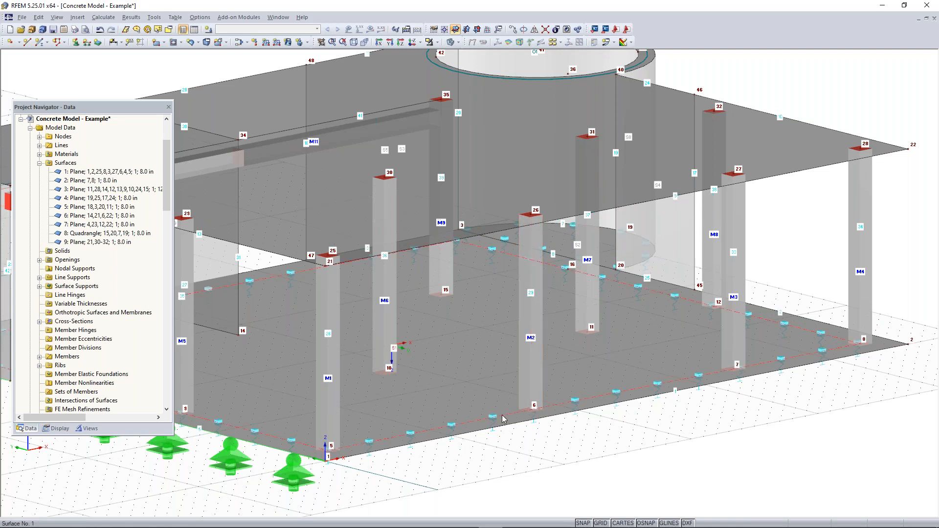
pyautogui.scroll(-1, 509, 409)
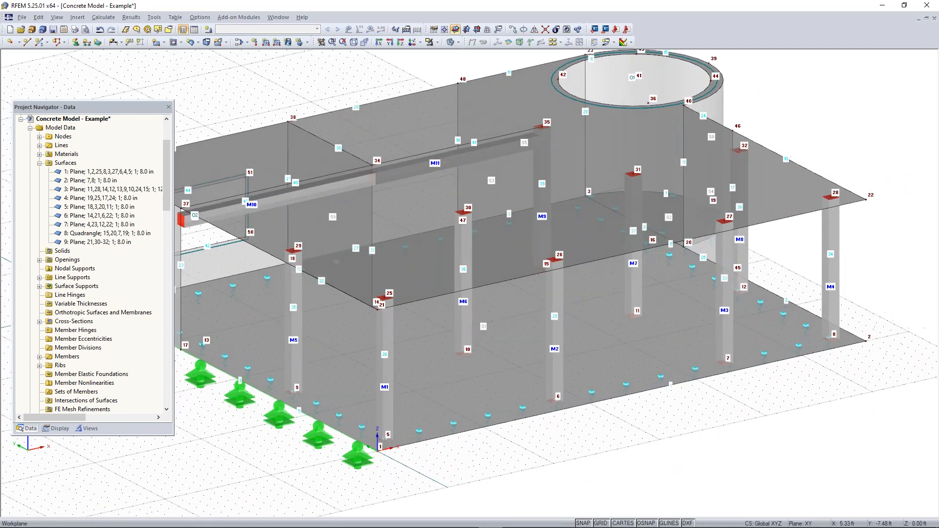
pyautogui.scroll(2, 486, 422)
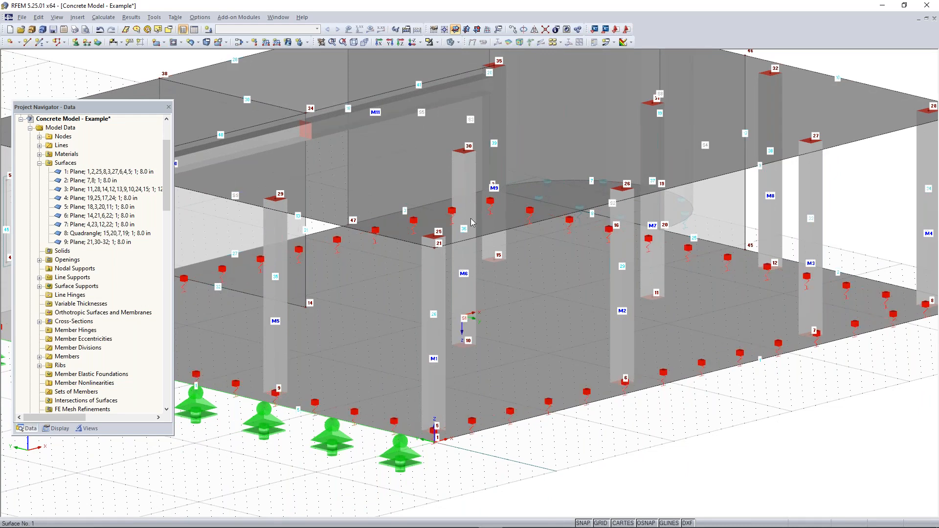
pyautogui.scroll(-2, 602, 342)
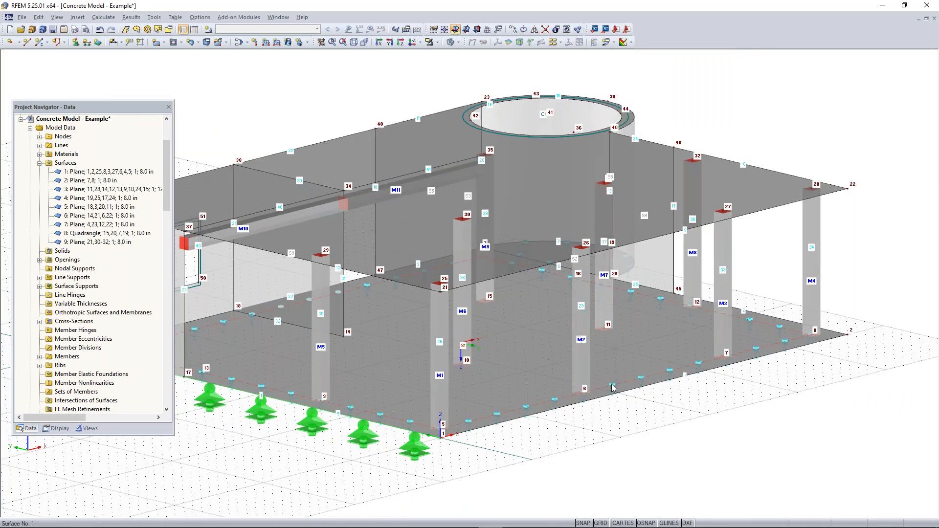
pyautogui.moveTo(720, 398); pyautogui.dragTo(751, 380, button='middle')
pyautogui.scroll(-1, 701, 415)
pyautogui.scroll(-1, 751, 379)
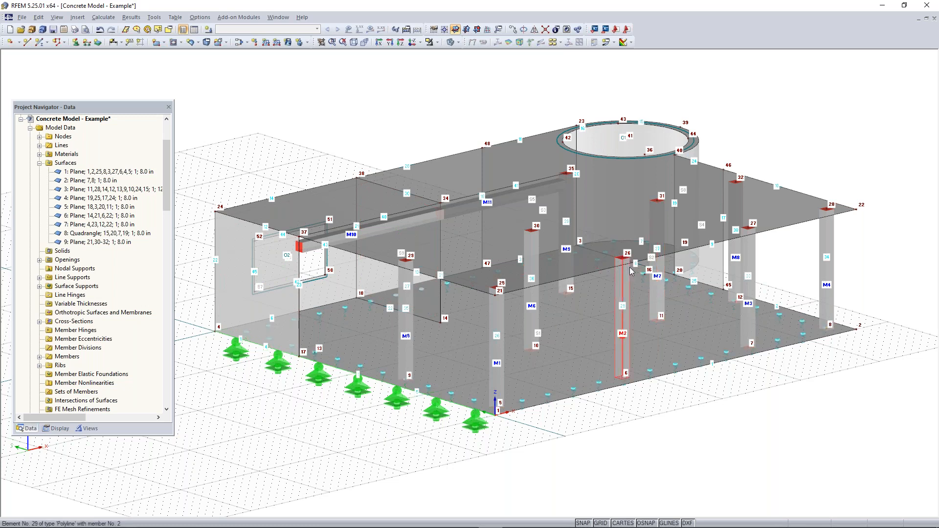
pyautogui.moveTo(631, 272)
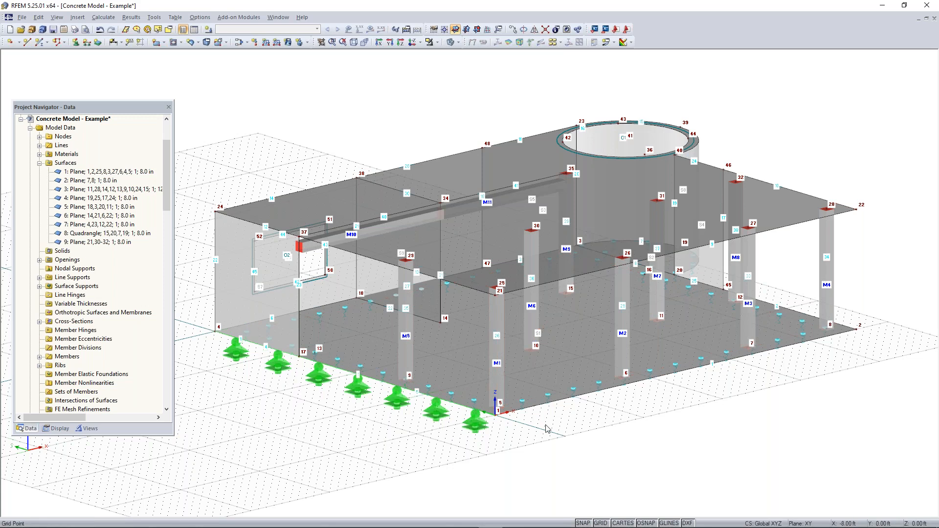
# Modify the stiffness of columns 1-9 according to ACI 318-19 Table 6.6.3.1.1(a) with component type Columns
pyautogui.keyDown('ctrl'); pyautogui.moveTo(592, 439); pyautogui.dragTo(604, 383, button='middle'); pyautogui.keyUp('ctrl')
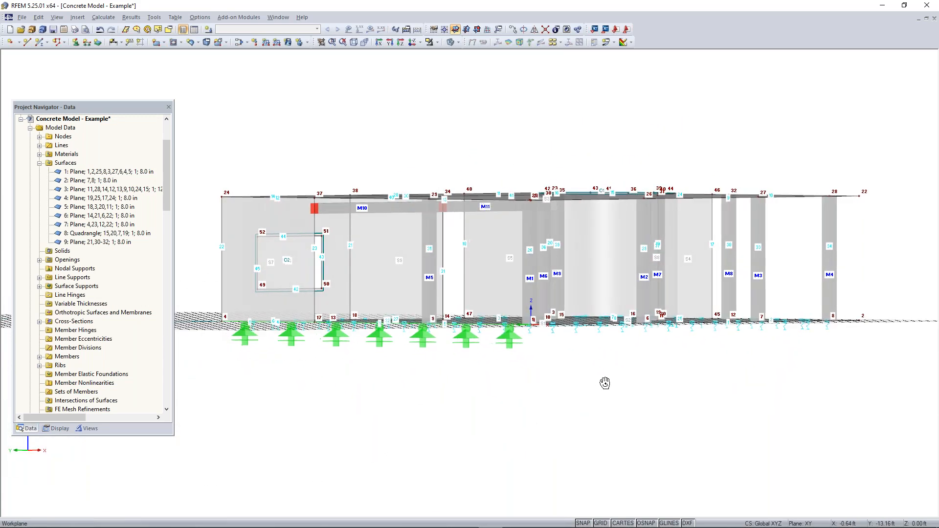
pyautogui.moveTo(876, 229); pyautogui.dragTo(367, 263)
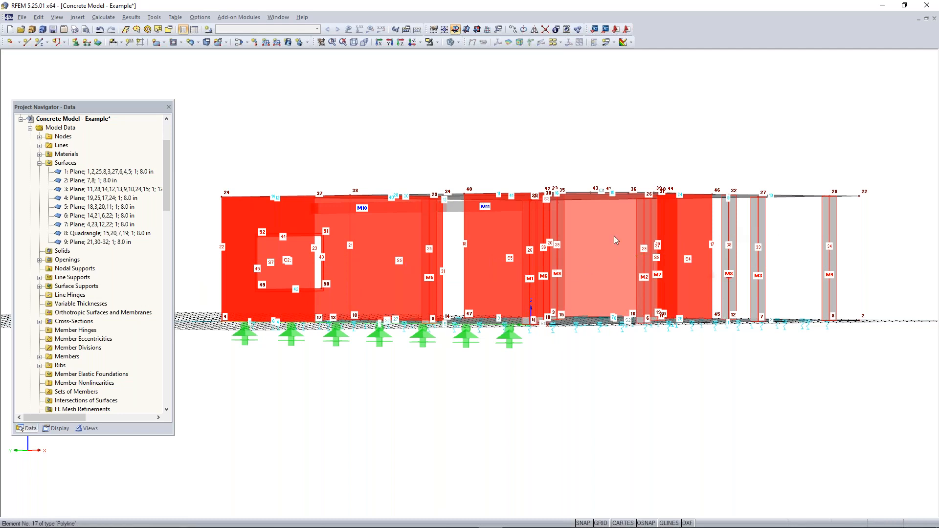
pyautogui.rightClick(731, 226)
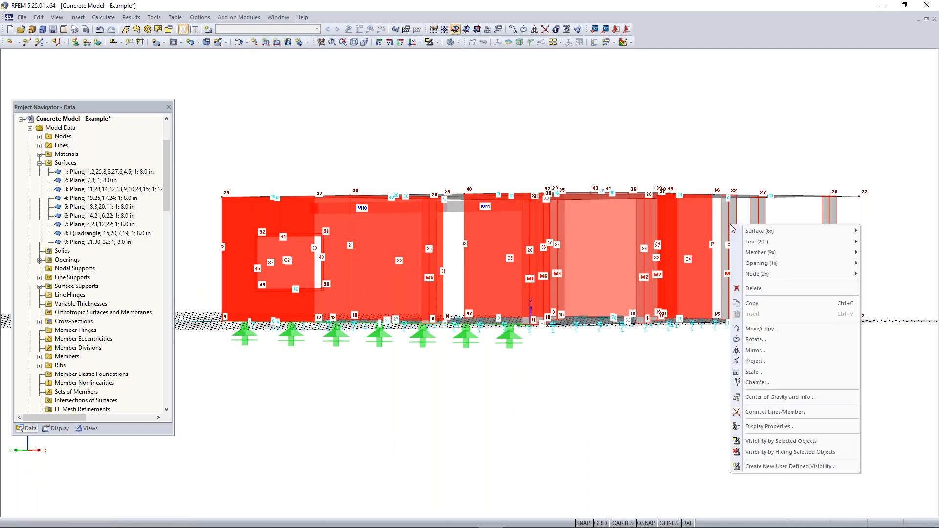
pyautogui.moveTo(781, 251)
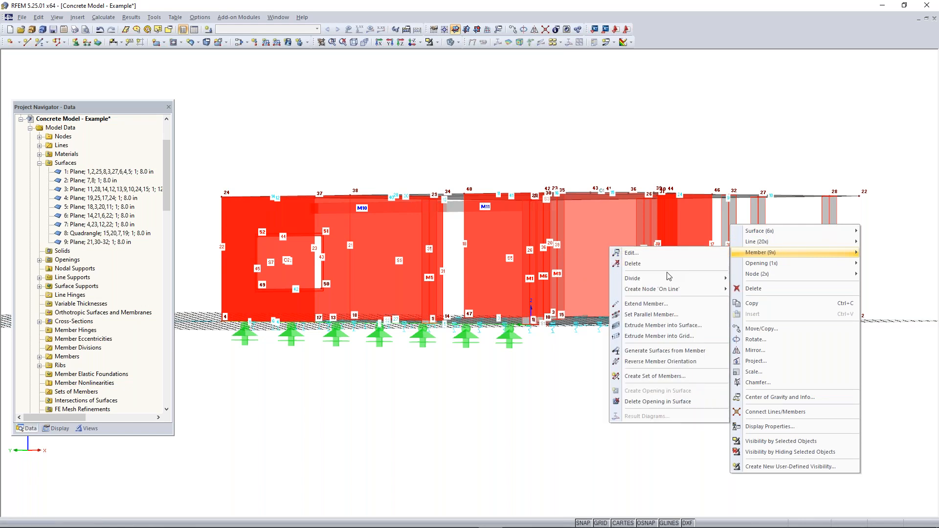
pyautogui.click(647, 260)
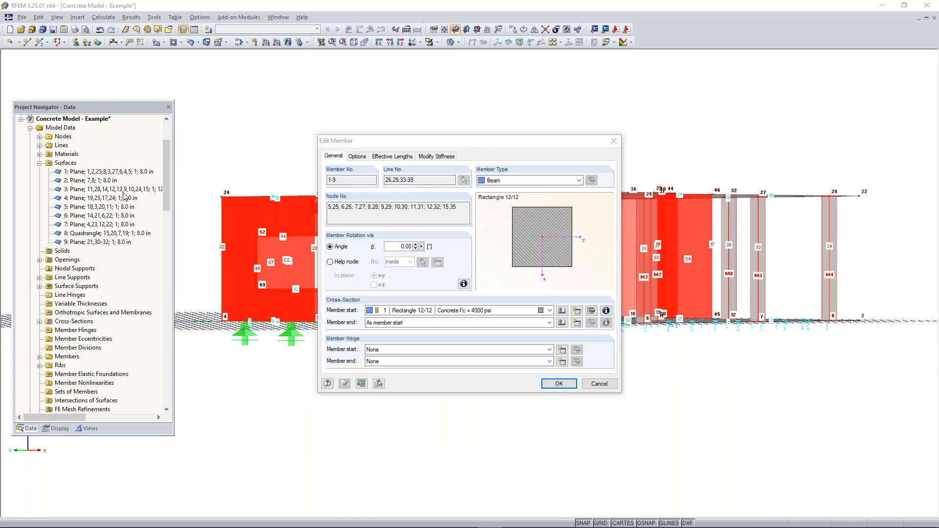
pyautogui.click(441, 157)
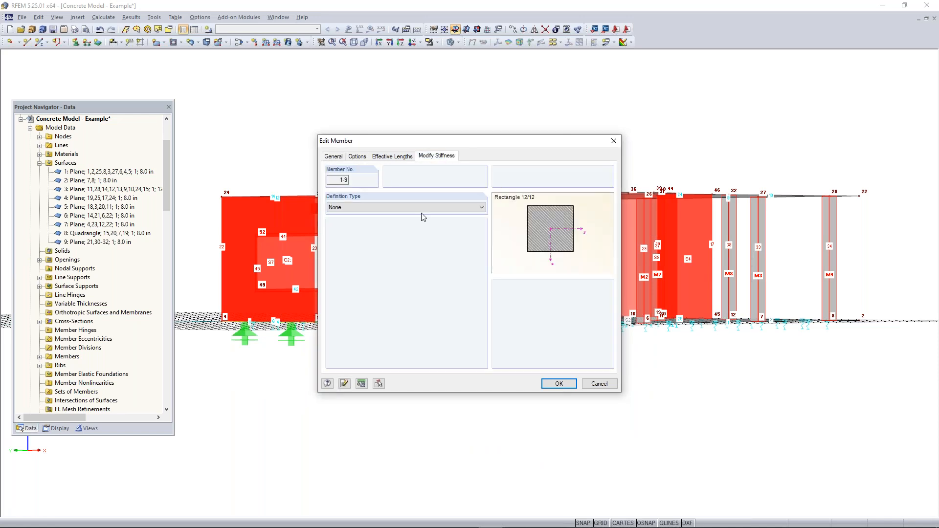
pyautogui.click(392, 210)
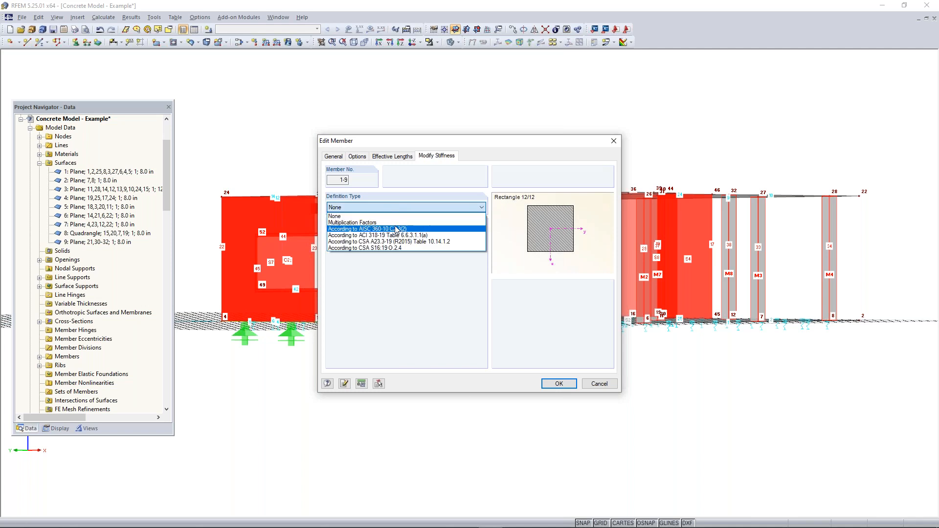
pyautogui.click(397, 223)
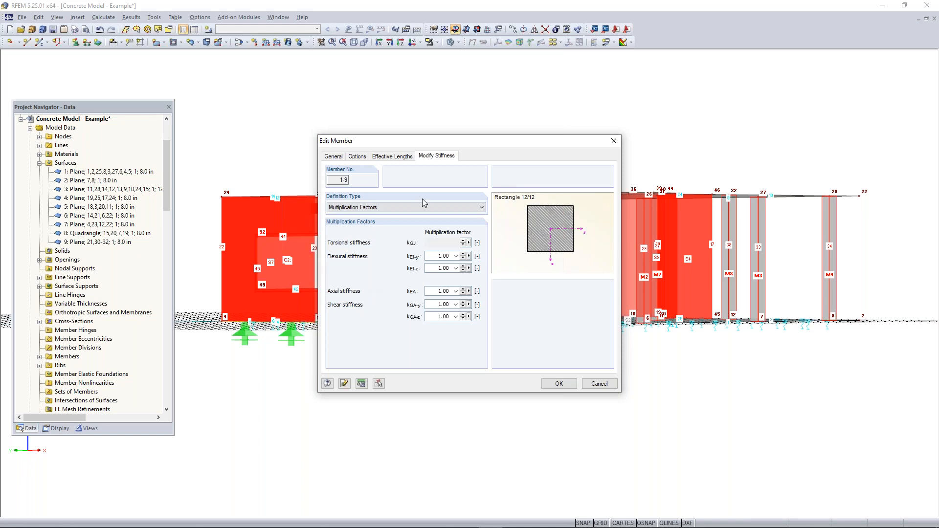
pyautogui.click(402, 210)
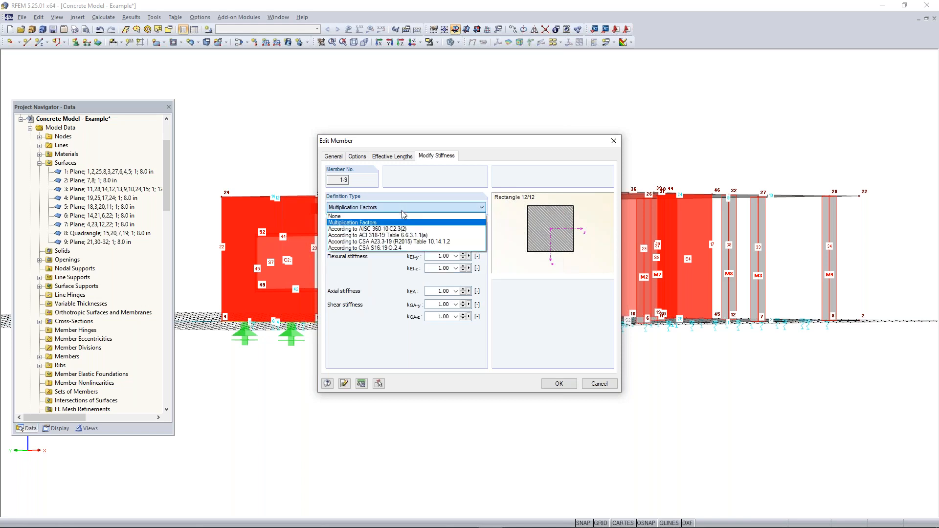
pyautogui.click(382, 236)
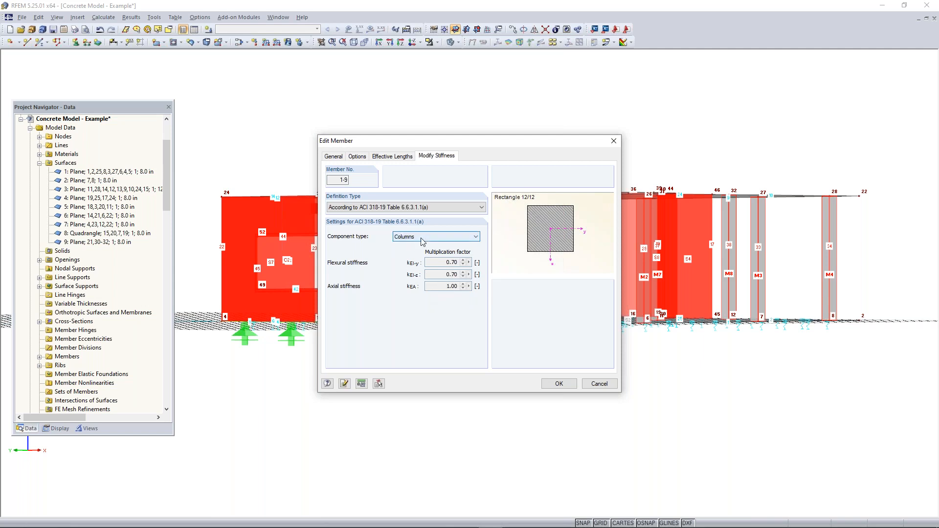
pyautogui.click(558, 384)
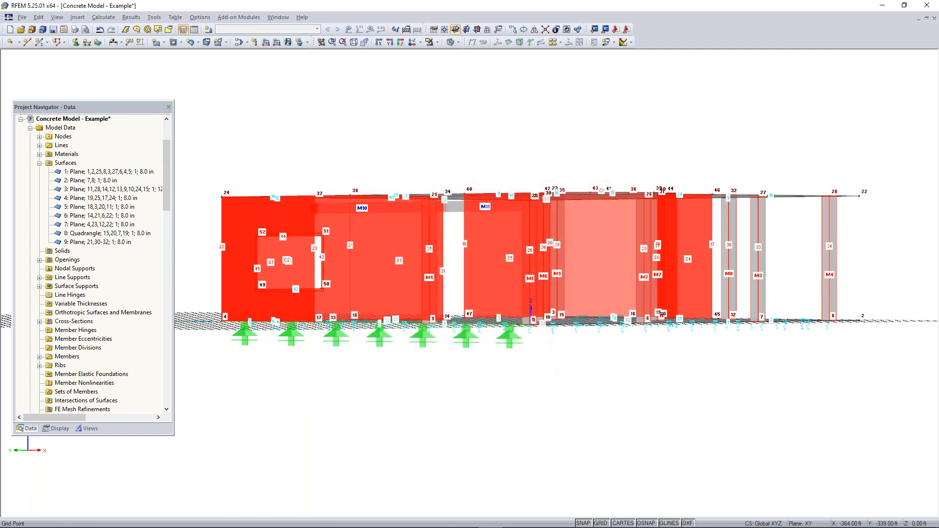
# Modify the stiffness of wall surfaces 4-9 according to ACI 318-19 Table 6.6.3.1.1(a) with component type Walls uncracked
pyautogui.moveTo(873, 226); pyautogui.dragTo(180, 284)
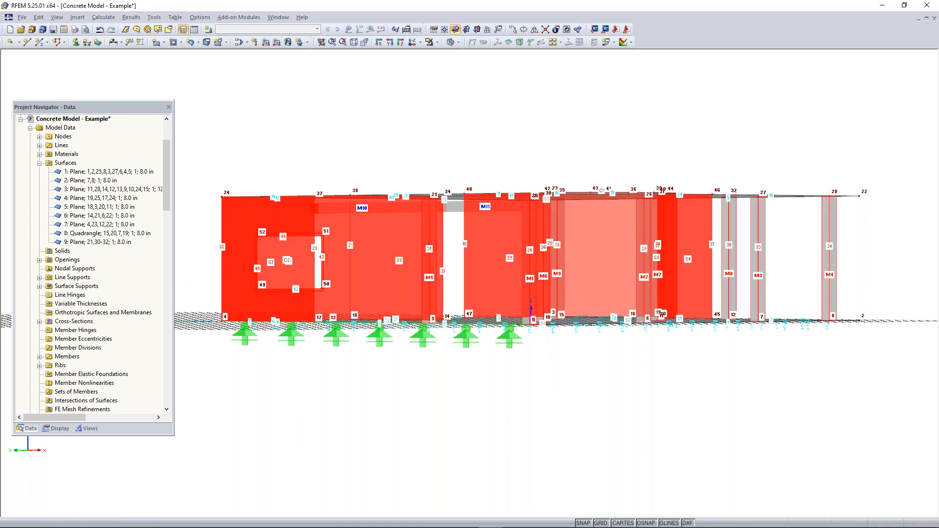
pyautogui.rightClick(234, 267)
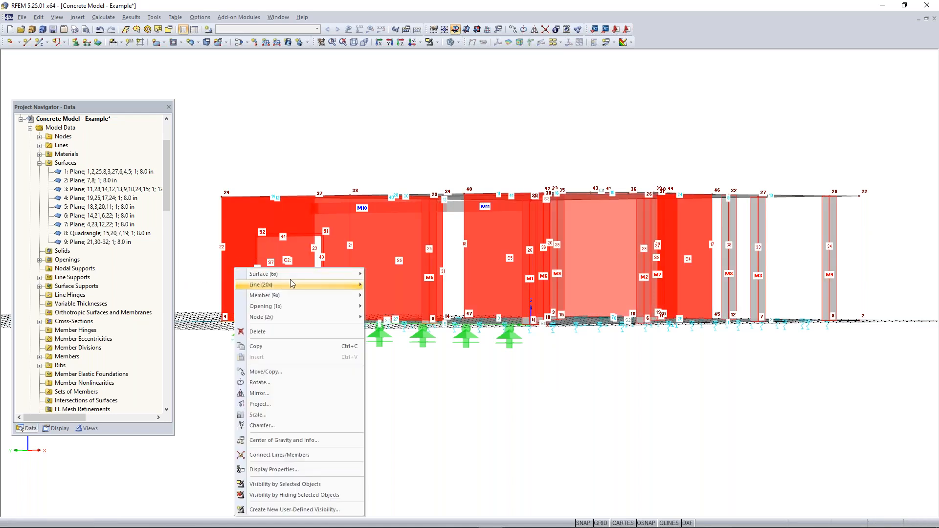
pyautogui.moveTo(290, 273)
pyautogui.click(386, 274)
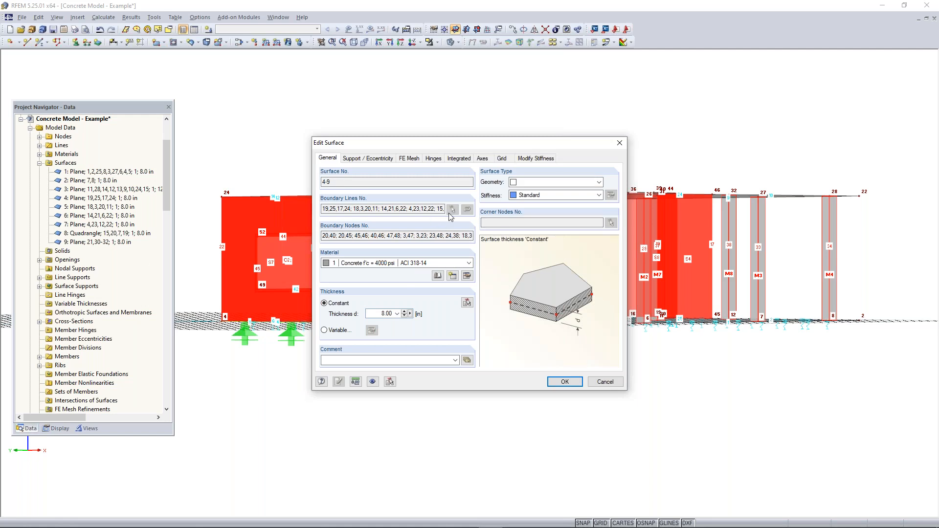
pyautogui.click(537, 160)
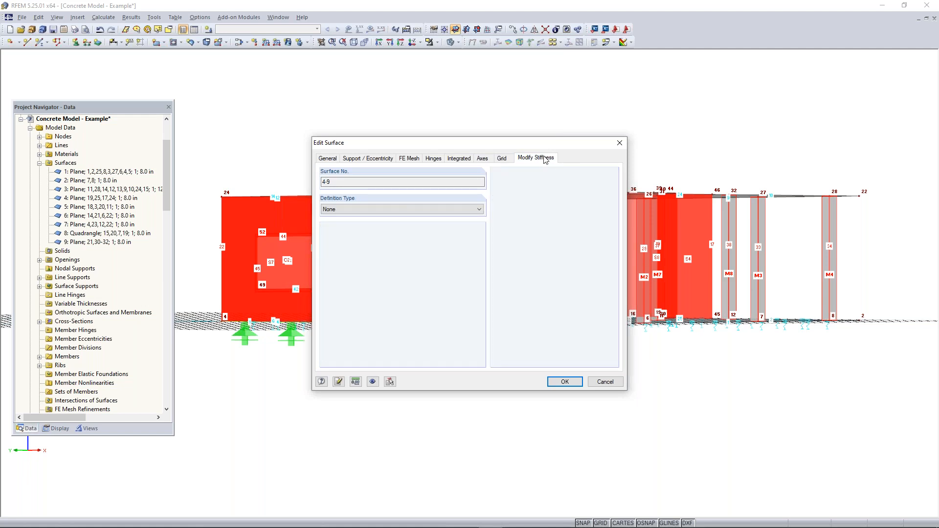
pyautogui.click(400, 209)
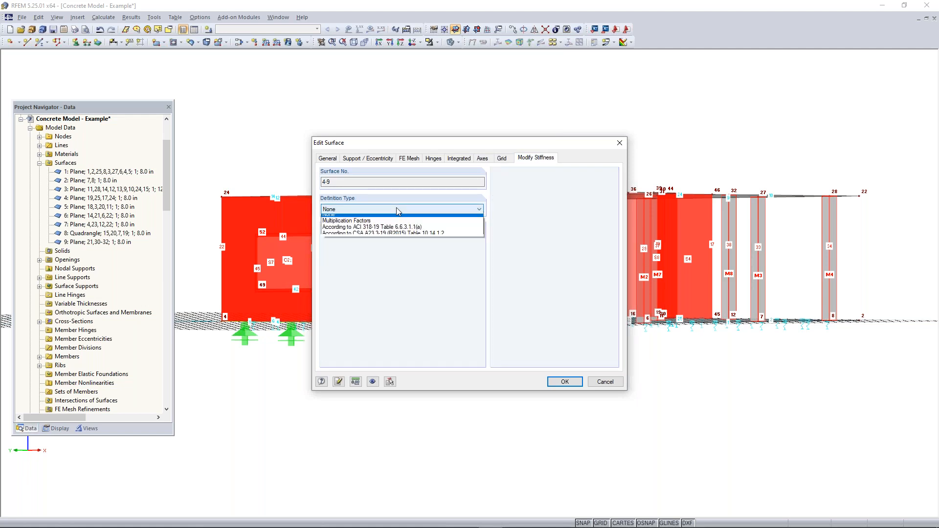
pyautogui.click(375, 232)
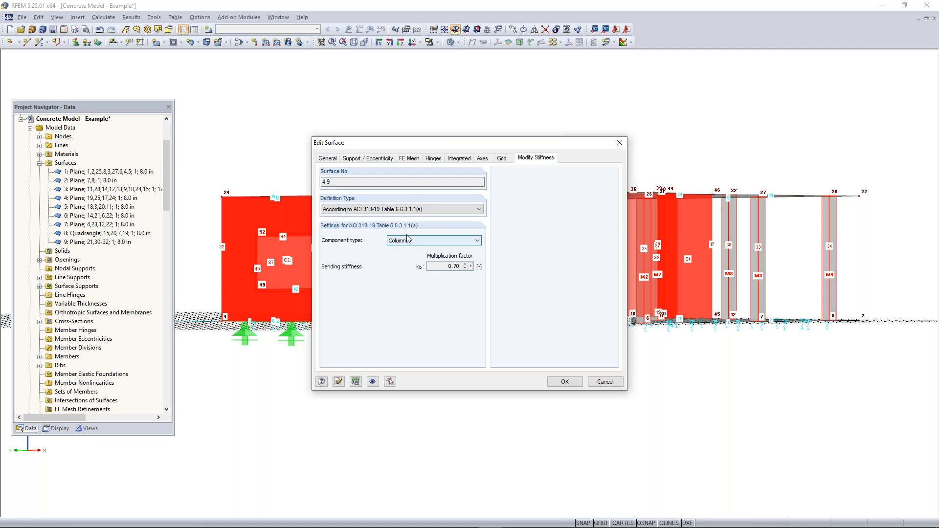
pyautogui.click(419, 241)
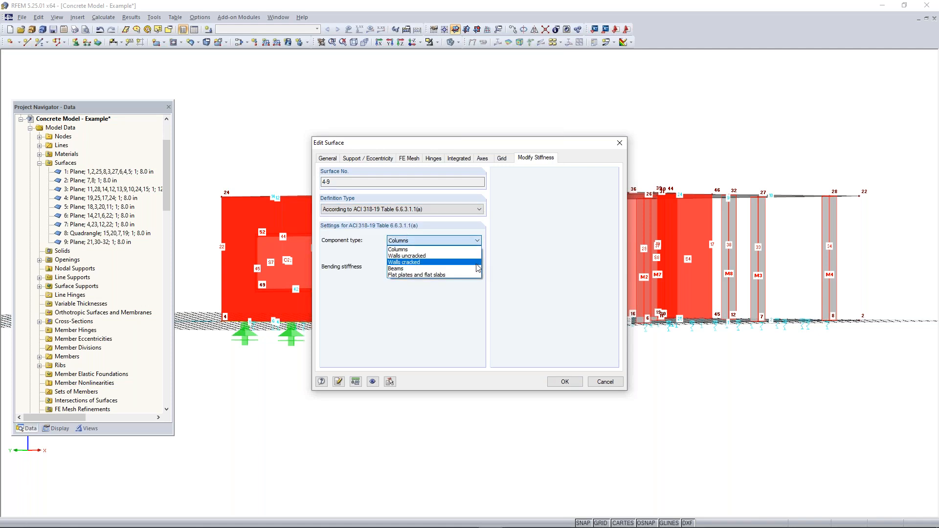
pyautogui.click(430, 255)
pyautogui.click(565, 382)
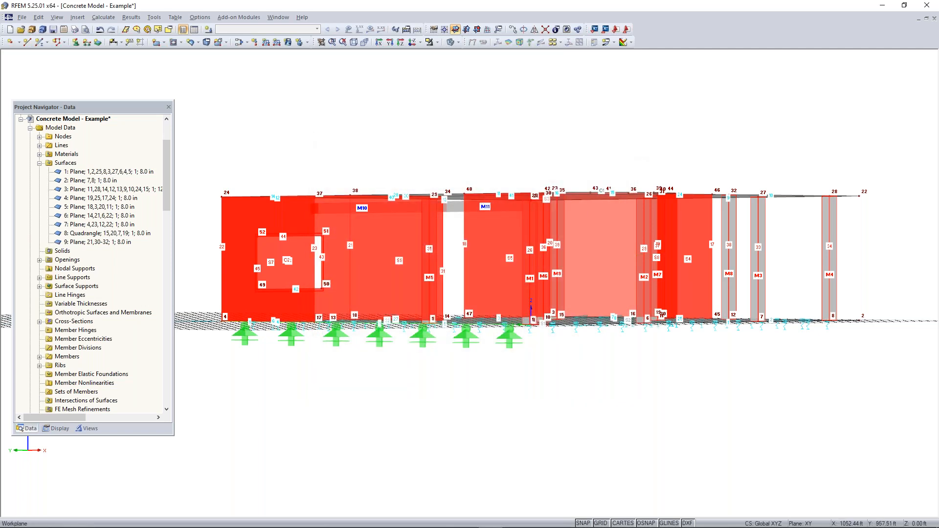
# Modify the stiffness of slab surfaces 1-3 according to ACI 318-19 Table 6.6.3.1.1(a) with component type Flat plates and flat slabs
pyautogui.keyDown('ctrl'); pyautogui.moveTo(635, 146); pyautogui.dragTo(548, 212, button='middle'); pyautogui.keyUp('ctrl')
pyautogui.click(575, 425)
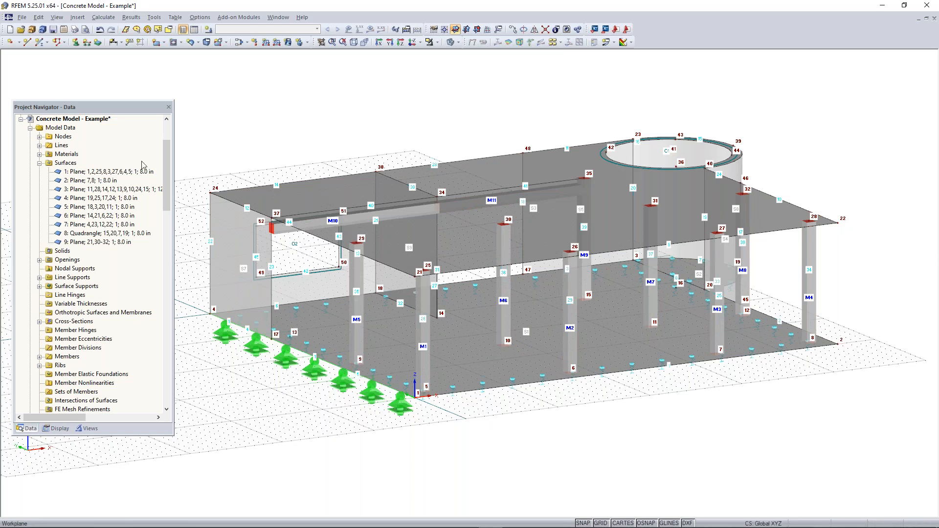
pyautogui.click(89, 173)
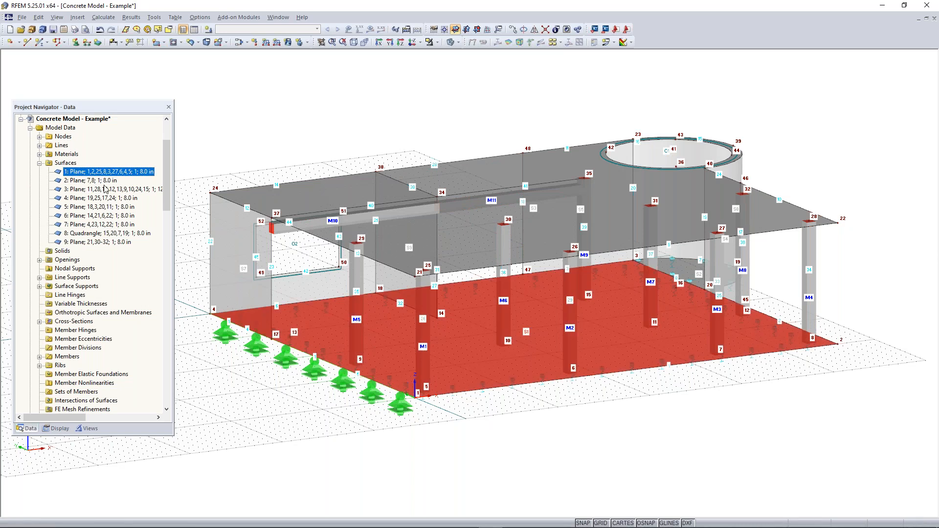
pyautogui.keyDown('ctrl'); pyautogui.click(94, 181); pyautogui.keyUp('ctrl')
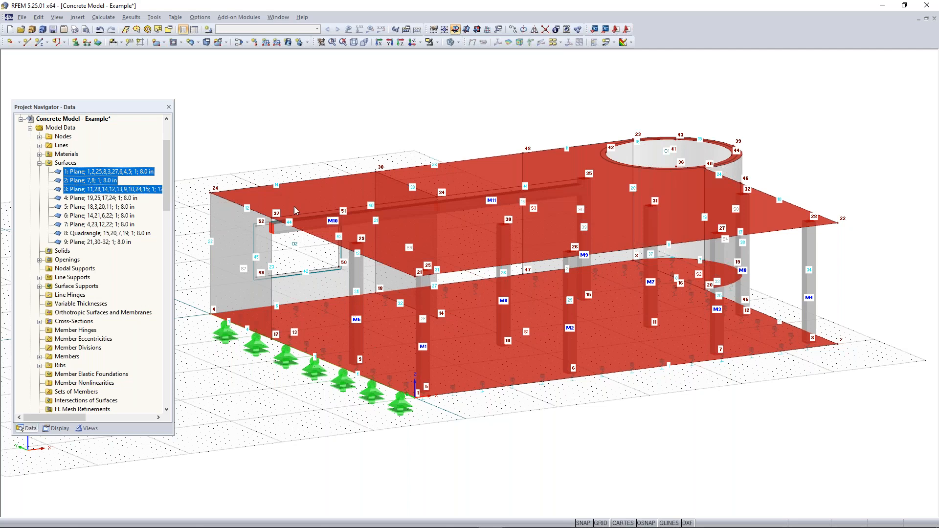
pyautogui.rightClick(312, 197)
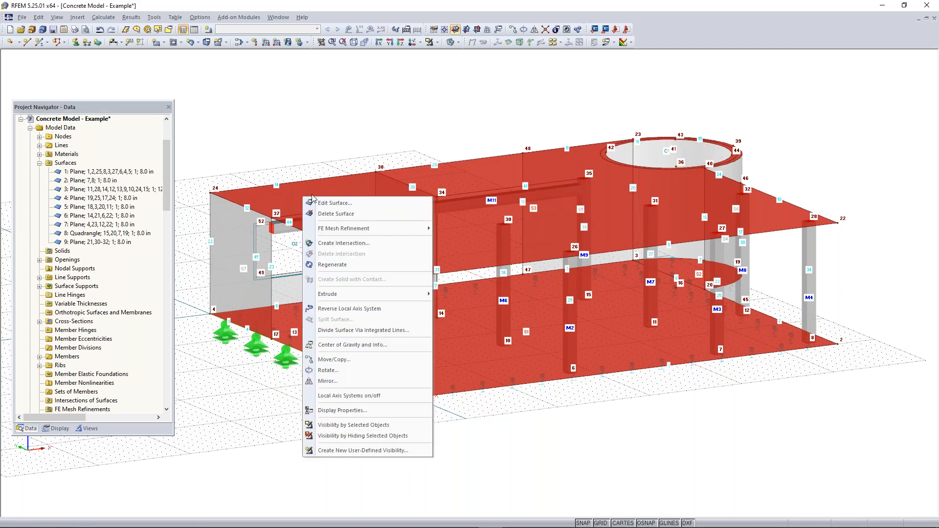
pyautogui.click(341, 202)
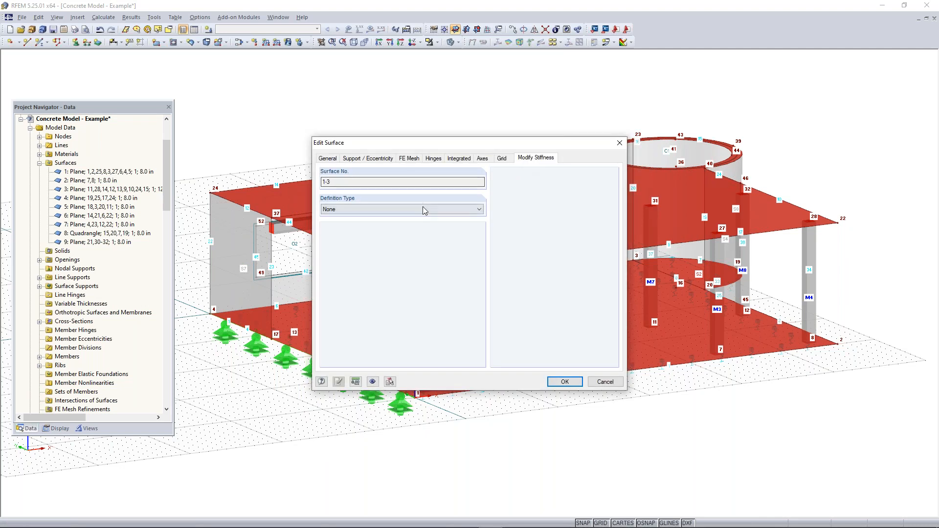
pyautogui.click(422, 208)
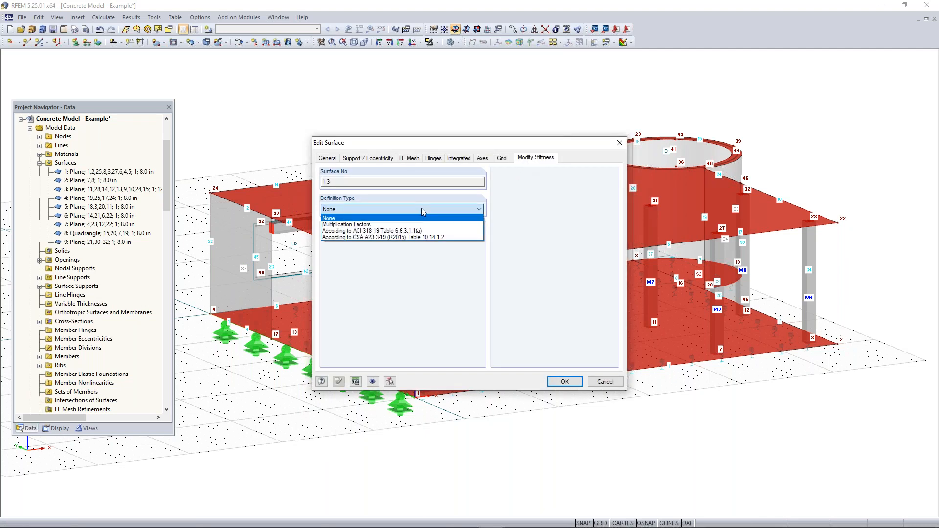
pyautogui.click(401, 232)
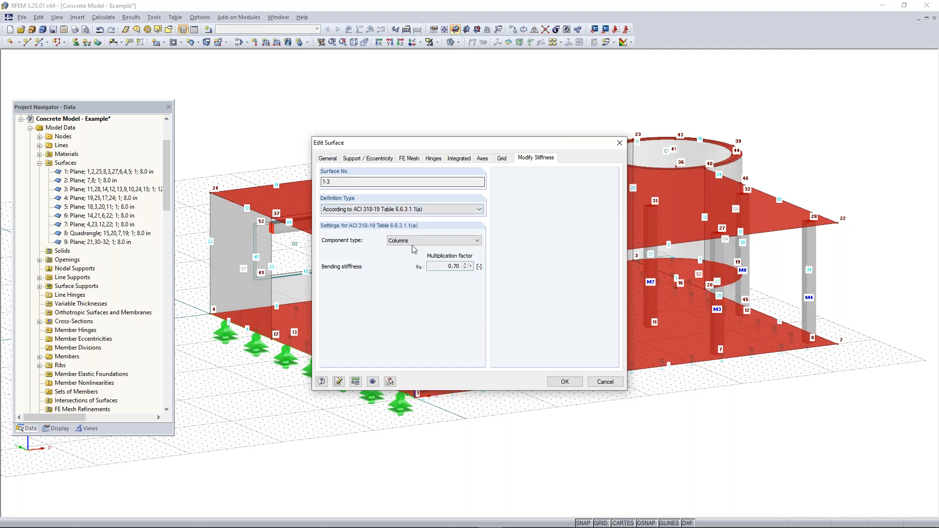
pyautogui.click(413, 249)
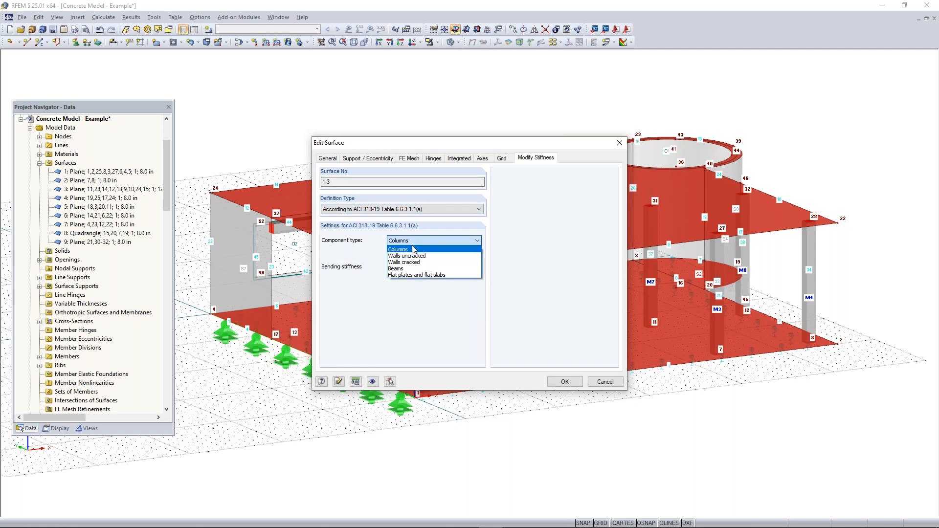
pyautogui.click(424, 277)
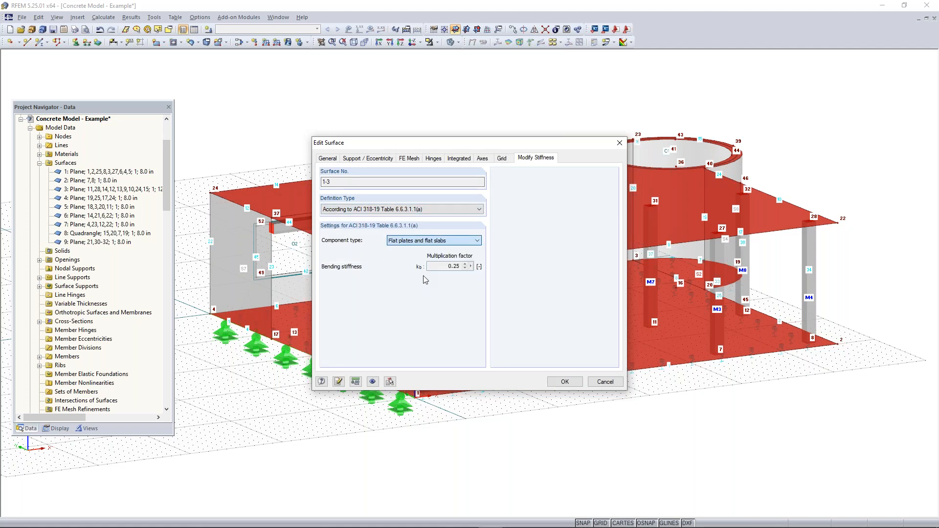
pyautogui.click(565, 382)
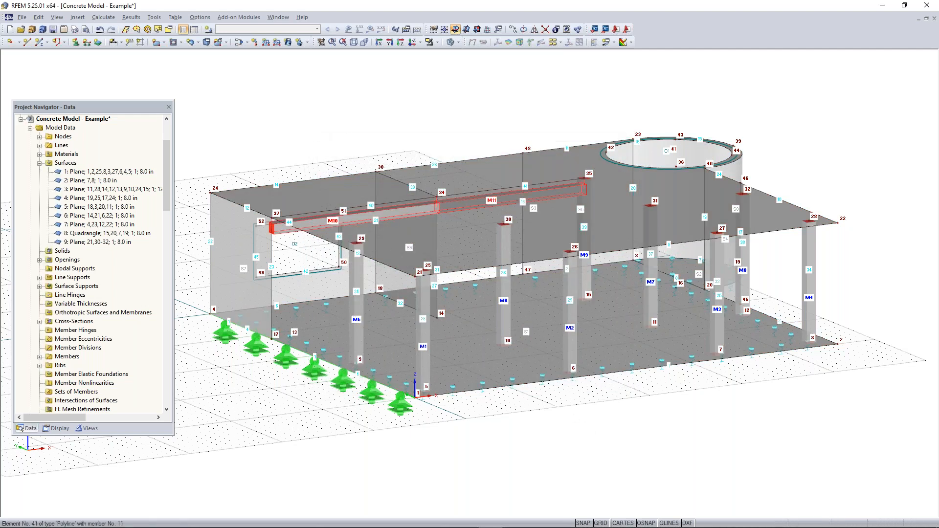
# Modify the stiffness of rib members 10 and 11 according to ACI 318-19 Table 6.6.3.1.1(a) with component type Beams
pyautogui.rightClick(452, 203)
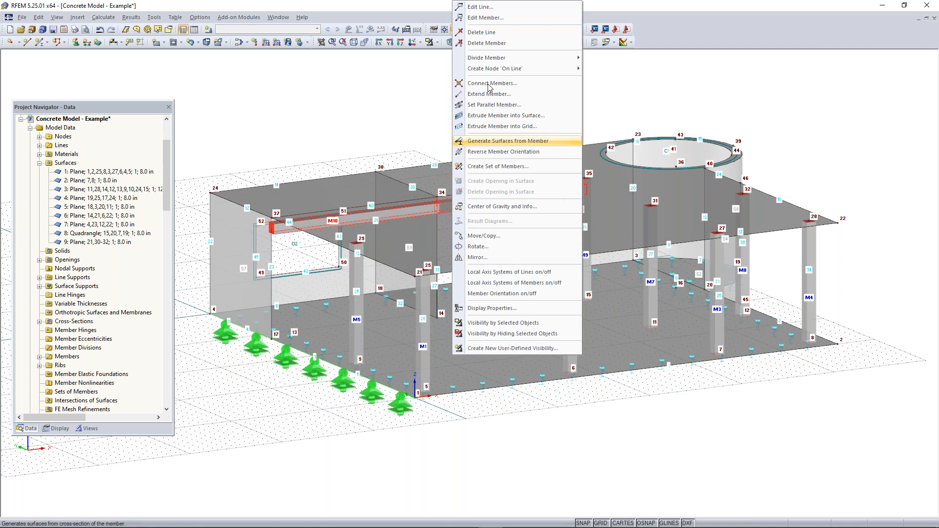
pyautogui.click(492, 23)
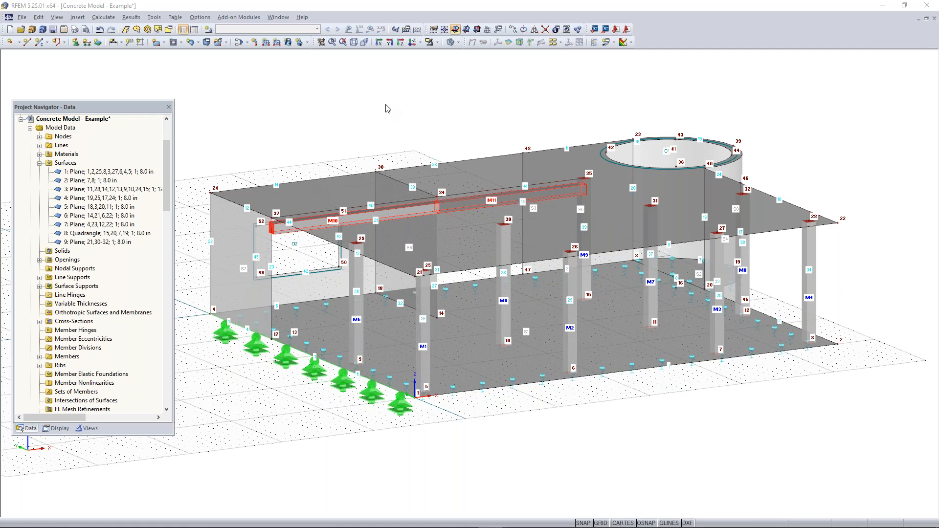
pyautogui.click(417, 209)
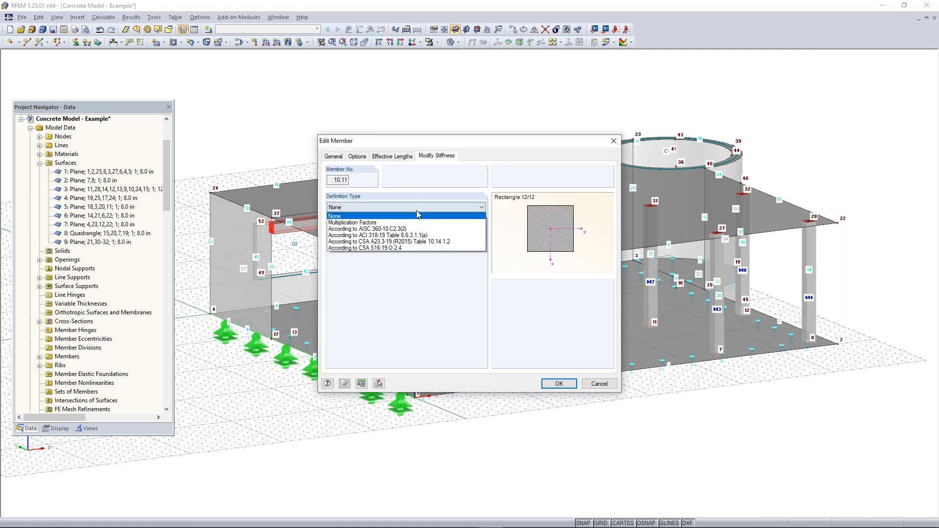
pyautogui.click(392, 235)
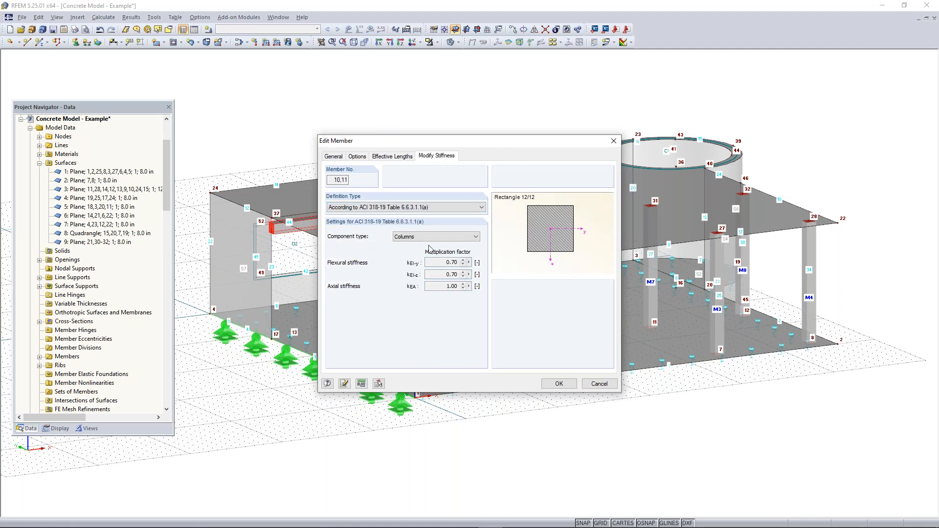
pyautogui.click(433, 237)
pyautogui.click(428, 264)
pyautogui.click(559, 383)
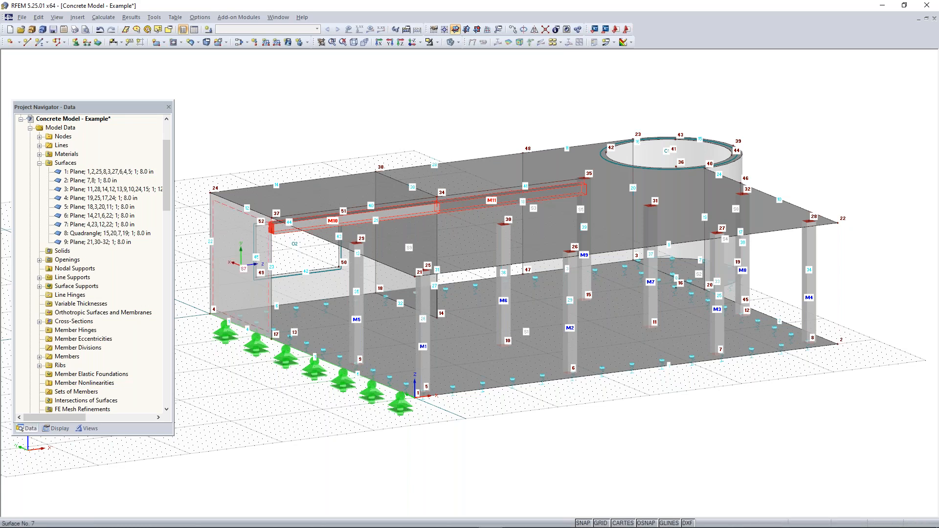
pyautogui.moveTo(504, 342); pyautogui.dragTo(535, 349, button='right')
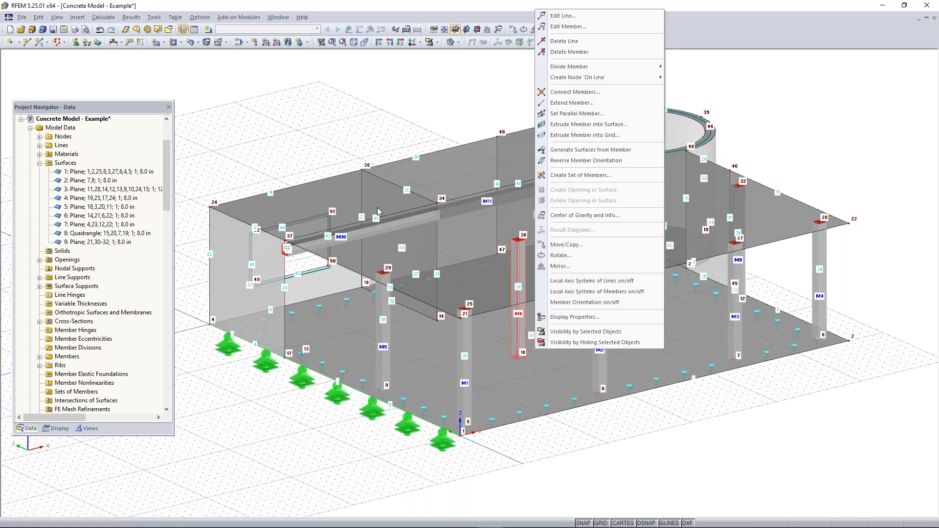
# Create a load case in the Dead action category with self-weight active and a factor of 1.000 in Z
pyautogui.press('Escape')
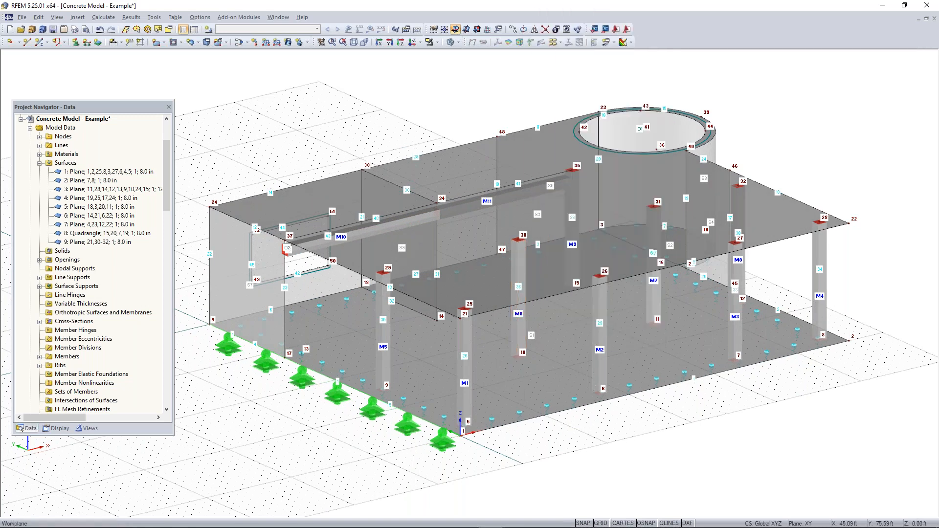
pyautogui.click(209, 31)
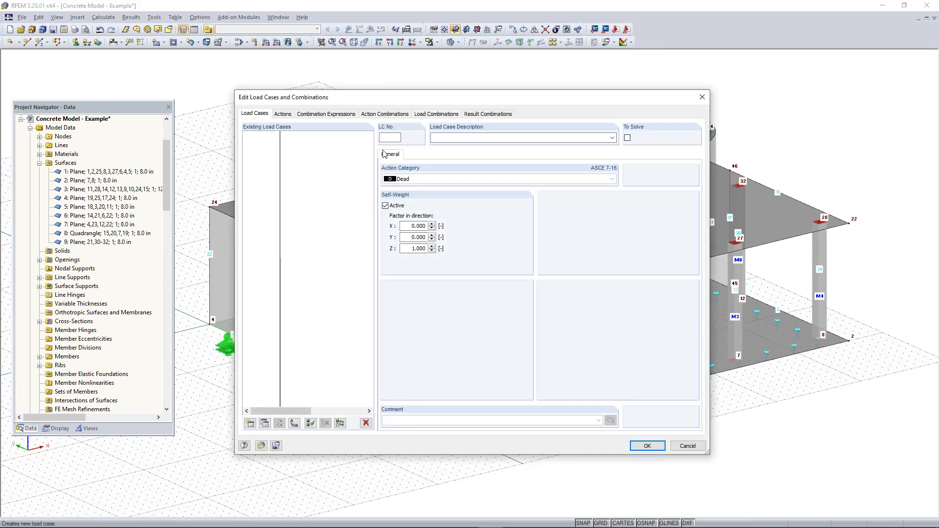
pyautogui.click(646, 446)
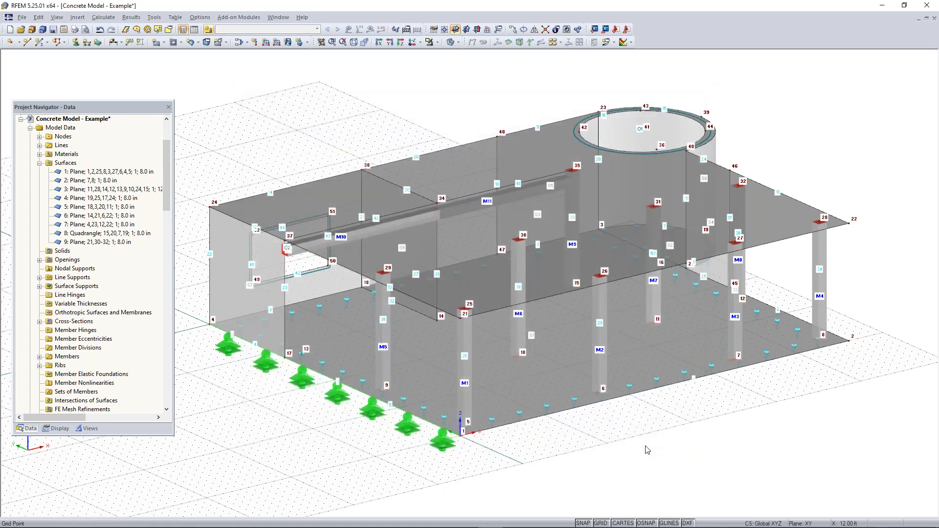
# Calculate load case LC1 and show its global deformations u with the model in wireframe display
pyautogui.click(371, 30)
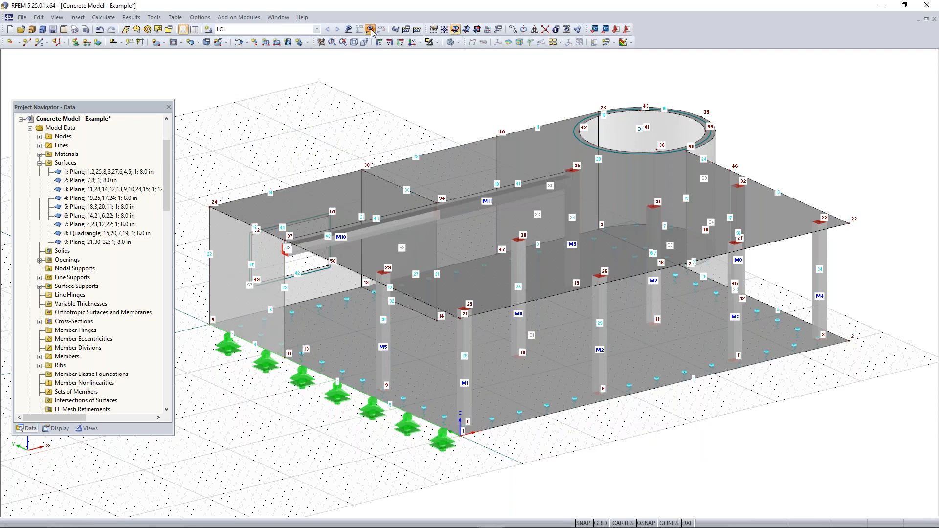
pyautogui.press('Return')
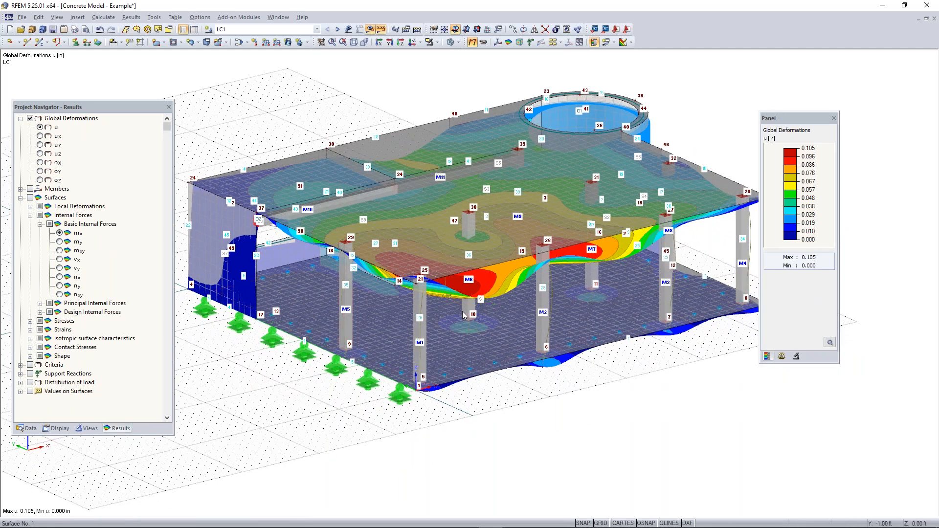
pyautogui.click(450, 42)
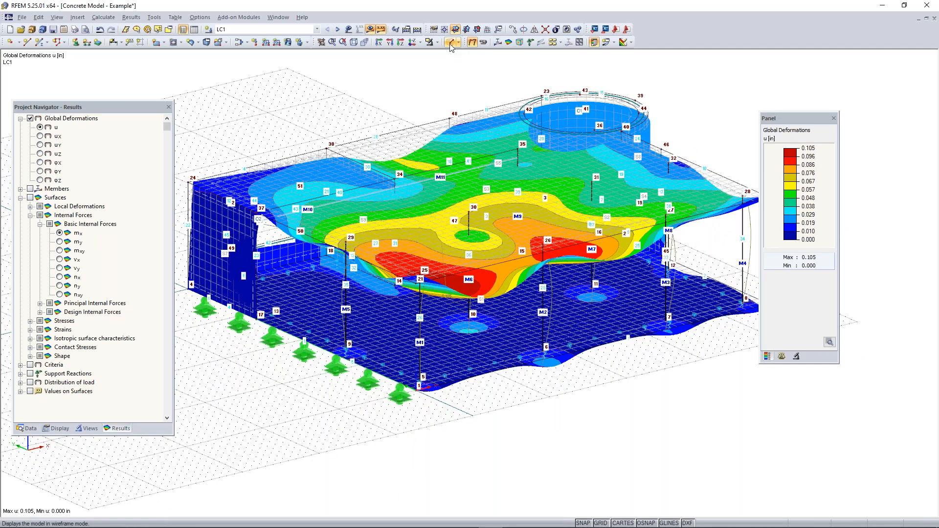
pyautogui.keyDown('ctrl'); pyautogui.moveTo(563, 382); pyautogui.dragTo(544, 374, button='middle'); pyautogui.keyUp('ctrl')
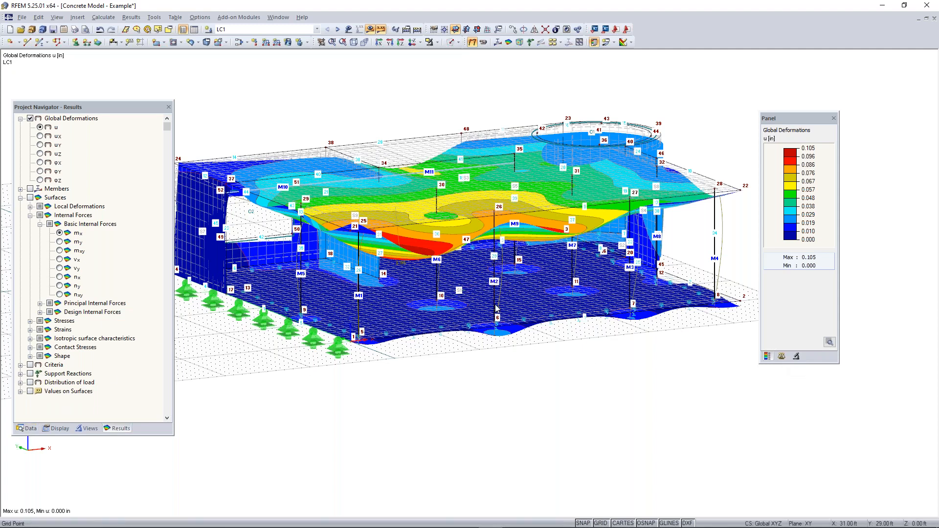
# Look through the add-on modules in the project's data tree and return to the results tree
pyautogui.click(27, 429)
pyautogui.scroll(-5, 126, 328)
pyautogui.scroll(-11, 126, 328)
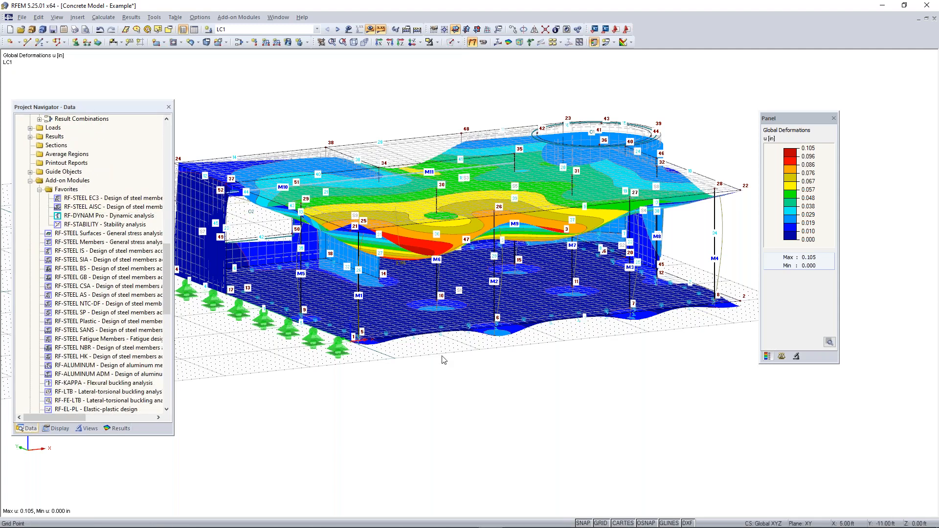
pyautogui.moveTo(453, 364); pyautogui.dragTo(472, 387, button='middle')
pyautogui.click(119, 429)
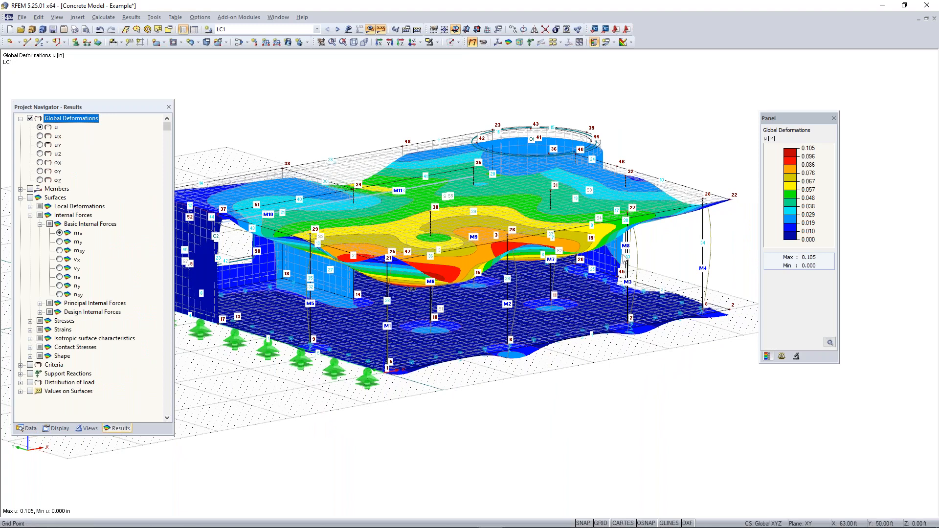
# Inspect the deformation display factor, return to the colour scale and examine the deformed model
pyautogui.click(782, 356)
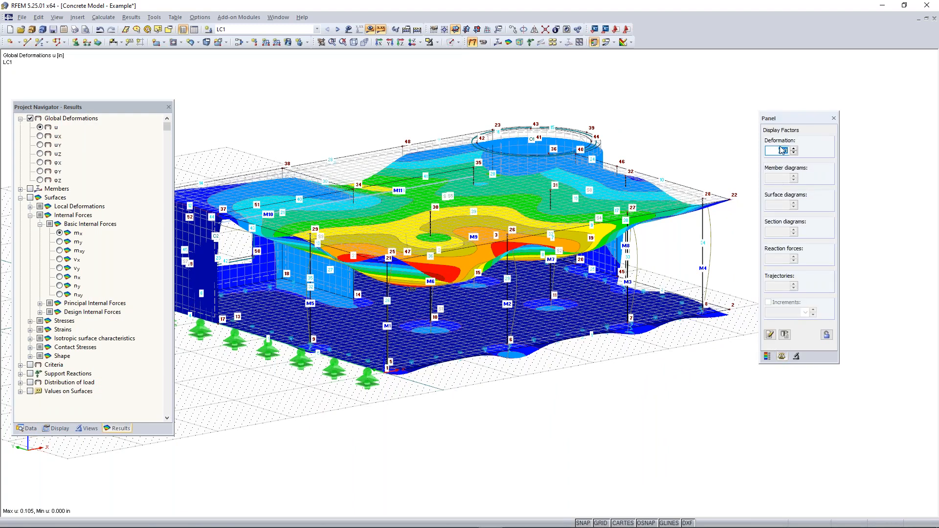
pyautogui.click(767, 356)
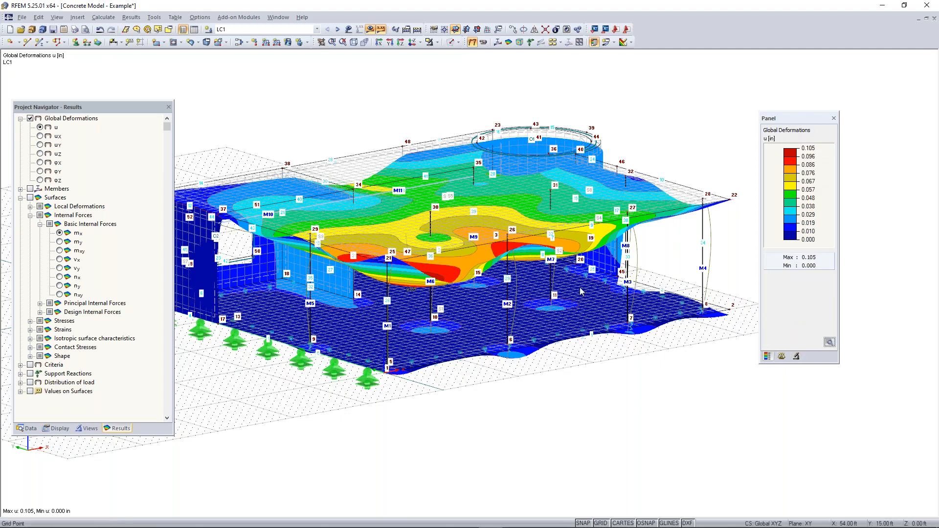
pyautogui.scroll(-1, 509, 382)
pyautogui.moveTo(508, 382); pyautogui.dragTo(521, 375, button='middle')
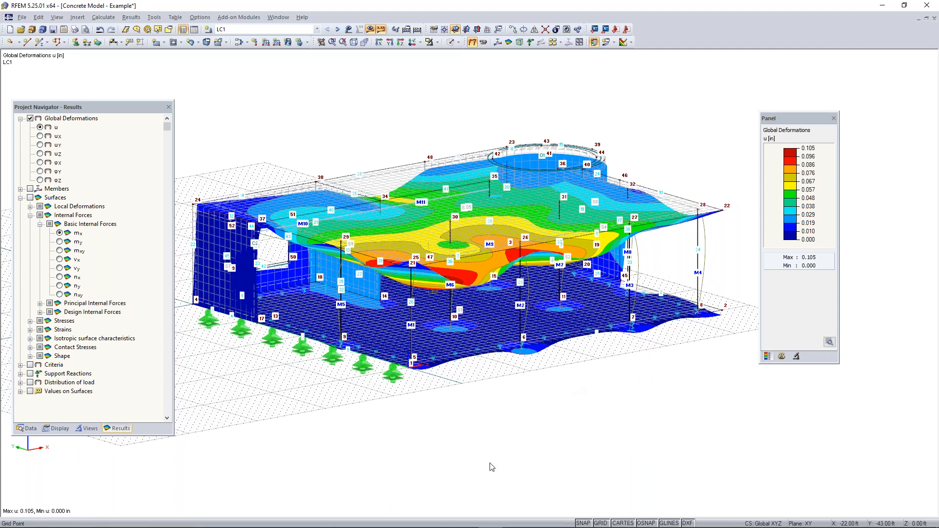
# Switch to the PowerPoint slide show with the Concrete Model slide
pyautogui.press('super')
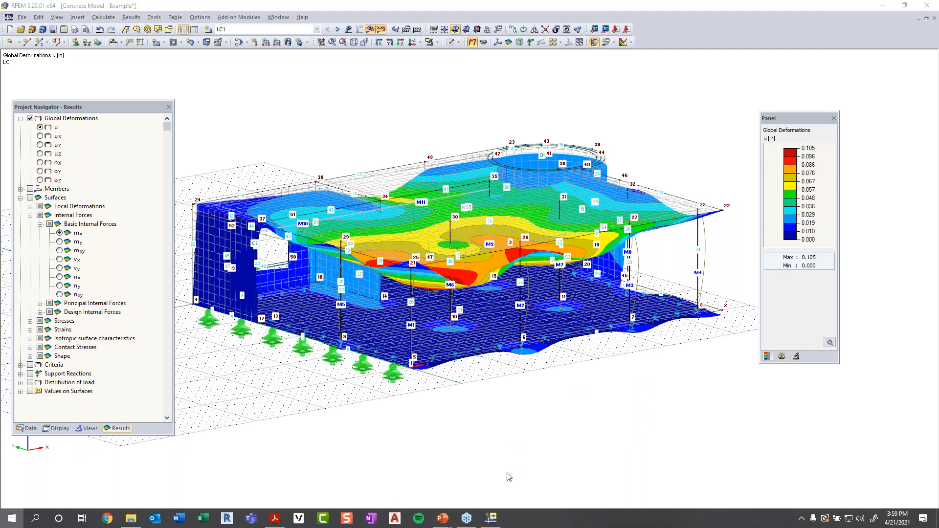
pyautogui.moveTo(443, 524)
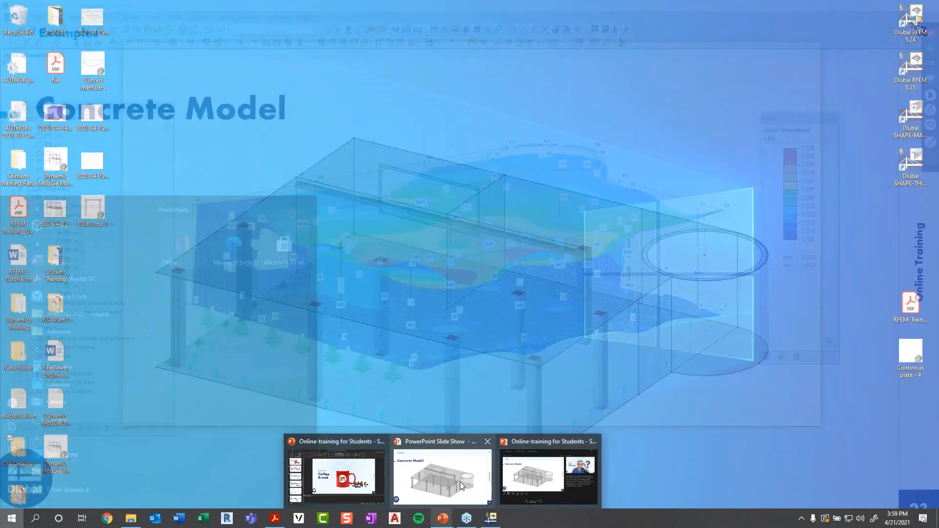